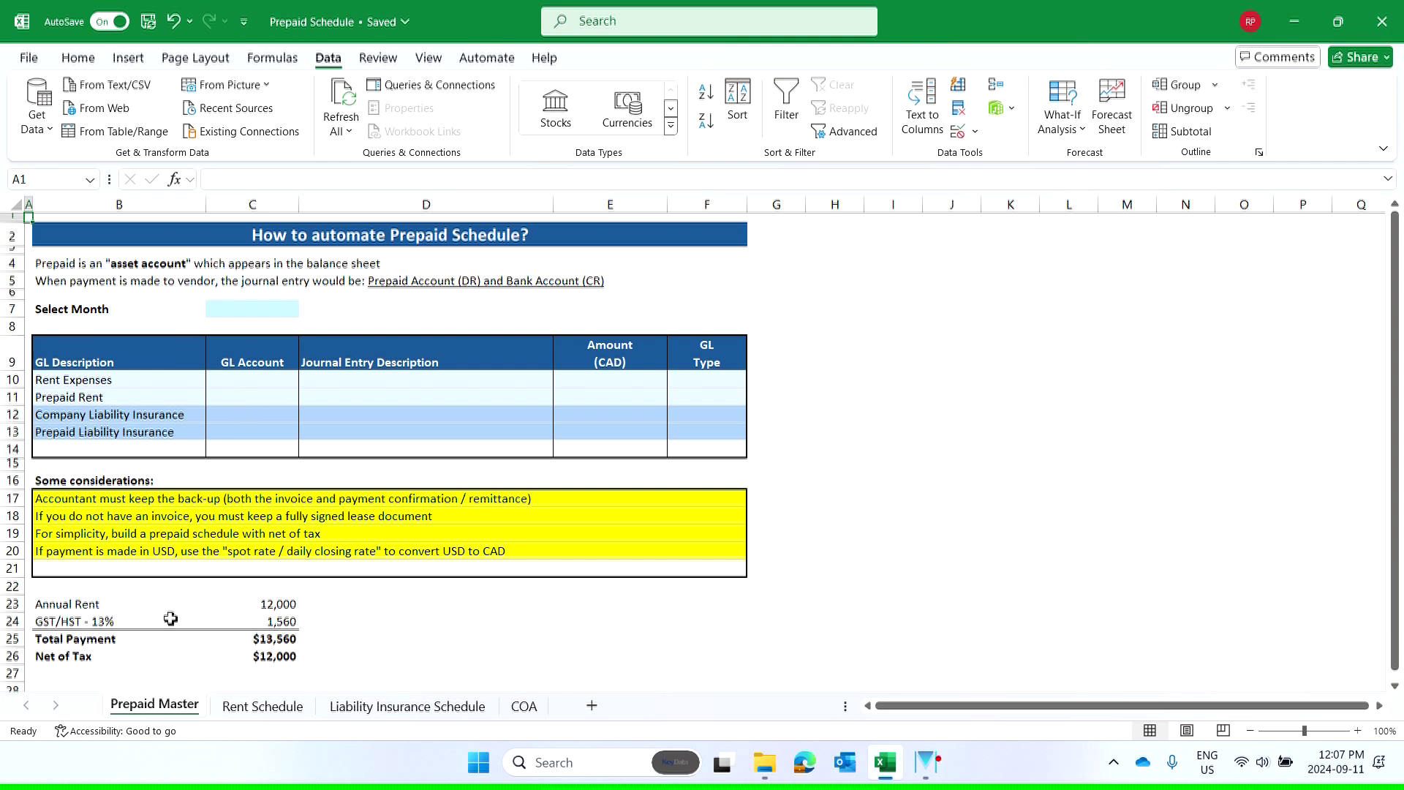
- Review Total Payment and Annual Rent, browse the other sheets, then select Select Month cell C7
{"action": "left_click", "coordinate": [277, 639]}
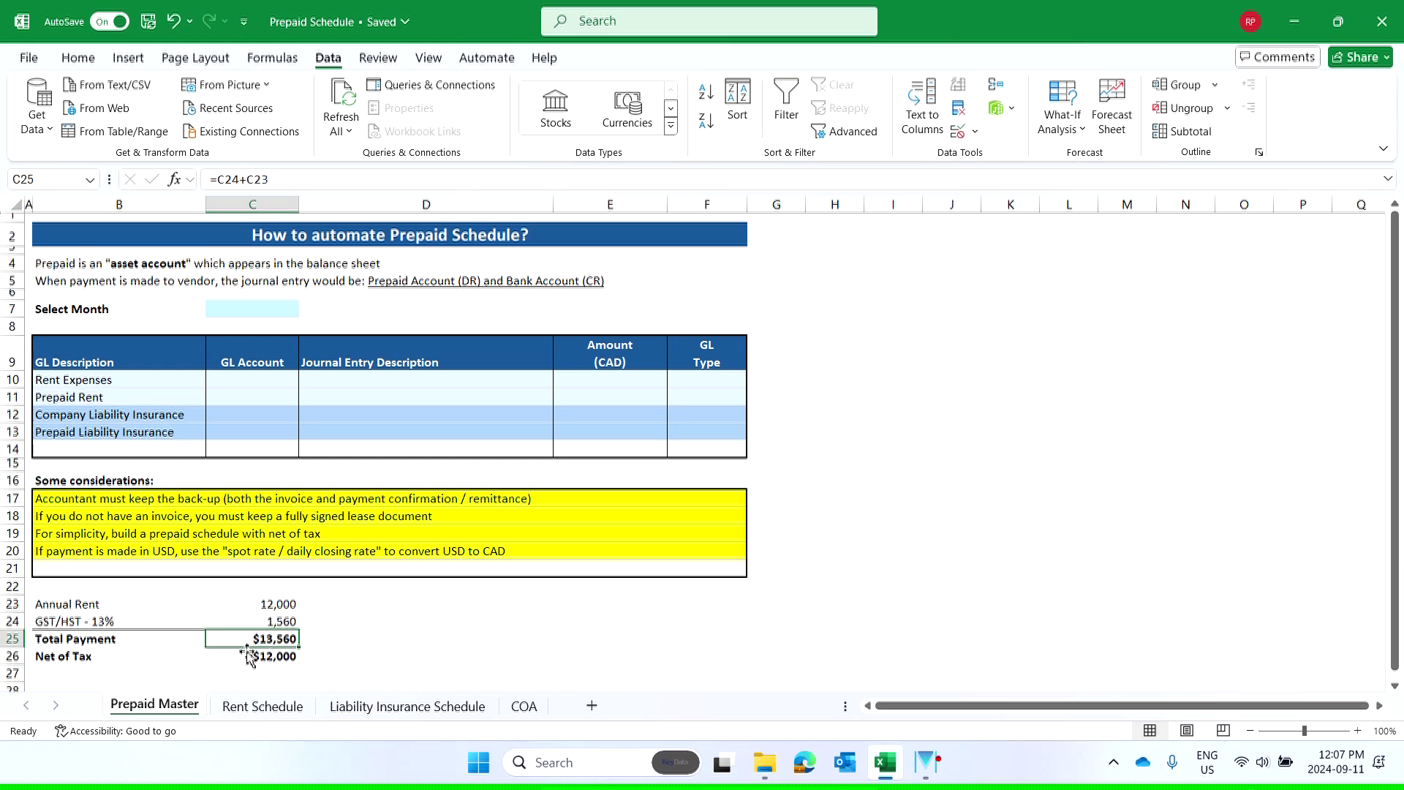
{"action": "left_click", "coordinate": [280, 609]}
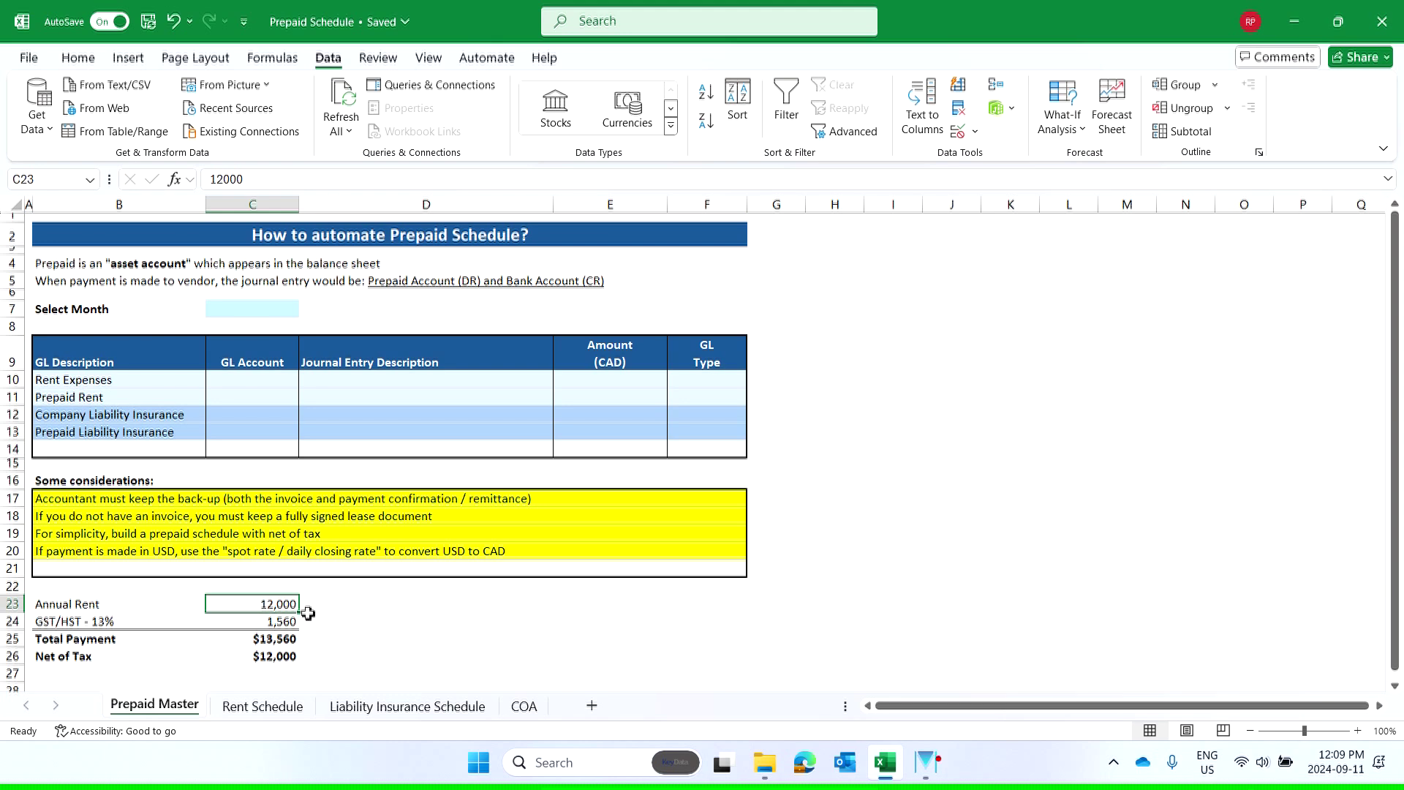
{"action": "left_click", "coordinate": [250, 708]}
{"action": "left_click", "coordinate": [338, 713]}
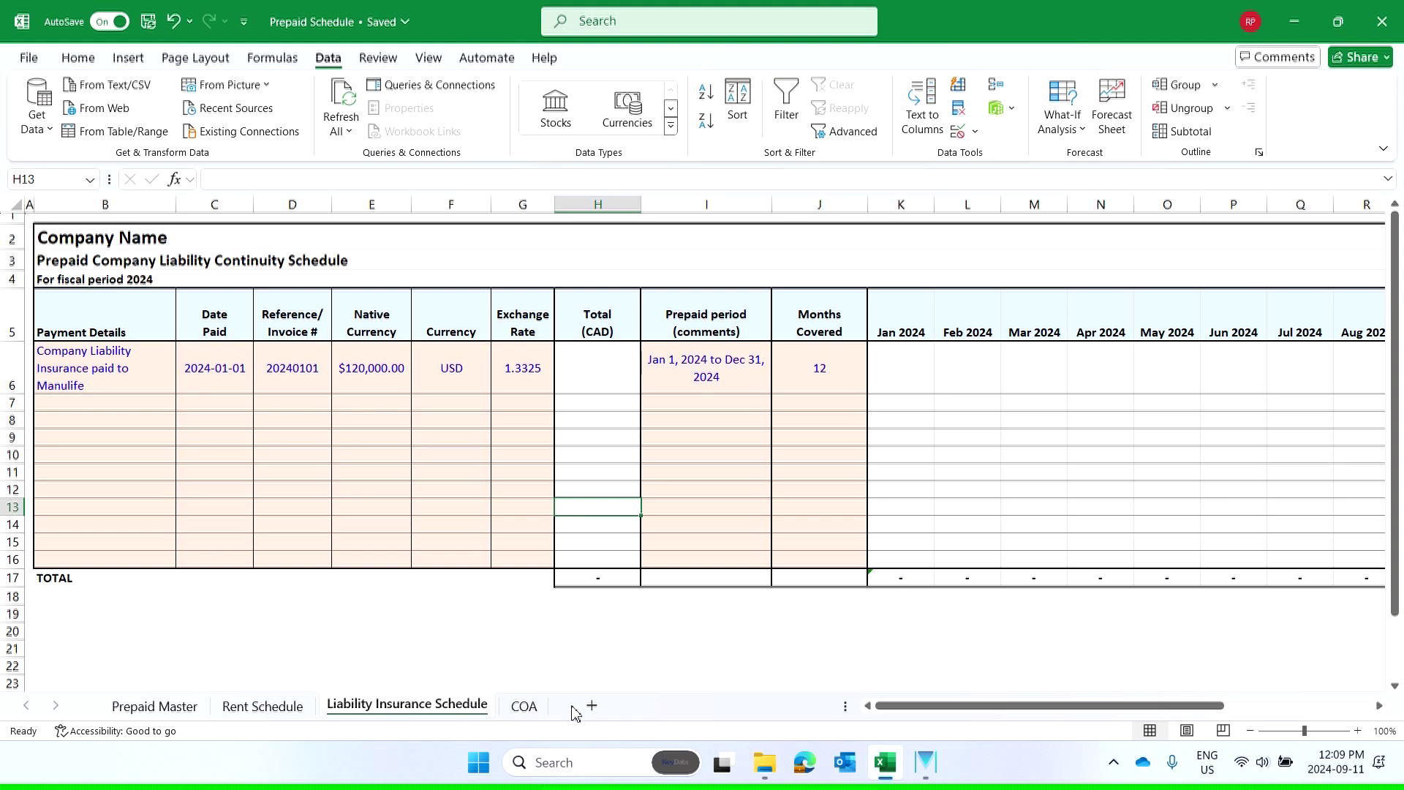
{"action": "left_click", "coordinate": [524, 706]}
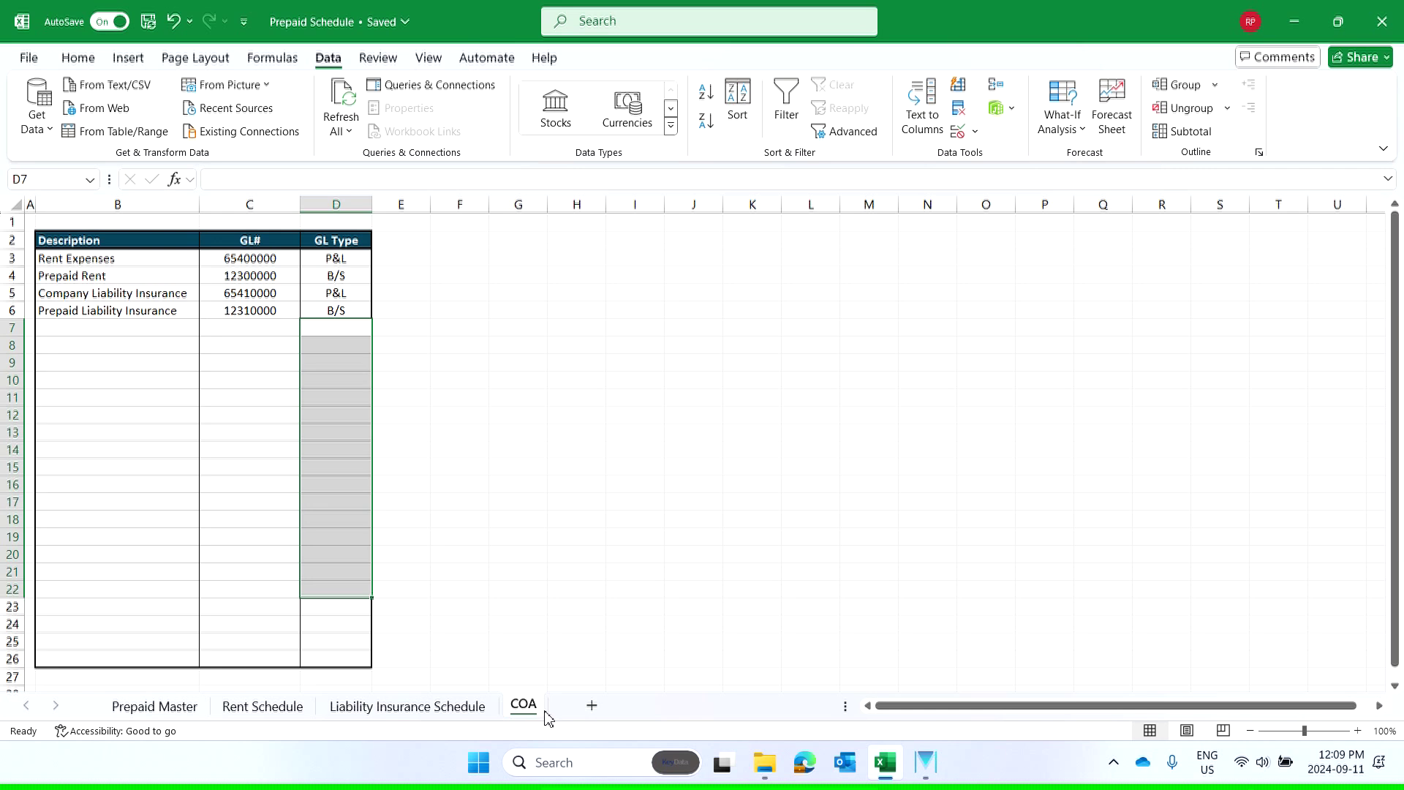
{"action": "left_click", "coordinate": [150, 706]}
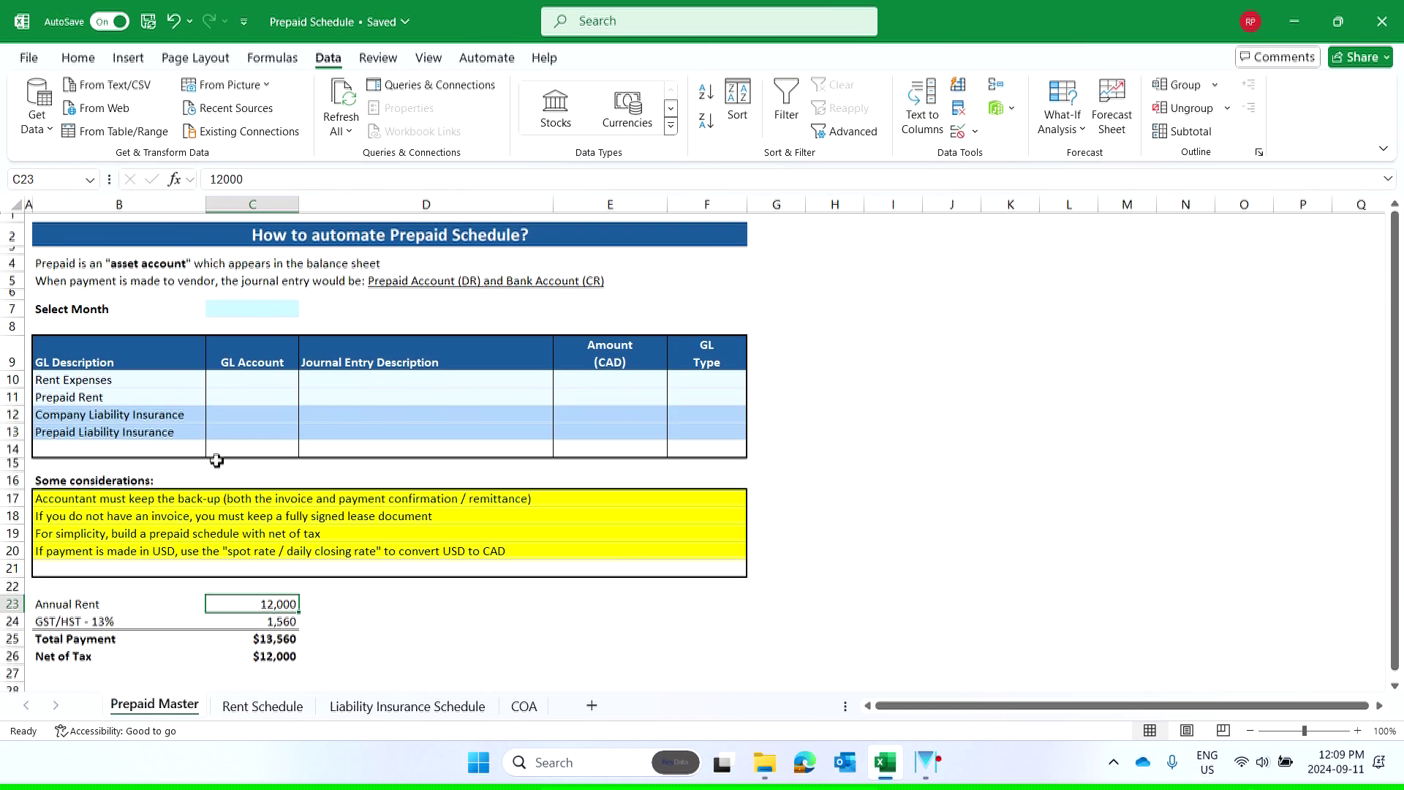
{"action": "left_click", "coordinate": [73, 308]}
{"action": "left_click", "coordinate": [249, 309]}
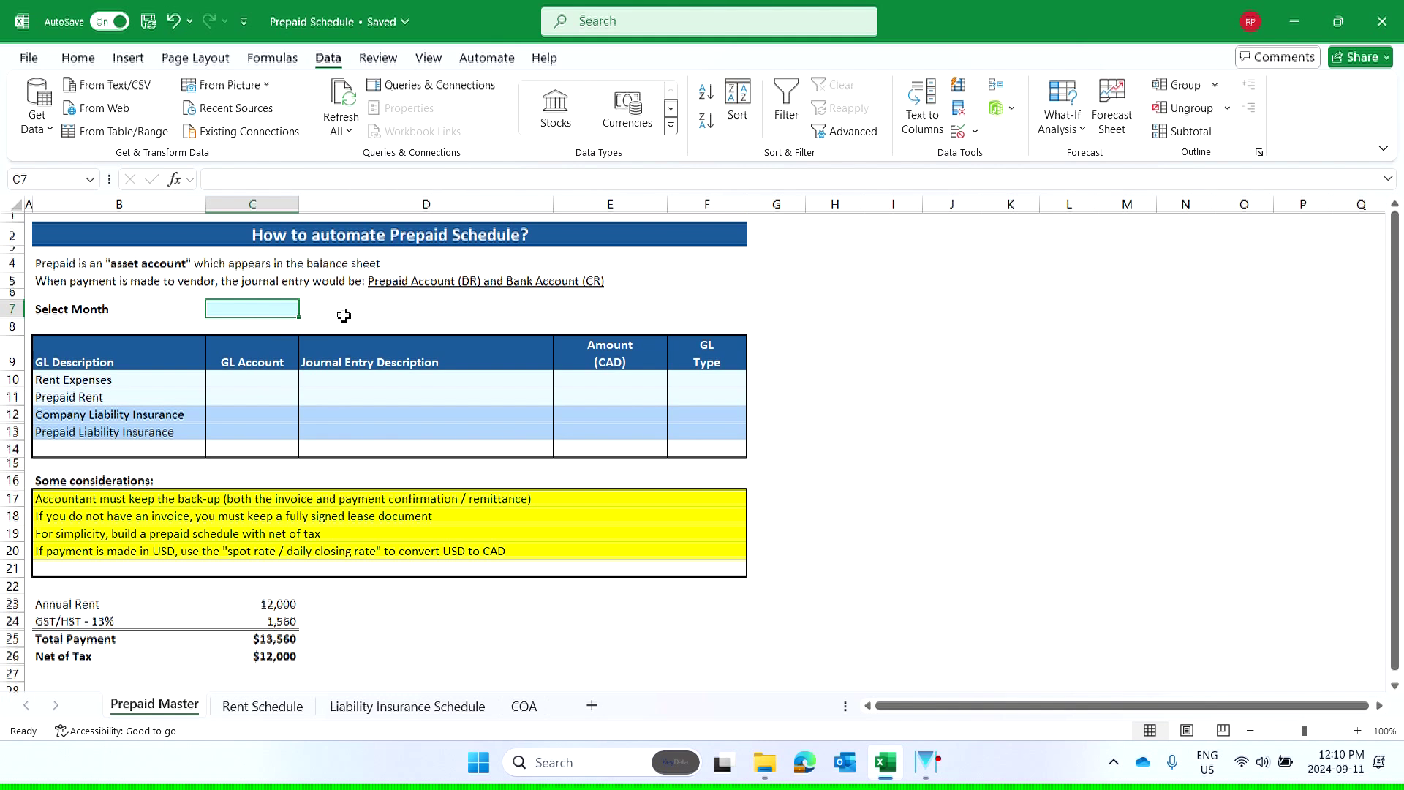
- Set C7's data validation to allow a List of values
{"action": "left_click", "coordinate": [330, 60]}
{"action": "left_click", "coordinate": [963, 134]}
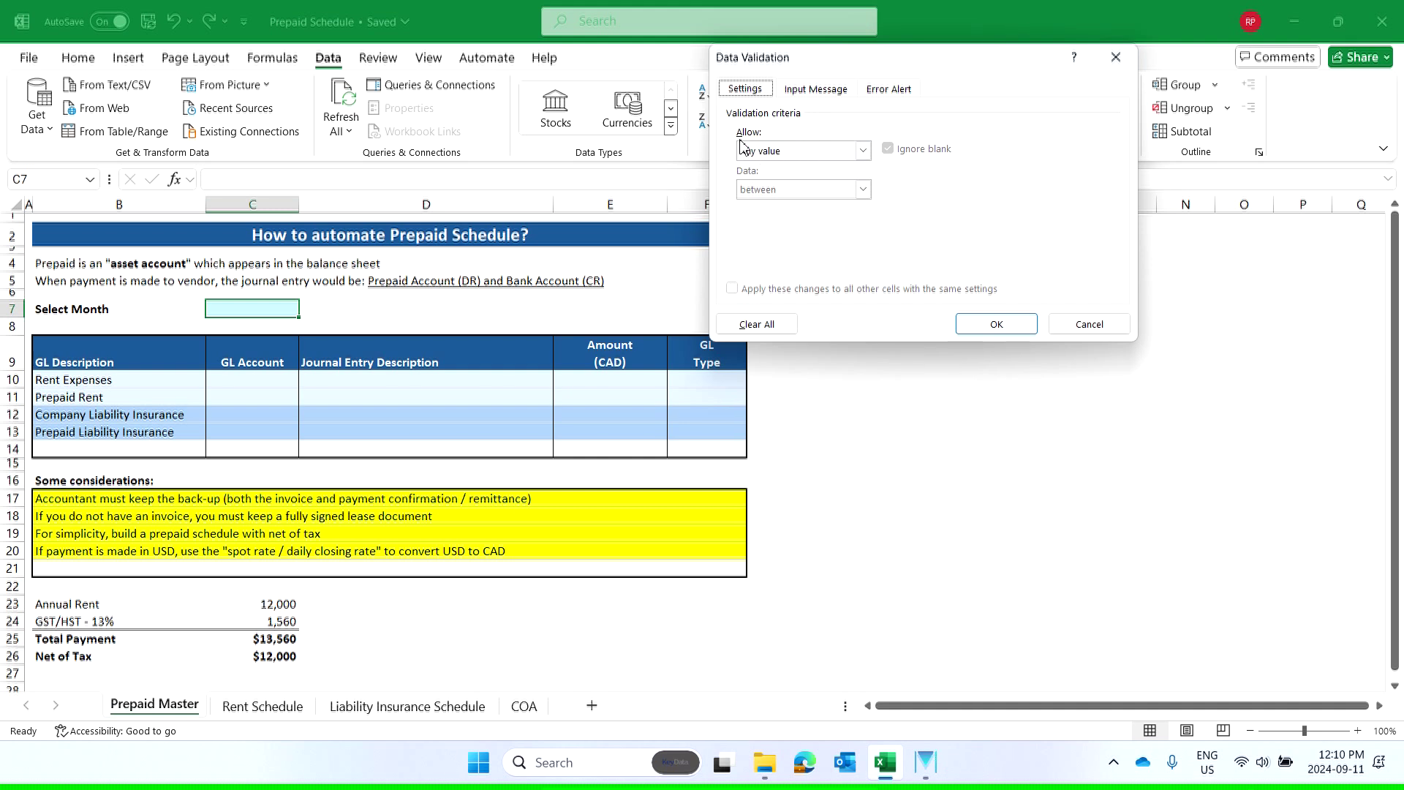
{"action": "left_click", "coordinate": [863, 151]}
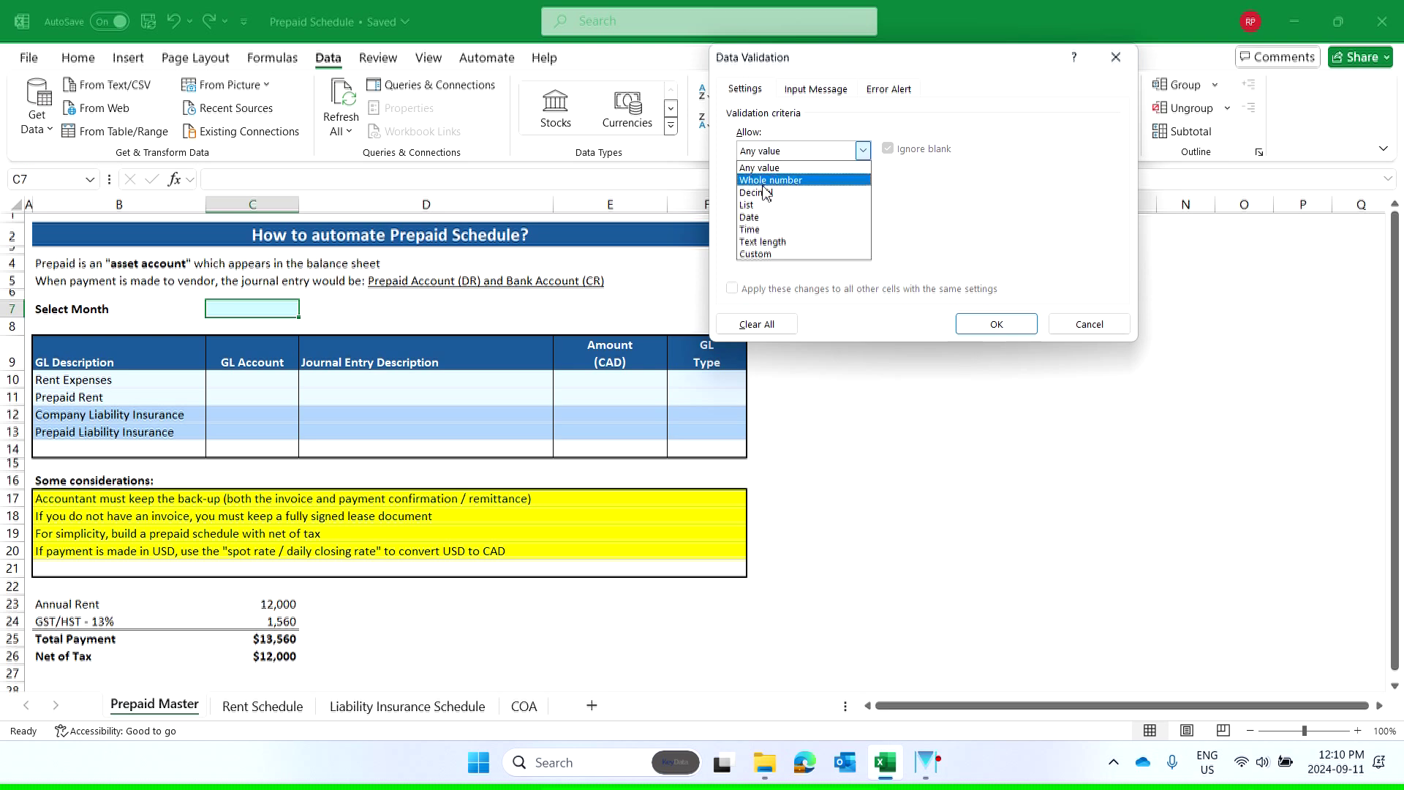
{"action": "left_click", "coordinate": [747, 206]}
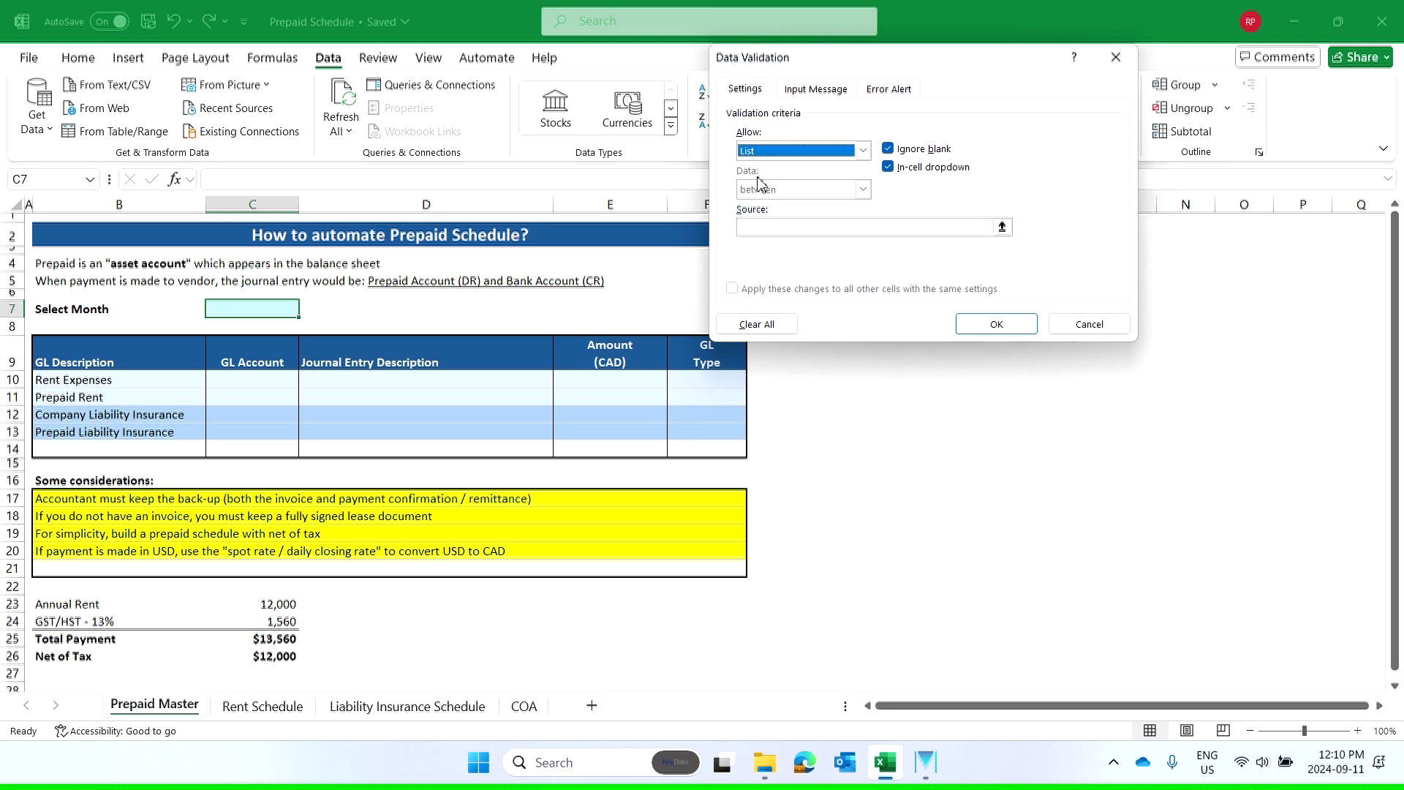
{"action": "left_click", "coordinate": [841, 226]}
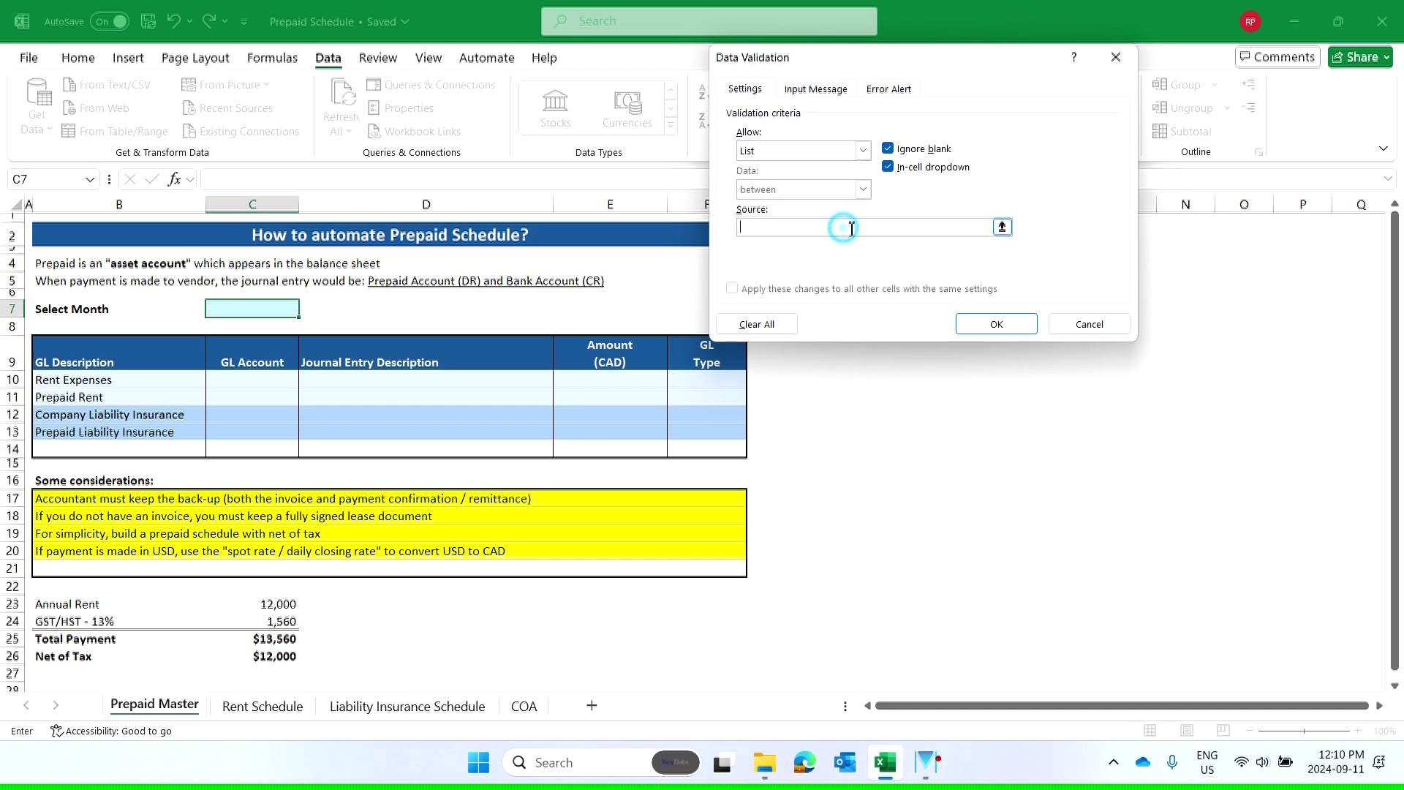
{"action": "left_click", "coordinate": [1002, 227]}
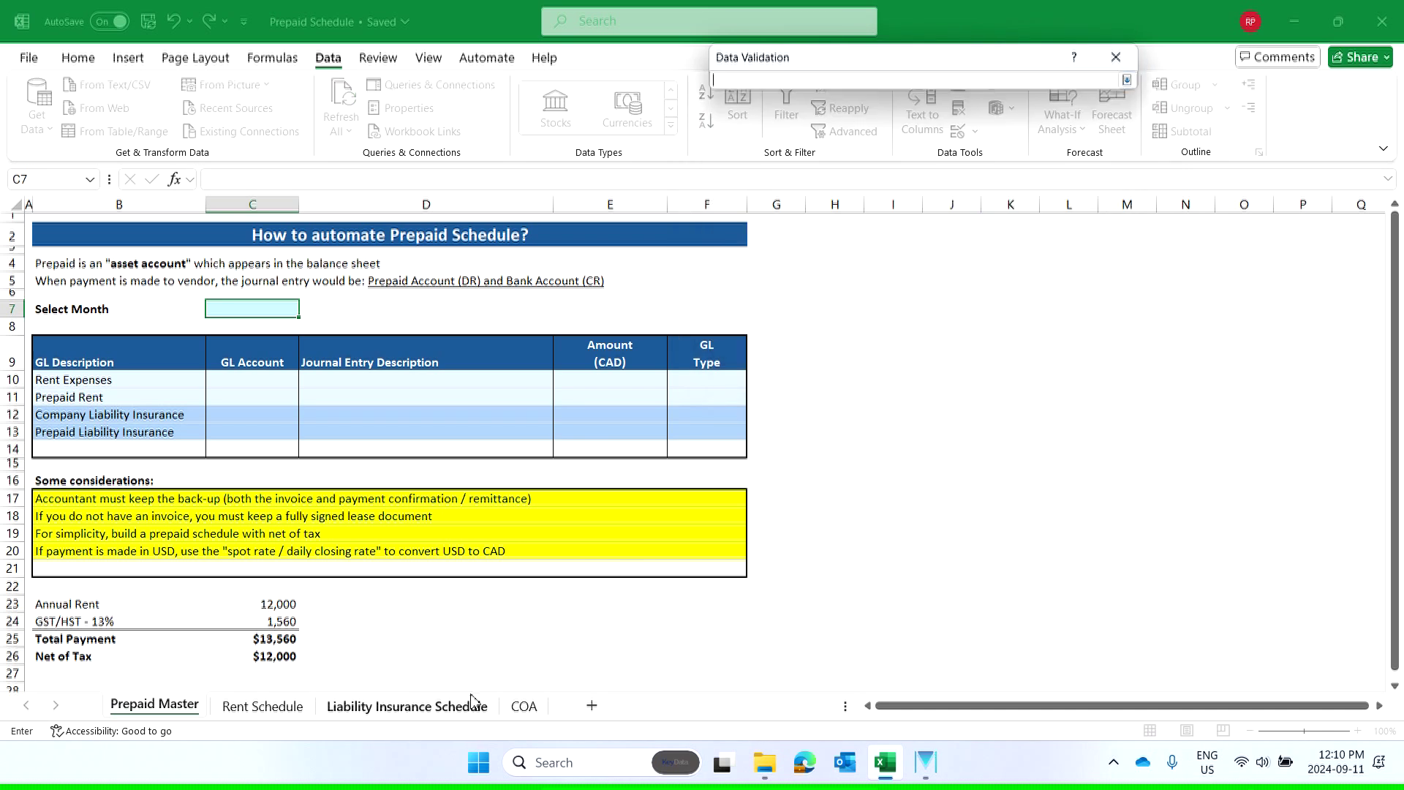
- Source the list from 'Rent Schedule'!$K$5:$V$5 month headers, apply it, and choose Jan 2024
{"action": "left_click", "coordinate": [272, 706]}
{"action": "left_click_drag", "start_coordinate": [1145, 712], "coordinate": [1284, 713]}
{"action": "left_click", "coordinate": [395, 315]}
{"action": "left_click_drag", "start_coordinate": [395, 315], "coordinate": [1105, 308]}
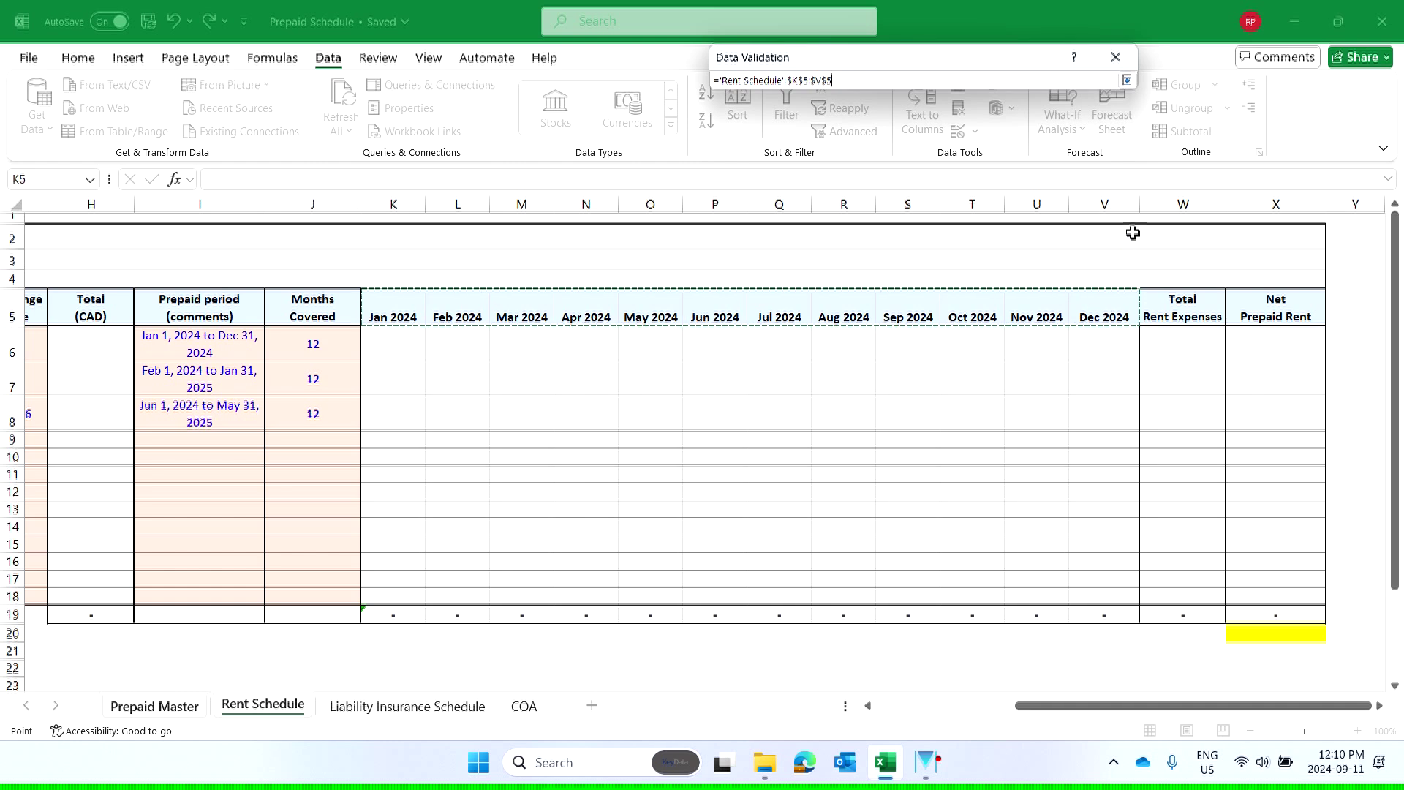
{"action": "left_click", "coordinate": [1127, 80]}
{"action": "left_click", "coordinate": [1000, 326]}
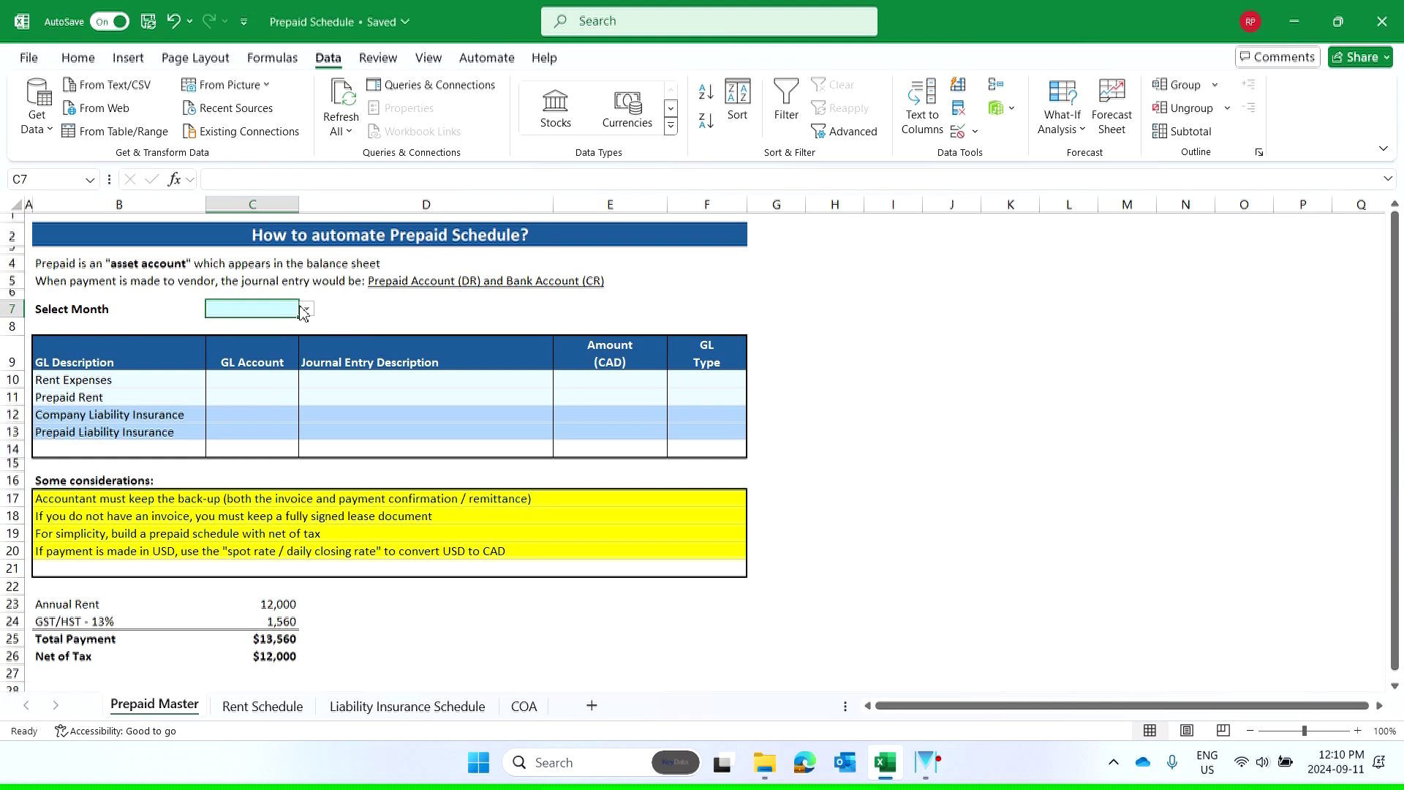
{"action": "left_click", "coordinate": [306, 309]}
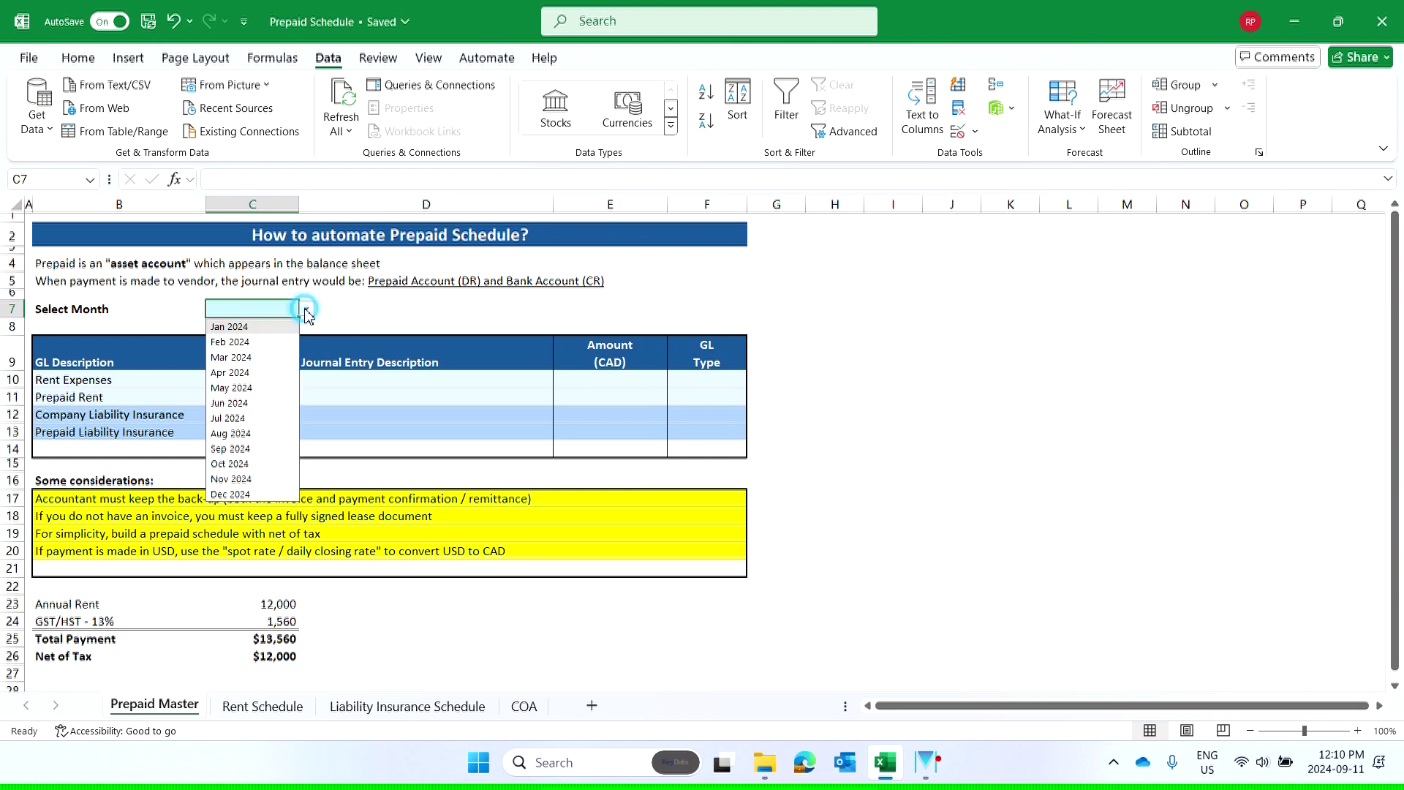
{"action": "left_click", "coordinate": [228, 327]}
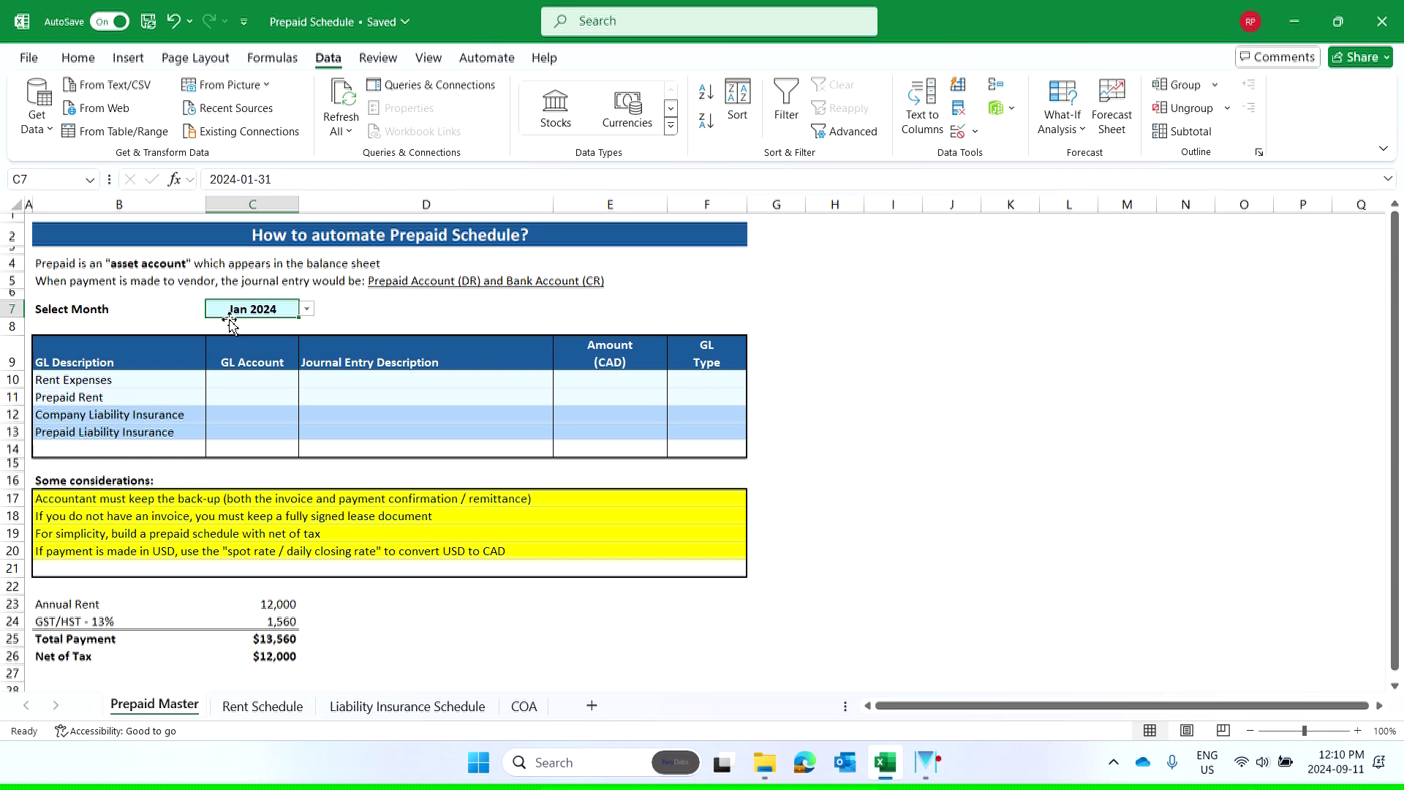
- Review GL Account cells C10:C13, descriptions D10:D13 and amount E10, then view Rent Schedule
{"action": "left_click", "coordinate": [232, 379]}
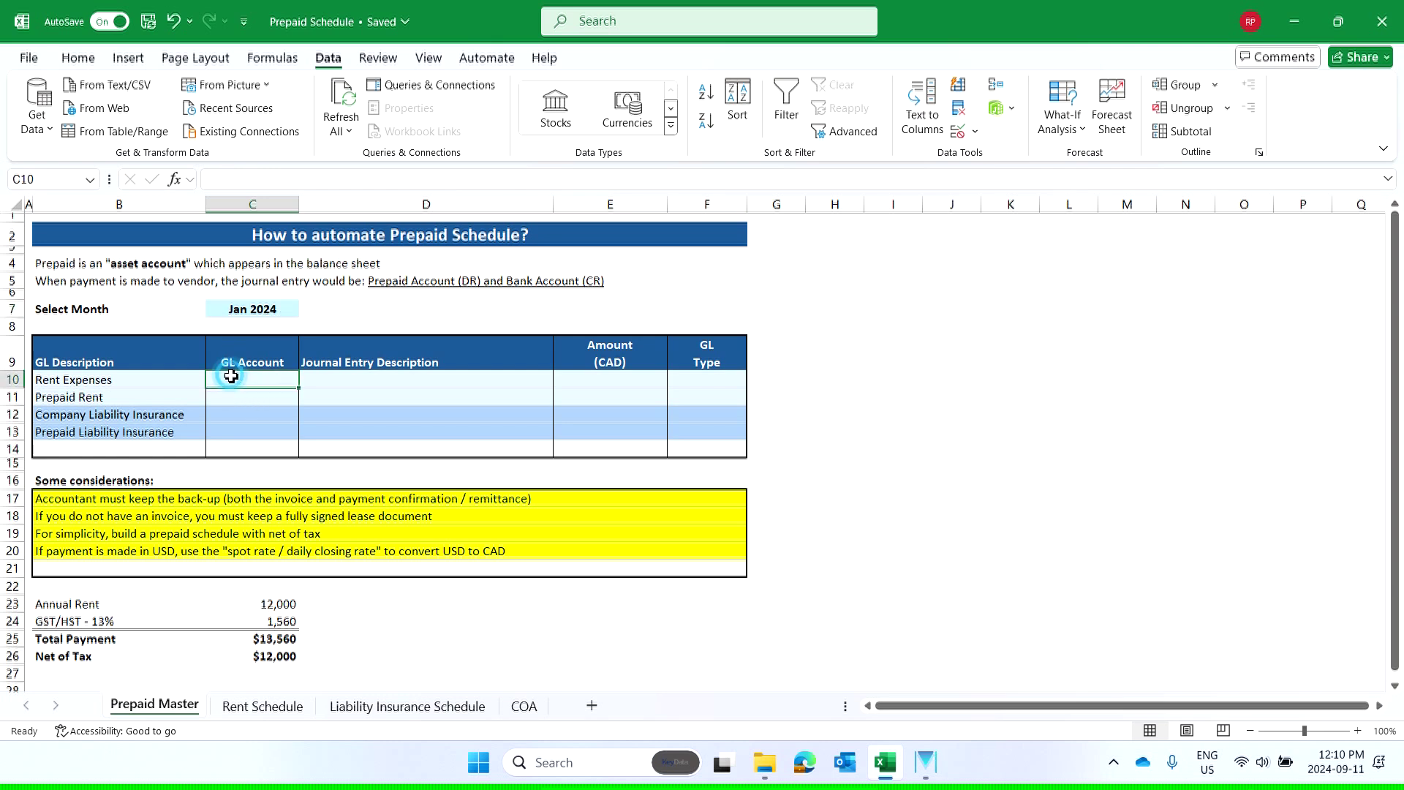
{"action": "left_click_drag", "start_coordinate": [234, 386], "coordinate": [239, 434]}
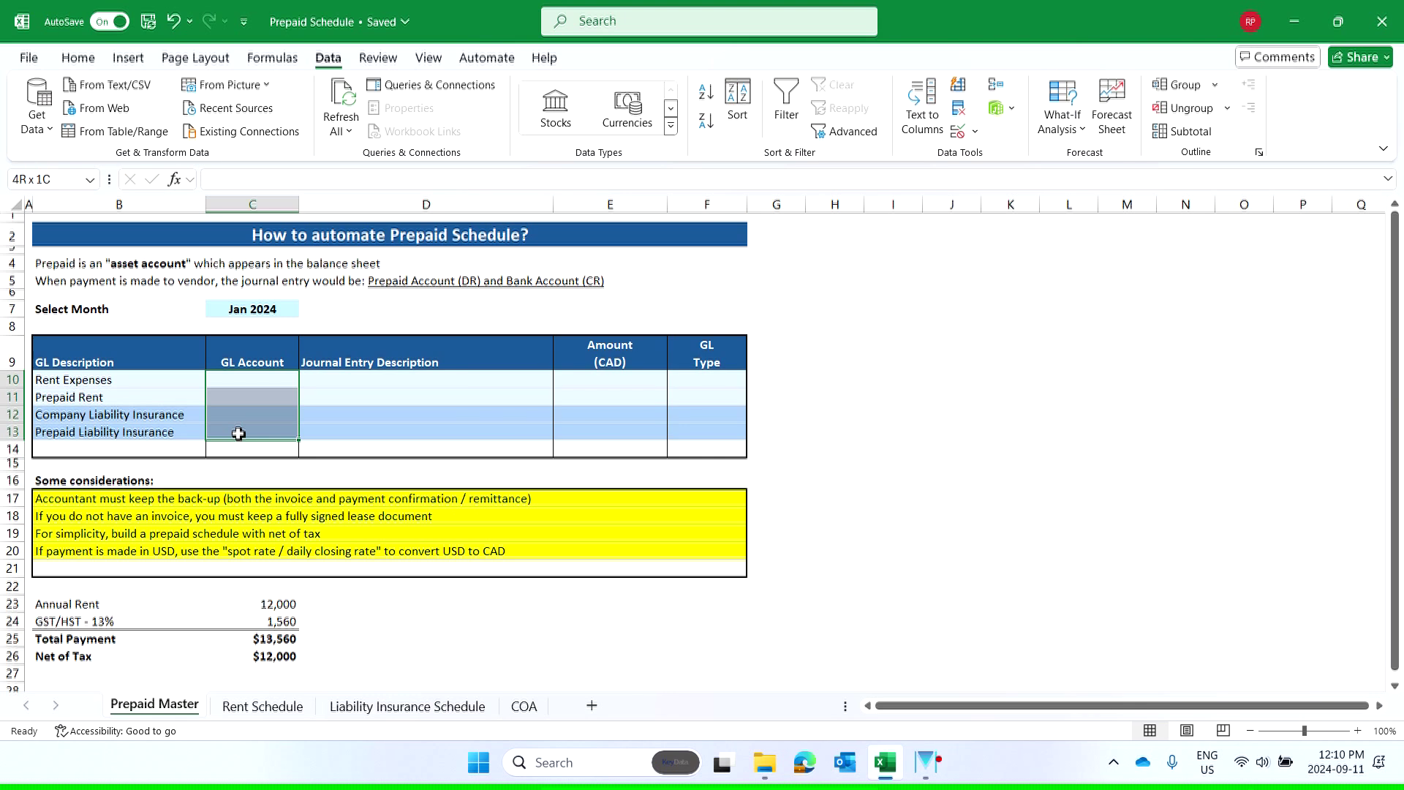
{"action": "left_click_drag", "start_coordinate": [327, 380], "coordinate": [334, 436]}
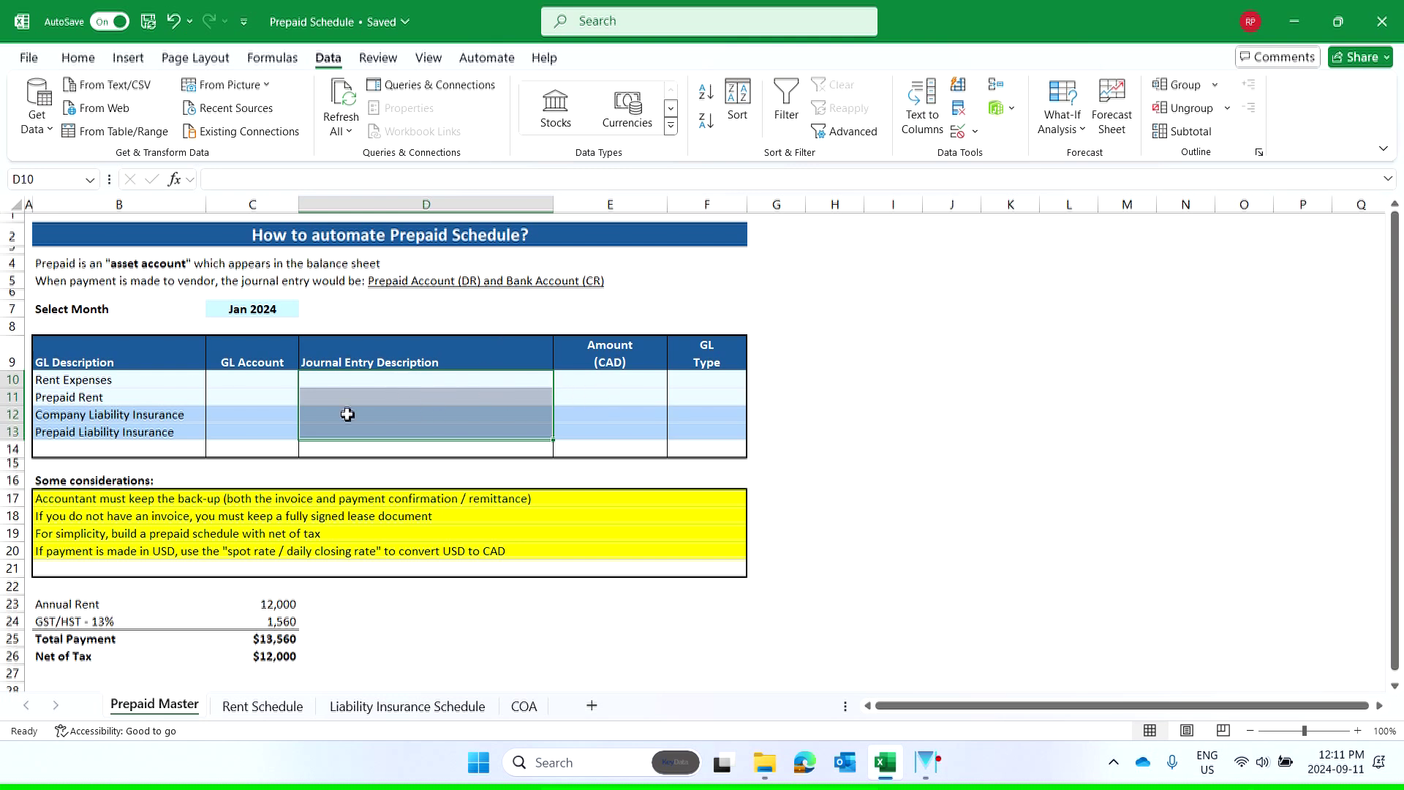
{"action": "left_click", "coordinate": [592, 382]}
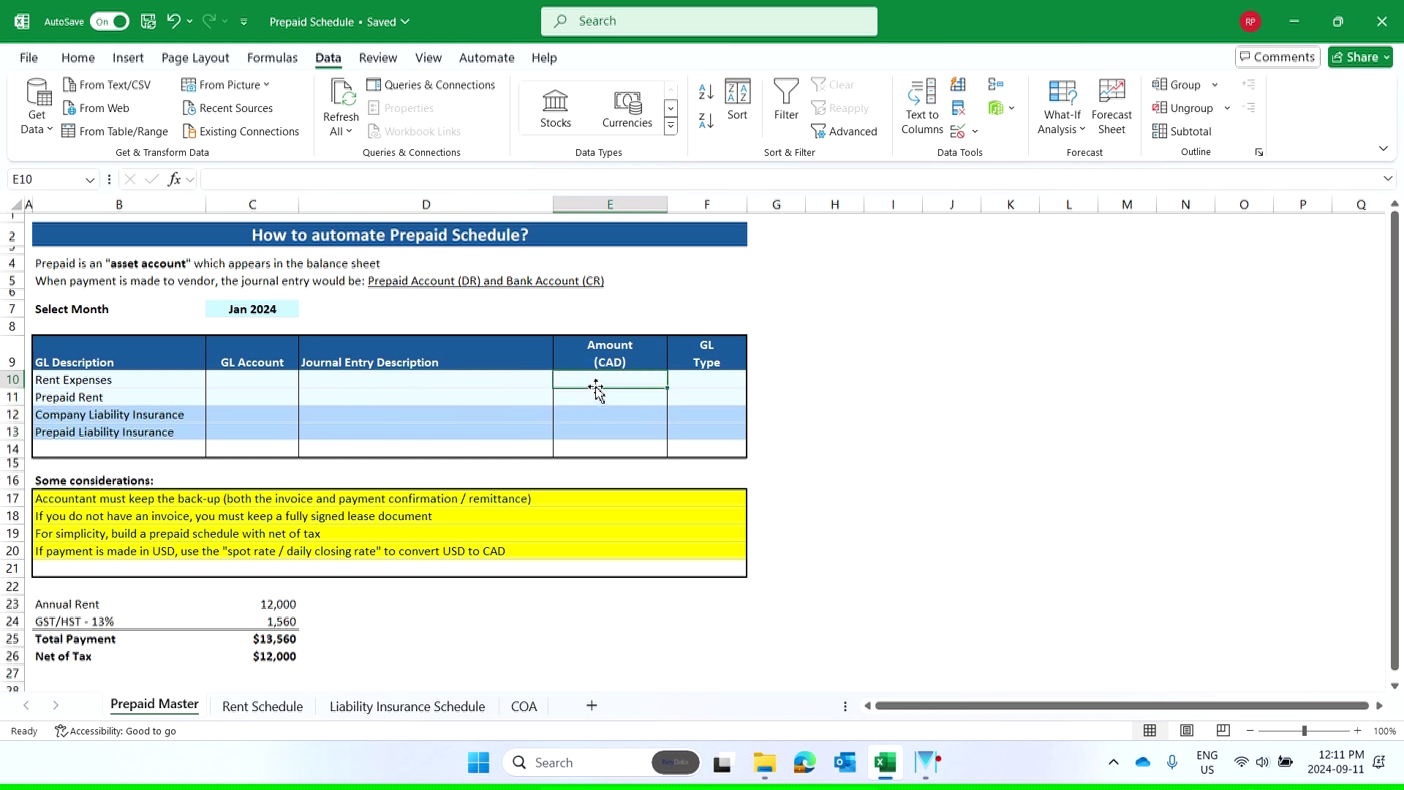
{"action": "left_click", "coordinate": [262, 708]}
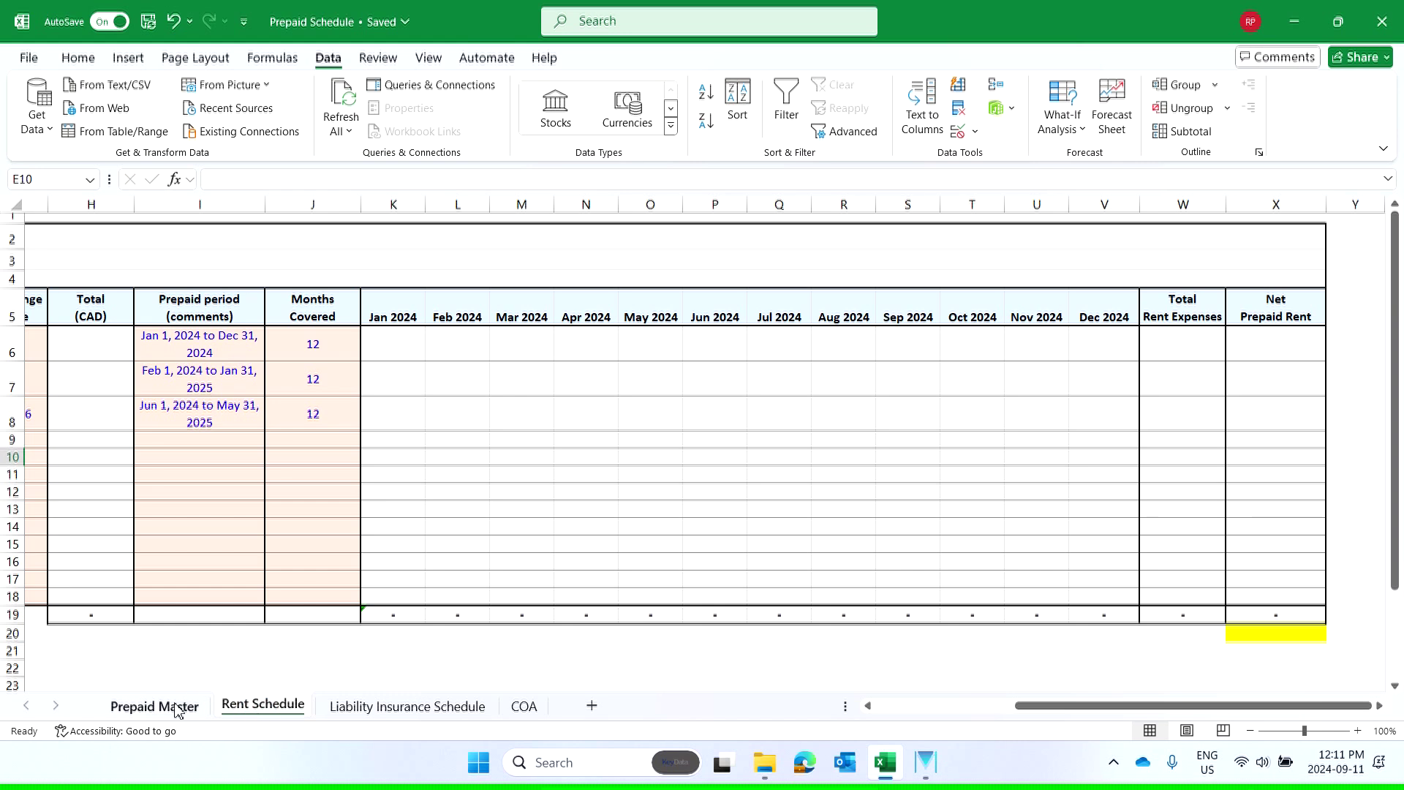
- Glance at Liability Insurance Schedule, return to Prepaid Master and review F10, B10, F11, then select C10
{"action": "left_click", "coordinate": [357, 708]}
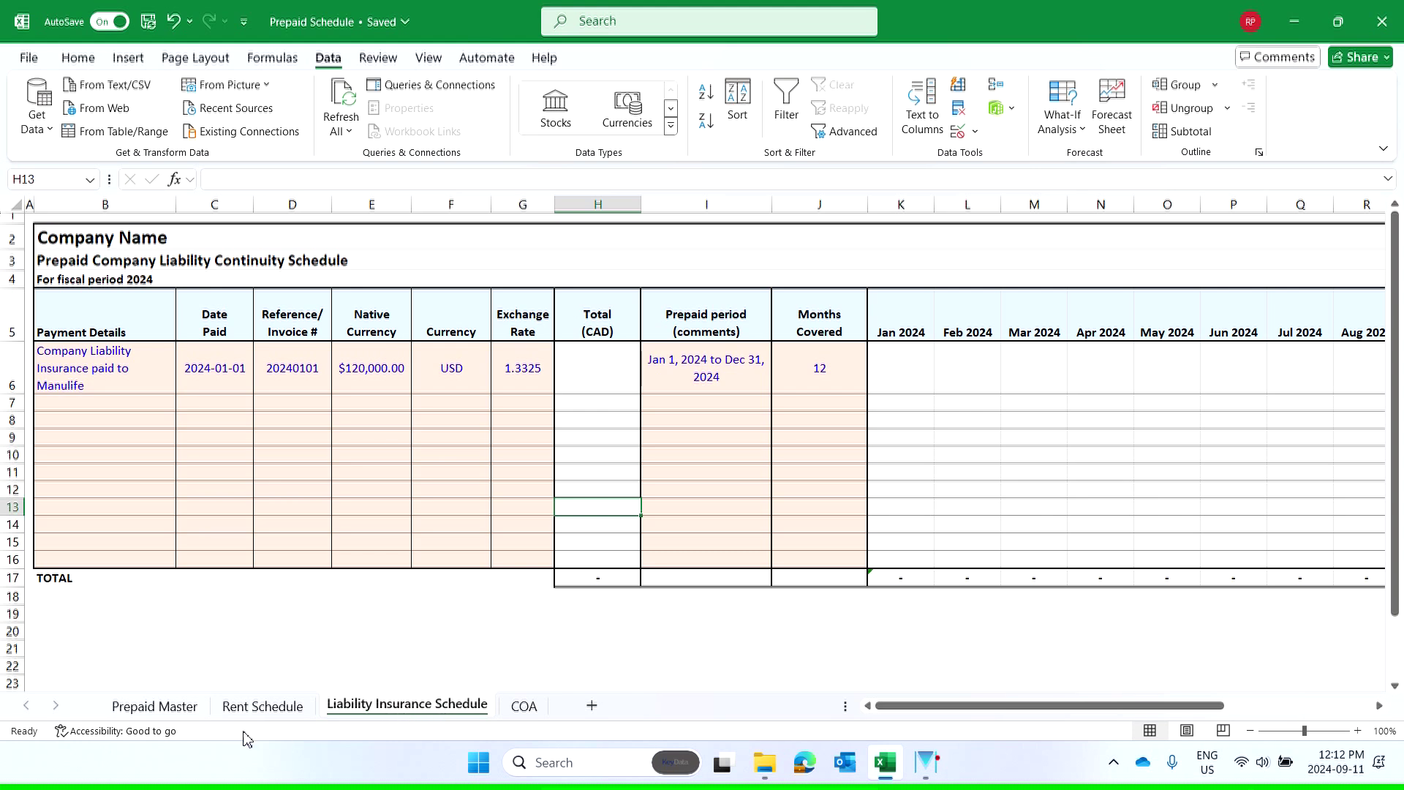
{"action": "left_click", "coordinate": [156, 707]}
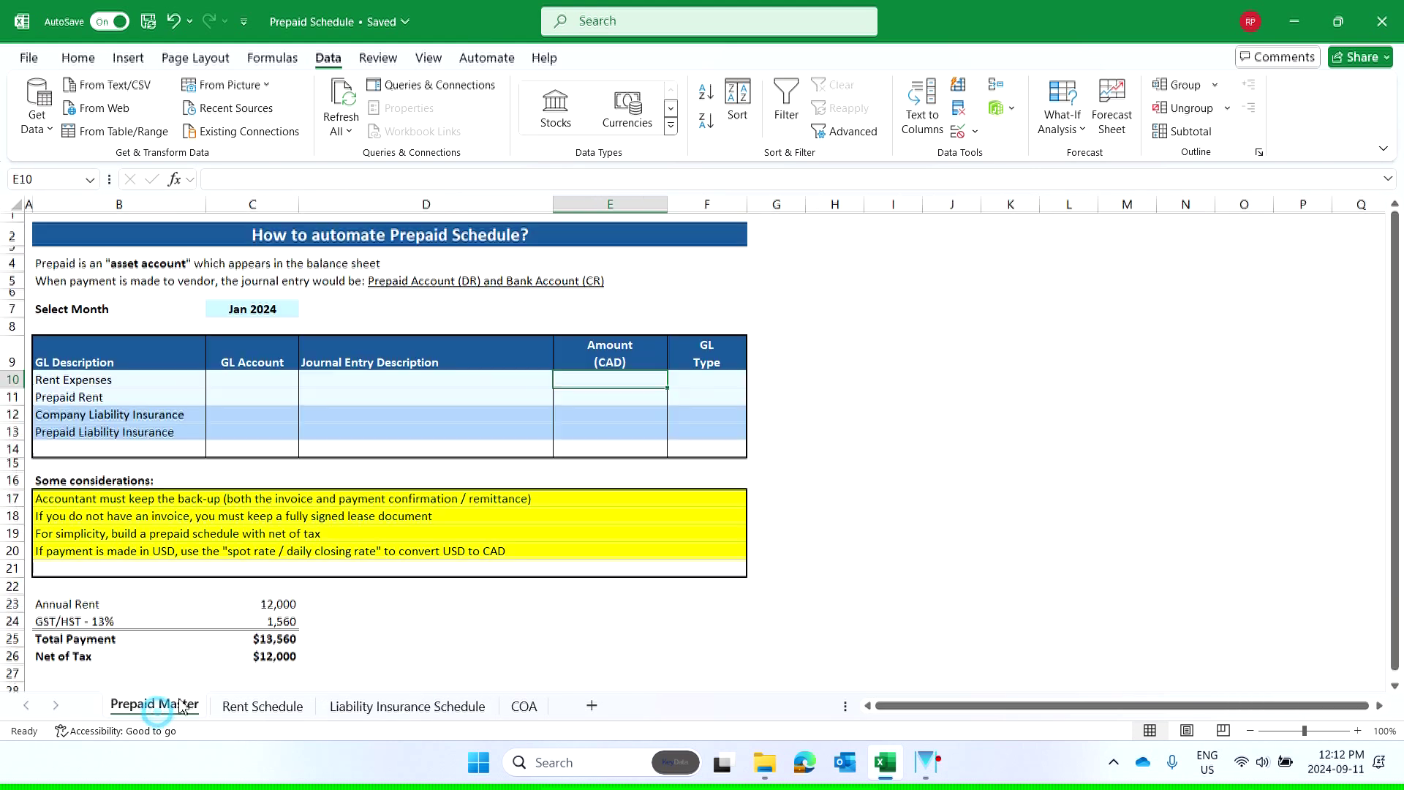
{"action": "left_click", "coordinate": [712, 377]}
{"action": "left_click", "coordinate": [82, 381]}
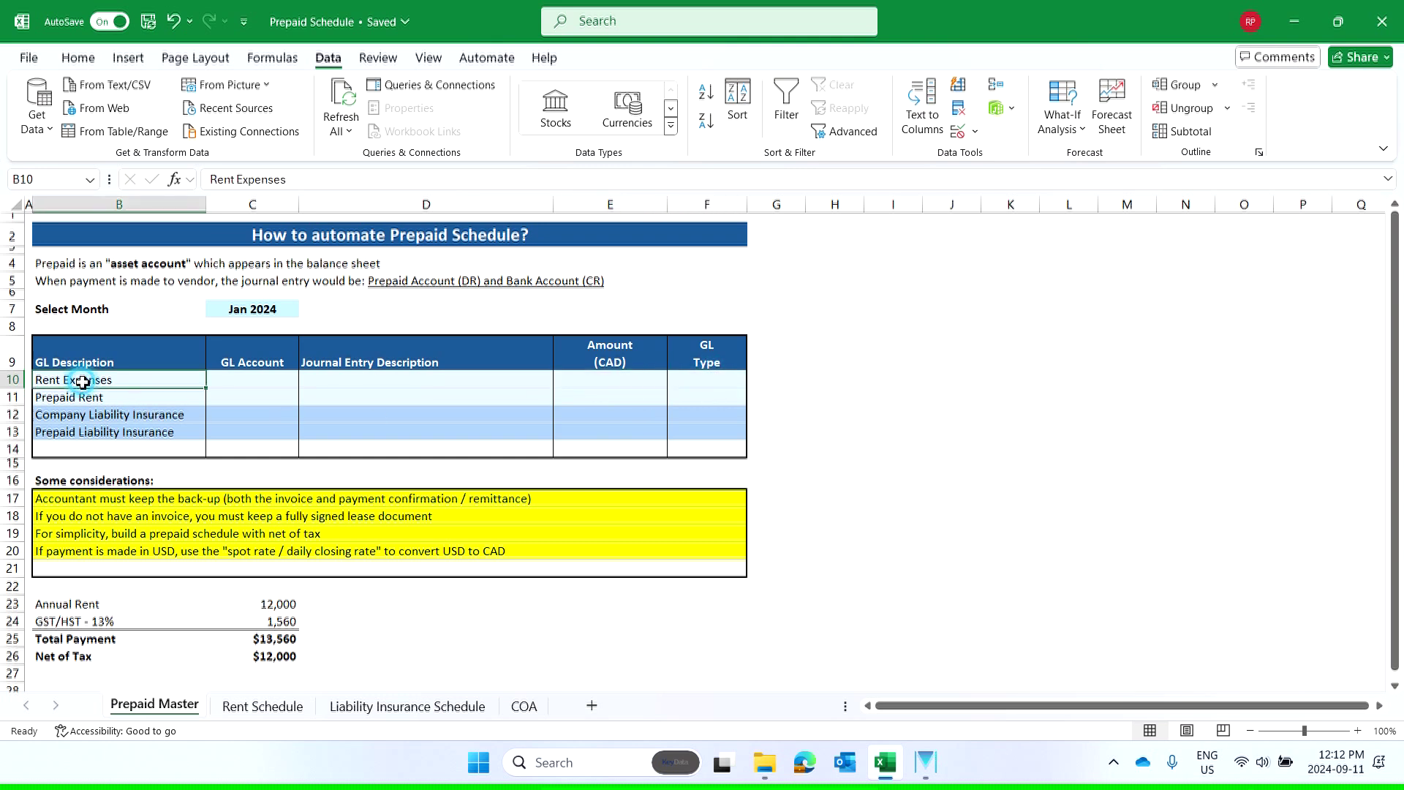
{"action": "left_click", "coordinate": [732, 382]}
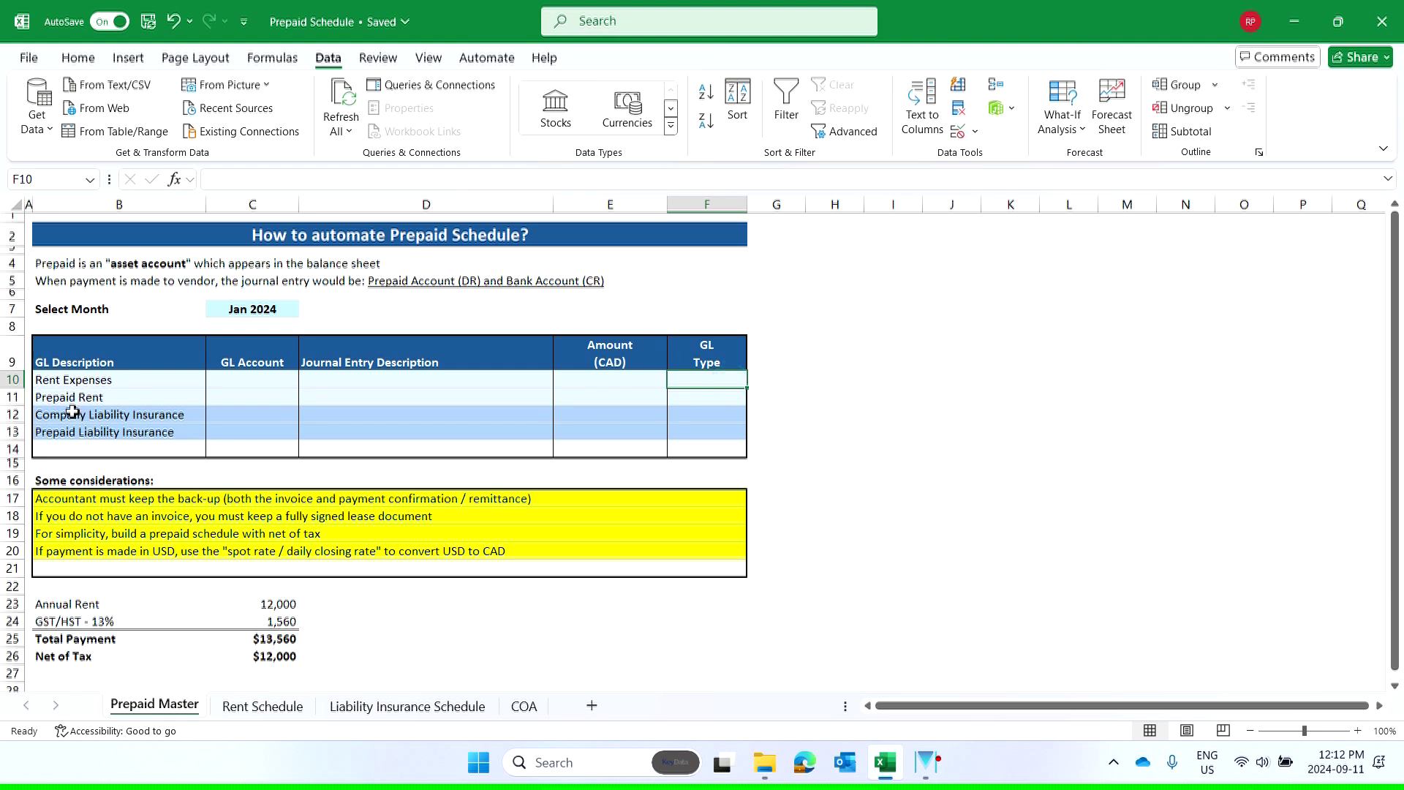
{"action": "left_click", "coordinate": [723, 397]}
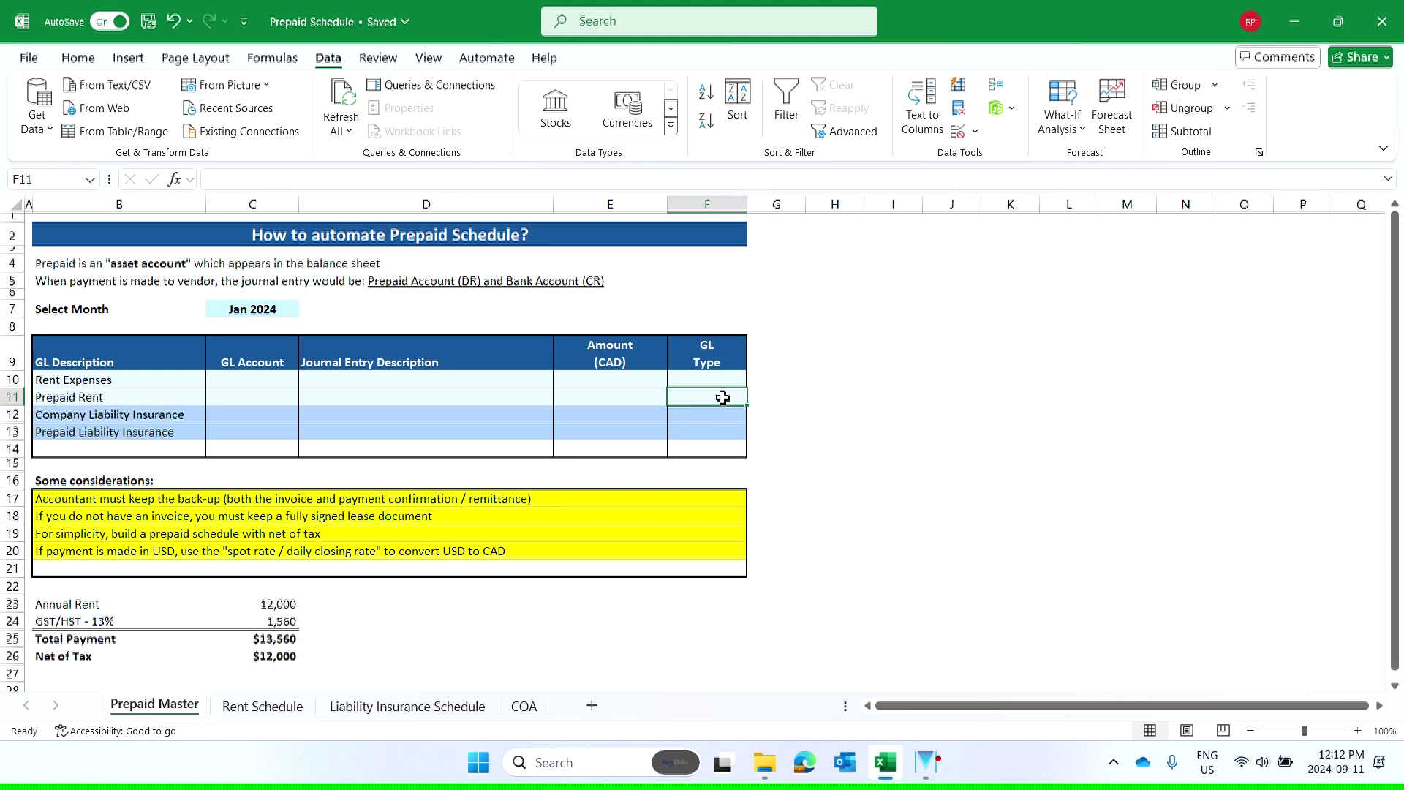
{"action": "left_click", "coordinate": [247, 378]}
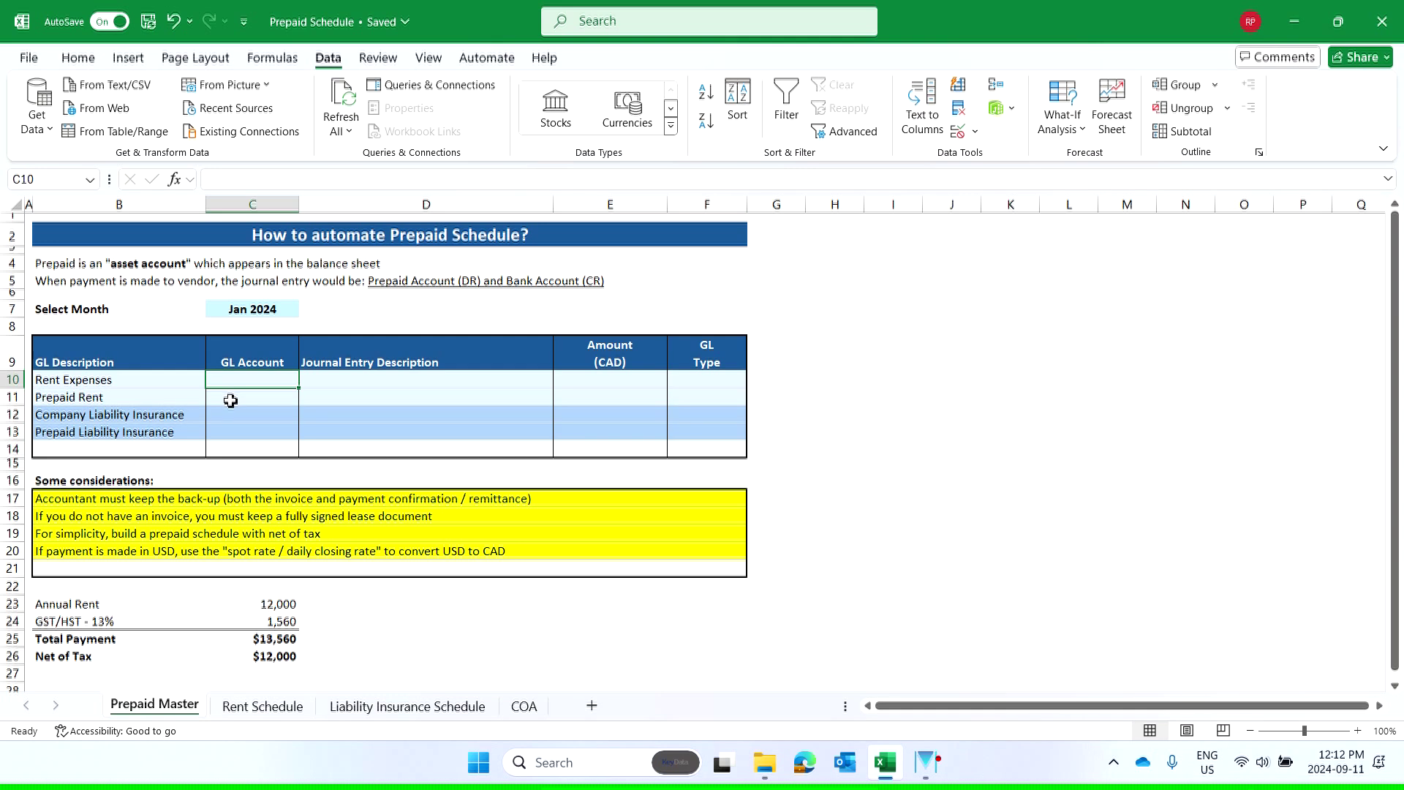
- Start a VLOOKUP in C10 using Rent Expenses in B10 as the lookup value
{"action": "left_click", "coordinate": [174, 180]}
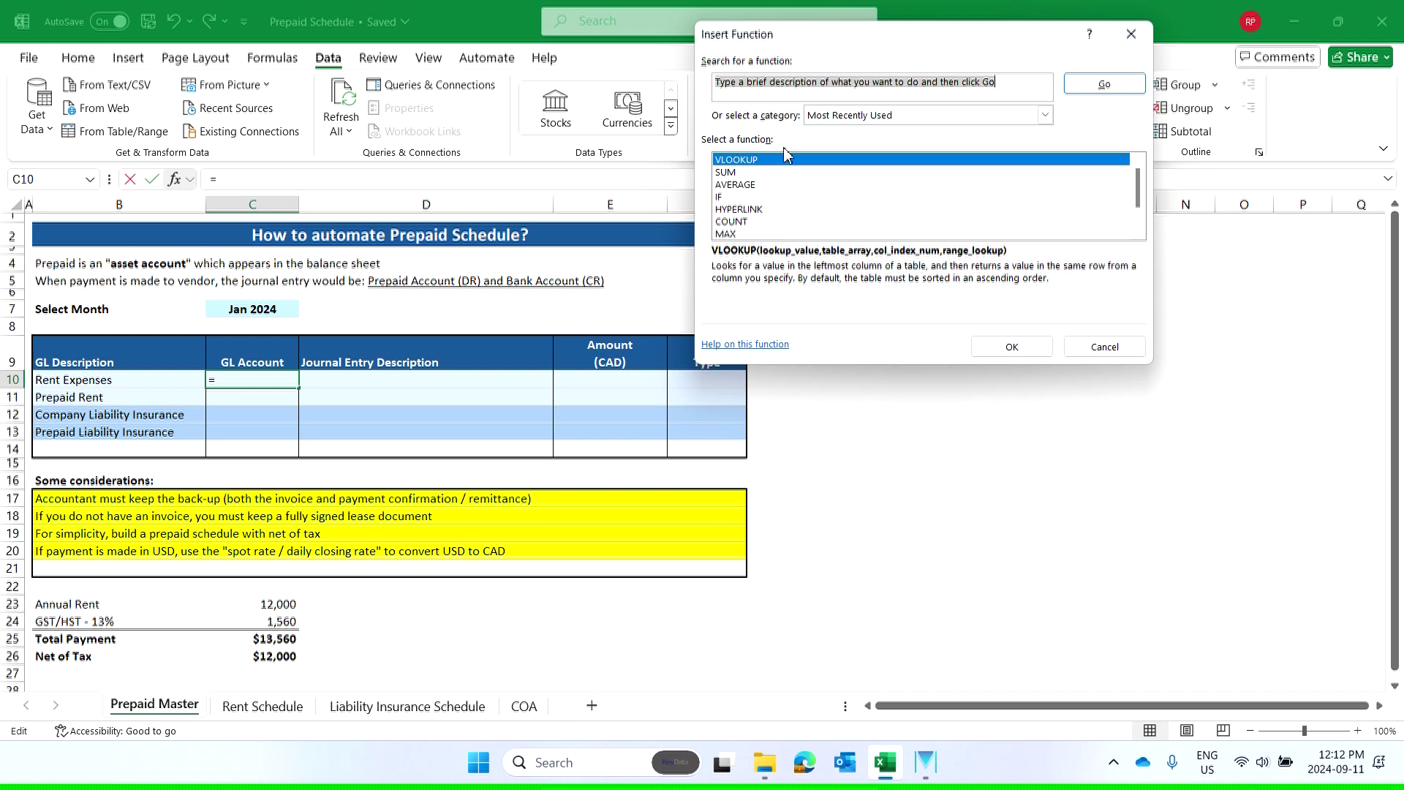
{"action": "left_click", "coordinate": [1010, 346]}
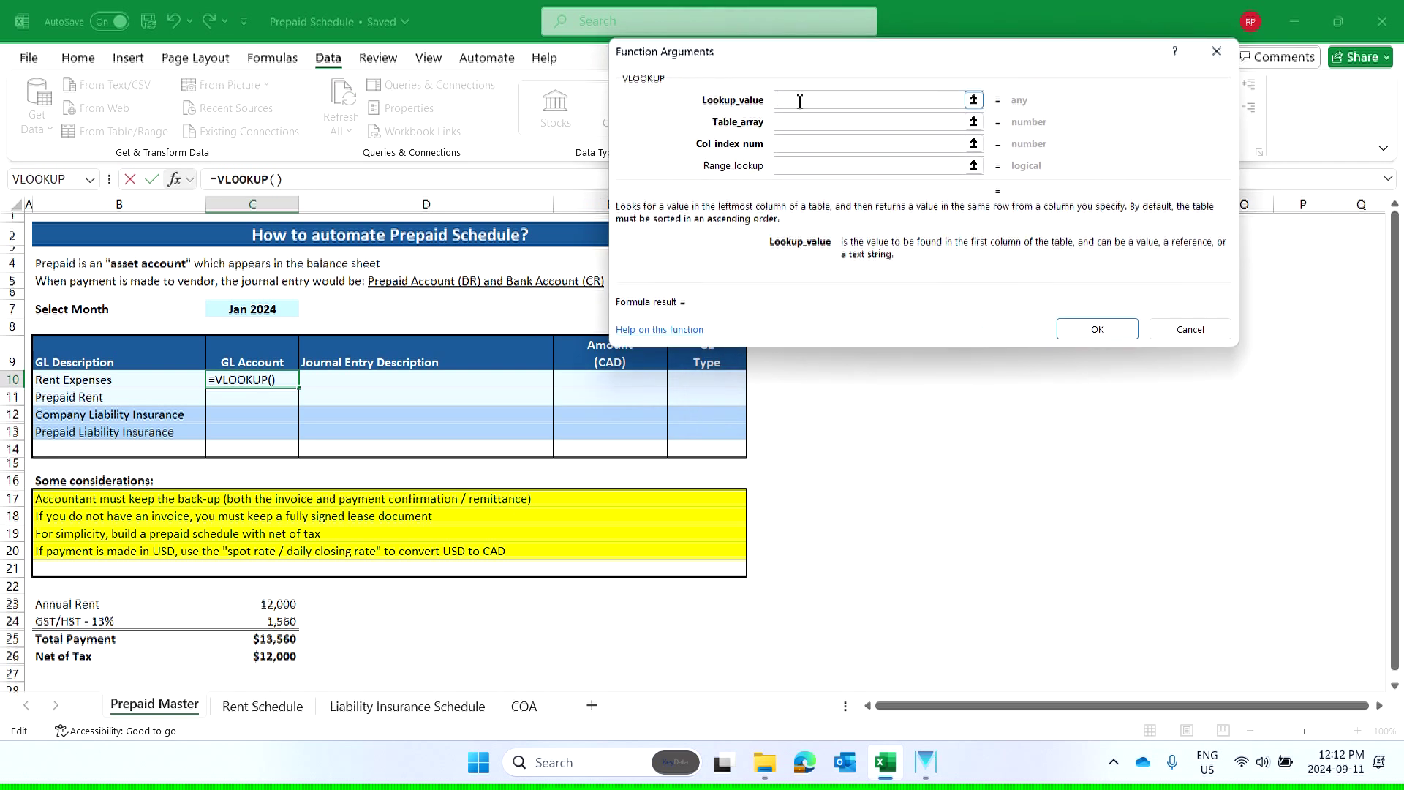
{"action": "left_click", "coordinate": [67, 385]}
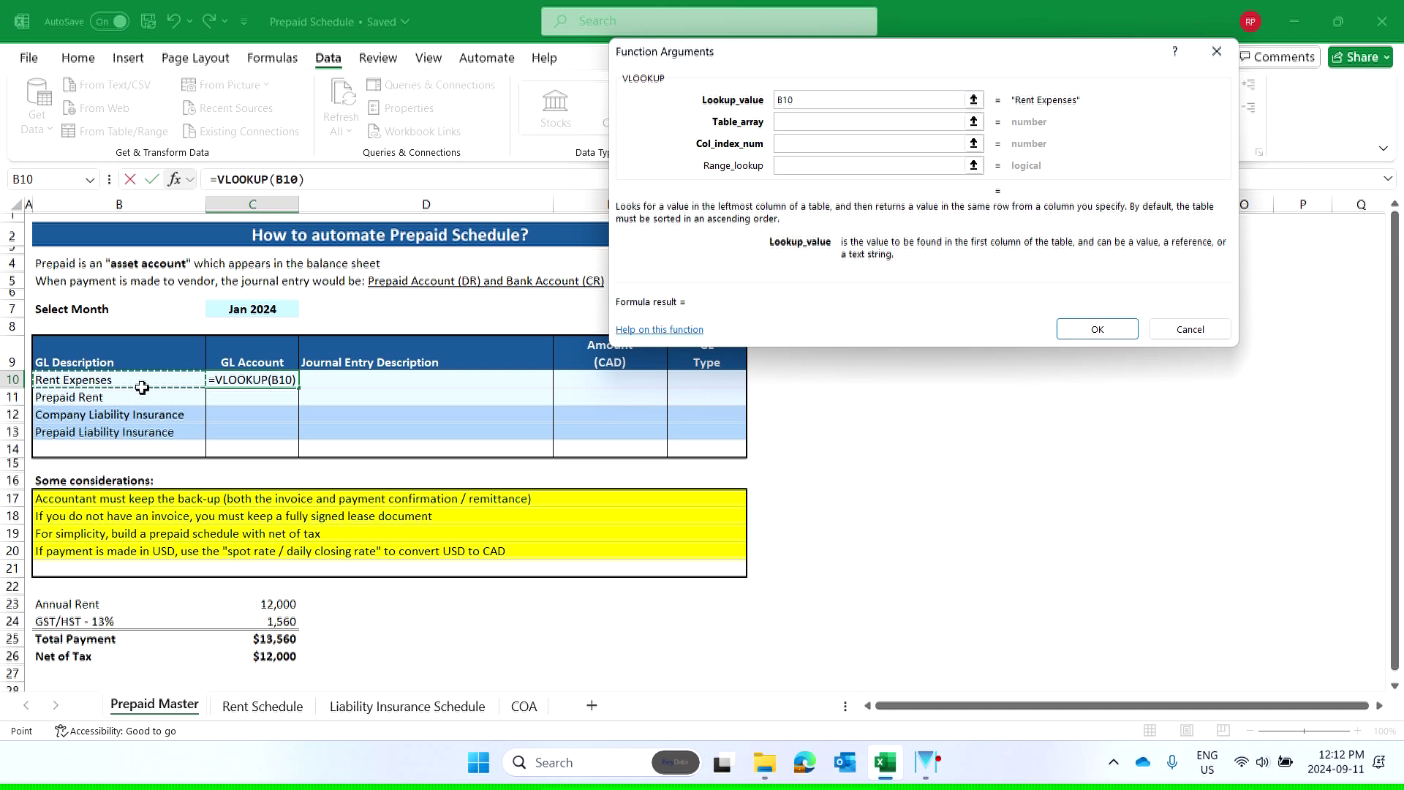
{"action": "left_click", "coordinate": [789, 122]}
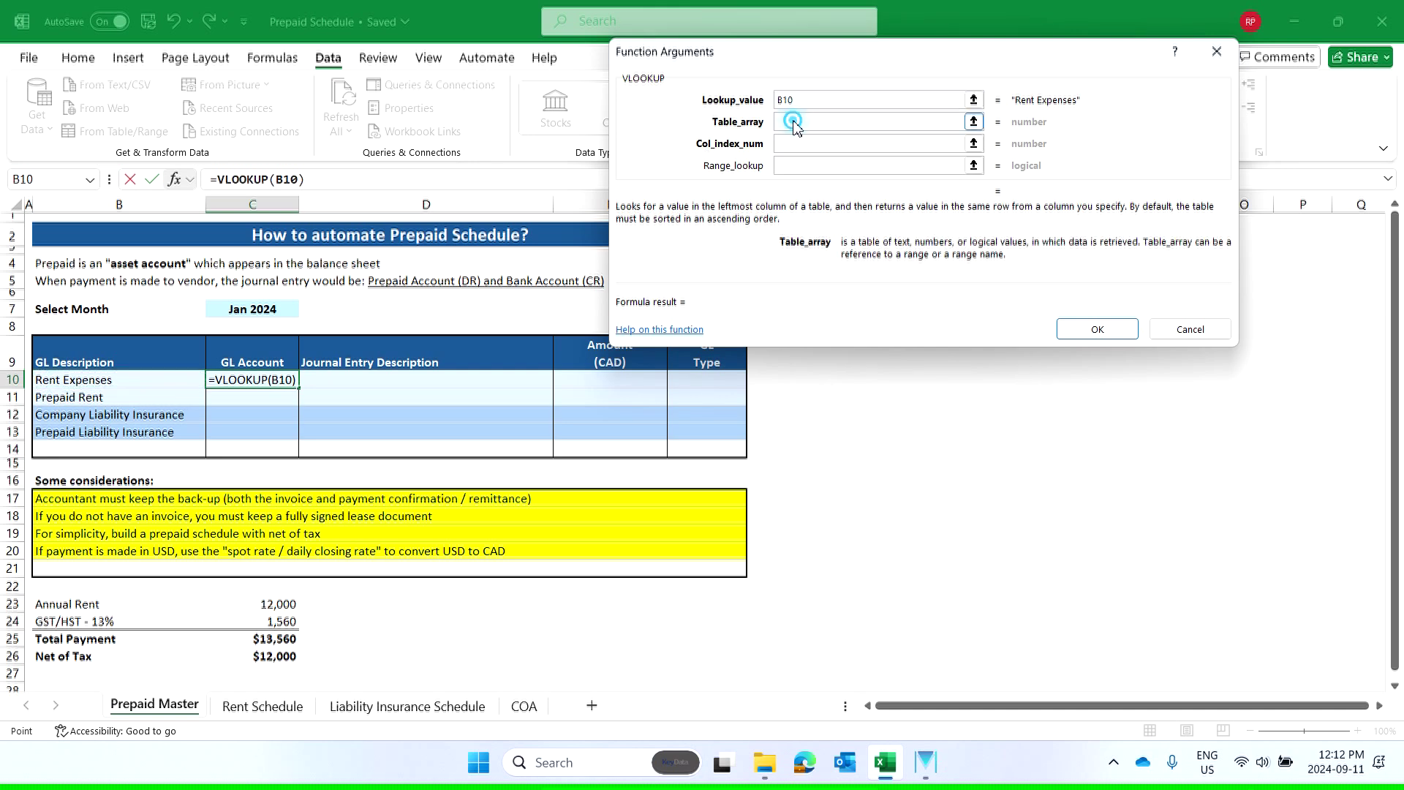
- Finish the lookup with table COA!B:C, column 2, exact match 0, and check 65400000 on COA
{"action": "left_click", "coordinate": [524, 706]}
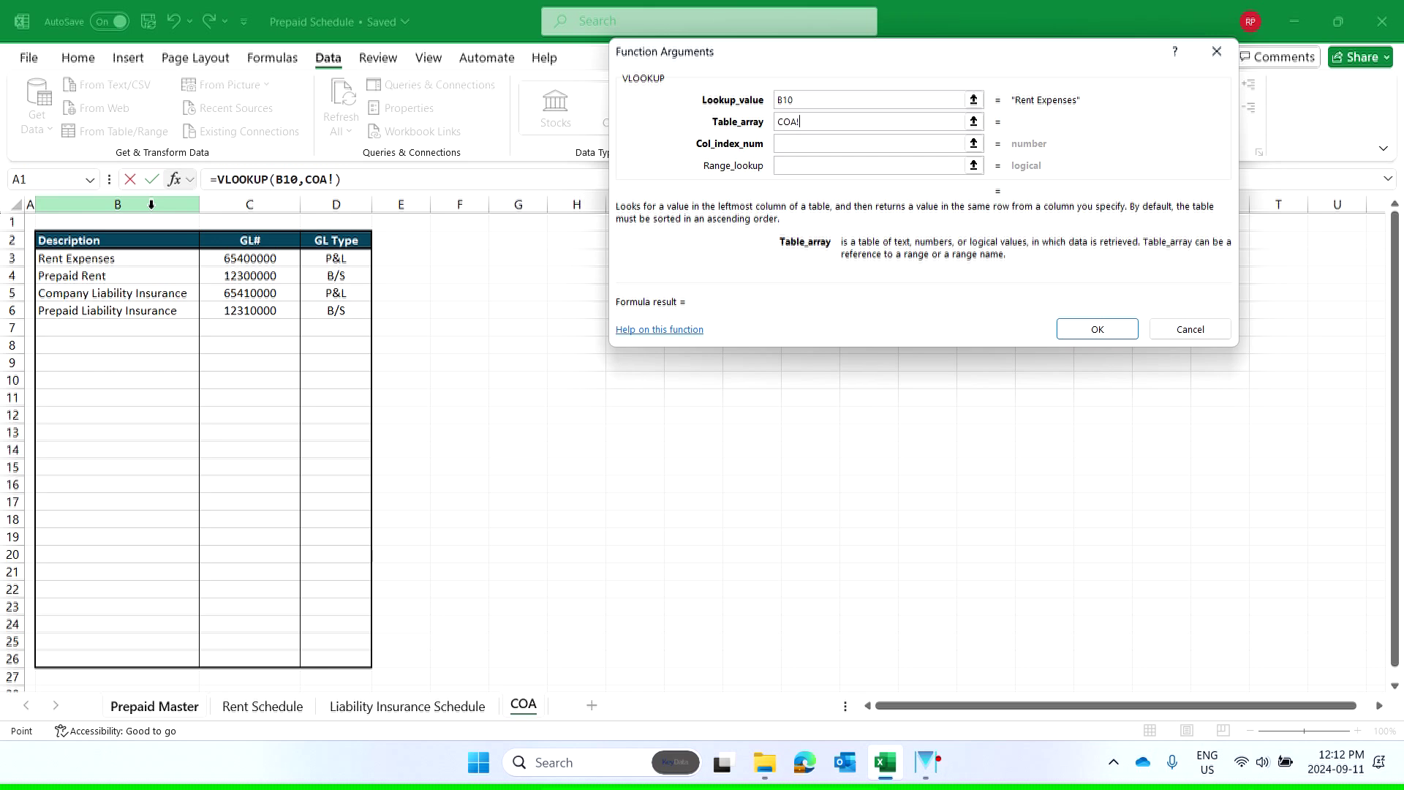
{"action": "left_click_drag", "start_coordinate": [117, 208], "coordinate": [249, 228]}
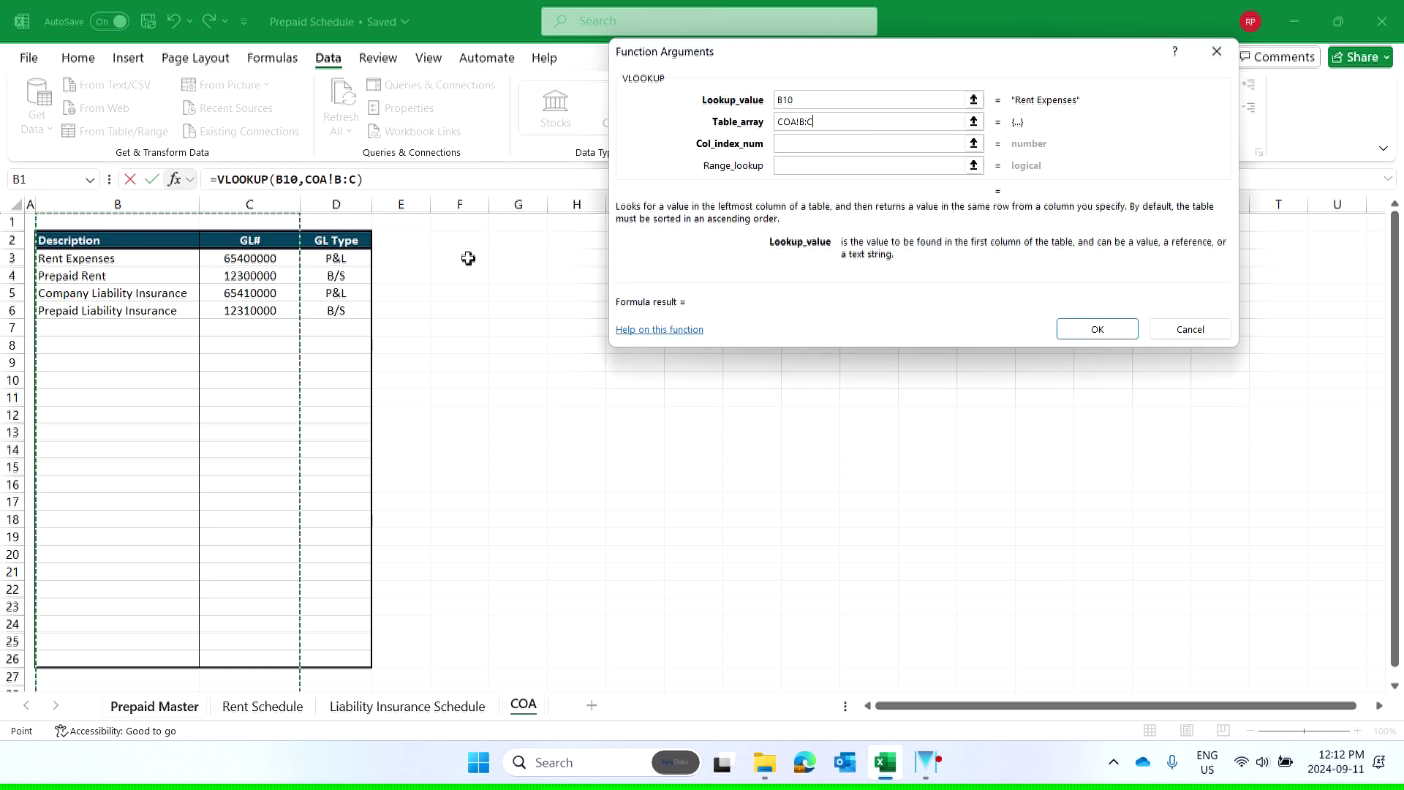
{"action": "left_click", "coordinate": [815, 142]}
{"action": "type", "text": "2"}
{"action": "left_click", "coordinate": [840, 166]}
{"action": "type", "text": "0"}
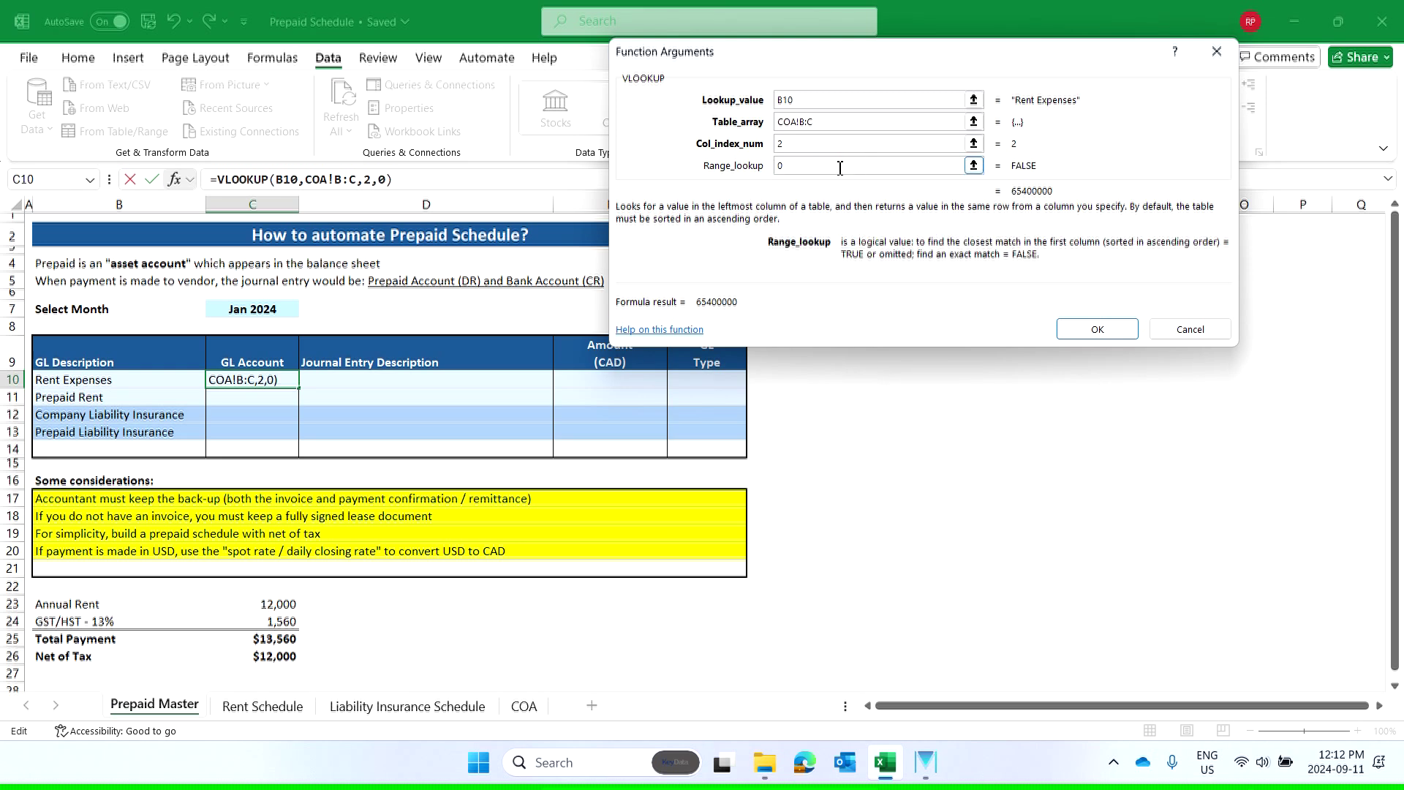
{"action": "left_click", "coordinate": [1089, 329]}
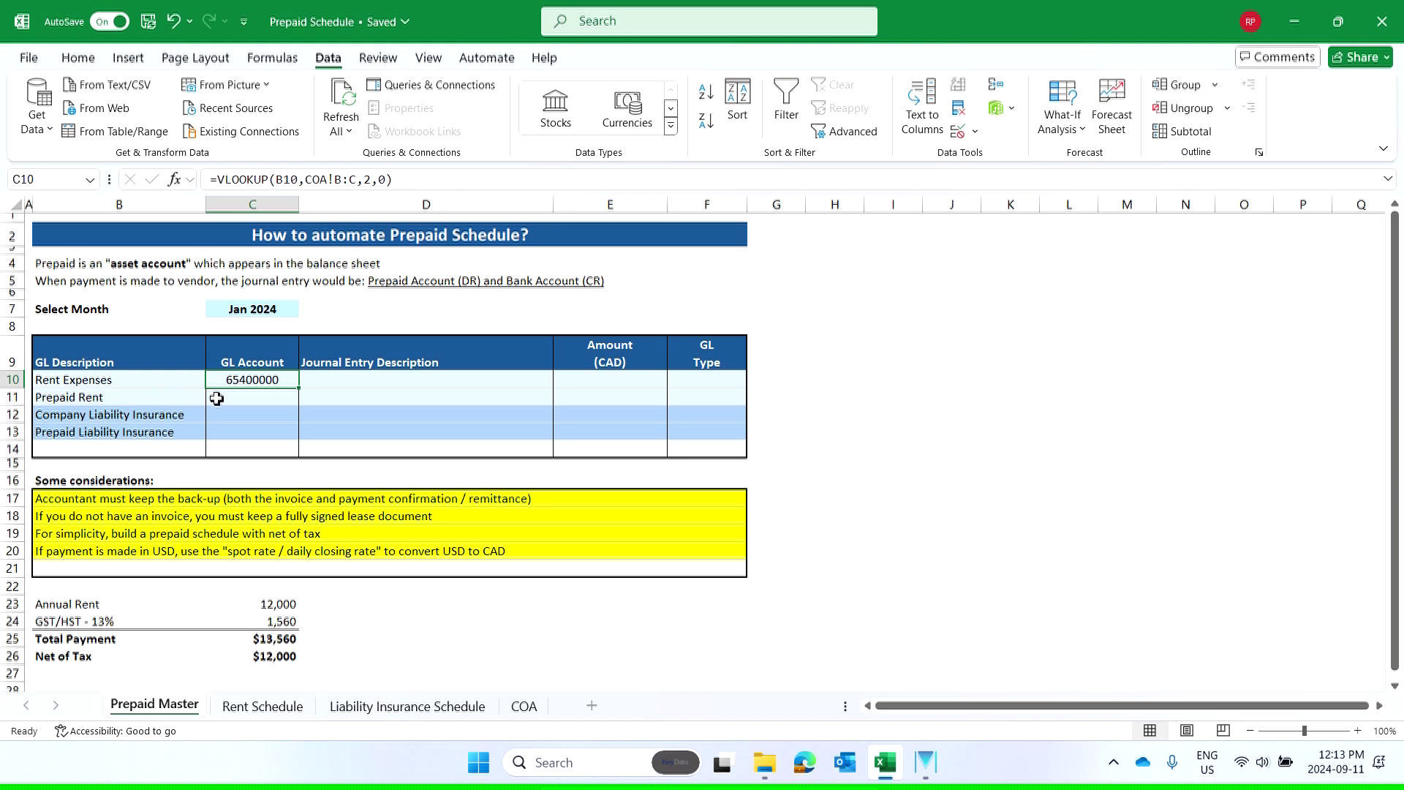
{"action": "left_click", "coordinate": [524, 706]}
{"action": "left_click", "coordinate": [250, 258]}
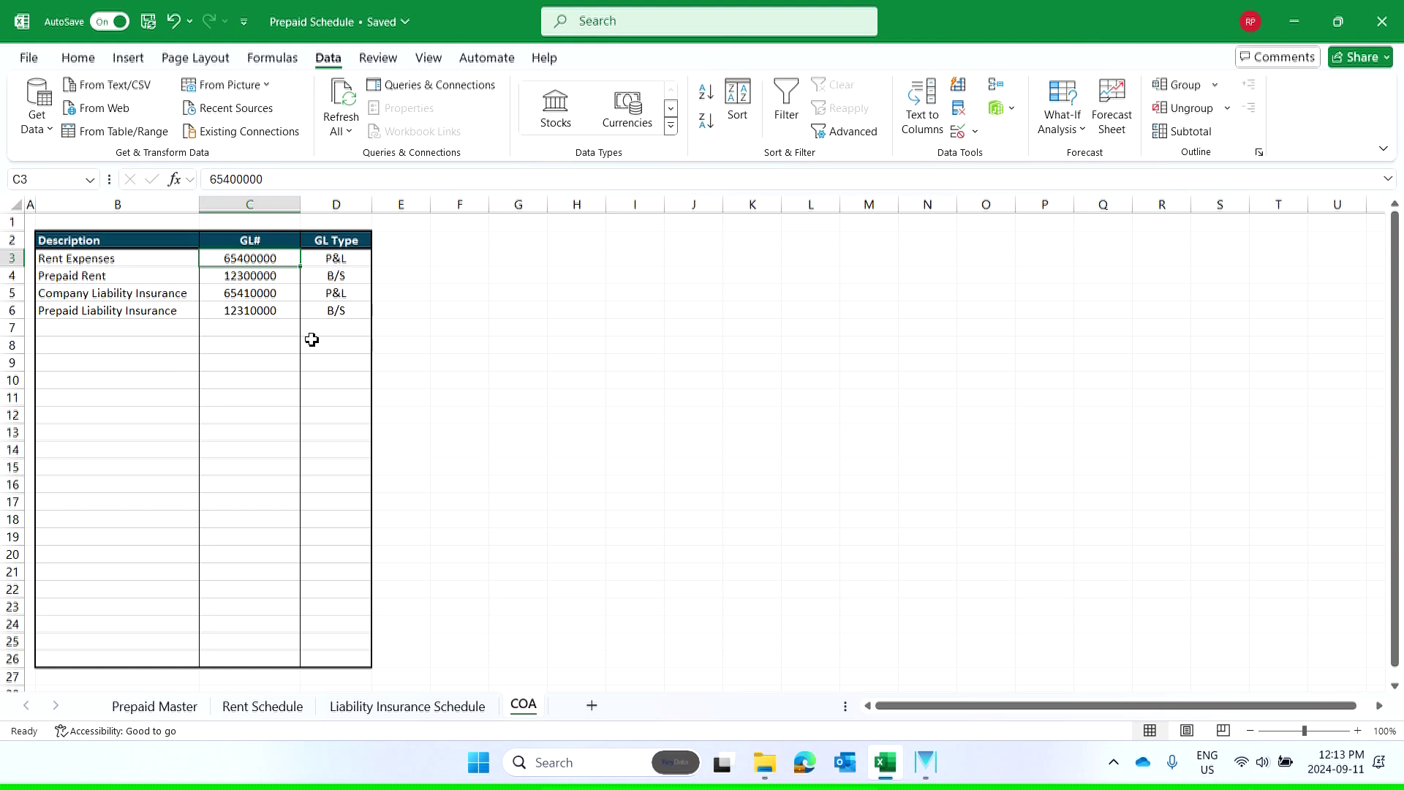
- Return to the Prepaid Master sheet after confirming the COA GL numbers
{"action": "left_click", "coordinate": [174, 706]}
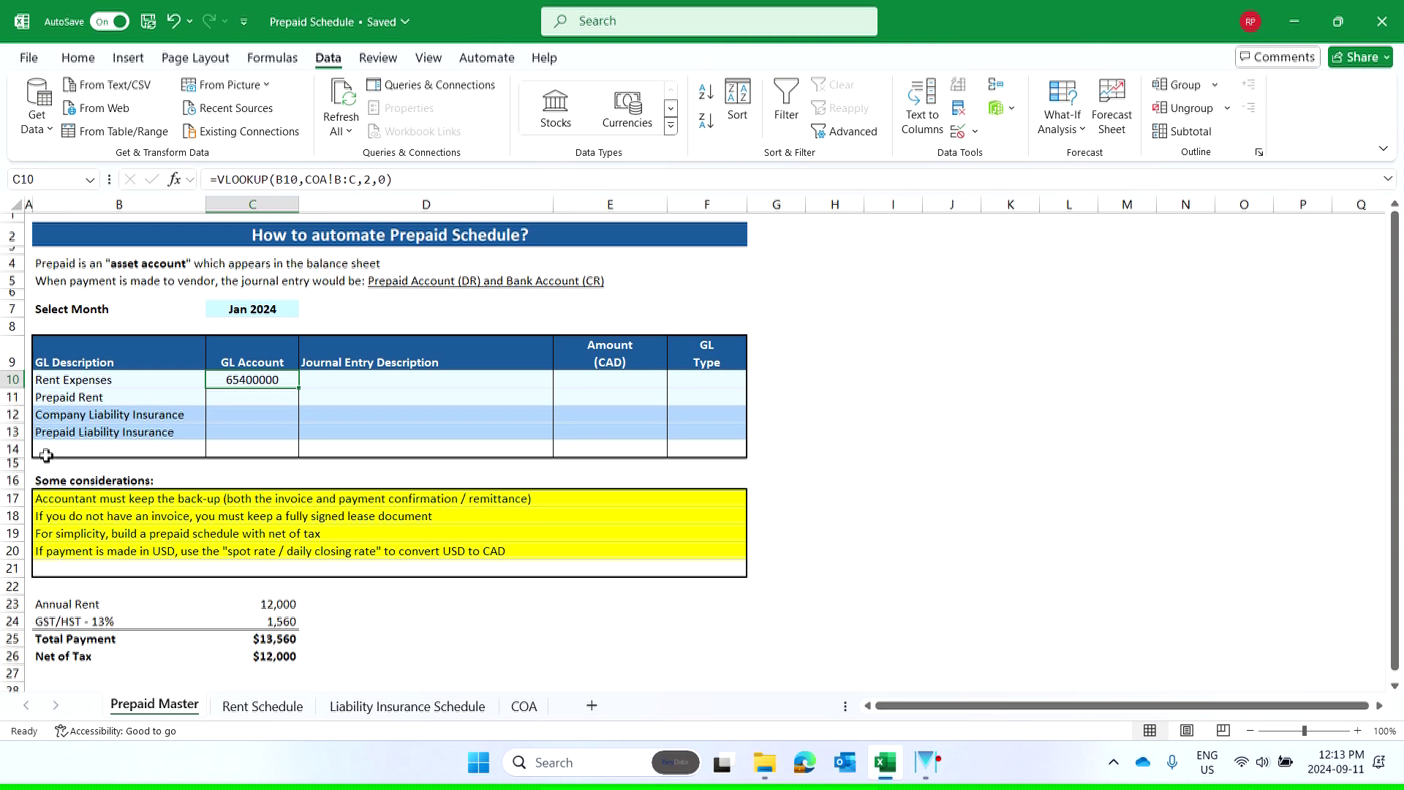
- Copy C10's lookup and paste formulas only into C11:C13, then review the four GL results
{"action": "right_click", "coordinate": [254, 381]}
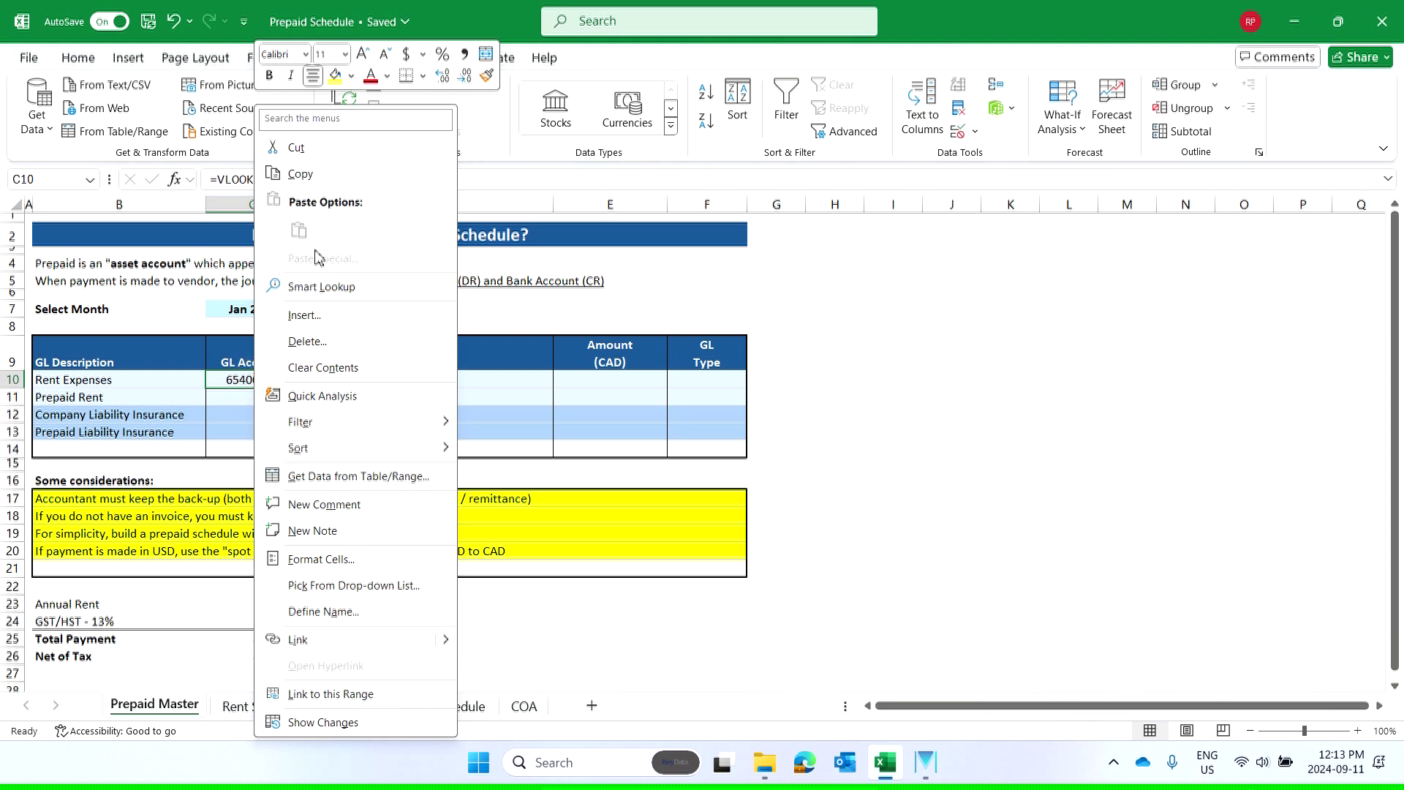
{"action": "left_click", "coordinate": [300, 173]}
{"action": "left_click_drag", "start_coordinate": [253, 397], "coordinate": [259, 432]}
{"action": "right_click", "coordinate": [259, 432]}
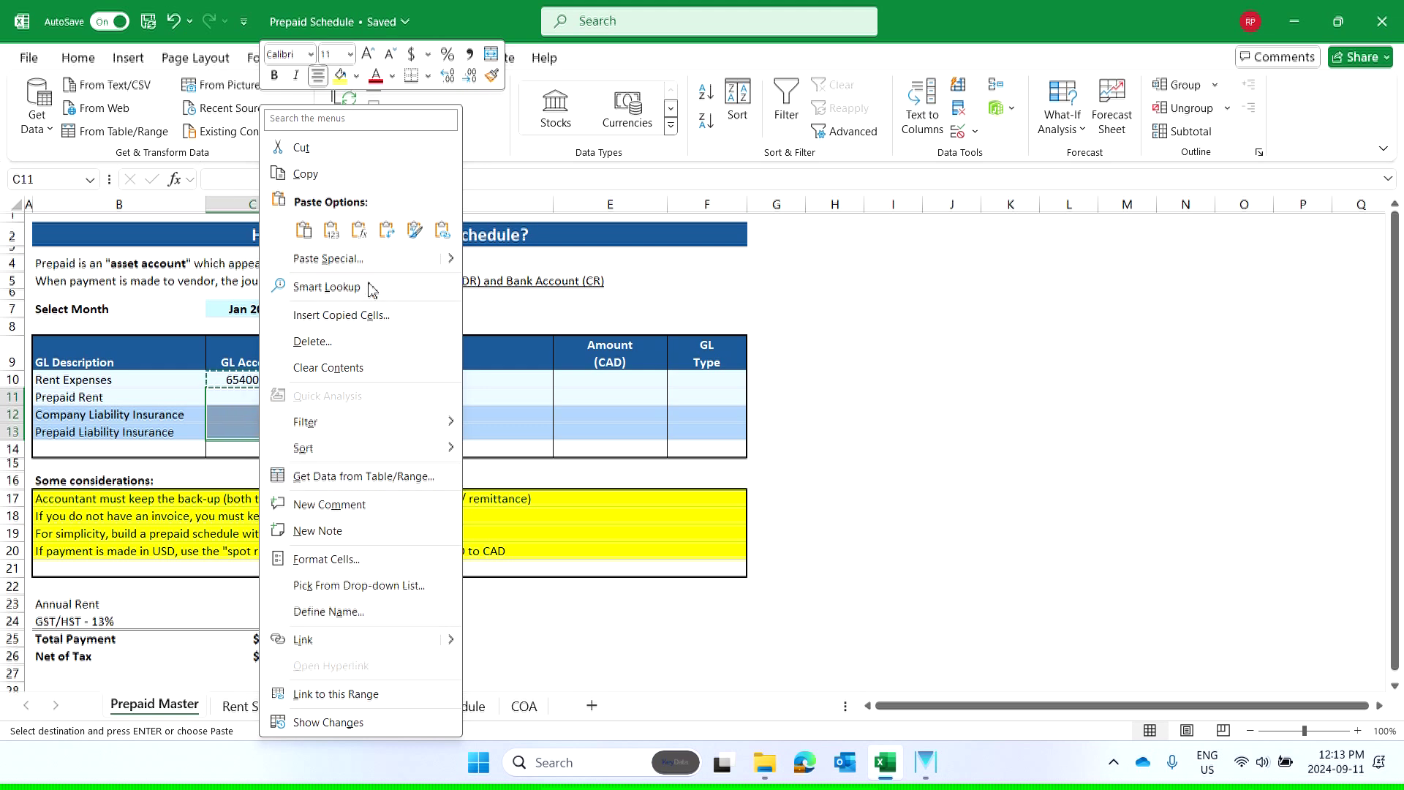
{"action": "left_click", "coordinate": [359, 229]}
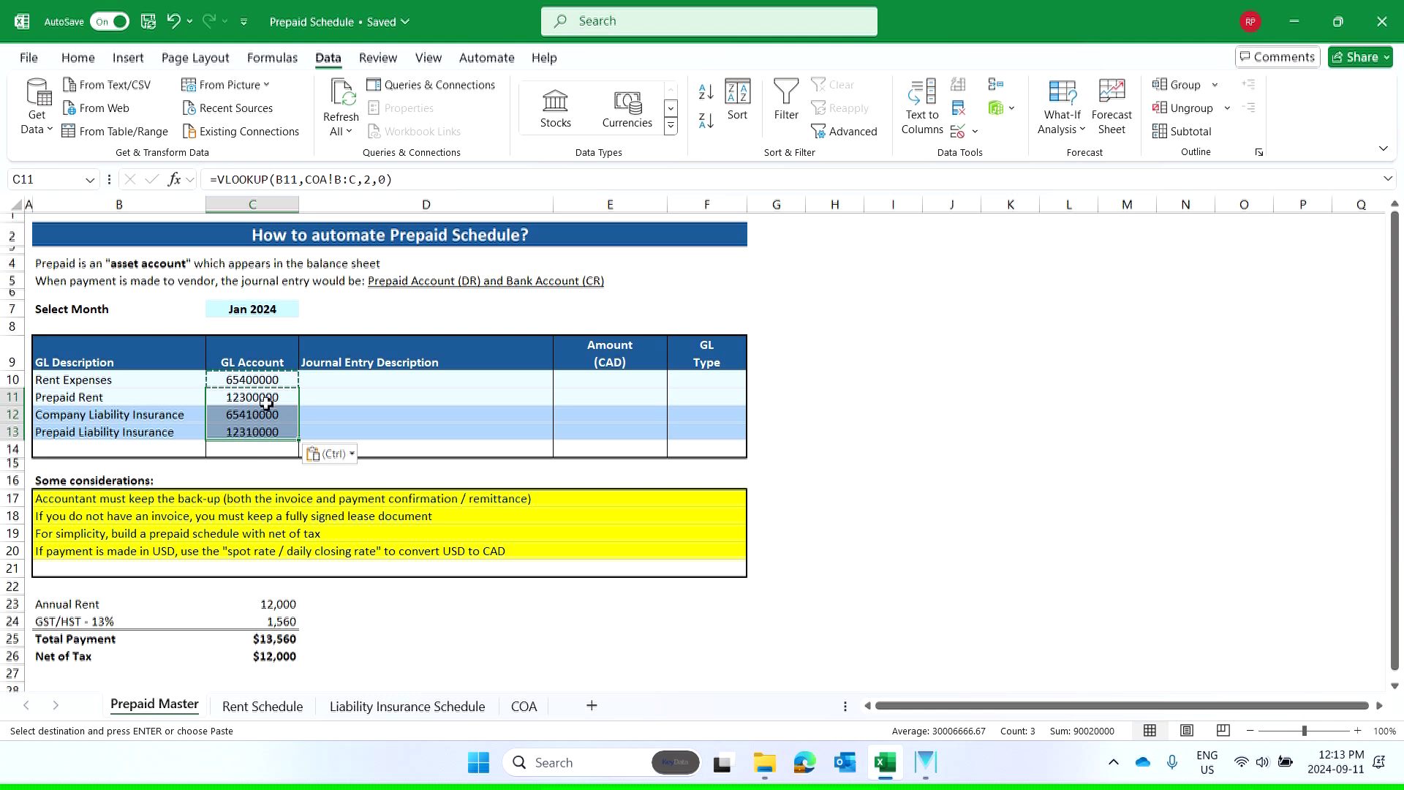
{"action": "left_click_drag", "start_coordinate": [265, 380], "coordinate": [264, 436]}
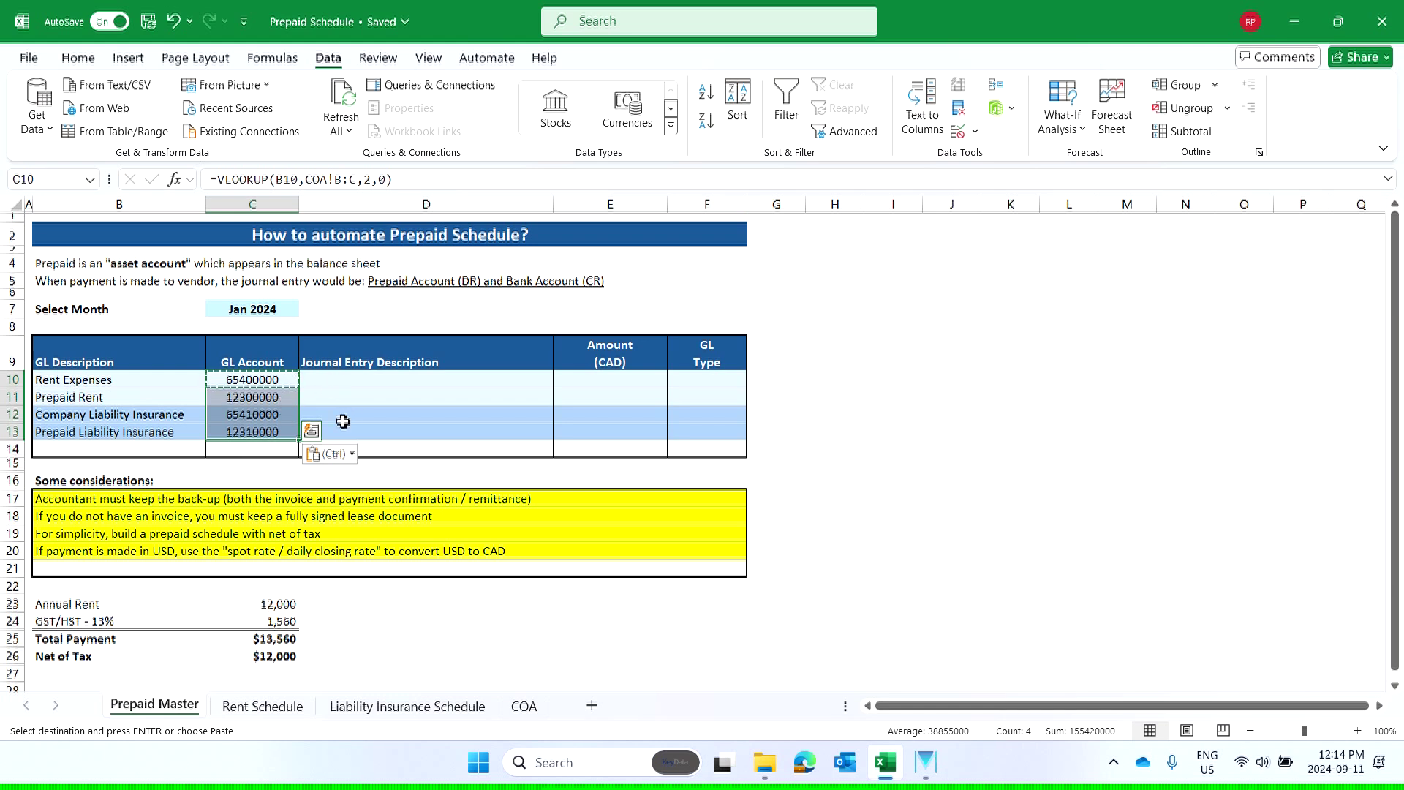
{"action": "left_click", "coordinate": [601, 380]}
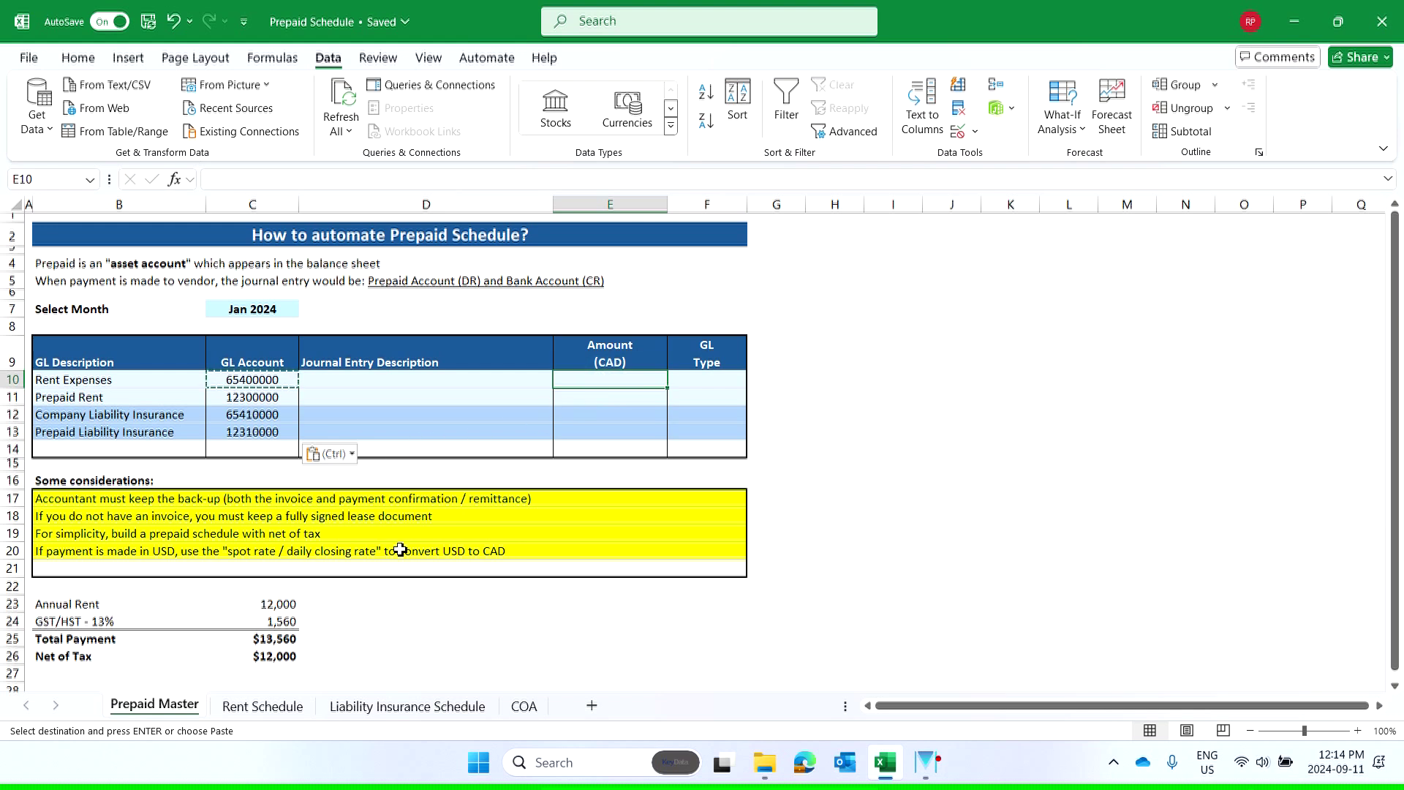
{"action": "left_click", "coordinate": [348, 382]}
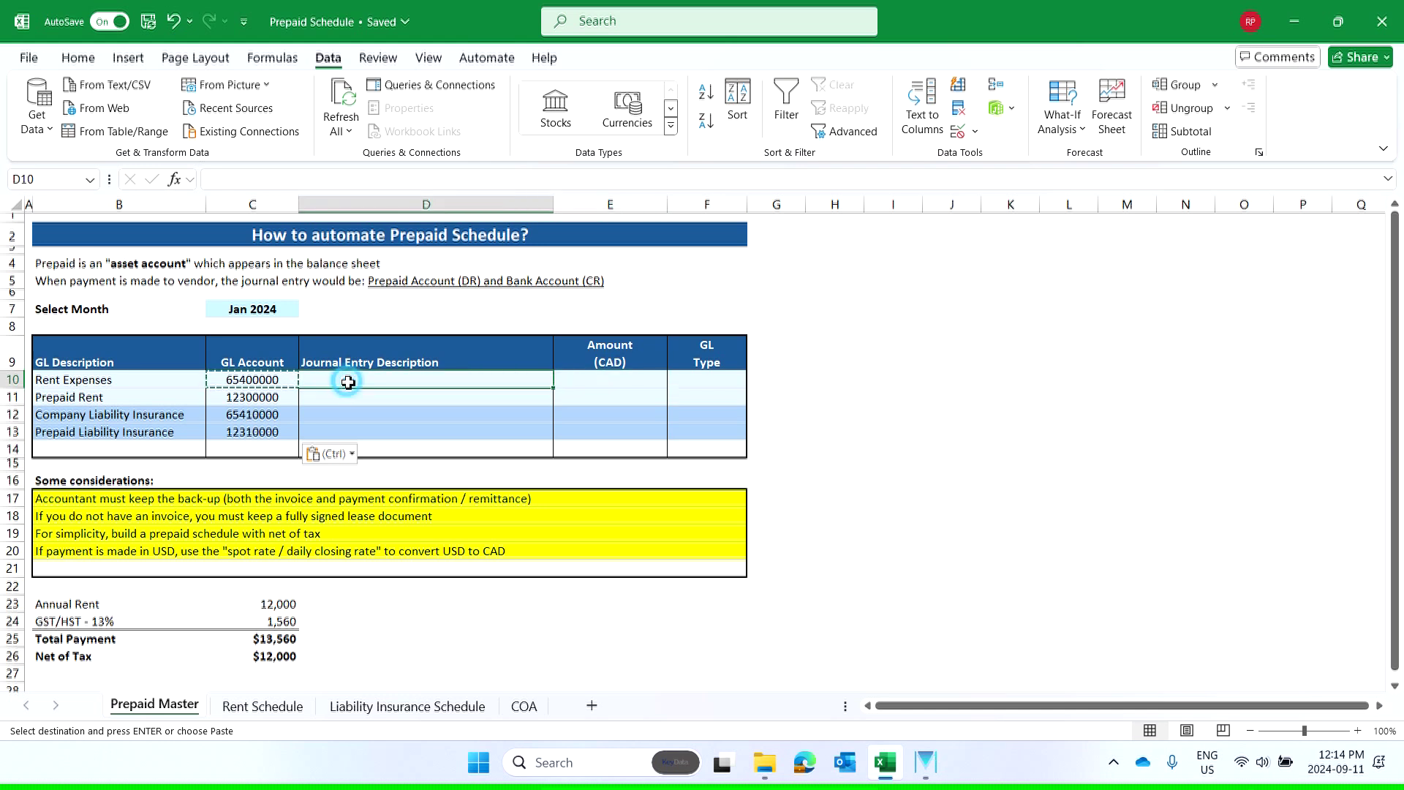
- Show Rent Schedule from column A and review Date Paid, invoice numbers and native currencies
{"action": "left_click", "coordinate": [252, 709]}
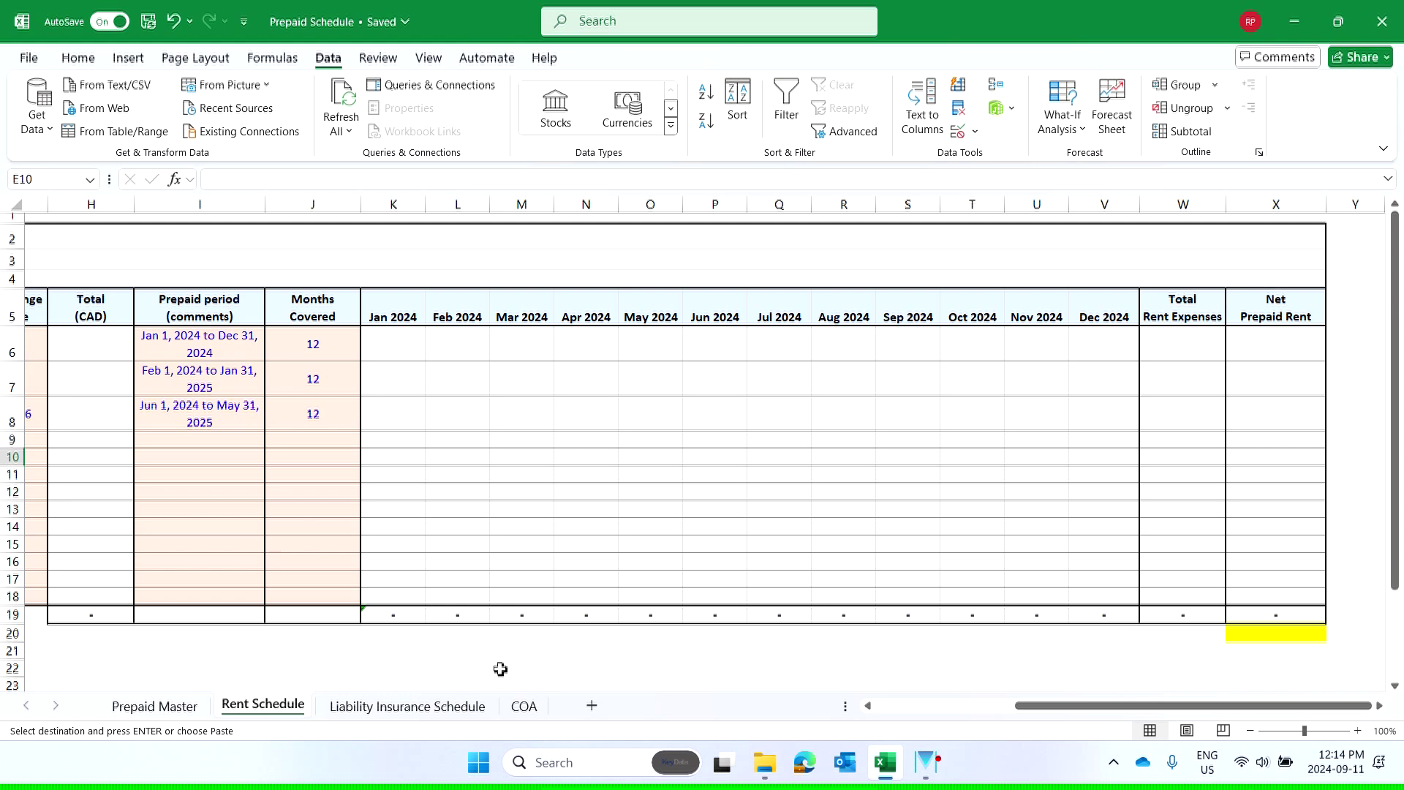
{"action": "left_click_drag", "start_coordinate": [1036, 706], "coordinate": [344, 753]}
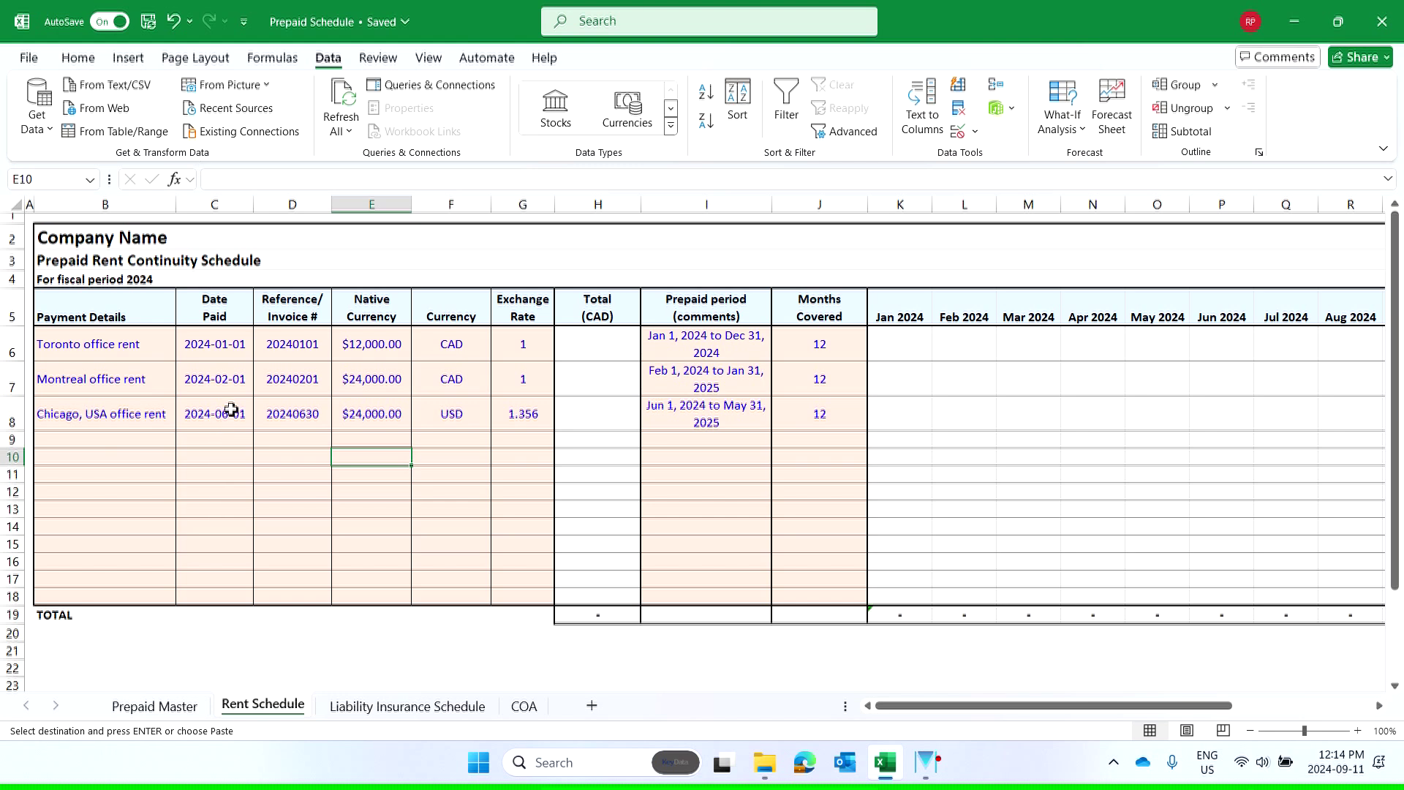
{"action": "left_click_drag", "start_coordinate": [218, 348], "coordinate": [220, 402]}
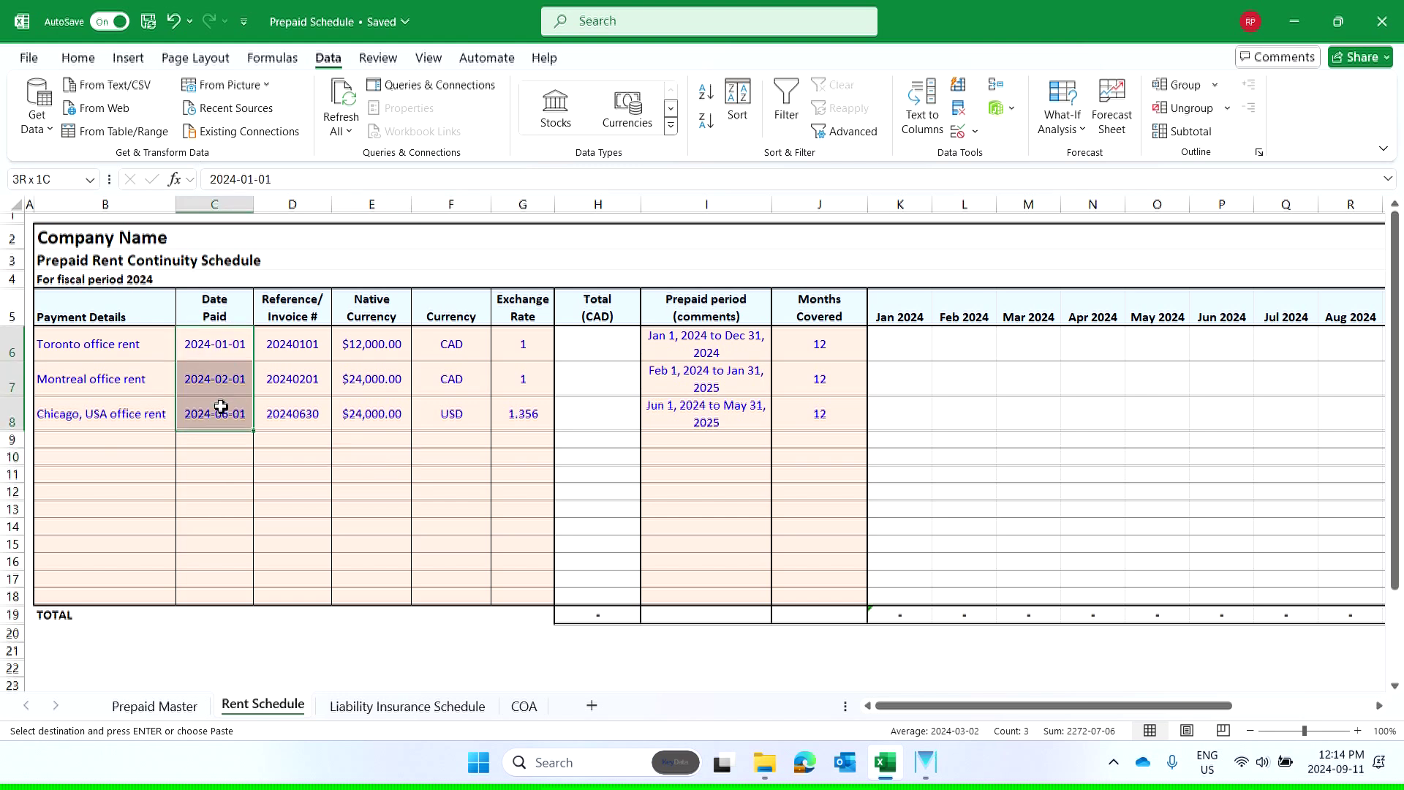
{"action": "left_click", "coordinate": [295, 313]}
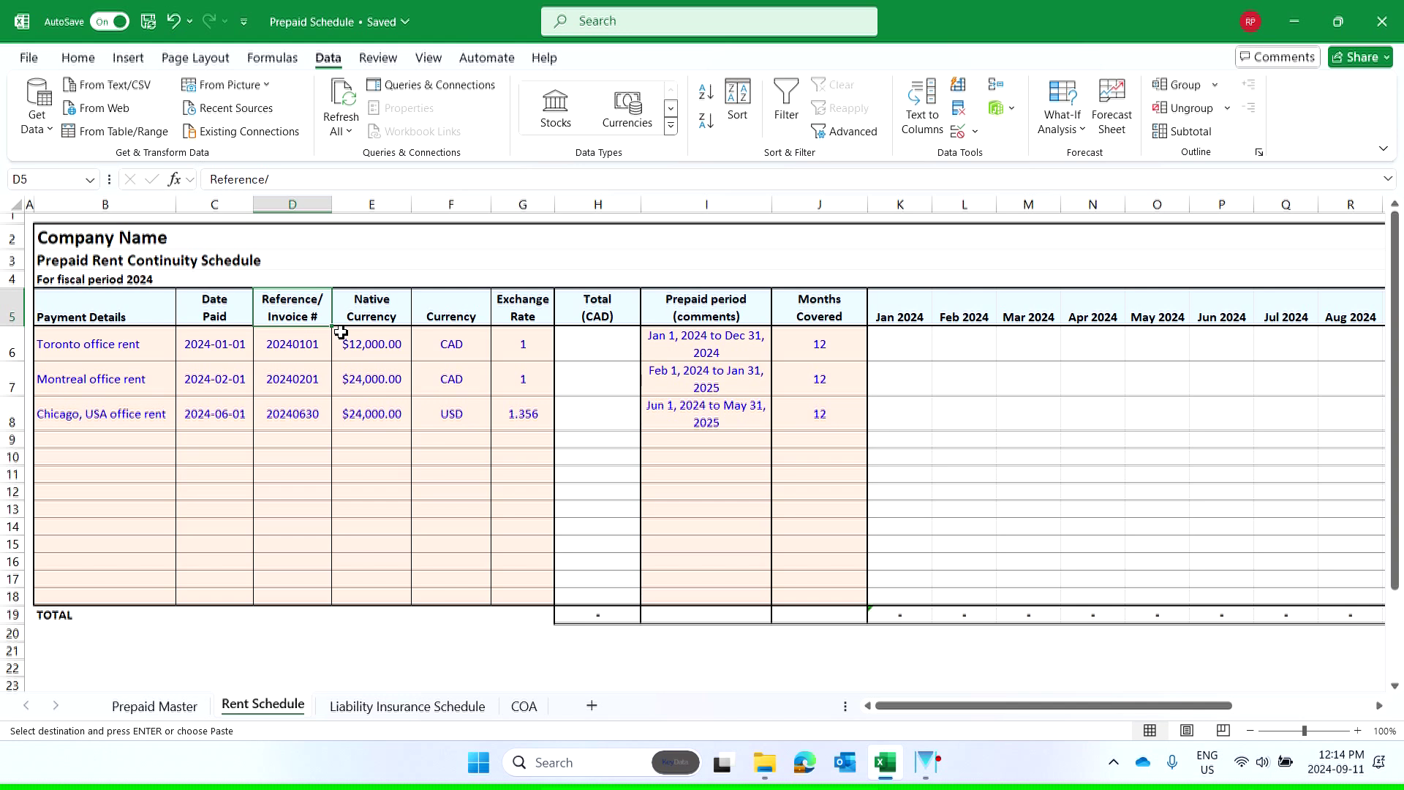
{"action": "left_click_drag", "start_coordinate": [305, 362], "coordinate": [308, 411]}
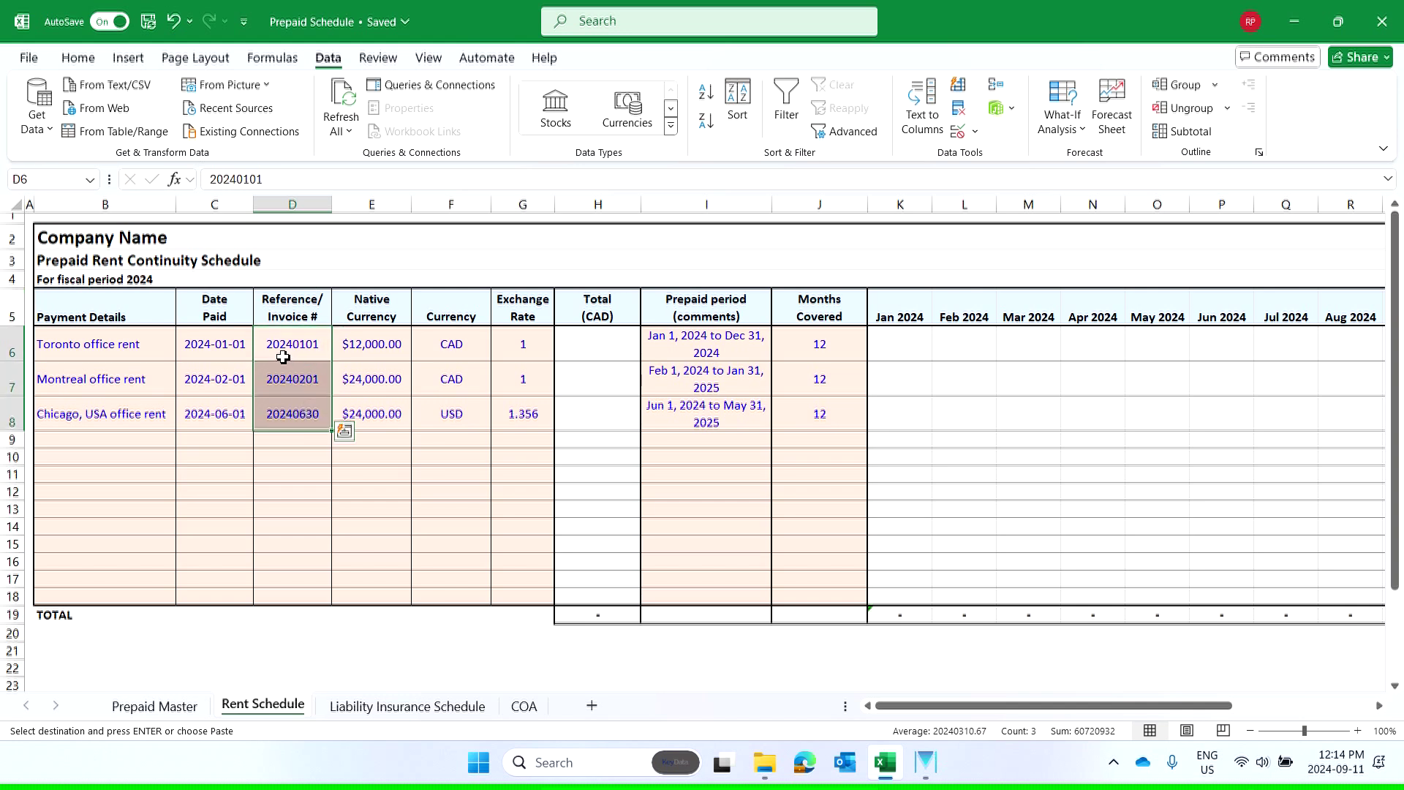
{"action": "left_click", "coordinate": [365, 311]}
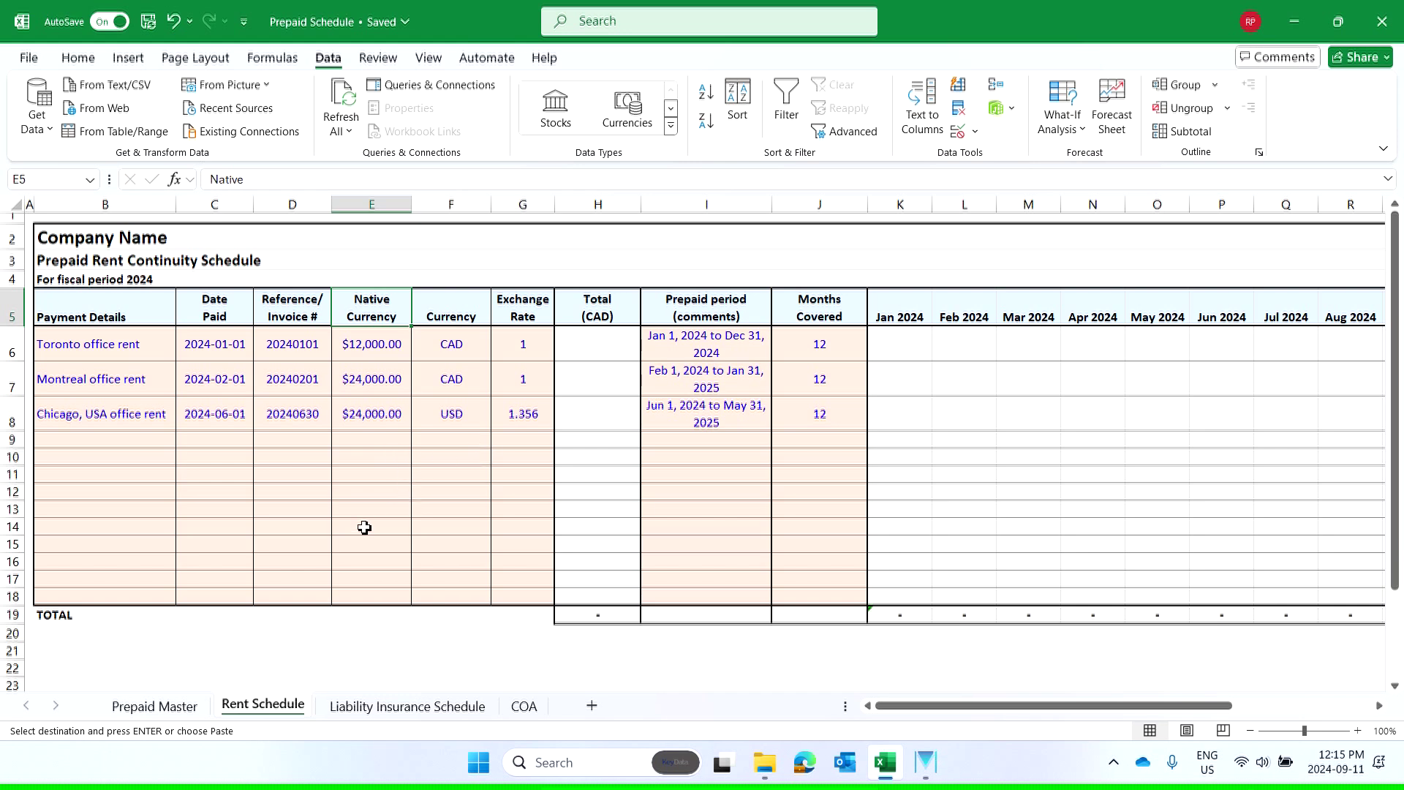
{"action": "left_click", "coordinate": [462, 414]}
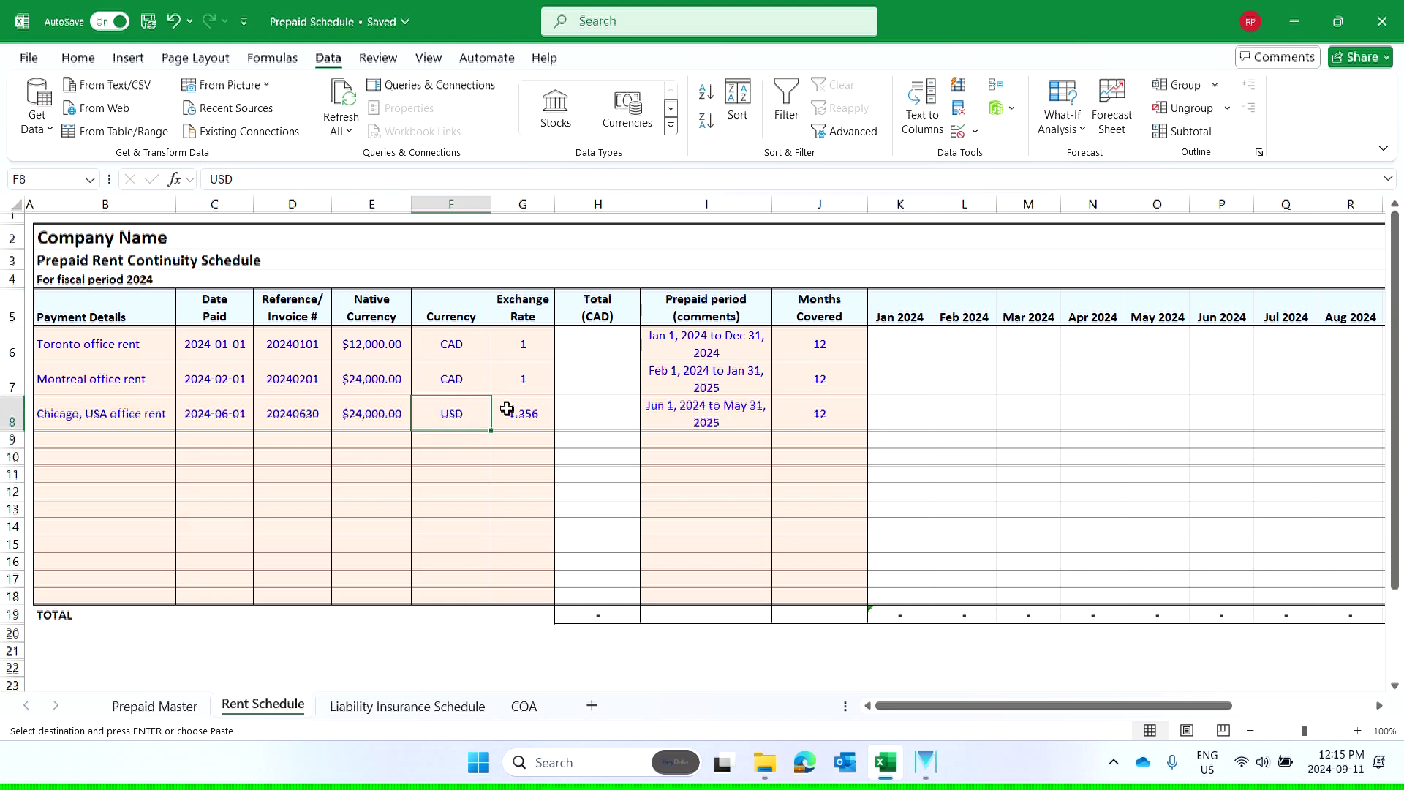
- Review rent amounts and exchange rates 1, 1 and 1.356, then select Total (CAD) cell H6
{"action": "left_click", "coordinate": [369, 349]}
{"action": "left_click", "coordinate": [578, 344]}
{"action": "left_click", "coordinate": [516, 348]}
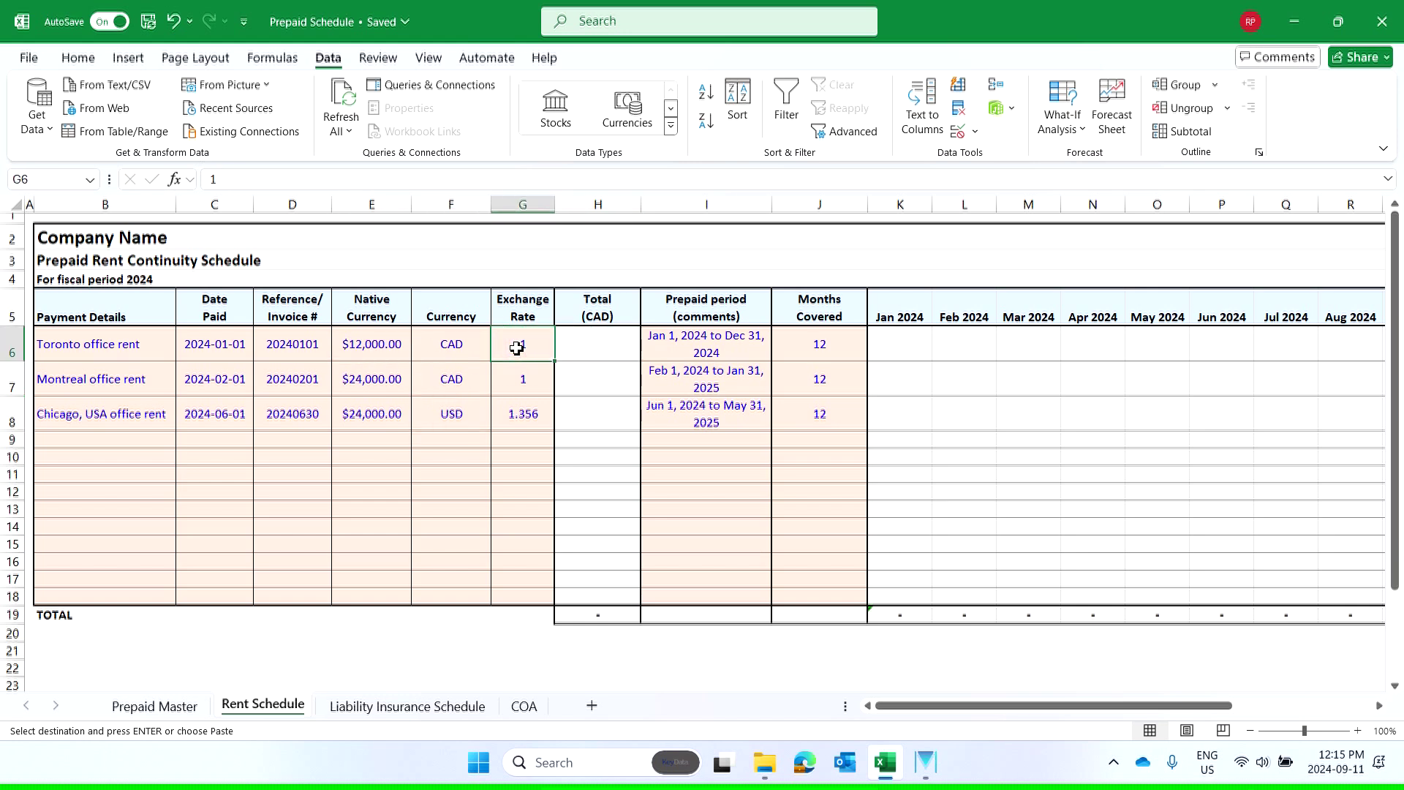
{"action": "left_click", "coordinate": [517, 380]}
{"action": "left_click", "coordinate": [350, 423]}
{"action": "left_click", "coordinate": [523, 414]}
{"action": "left_click", "coordinate": [588, 343]}
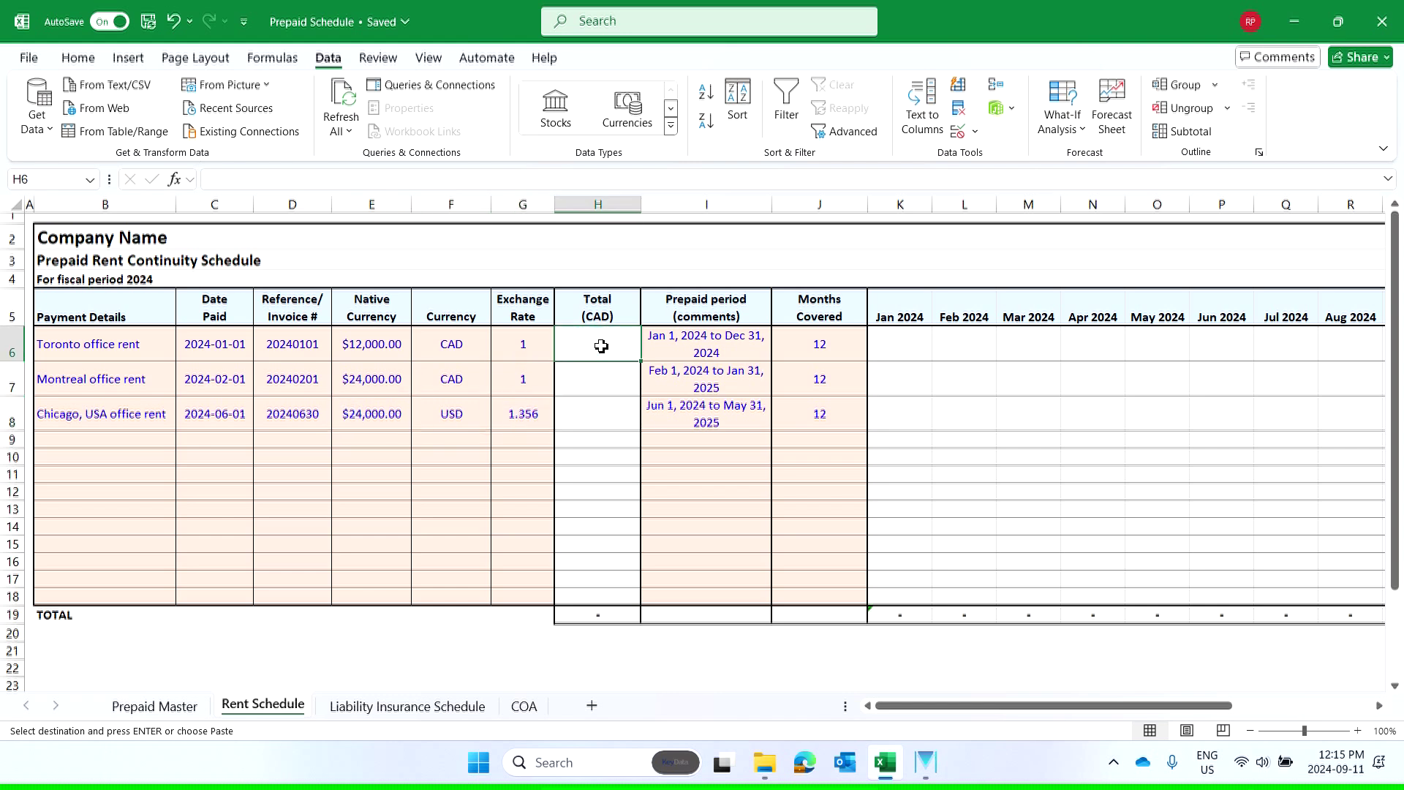
- Enter =E6*G6 in H6, giving a Toronto Total (CAD) of $12,000.00
{"action": "type", "text": "="}
{"action": "key", "text": "Left"}
{"action": "key", "text": "Left"}
{"action": "key", "text": "Left"}
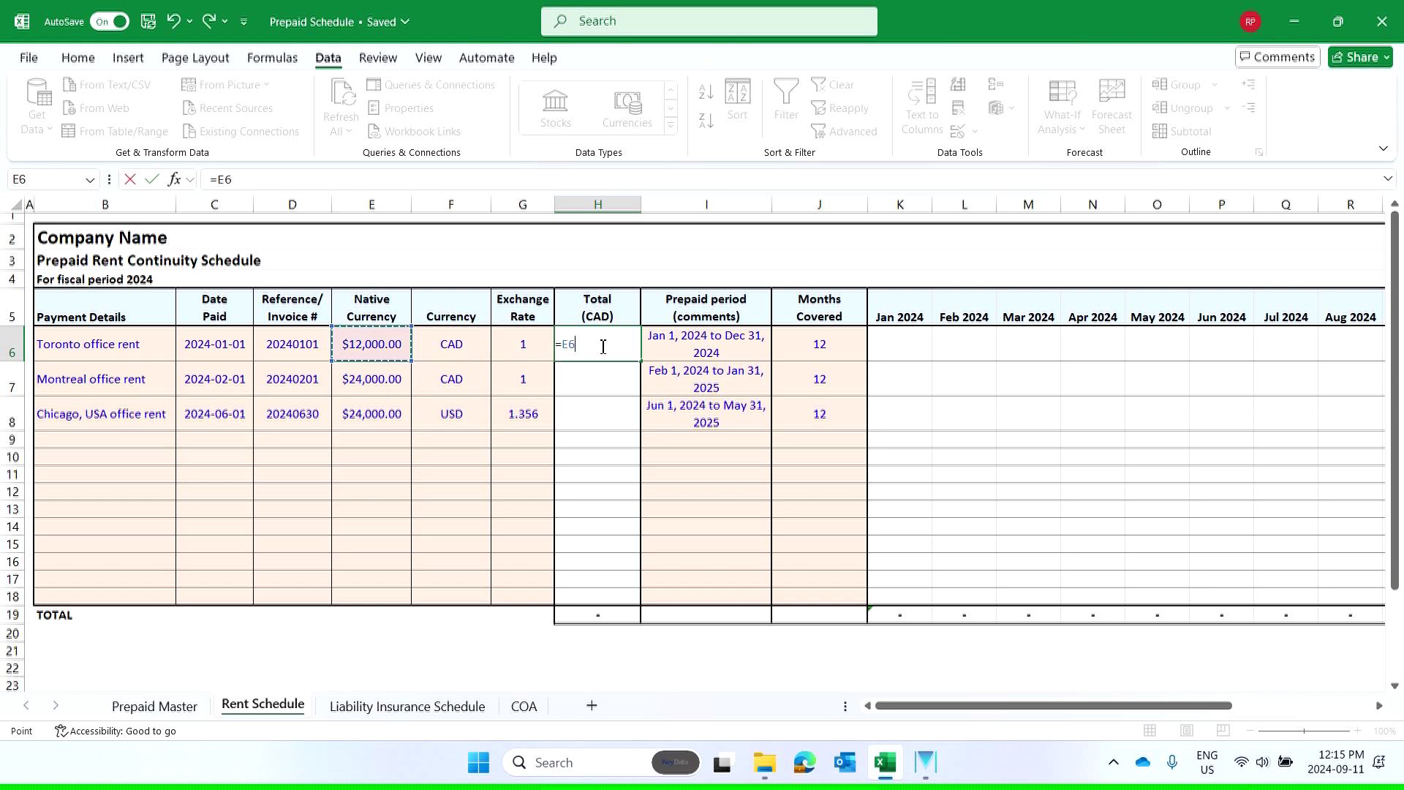
{"action": "type", "text": "*"}
{"action": "key", "text": "Left"}
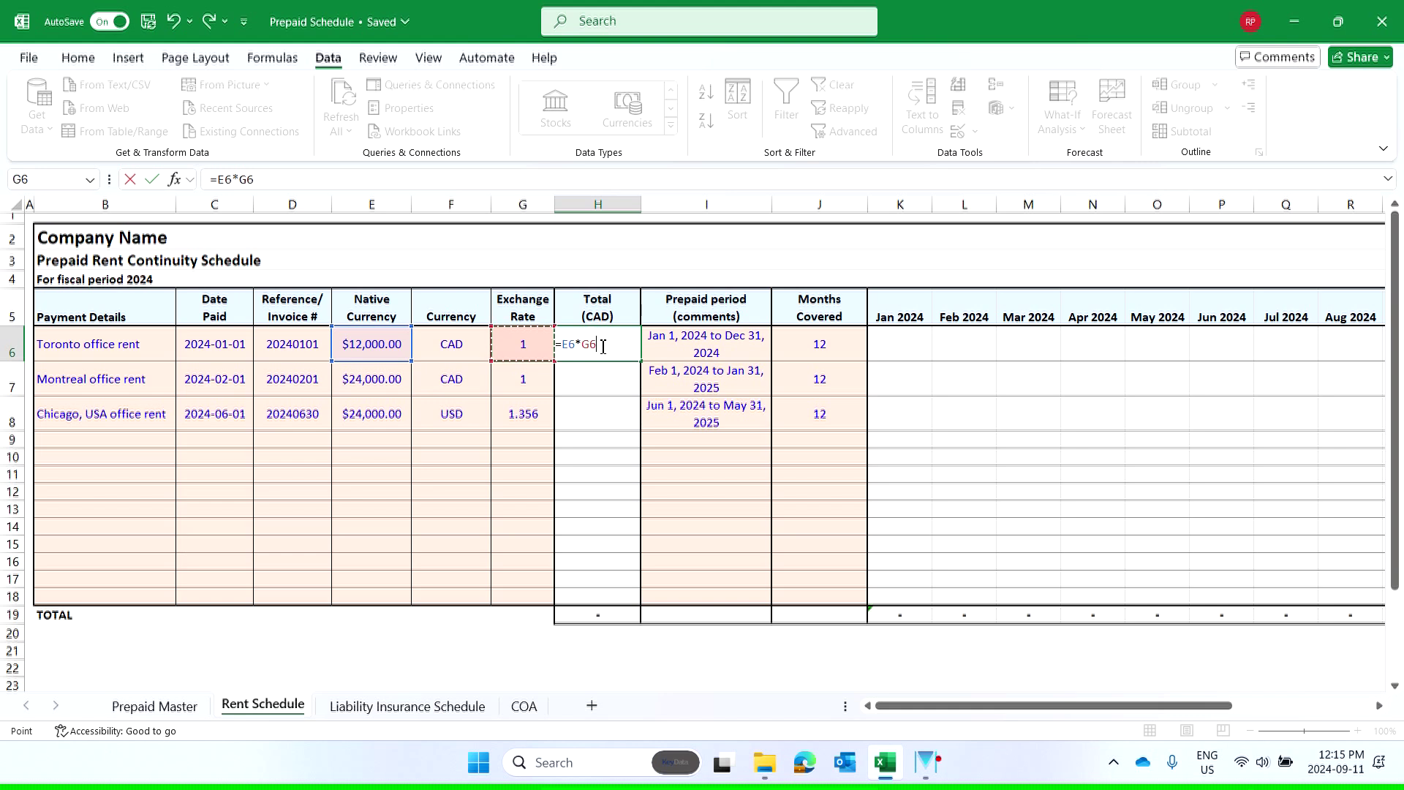
{"action": "key", "text": "Return"}
{"action": "left_click", "coordinate": [601, 346]}
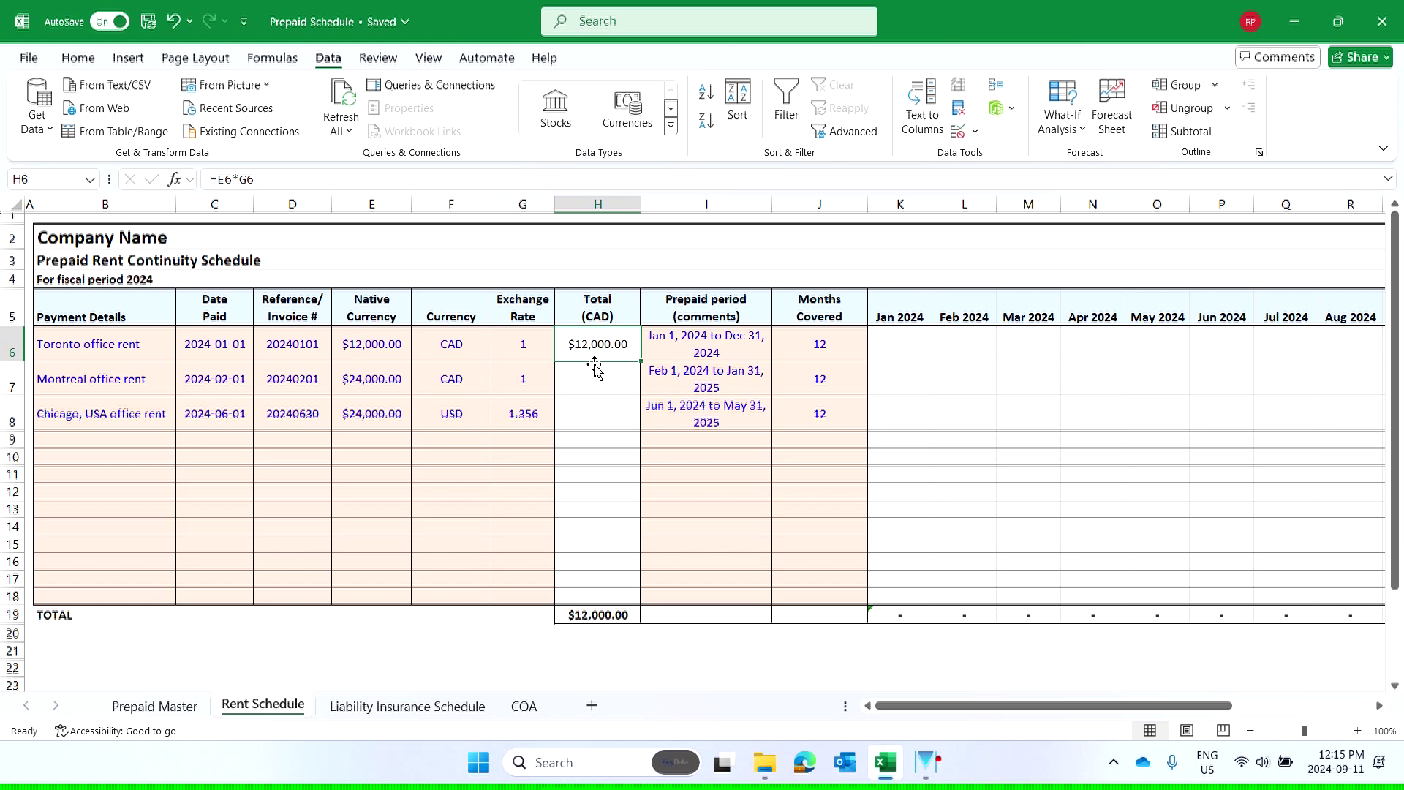
{"action": "left_click", "coordinate": [217, 182]}
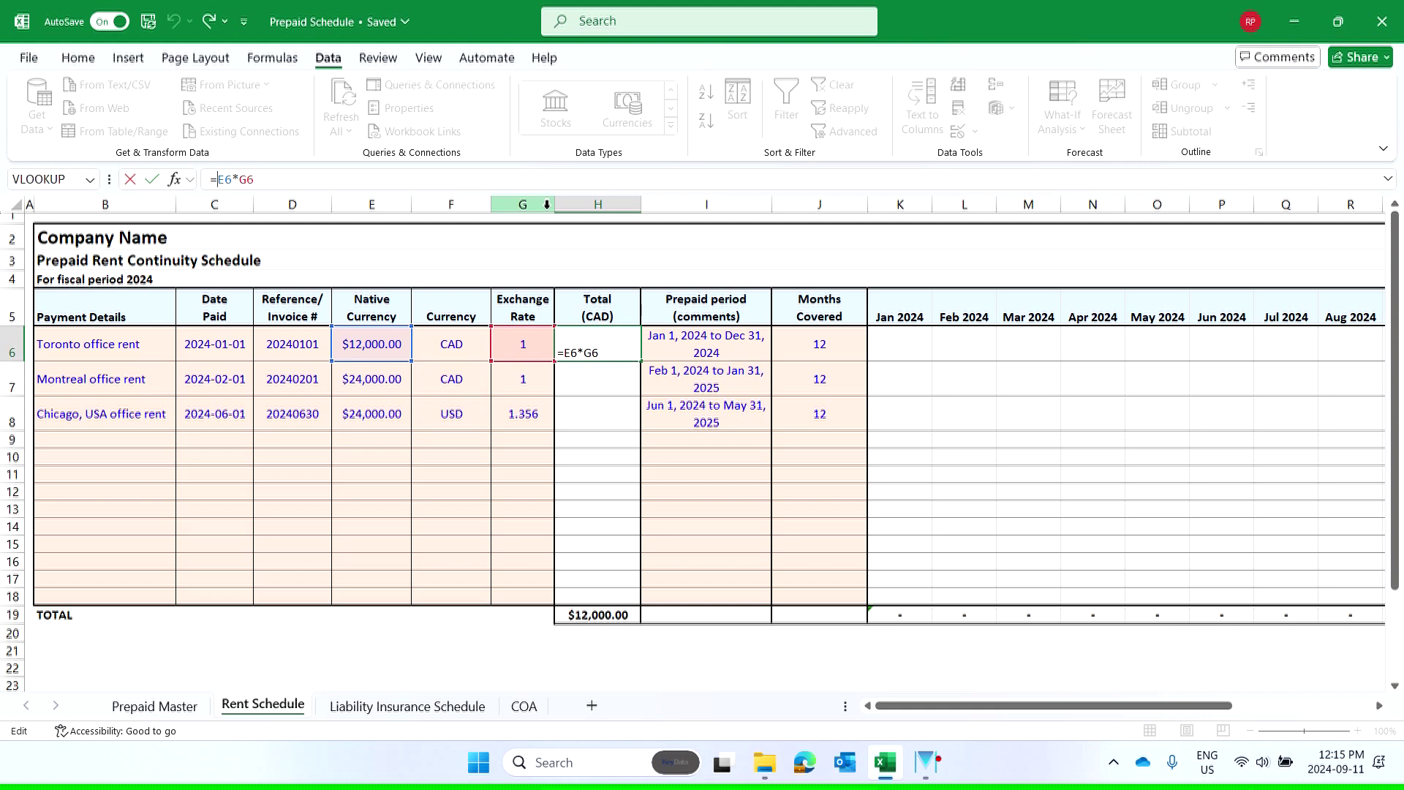
- Rewrite H6 as =IF(F6="CAD",E6,ROUND((E6*G6),2)), accepting Excel's suggested correction
{"action": "type", "text": "if"}
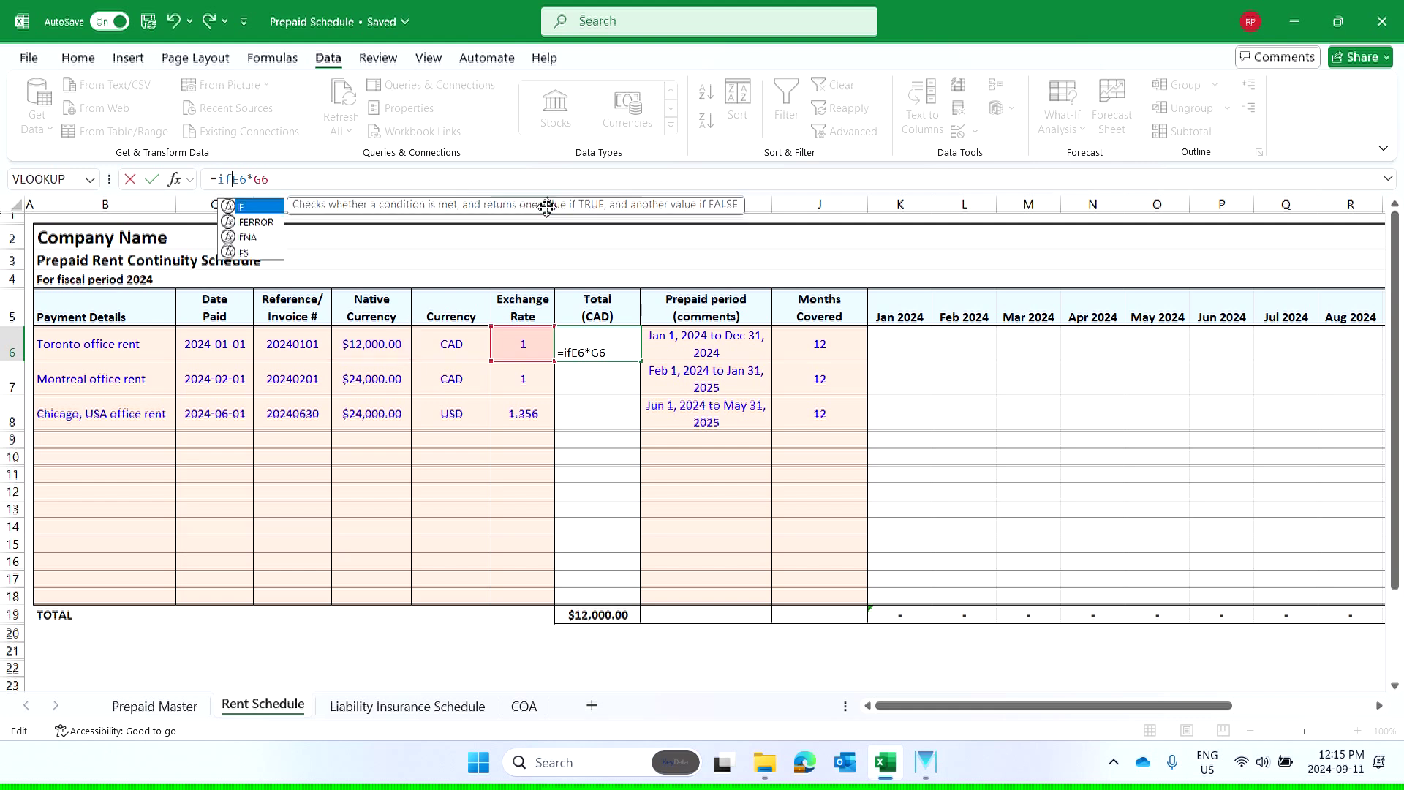
{"action": "type", "text": "("}
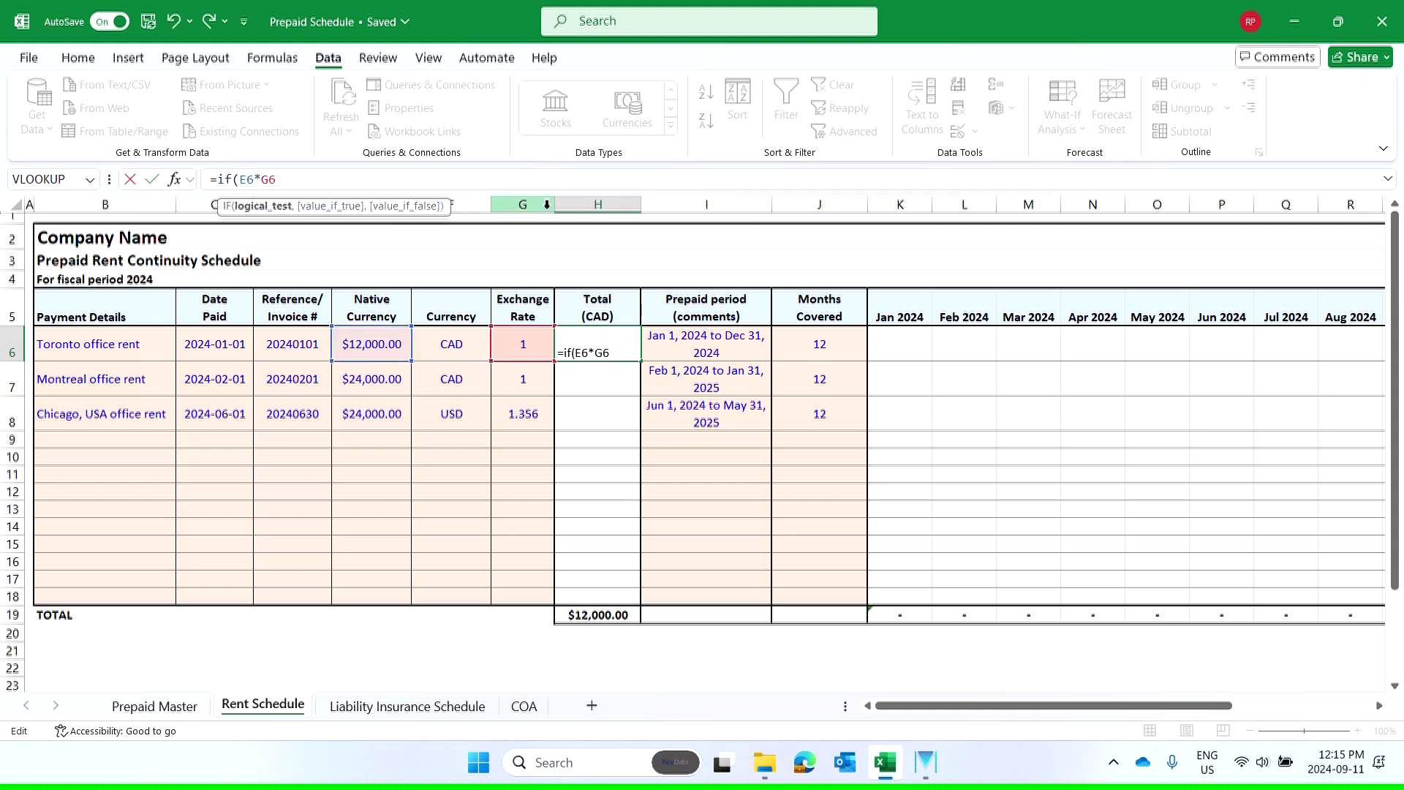
{"action": "left_click", "coordinate": [445, 352]}
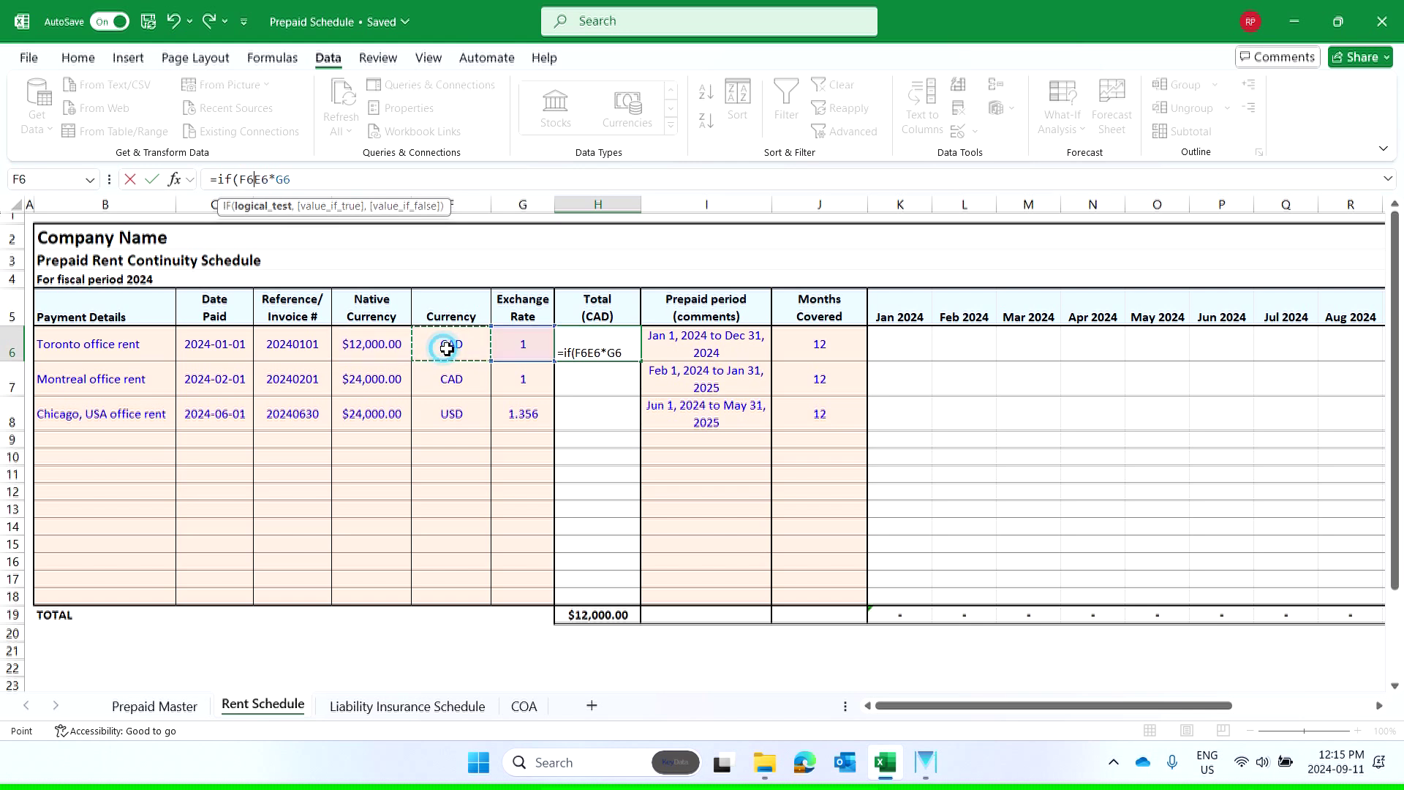
{"action": "type", "text": "=\"CA"}
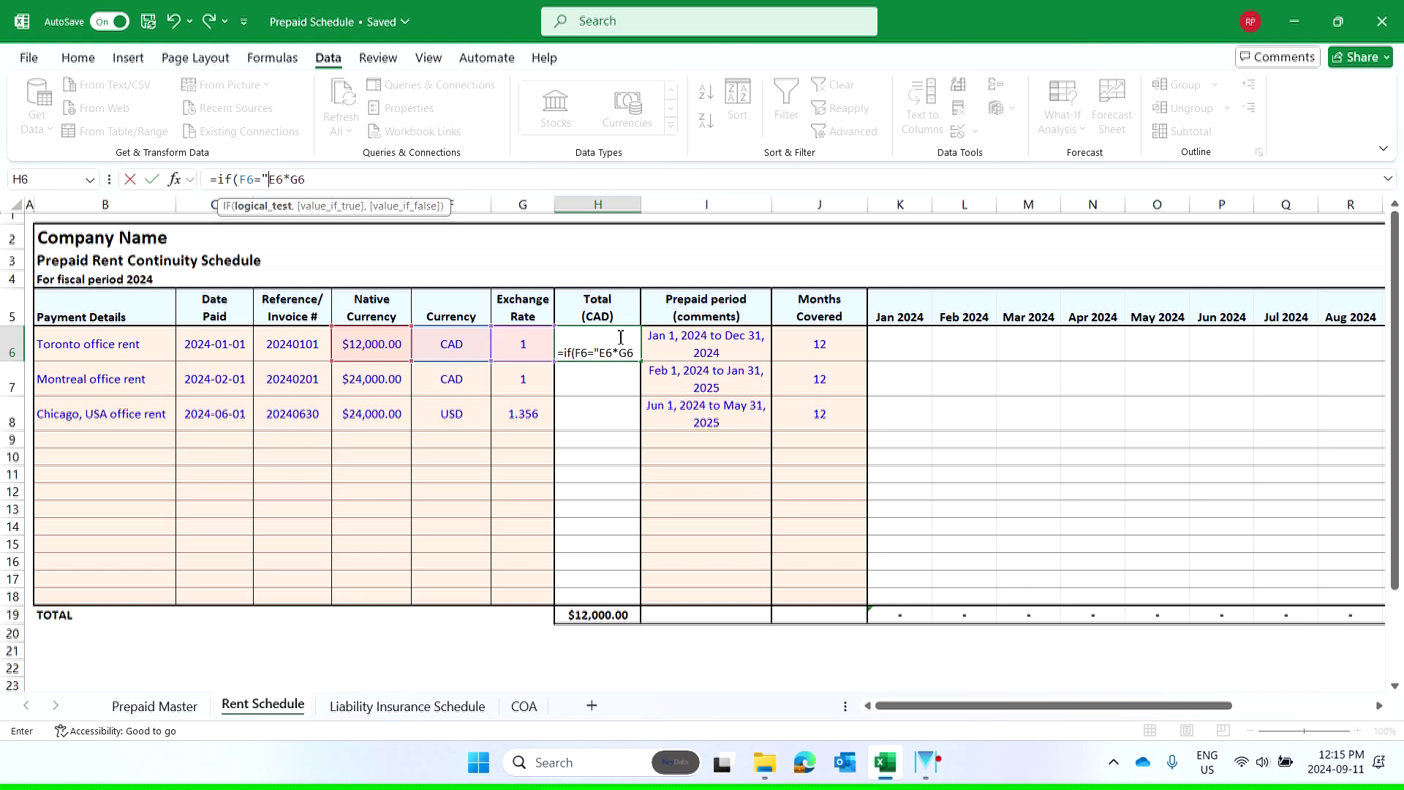
{"action": "type", "text": "D"}
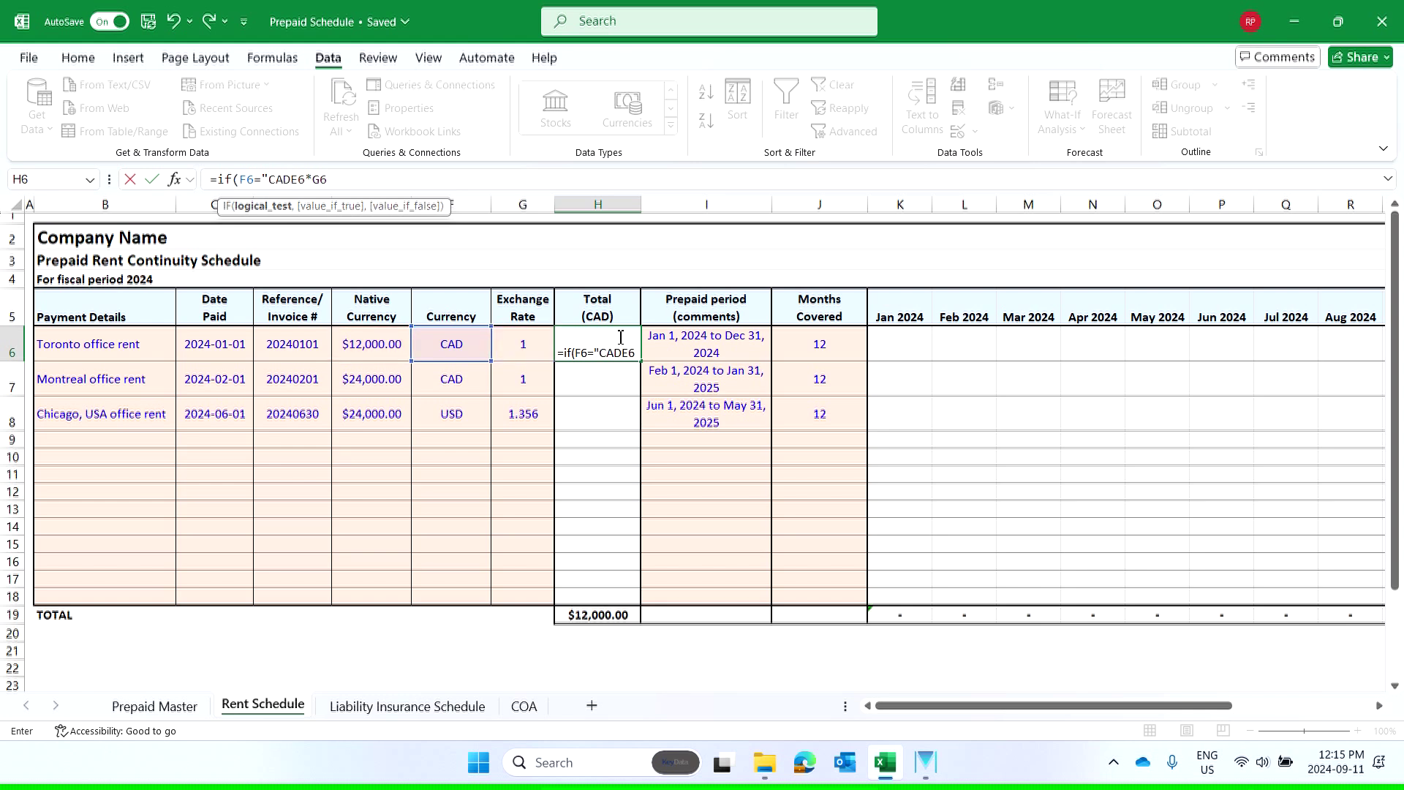
{"action": "type", "text": "\","}
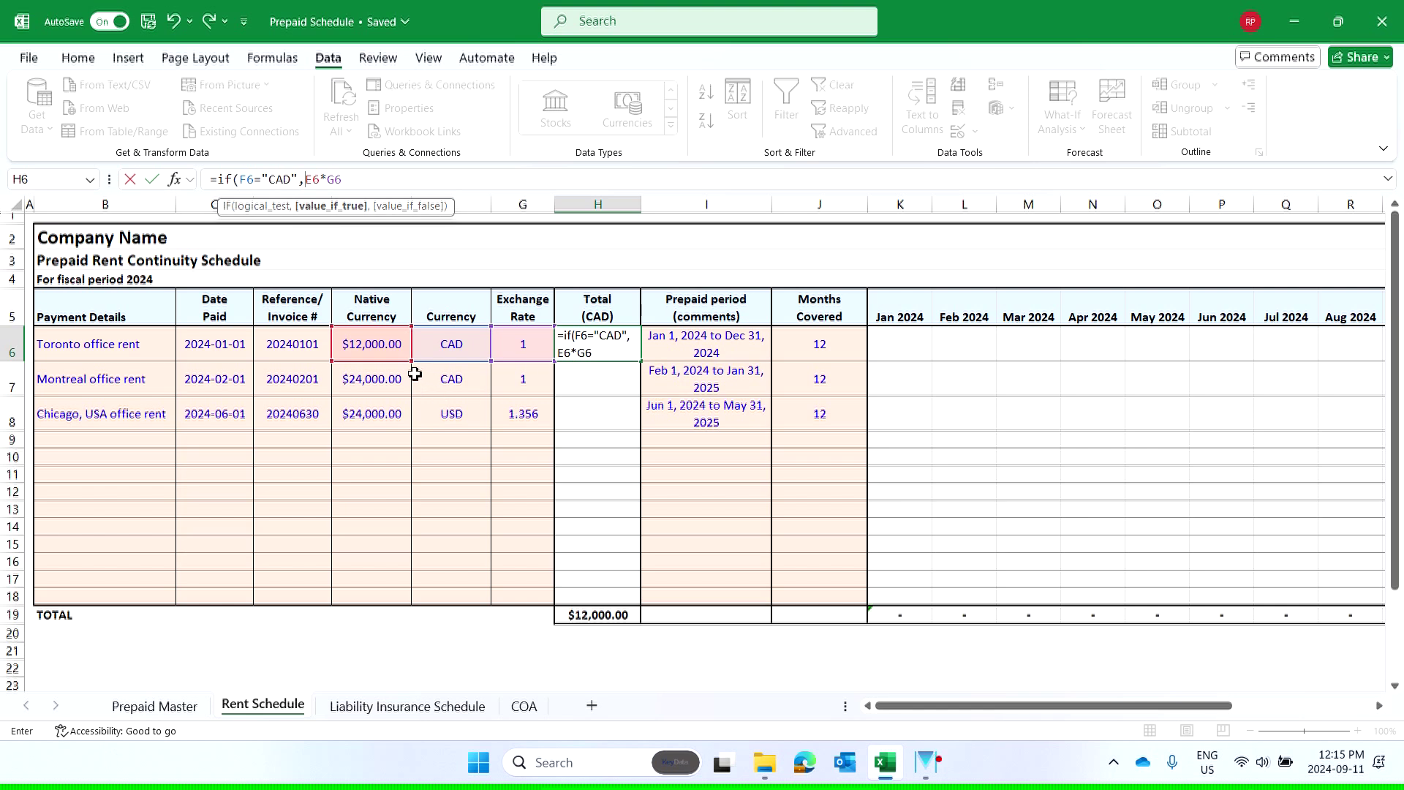
{"action": "left_click", "coordinate": [383, 346]}
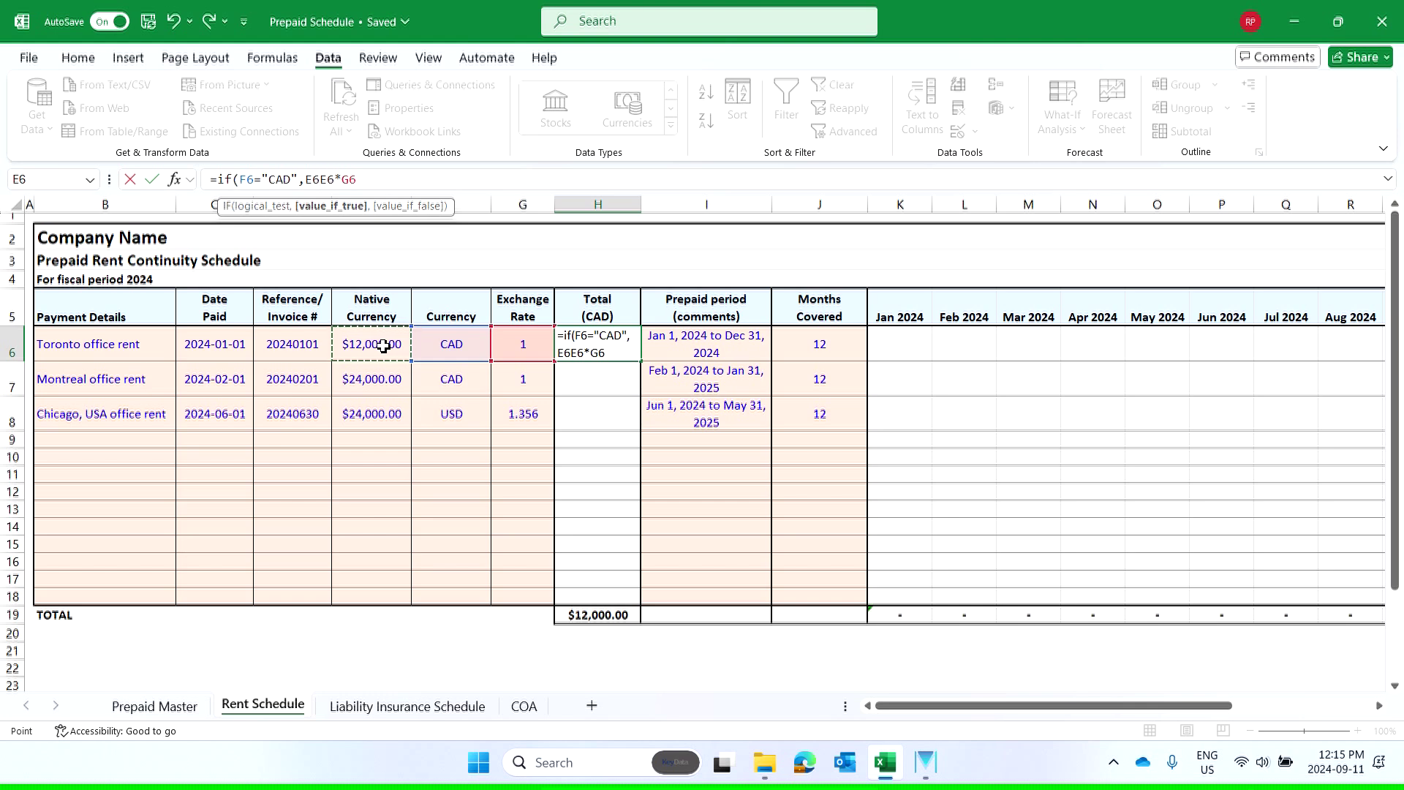
{"action": "type", "text": ","}
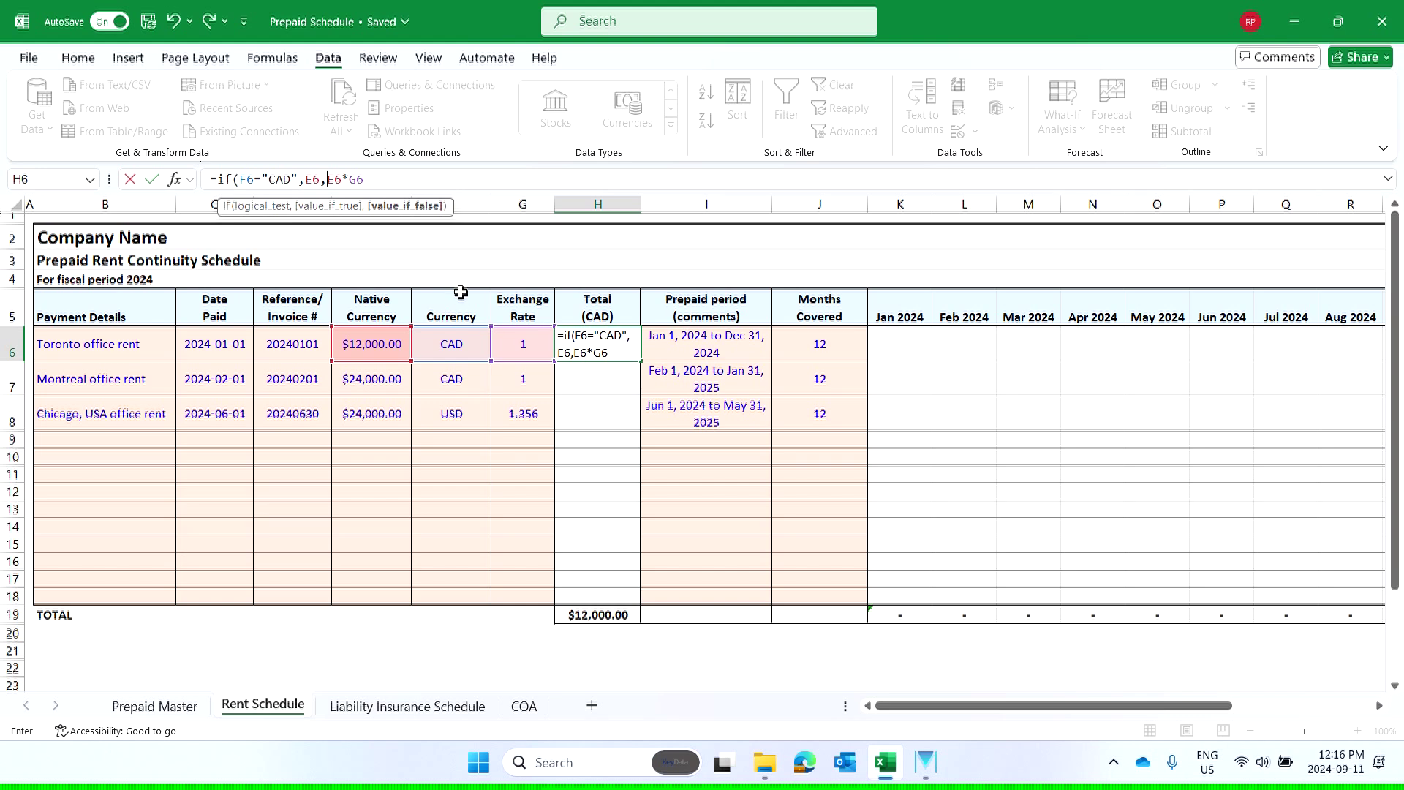
{"action": "type", "text": "round(("}
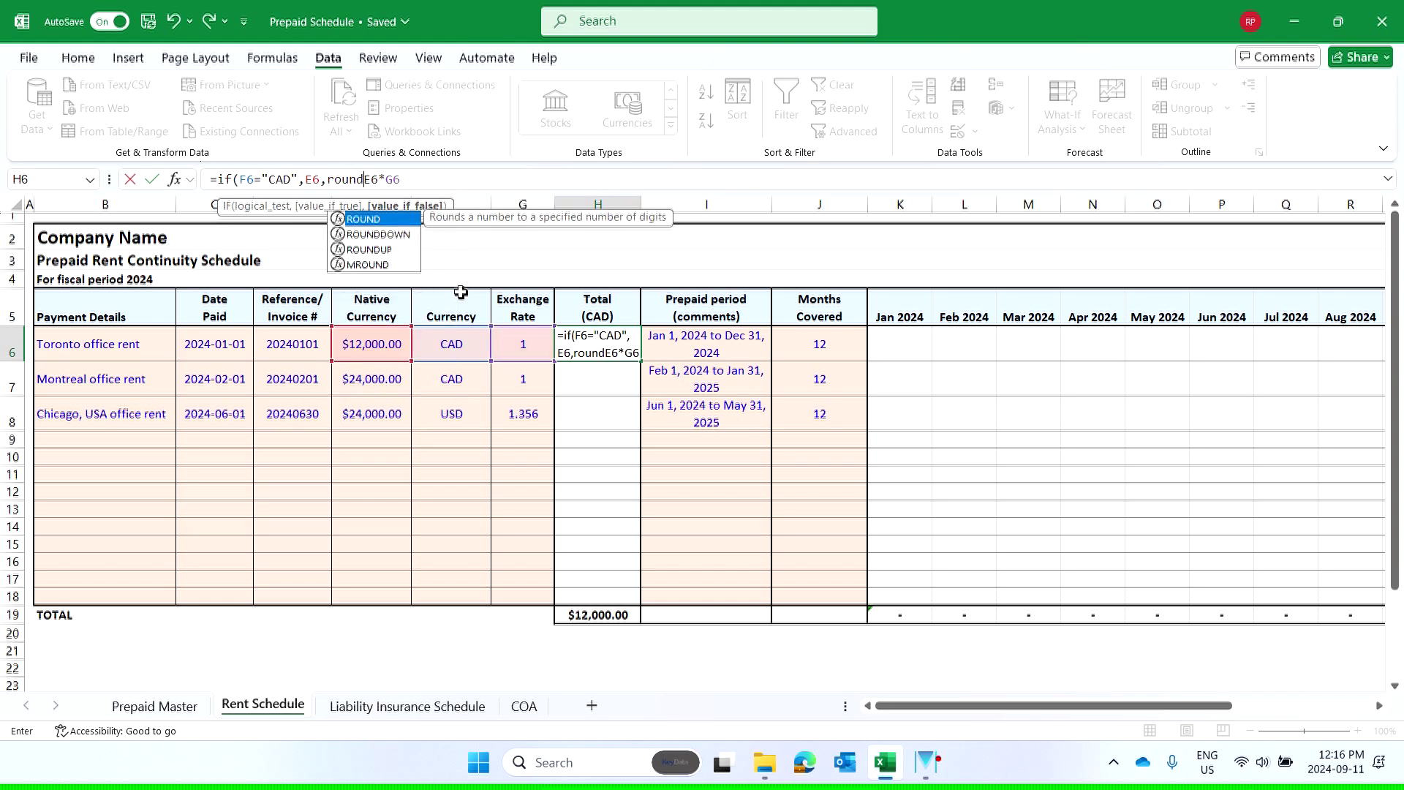
{"action": "left_click", "coordinate": [534, 186]}
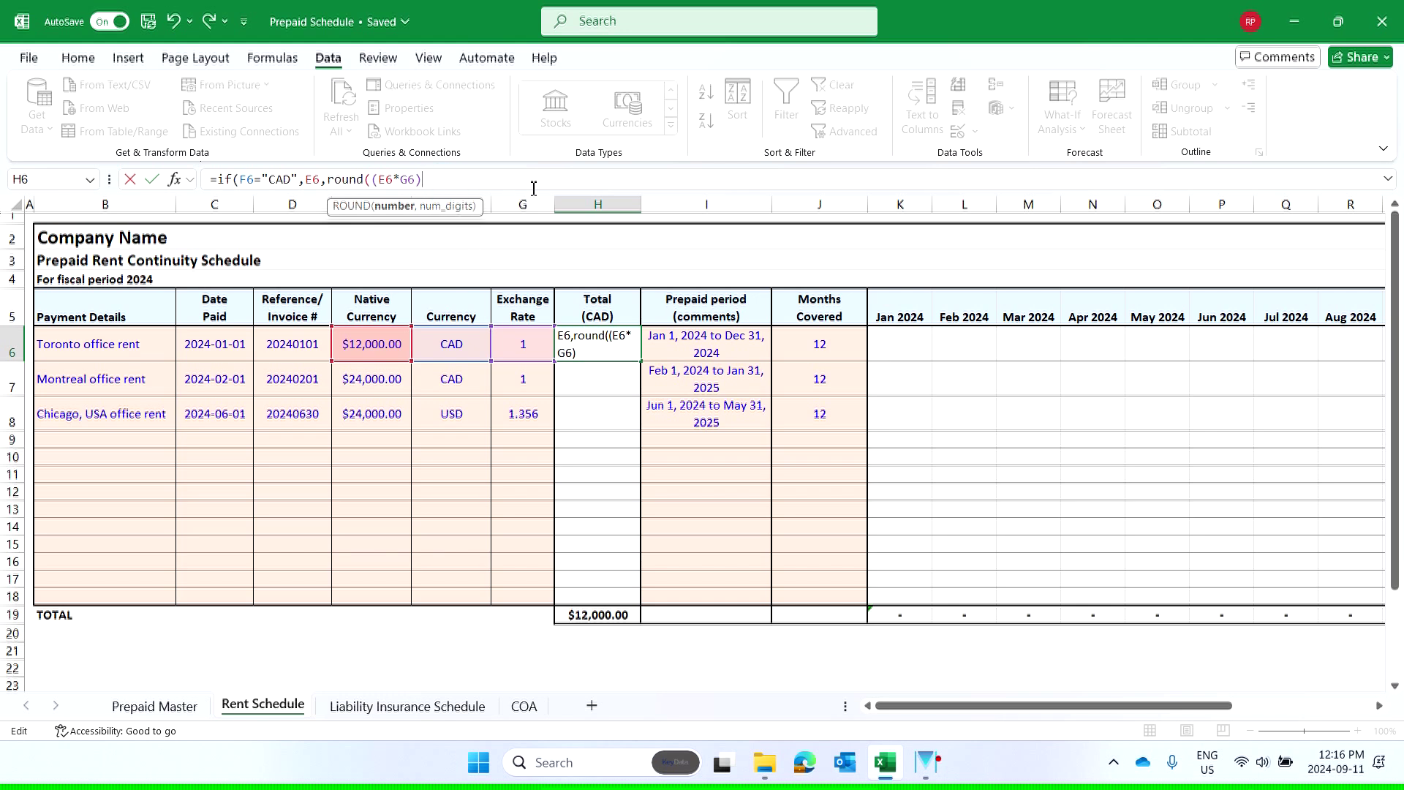
{"action": "type", "text": ",2)"}
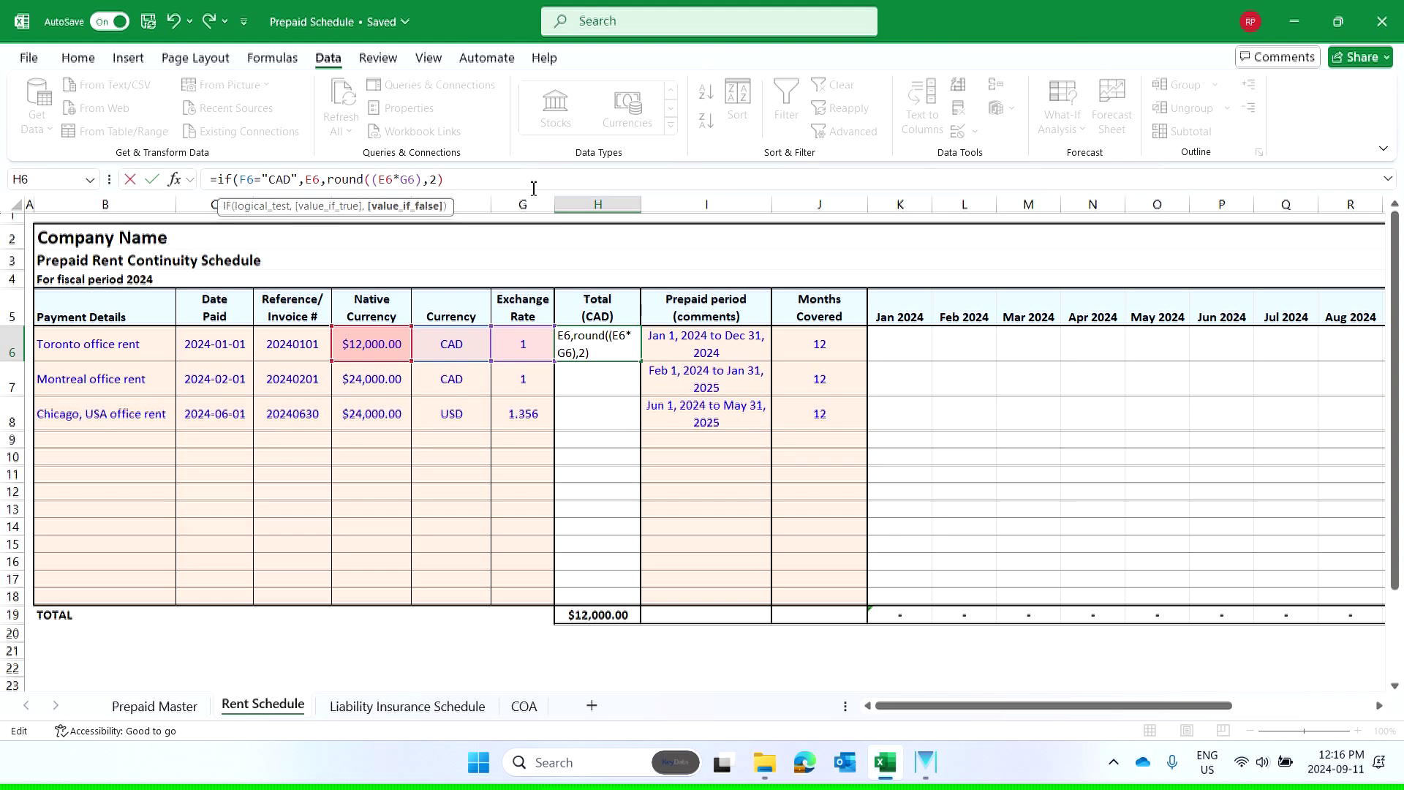
{"action": "key", "text": "Return"}
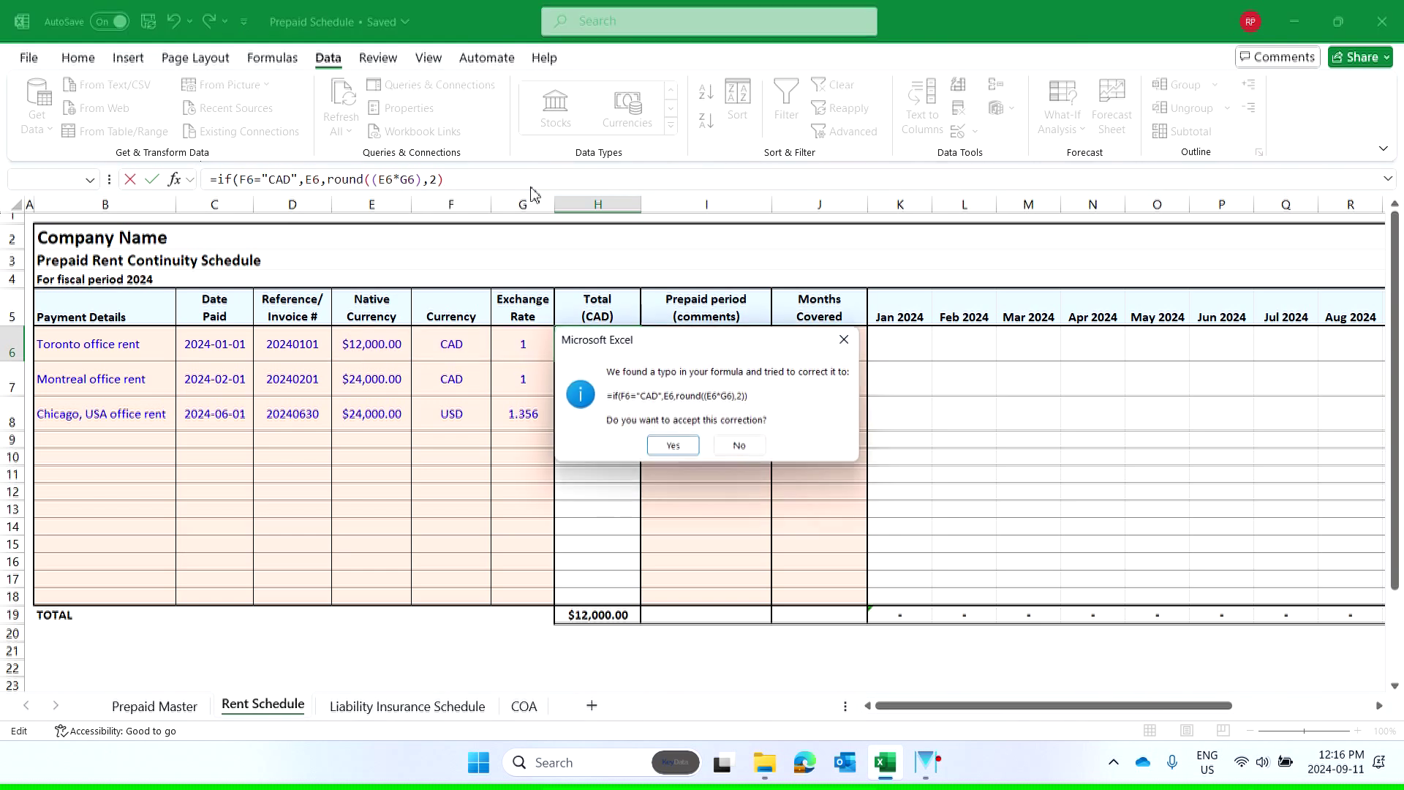
{"action": "key", "text": "Return"}
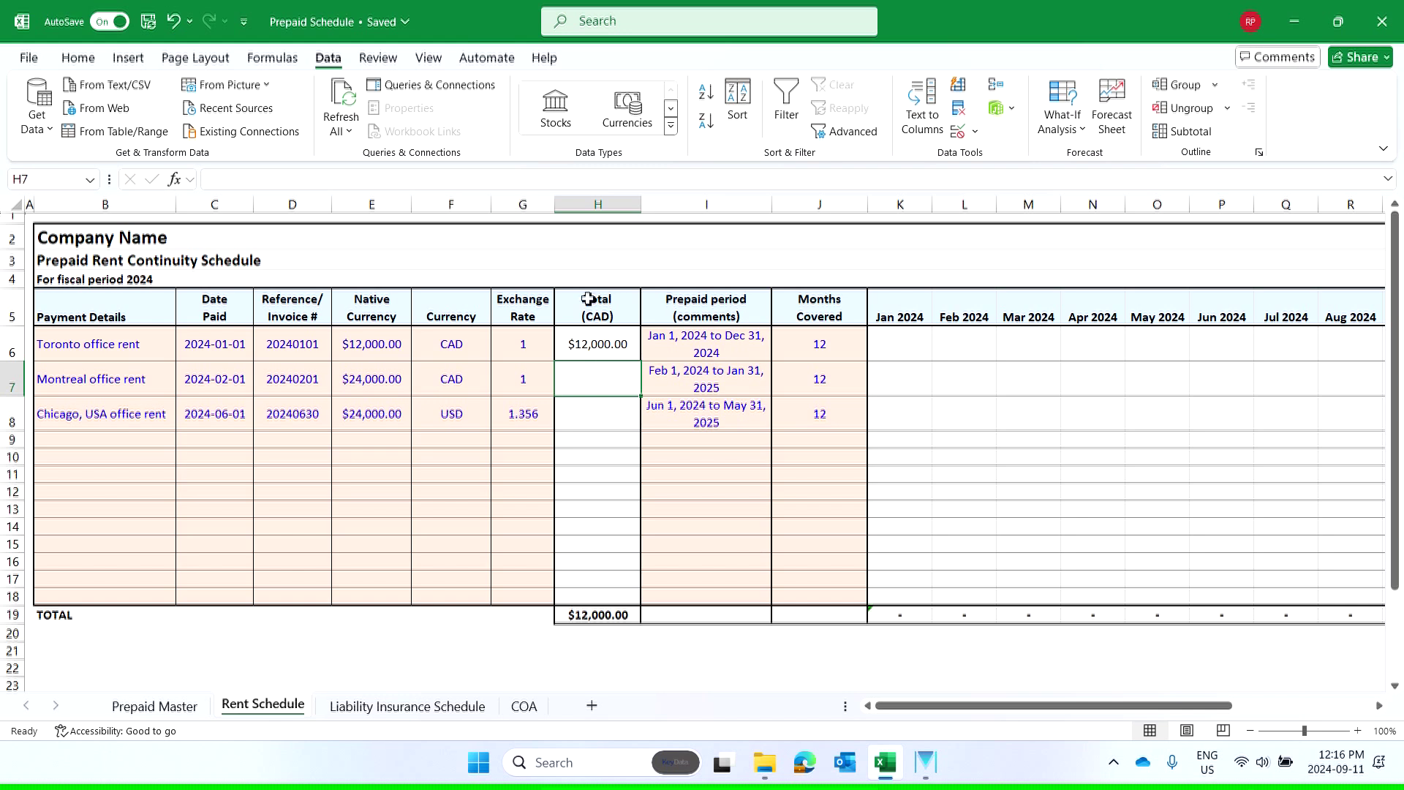
- Copy the H6 Total (CAD) formula and paste it into H7:H8
{"action": "left_click", "coordinate": [604, 355]}
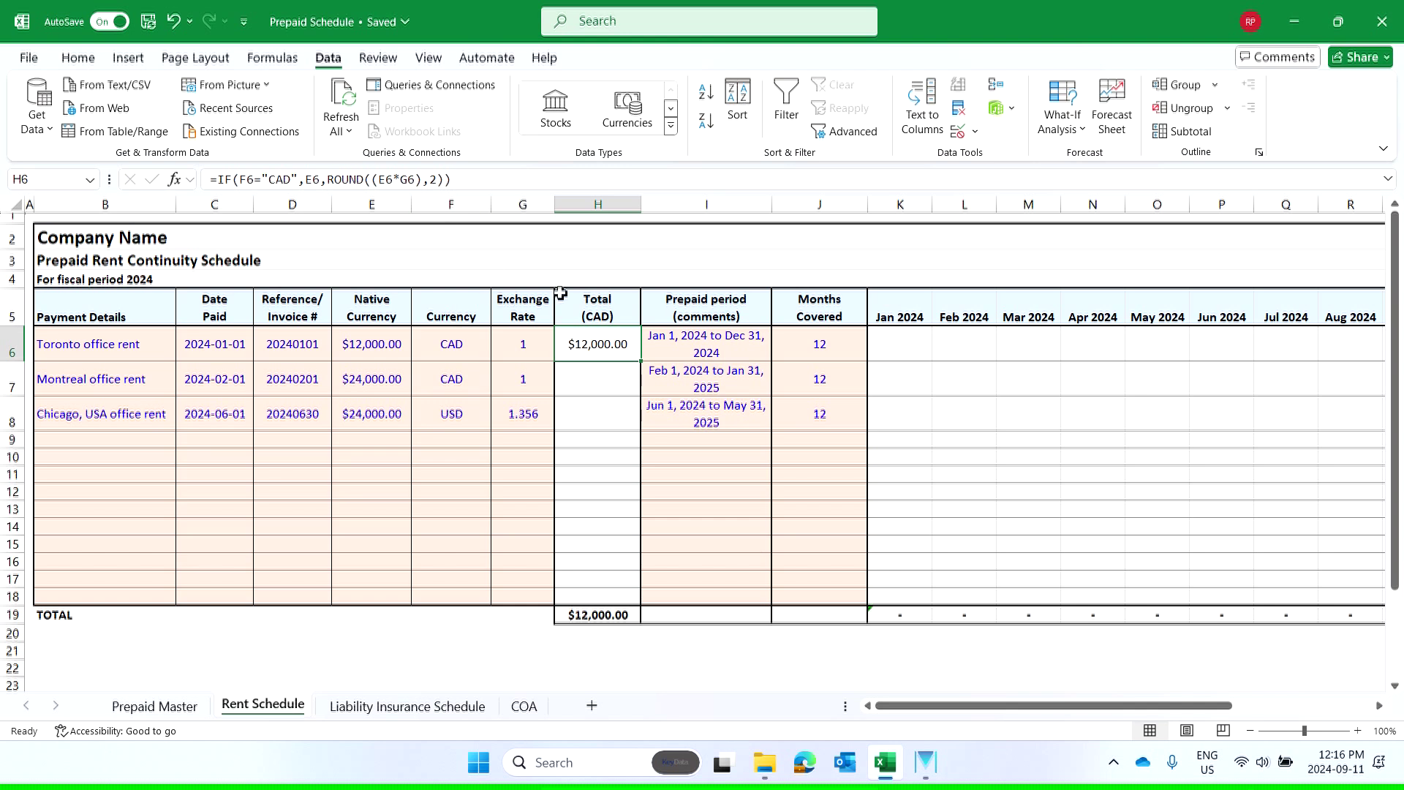
{"action": "right_click", "coordinate": [615, 345]}
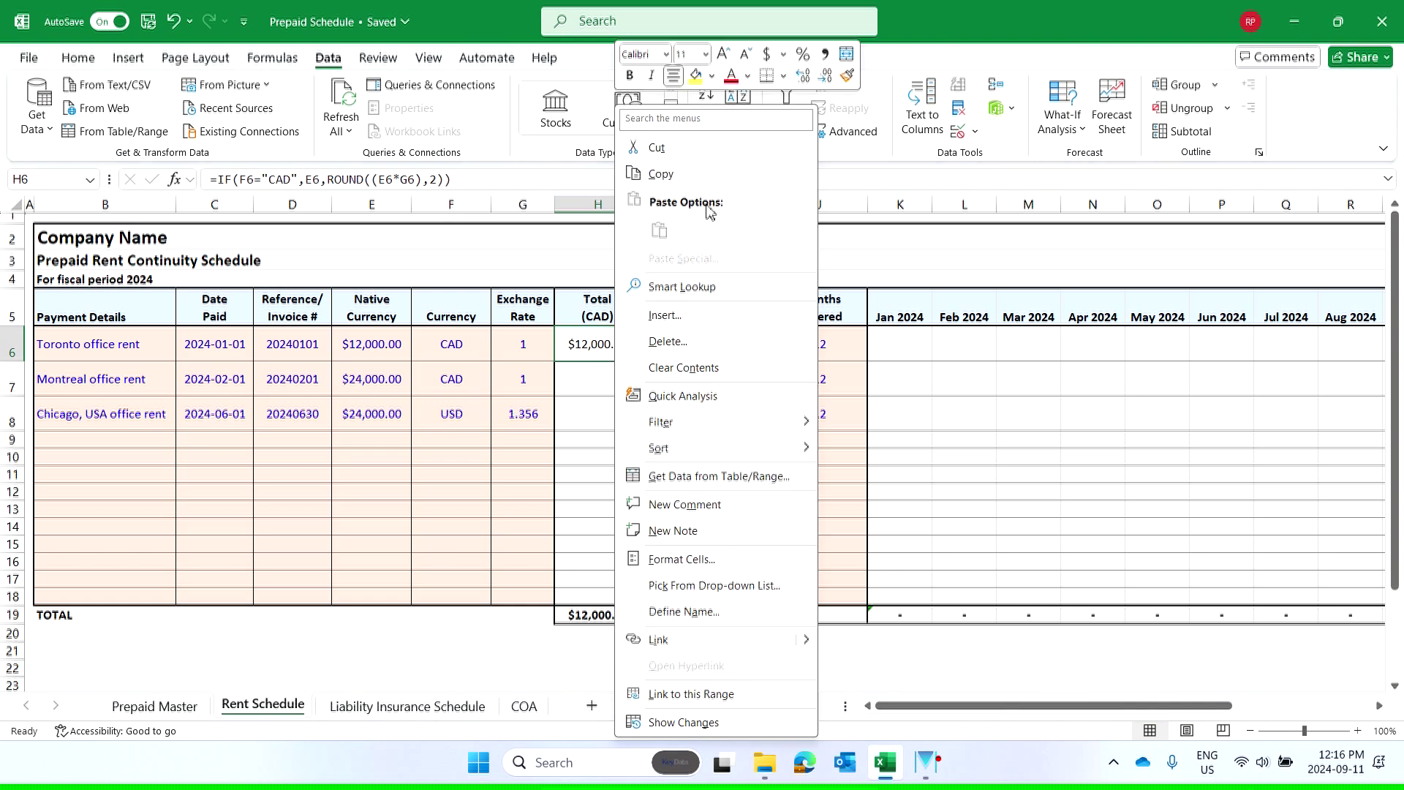
{"action": "left_click", "coordinate": [690, 183]}
{"action": "left_click_drag", "start_coordinate": [604, 379], "coordinate": [605, 414]}
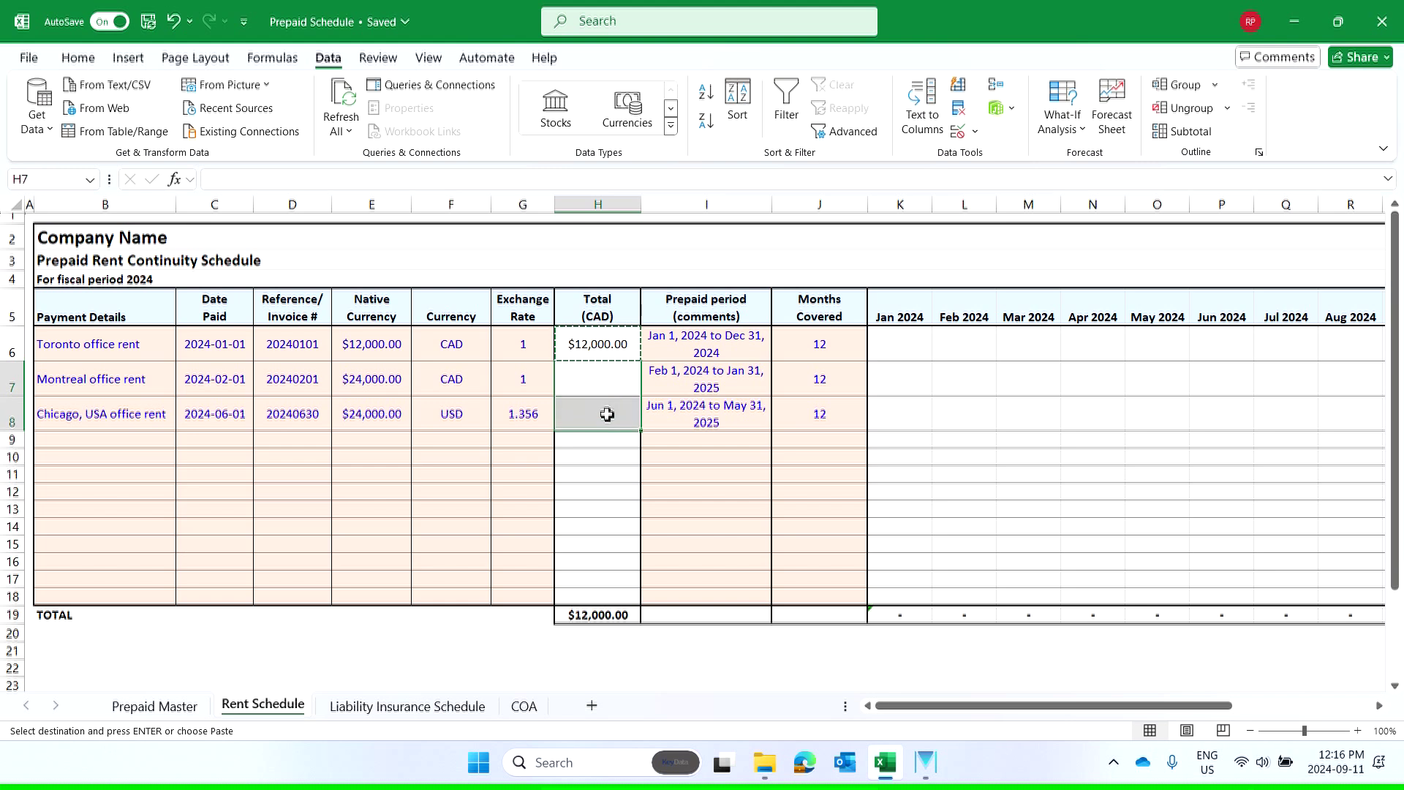
{"action": "right_click", "coordinate": [606, 414]}
{"action": "left_click", "coordinate": [706, 229]}
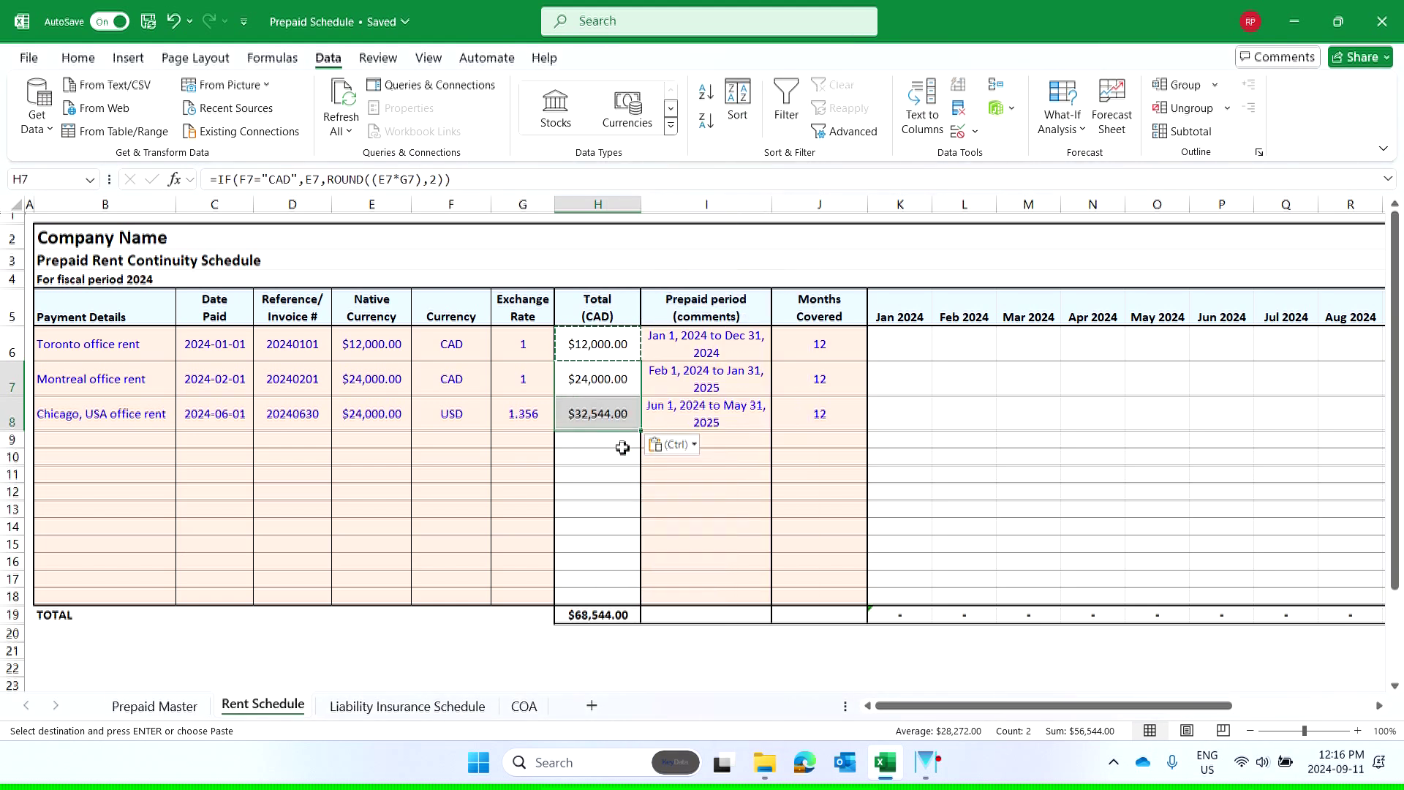
{"action": "left_click", "coordinate": [612, 469]}
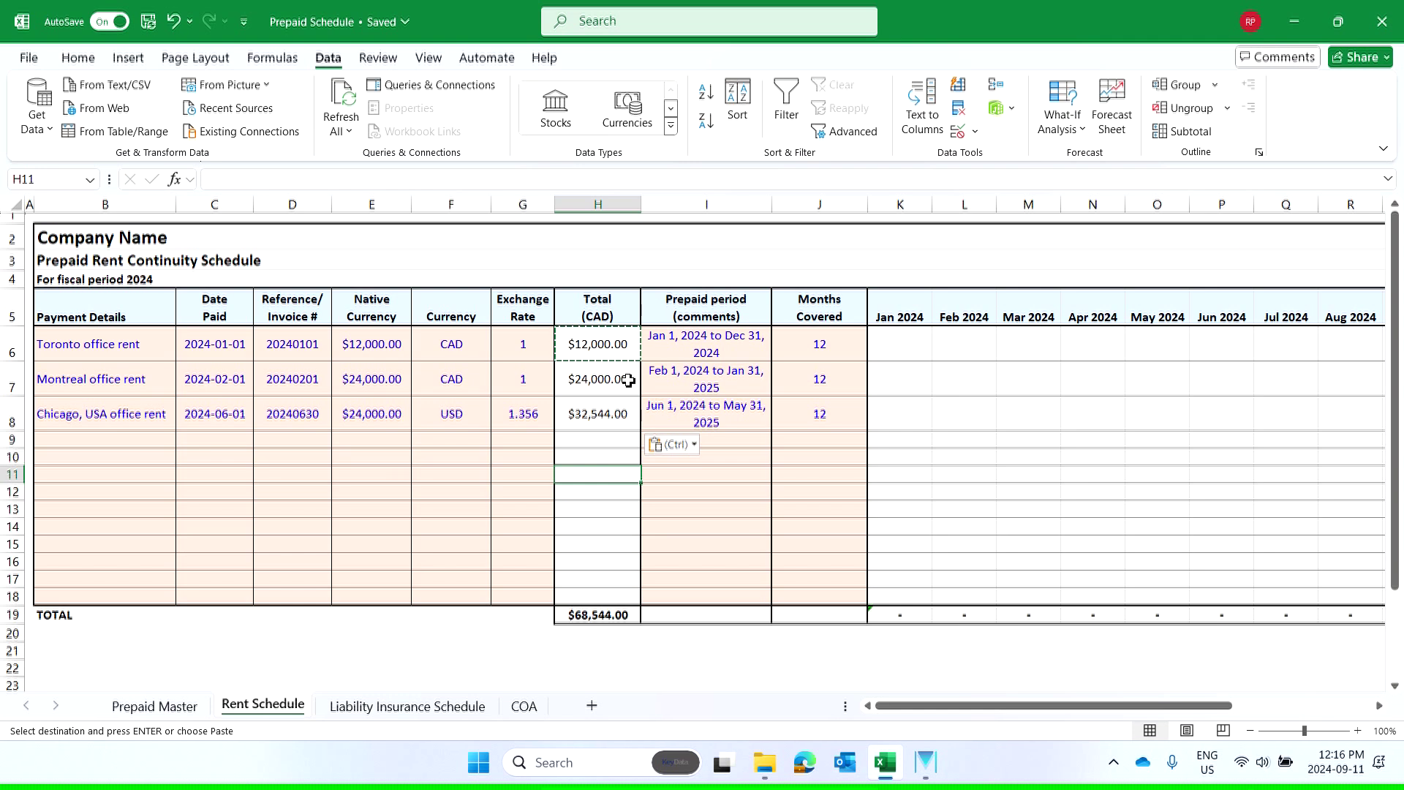
{"action": "key", "text": "Escape"}
- Verify rows 6–8 totals against amounts, currencies and the 1.356 exchange rate
{"action": "left_click", "coordinate": [633, 363]}
{"action": "left_click", "coordinate": [618, 350]}
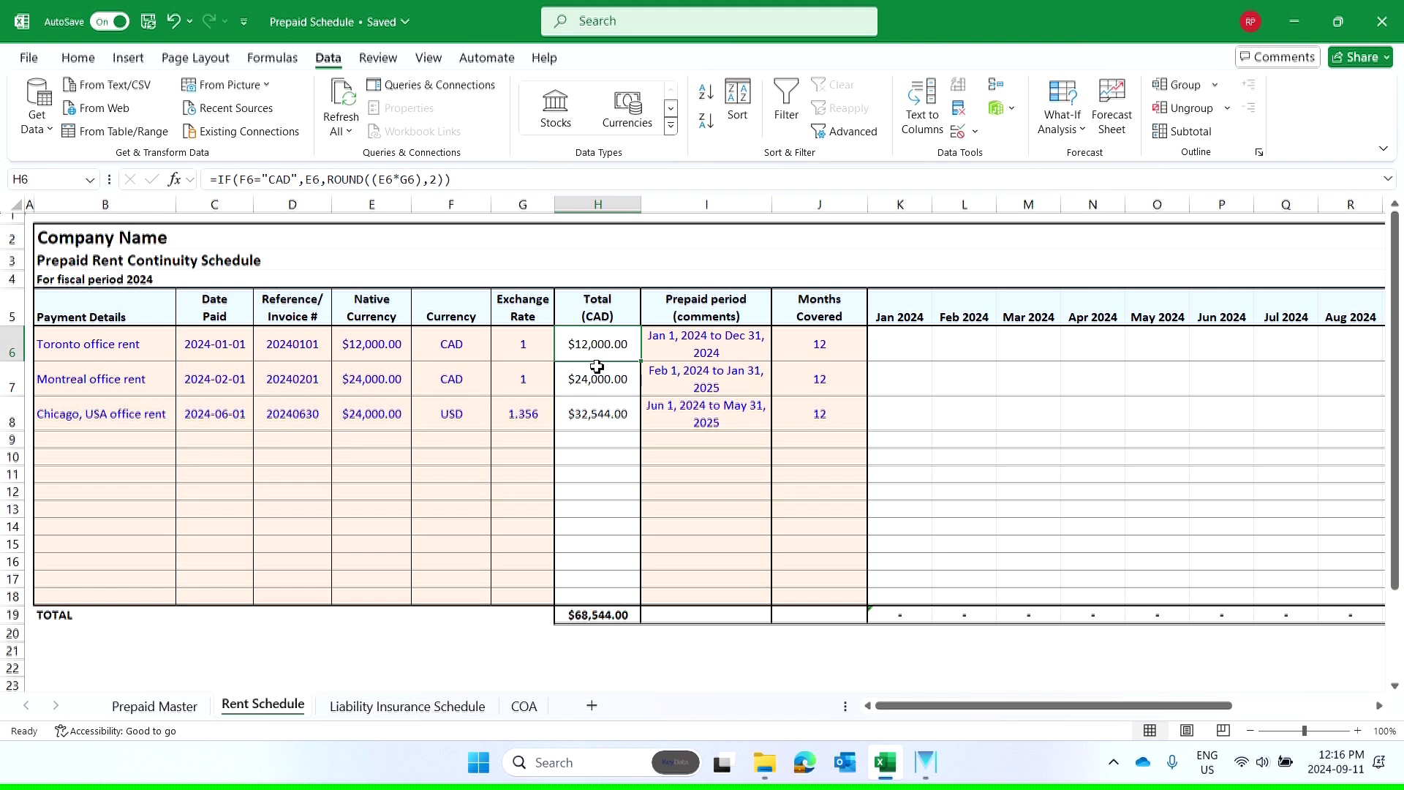
{"action": "left_click", "coordinate": [369, 347]}
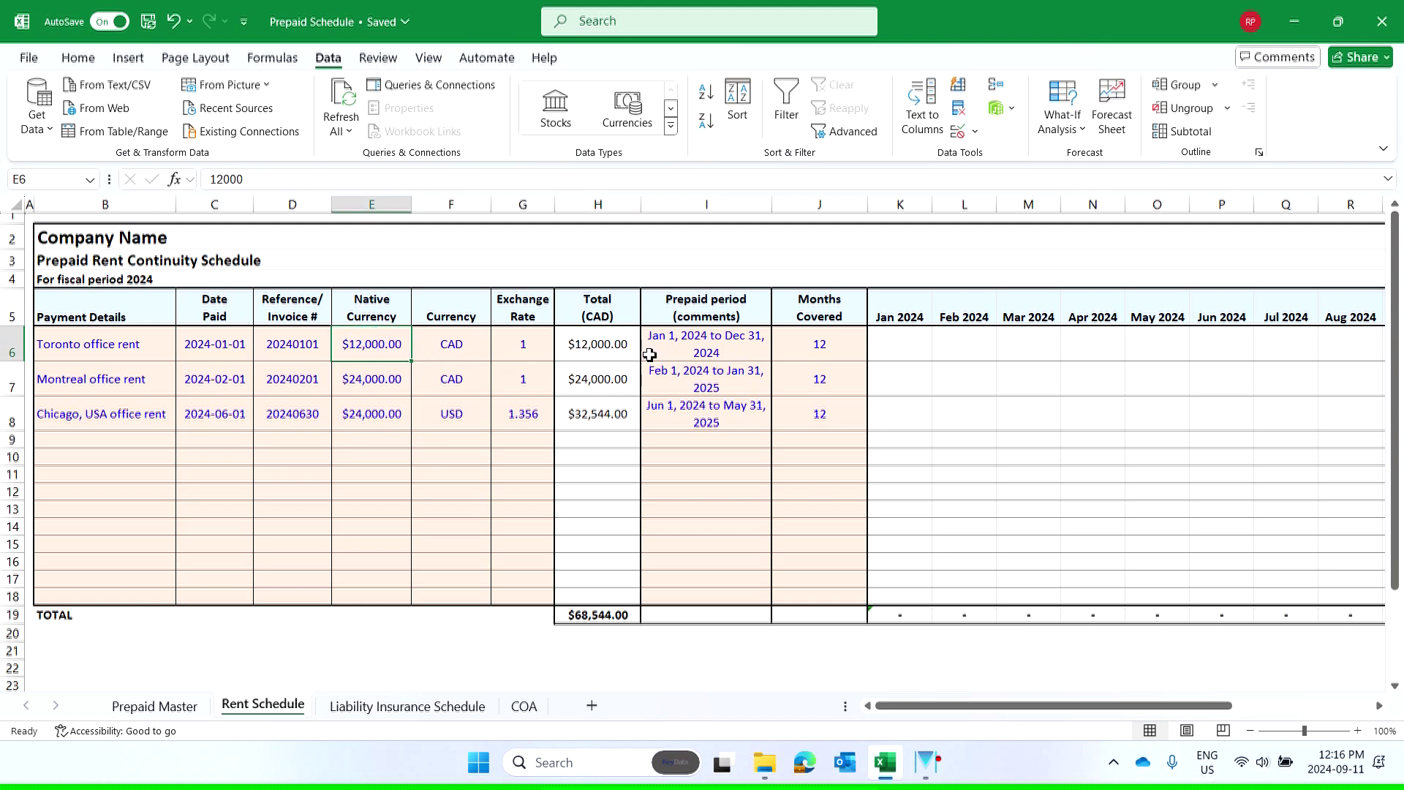
{"action": "left_click", "coordinate": [618, 349]}
{"action": "left_click", "coordinate": [348, 381]}
{"action": "left_click", "coordinate": [604, 380]}
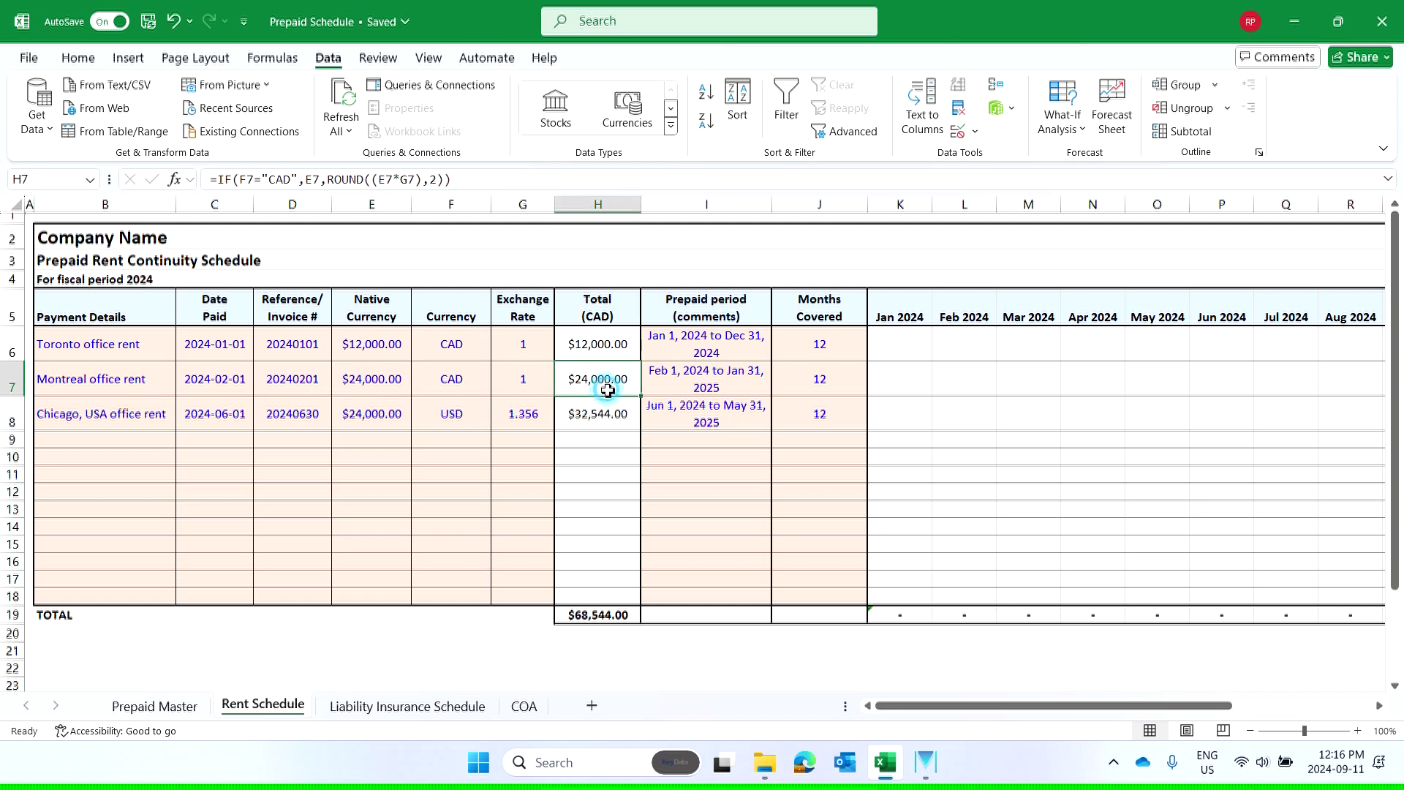
{"action": "left_click", "coordinate": [431, 378]}
{"action": "left_click", "coordinate": [375, 412]}
{"action": "left_click", "coordinate": [460, 414]}
{"action": "left_click", "coordinate": [533, 414]}
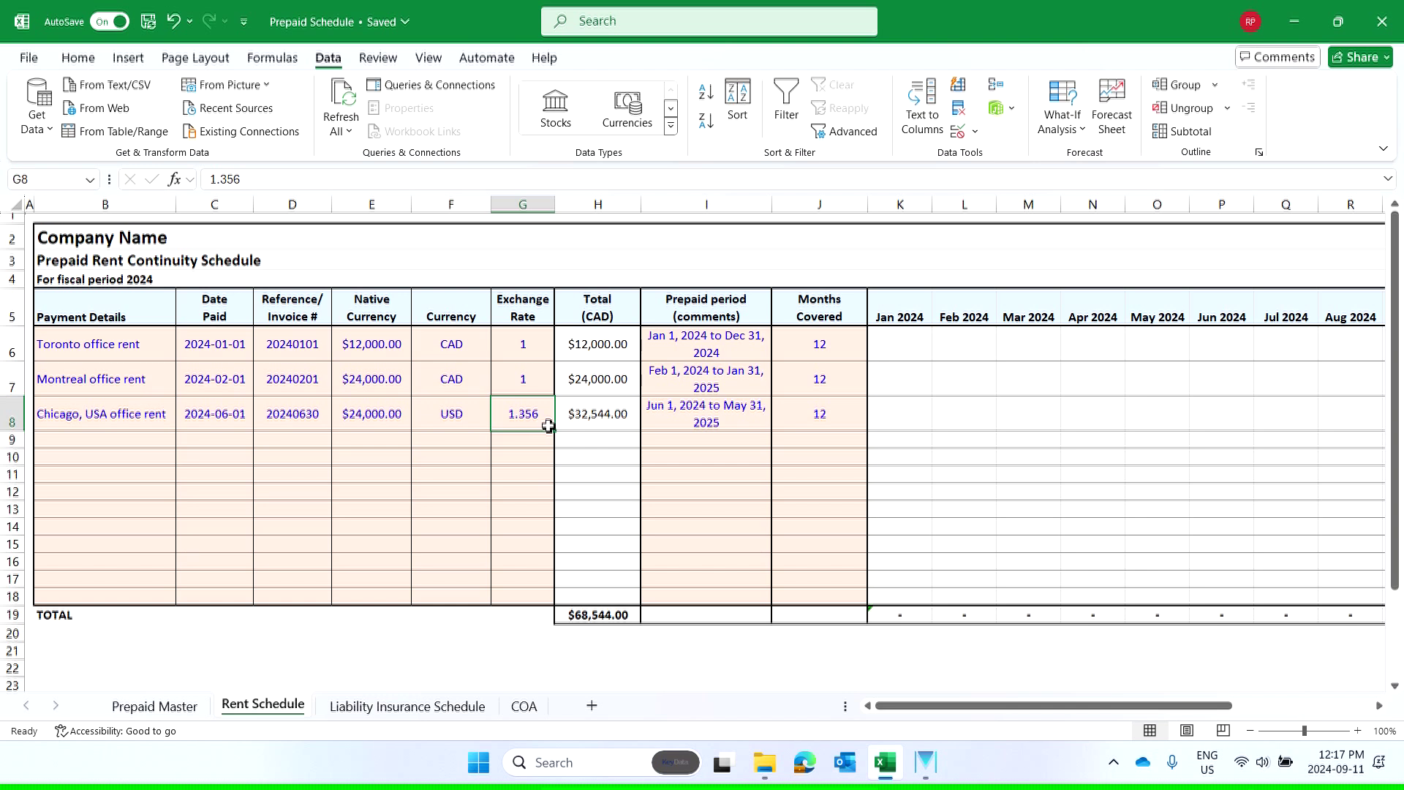
{"action": "left_click", "coordinate": [607, 417]}
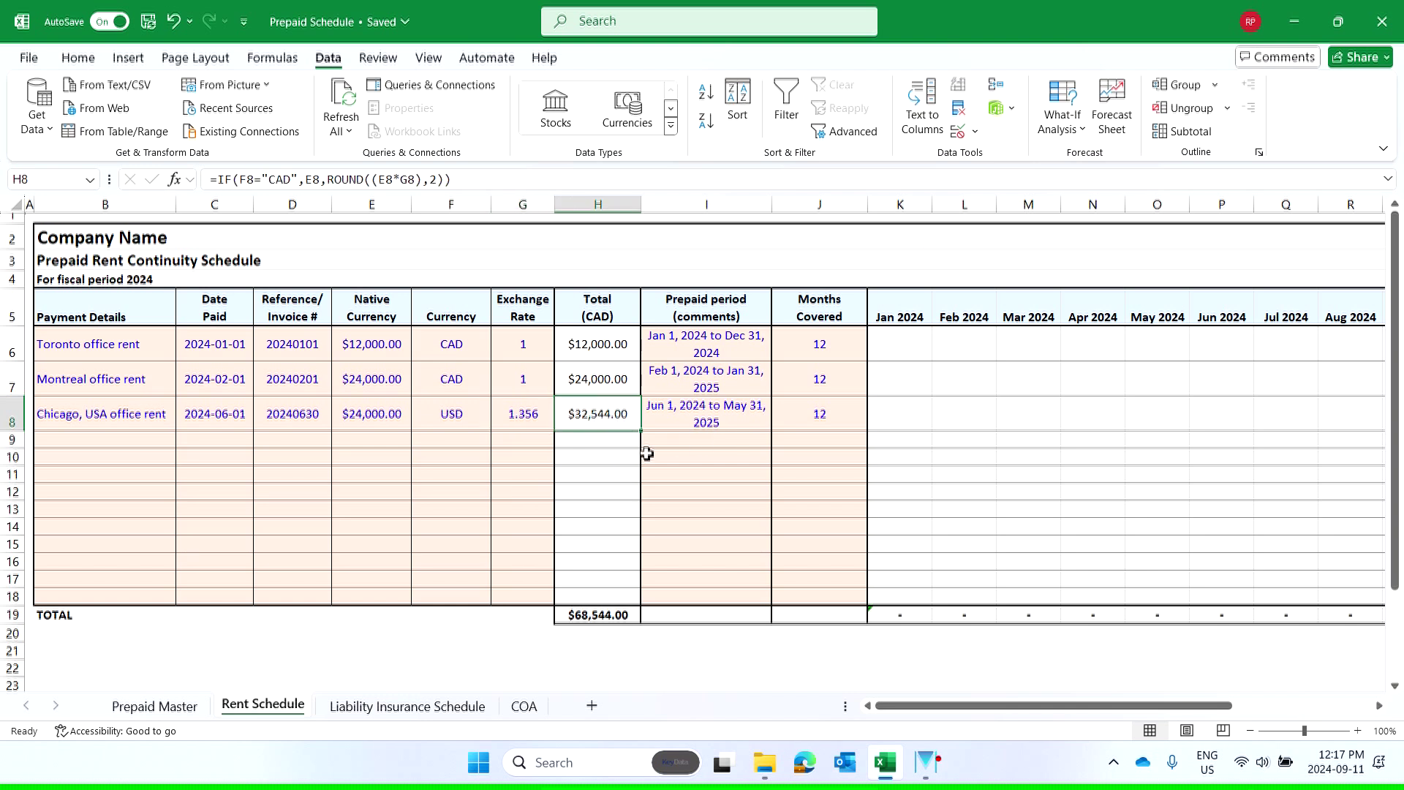
{"action": "left_click", "coordinate": [94, 345]}
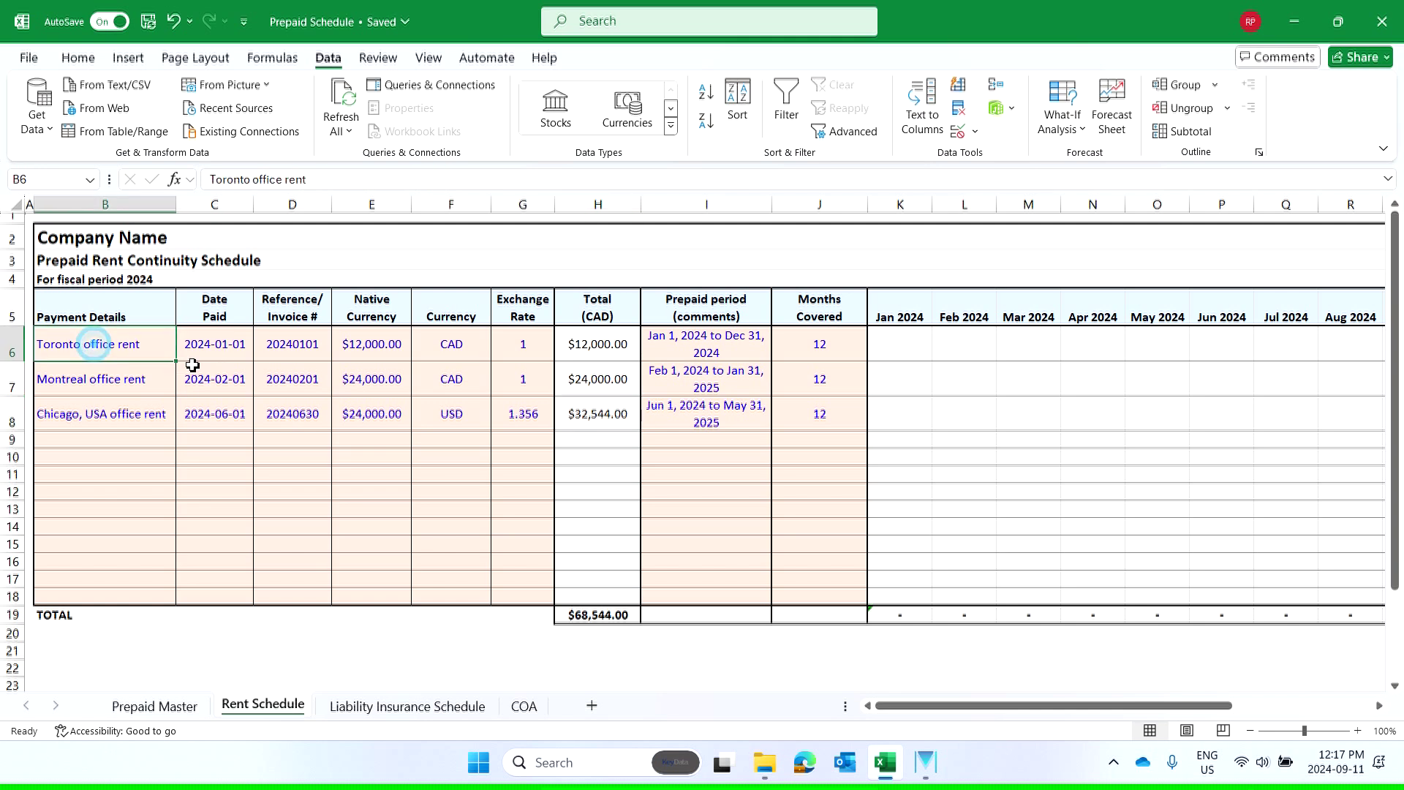
{"action": "left_click", "coordinate": [682, 345]}
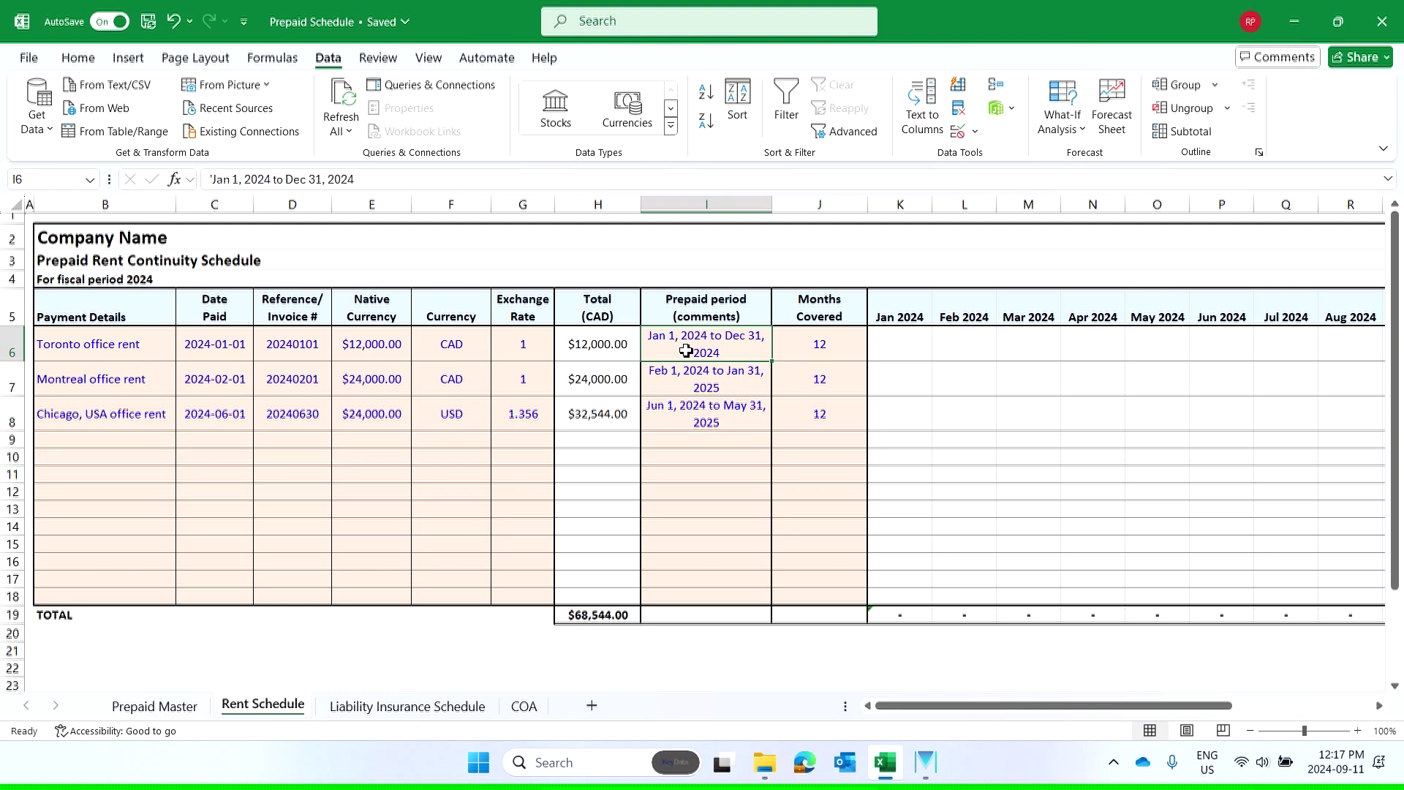
{"action": "left_click", "coordinate": [708, 384]}
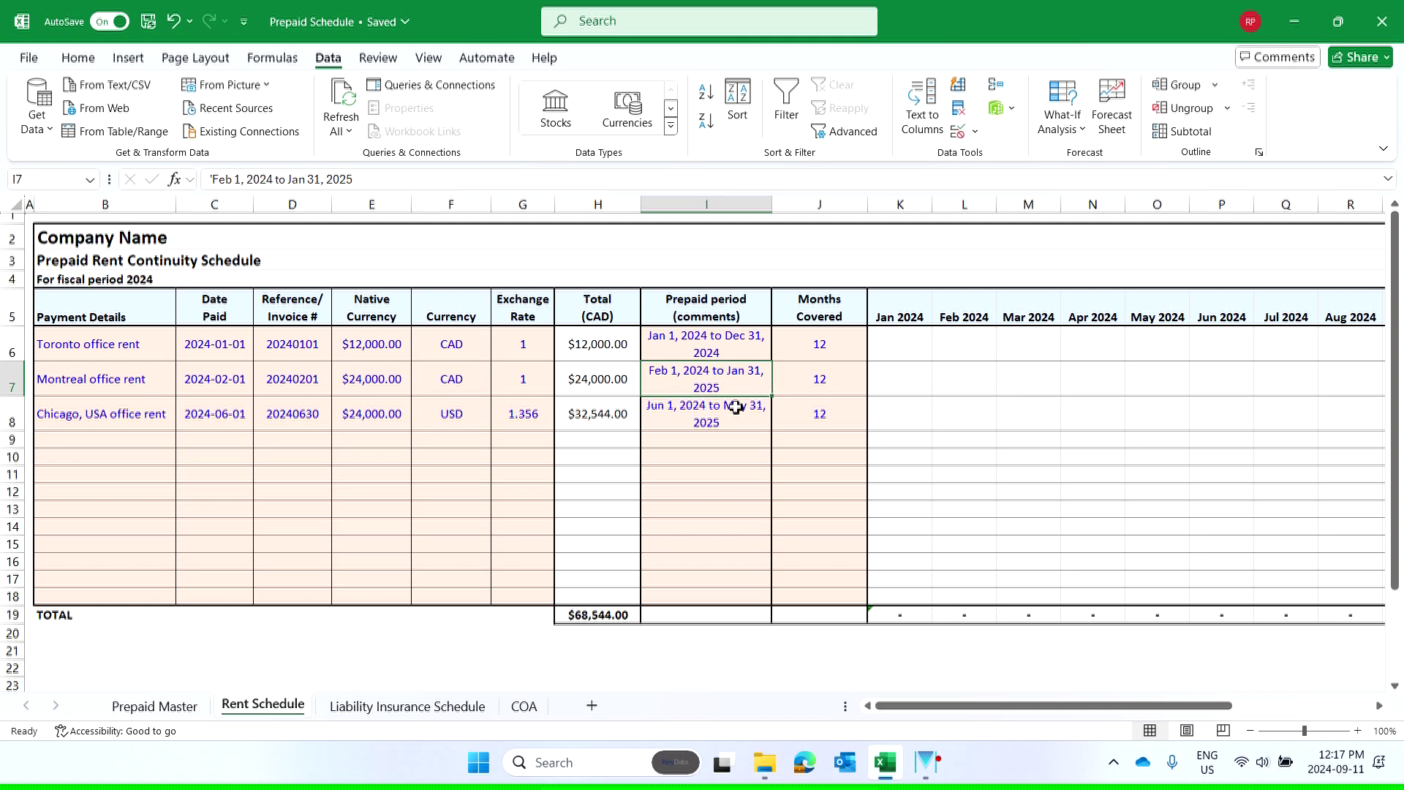
{"action": "left_click", "coordinate": [671, 417]}
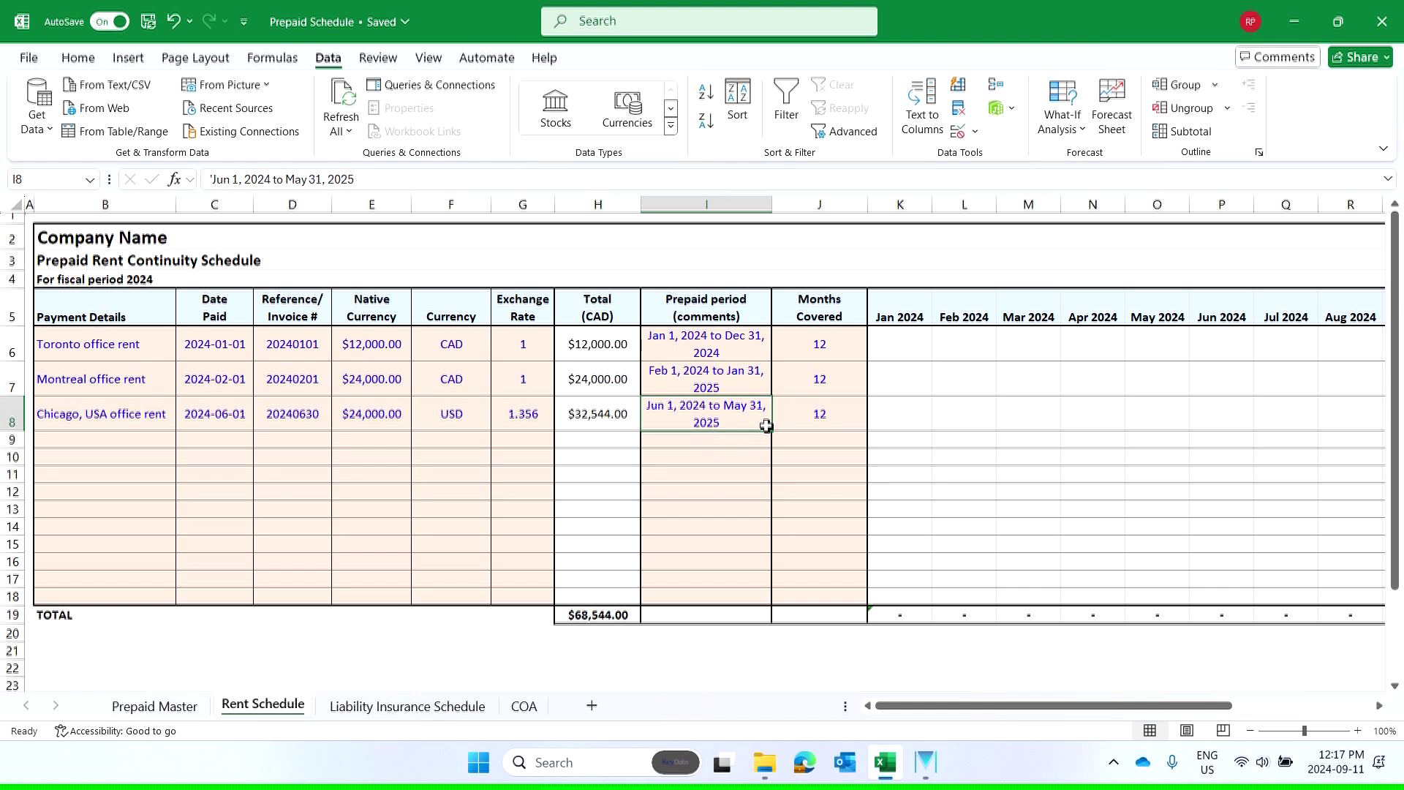
{"action": "left_click_drag", "start_coordinate": [823, 346], "coordinate": [836, 422]}
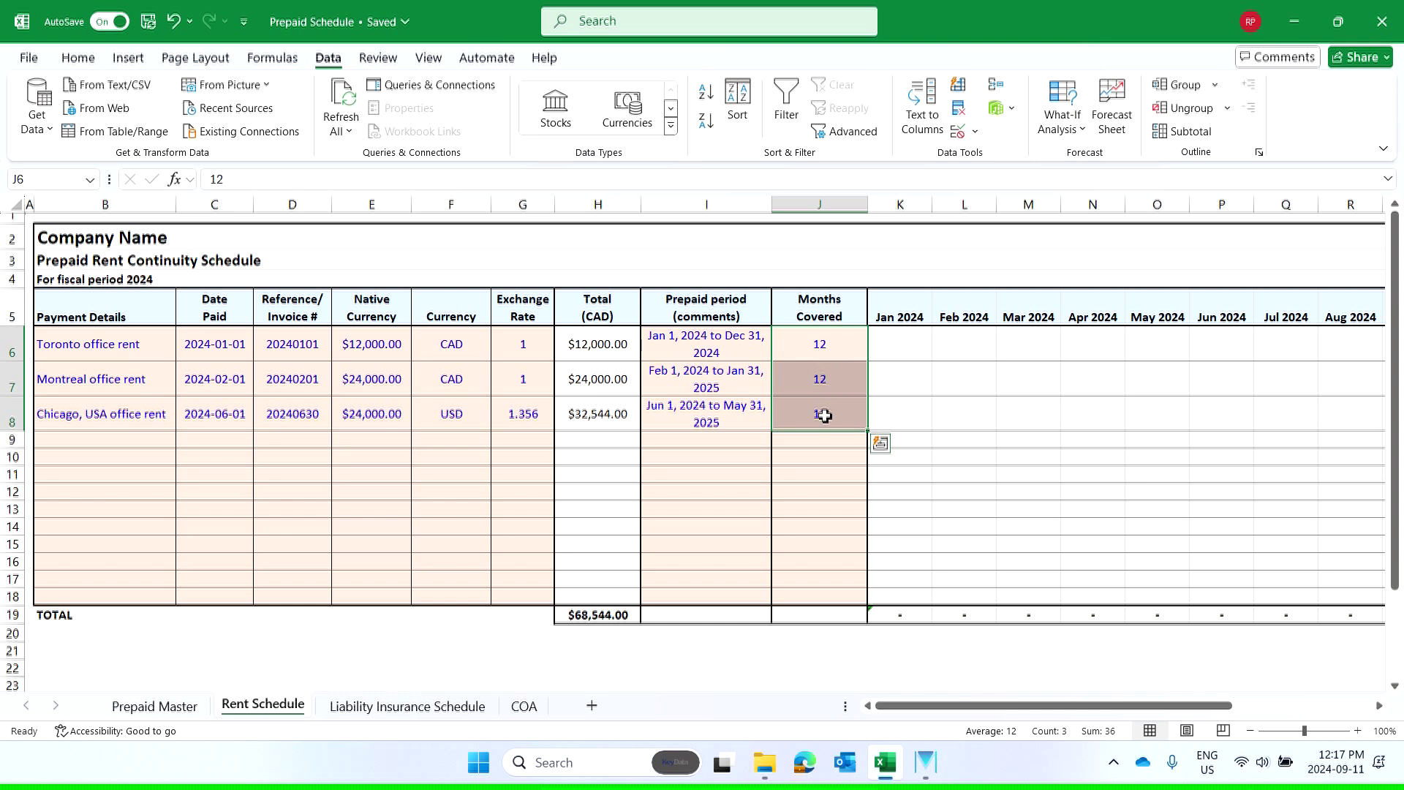
{"action": "left_click", "coordinate": [902, 347]}
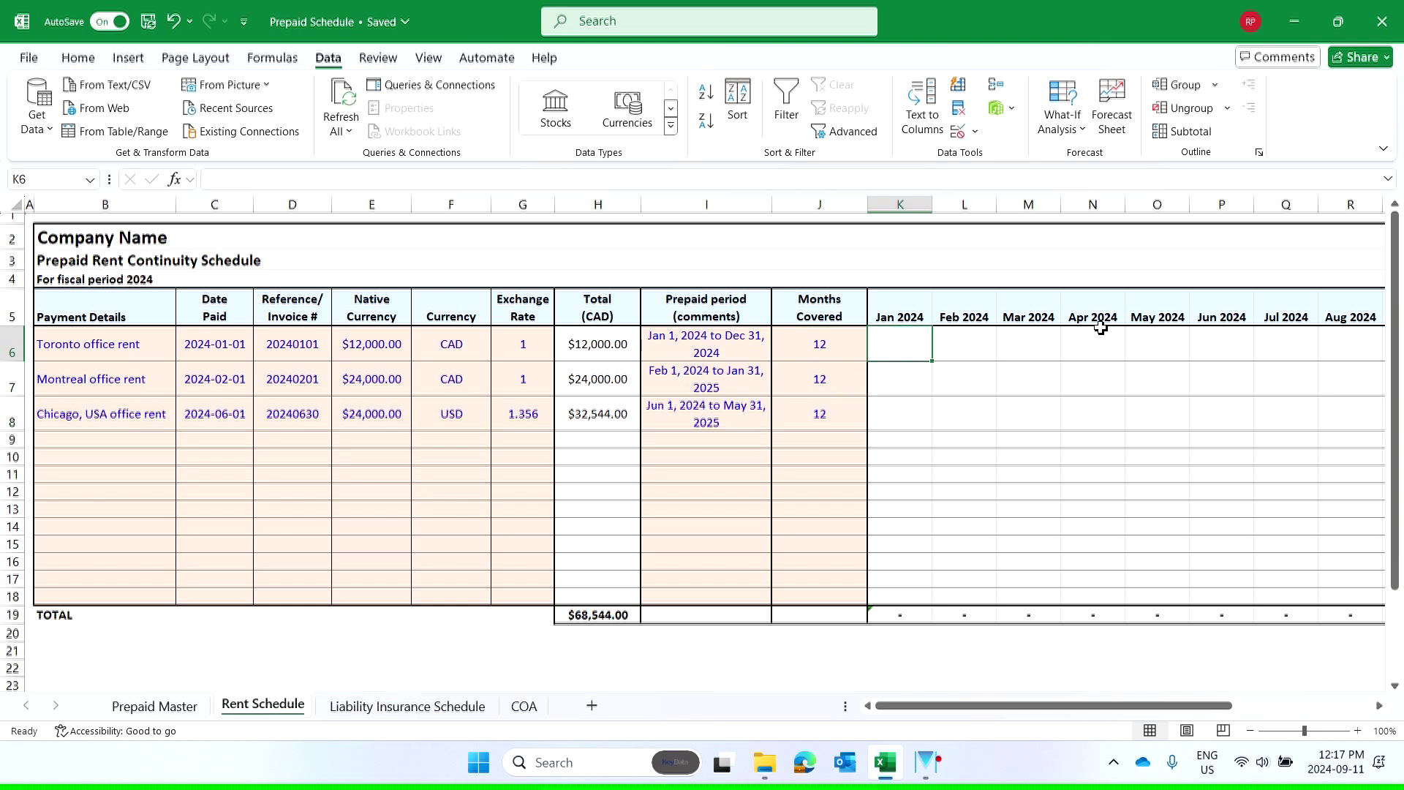
- Enter =ROUND(($H6/$J6),2) in K6 so Toronto's Jan 2024 rent reads 1,000.00
{"action": "type", "text": "="}
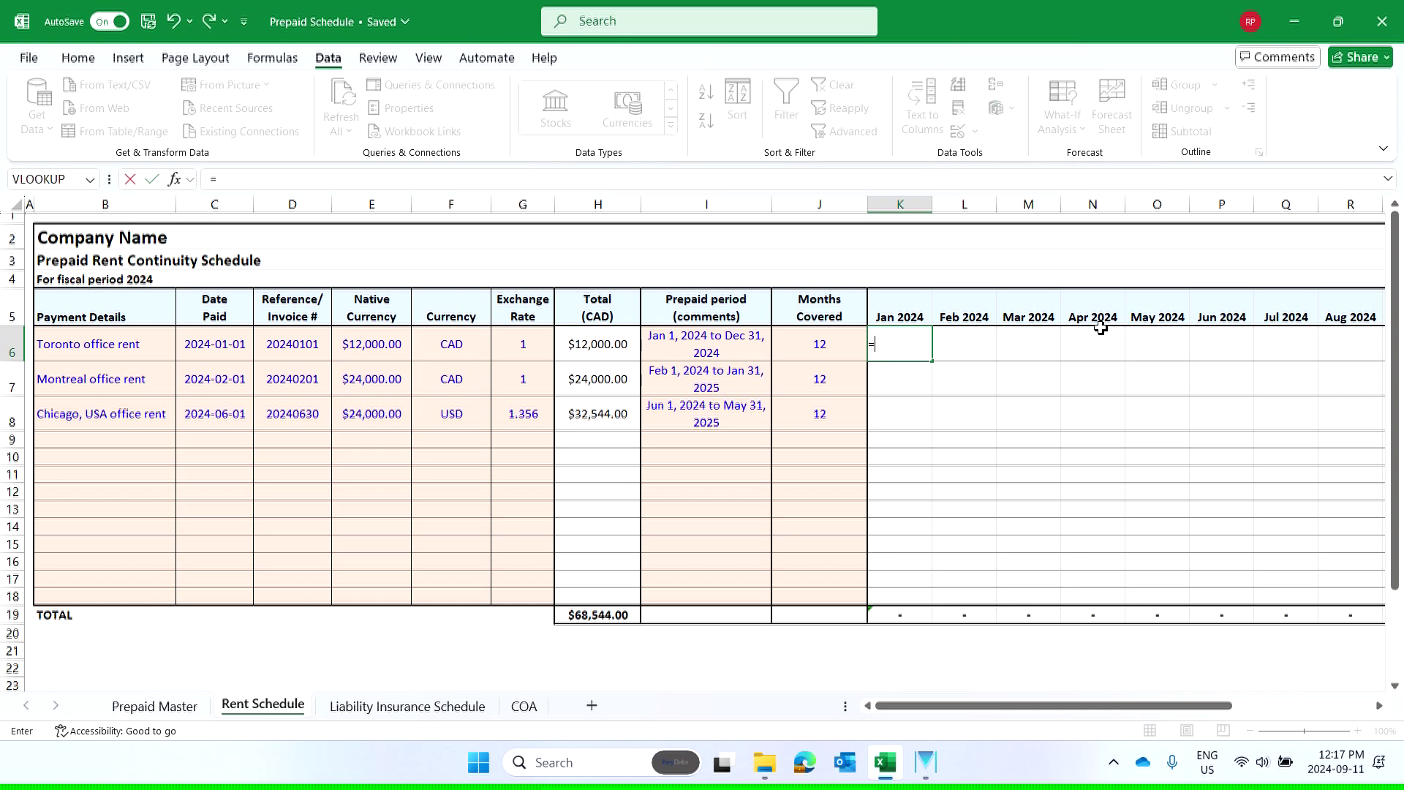
{"action": "key", "text": "Left"}
{"action": "key", "text": "Left"}
{"action": "key", "text": "Left"}
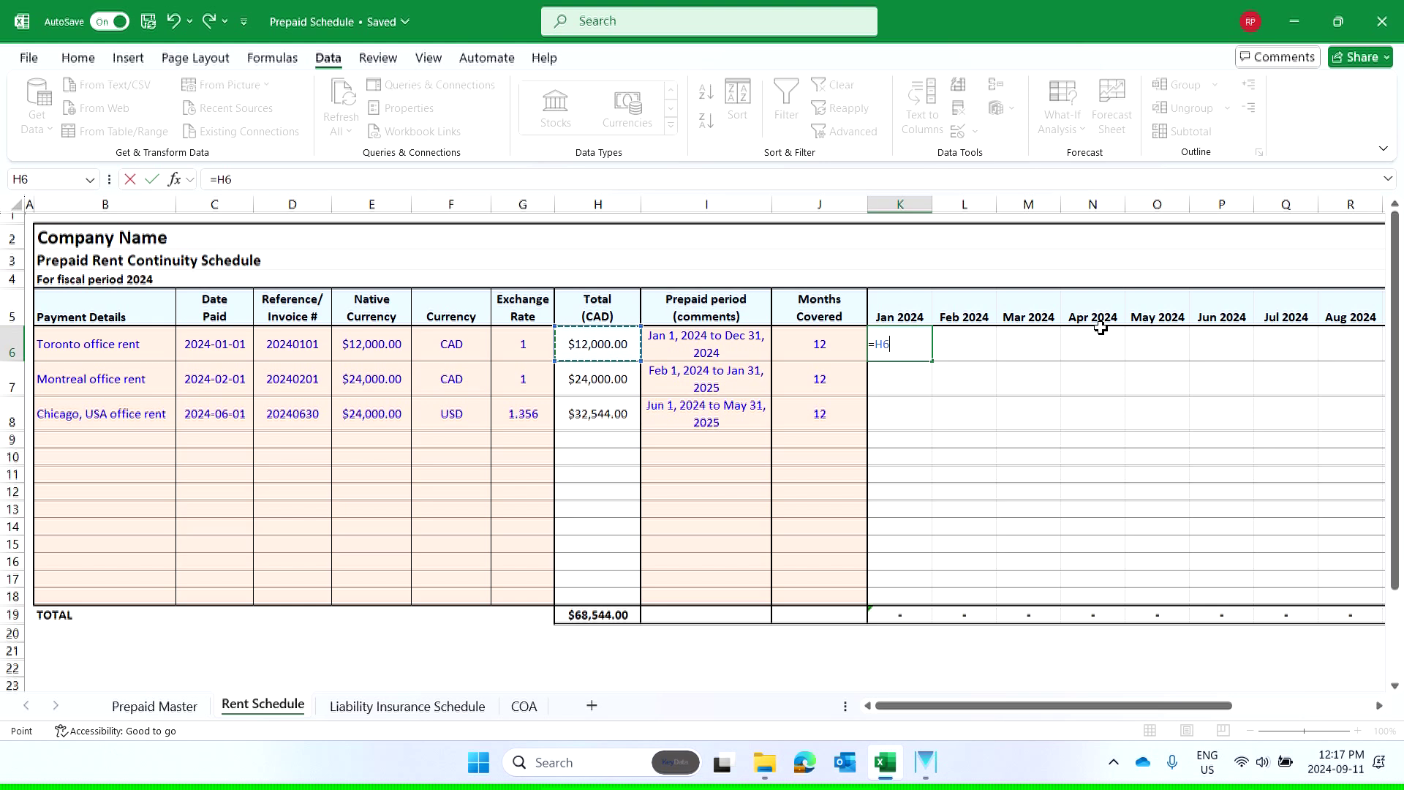
{"action": "type", "text": "/"}
{"action": "key", "text": "Left"}
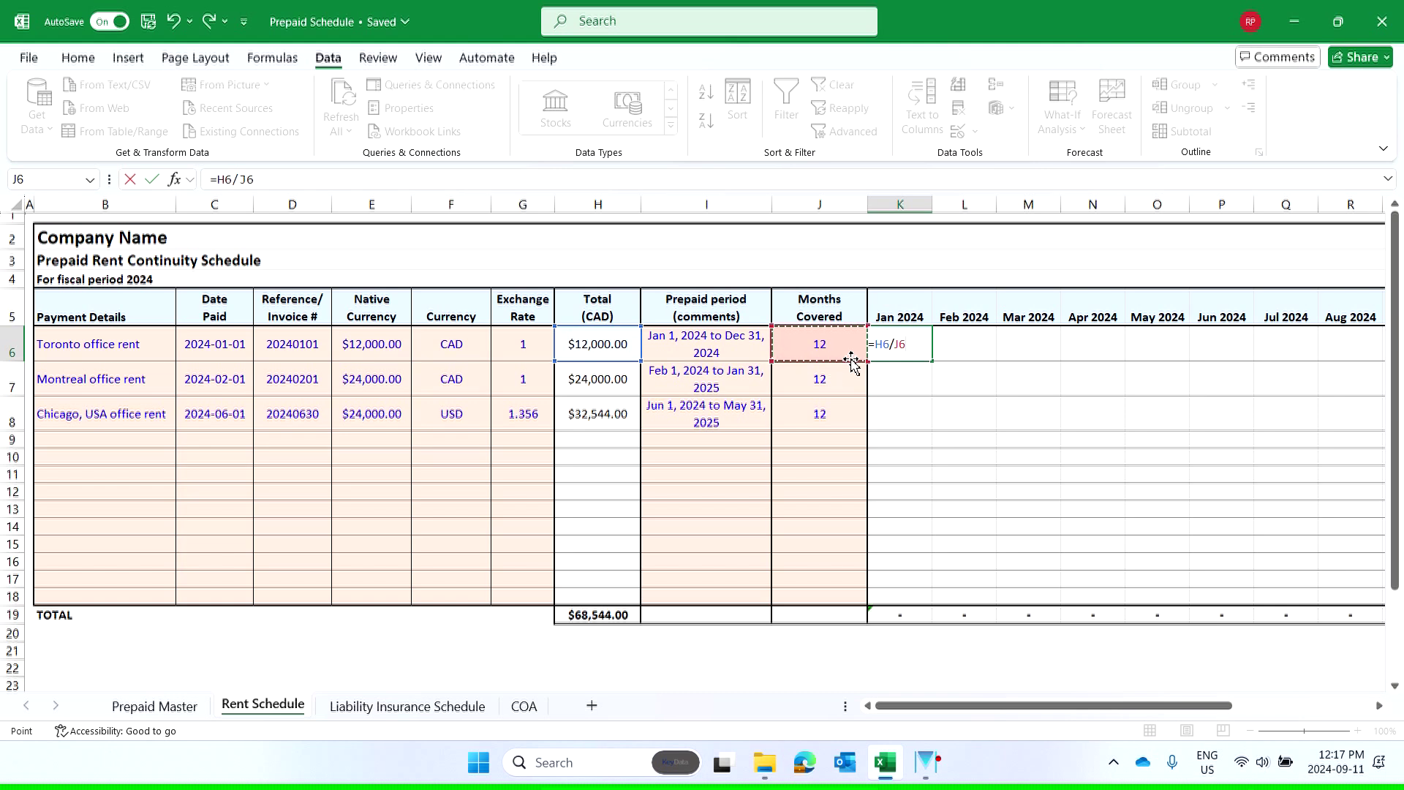
{"action": "left_click", "coordinate": [219, 180]}
{"action": "type", "text": "$"}
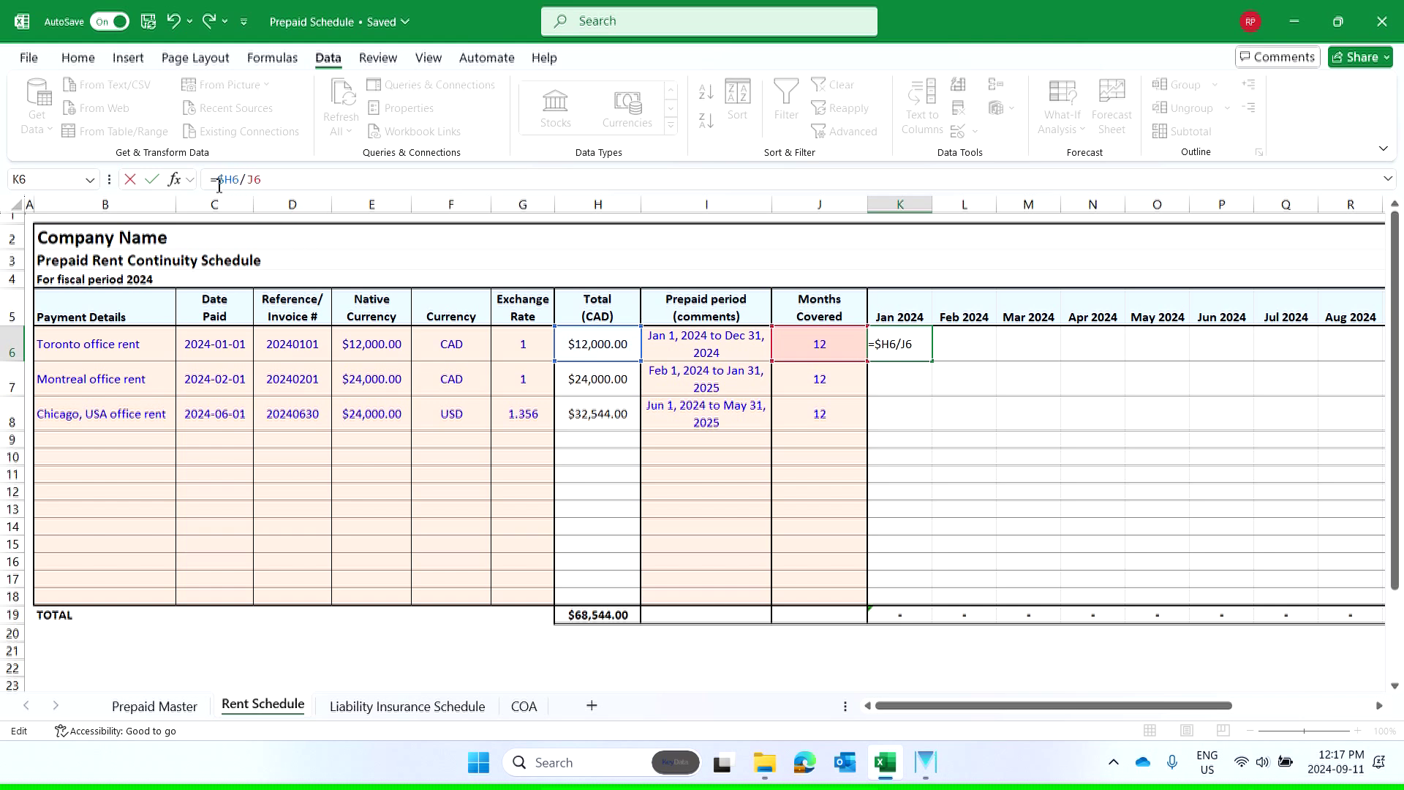
{"action": "left_click", "coordinate": [249, 180]}
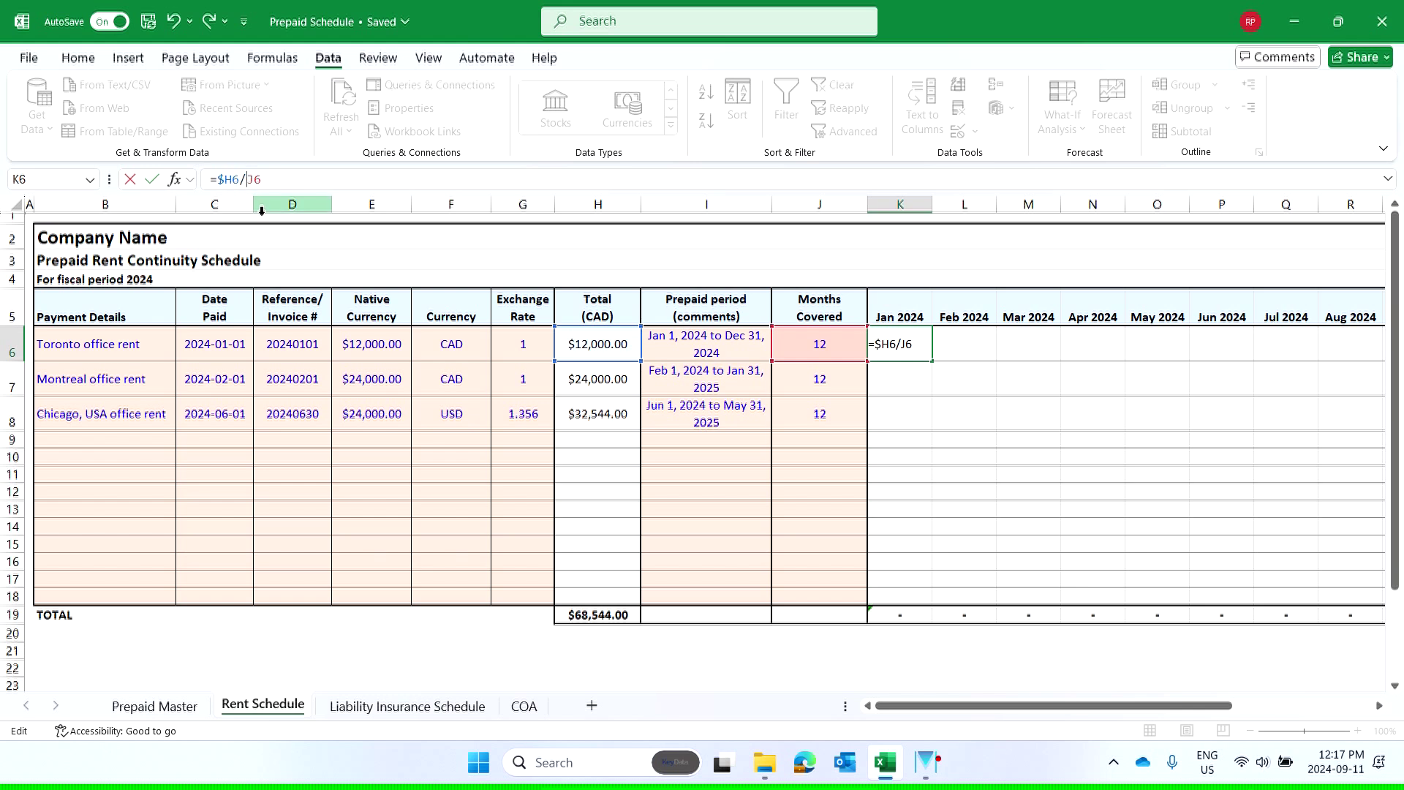
{"action": "type", "text": "$"}
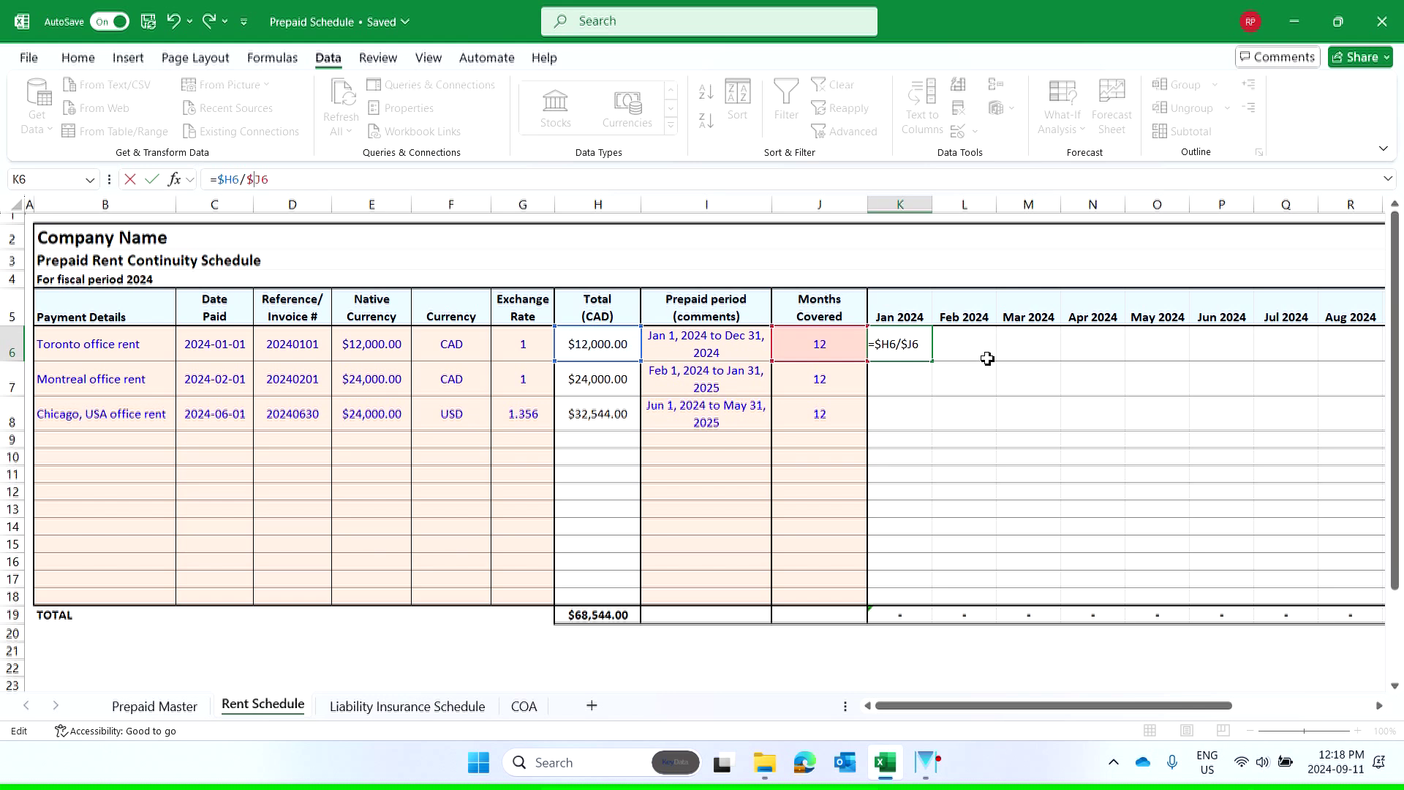
{"action": "left_click", "coordinate": [220, 181]}
{"action": "type", "text": "rou"}
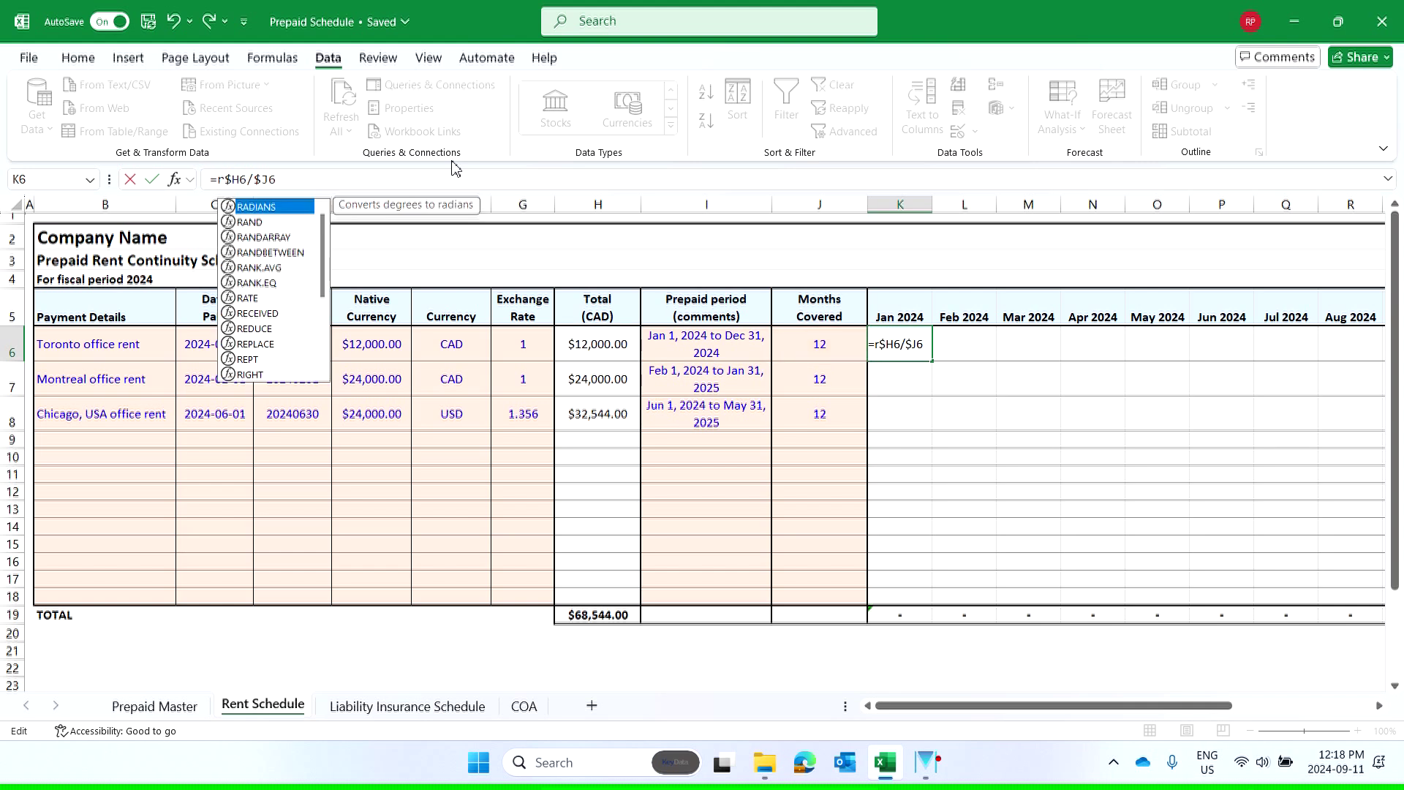
{"action": "type", "text": "nd(("}
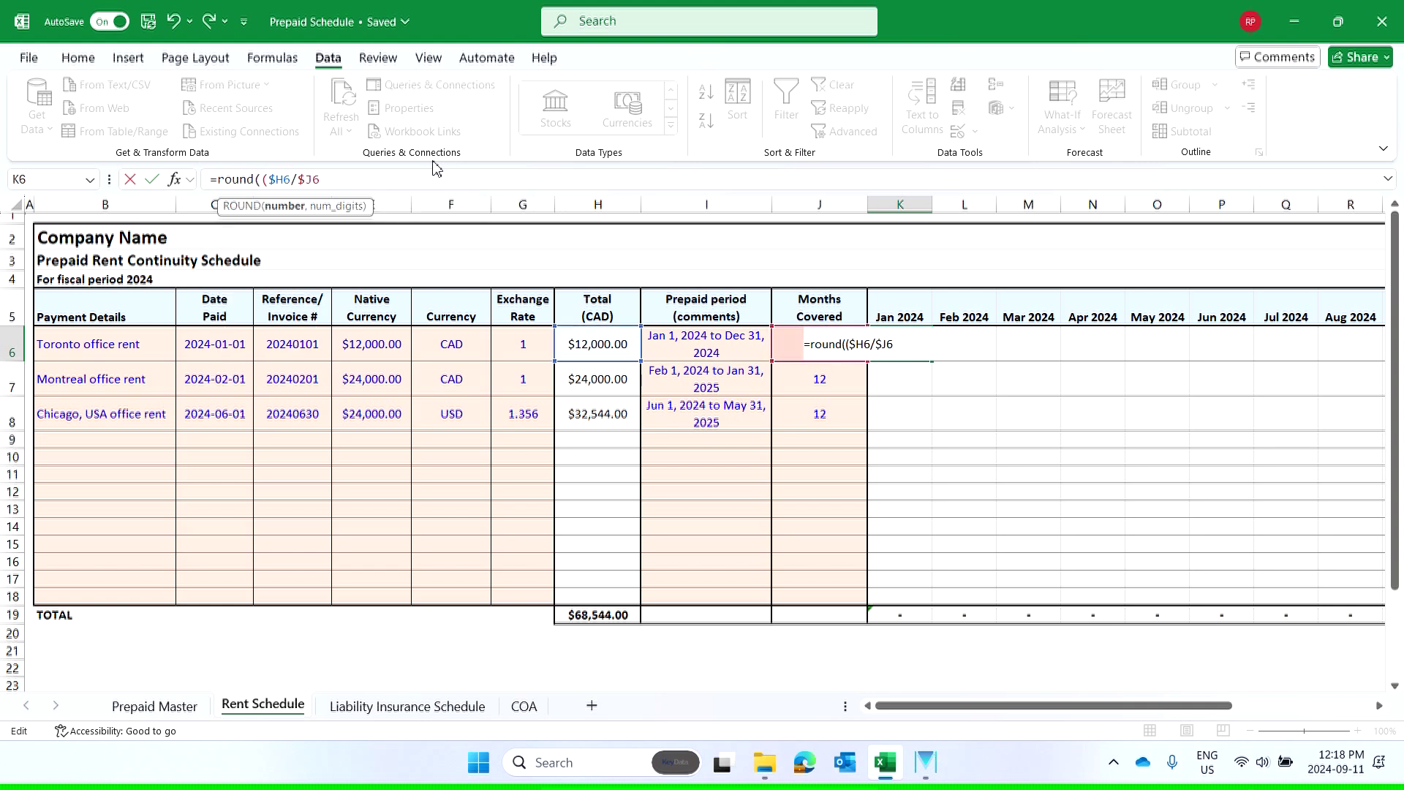
{"action": "type", "text": "),2)"}
{"action": "key", "text": "Return"}
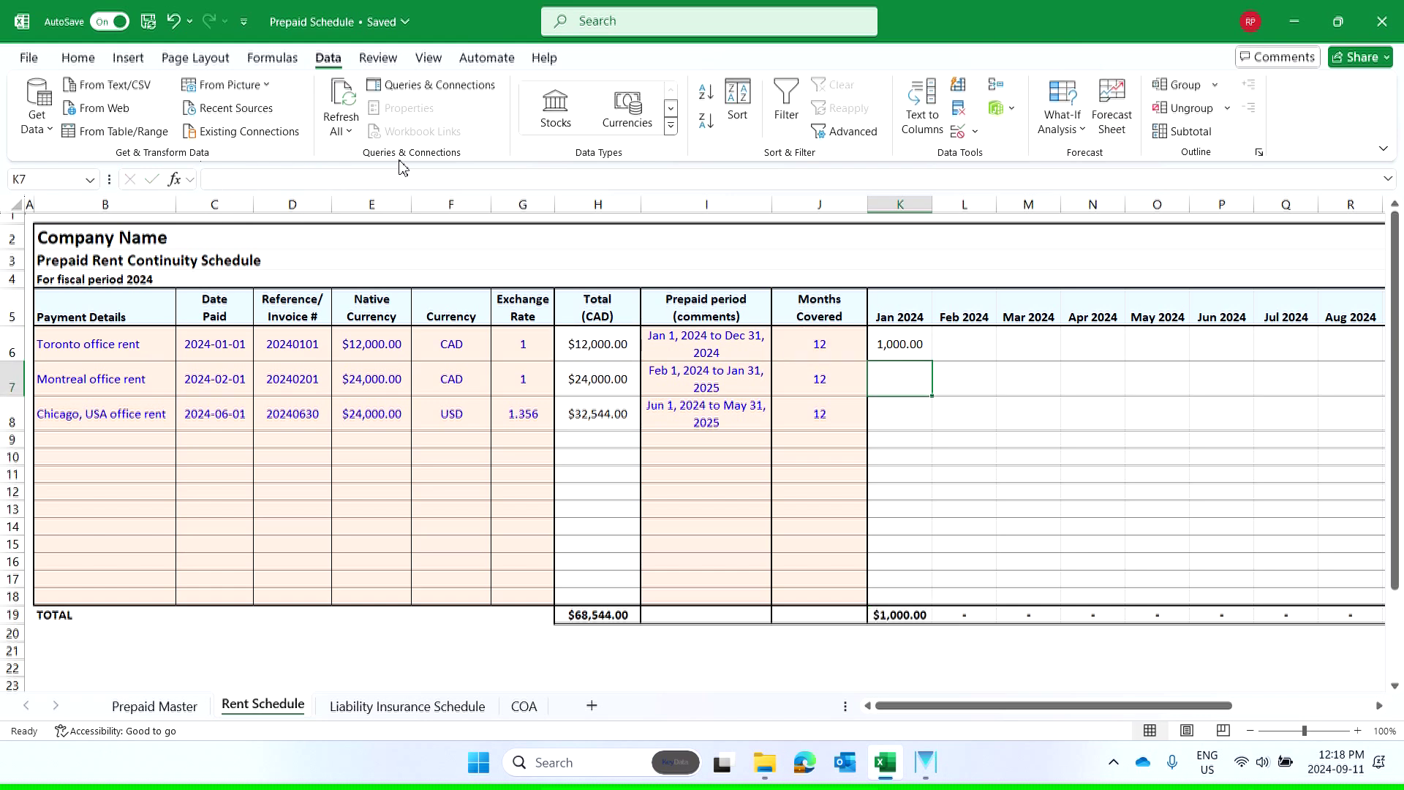
{"action": "left_click", "coordinate": [1380, 709]}
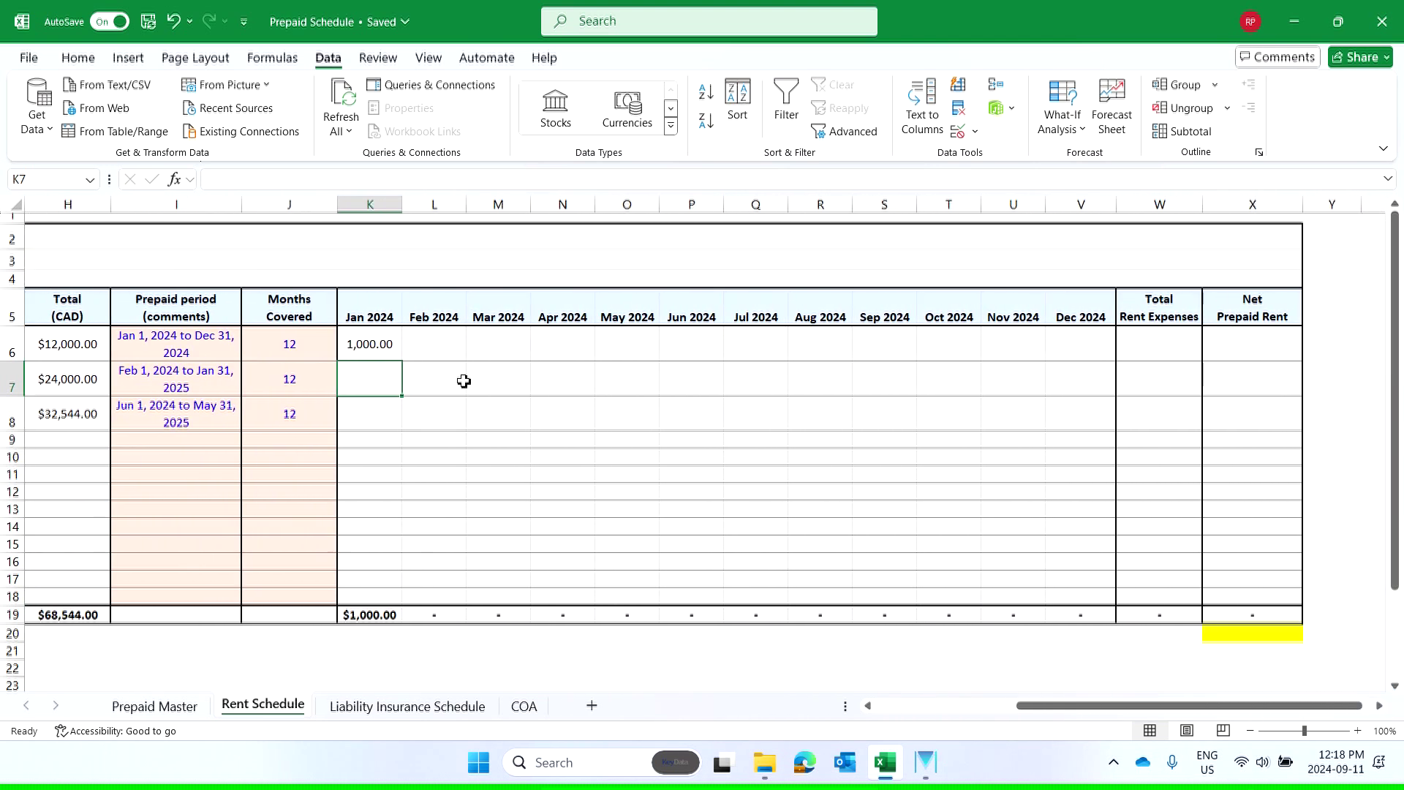
- Copy Toronto's K6 rent formula across L6:V6 for Feb–Dec 2024
{"action": "right_click", "coordinate": [371, 350]}
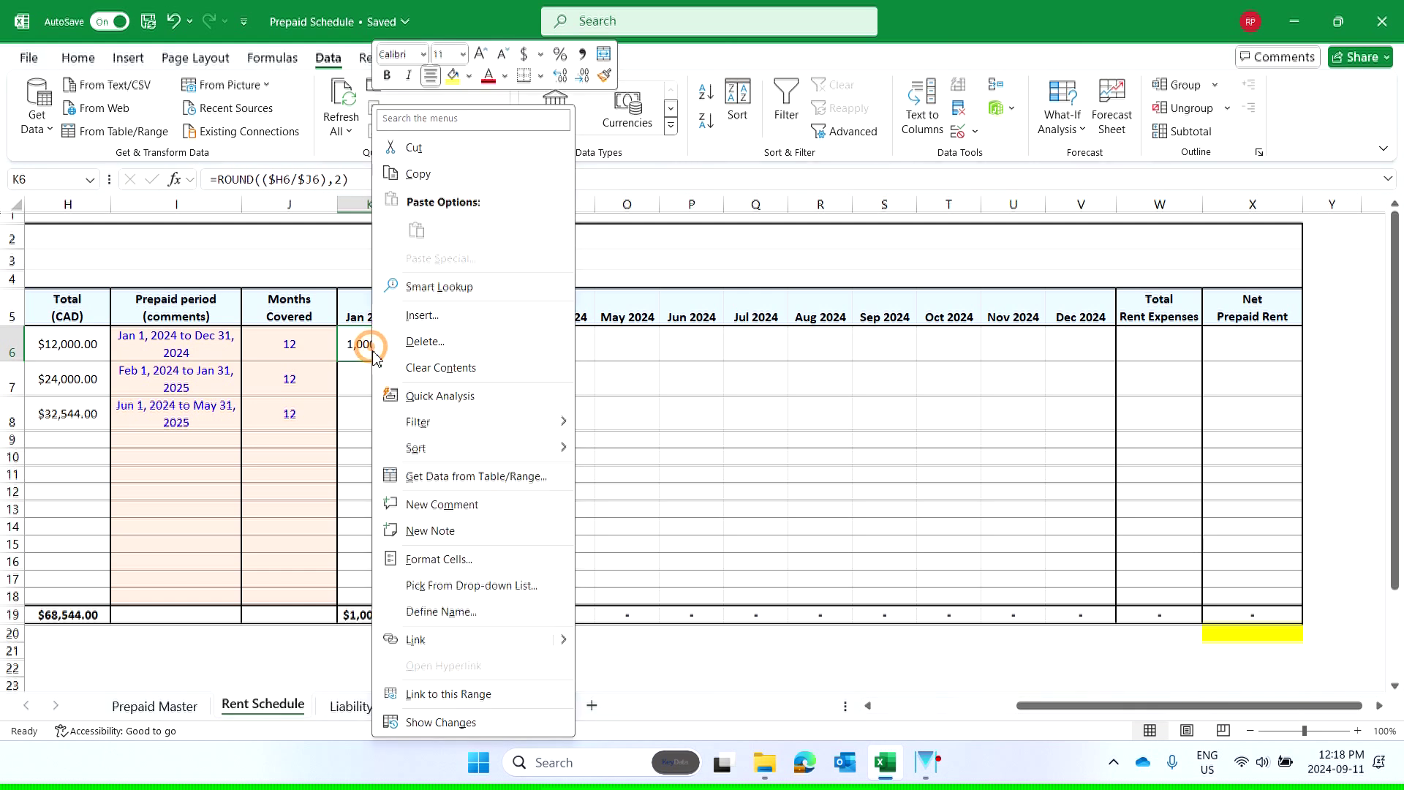
{"action": "left_click", "coordinate": [418, 173]}
{"action": "left_click_drag", "start_coordinate": [448, 351], "coordinate": [1069, 349]}
{"action": "right_click", "coordinate": [1069, 350]}
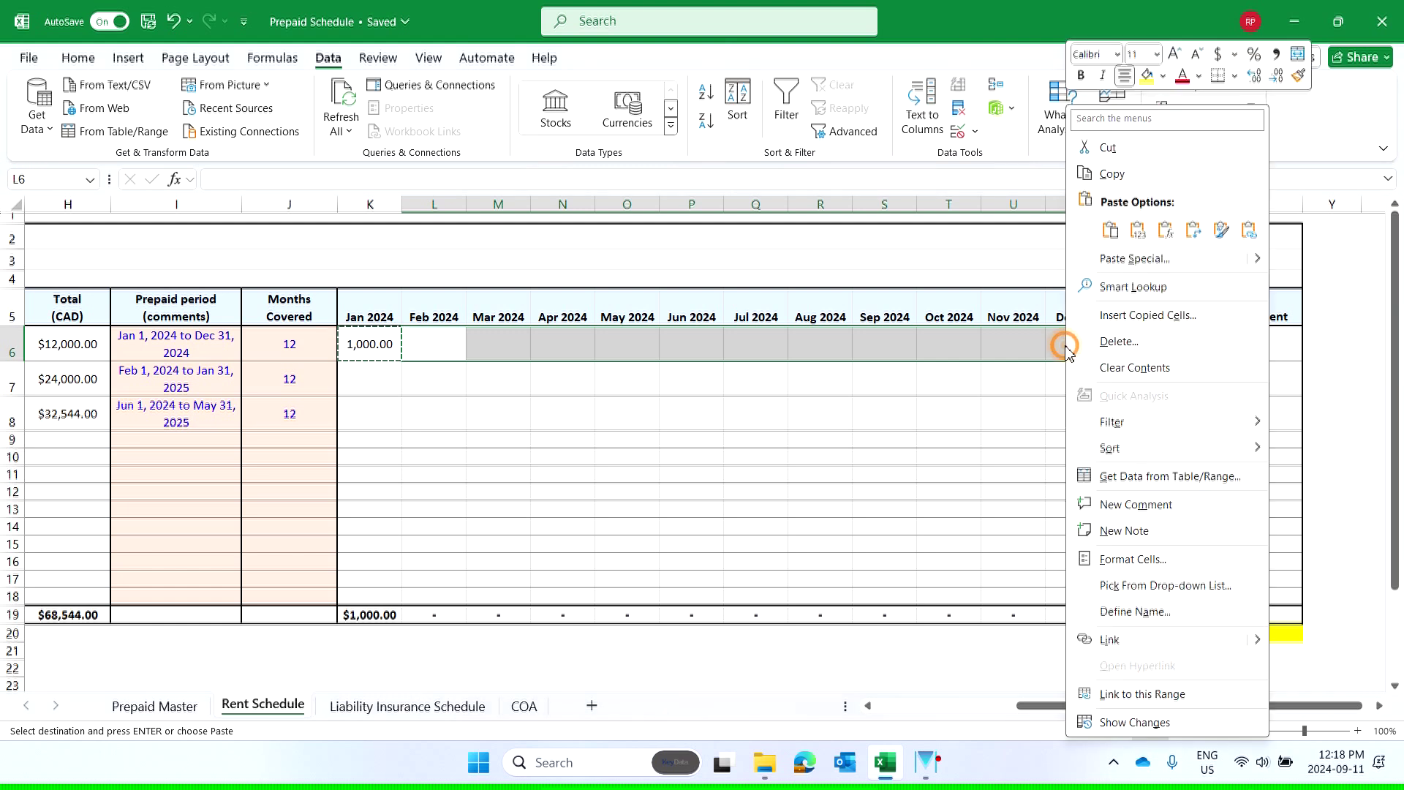
{"action": "left_click", "coordinate": [1166, 230]}
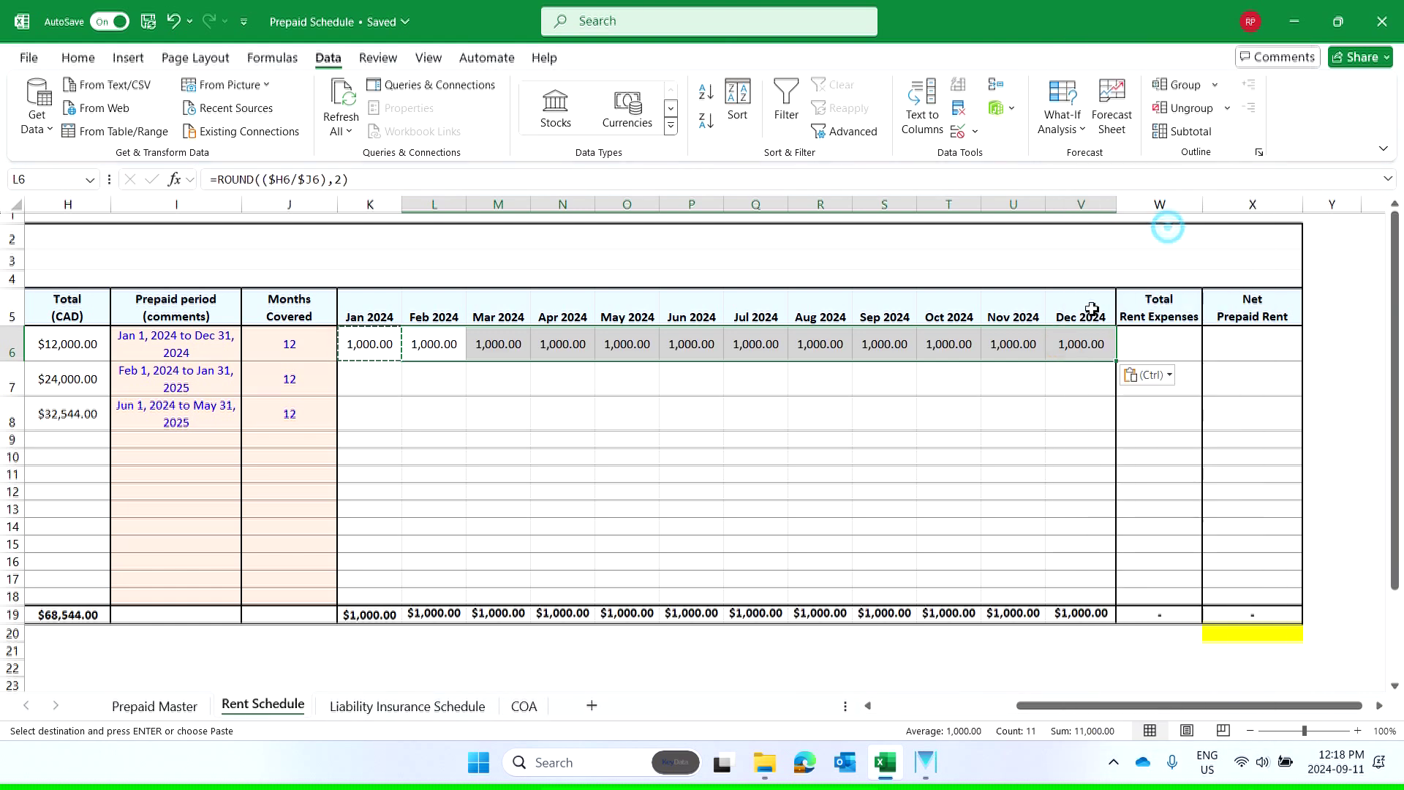
{"action": "left_click", "coordinate": [727, 415]}
- Check the Feb–Dec 2024 amounts and select Toronto's Total Rent Expenses cell W6
{"action": "left_click", "coordinate": [395, 346]}
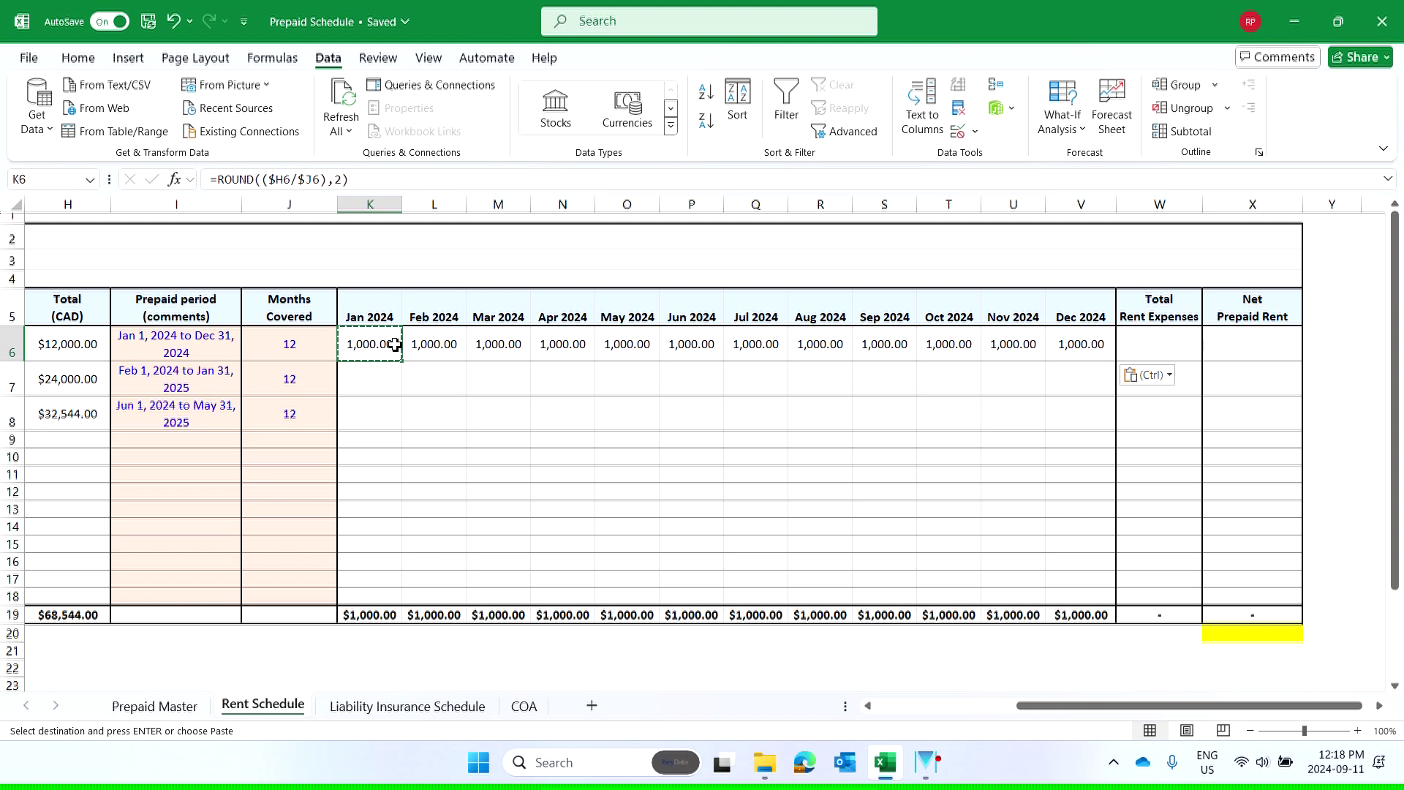
{"action": "left_click_drag", "start_coordinate": [426, 344], "coordinate": [1086, 348]}
{"action": "left_click", "coordinate": [1170, 348]}
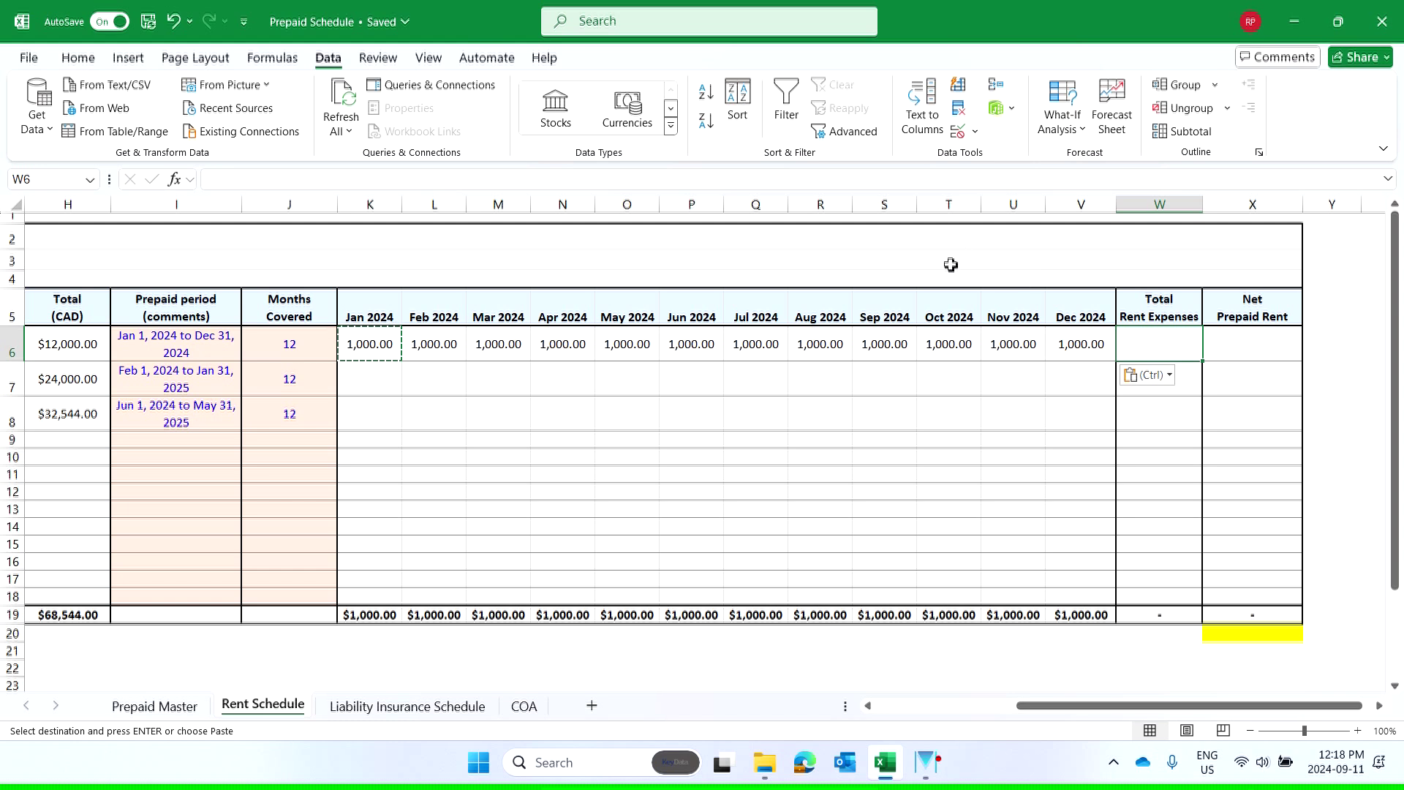
{"action": "left_click", "coordinate": [77, 57]}
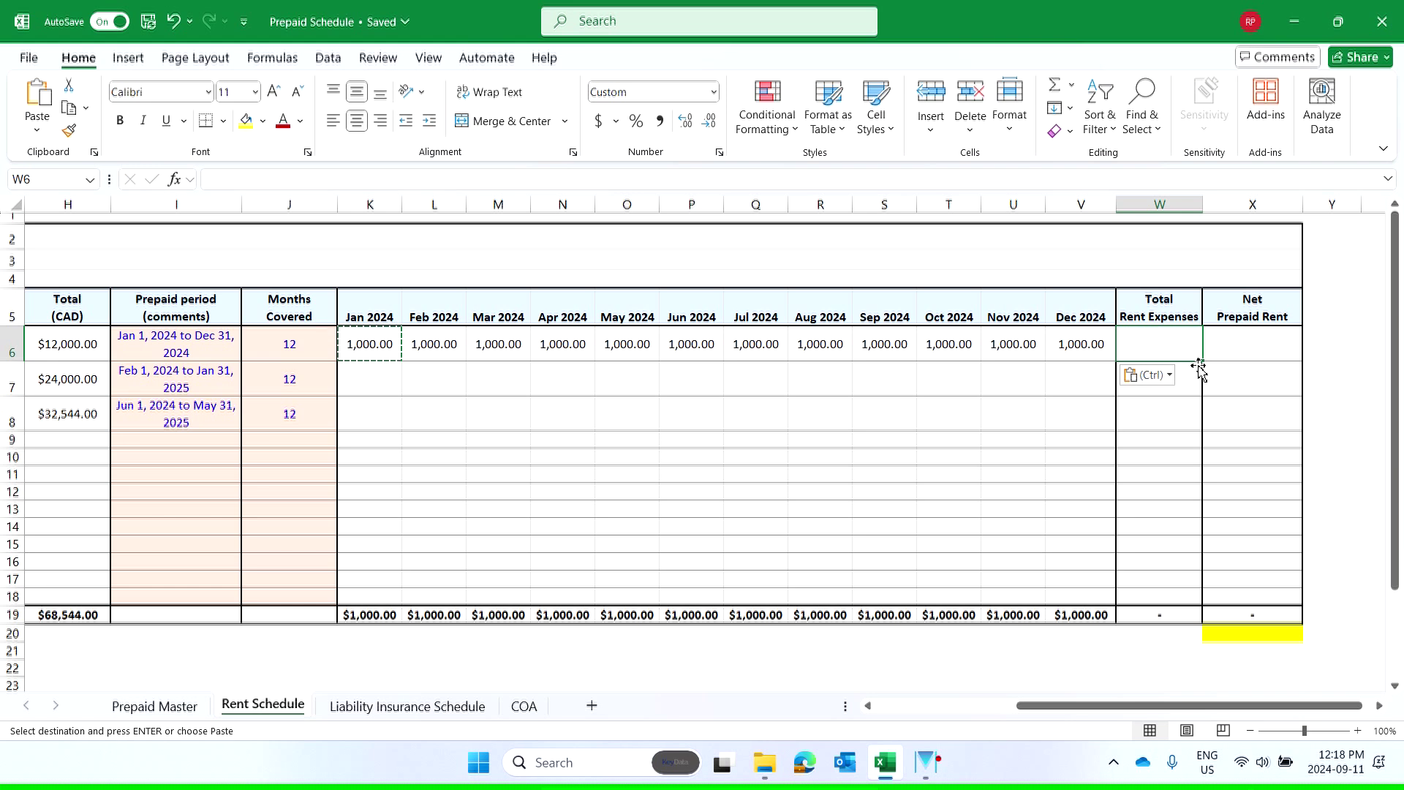
- Sum K6:V6 in W6 so Toronto's Total Rent Expenses reads 12,000.00
{"action": "key", "text": "alt+equal"}
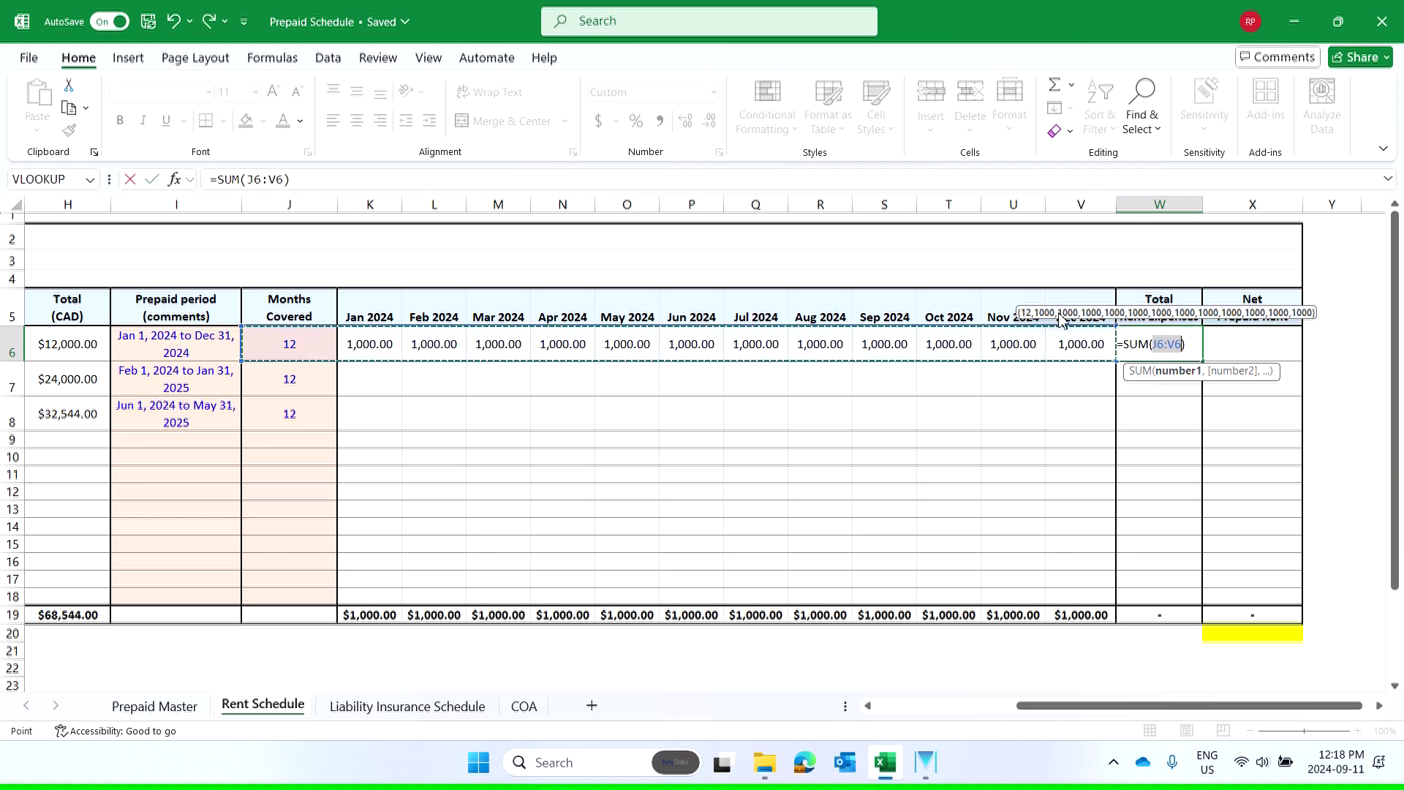
{"action": "left_click_drag", "start_coordinate": [246, 360], "coordinate": [341, 361]}
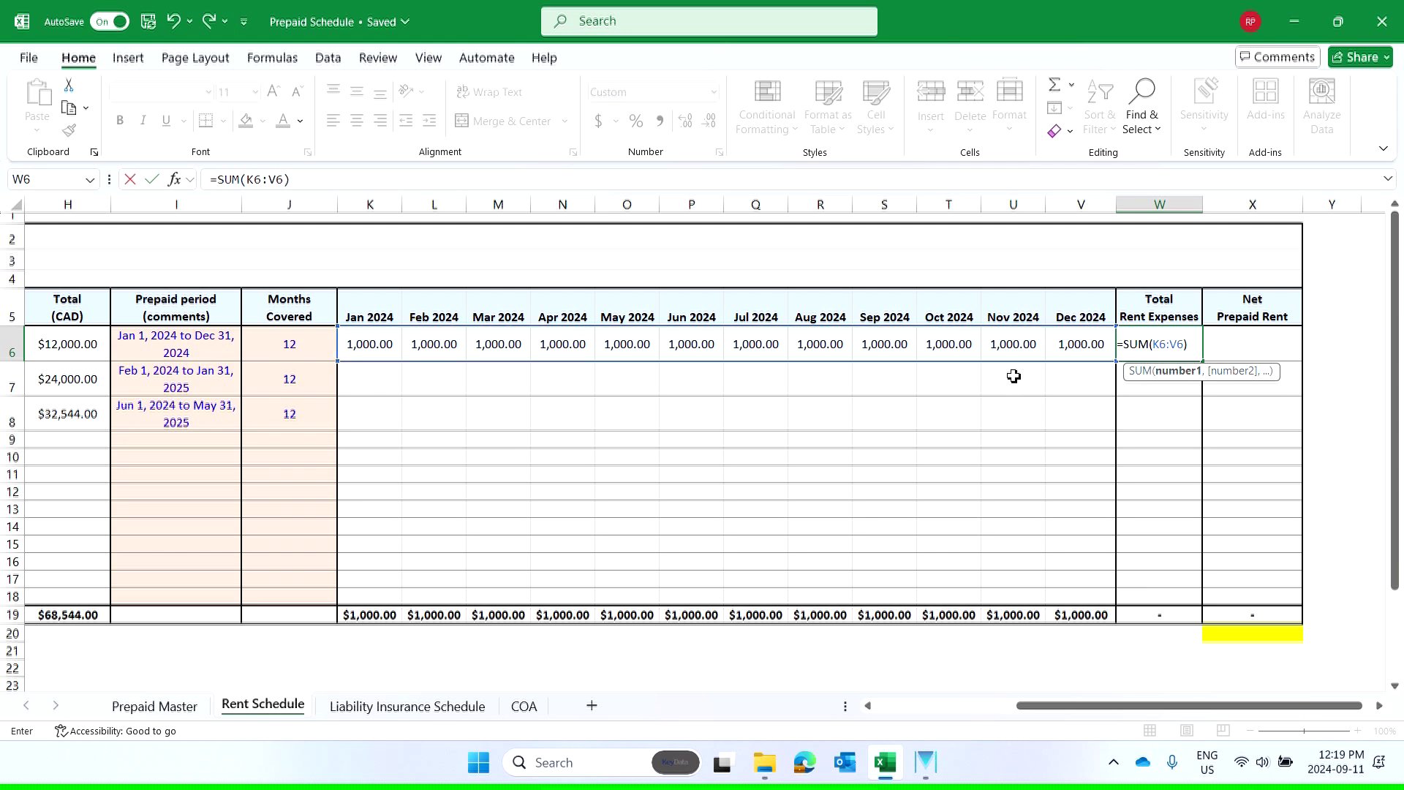
{"action": "key", "text": "Return"}
- Enter =H6-W6 in X6 so Toronto's Net Prepaid Rent shows zero
{"action": "left_click", "coordinate": [1243, 353]}
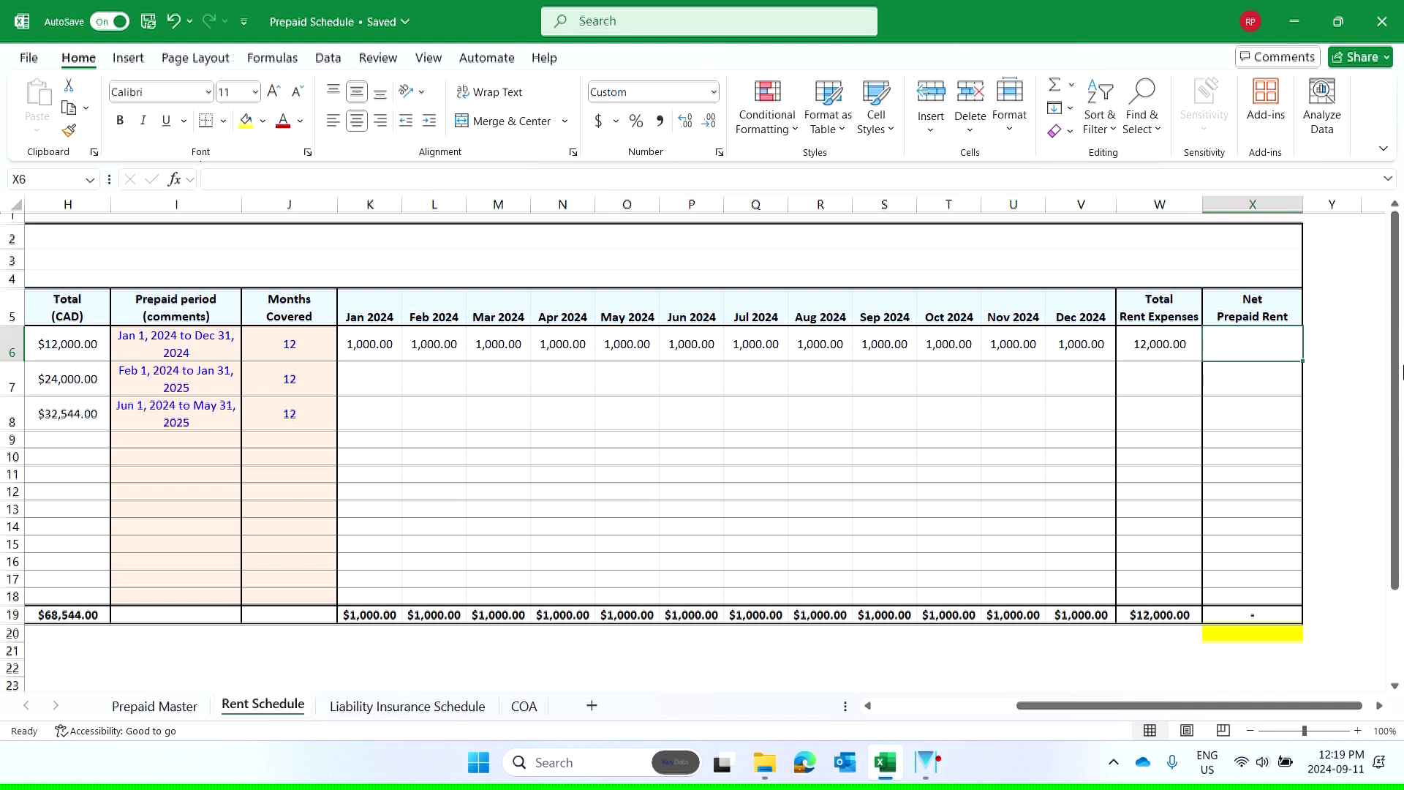
{"action": "type", "text": "="}
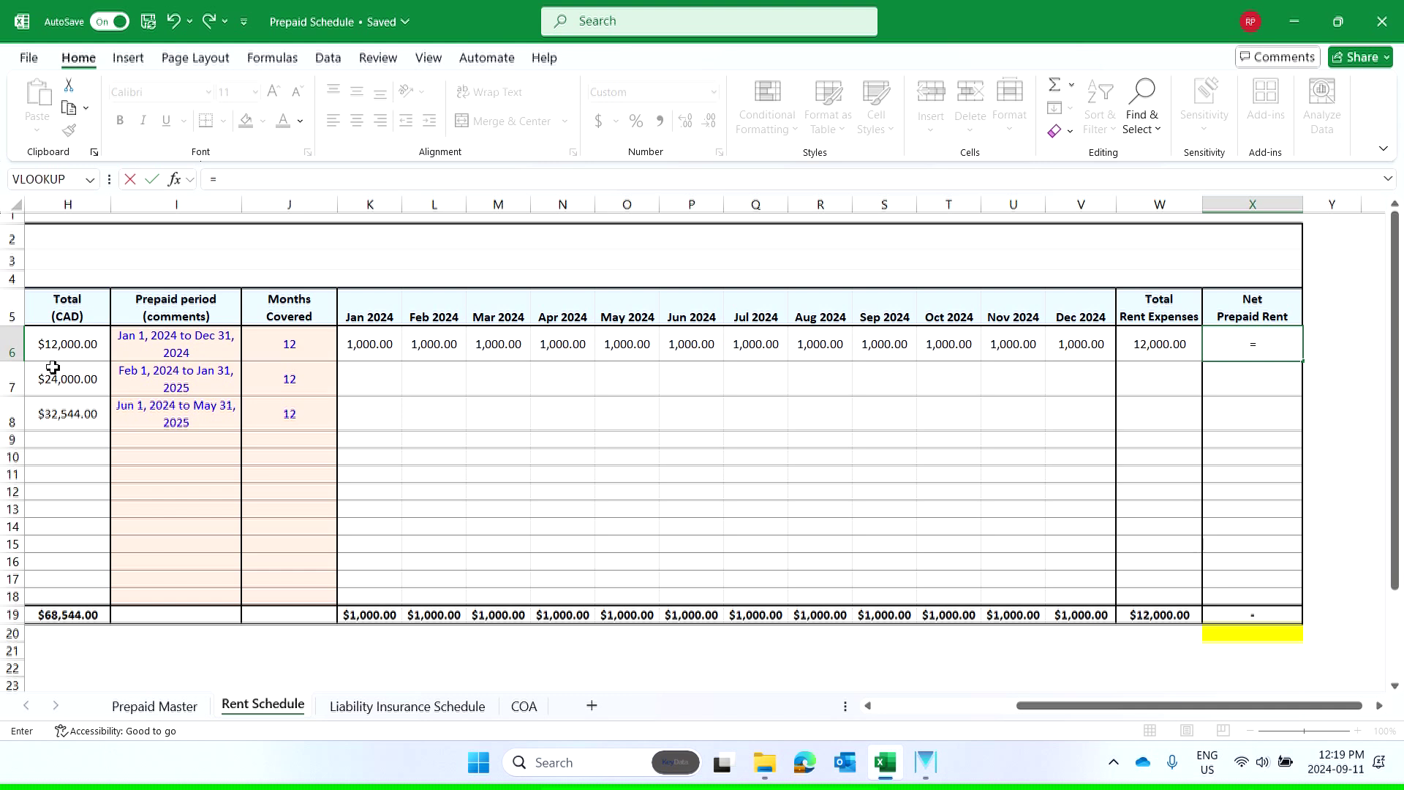
{"action": "left_click", "coordinate": [61, 353]}
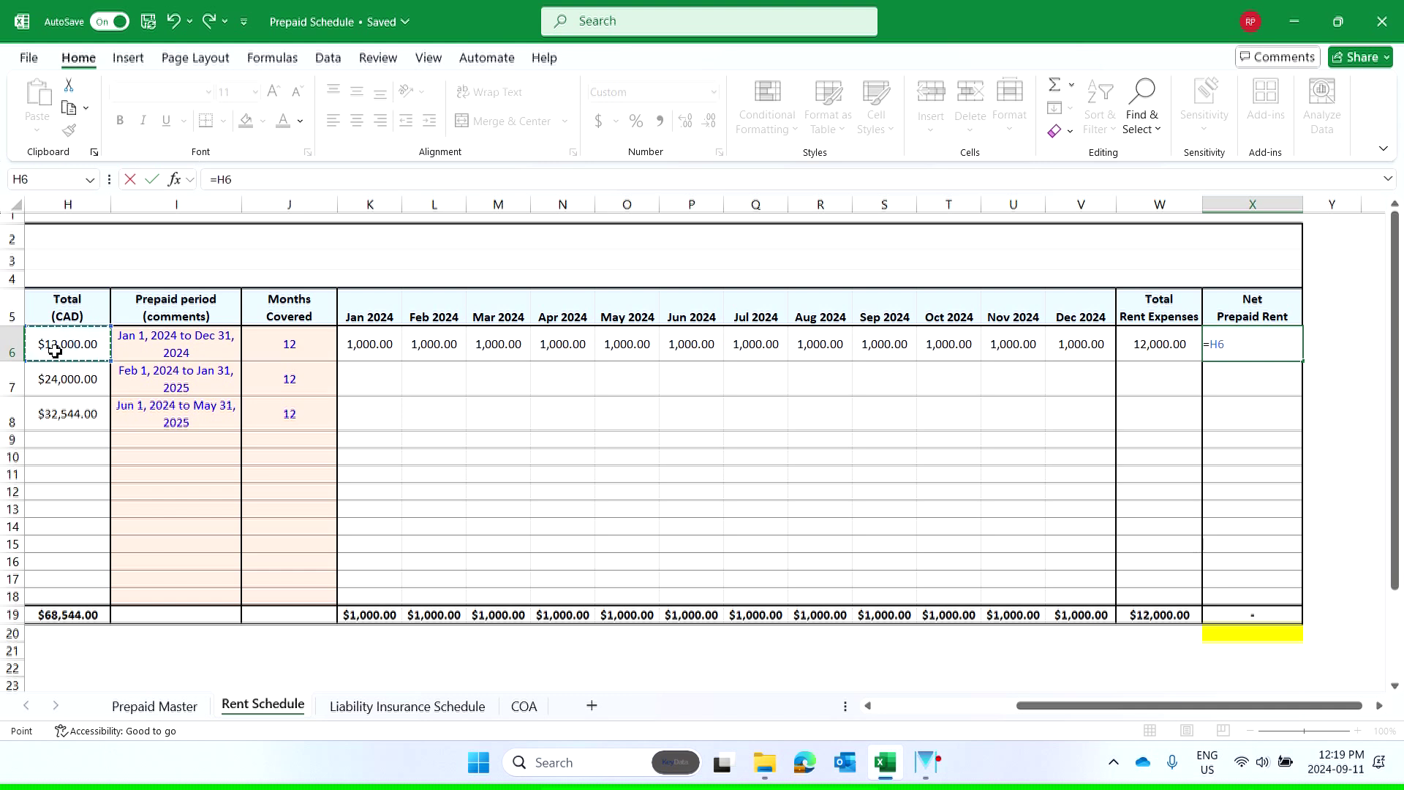
{"action": "type", "text": "-"}
{"action": "left_click", "coordinate": [1160, 353]}
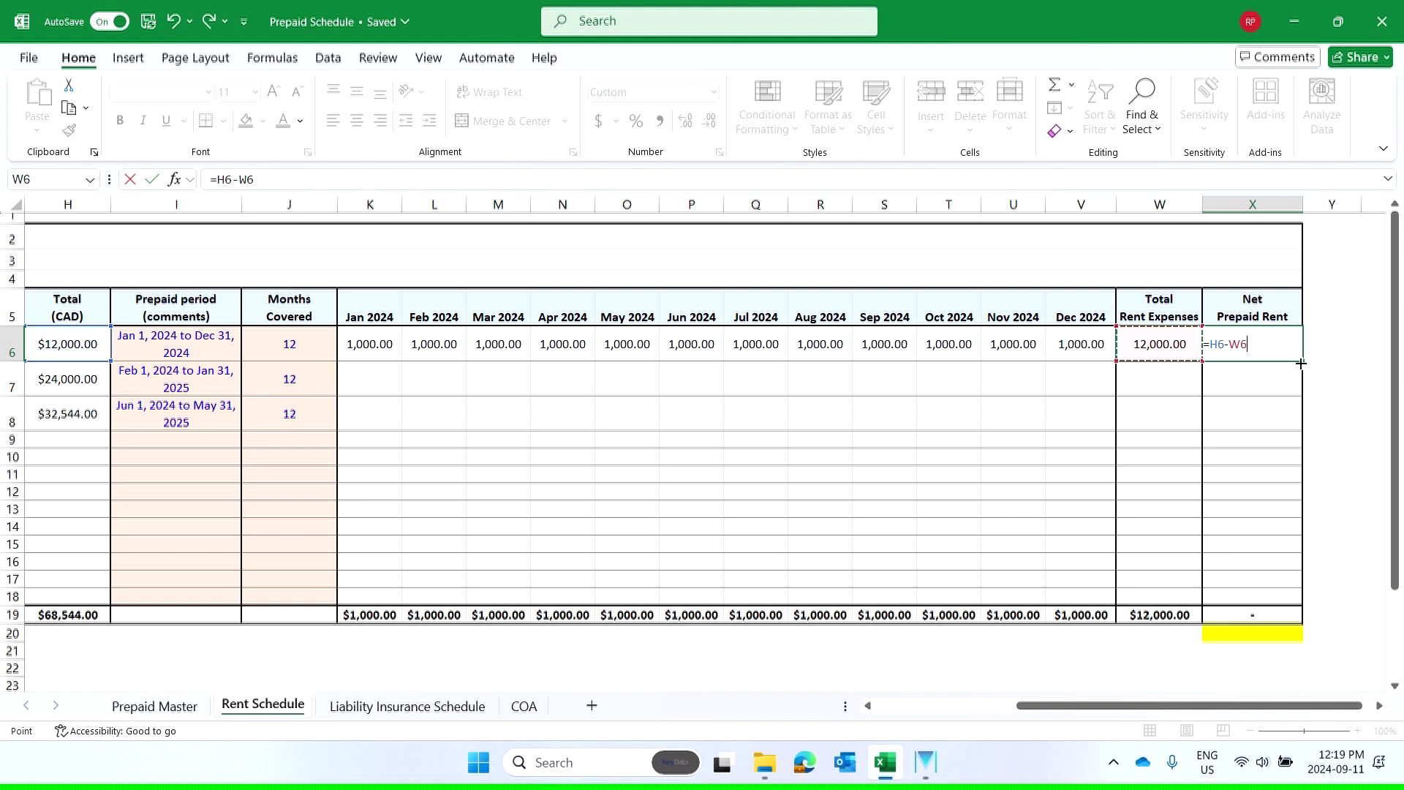
{"action": "key", "text": "Return"}
{"action": "left_click", "coordinate": [1259, 352]}
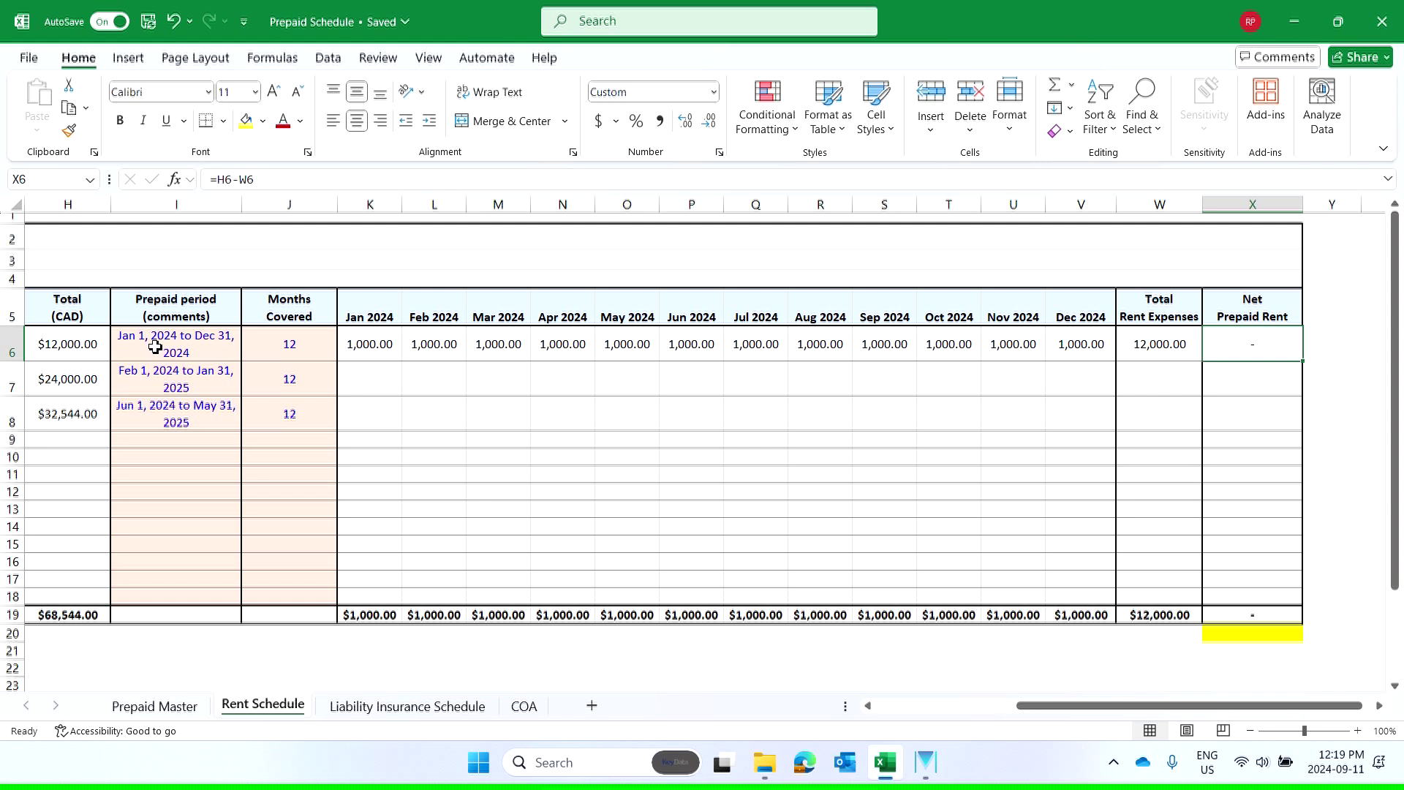
- Copy Toronto's K6:X6 formulas into rows 7–8, giving Montreal 2,000.00 and Chicago 2,712.00 monthly
{"action": "left_click_drag", "start_coordinate": [374, 348], "coordinate": [1236, 339]}
{"action": "right_click", "coordinate": [1232, 336]}
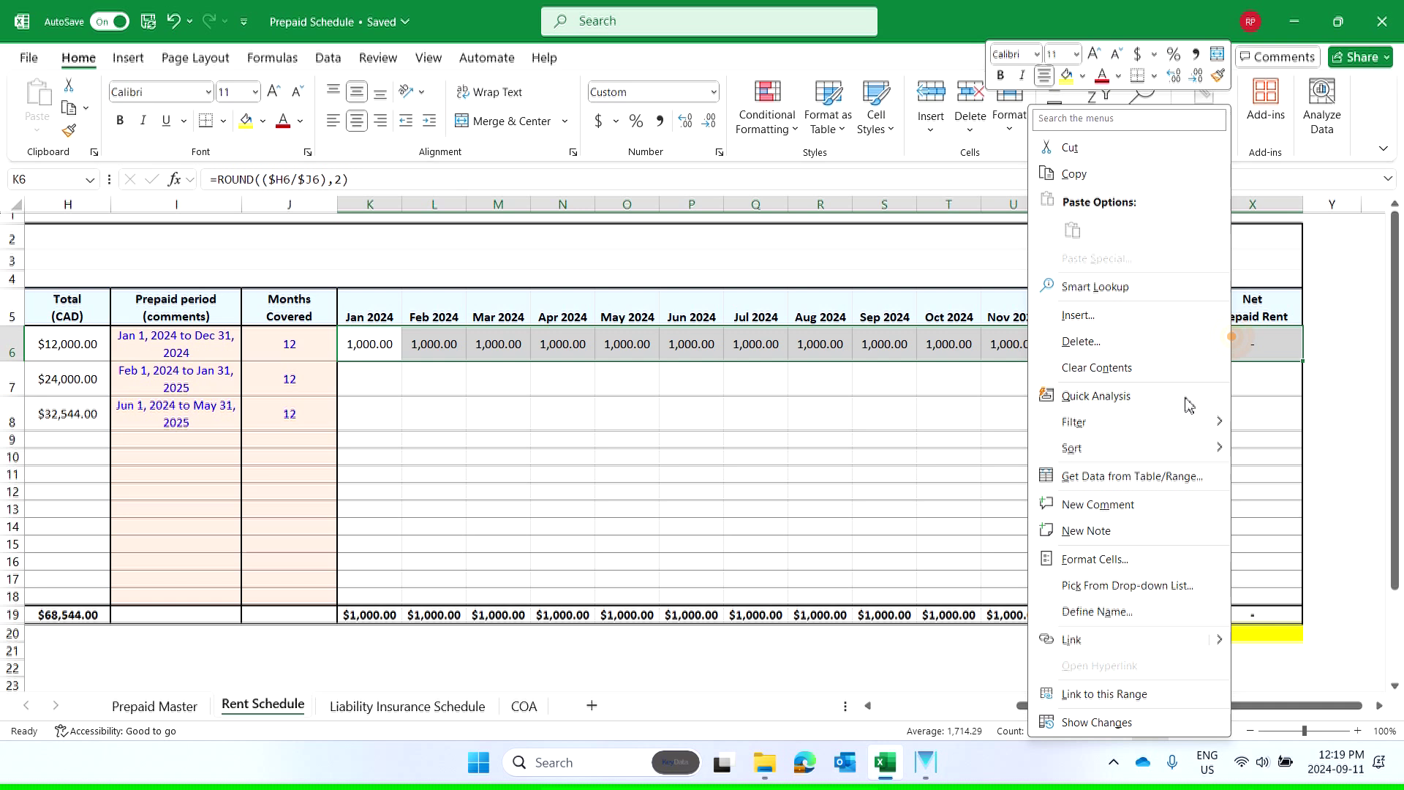
{"action": "left_click", "coordinate": [1111, 183]}
{"action": "left_click_drag", "start_coordinate": [386, 389], "coordinate": [1257, 414]}
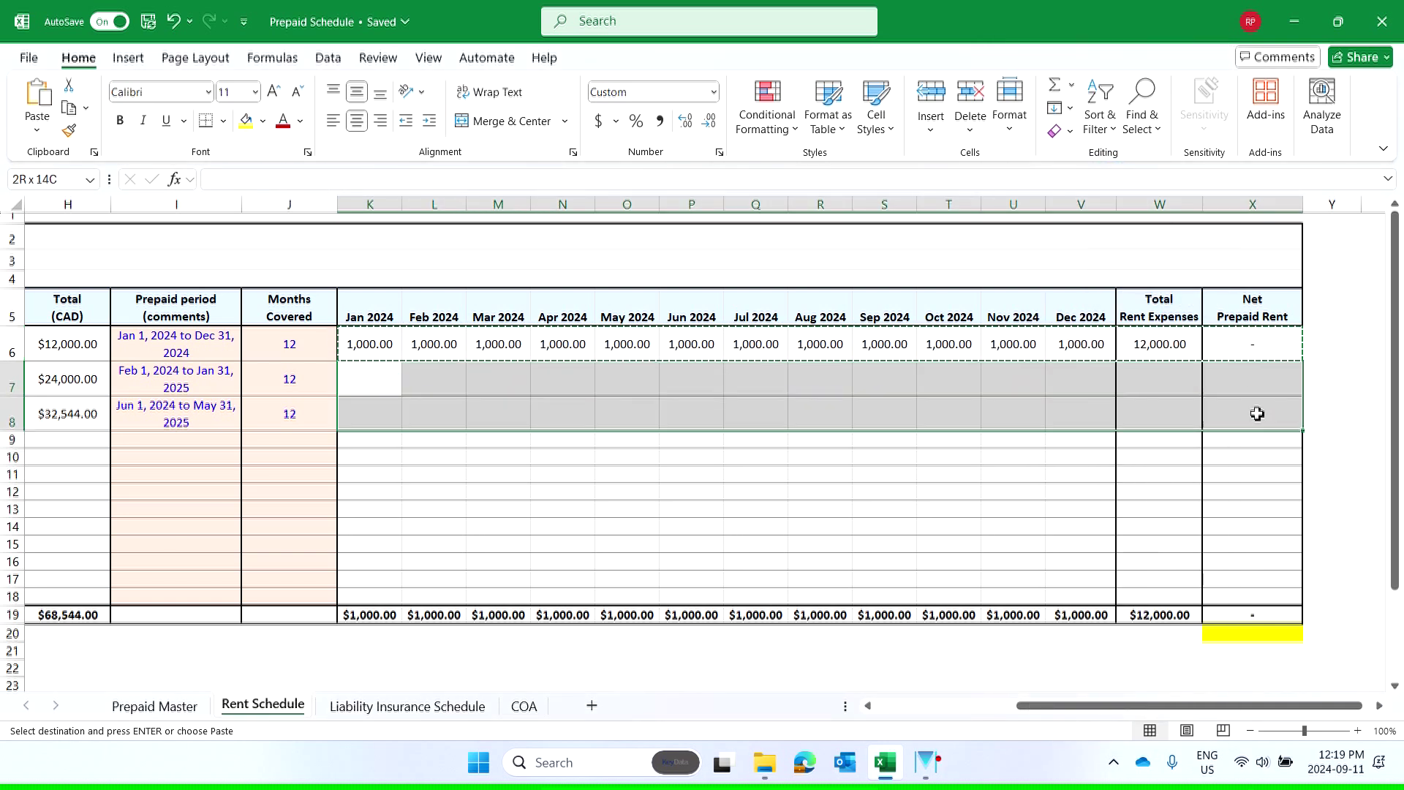
{"action": "right_click", "coordinate": [1258, 414]}
{"action": "left_click", "coordinate": [1148, 231]}
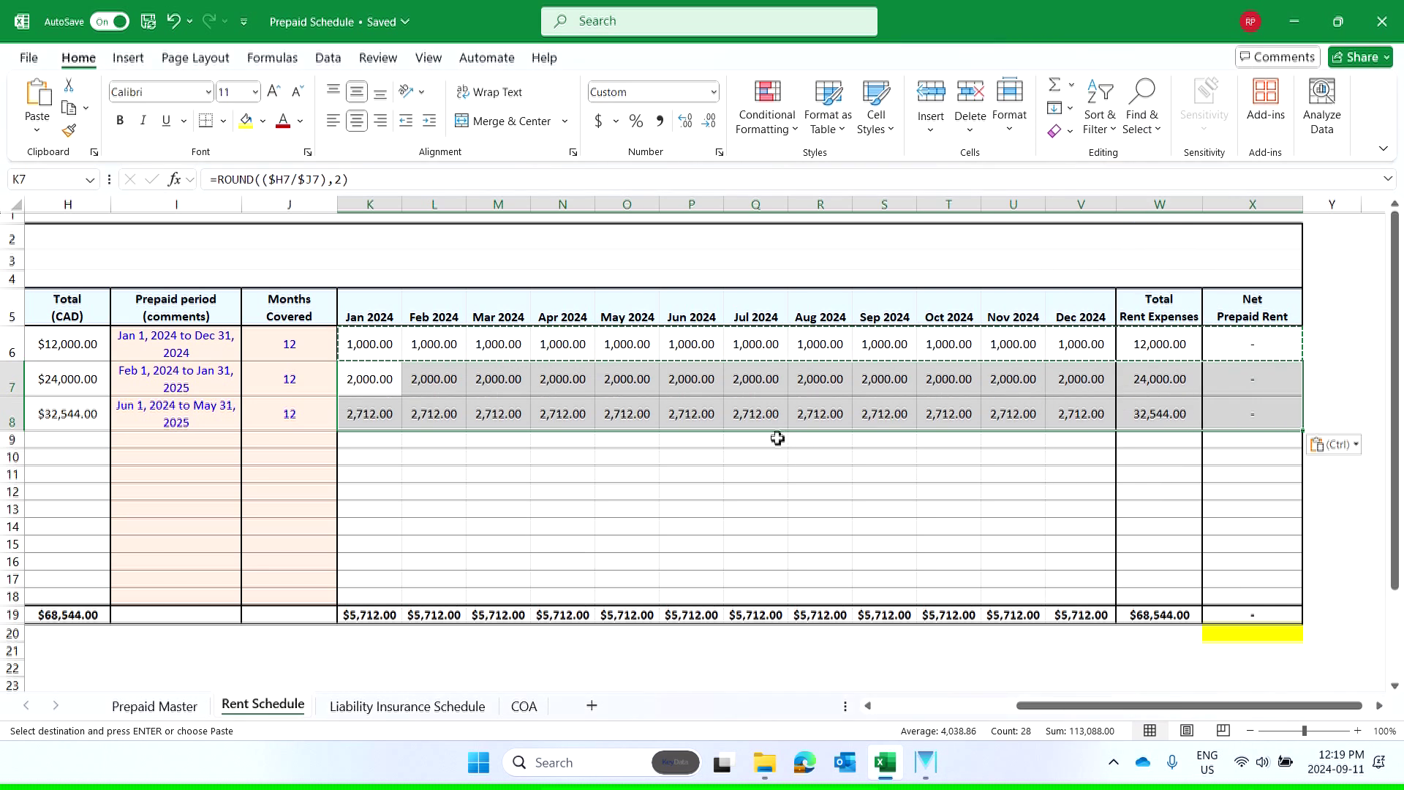
{"action": "left_click", "coordinate": [769, 459]}
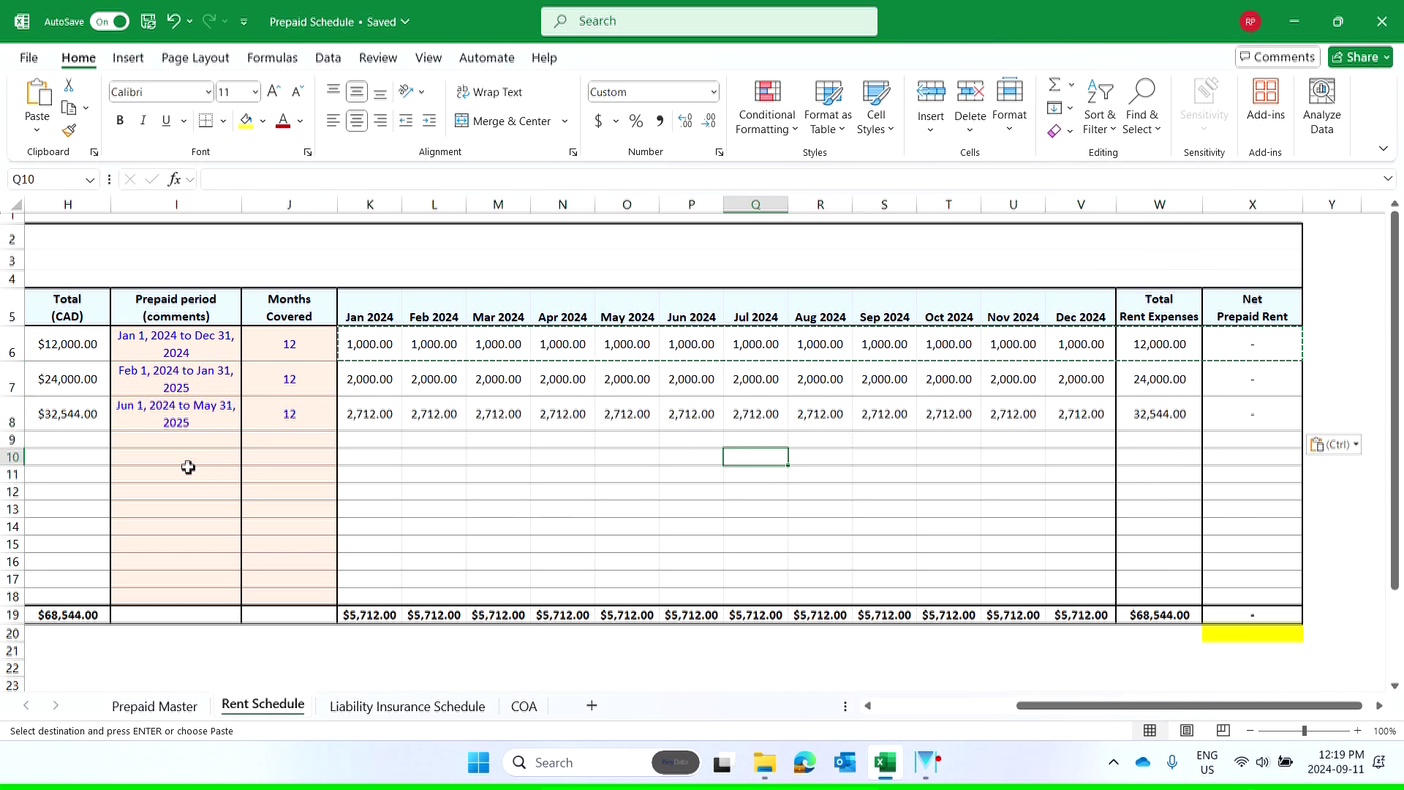
{"action": "left_click", "coordinate": [157, 414]}
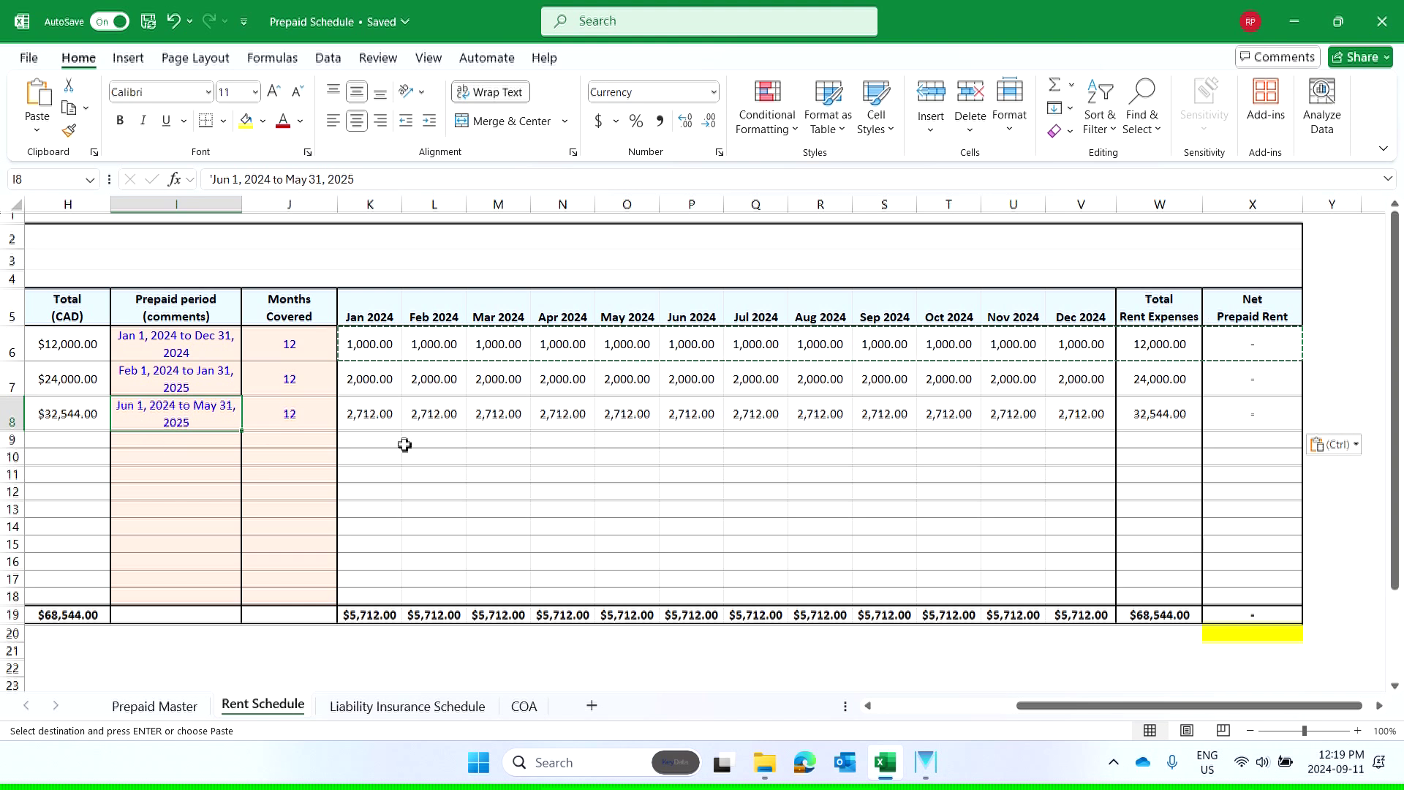
- Clear Chicago's Jan–May 2024 and Montreal's Jan 2024 amounts, leaving $15,560.00 net prepaid rent
{"action": "left_click", "coordinate": [366, 416]}
{"action": "left_click_drag", "start_coordinate": [370, 417], "coordinate": [603, 415]}
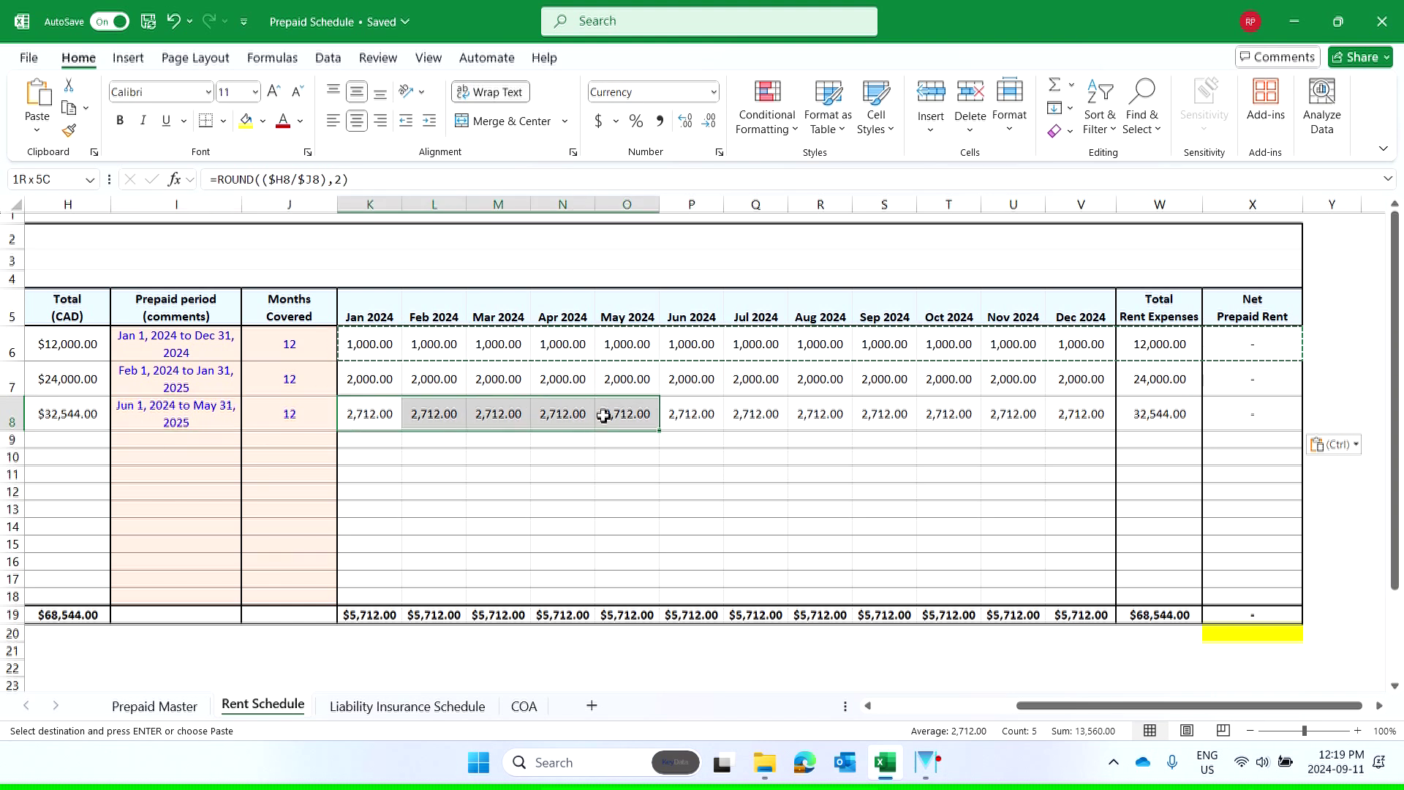
{"action": "key", "text": "Delete"}
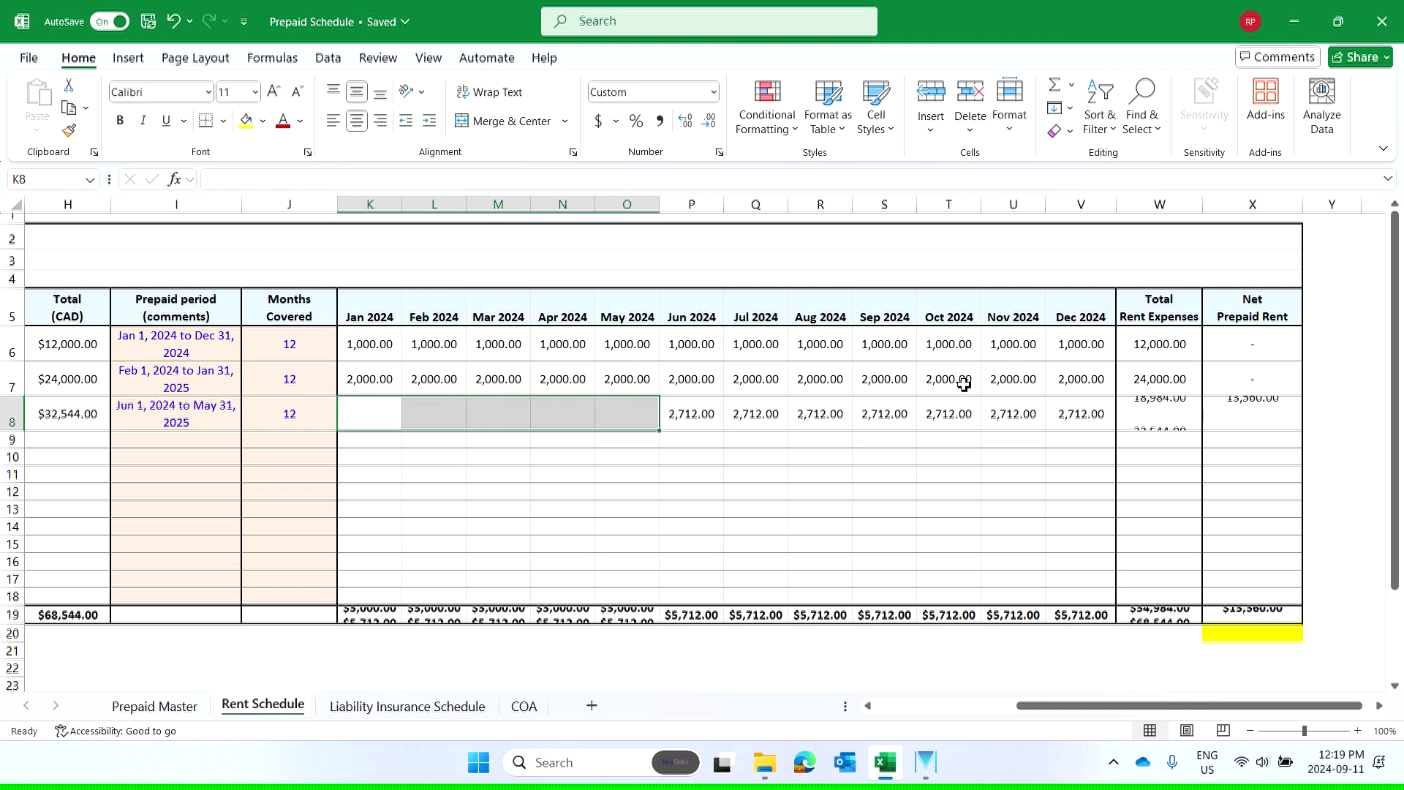
{"action": "left_click", "coordinate": [1253, 416]}
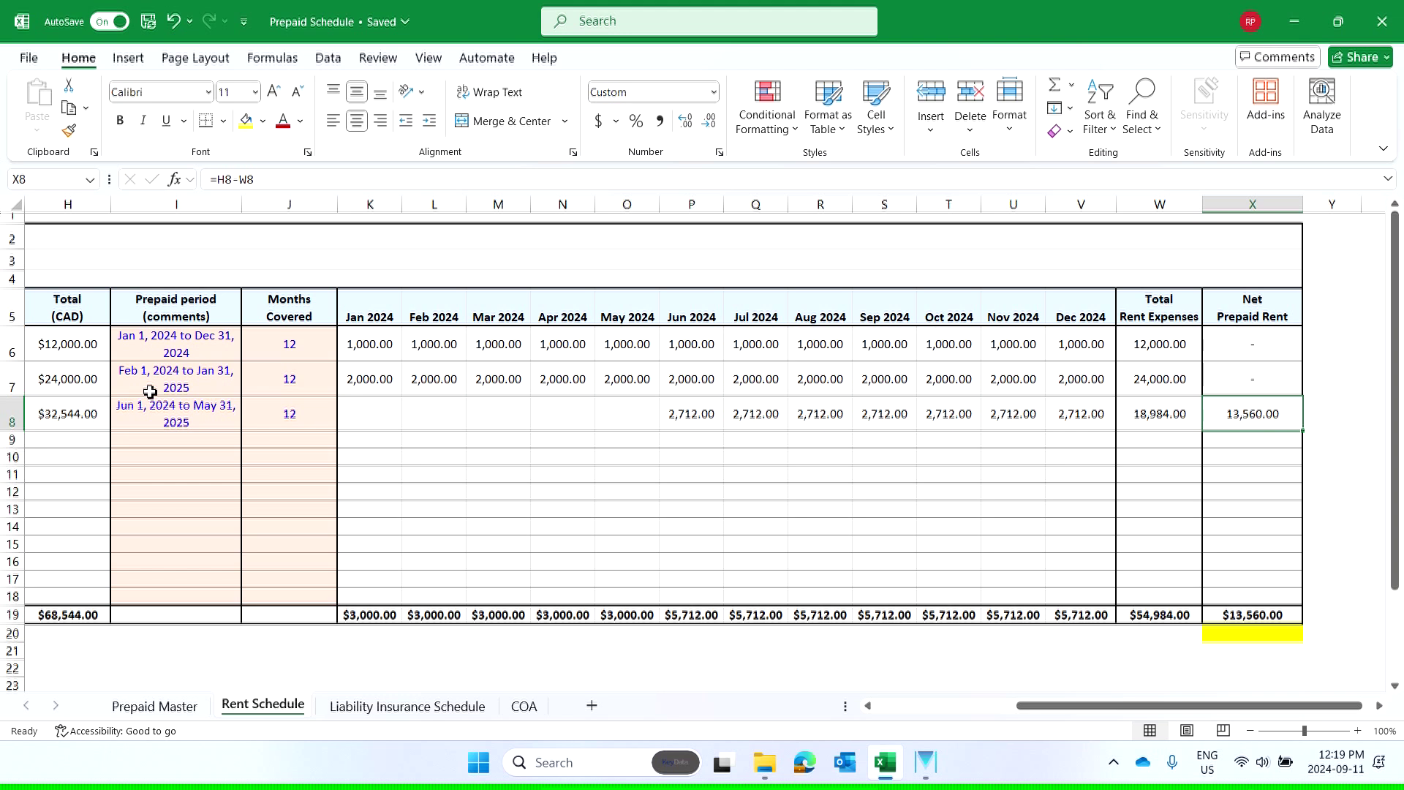
{"action": "left_click", "coordinate": [364, 381]}
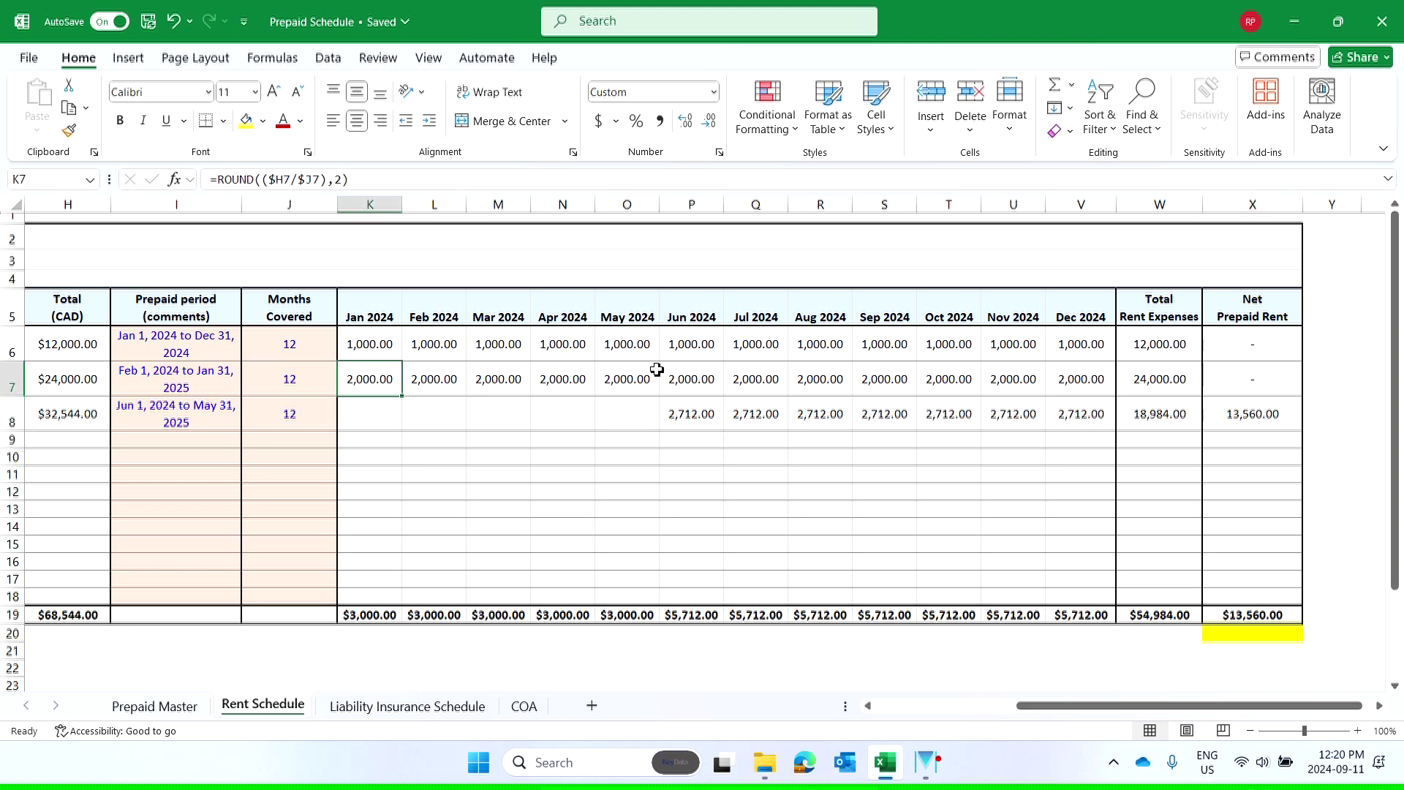
{"action": "key", "text": "Delete"}
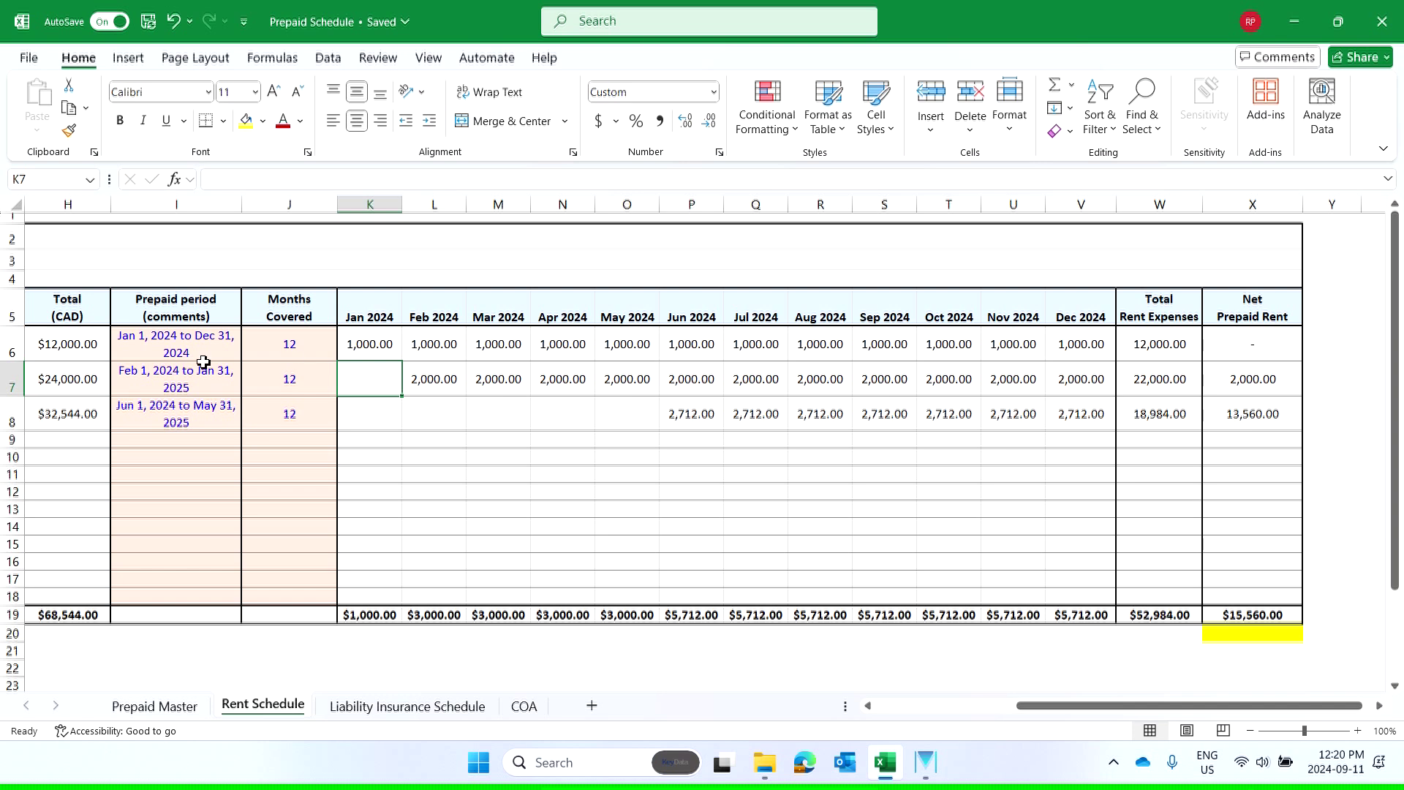
{"action": "left_click", "coordinate": [1247, 379]}
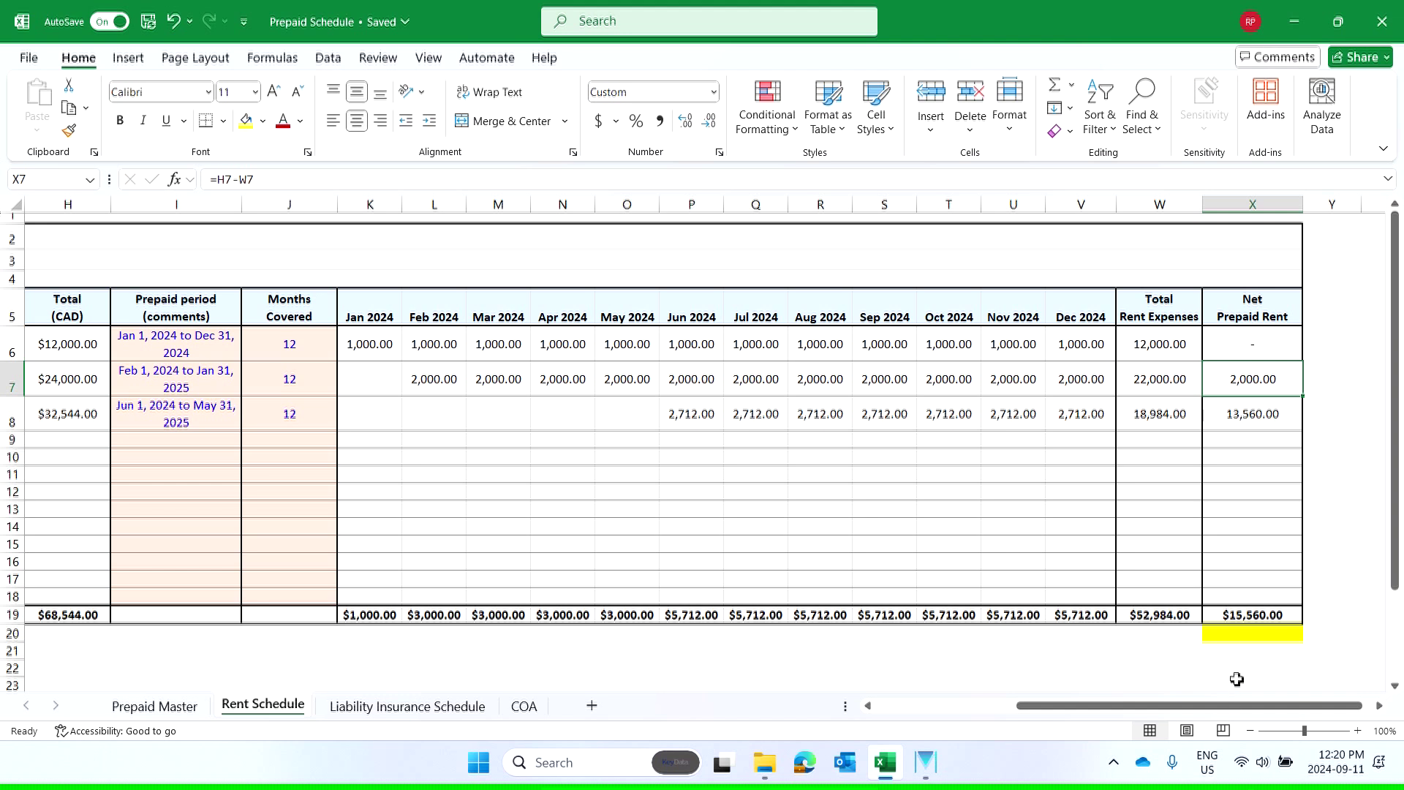
{"action": "left_click", "coordinate": [1249, 636]}
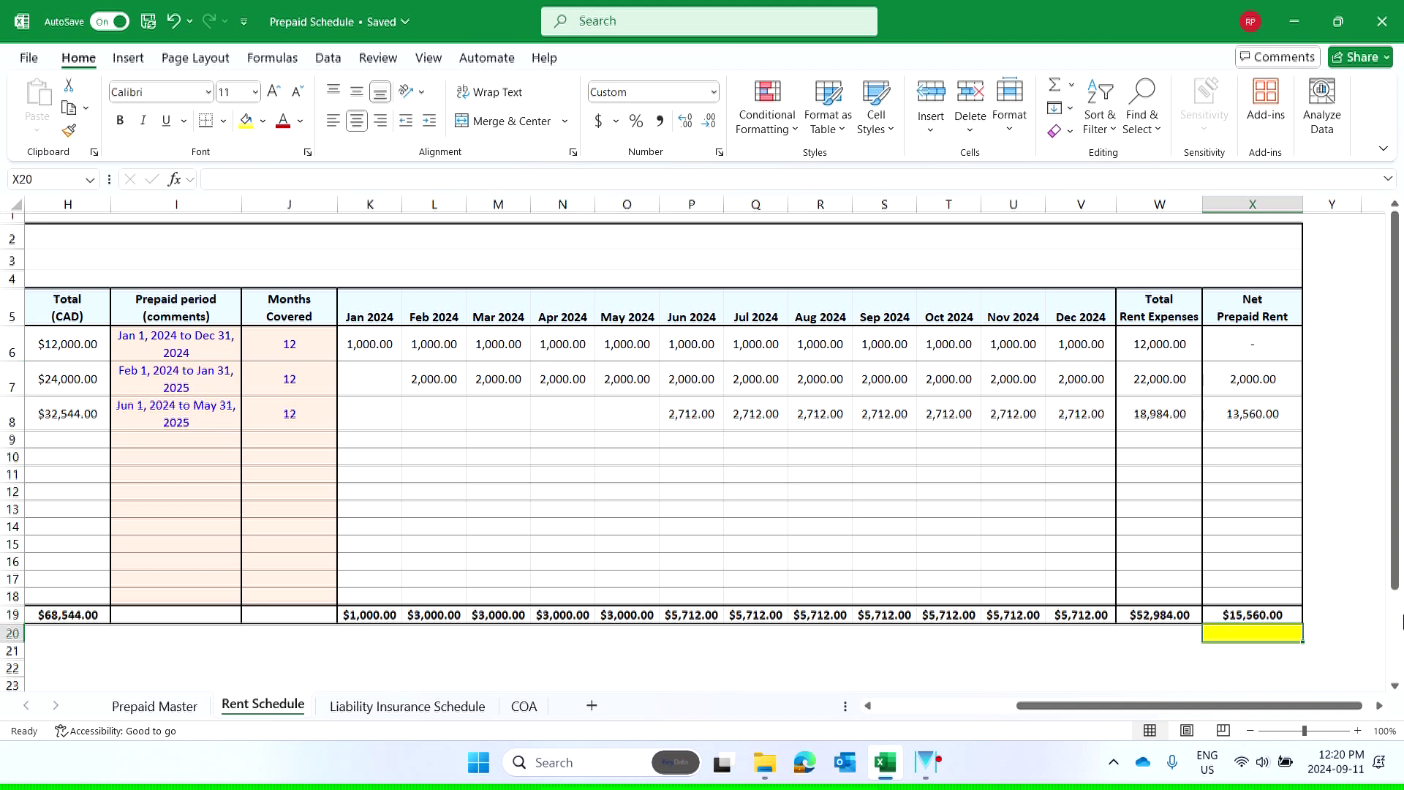
- Enter the check formula =H19-SUM(K19:V19)-X19 in X20, which shows zero
{"action": "type", "text": "="}
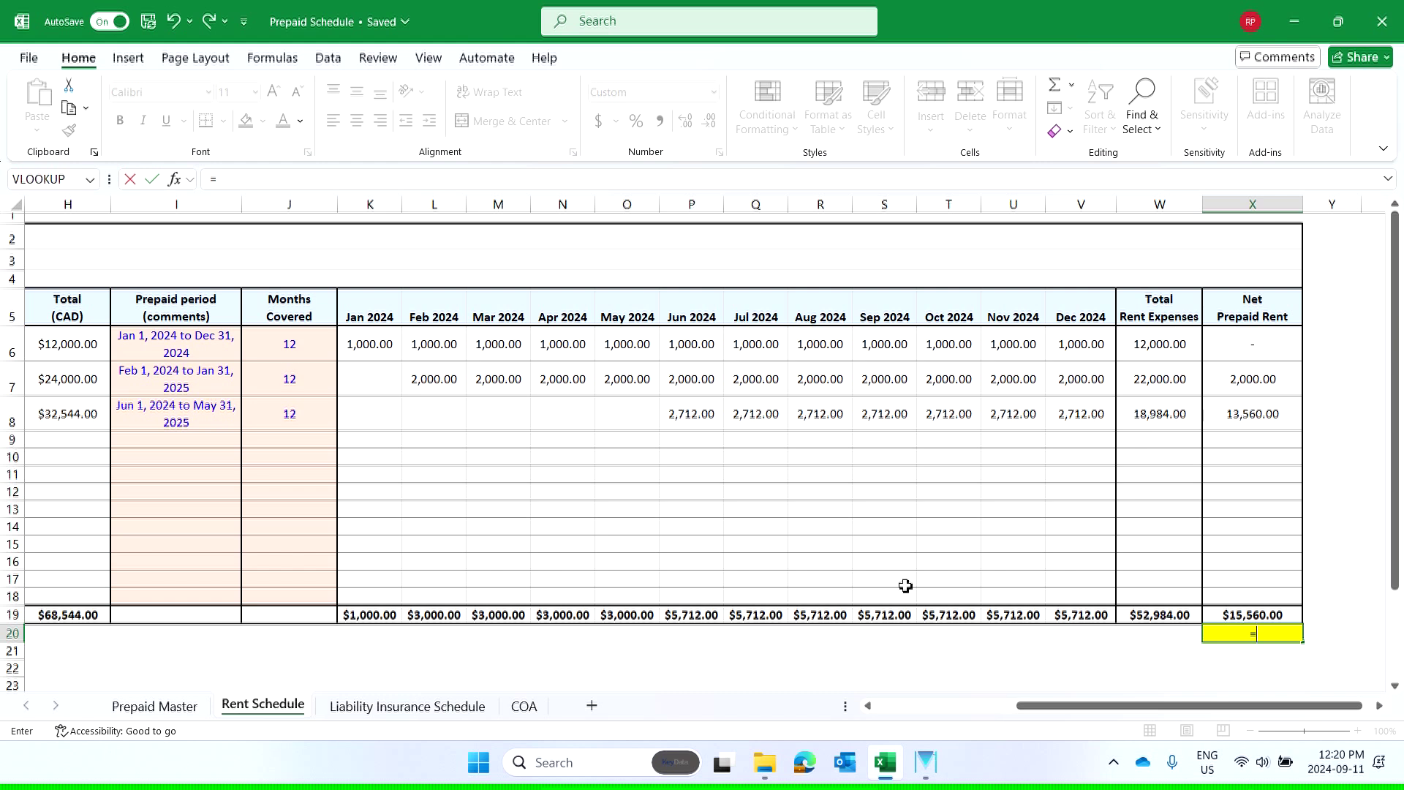
{"action": "left_click", "coordinate": [90, 616]}
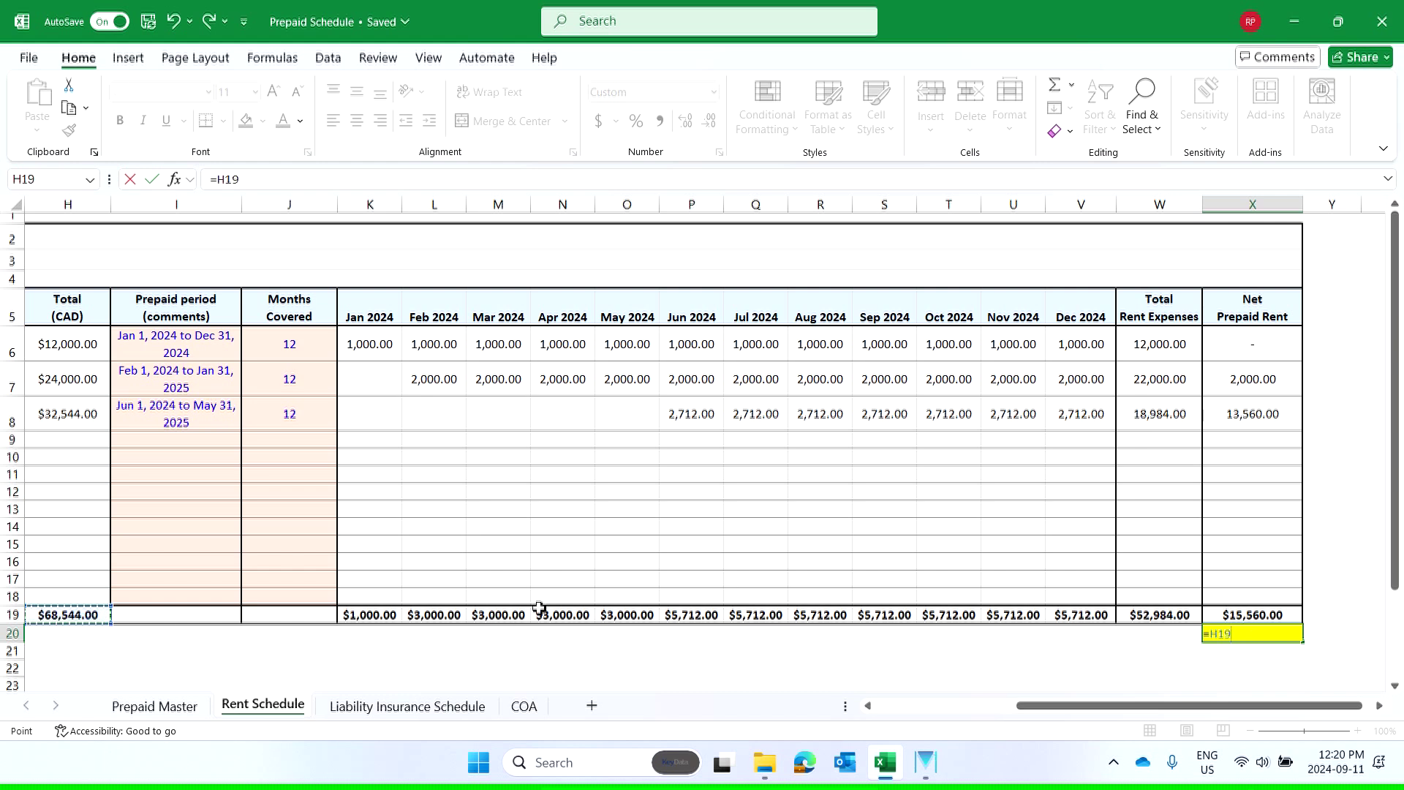
{"action": "type", "text": "-sum"}
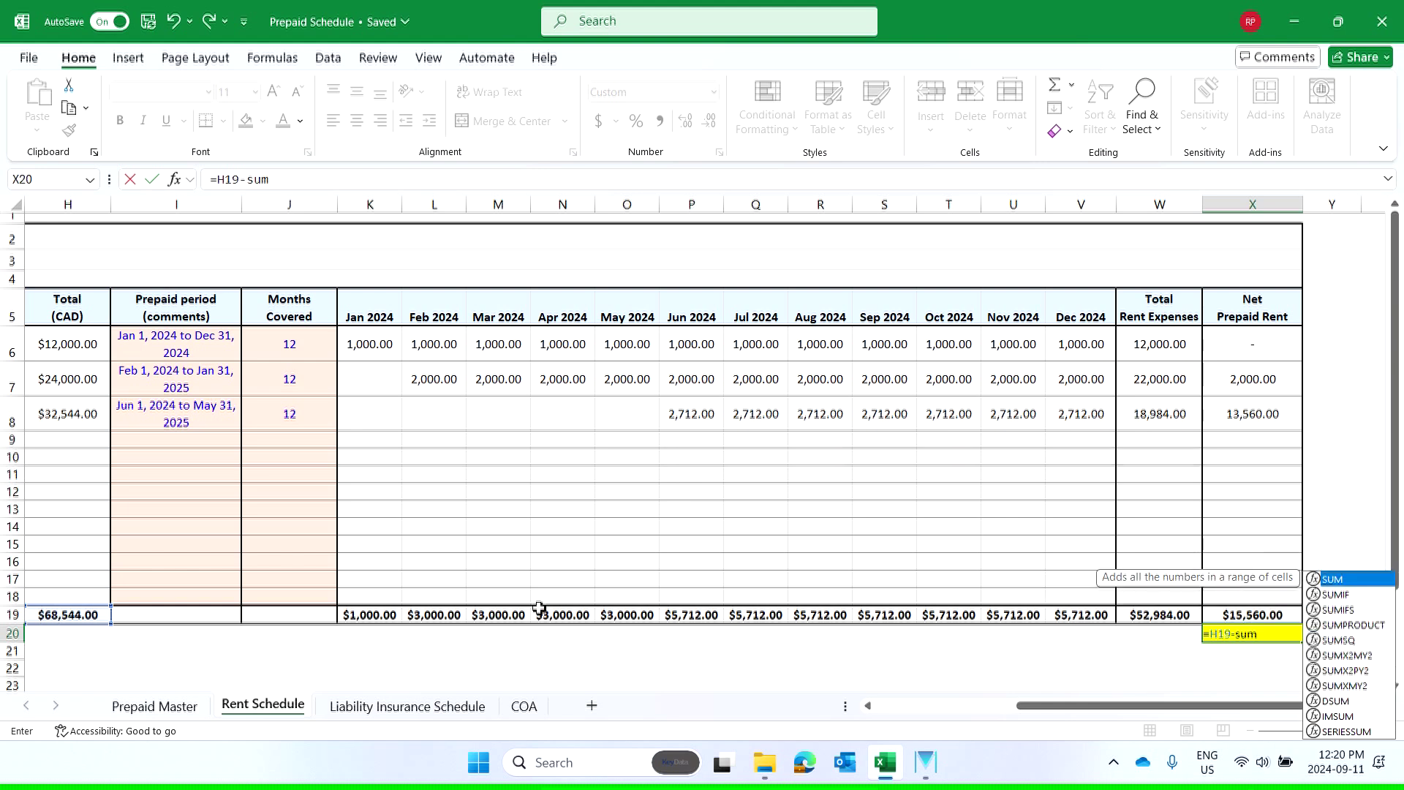
{"action": "type", "text": "("}
{"action": "left_click", "coordinate": [364, 618]}
{"action": "left_click_drag", "start_coordinate": [363, 618], "coordinate": [1013, 618]}
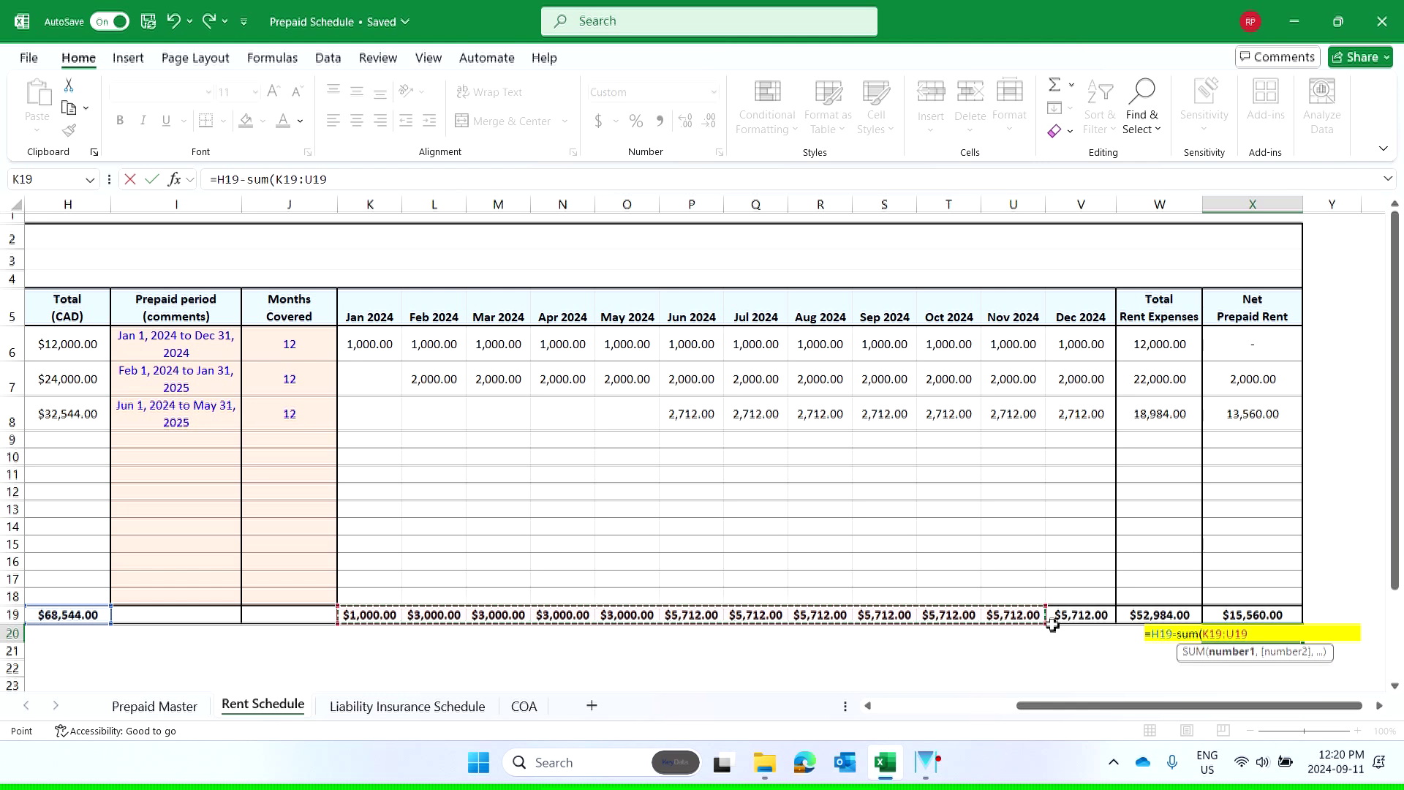
{"action": "left_click_drag", "start_coordinate": [1050, 627], "coordinate": [1116, 627]}
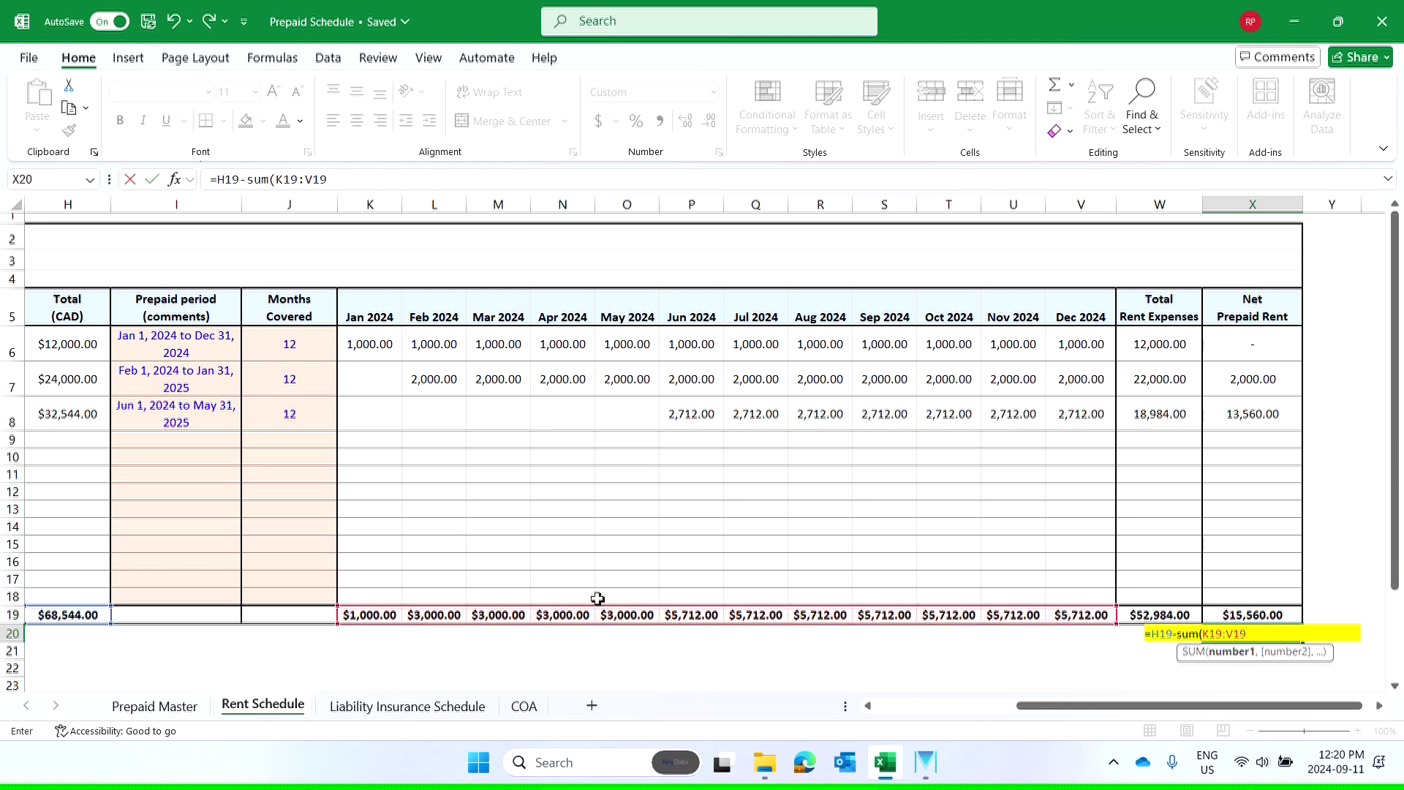
{"action": "type", "text": ")-"}
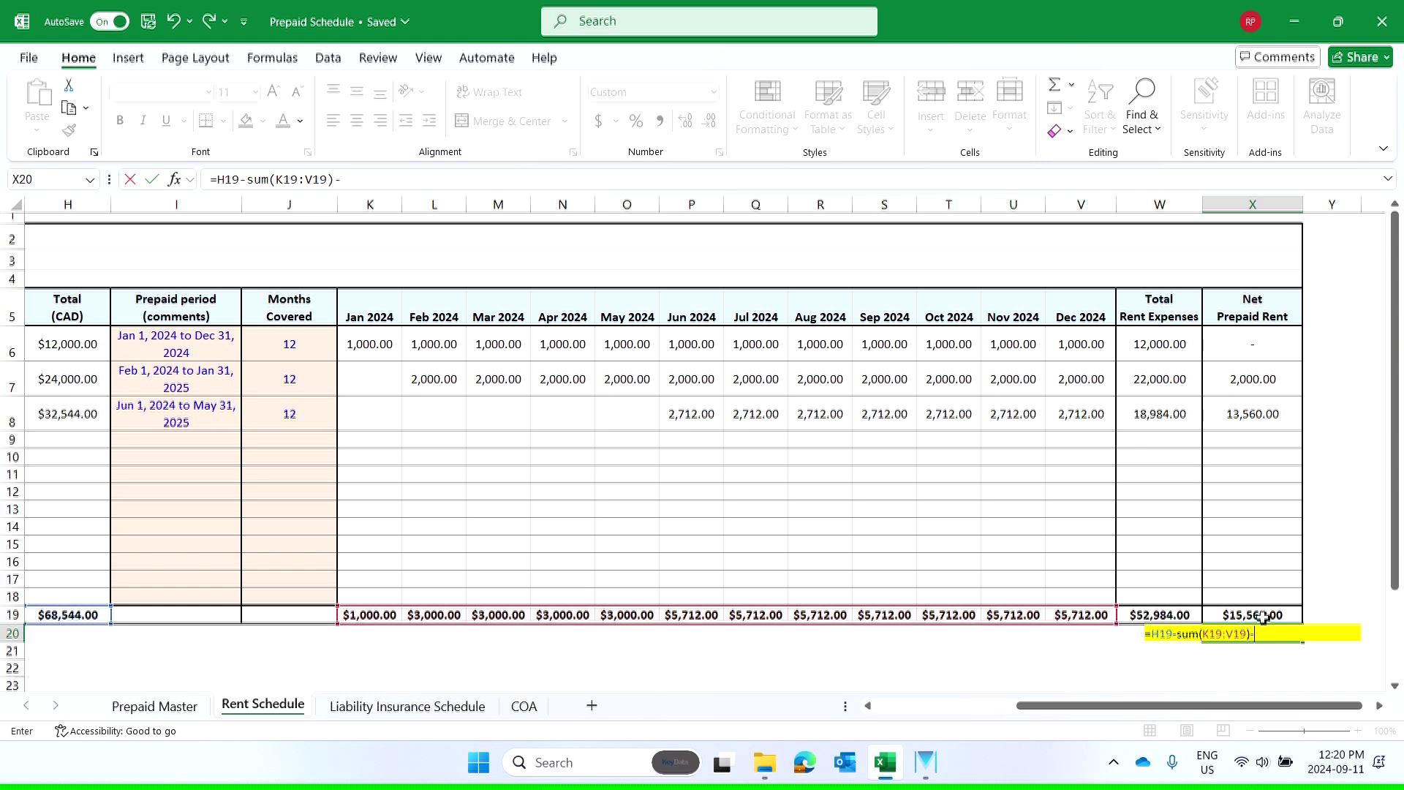
{"action": "left_click", "coordinate": [1255, 615]}
{"action": "key", "text": "Return"}
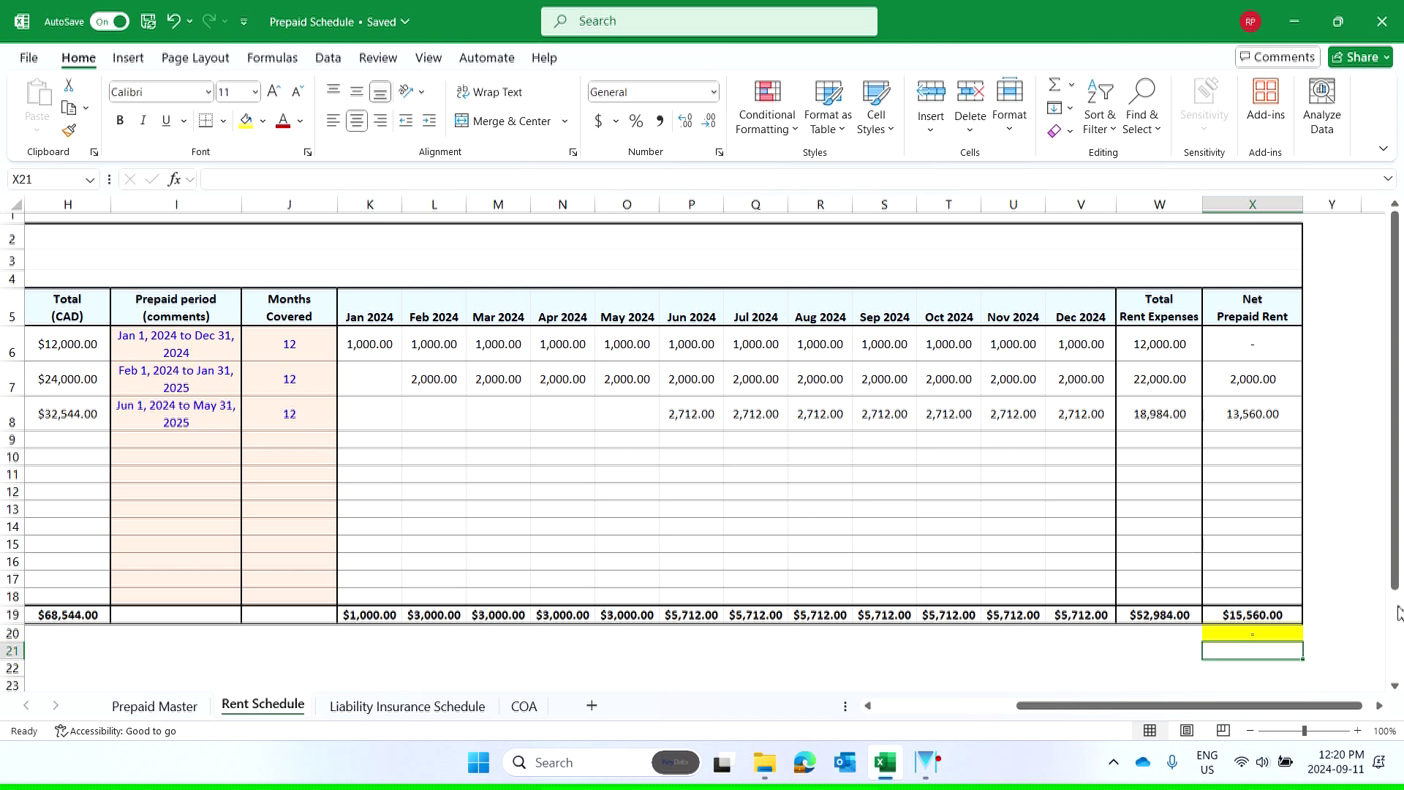
{"action": "left_click", "coordinate": [1288, 630]}
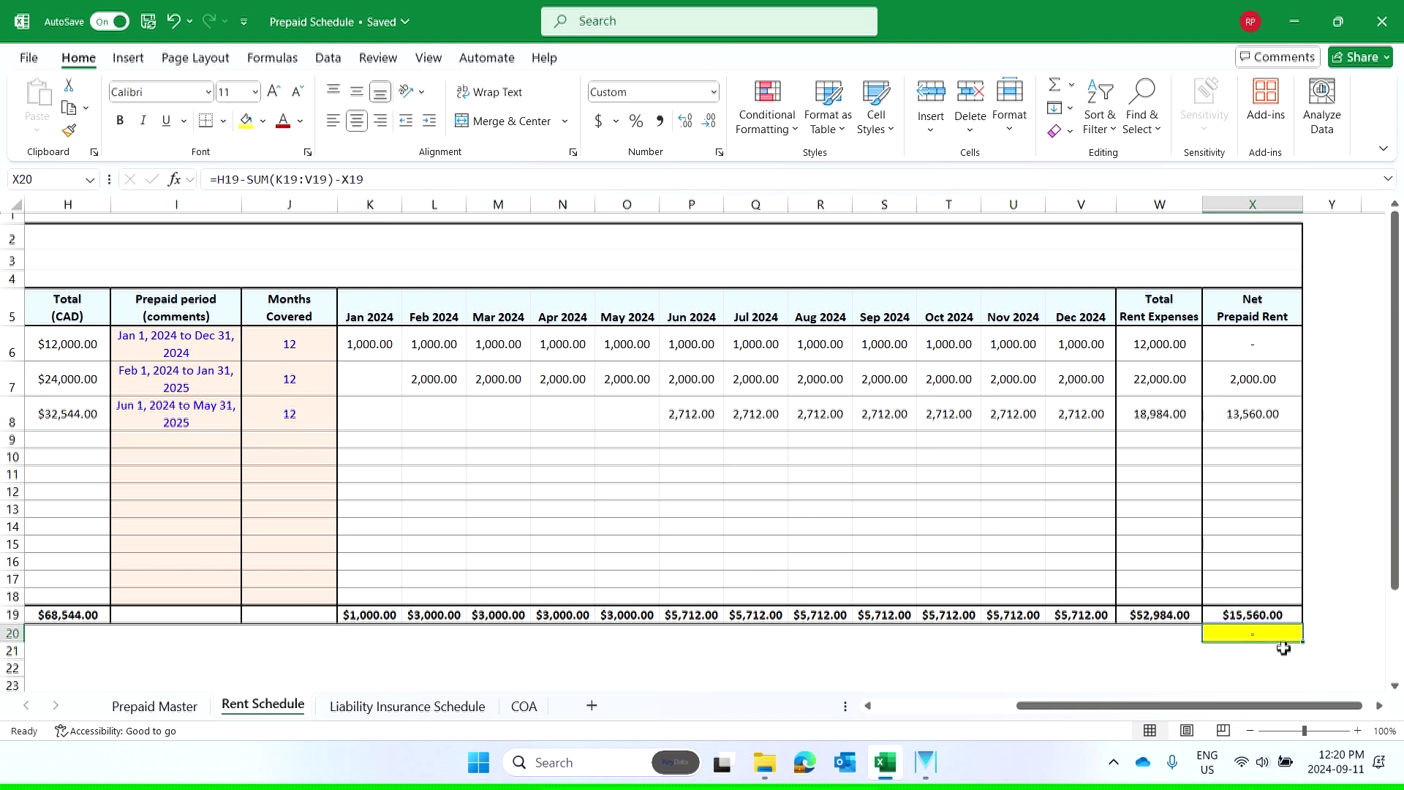
- Label the check cell by typing 'check' in W20
{"action": "left_click", "coordinate": [1170, 641]}
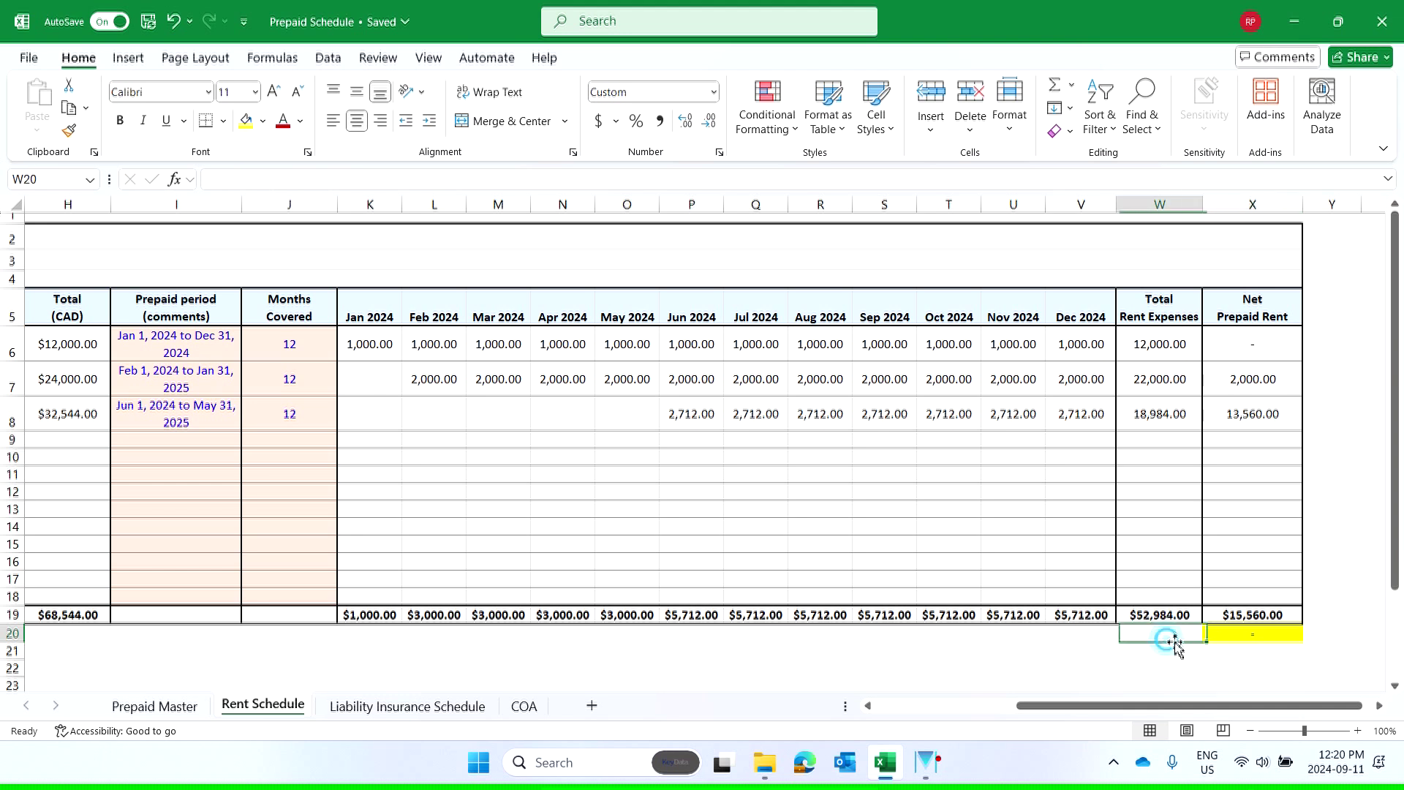
{"action": "type", "text": "check"}
{"action": "key", "text": "Return"}
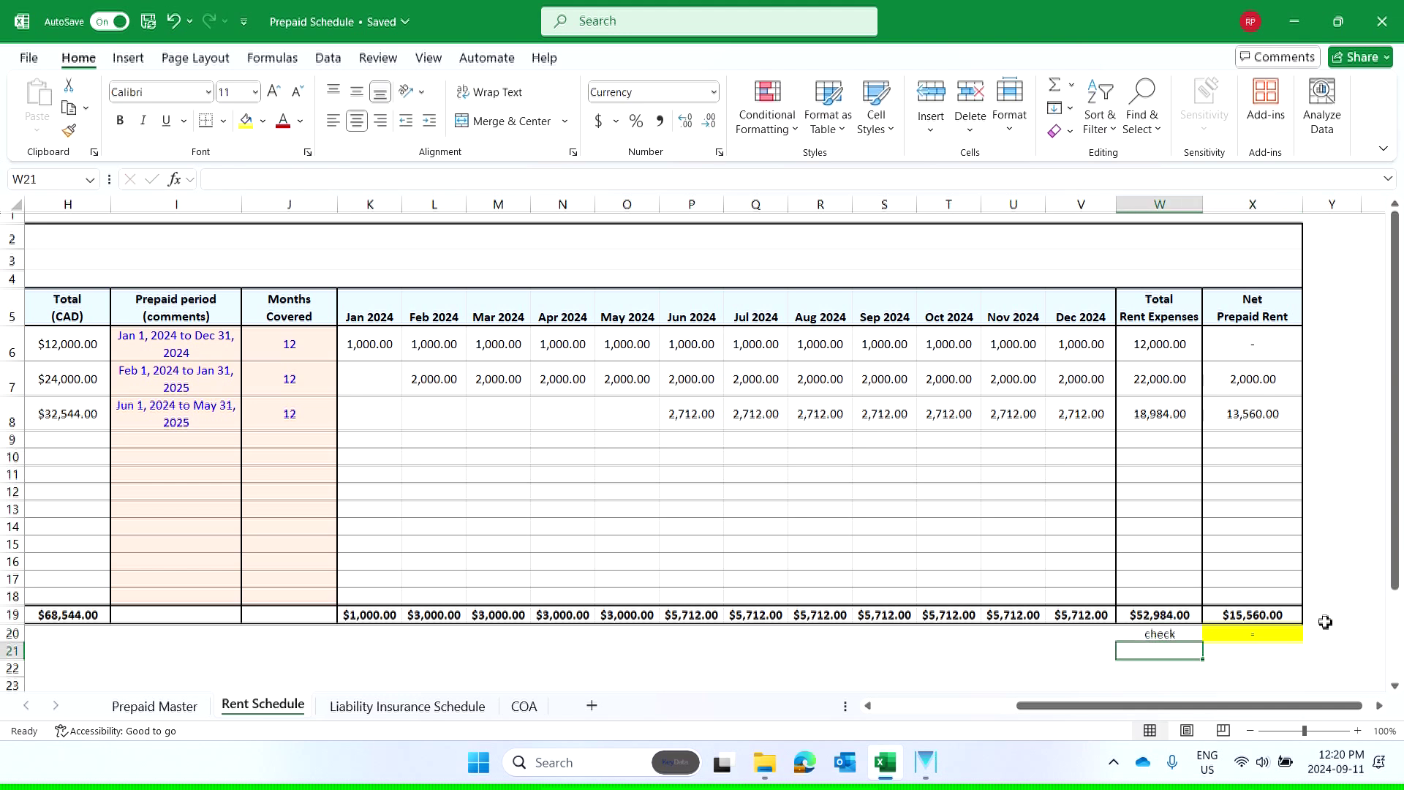
{"action": "left_click", "coordinate": [1269, 637]}
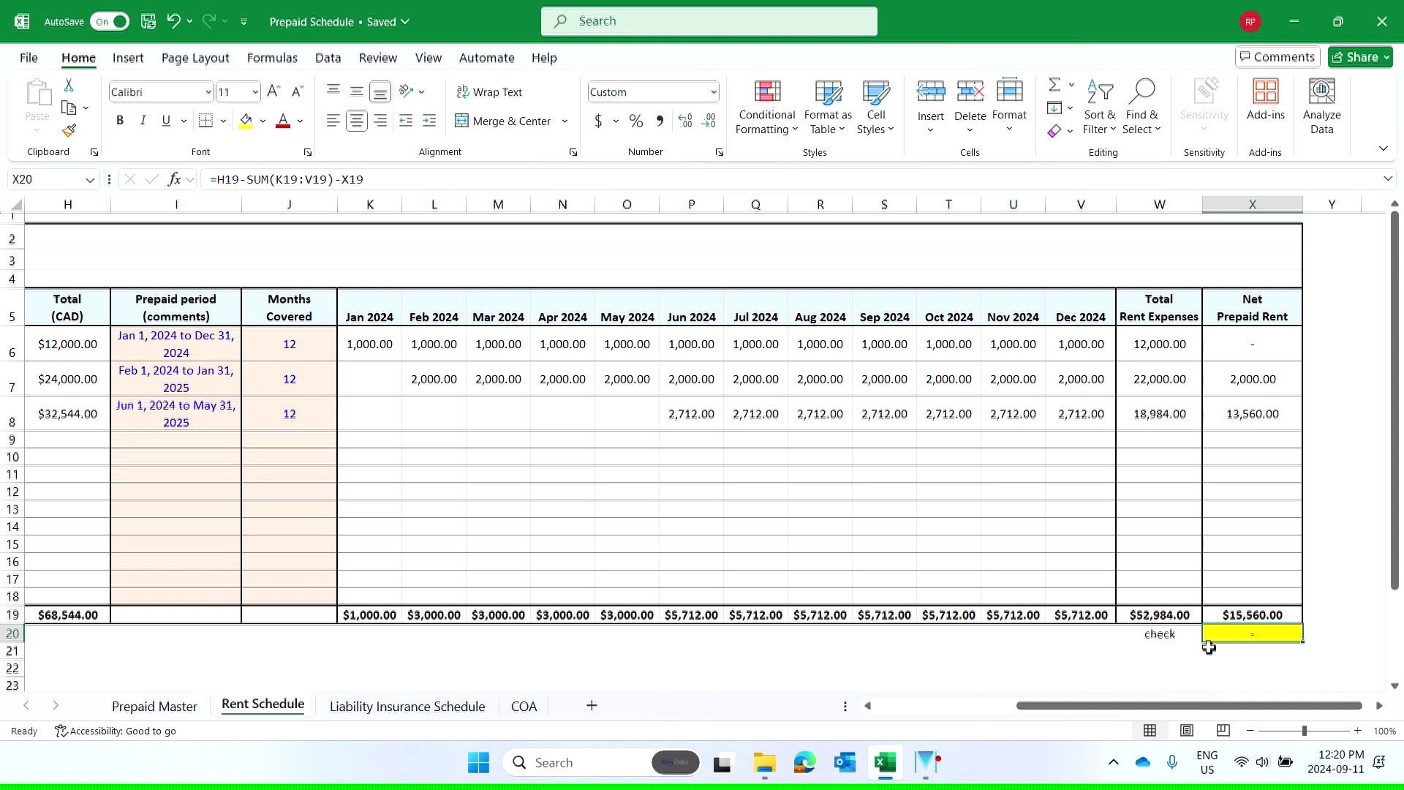
{"action": "left_click", "coordinate": [1260, 320]}
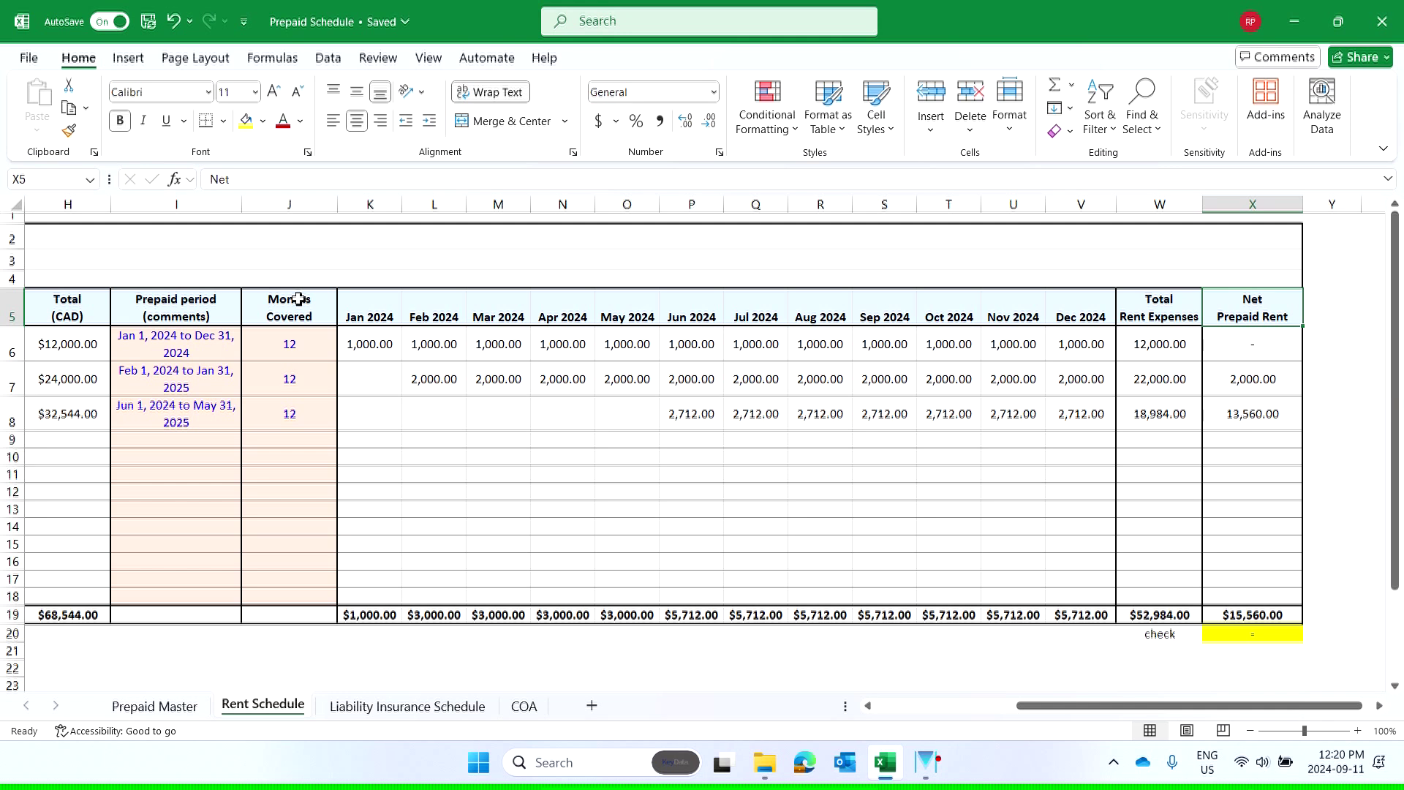
- Retitle X5 as 'Prepaid Rent' / 'Balance' on two lines and review the column X formulas
{"action": "type", "text": "P"}
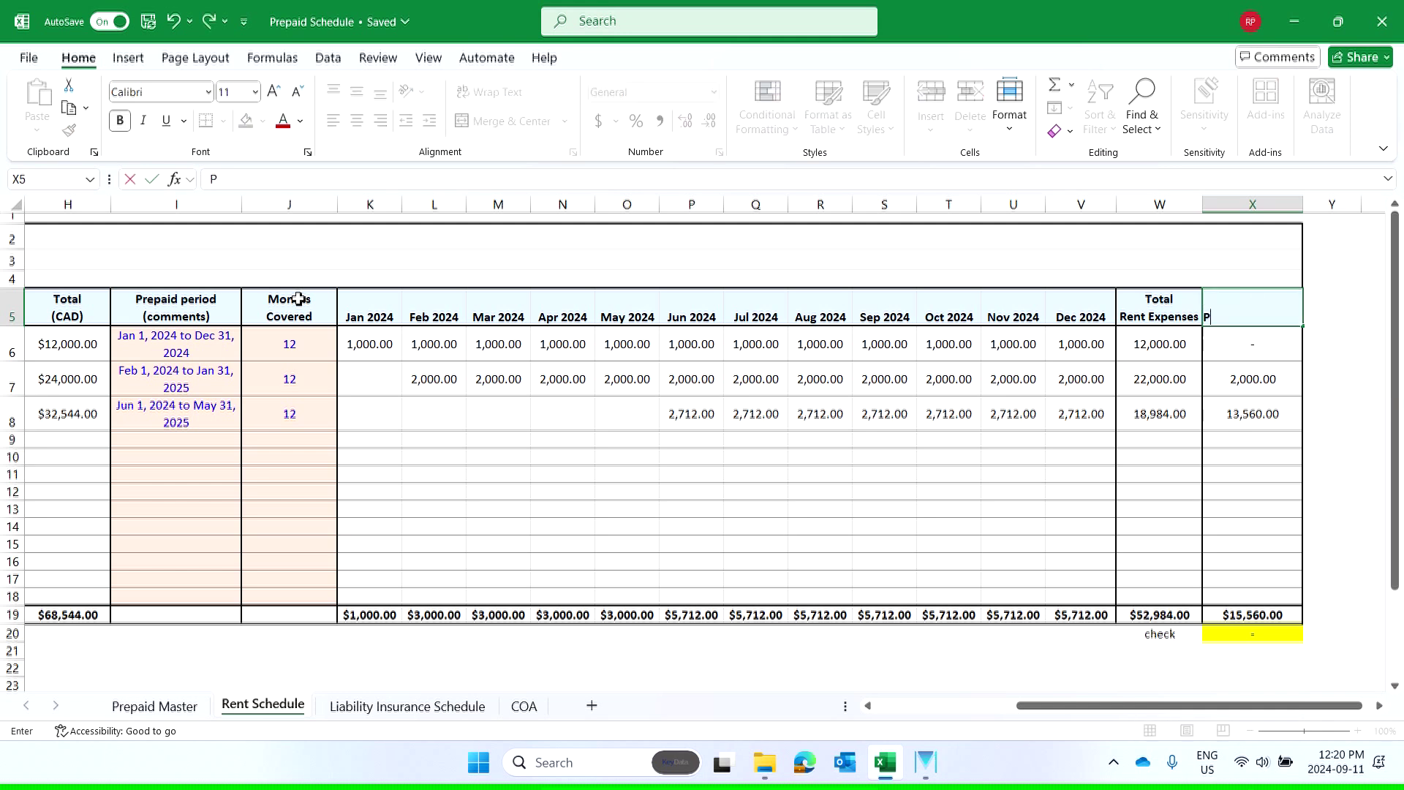
{"action": "type", "text": "repaid Rent"}
{"action": "key", "text": "alt+Return"}
{"action": "type", "text": "Balance"}
{"action": "key", "text": "Return"}
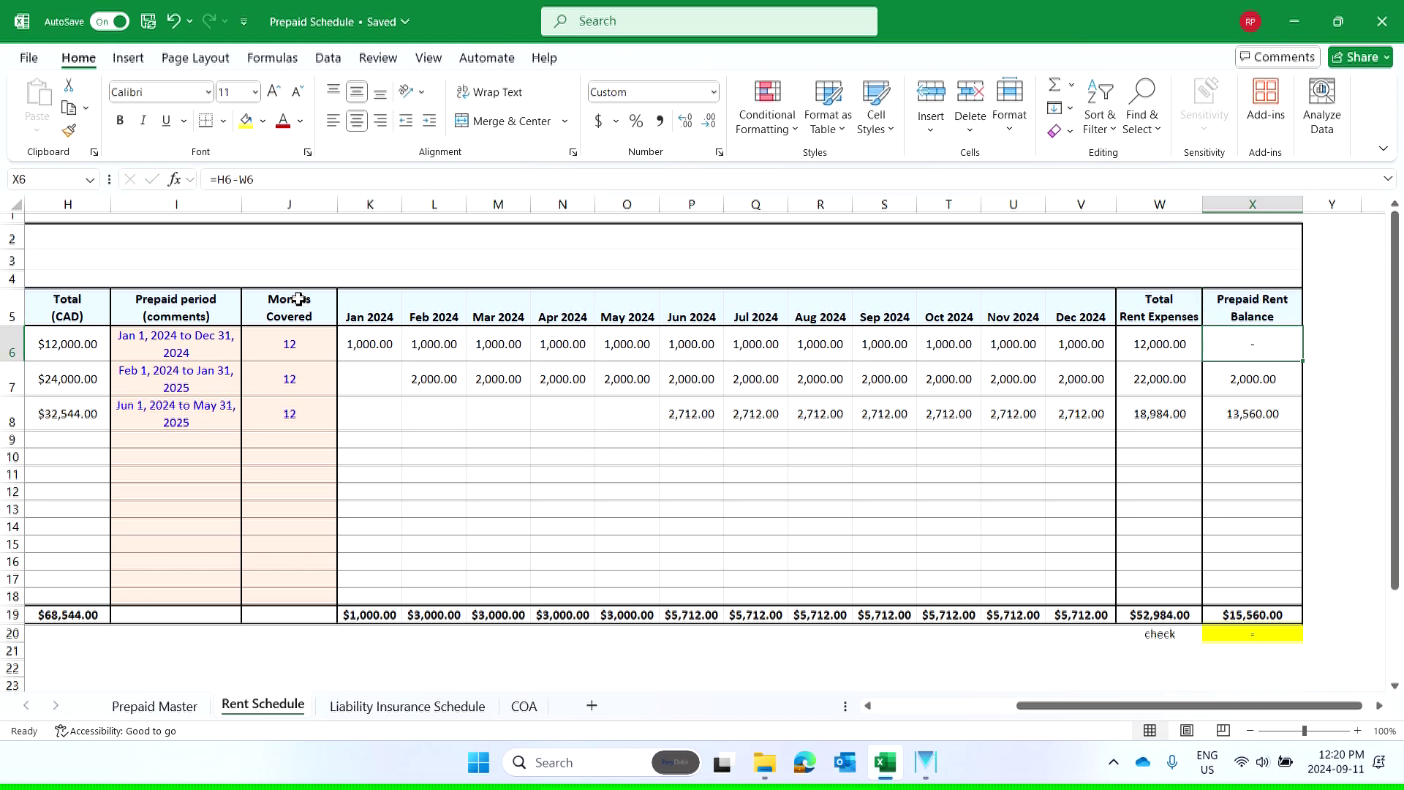
{"action": "left_click", "coordinate": [1225, 297]}
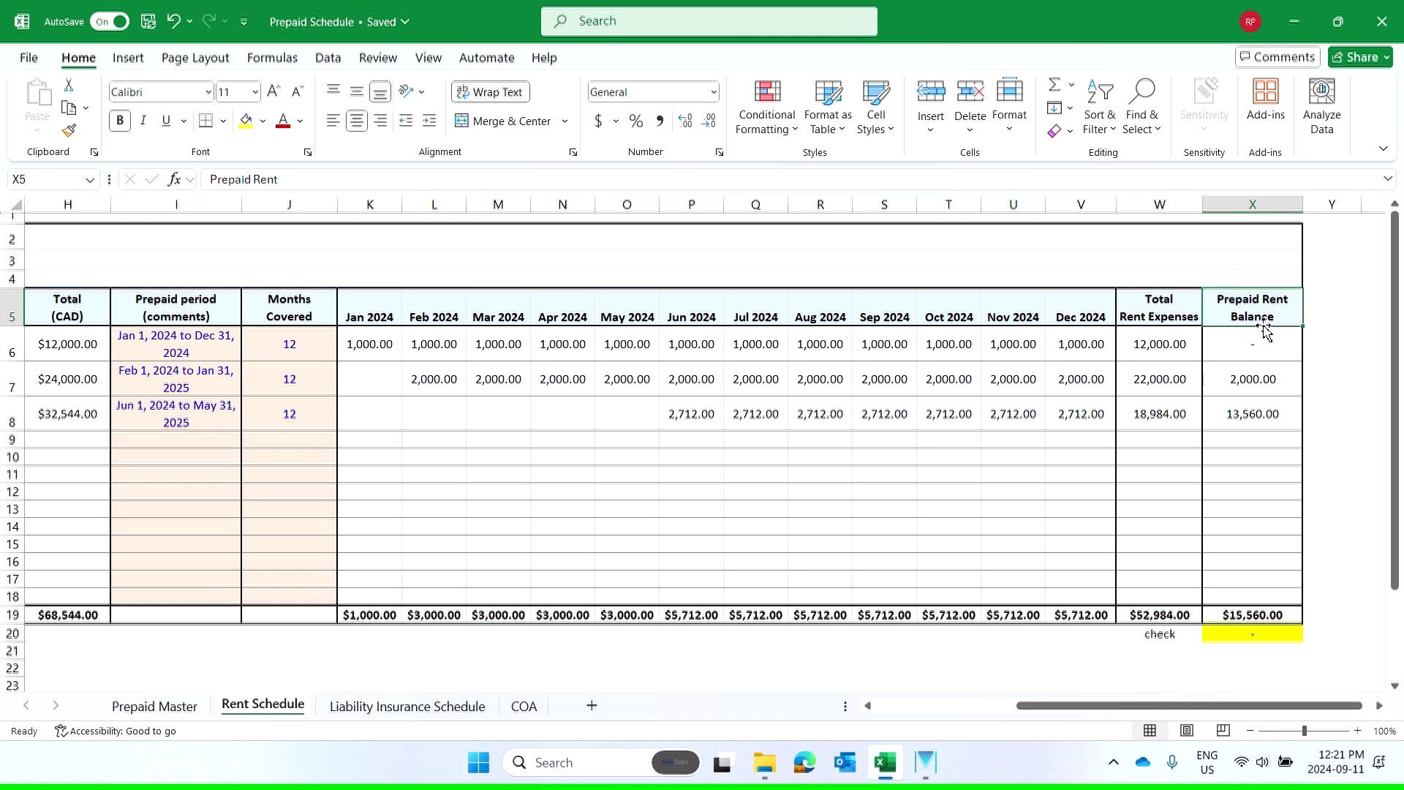
{"action": "left_click_drag", "start_coordinate": [1252, 386], "coordinate": [1253, 414]}
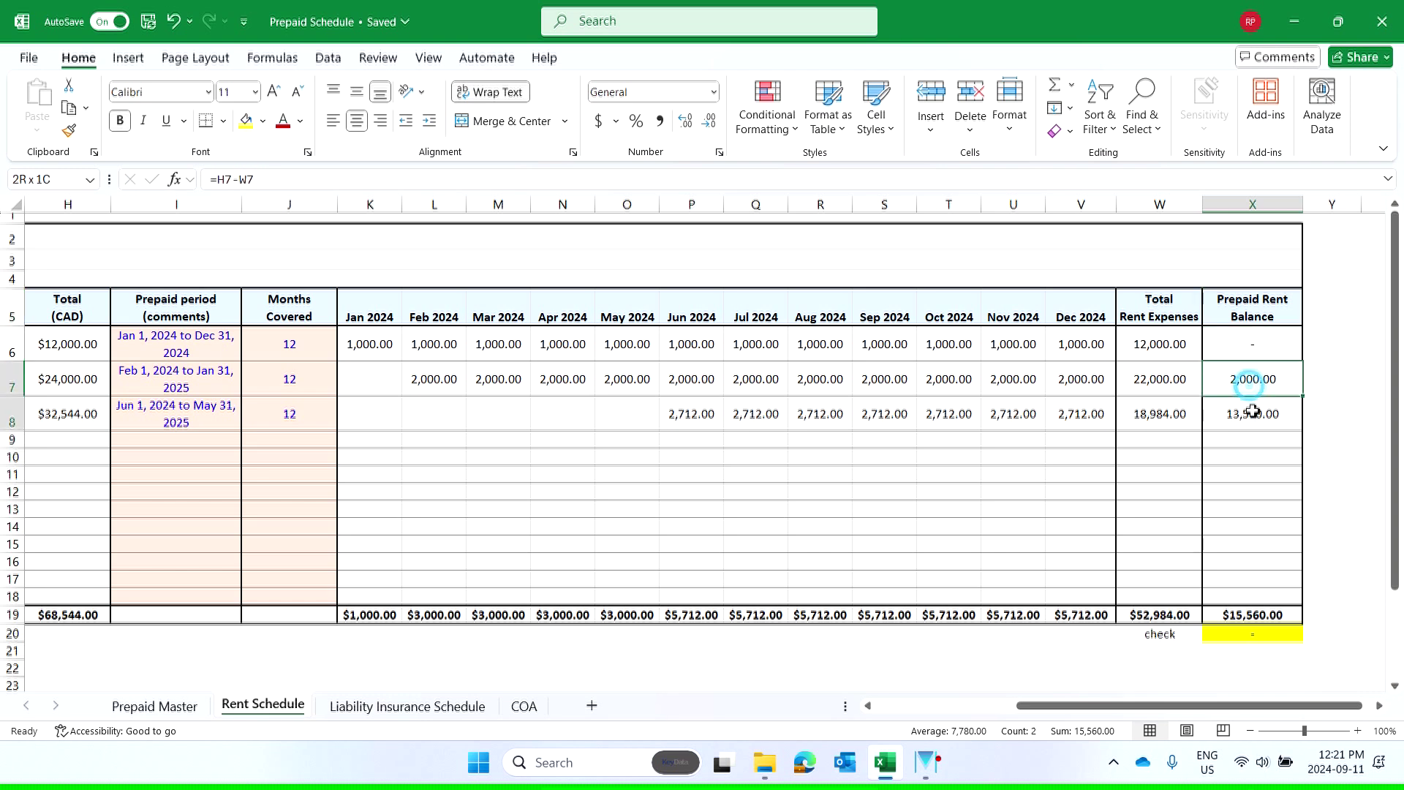
{"action": "left_click", "coordinate": [1255, 615]}
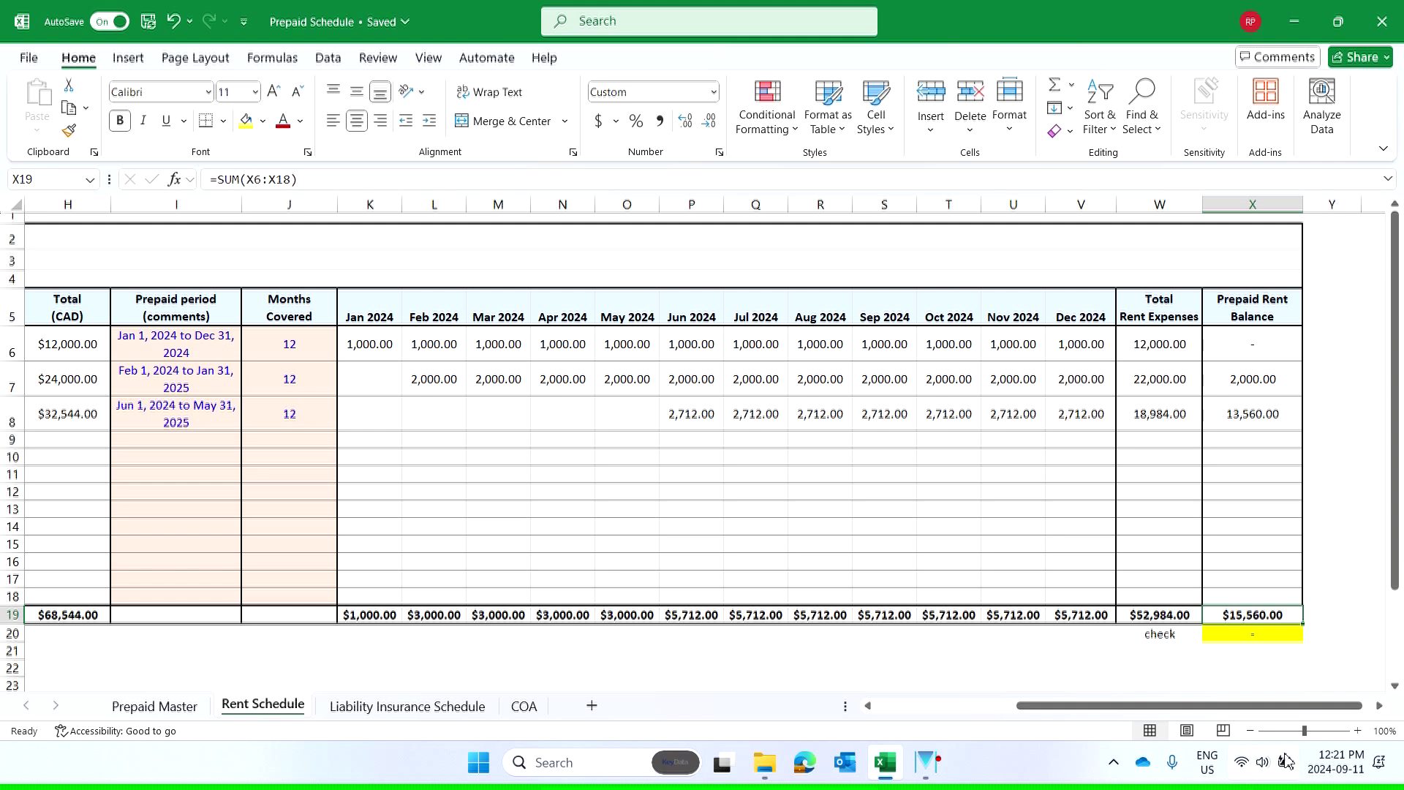
{"action": "left_click_drag", "start_coordinate": [1282, 707], "coordinate": [989, 746]}
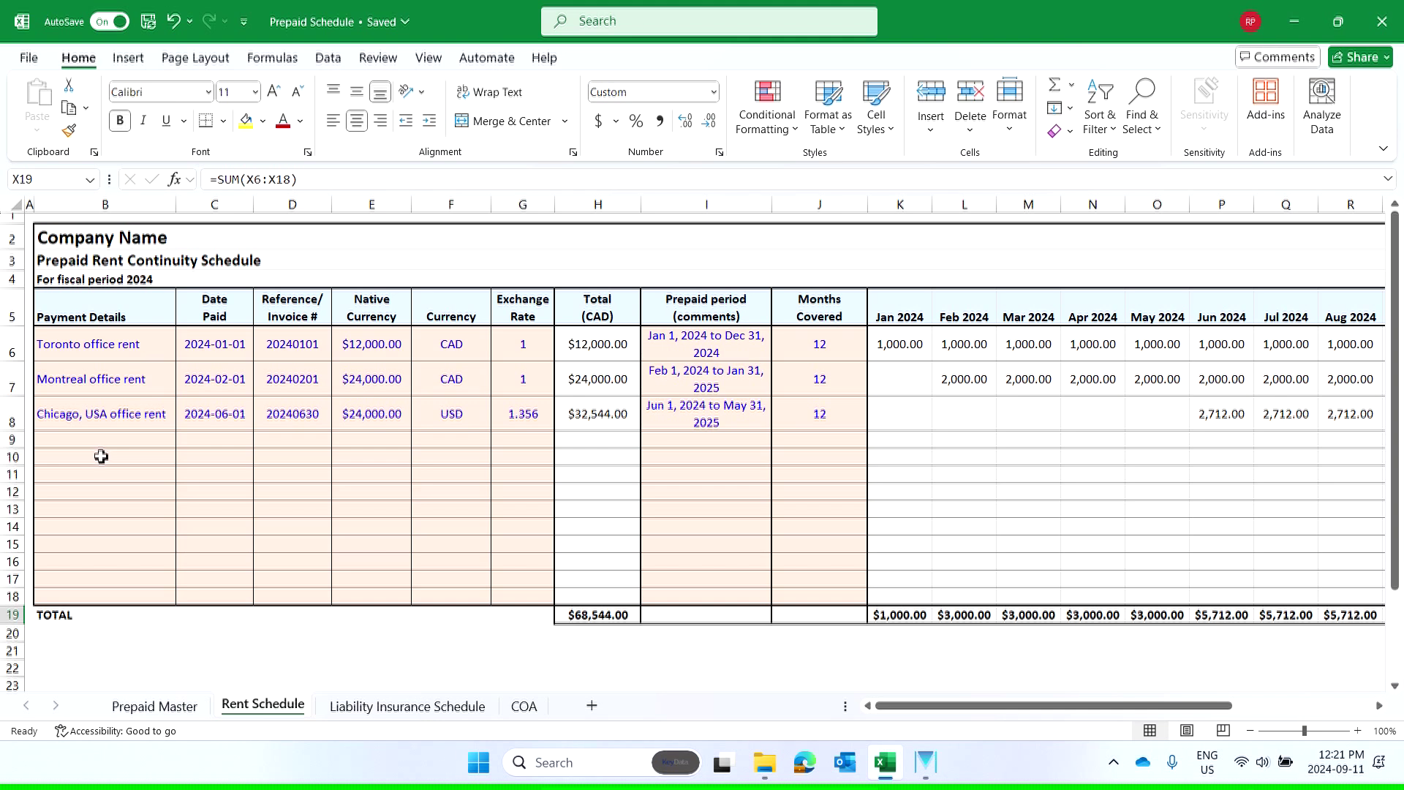
{"action": "left_click", "coordinate": [11, 439]}
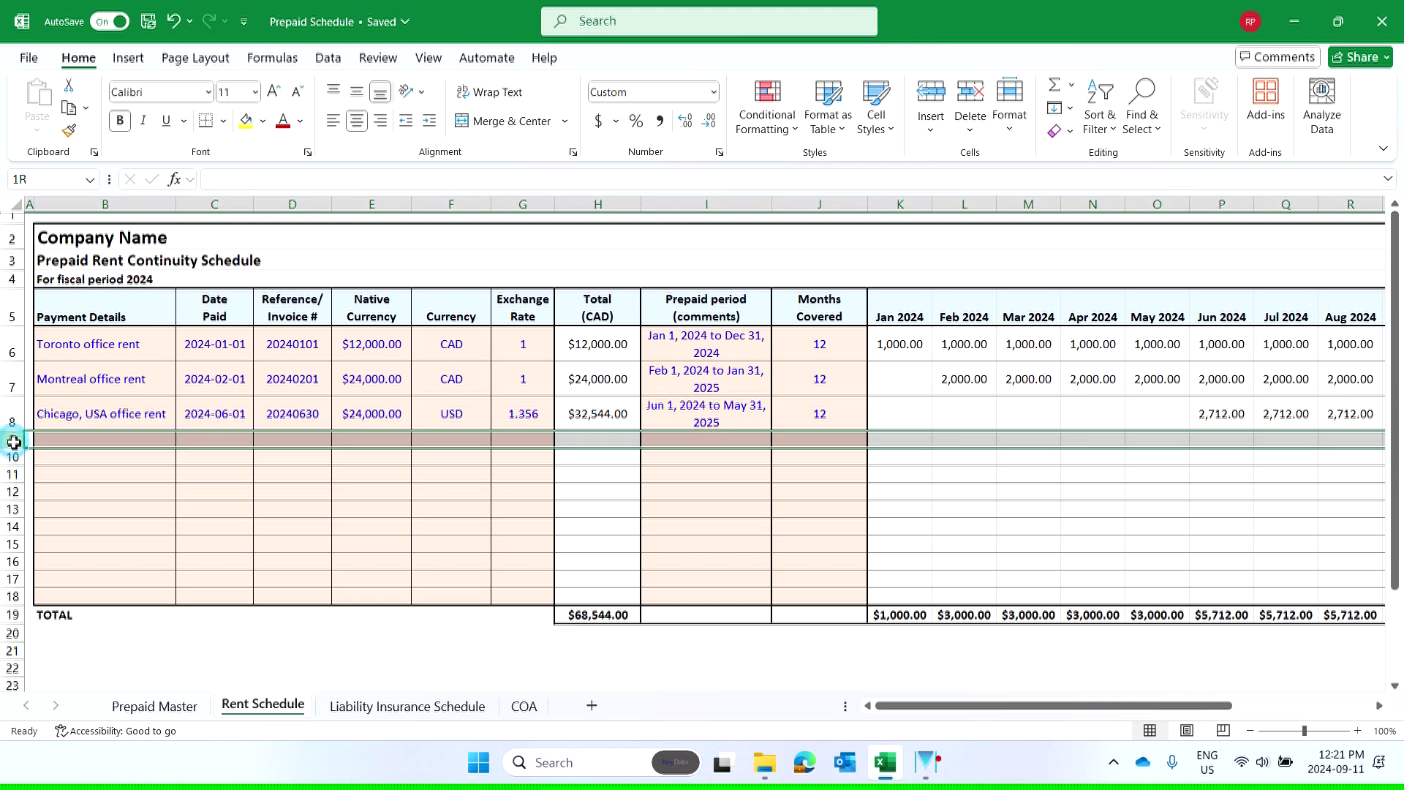
{"action": "left_click", "coordinate": [133, 473]}
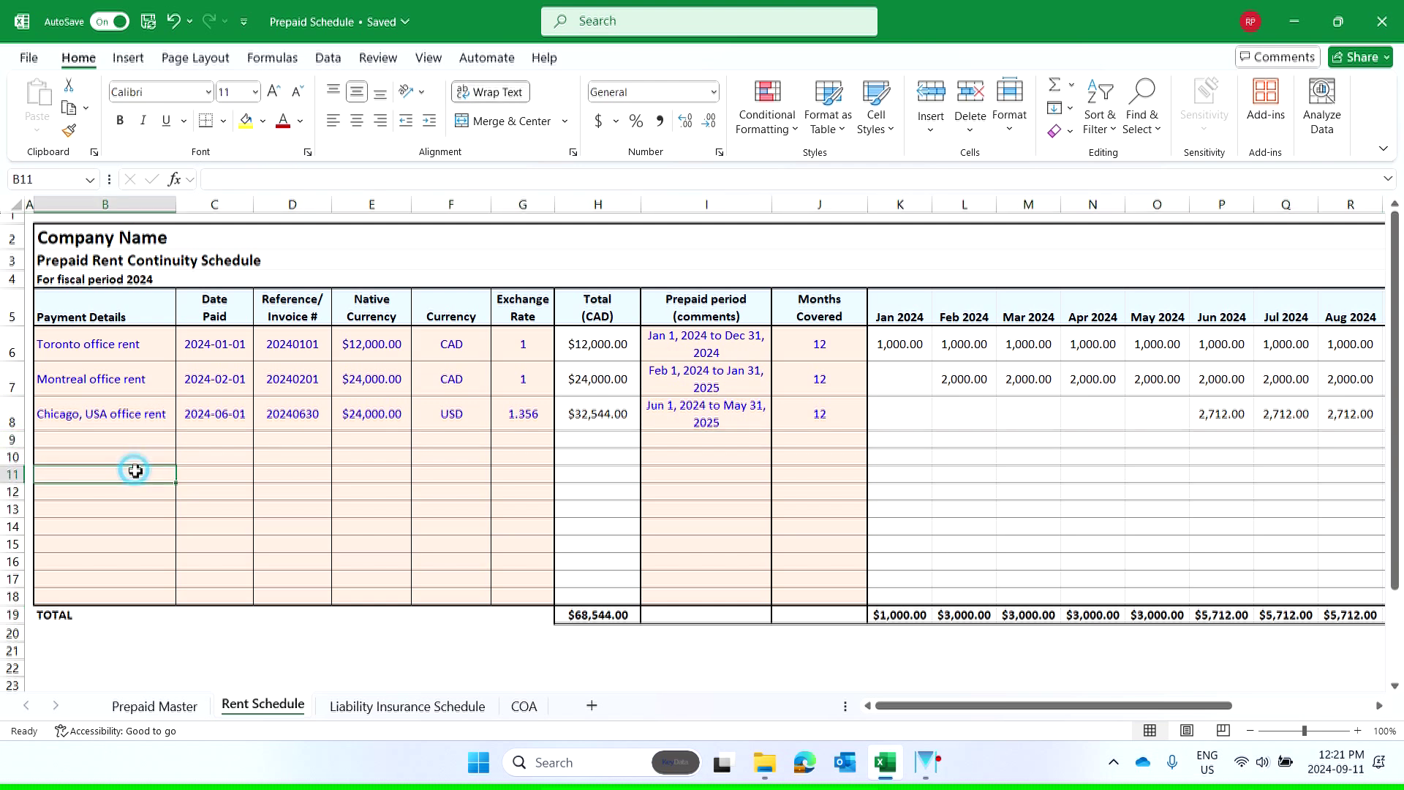
{"action": "left_click", "coordinate": [104, 440]}
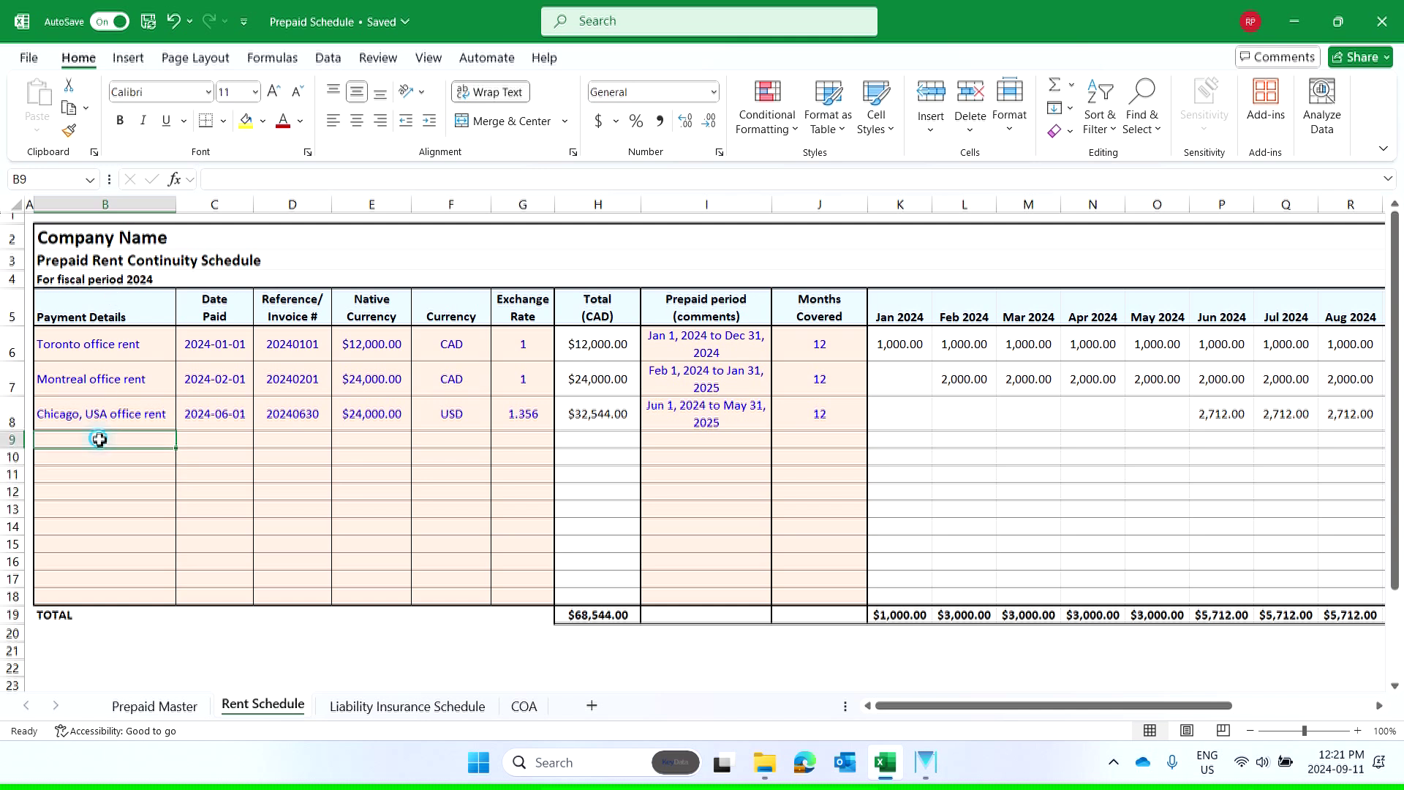
{"action": "left_click", "coordinate": [220, 442]}
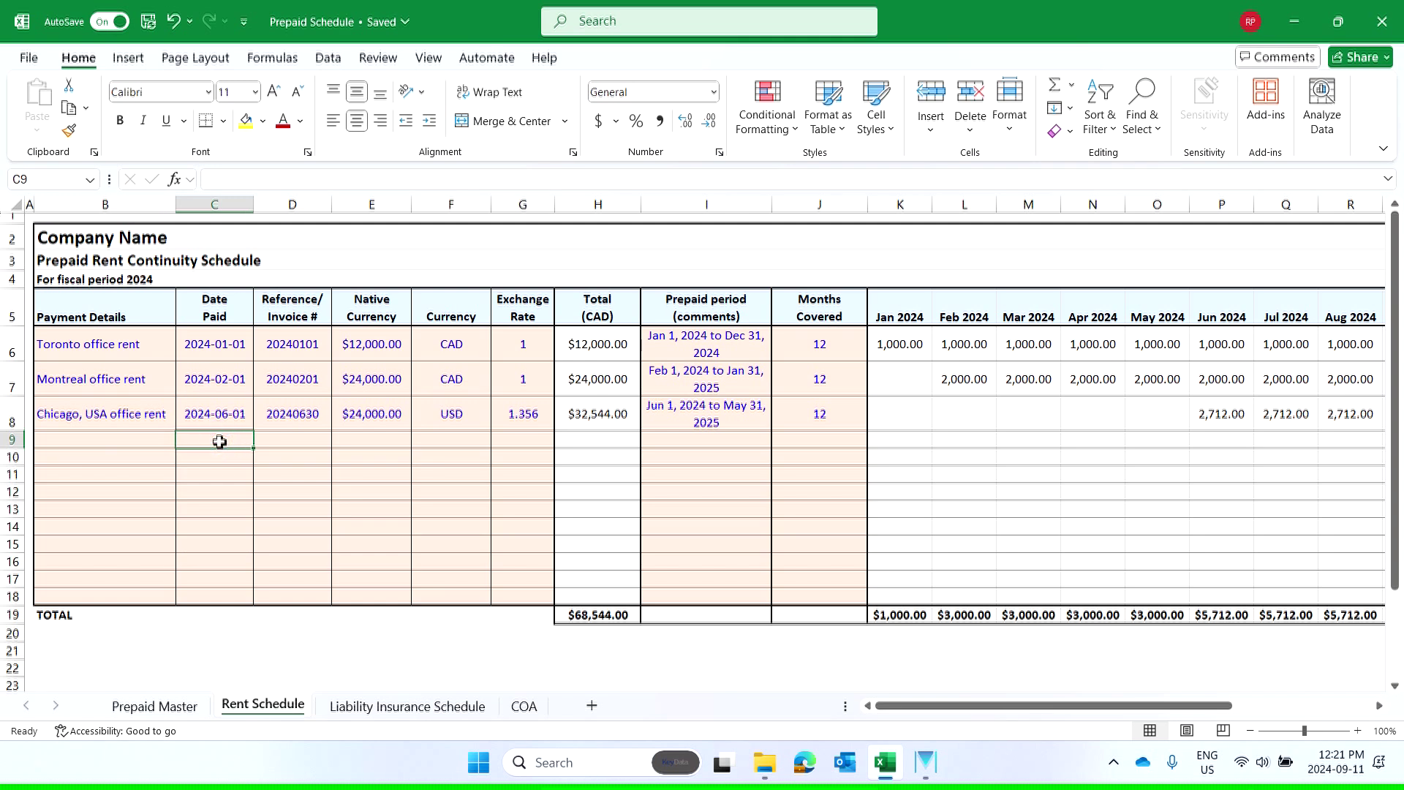
{"action": "left_click", "coordinate": [284, 440]}
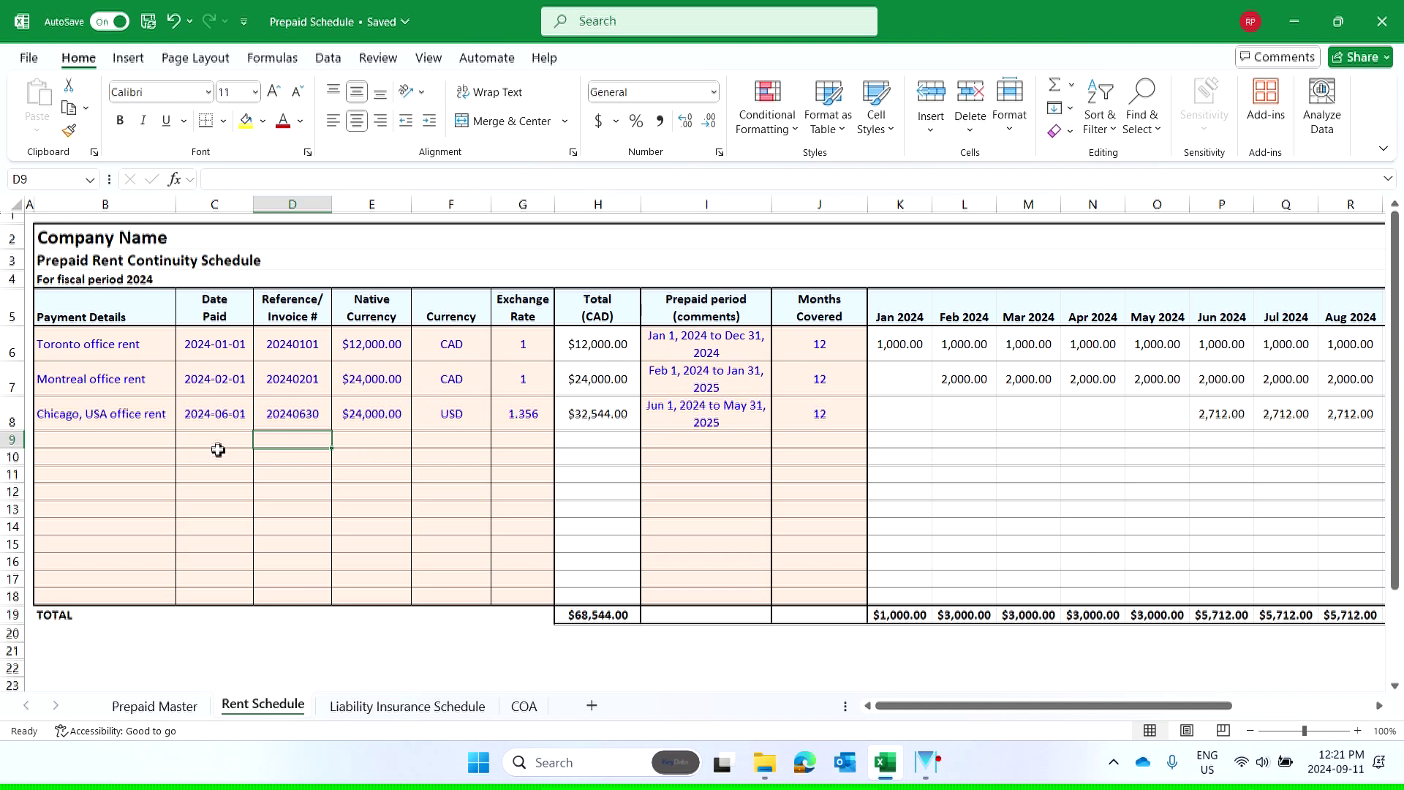
{"action": "left_click", "coordinate": [368, 441]}
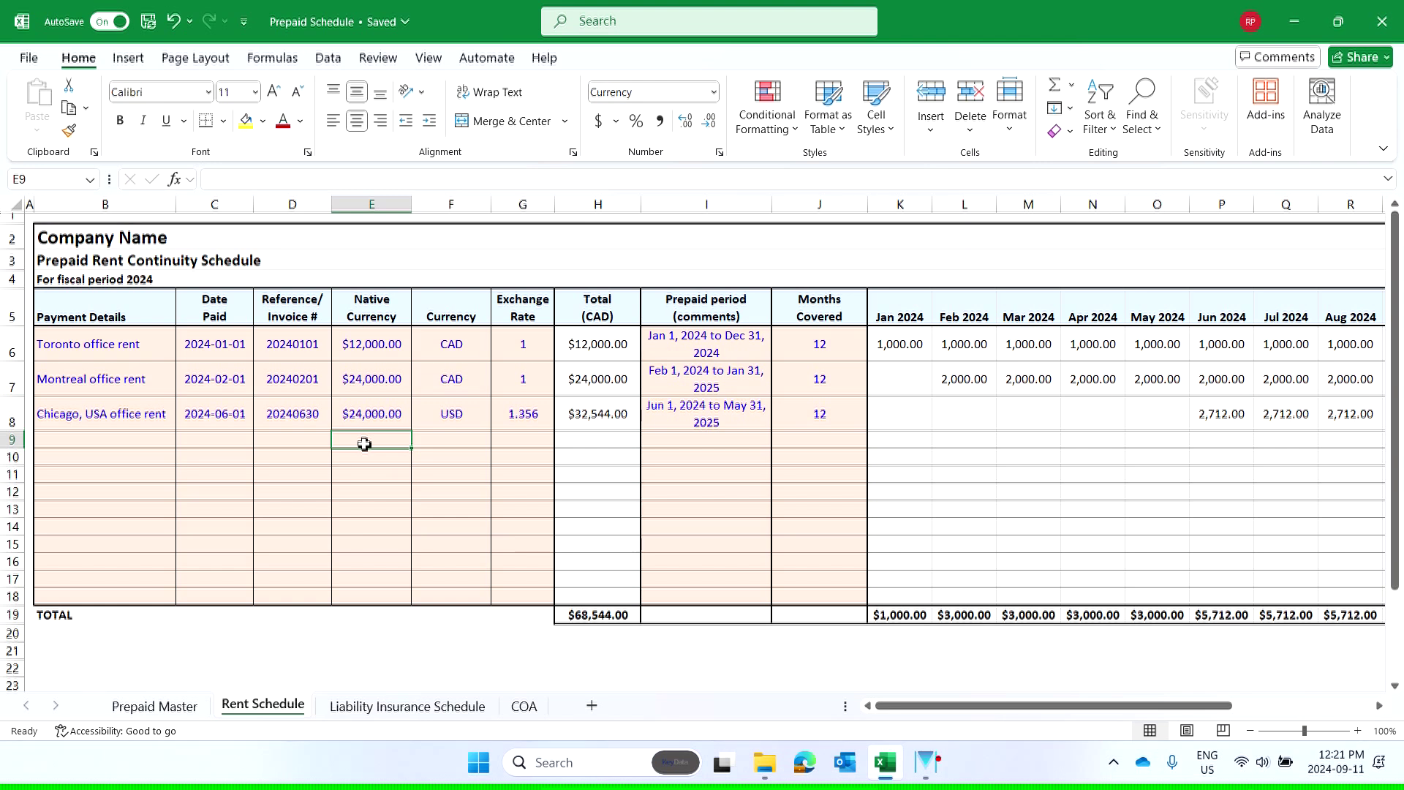
{"action": "left_click", "coordinate": [697, 446]}
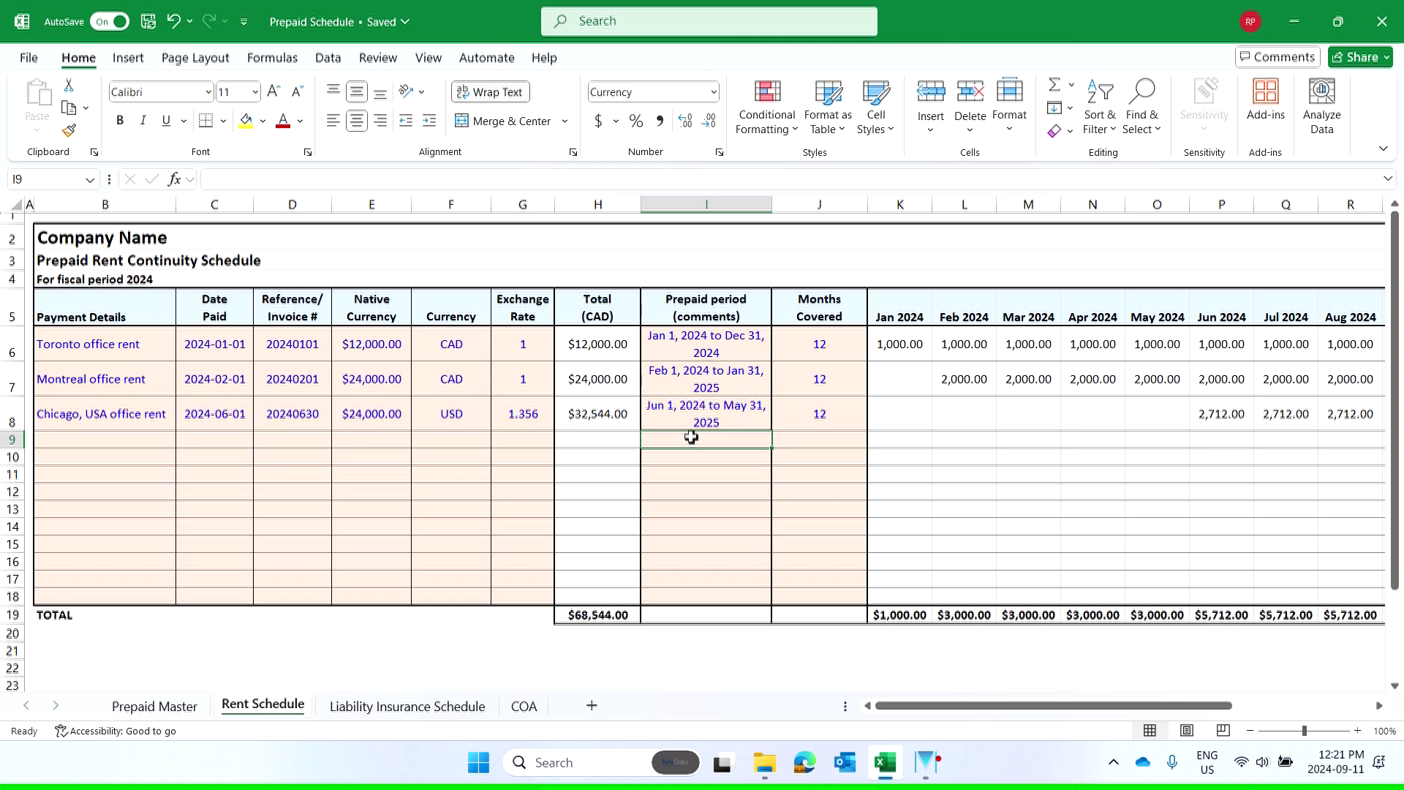
{"action": "left_click", "coordinate": [841, 441]}
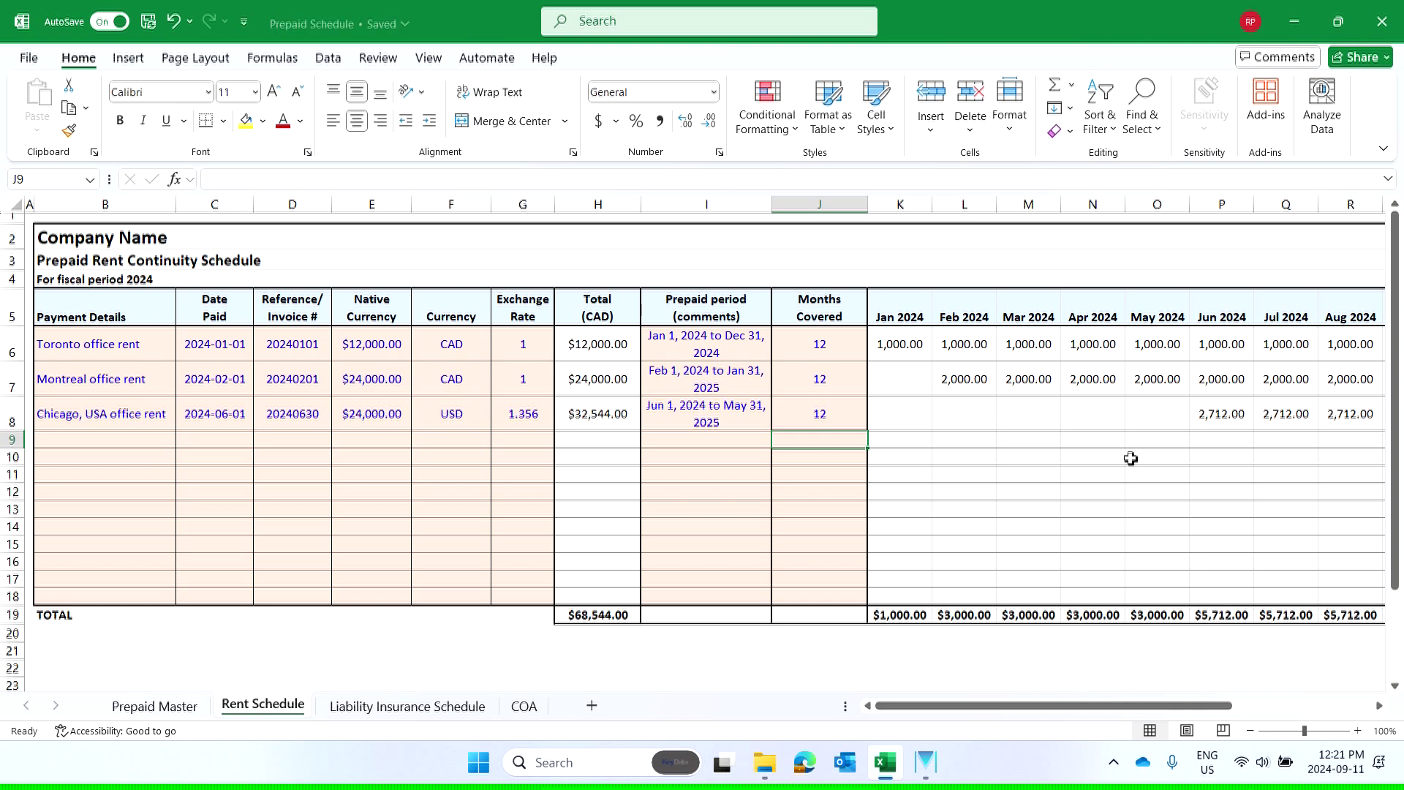
{"action": "left_click", "coordinate": [1222, 439]}
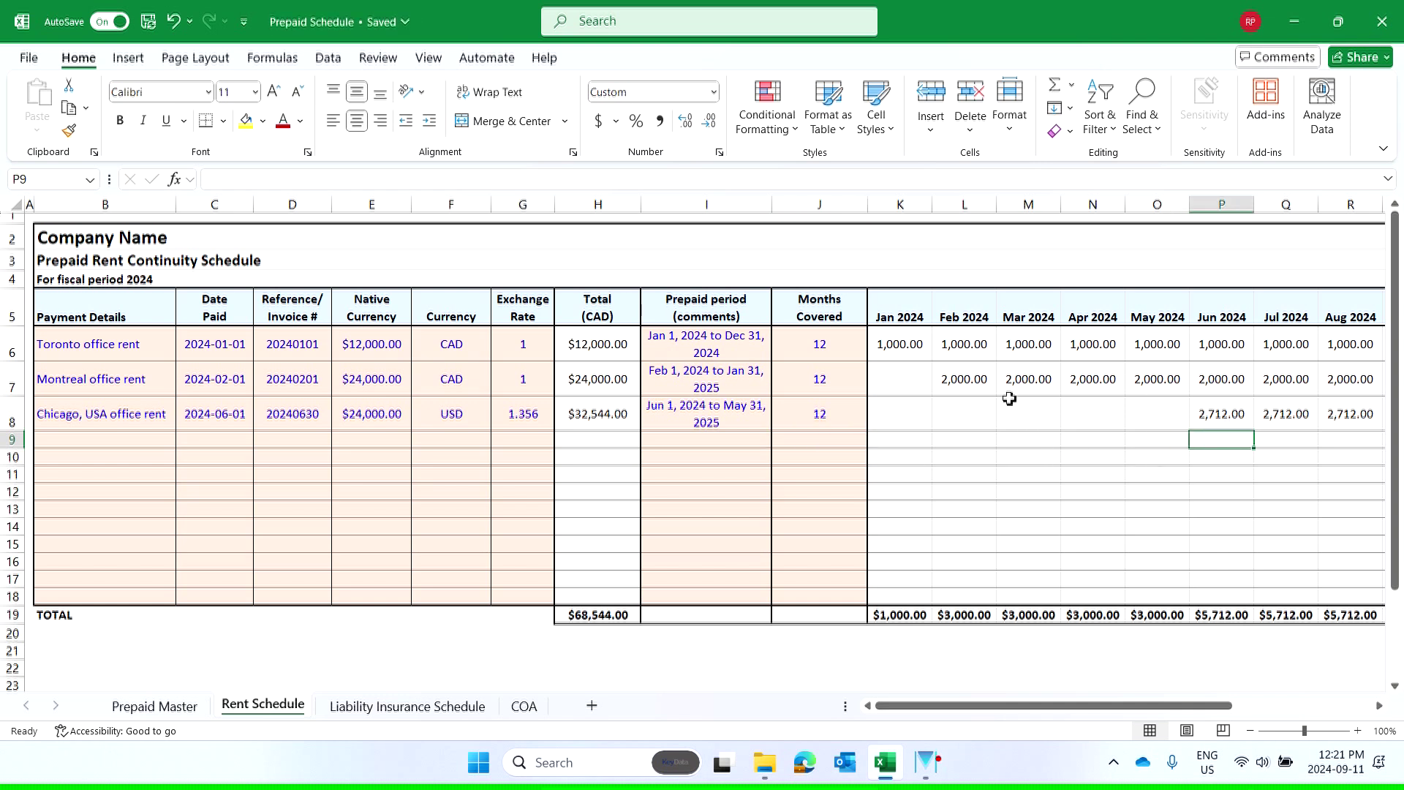
{"action": "left_click", "coordinate": [977, 379]}
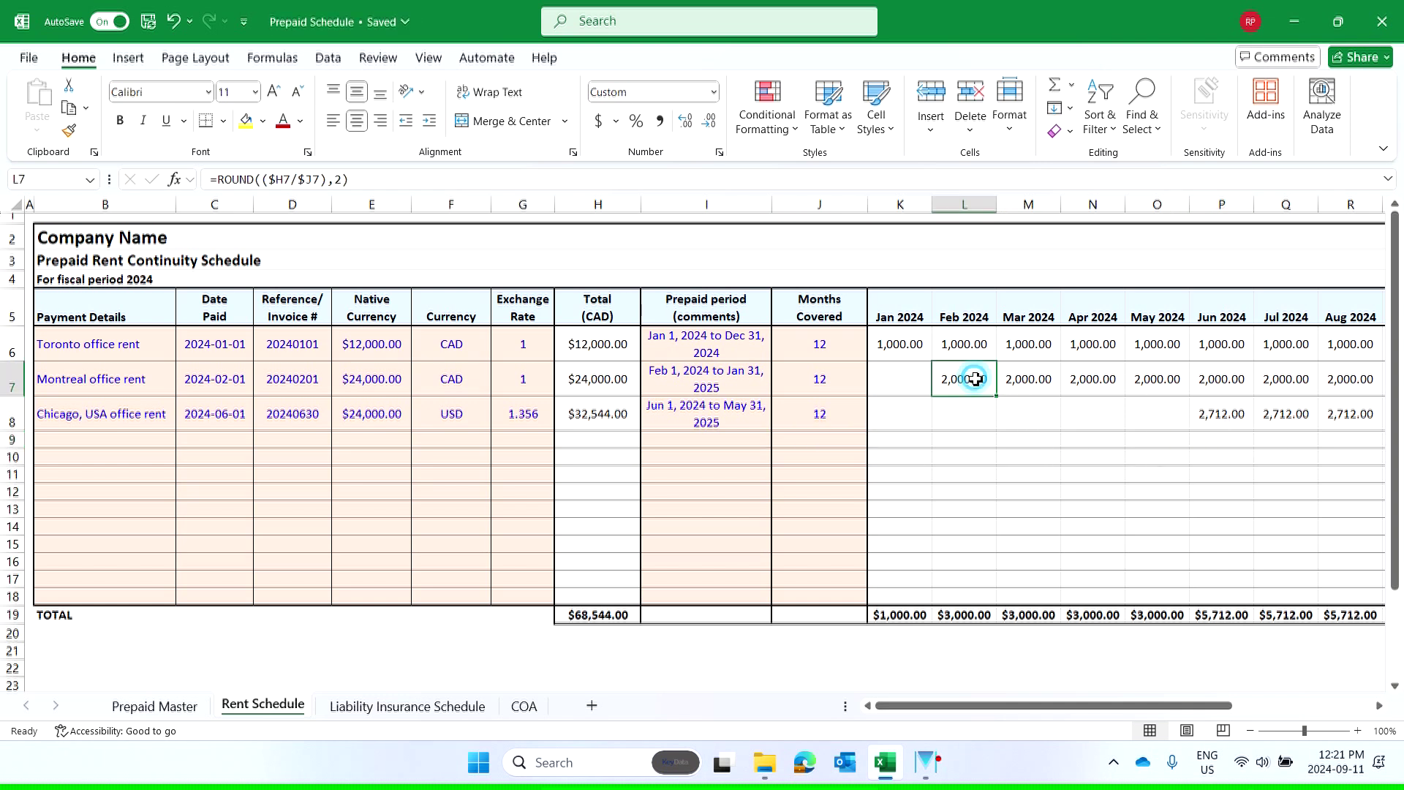
{"action": "left_click", "coordinate": [700, 422]}
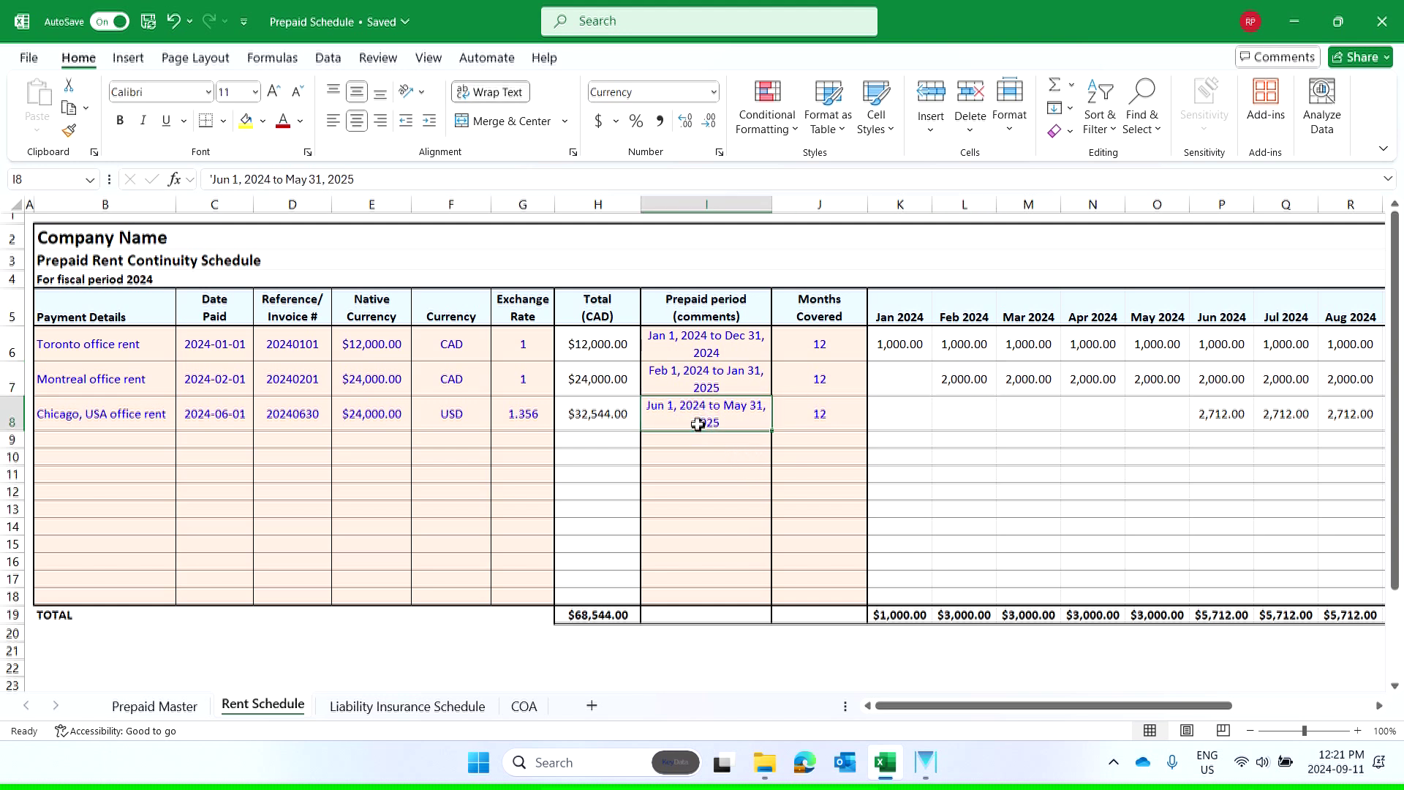
{"action": "left_click", "coordinate": [1225, 411]}
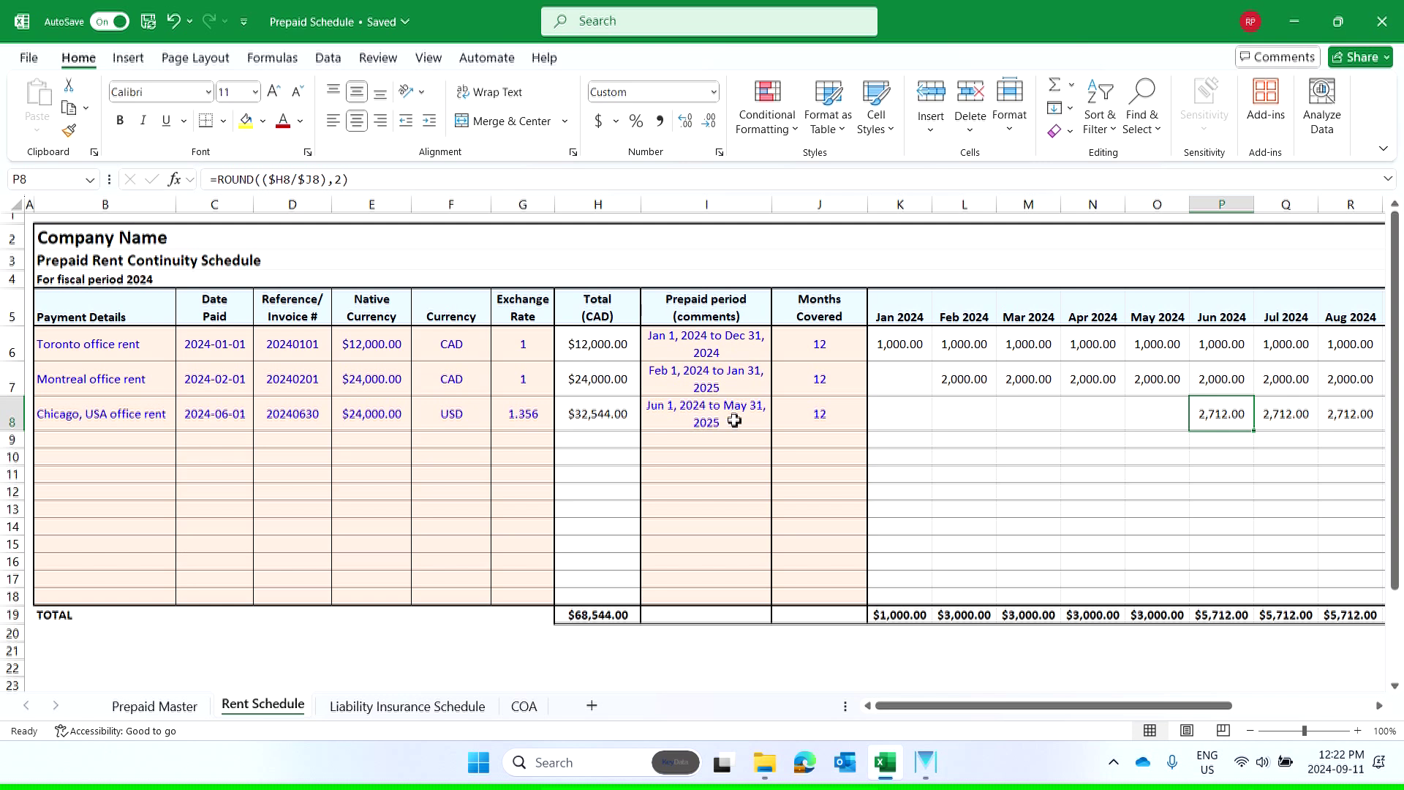
{"action": "left_click", "coordinate": [378, 183]}
{"action": "type", "text": "/2"}
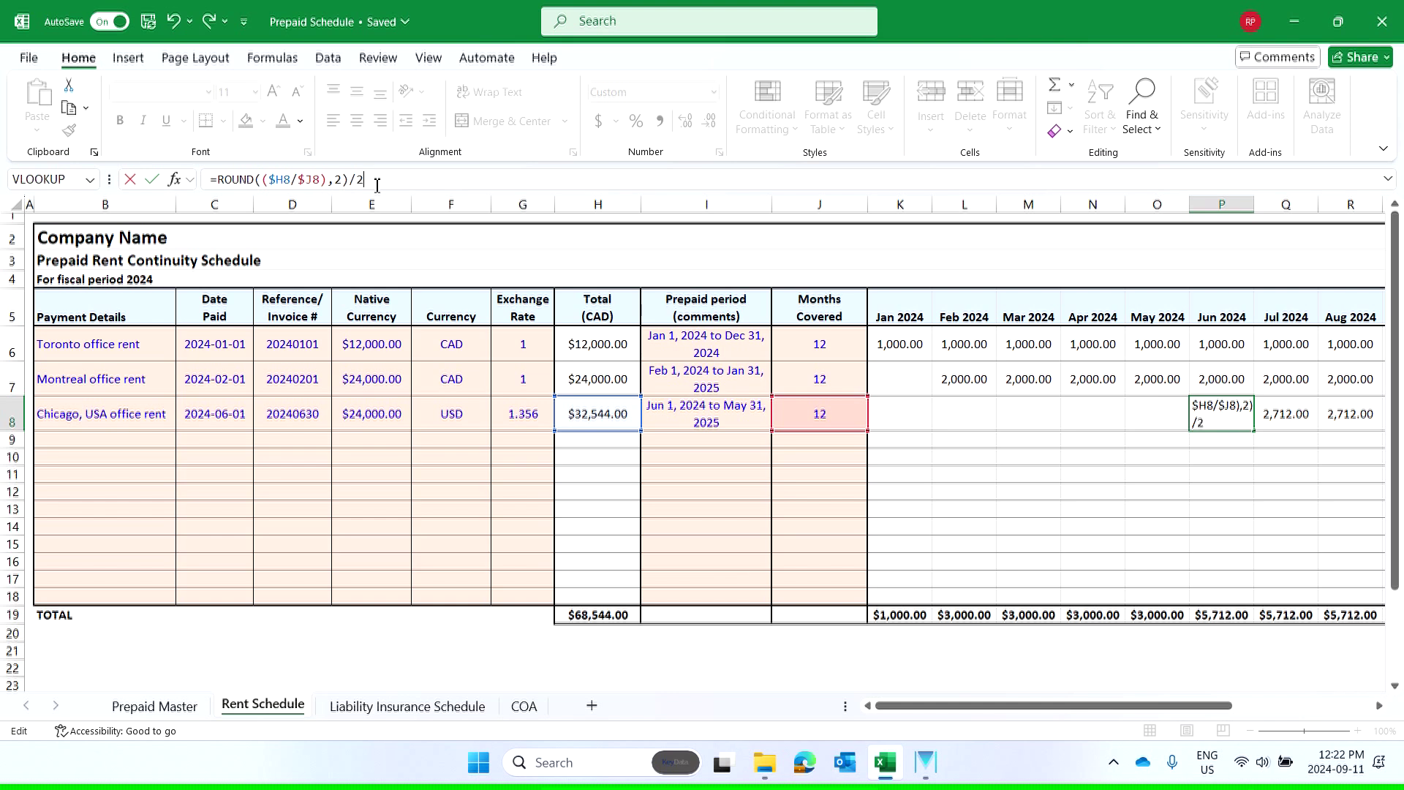
{"action": "key", "text": "Return"}
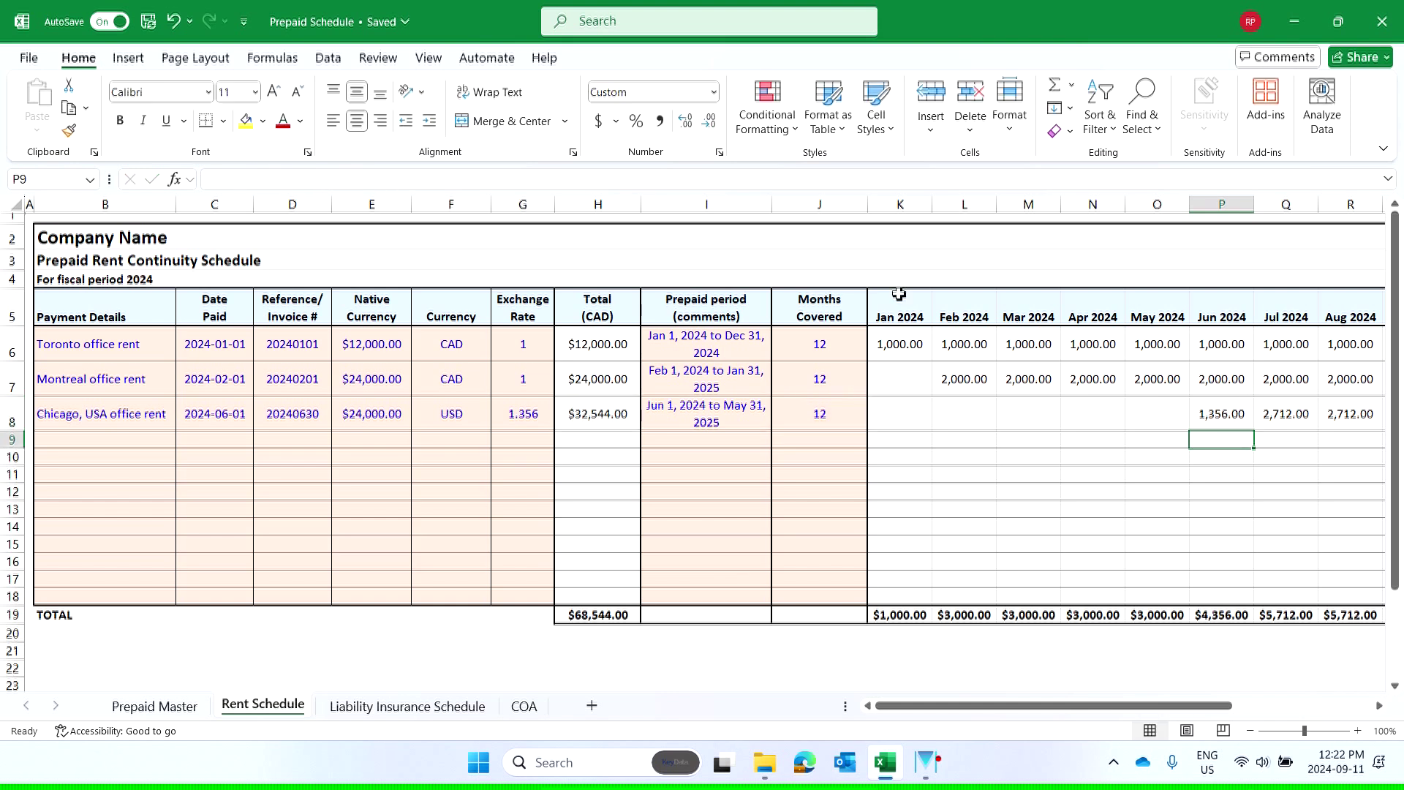
{"action": "left_click", "coordinate": [1229, 414]}
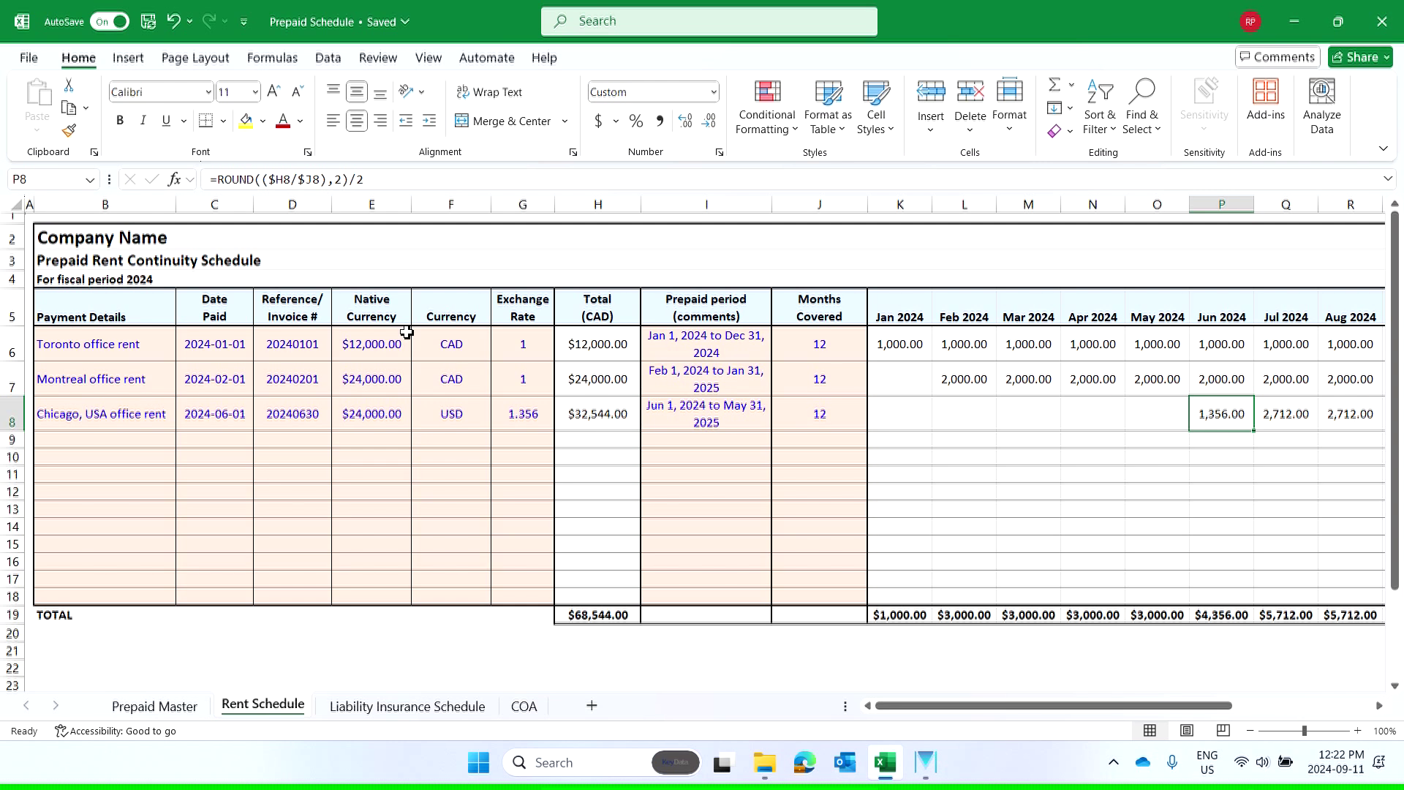
{"action": "left_click", "coordinate": [350, 179]}
{"action": "left_click_drag", "start_coordinate": [349, 179], "coordinate": [366, 180]}
{"action": "key", "text": "BackSpace"}
{"action": "key", "text": "Return"}
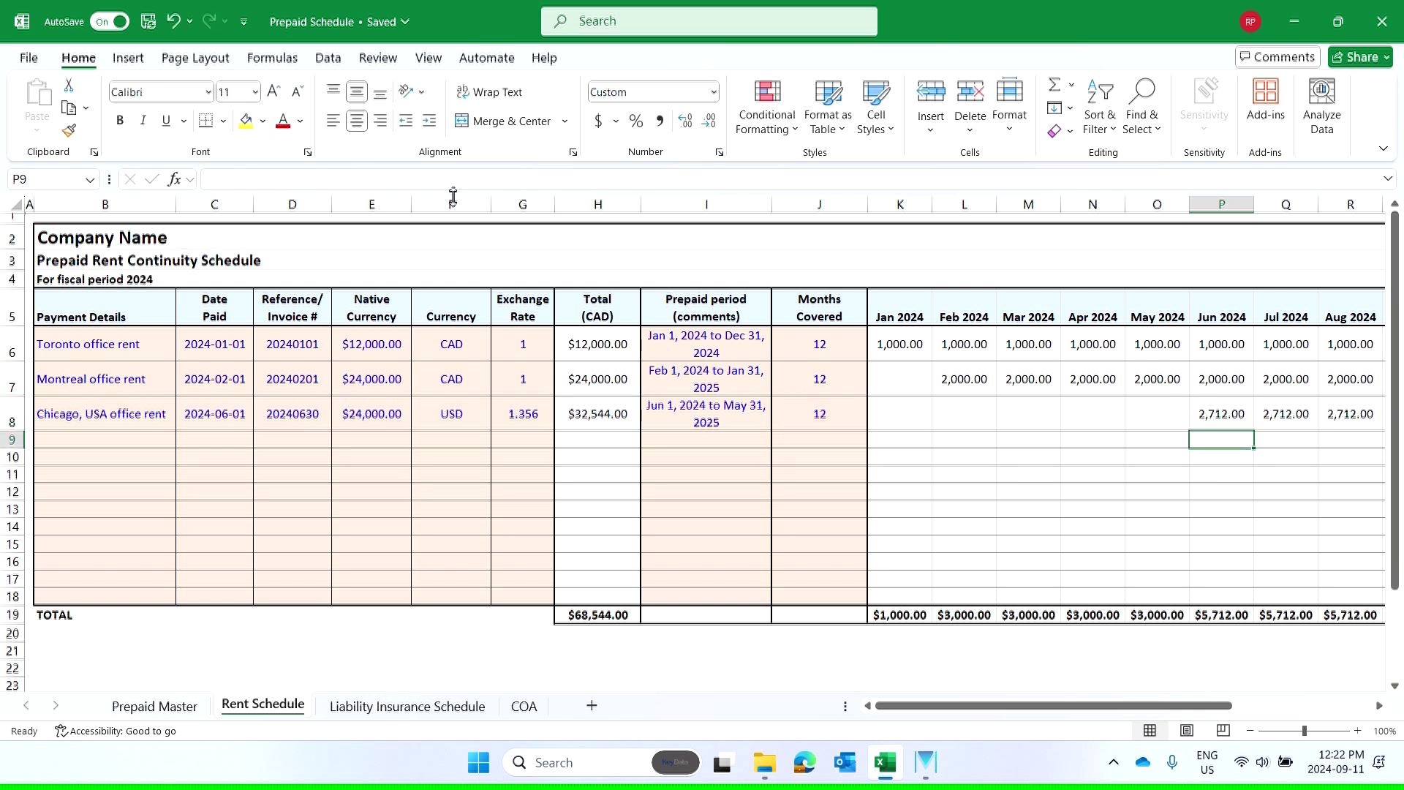
{"action": "left_click", "coordinate": [906, 346]}
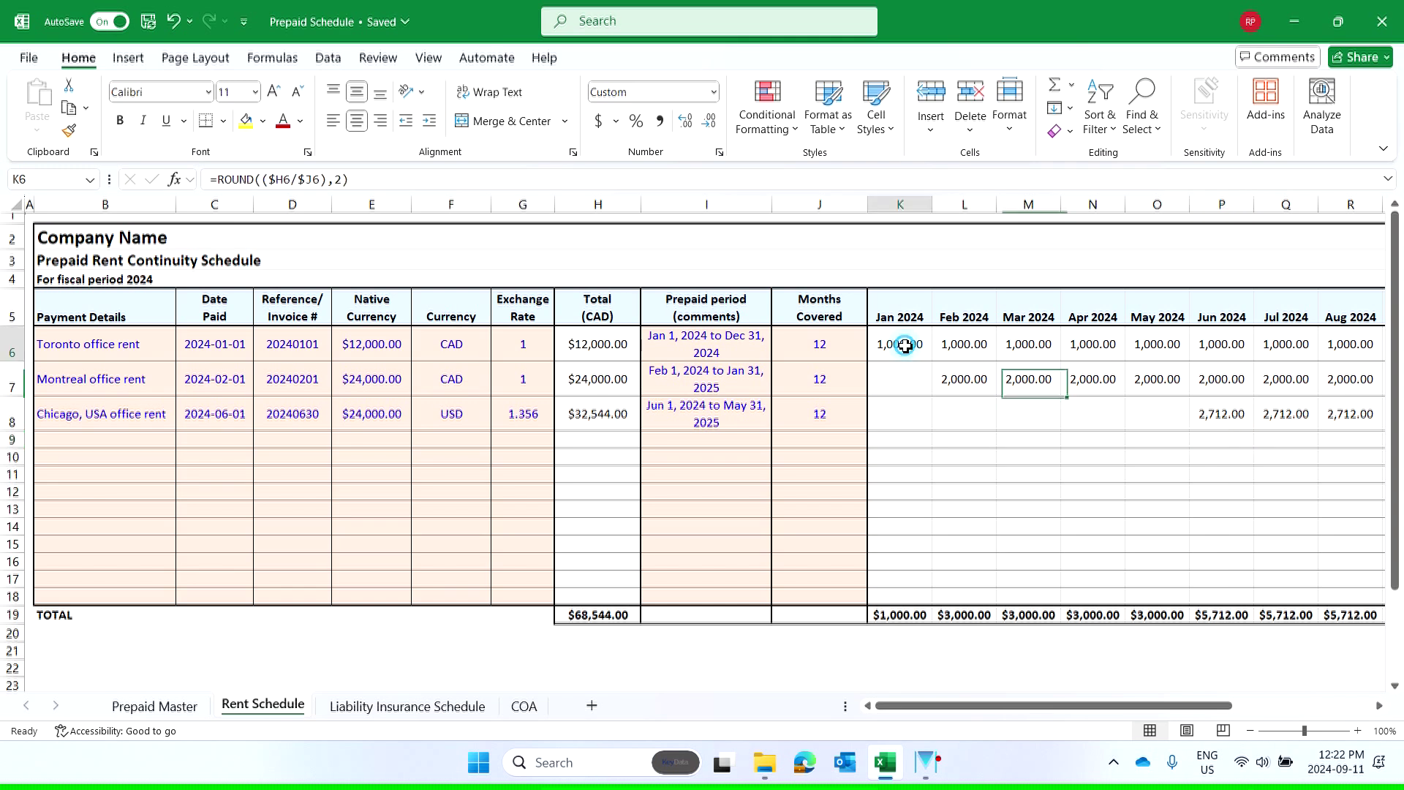
{"action": "left_click", "coordinate": [602, 351]}
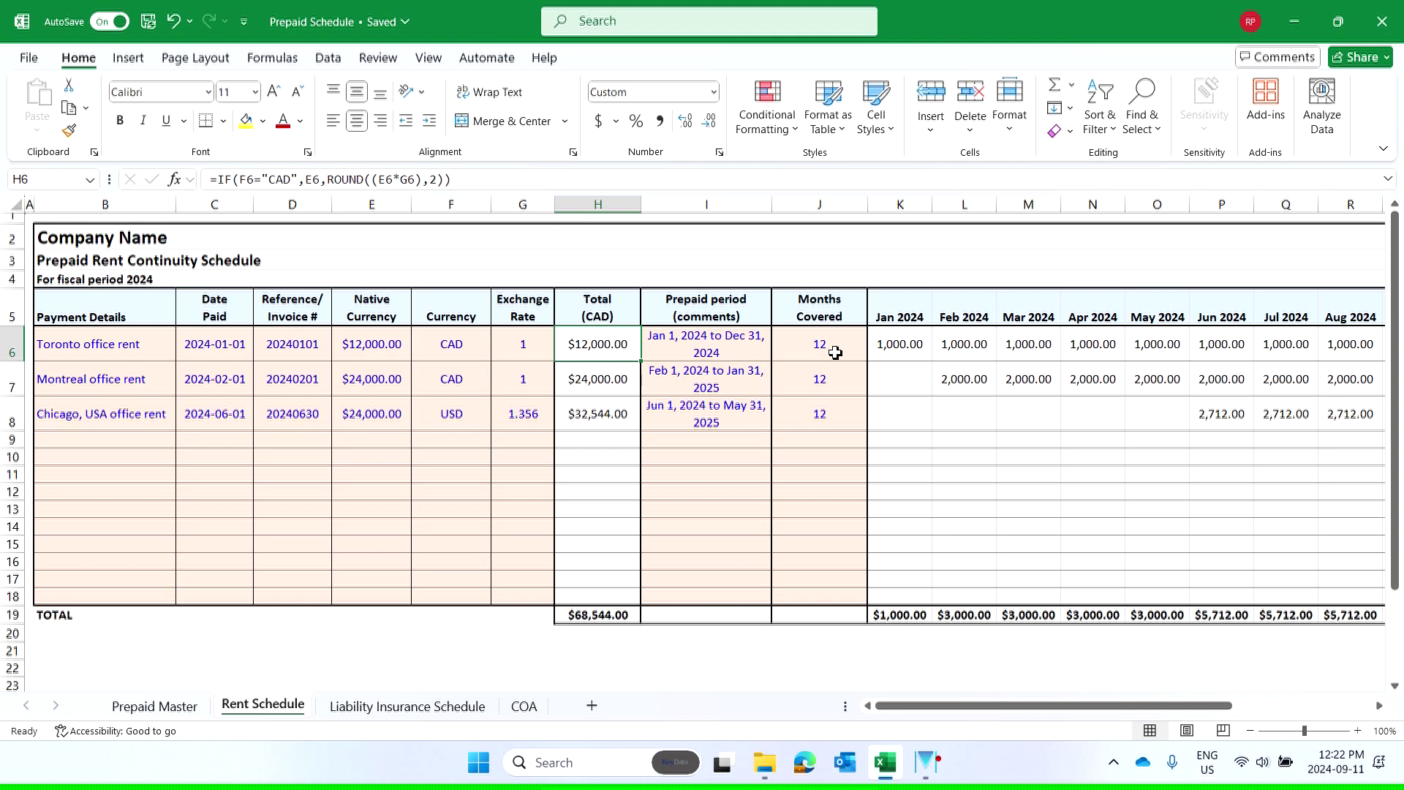
{"action": "left_click", "coordinate": [836, 353]}
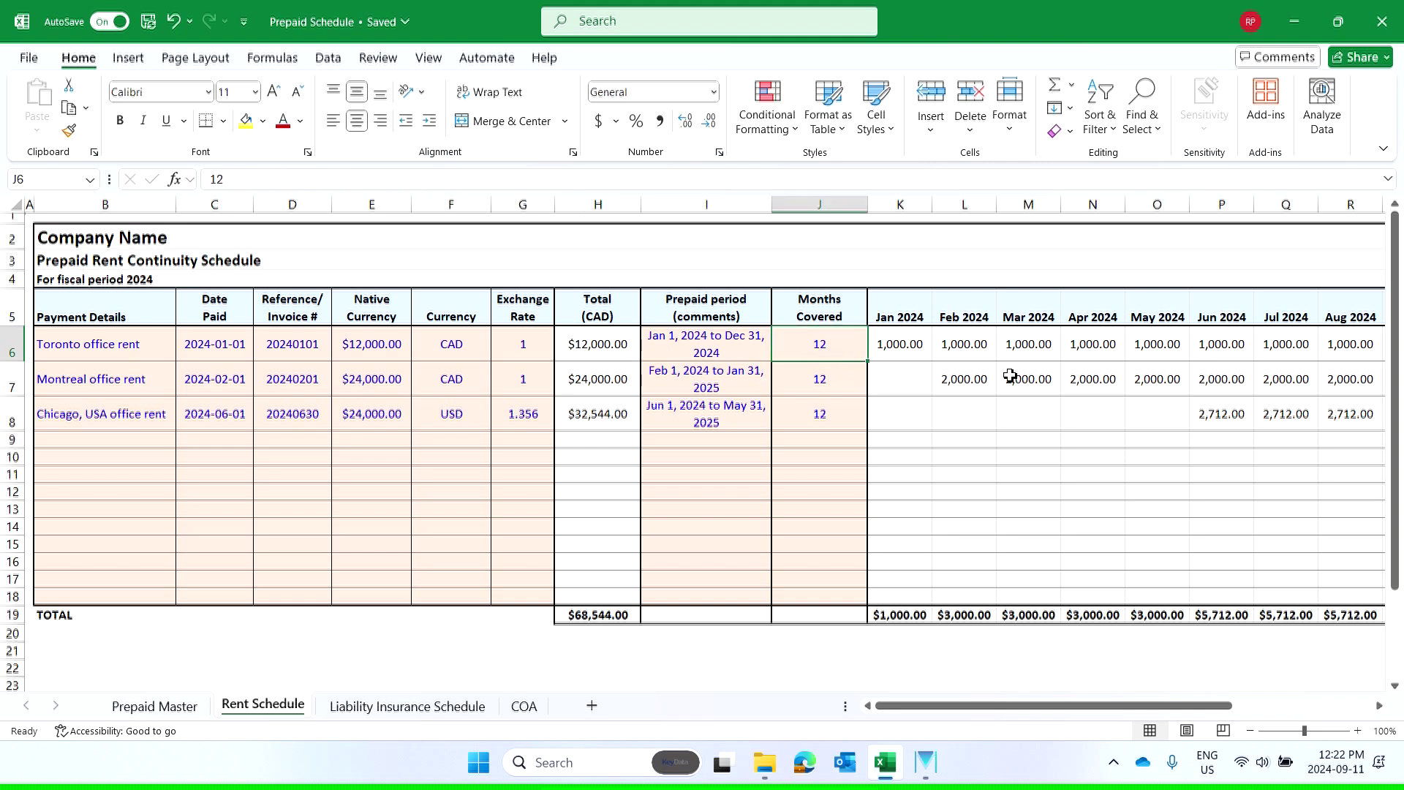
{"action": "left_click_drag", "start_coordinate": [1211, 707], "coordinate": [1261, 711]}
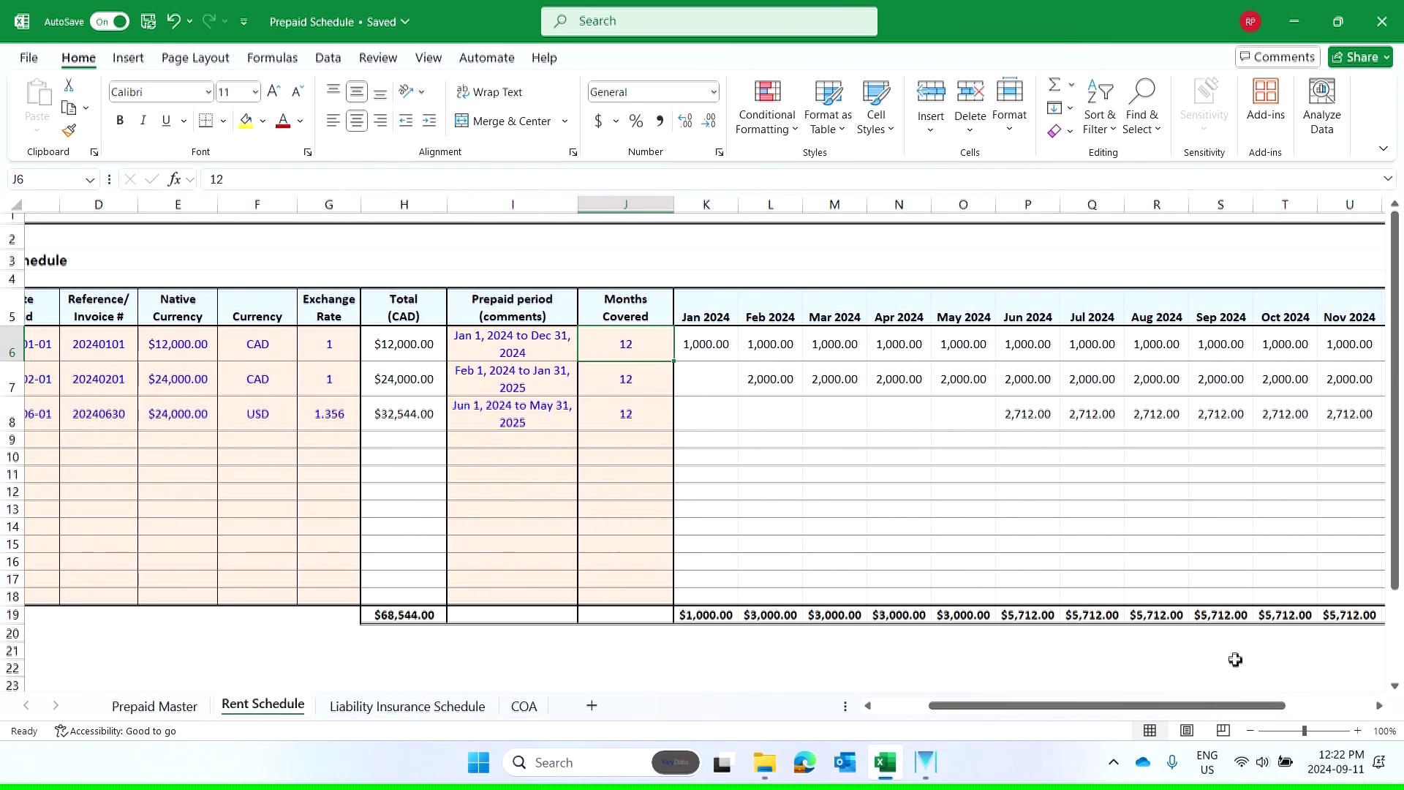
{"action": "left_click_drag", "start_coordinate": [1070, 706], "coordinate": [980, 713]}
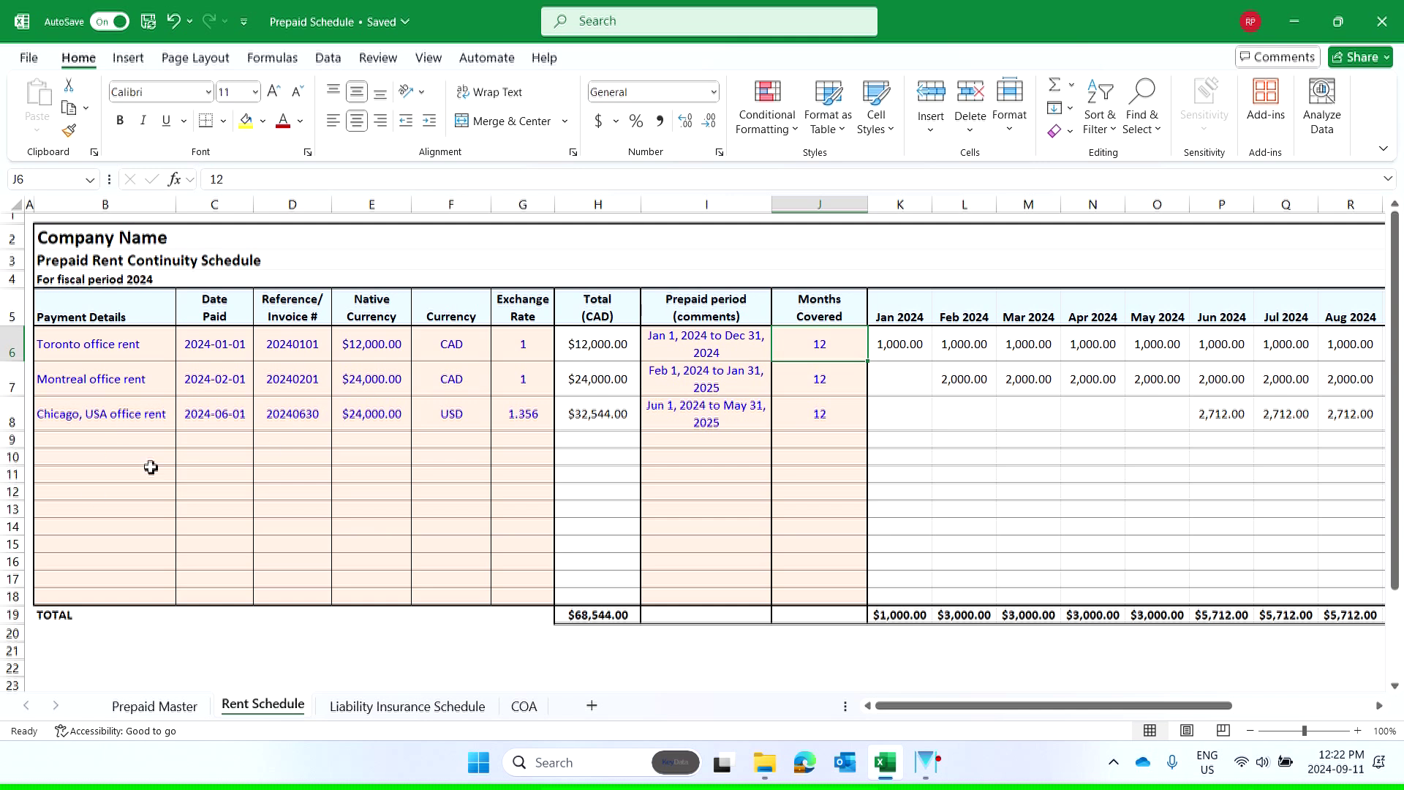
{"action": "left_click", "coordinate": [350, 708]}
{"action": "left_click", "coordinate": [256, 706]}
{"action": "left_click", "coordinate": [897, 347]}
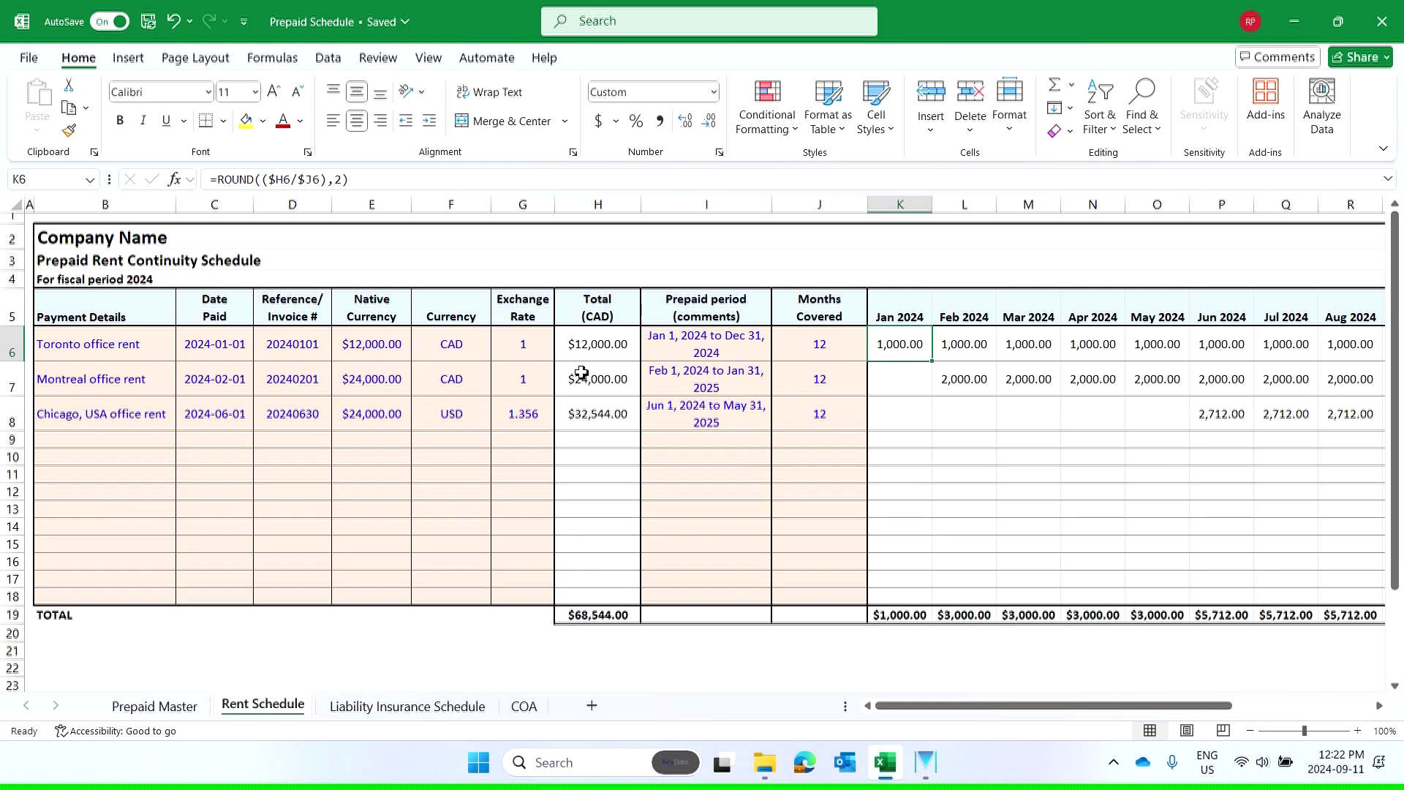
- Paste the Rent Schedule's H6 conversion formula into Liability Insurance H6, giving $159,900.00
{"action": "right_click", "coordinate": [580, 348]}
{"action": "left_click", "coordinate": [647, 174]}
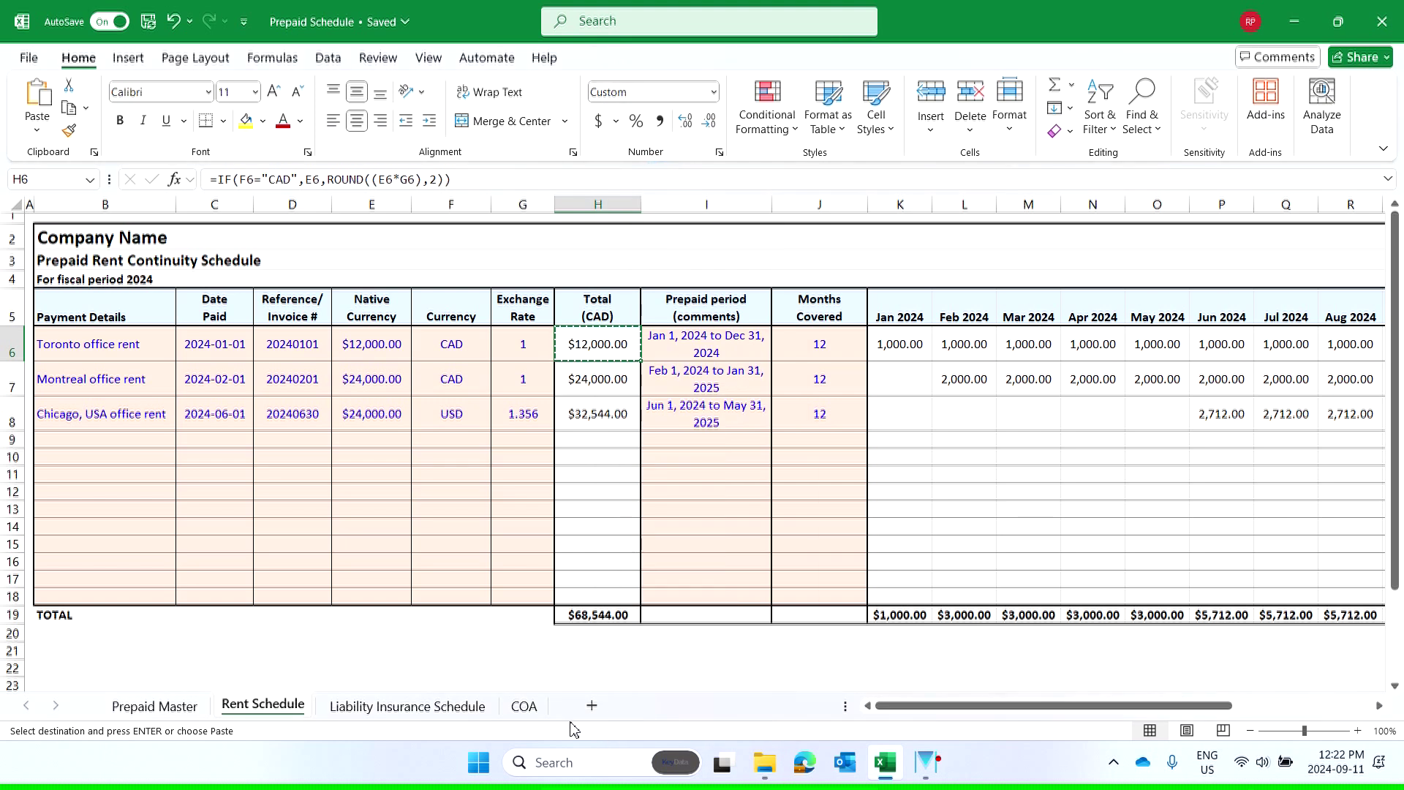
{"action": "left_click", "coordinate": [437, 706]}
{"action": "right_click", "coordinate": [614, 367]}
{"action": "left_click", "coordinate": [715, 224]}
{"action": "left_click", "coordinate": [636, 451]}
{"action": "double_click", "coordinate": [598, 367]}
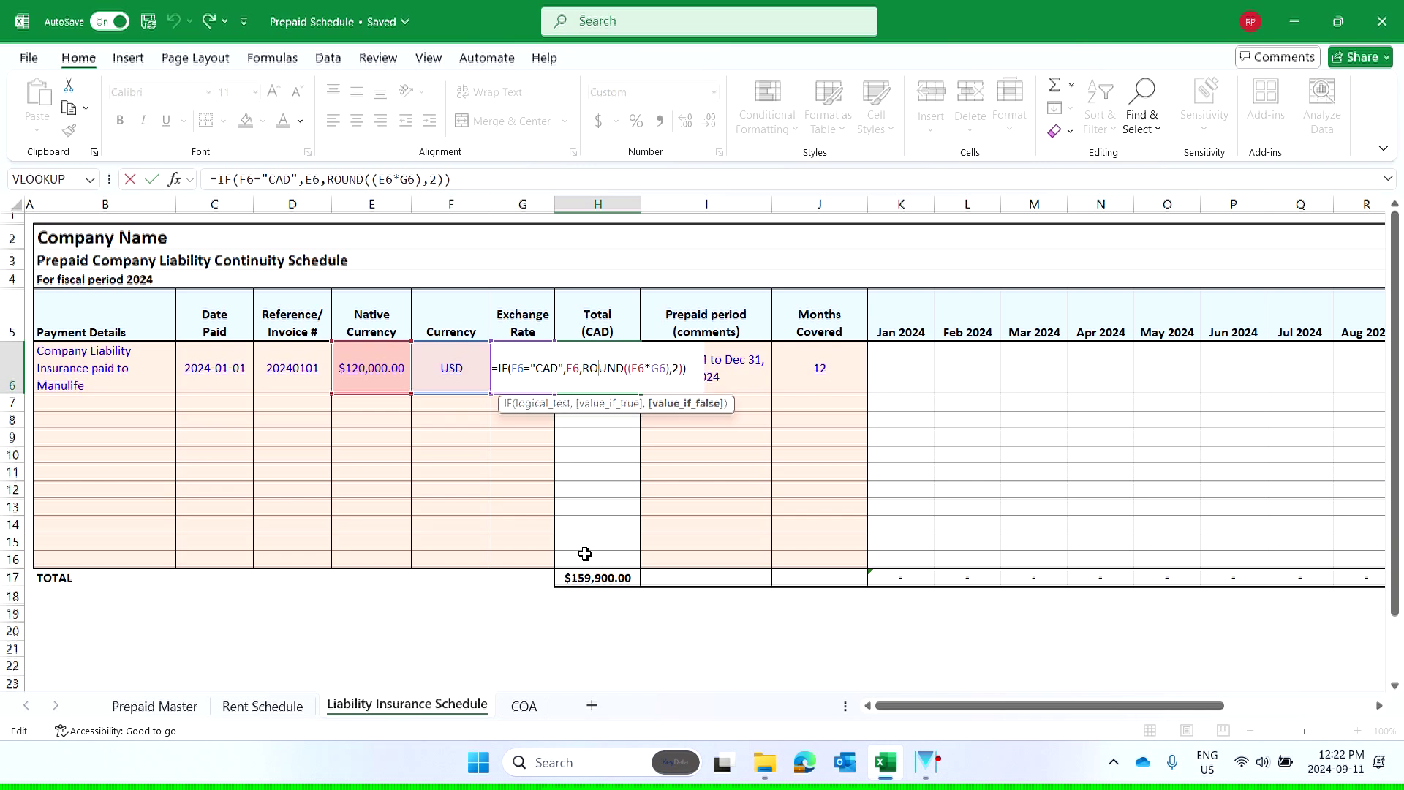
{"action": "key", "text": "Return"}
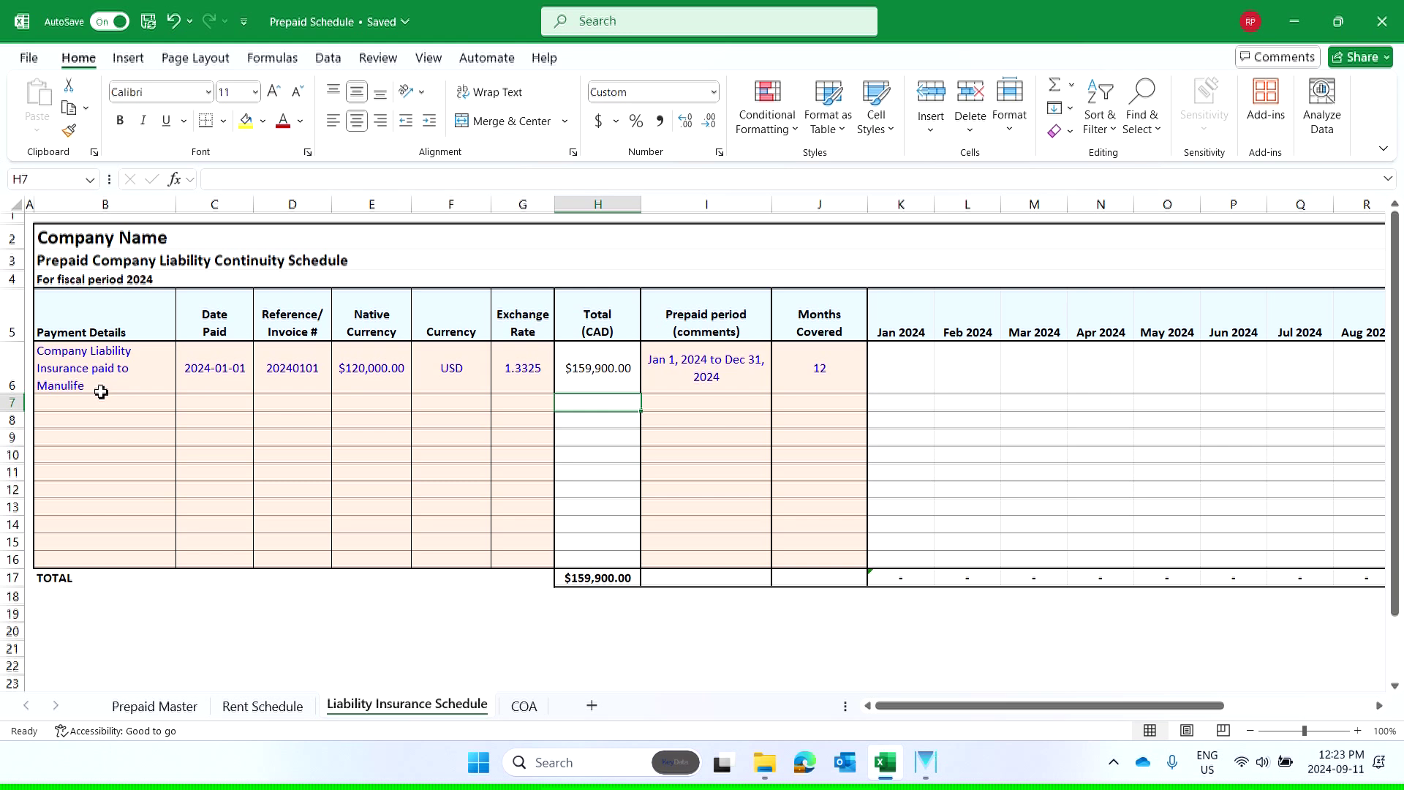
{"action": "left_click", "coordinate": [220, 377]}
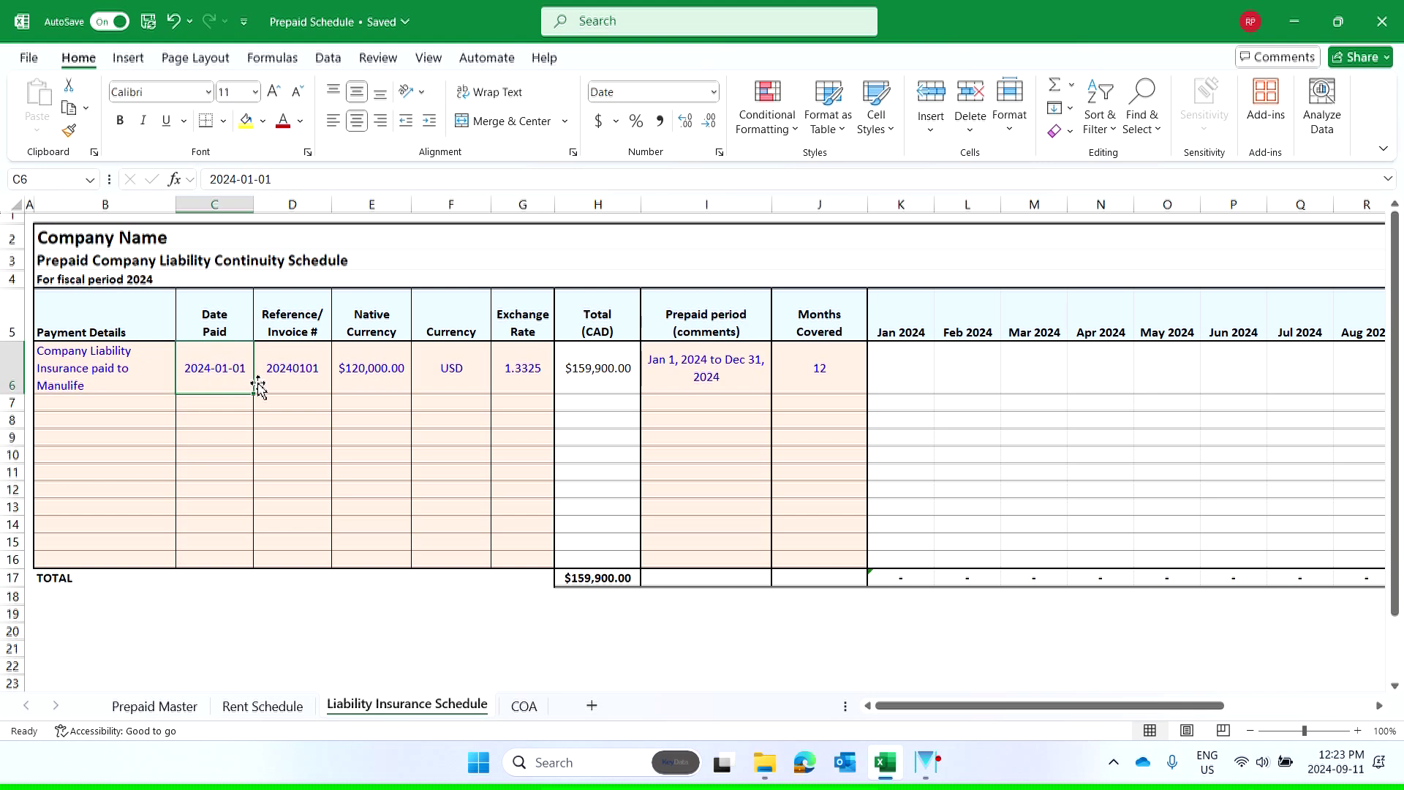
{"action": "left_click", "coordinate": [300, 376]}
{"action": "left_click", "coordinate": [373, 388]}
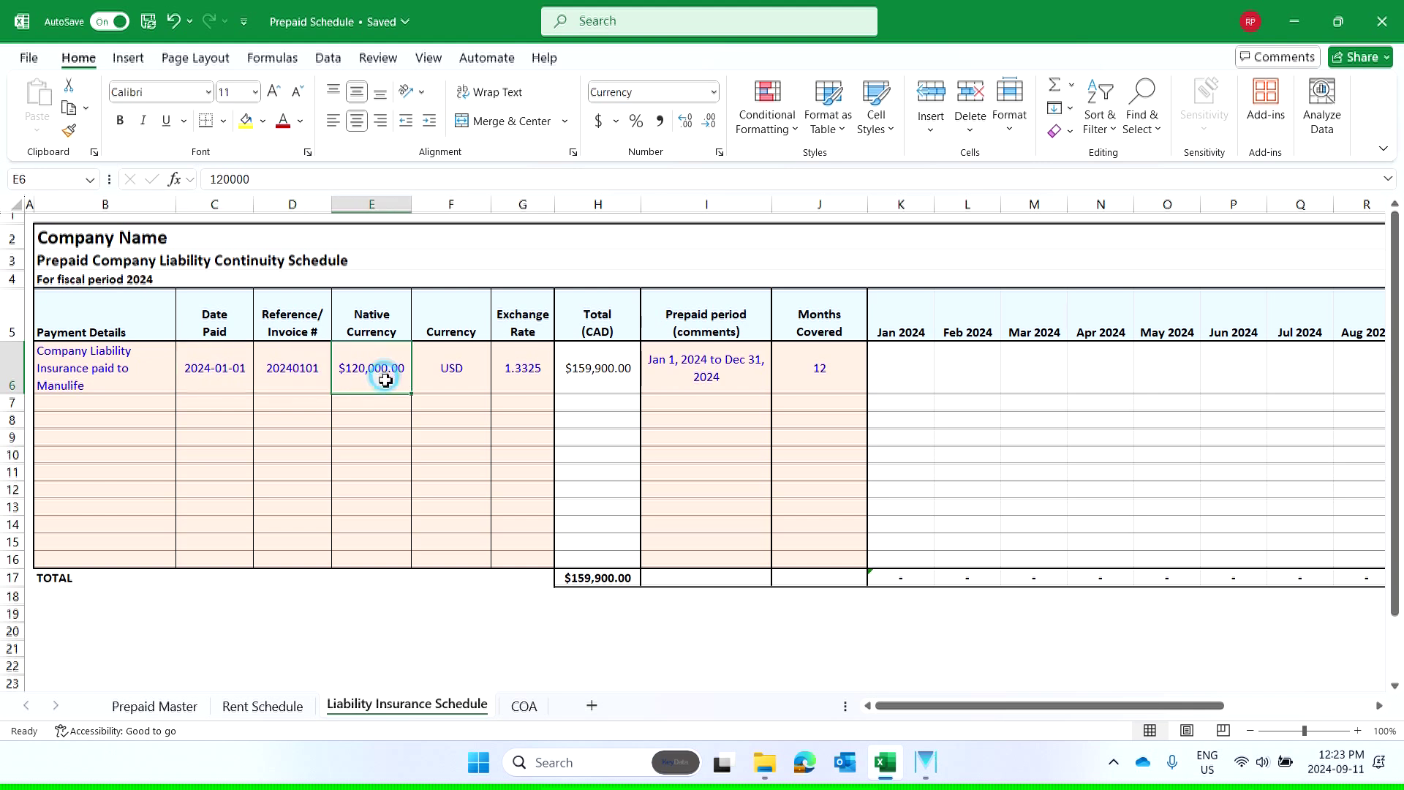
{"action": "left_click", "coordinate": [465, 380]}
{"action": "left_click", "coordinate": [535, 372]}
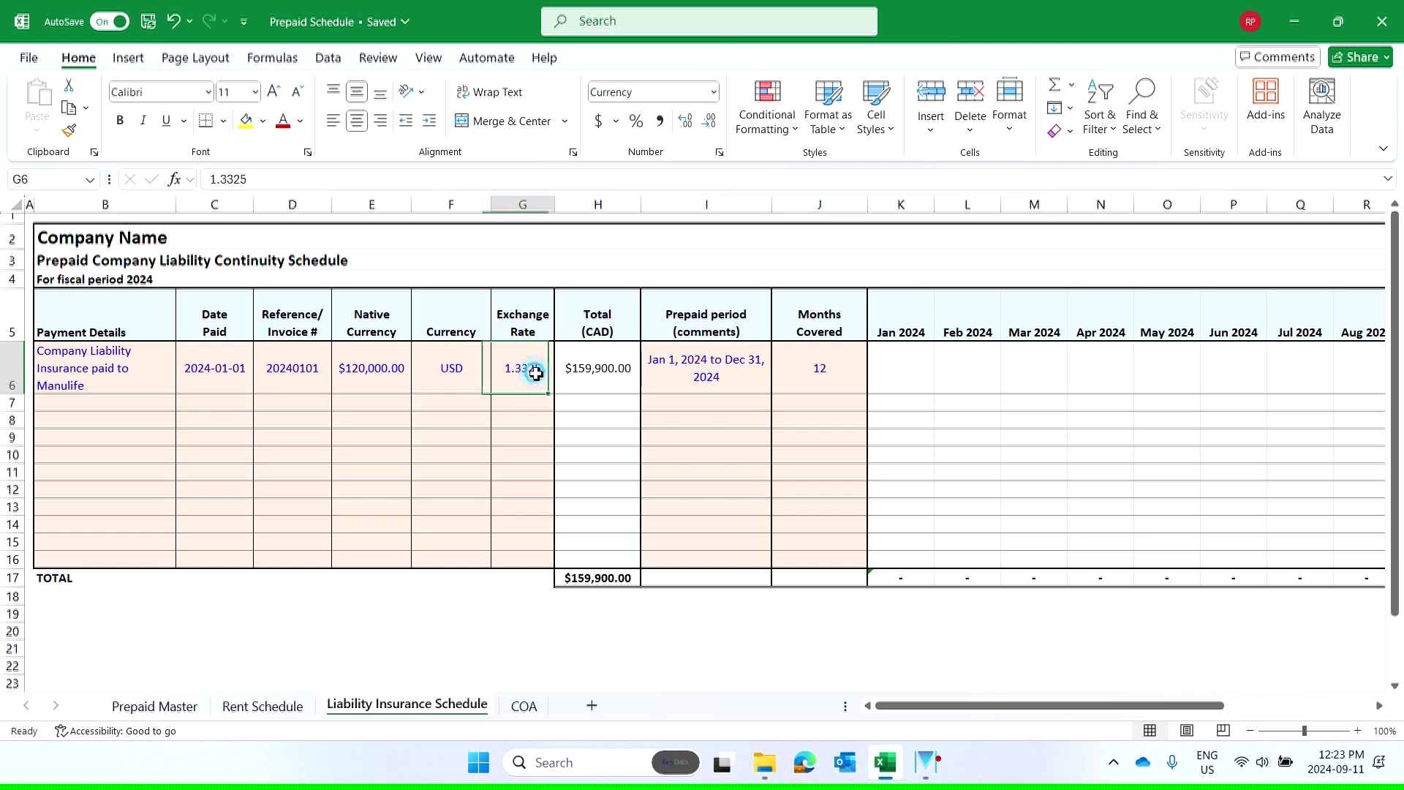
{"action": "left_click", "coordinate": [596, 386]}
{"action": "left_click", "coordinate": [457, 378]}
{"action": "left_click", "coordinate": [598, 378]}
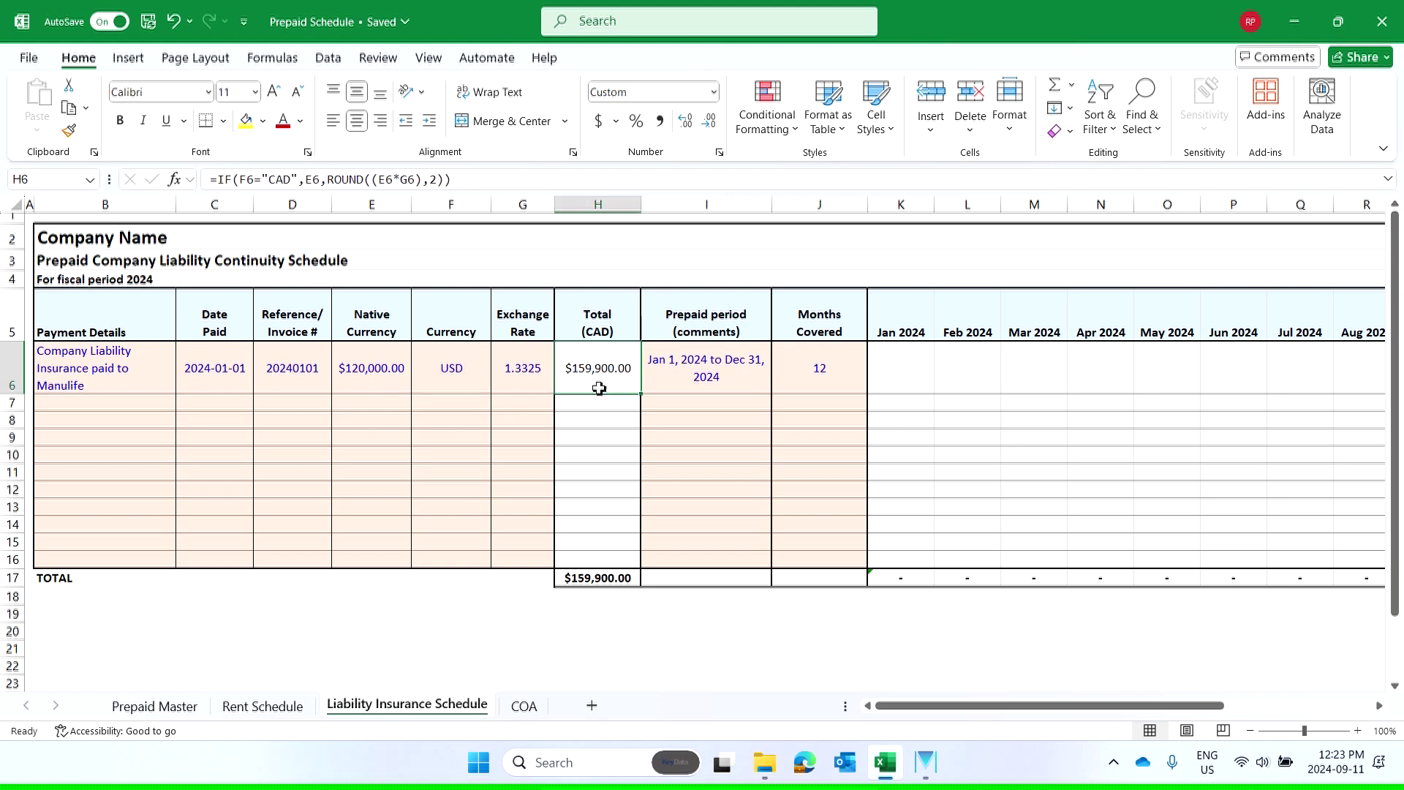
{"action": "left_click", "coordinate": [377, 375]}
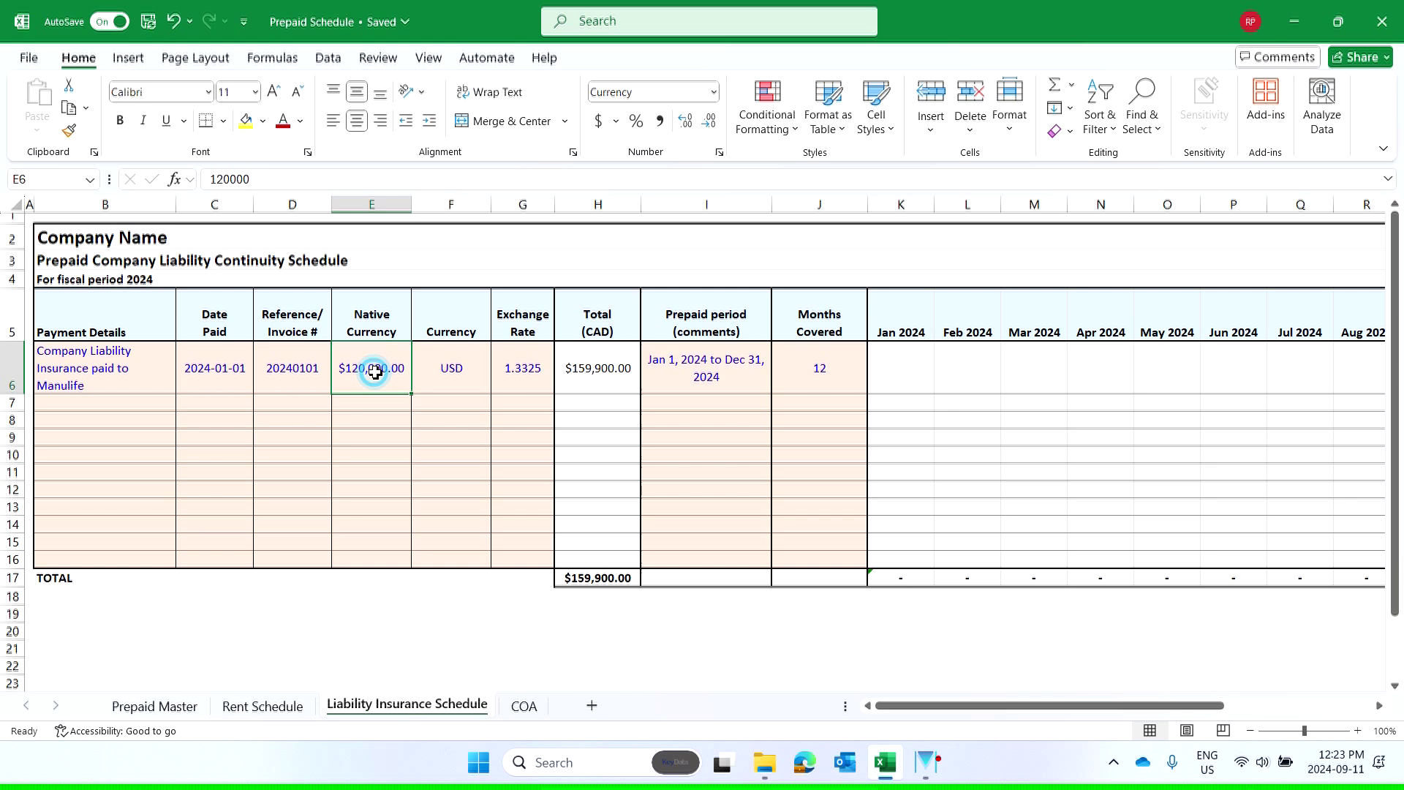
{"action": "left_click", "coordinate": [536, 380]}
{"action": "left_click", "coordinate": [618, 369]}
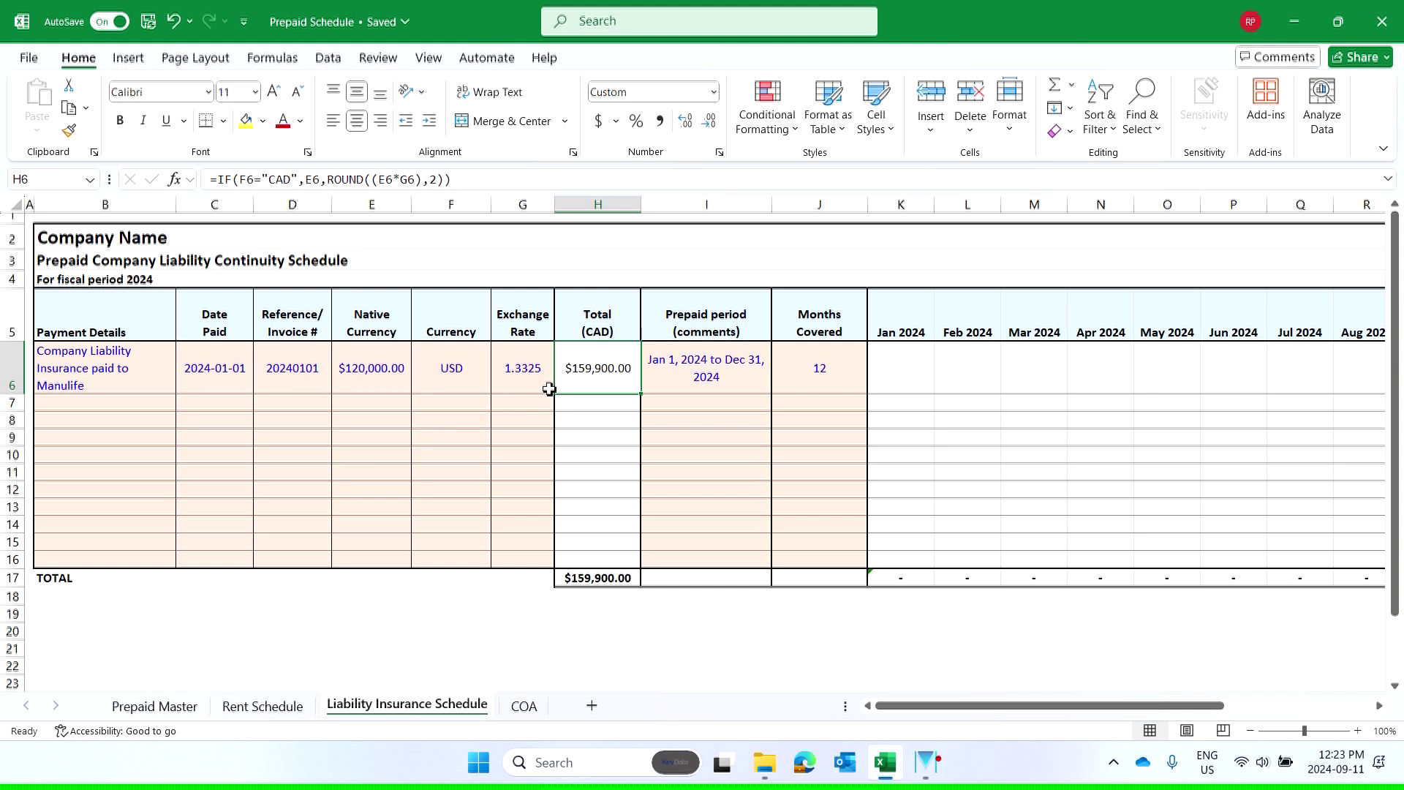
{"action": "left_click", "coordinate": [725, 376]}
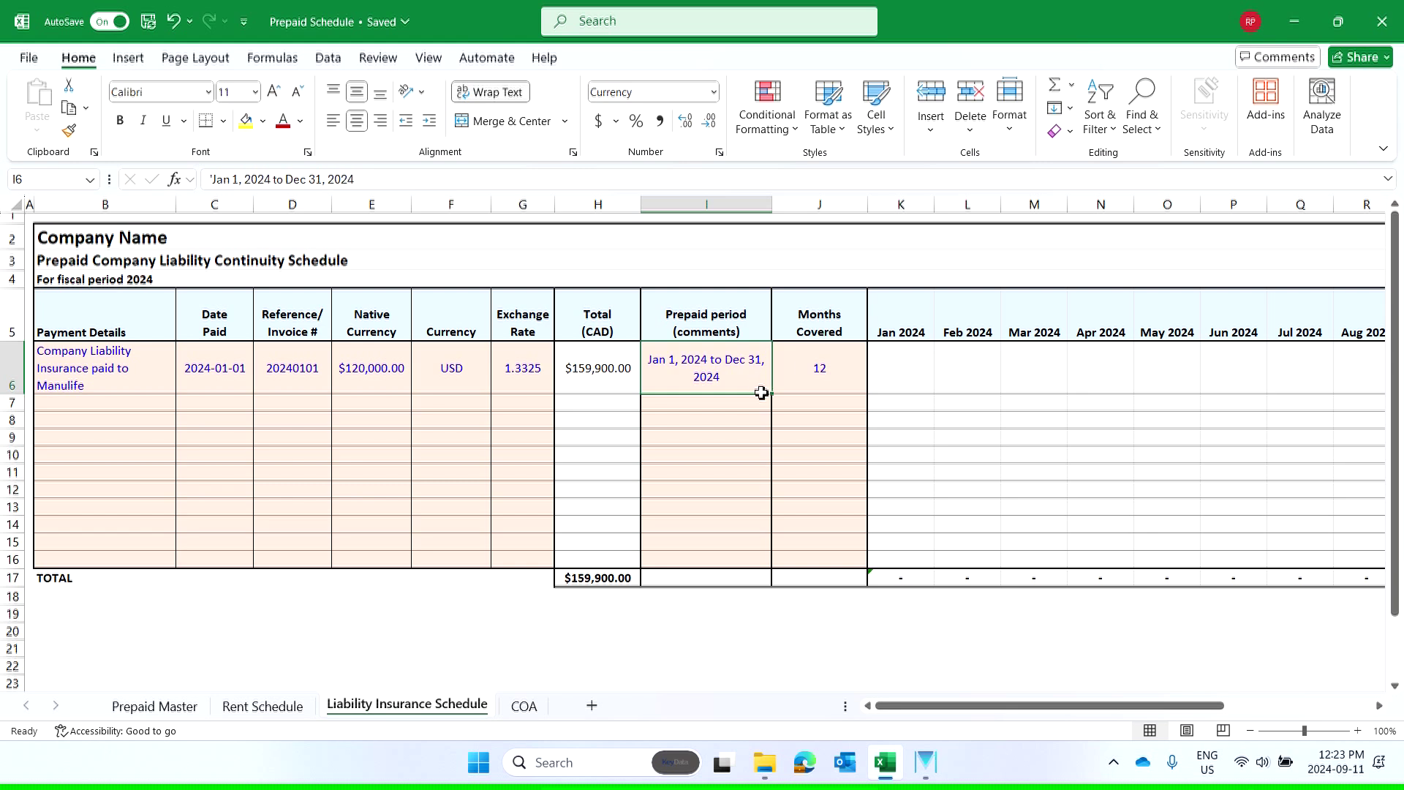
{"action": "left_click", "coordinate": [201, 385]}
- Change the date paid in C6 to 2024-02-01
{"action": "left_click", "coordinate": [255, 181]}
{"action": "type", "text": "2"}
{"action": "key", "text": "Delete"}
{"action": "key", "text": "Return"}
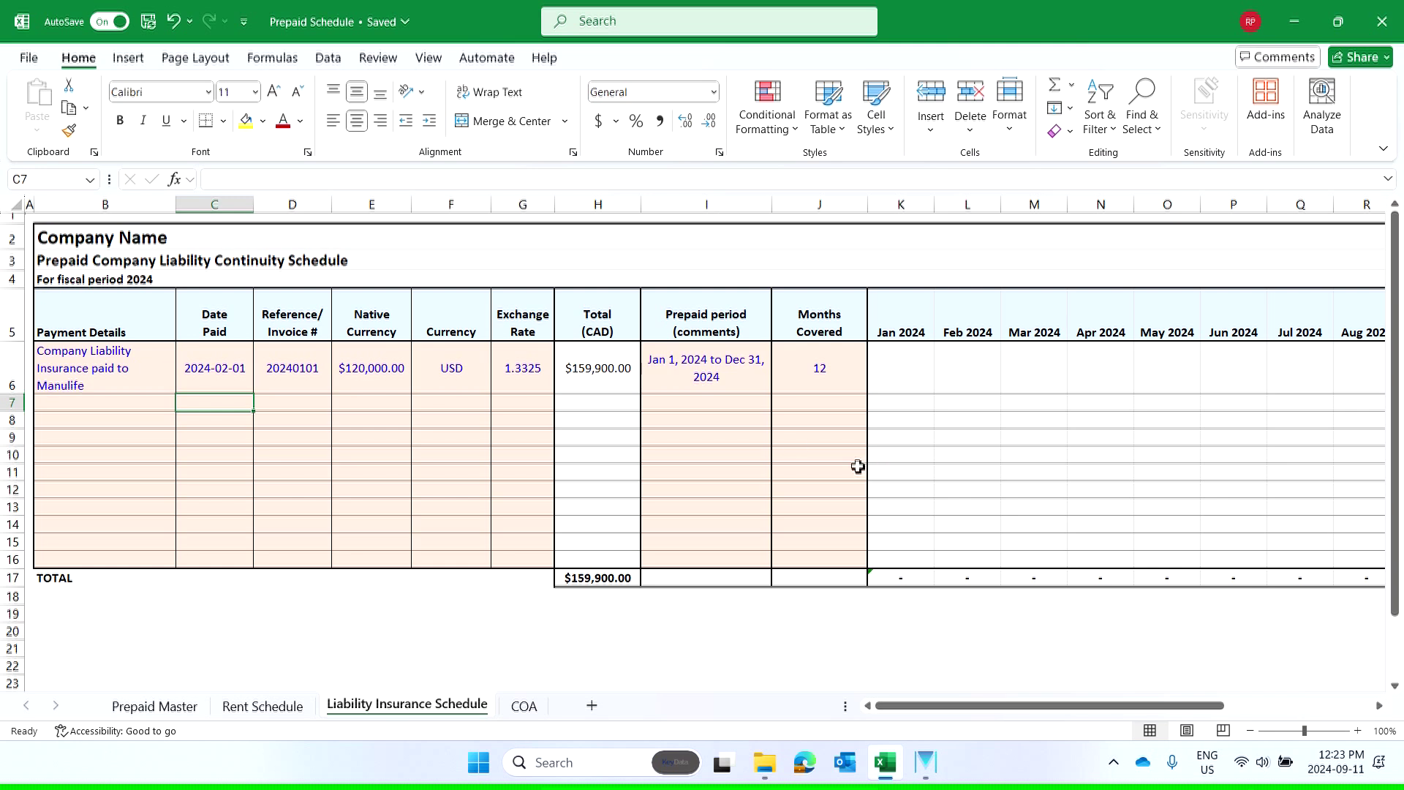
- Change the prepaid period in I6 to 'Feb 1, 2024 to Jan 31, 2025'
{"action": "left_click", "coordinate": [684, 377]}
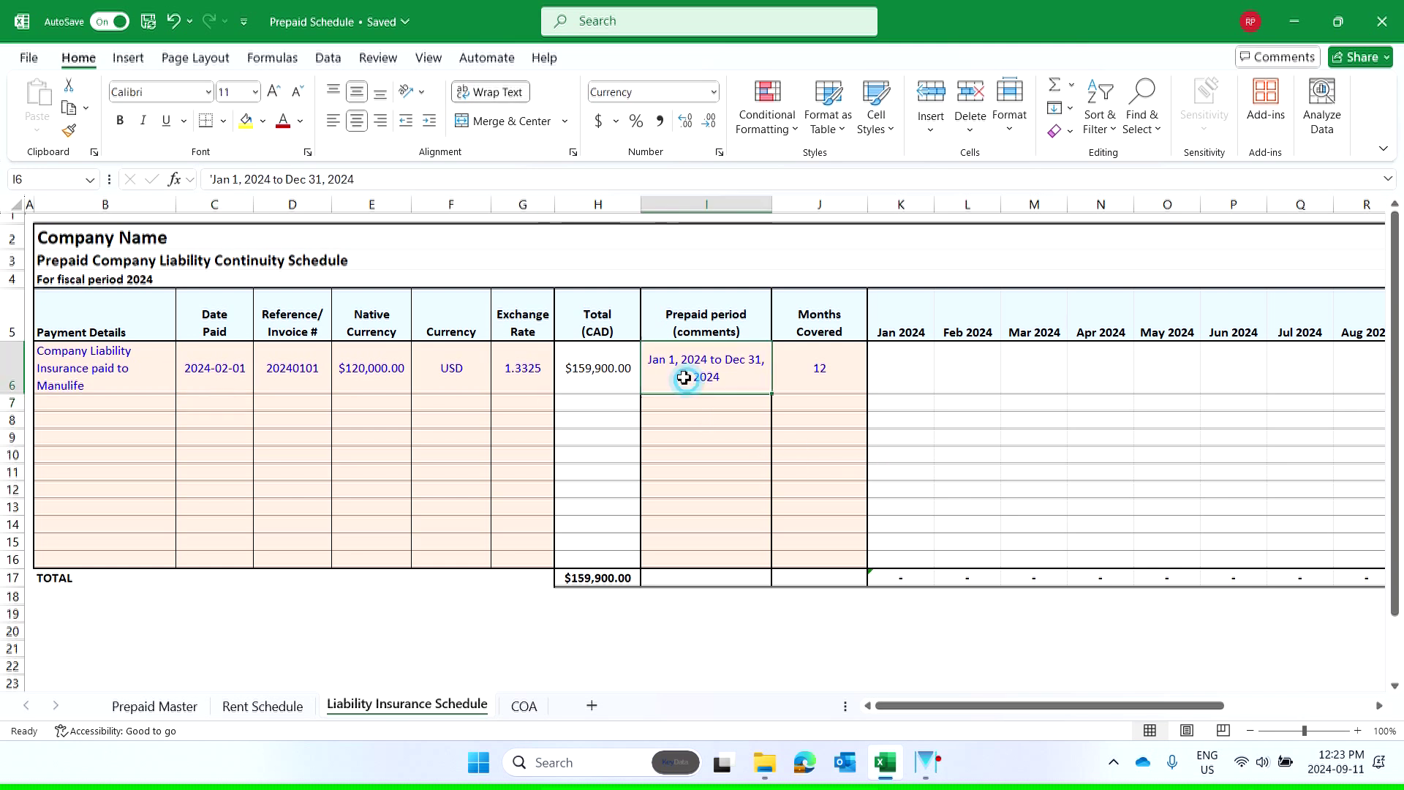
{"action": "left_click", "coordinate": [238, 180]}
{"action": "key", "text": "BackSpace"}
{"action": "key", "text": "BackSpace"}
{"action": "key", "text": "BackSpace"}
{"action": "key", "text": "BackSpace"}
{"action": "key", "text": "BackSpace"}
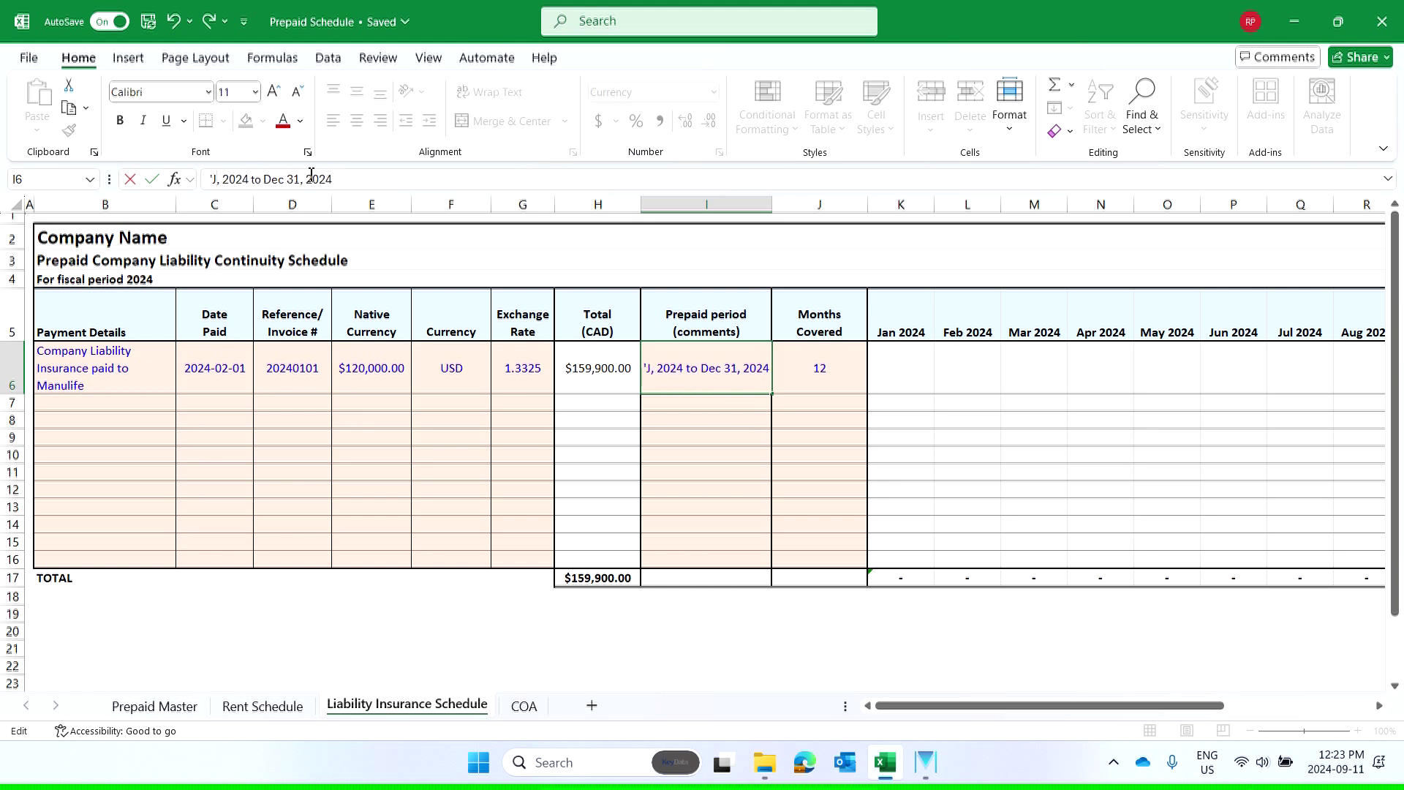
{"action": "type", "text": "Feb 1"}
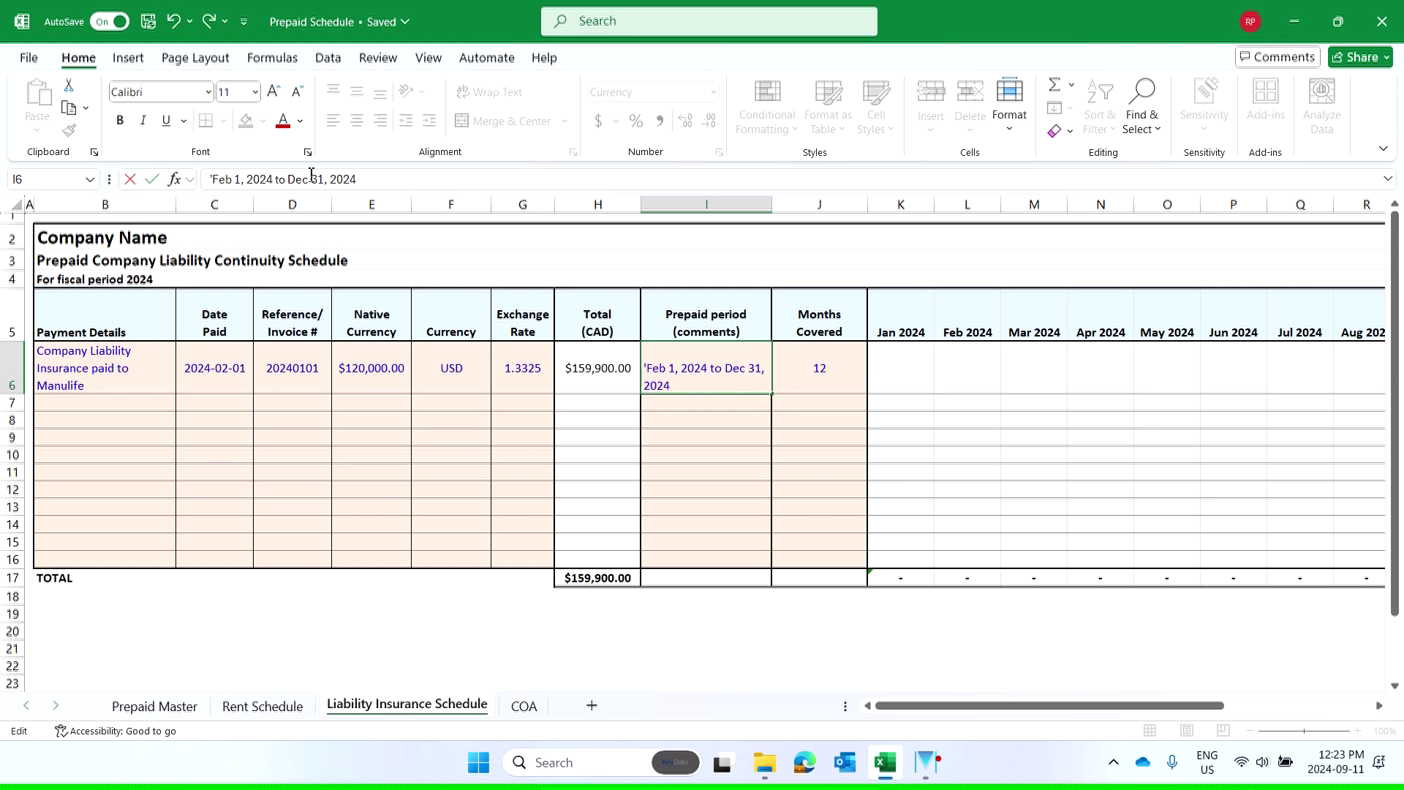
{"action": "key", "text": "Return"}
{"action": "left_click", "coordinate": [796, 378]}
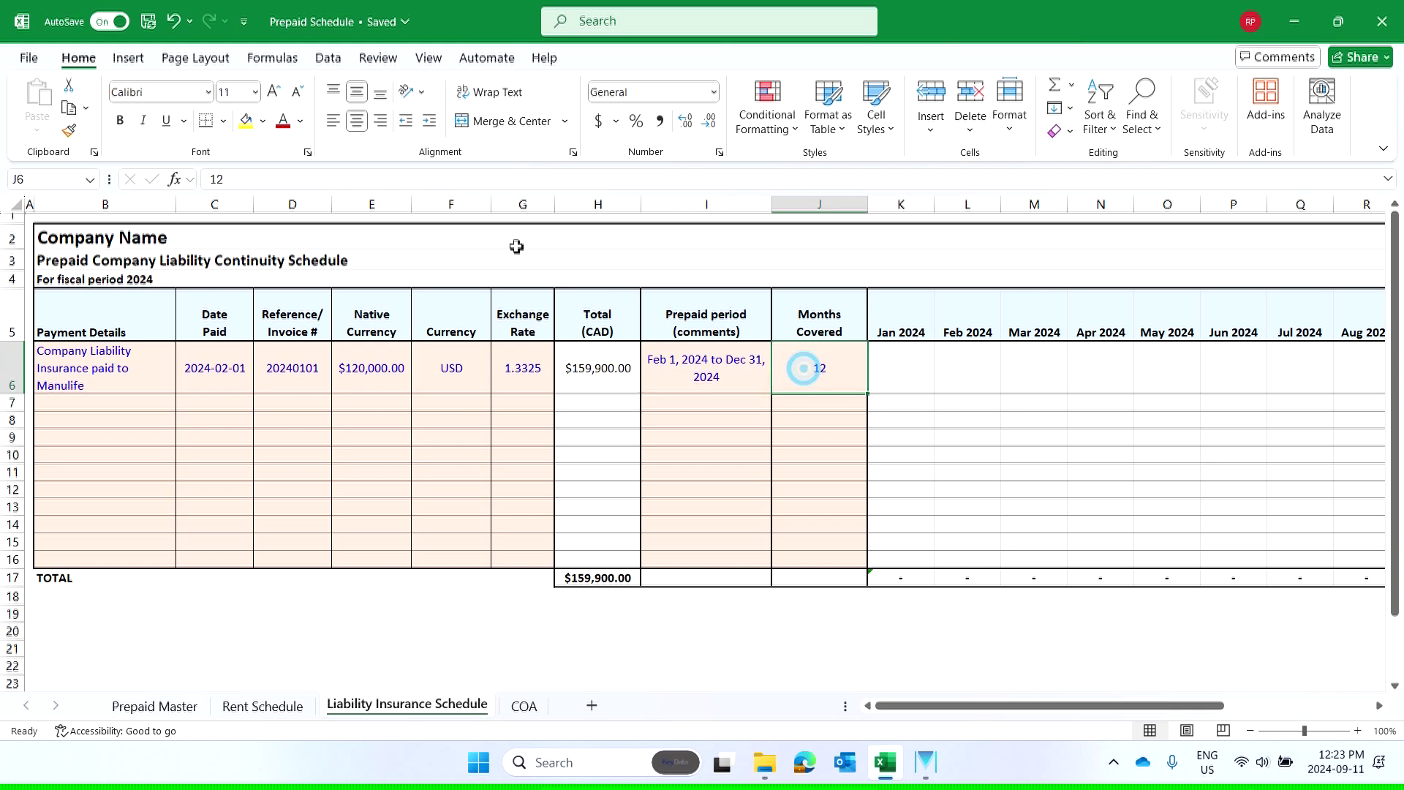
{"action": "left_click", "coordinate": [708, 369]}
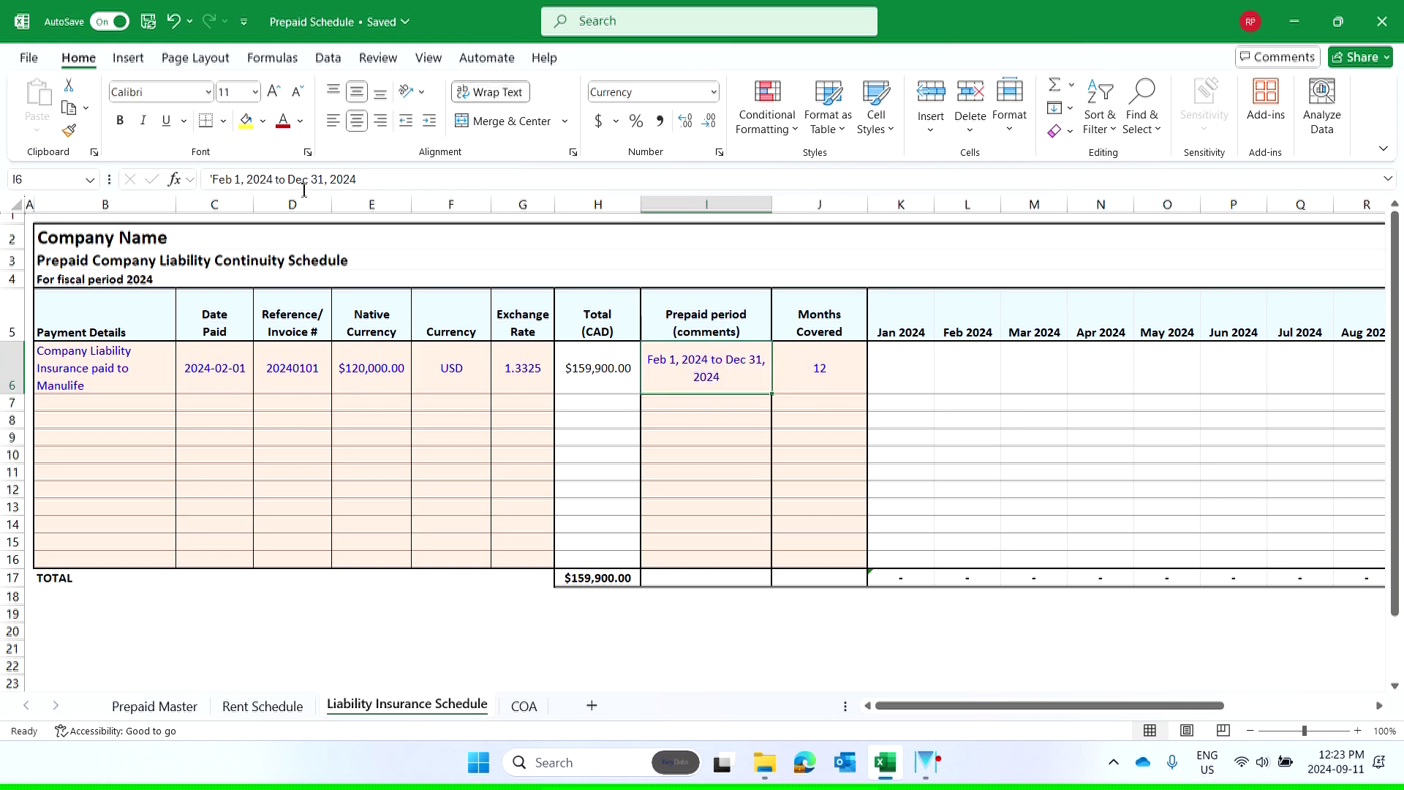
{"action": "left_click_drag", "start_coordinate": [290, 180], "coordinate": [506, 182]}
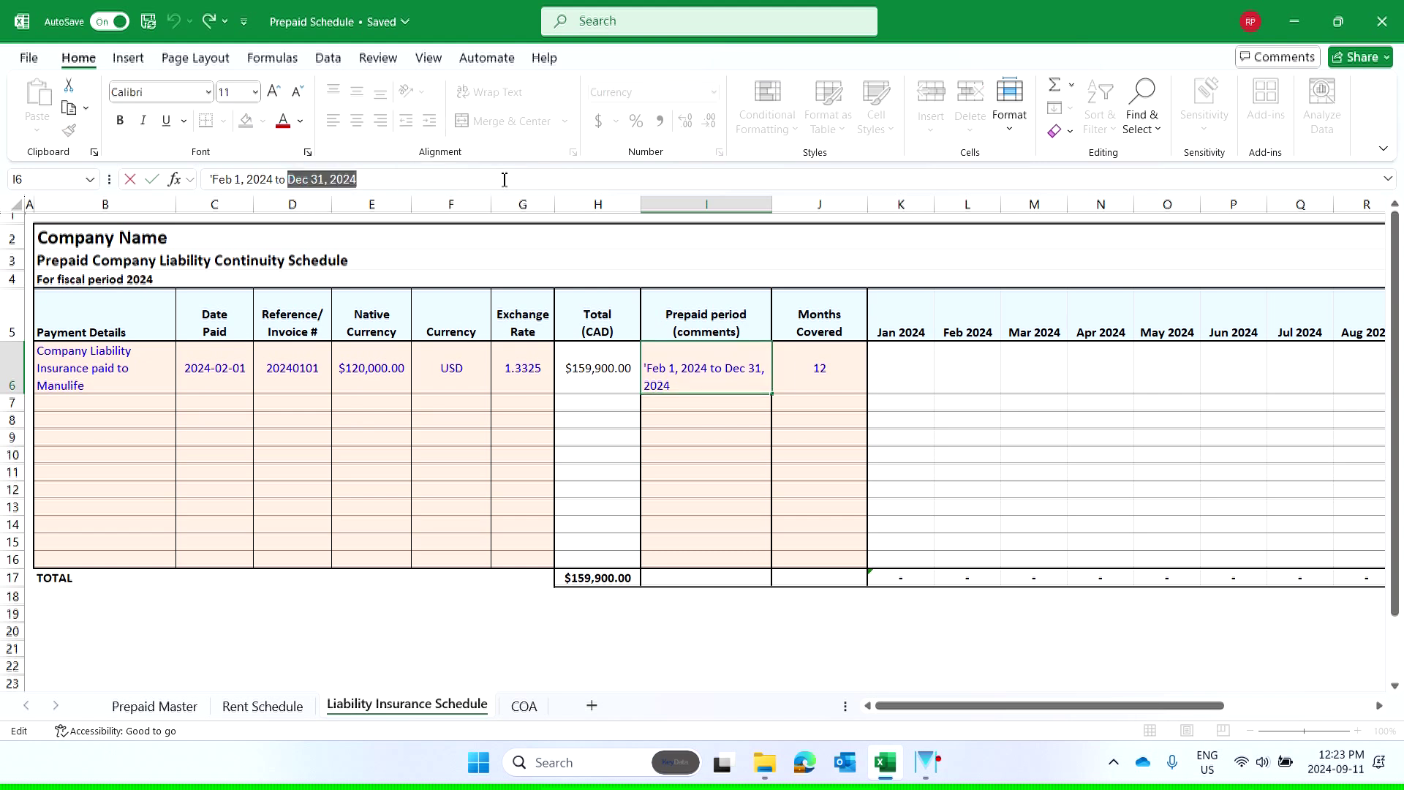
{"action": "type", "text": "Jan"}
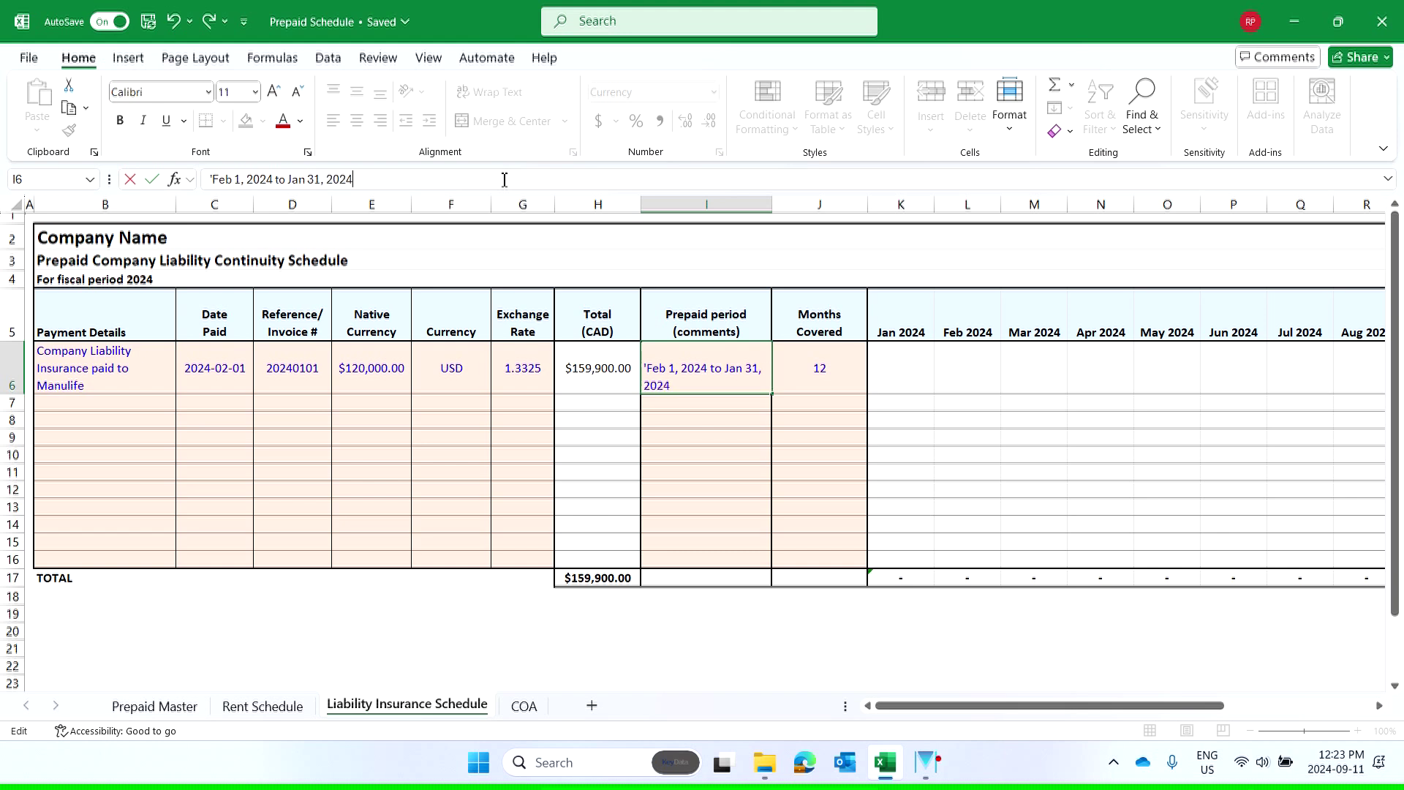
{"action": "type", "text": " 31, 2025"}
{"action": "key", "text": "Return"}
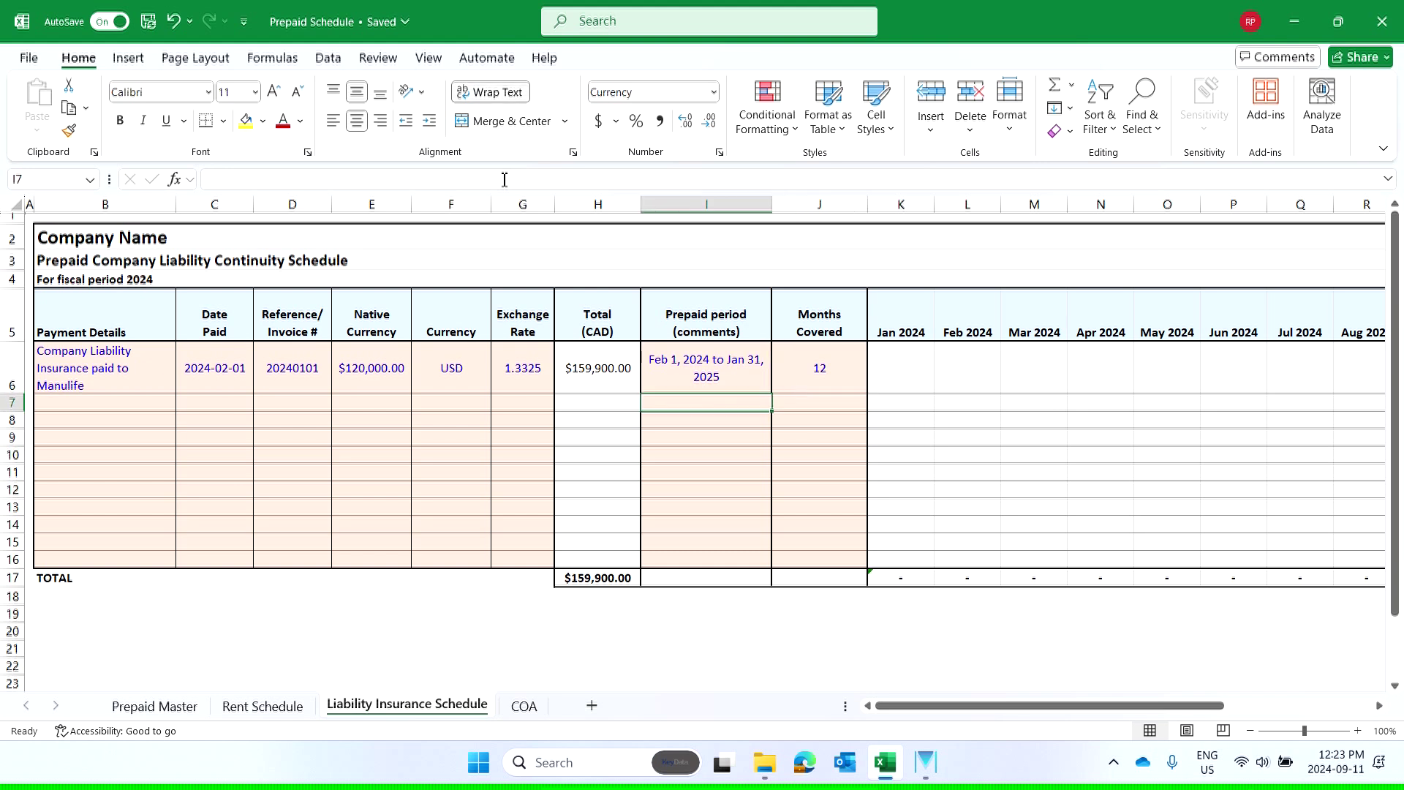
{"action": "left_click", "coordinate": [901, 369]}
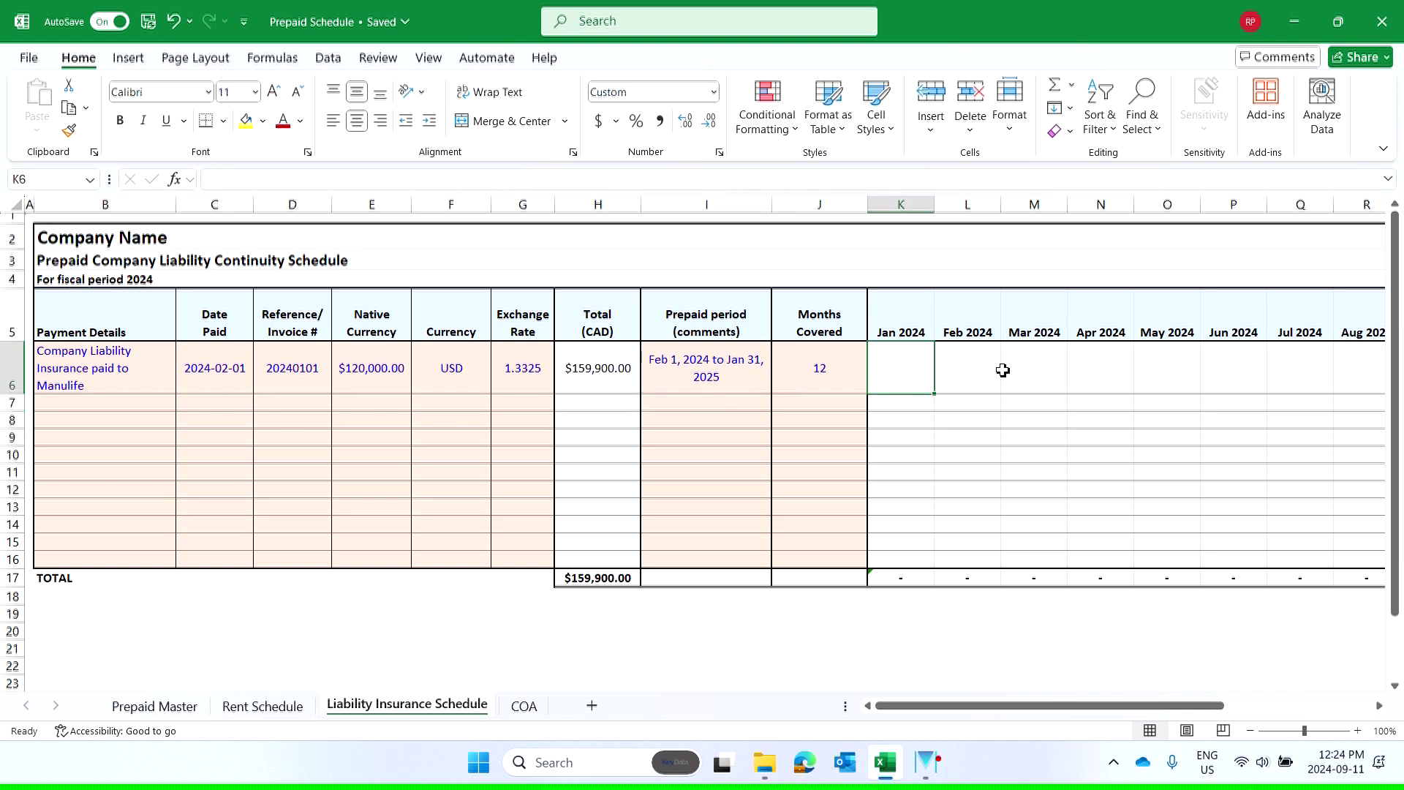
- Copy the Rent Schedule's row 6 monthly amortization formulas into Liability Insurance row 6
{"action": "left_click", "coordinate": [265, 706]}
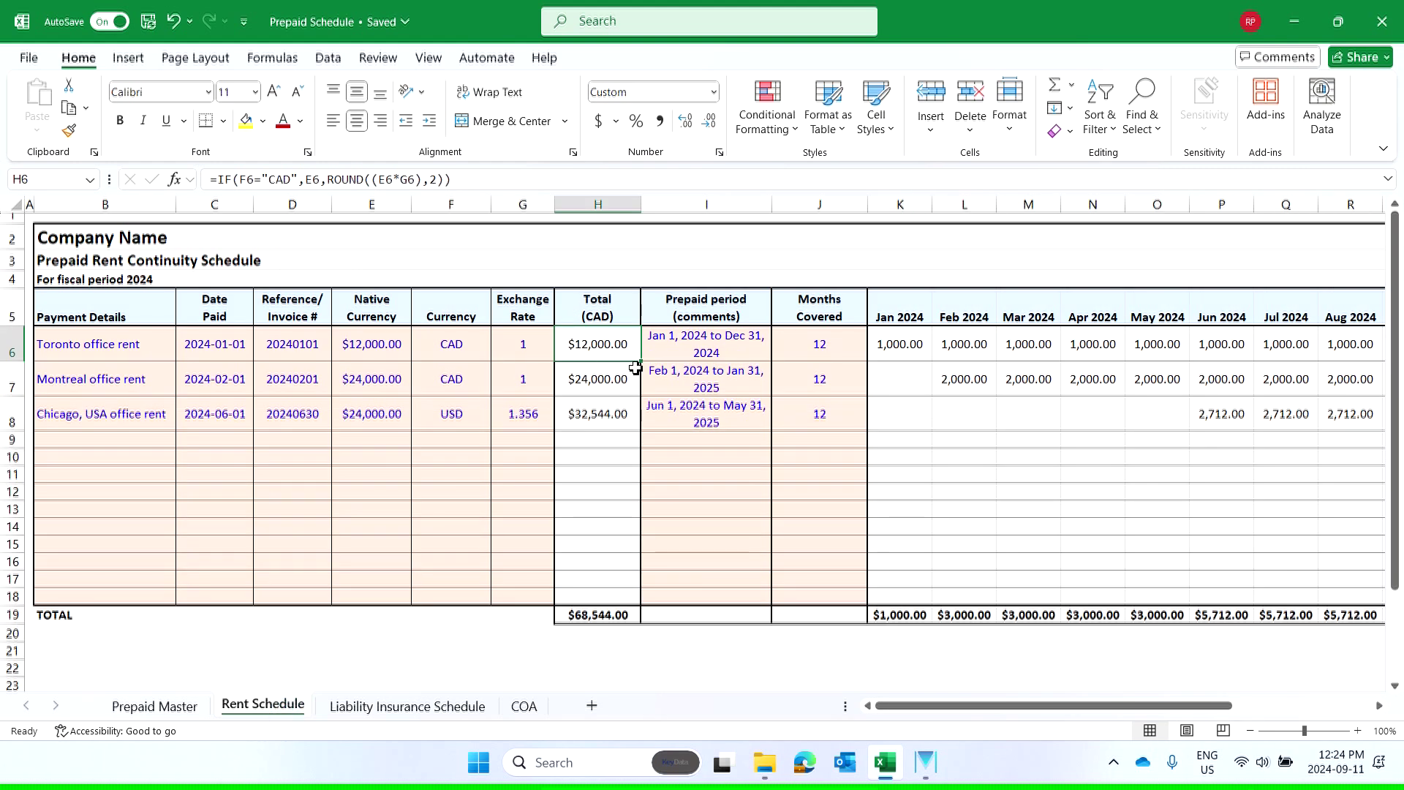
{"action": "left_click_drag", "start_coordinate": [928, 349], "coordinate": [971, 345]}
{"action": "right_click", "coordinate": [971, 345]}
{"action": "left_click", "coordinate": [1055, 174]}
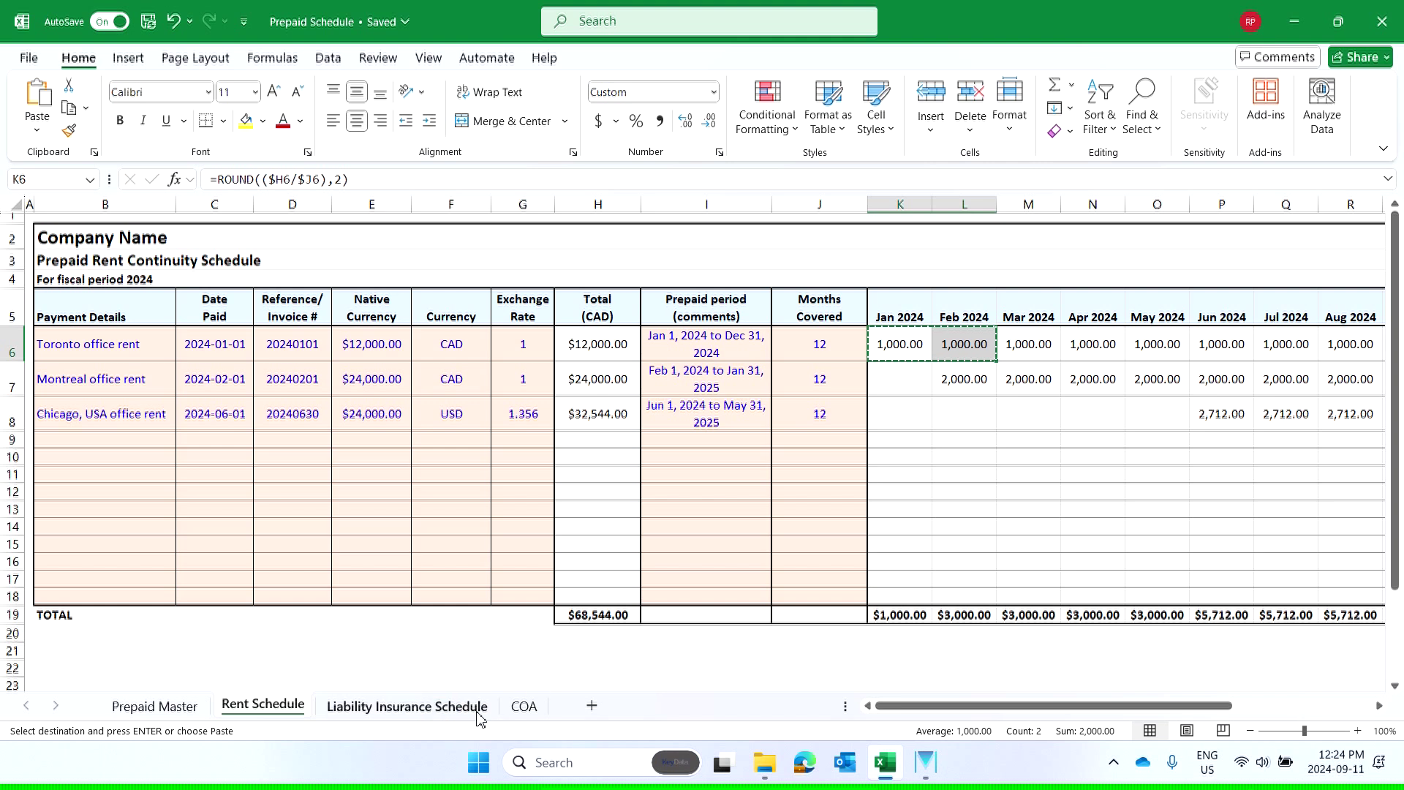
{"action": "left_click", "coordinate": [468, 706]}
{"action": "left_click", "coordinate": [264, 706]}
{"action": "left_click", "coordinate": [907, 344]}
{"action": "left_click_drag", "start_coordinate": [907, 343], "coordinate": [1069, 339]}
{"action": "key", "text": "ctrl+c"}
{"action": "left_click", "coordinate": [445, 708]}
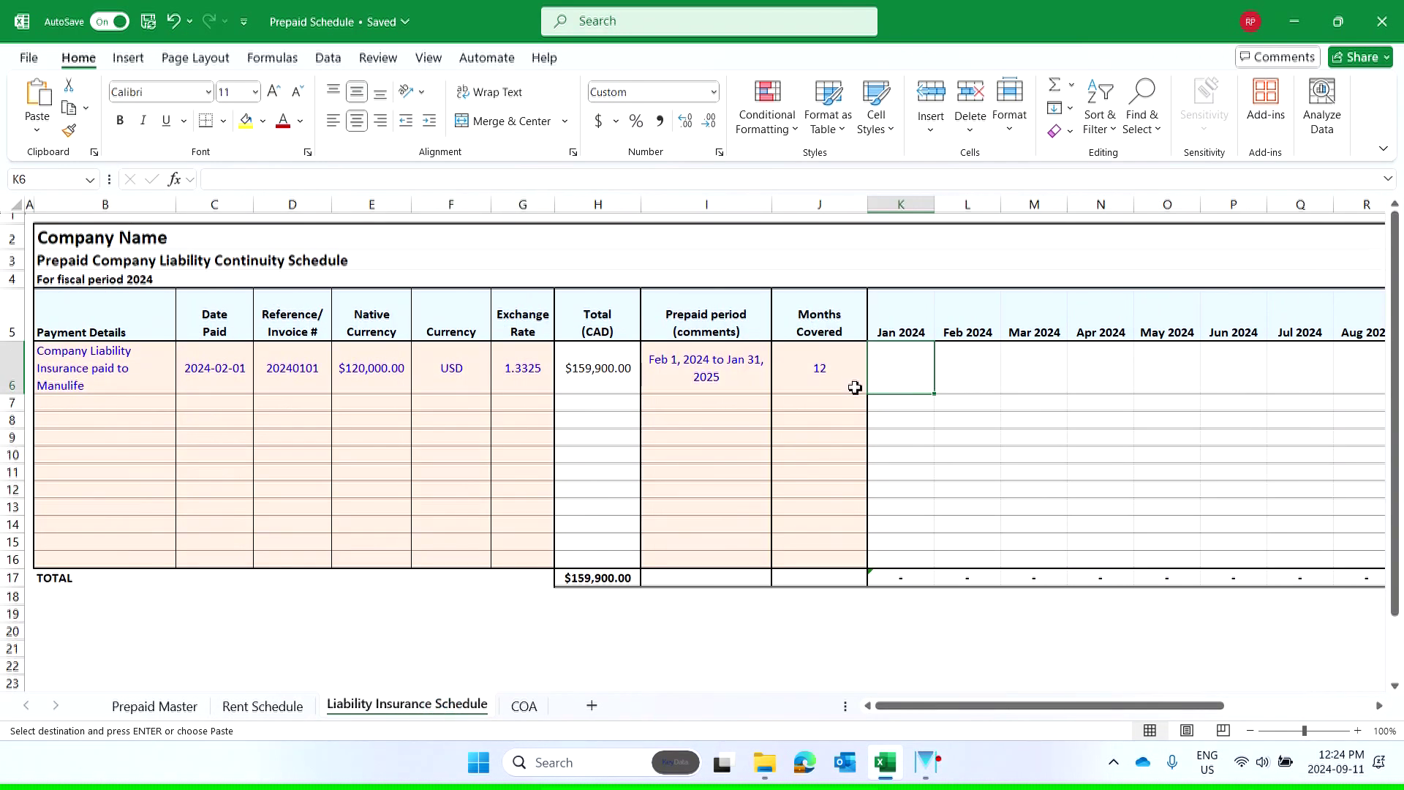
{"action": "right_click", "coordinate": [934, 376]}
{"action": "left_click", "coordinate": [1019, 231]}
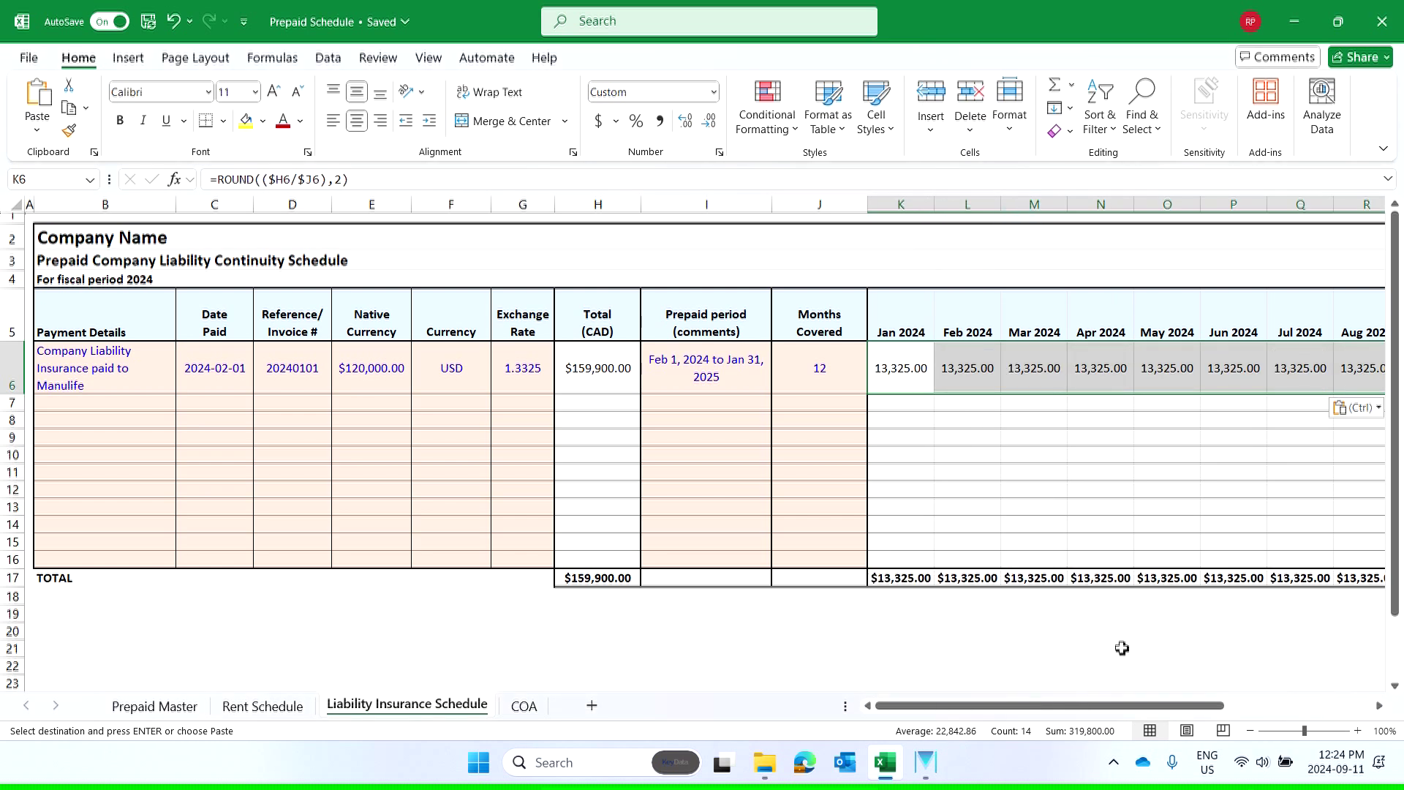
- Clear the Jan 2024 amount in K6 so the 13,325.00 amortization starts in February
{"action": "scroll", "coordinate": [1375, 716], "scroll_direction": "right", "scroll_amount": 3}
{"action": "left_click", "coordinate": [853, 470]}
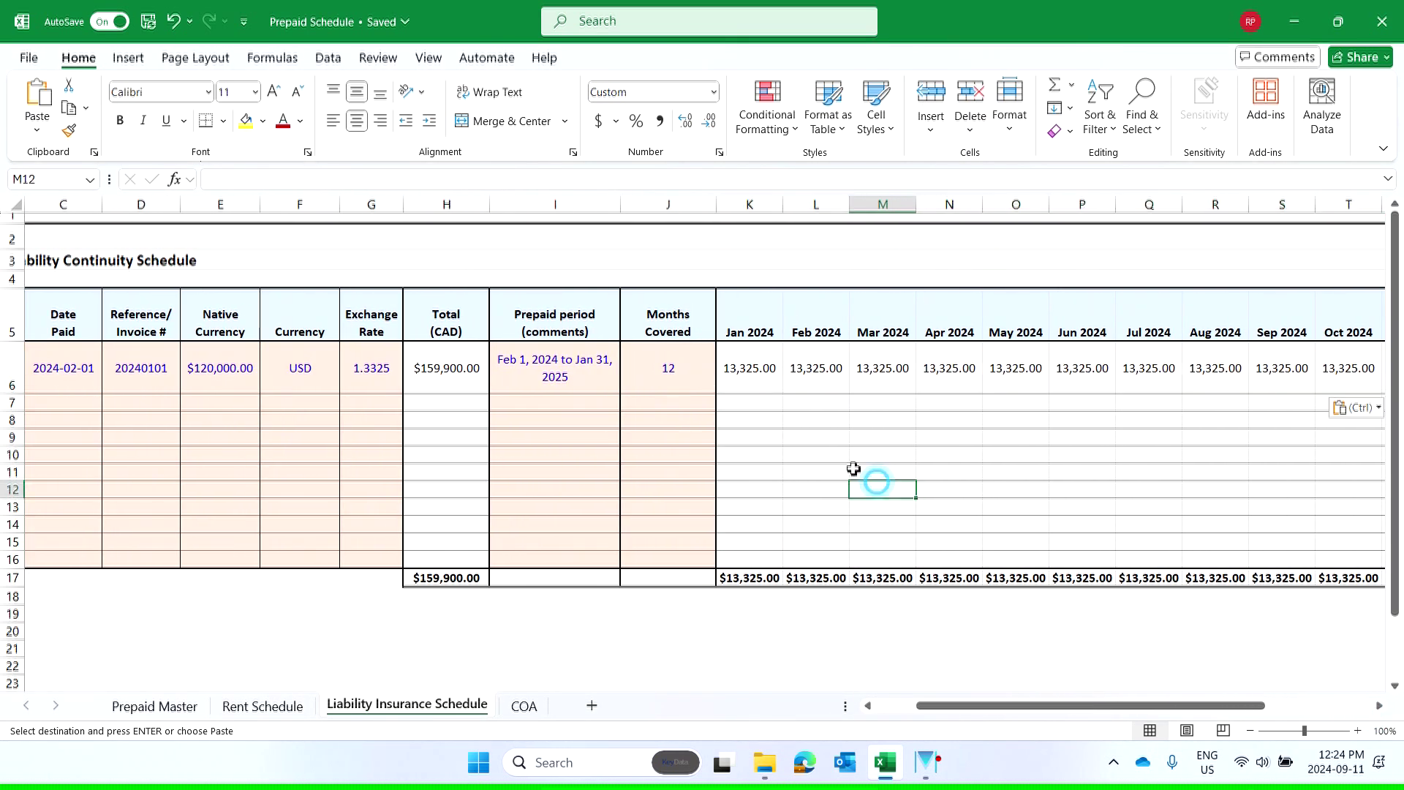
{"action": "left_click", "coordinate": [743, 367]}
{"action": "key", "text": "Delete"}
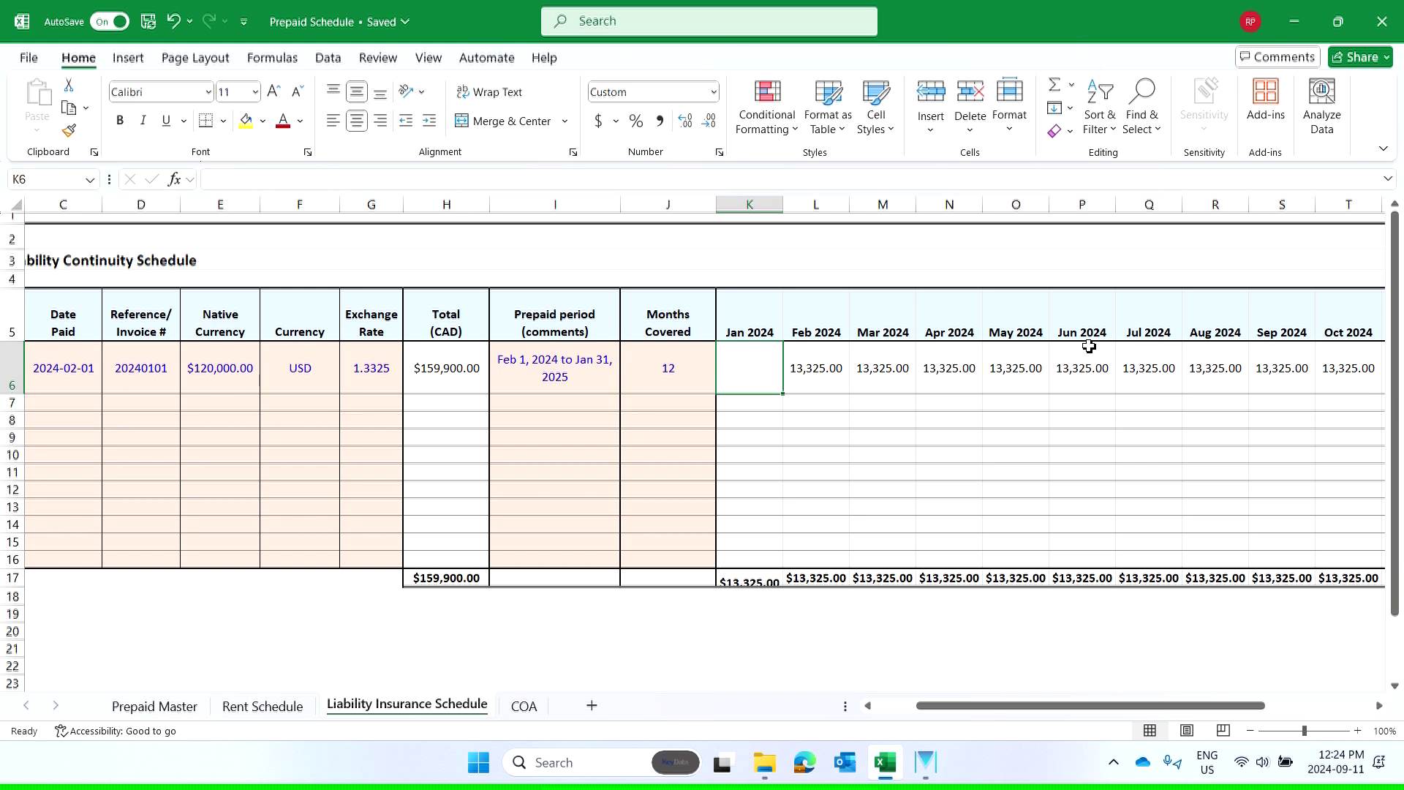
{"action": "left_click", "coordinate": [886, 457]}
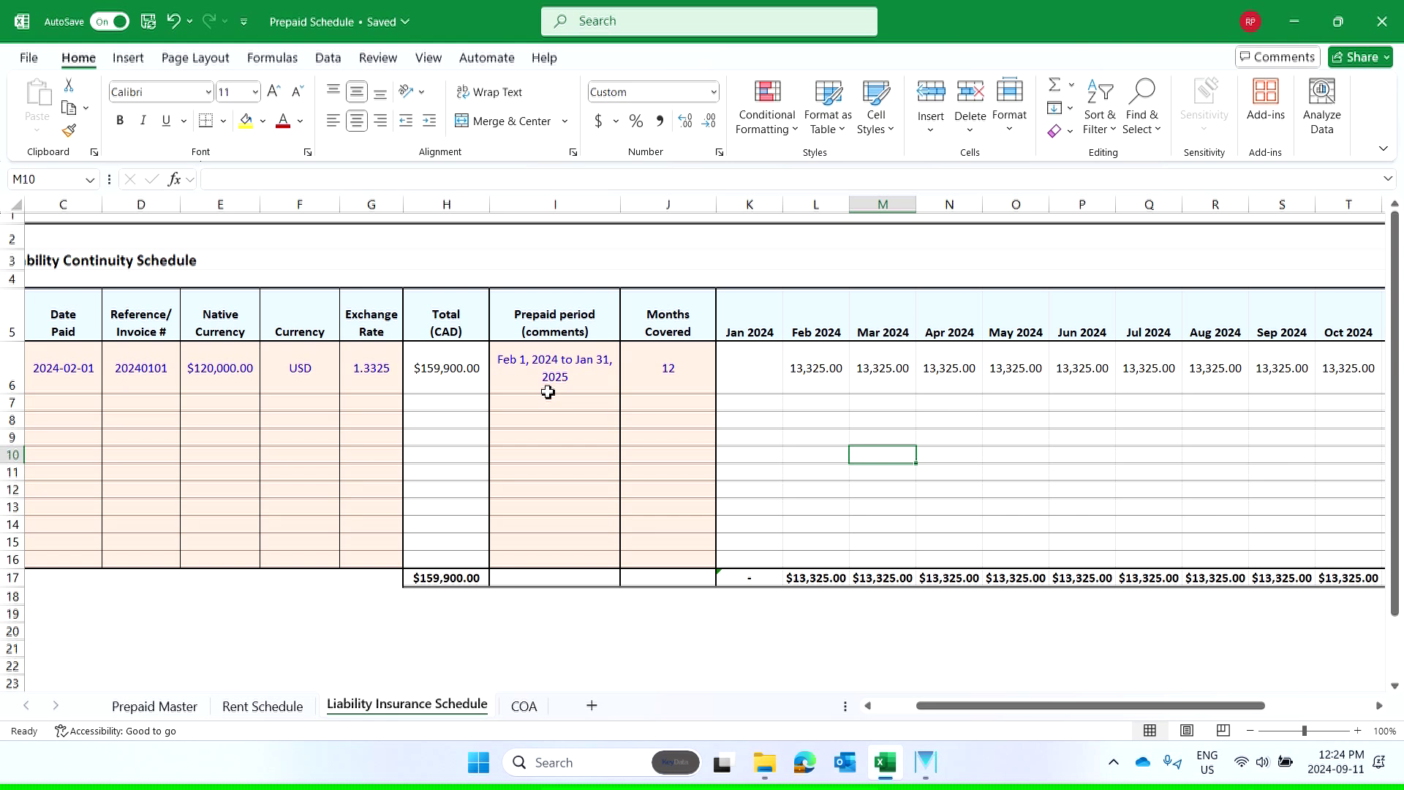
- Copy the check label and formula W20:X20 from the Rent Schedule sheet
{"action": "left_click_drag", "start_coordinate": [1224, 707], "coordinate": [1331, 706]}
{"action": "left_click", "coordinate": [1278, 368]}
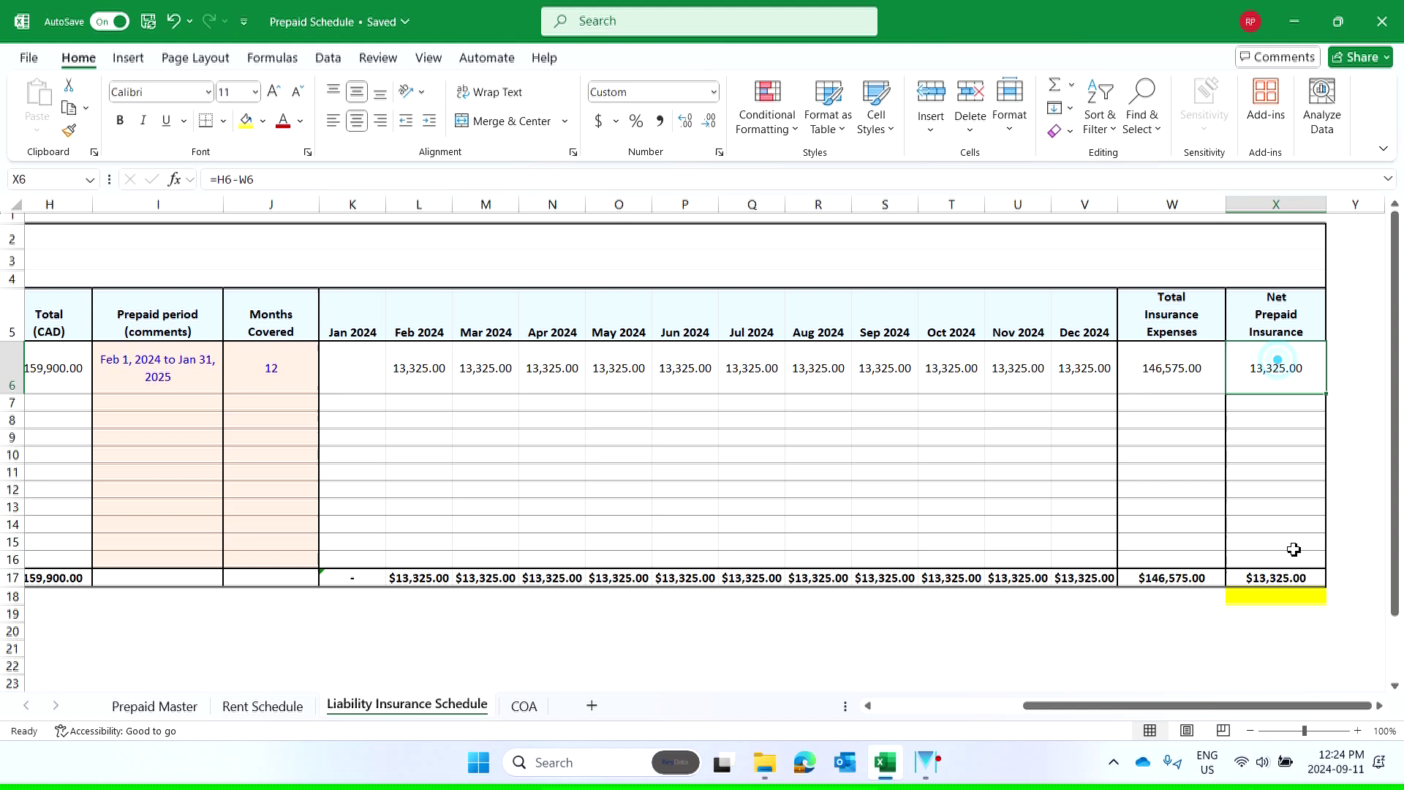
{"action": "left_click", "coordinate": [1269, 596]}
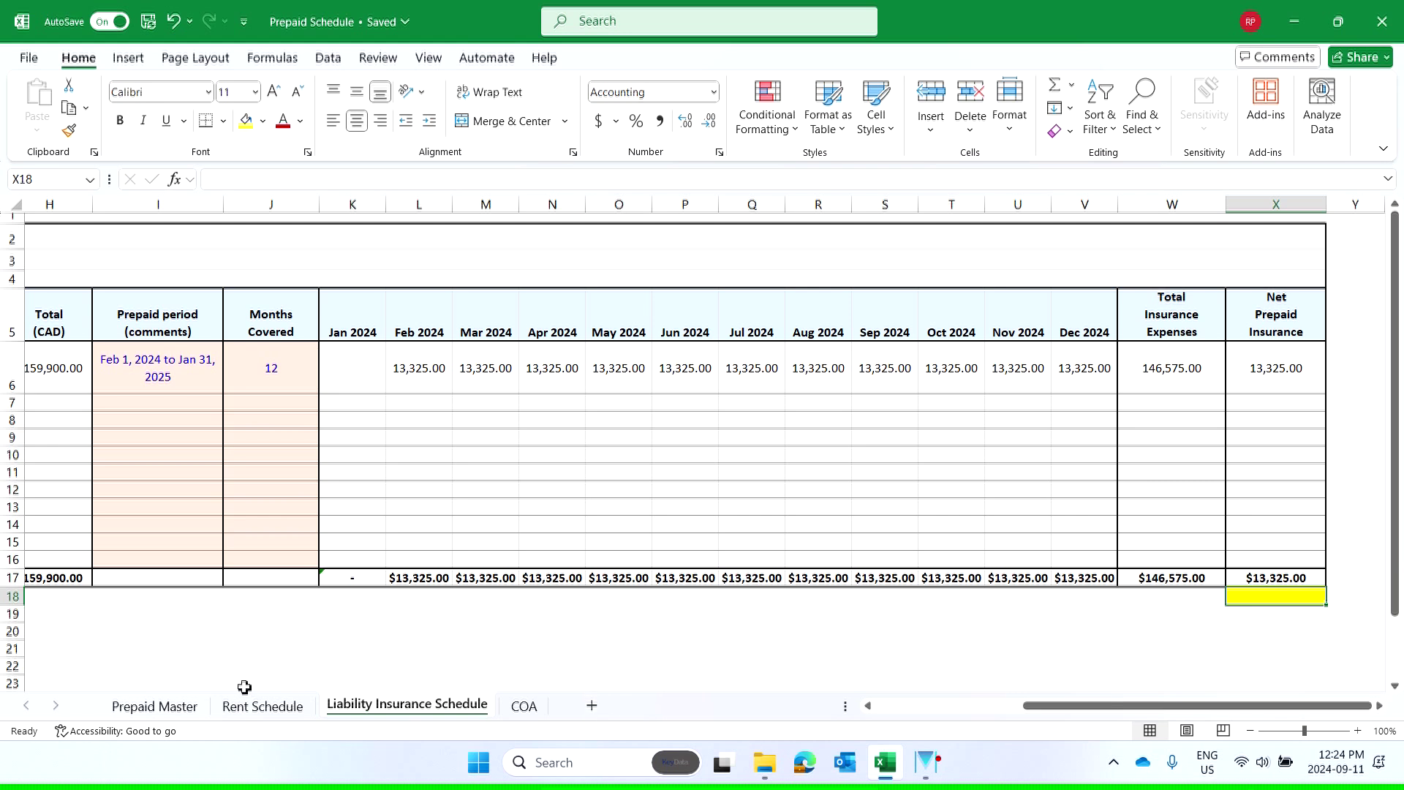
{"action": "left_click", "coordinate": [260, 706]}
{"action": "right_click", "coordinate": [1246, 636]}
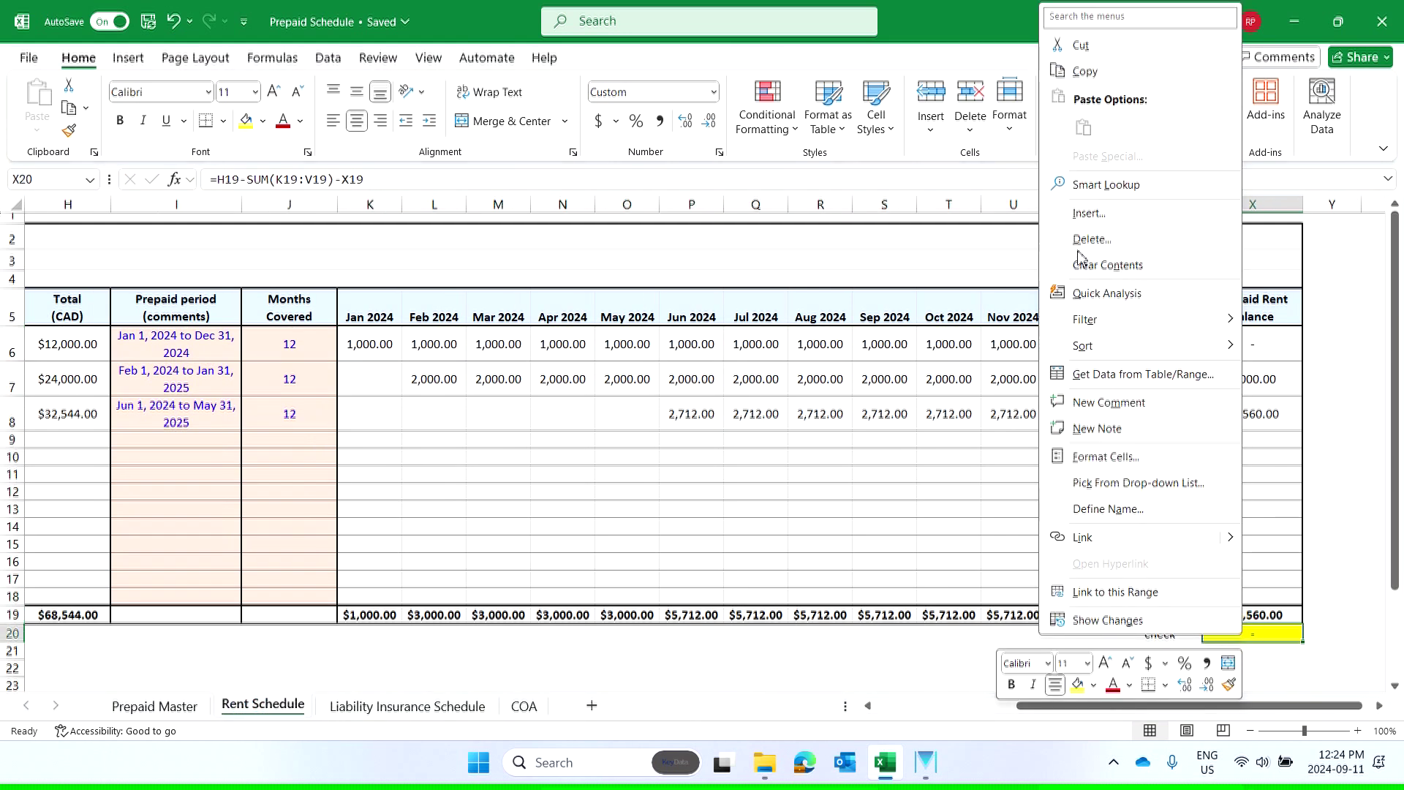
{"action": "left_click", "coordinate": [1081, 72]}
{"action": "left_click_drag", "start_coordinate": [1168, 635], "coordinate": [1265, 634]}
{"action": "right_click", "coordinate": [1264, 633]}
{"action": "left_click", "coordinate": [1119, 146]}
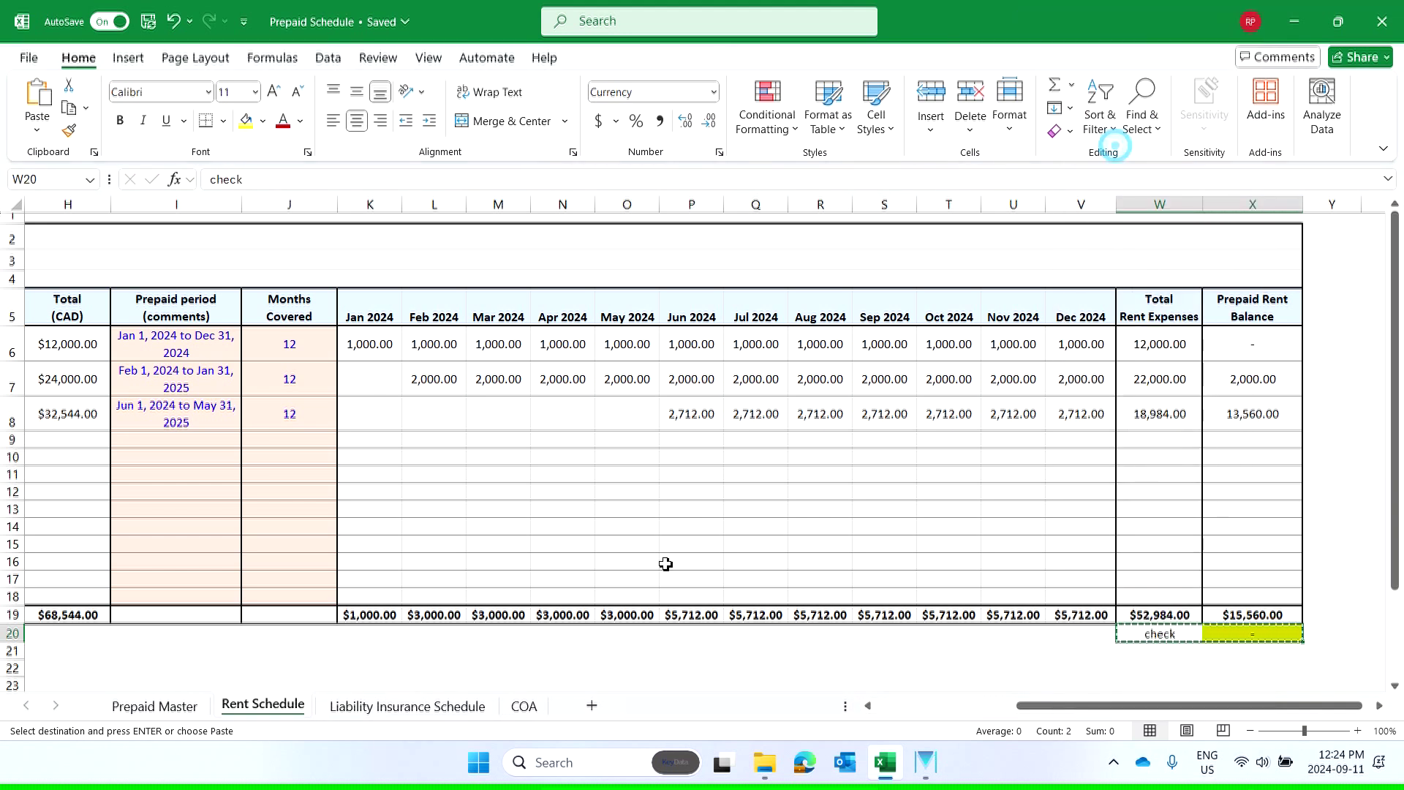
- Paste the check row into W18:X18 on the Liability Insurance Schedule and confirm the X18 formula
{"action": "left_click", "coordinate": [407, 706]}
{"action": "right_click", "coordinate": [1185, 597]}
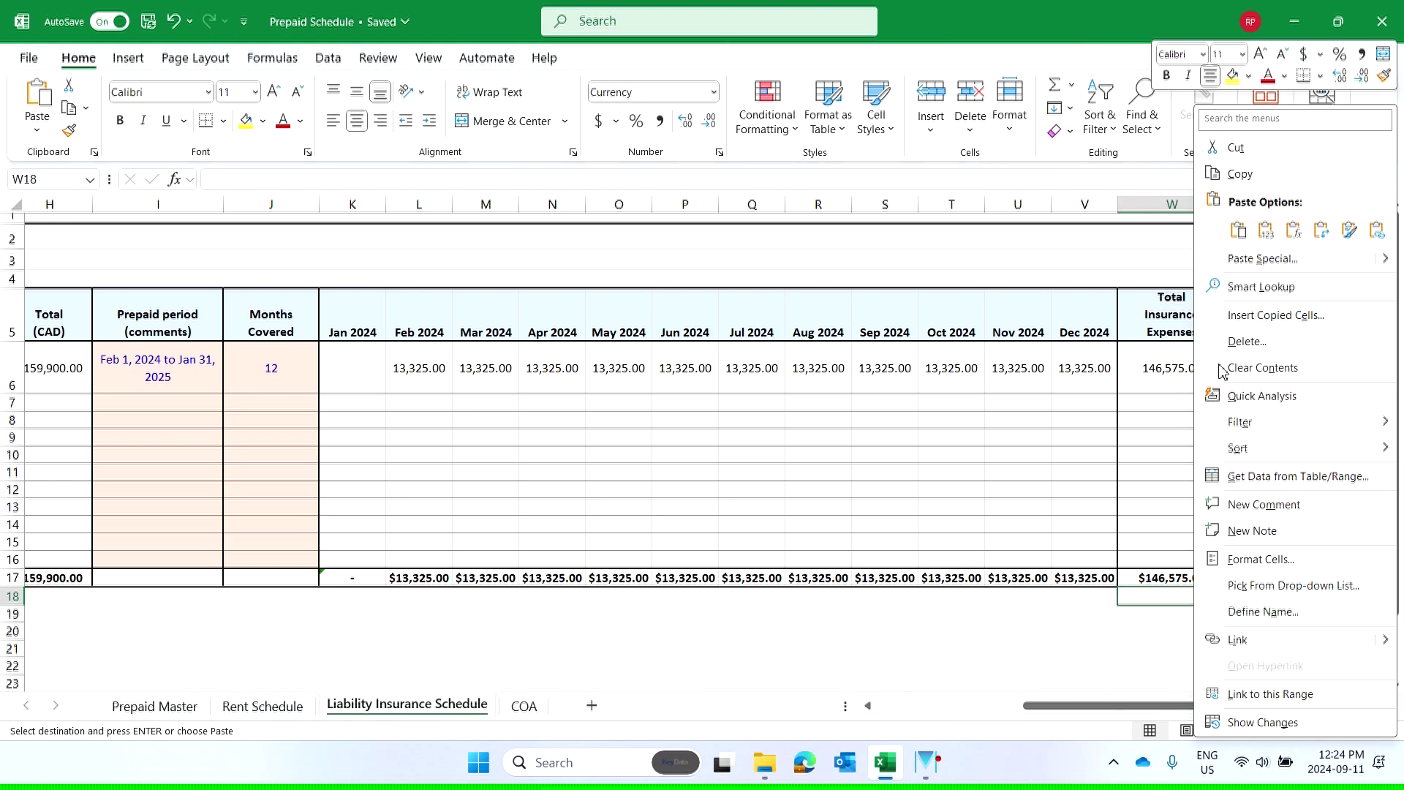
{"action": "left_click", "coordinate": [1239, 230]}
{"action": "left_click", "coordinate": [1253, 598]}
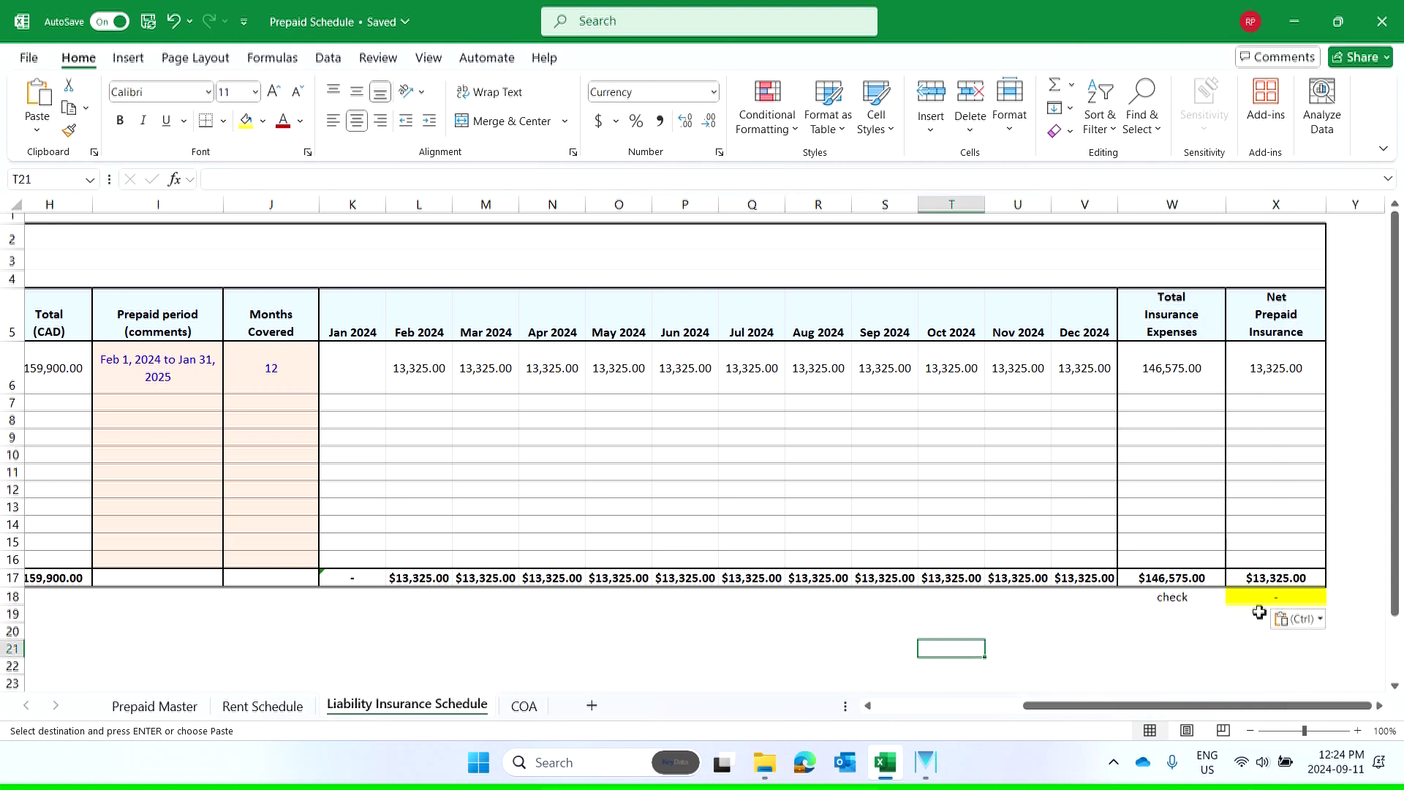
{"action": "double_click", "coordinate": [1286, 597]}
{"action": "key", "text": "Return"}
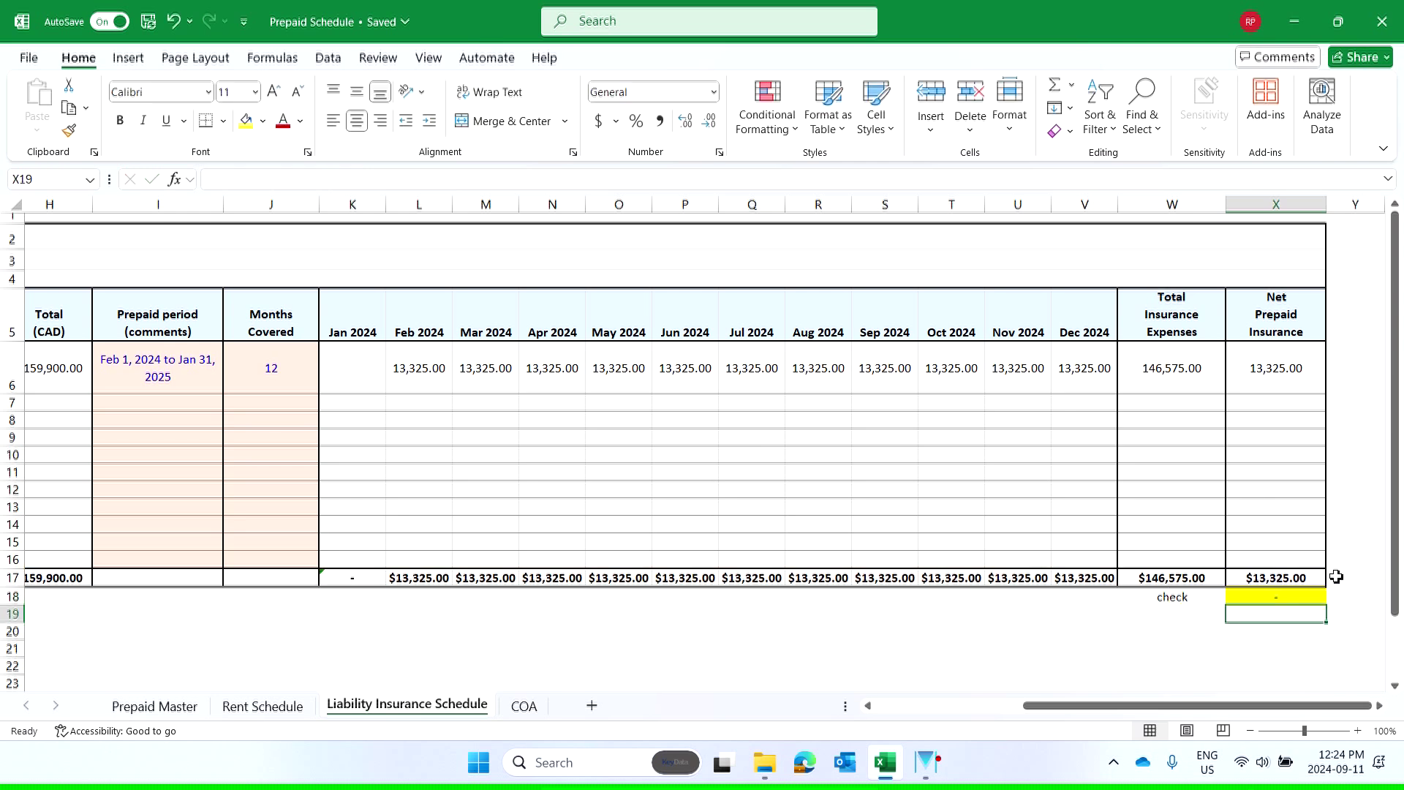
{"action": "left_click", "coordinate": [1162, 650]}
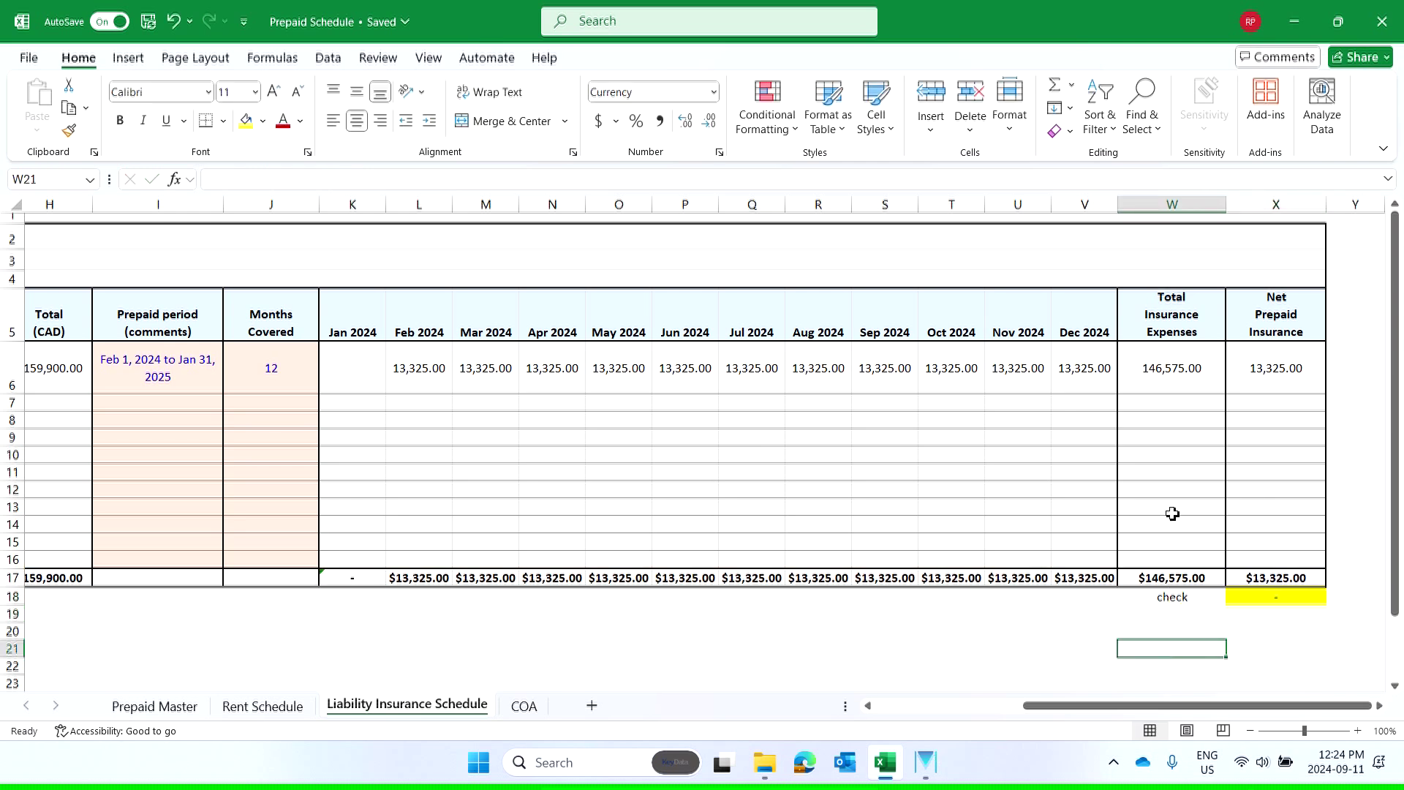
{"action": "left_click", "coordinate": [1259, 326]}
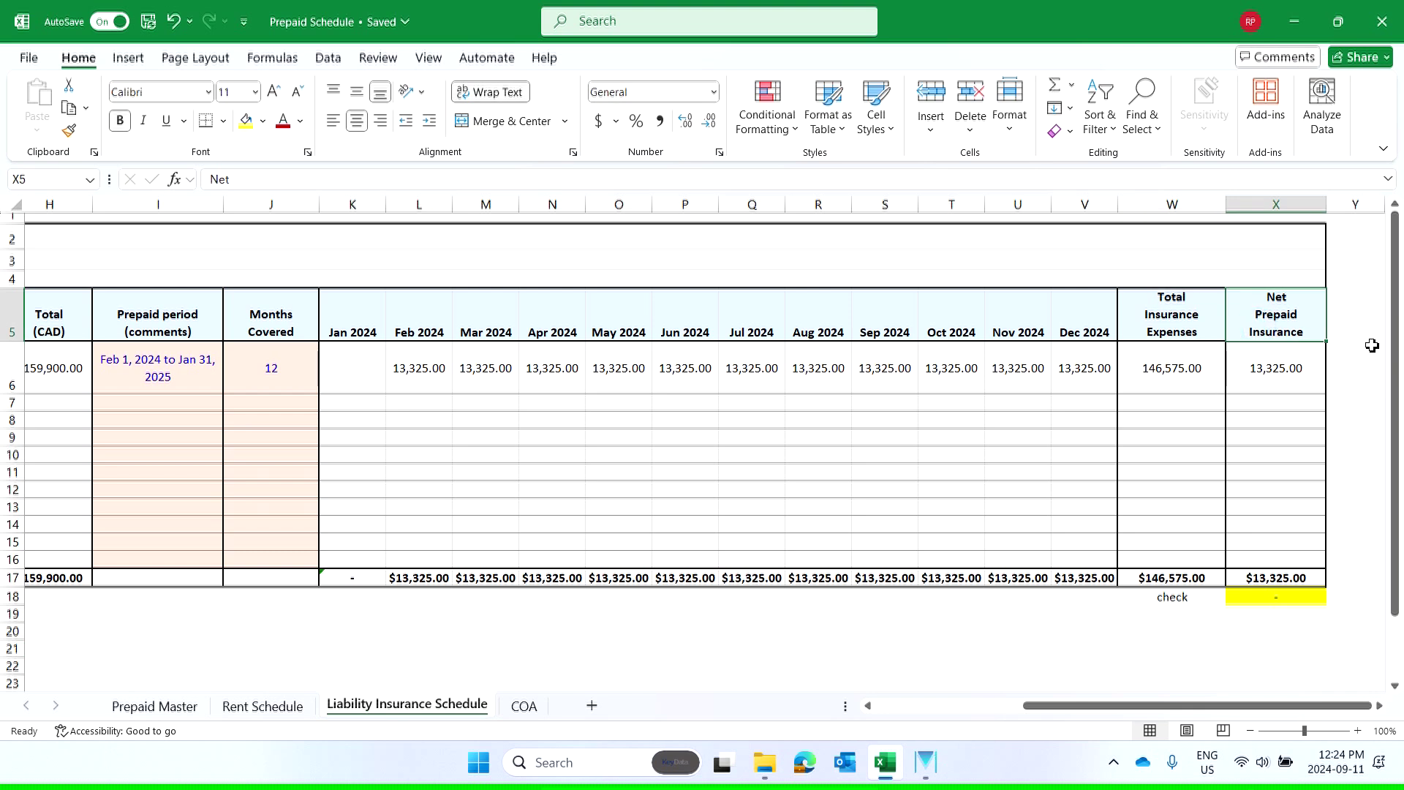
- Enter 'Prepaid Insurance Balance' as the column heading in X5
{"action": "type", "text": "P"}
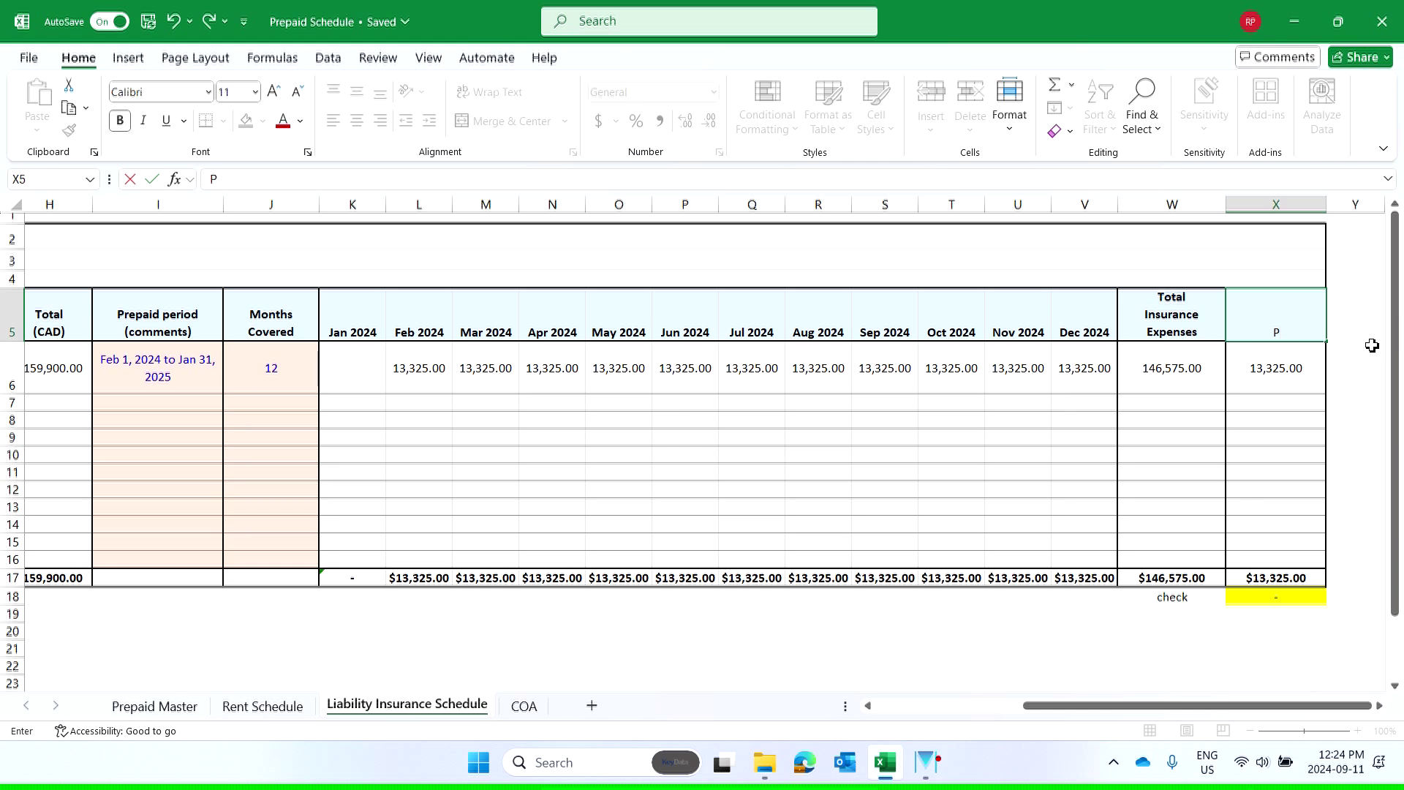
{"action": "type", "text": "repaid Insurance Balance"}
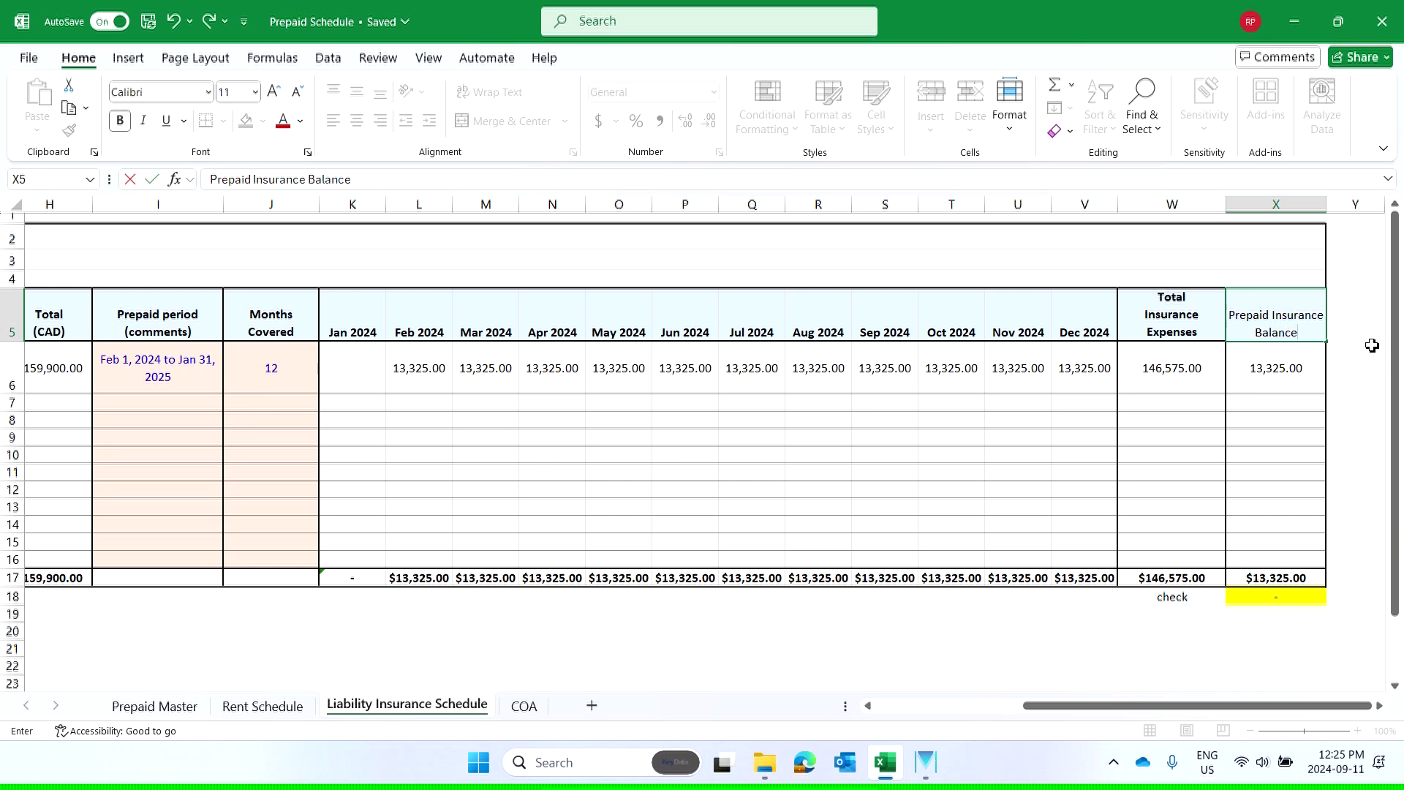
{"action": "key", "text": "Return"}
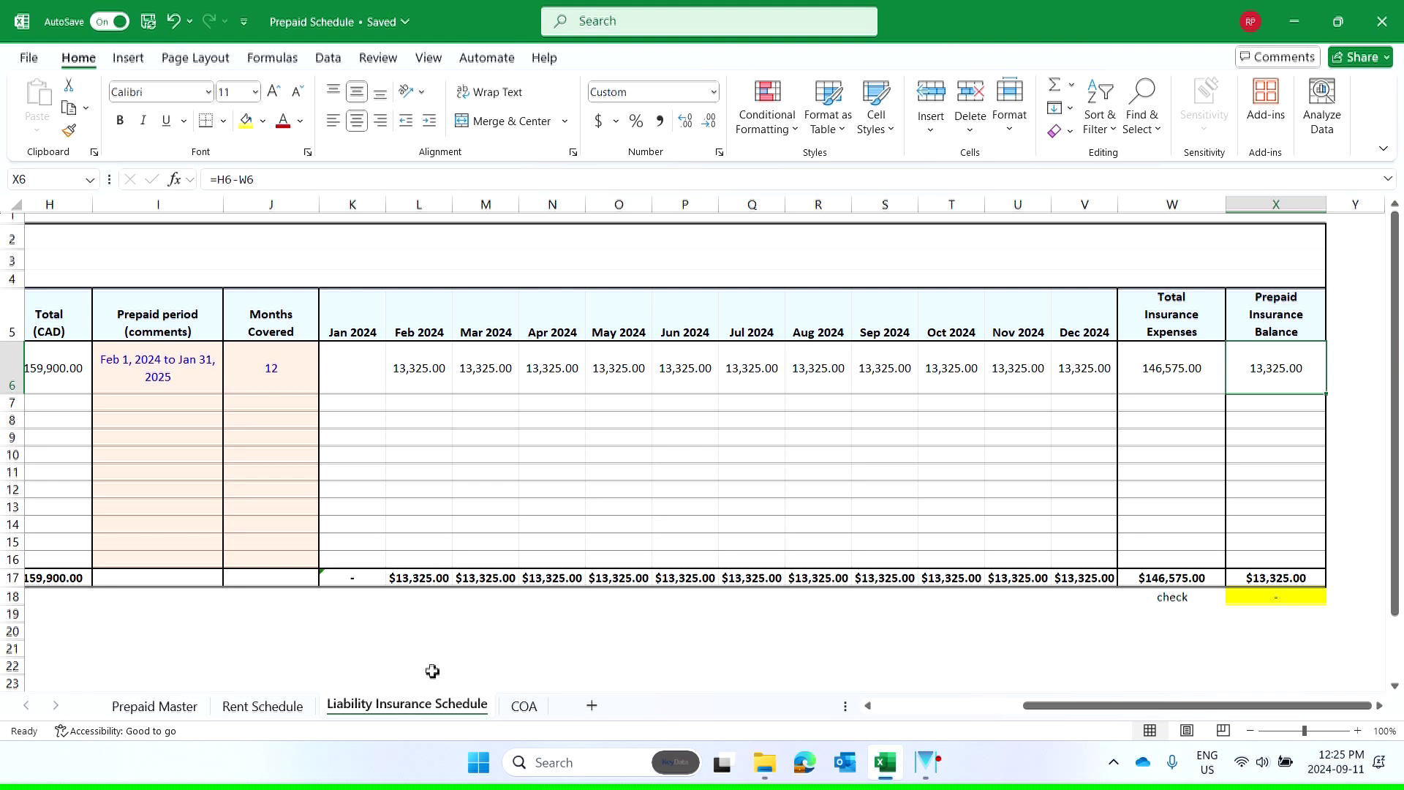
{"action": "left_click", "coordinate": [274, 707]}
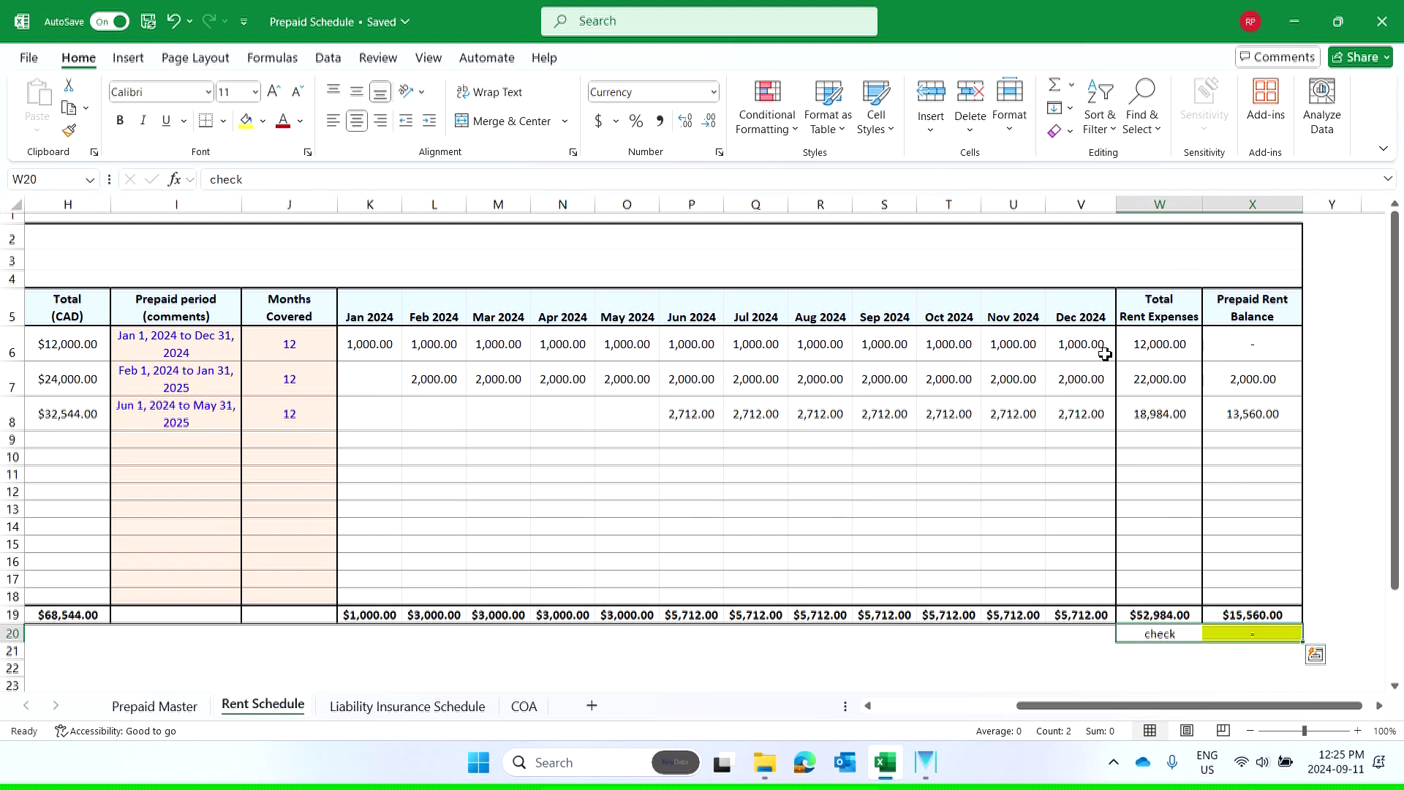
{"action": "left_click", "coordinate": [369, 707]}
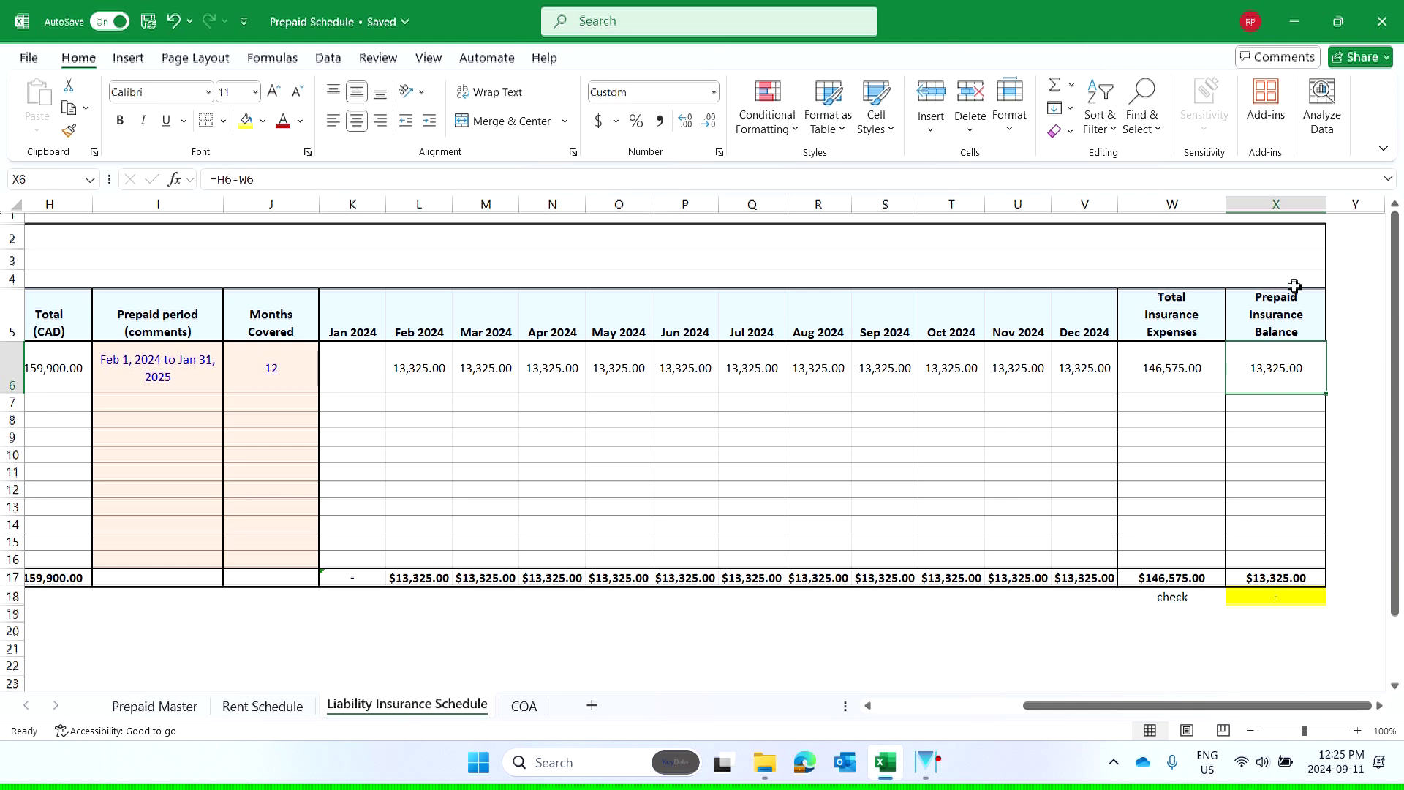
- Duplicate the Liability Insurance Schedule sheet and start renaming the copy
{"action": "left_click", "coordinate": [1181, 370]}
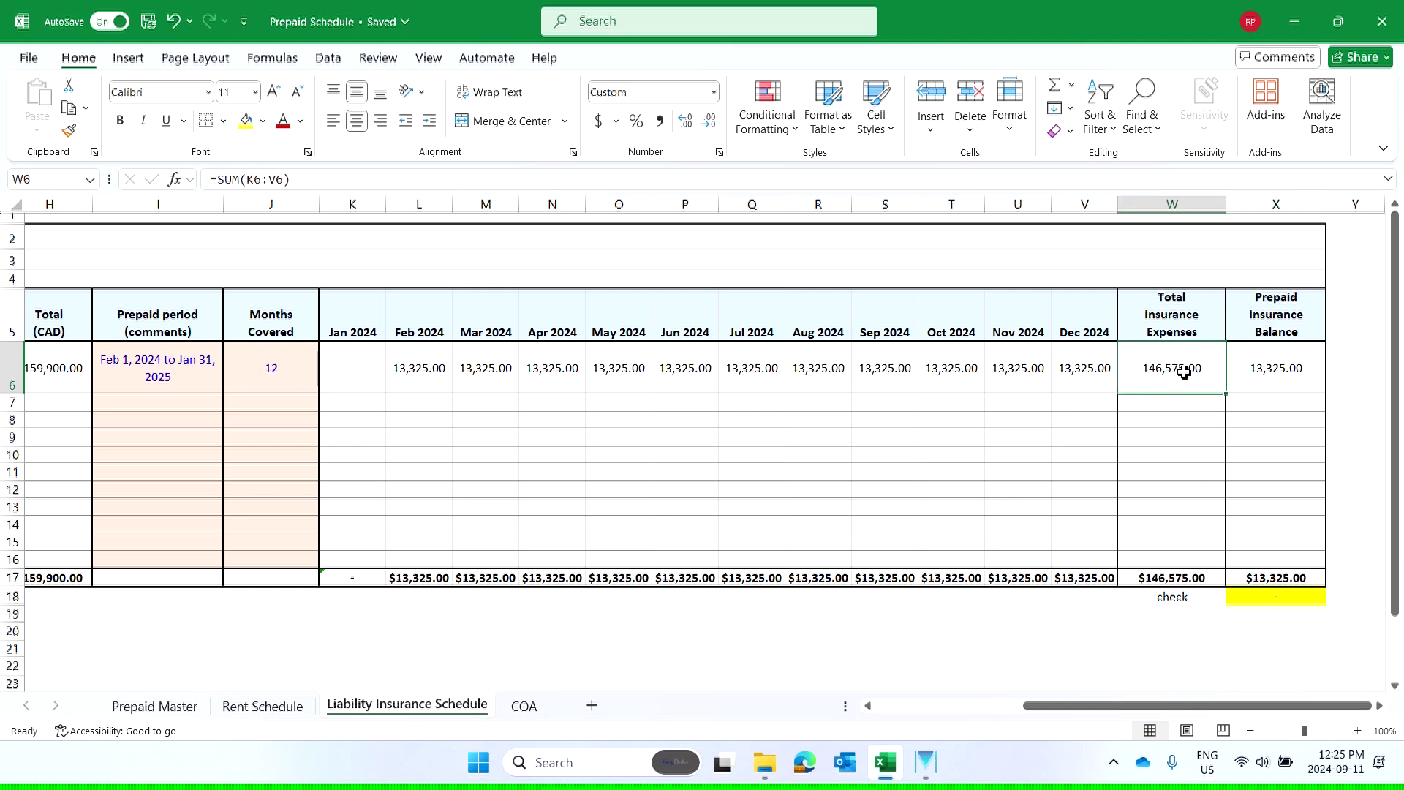
{"action": "left_click", "coordinate": [1273, 370]}
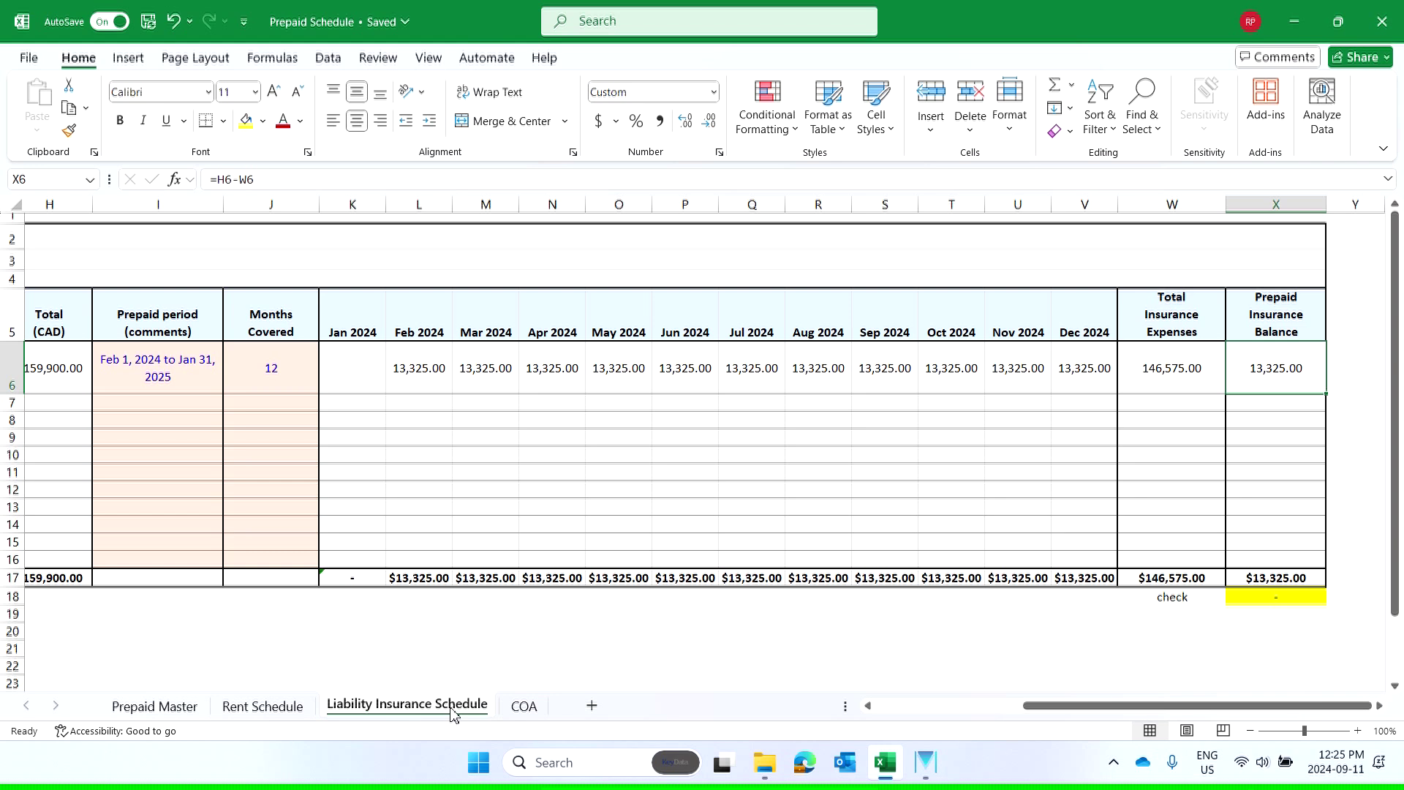
{"action": "left_click_drag", "start_coordinate": [453, 713], "coordinate": [523, 720], "text": "ctrl"}
{"action": "double_click", "coordinate": [542, 705]}
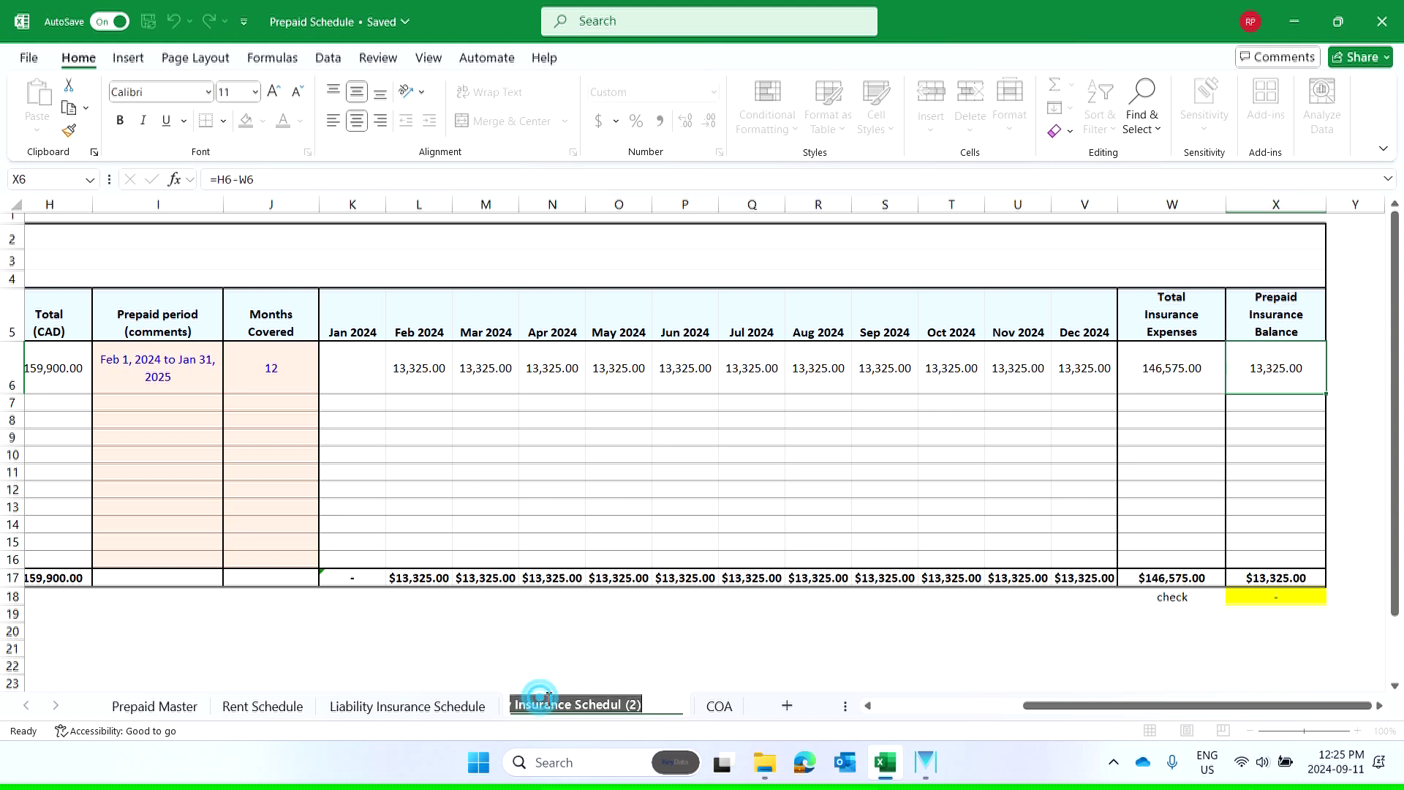
- Name the copied sheet 'Trade Show' and select the title cell B3
{"action": "type", "text": "T"}
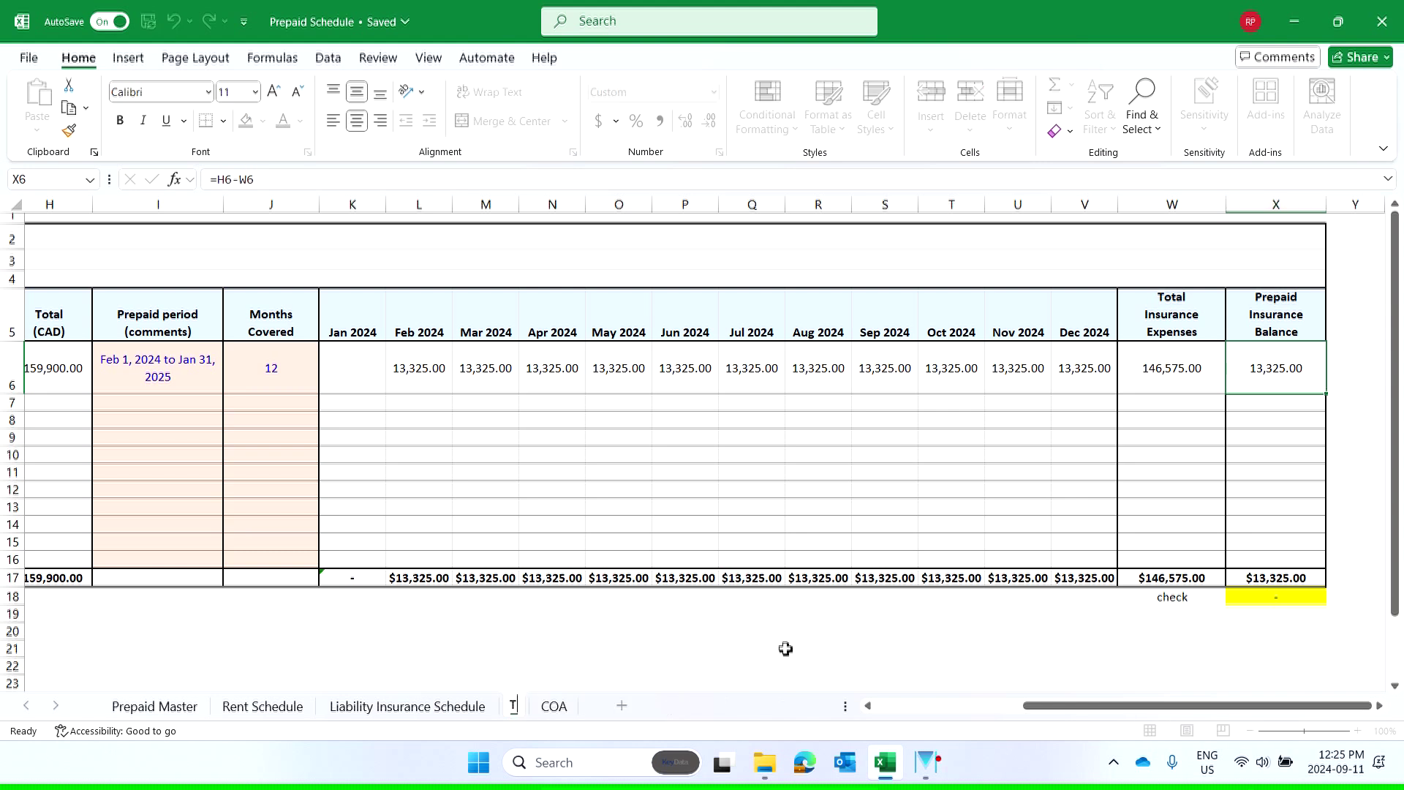
{"action": "type", "text": "rade Show"}
{"action": "left_click", "coordinate": [761, 453]}
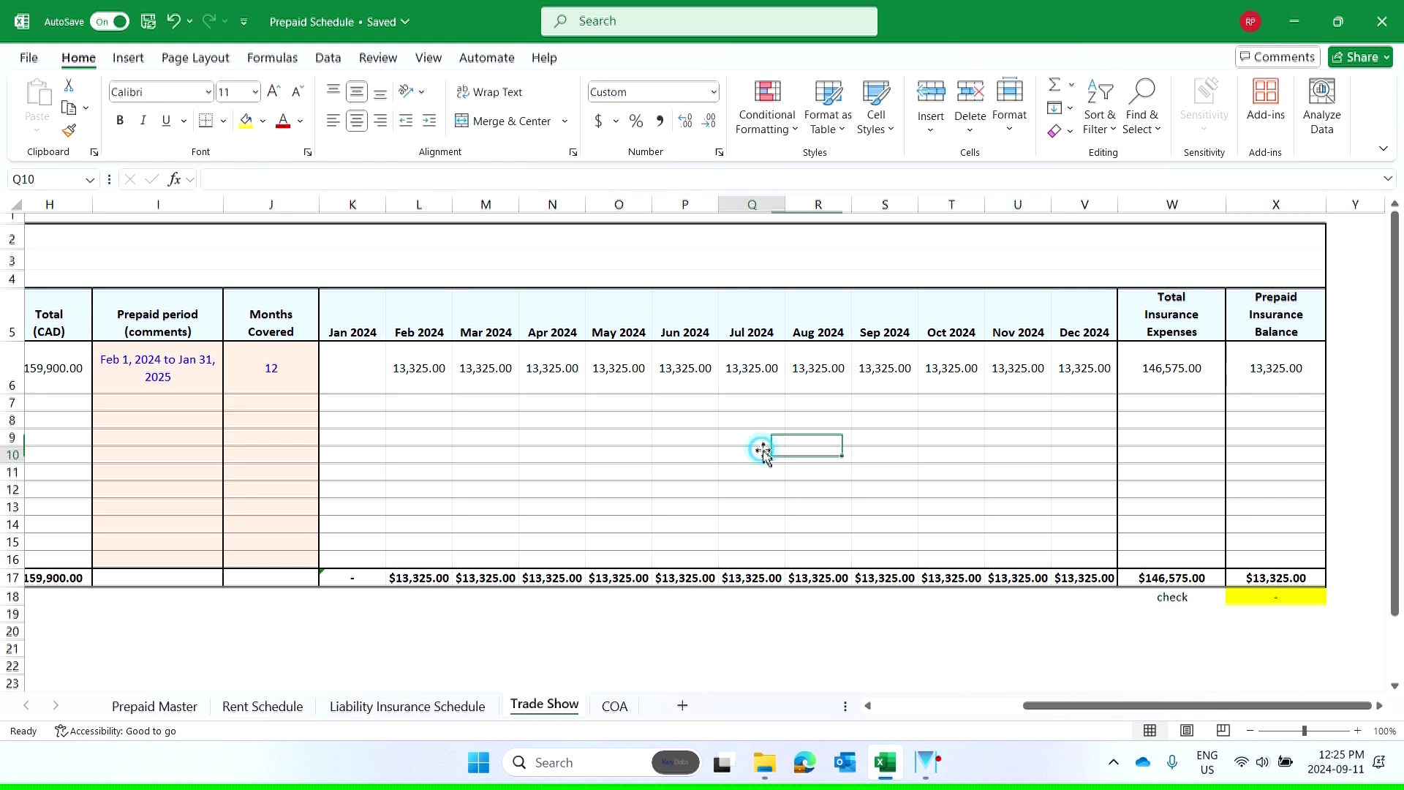
{"action": "left_click_drag", "start_coordinate": [1154, 705], "coordinate": [1006, 706]}
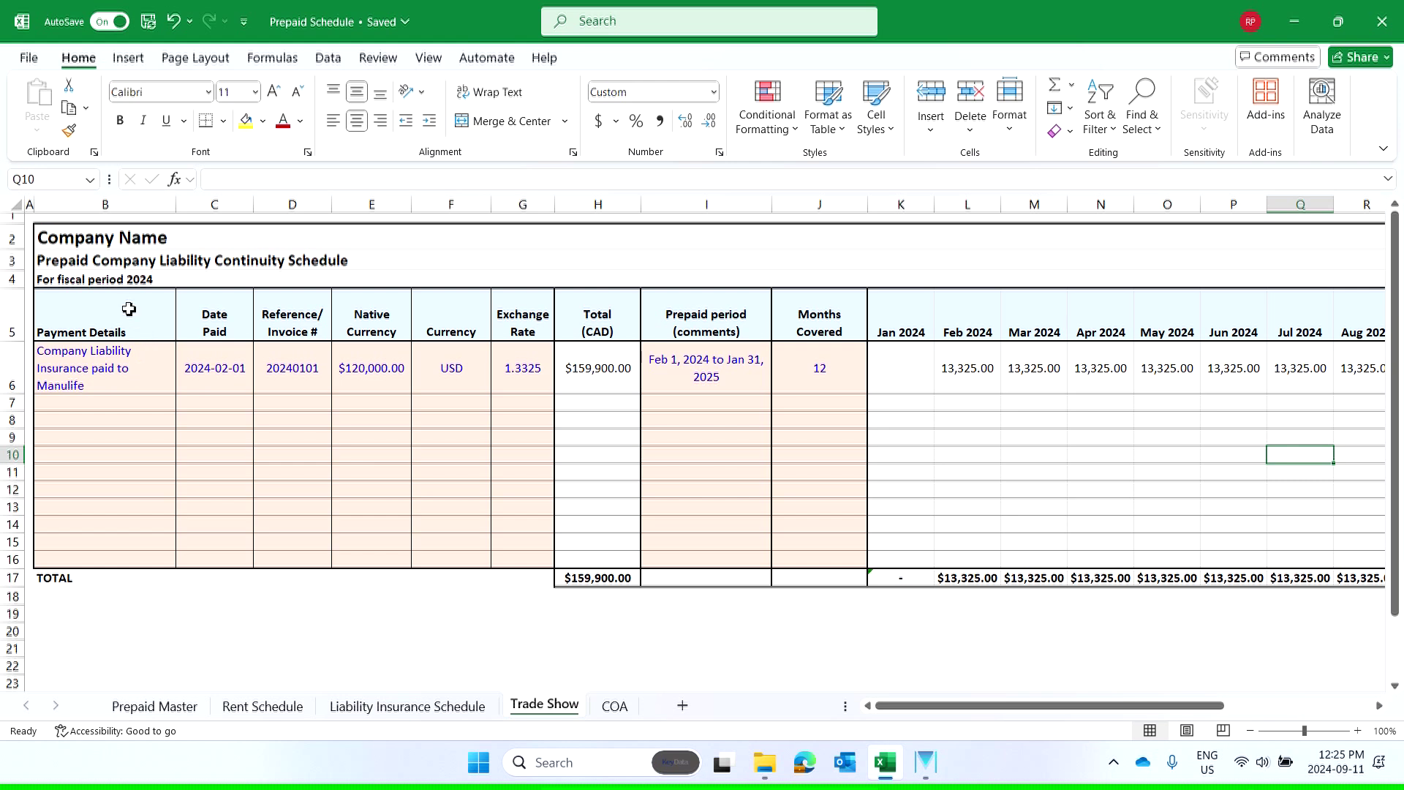
{"action": "left_click", "coordinate": [70, 263]}
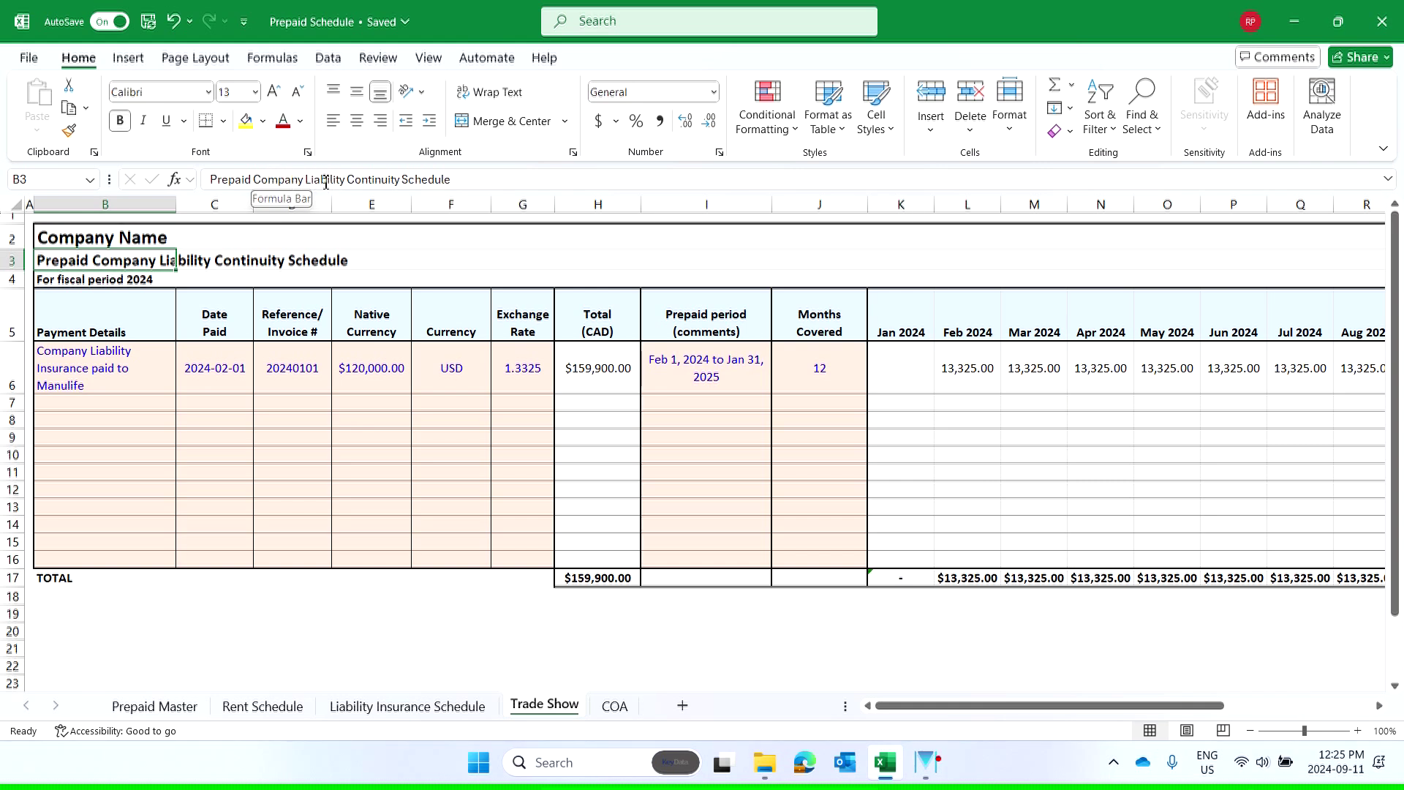
- Replace 'Company Liability' with 'Trade Show' in the B3 title
{"action": "left_click_drag", "start_coordinate": [259, 180], "coordinate": [796, 185]}
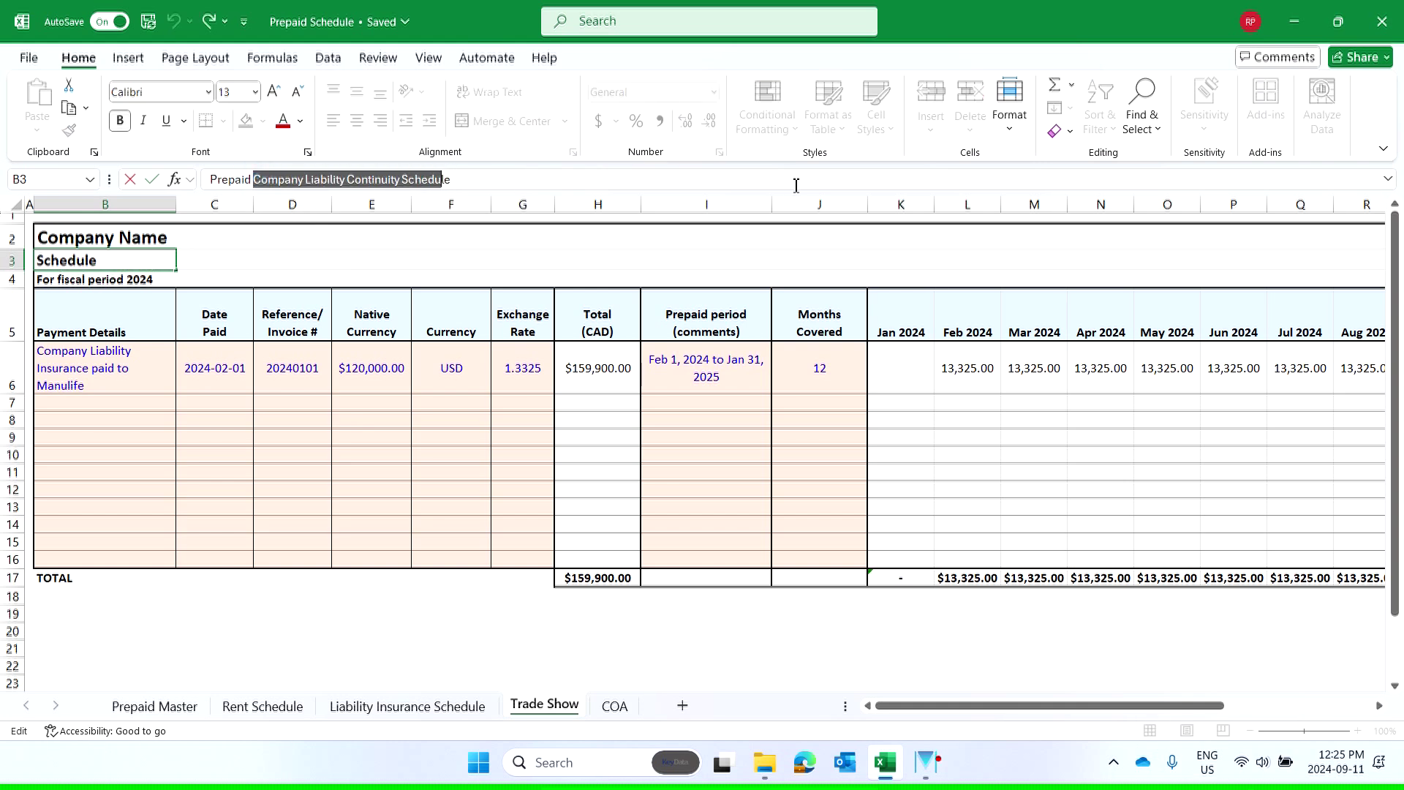
{"action": "key", "text": "shift+Left"}
{"action": "key", "text": "shift+Left"}
{"action": "key", "text": "shift+Left"}
{"action": "key", "text": "shift+Left"}
{"action": "key", "text": "shift+Left"}
{"action": "key", "text": "shift+Left"}
{"action": "key", "text": "shift+Left"}
{"action": "key", "text": "shift+Left"}
{"action": "key", "text": "shift+Left"}
{"action": "key", "text": "shift+Left"}
{"action": "key", "text": "shift+Left"}
{"action": "key", "text": "shift+Left"}
{"action": "key", "text": "shift+Left"}
{"action": "key", "text": "shift+Left"}
{"action": "key", "text": "shift+Left"}
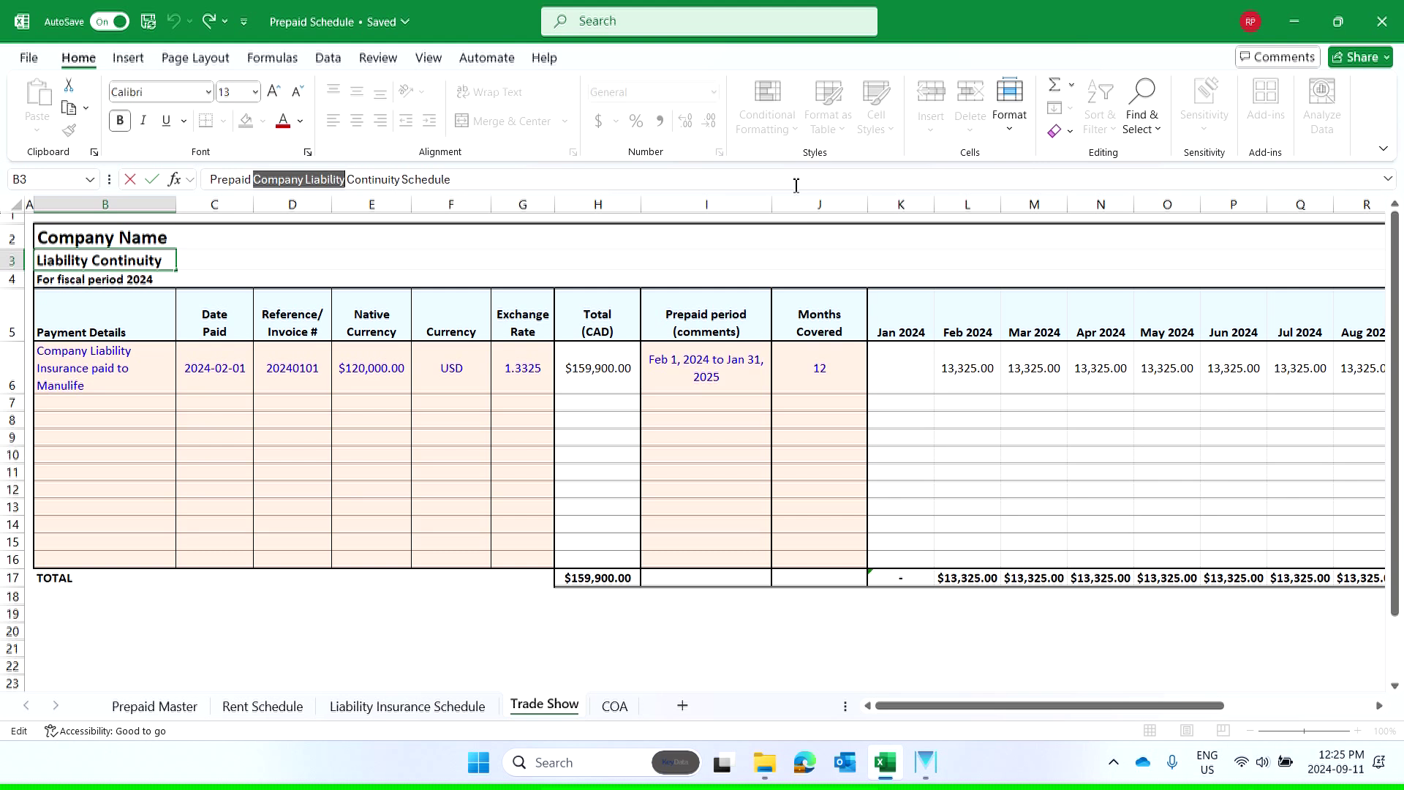
{"action": "type", "text": "Trade Show"}
{"action": "key", "text": "Return"}
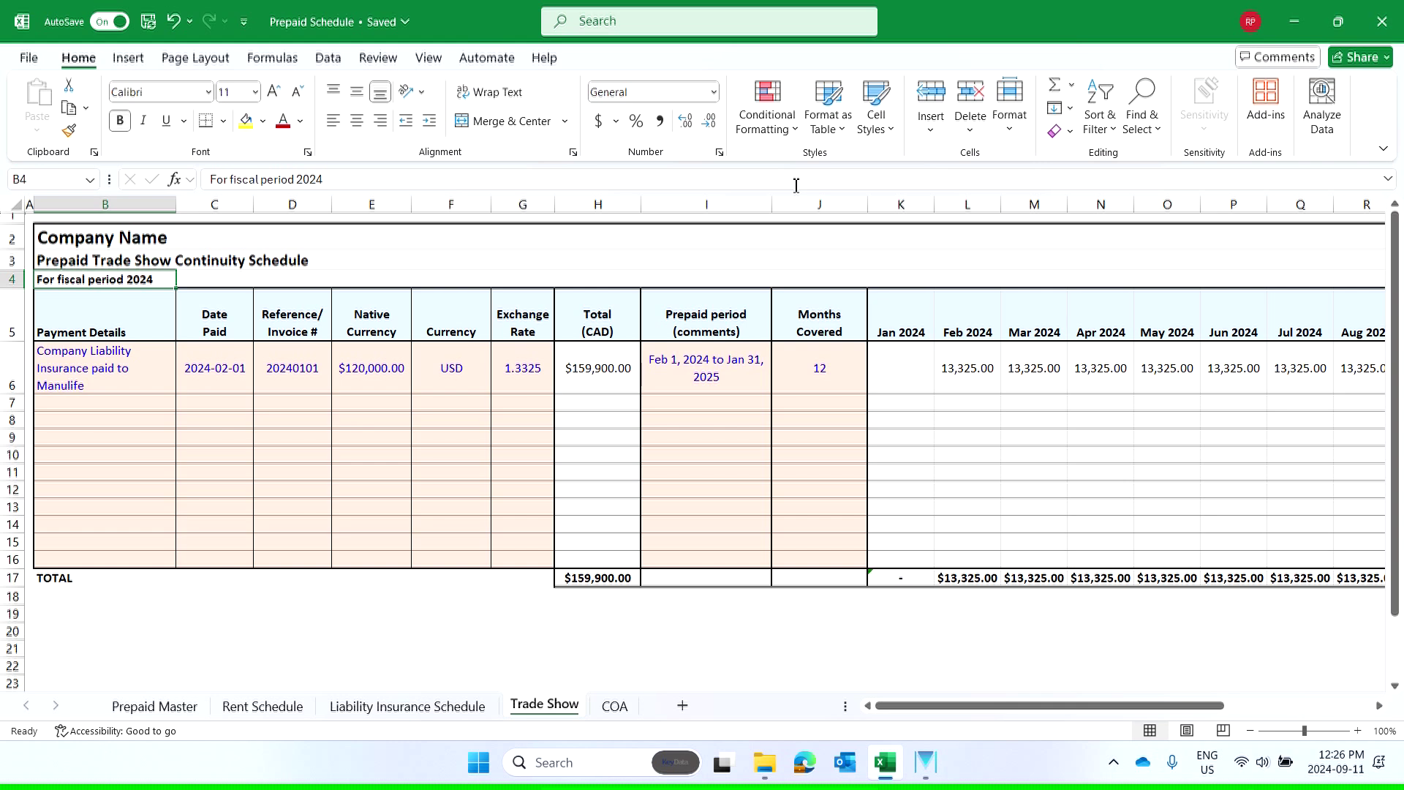
{"action": "left_click", "coordinate": [396, 533]}
{"action": "left_click", "coordinate": [93, 370]}
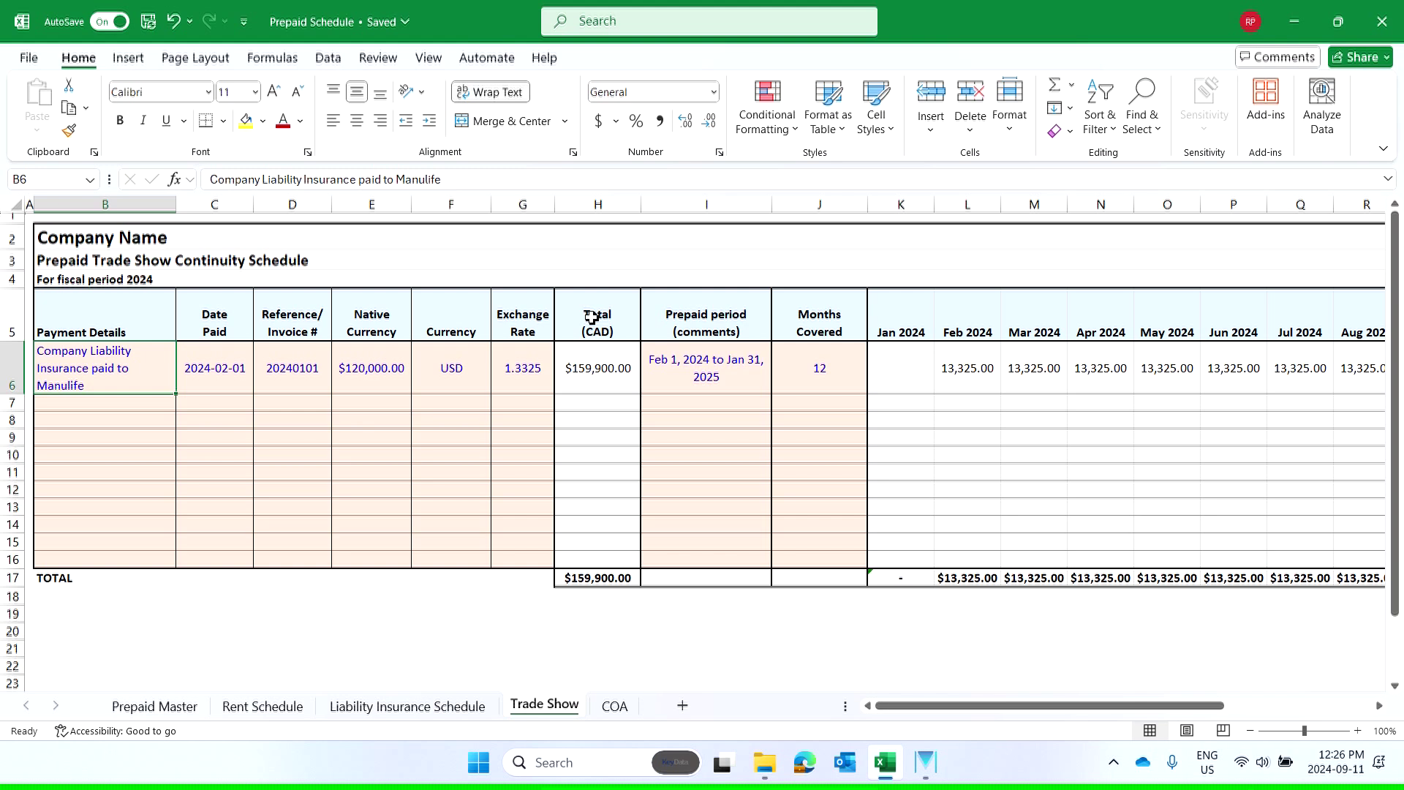
- Set the payment description to Las Vegas Show and the E6 amount to 40,000 USD
{"action": "type", "text": "Las Vegas"}
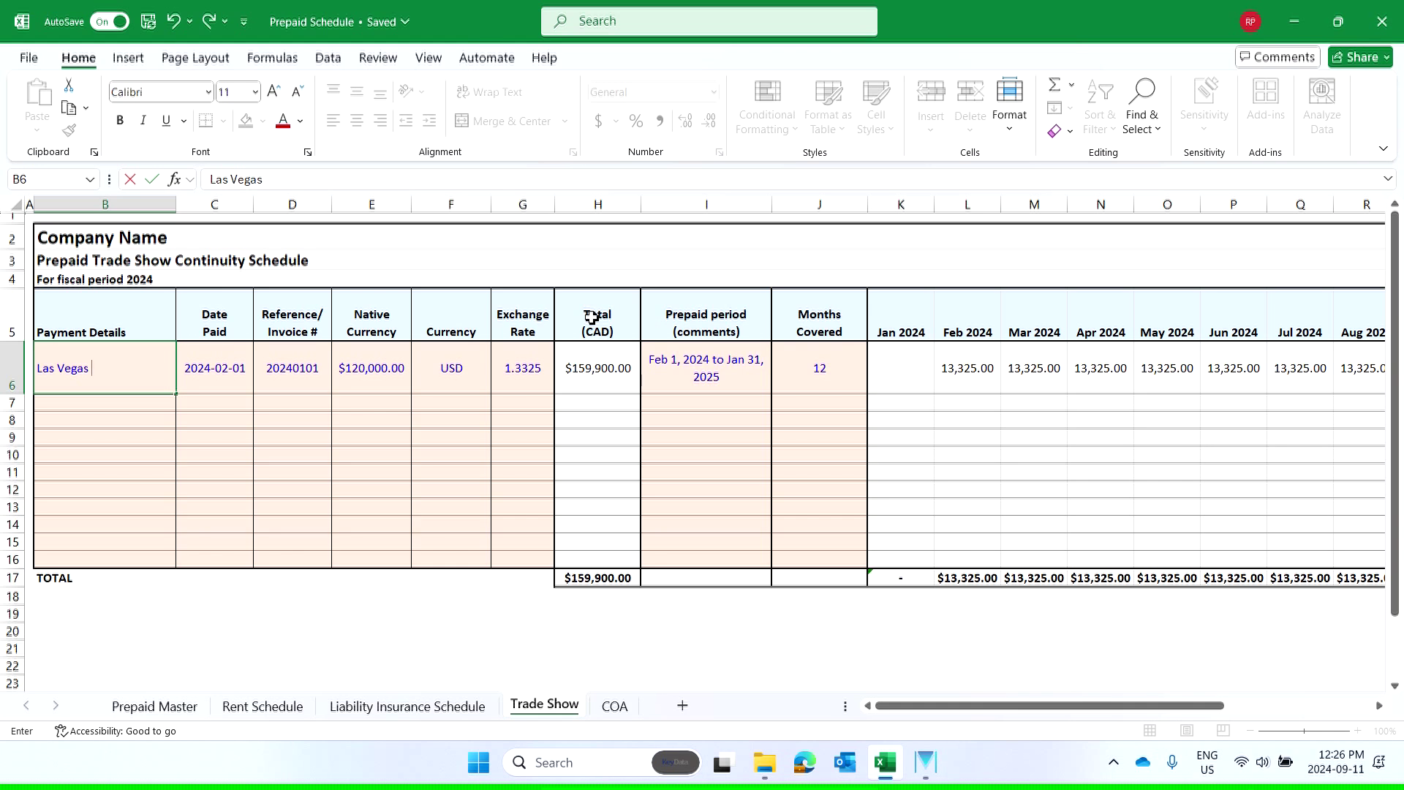
{"action": "key", "text": "Return"}
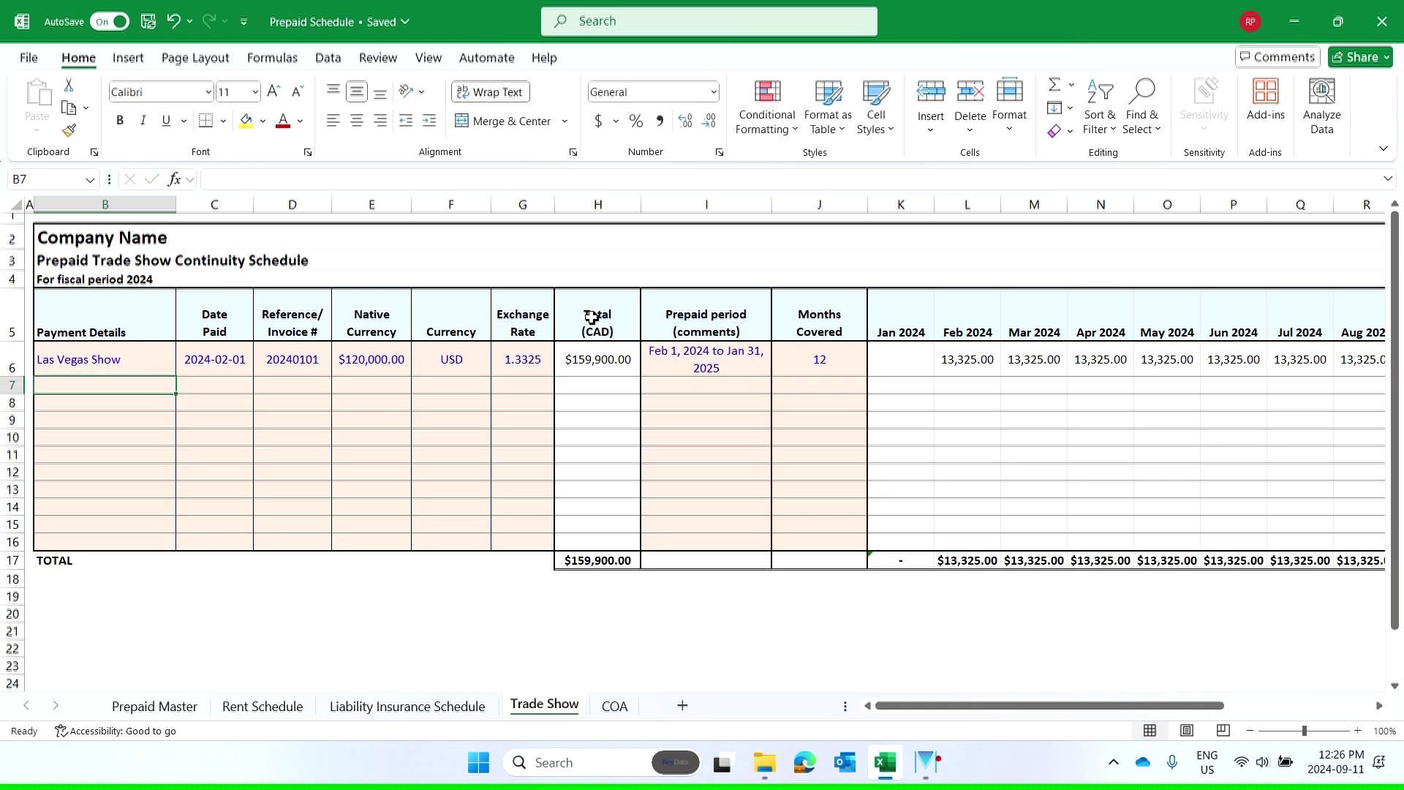
{"action": "key", "text": "Up"}
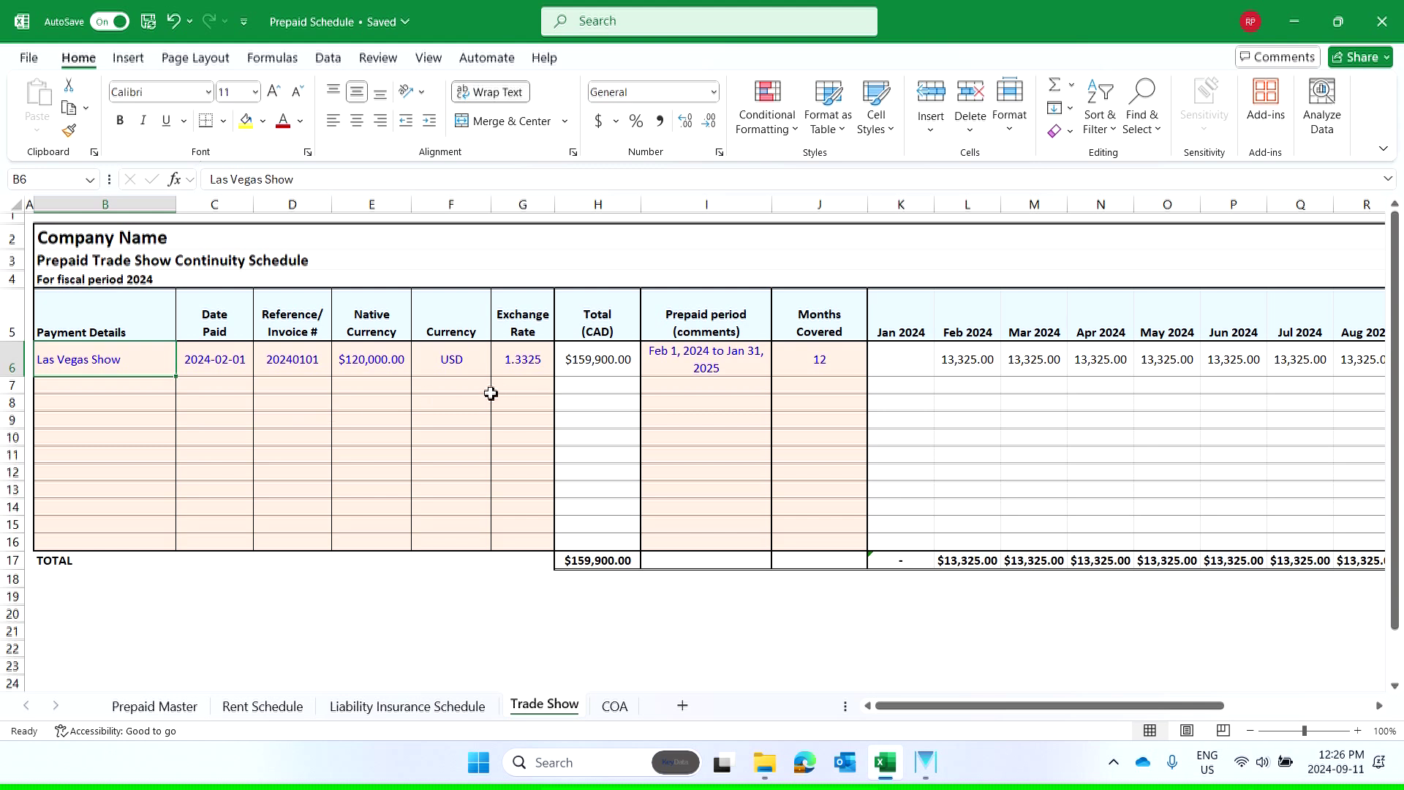
{"action": "key", "text": "Right"}
{"action": "key", "text": "Right"}
{"action": "key", "text": "Right"}
{"action": "type", "text": "4000"}
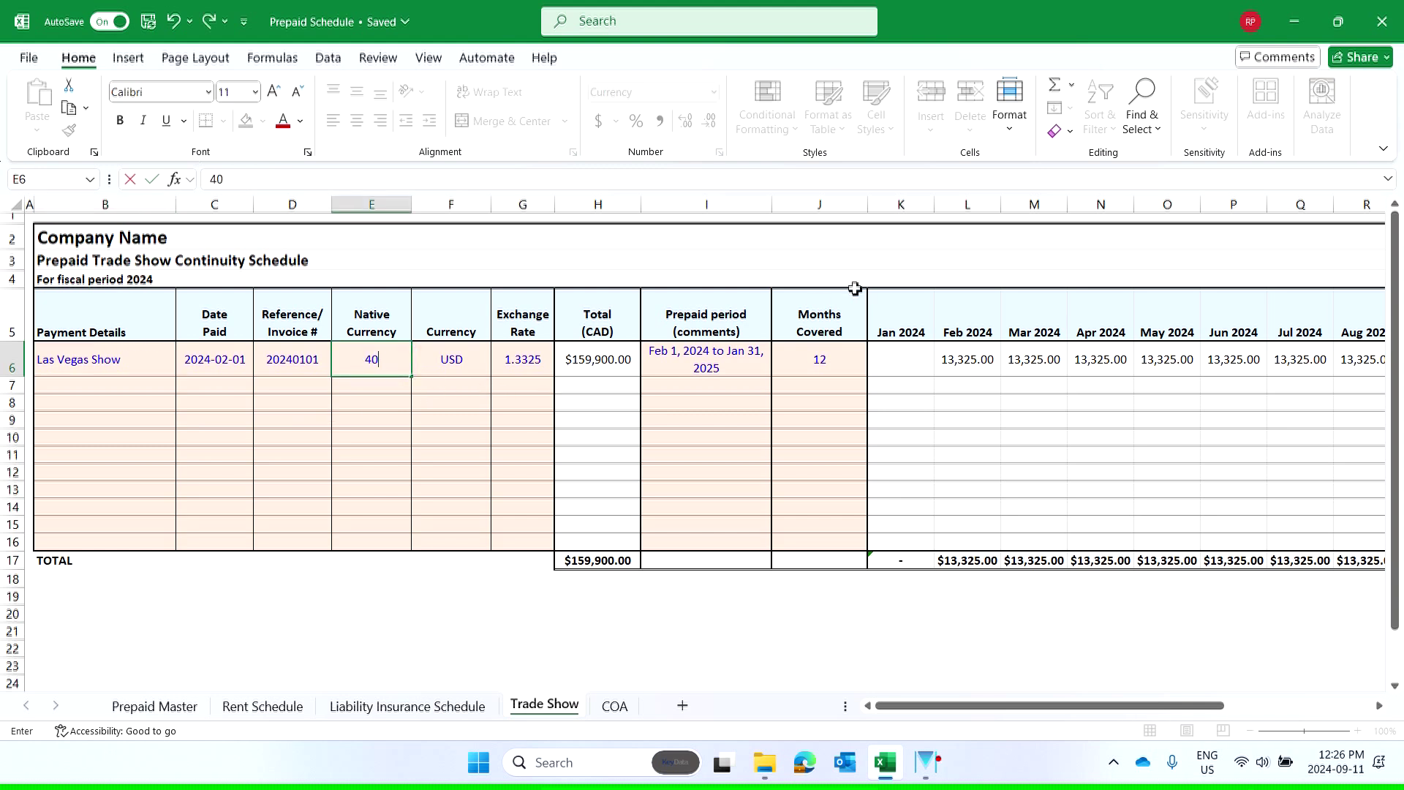
{"action": "key", "text": "Return"}
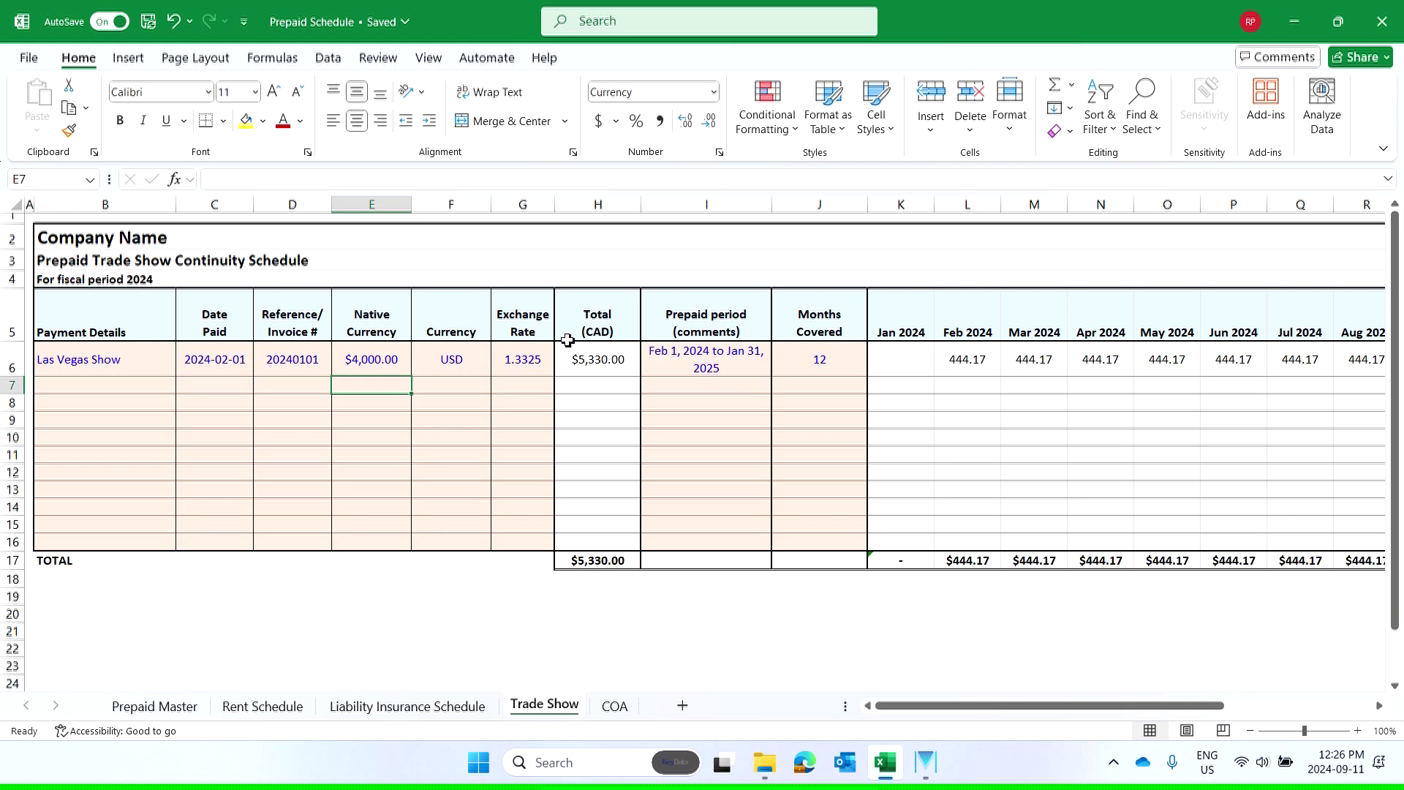
{"action": "left_click", "coordinate": [370, 359]}
{"action": "left_click", "coordinate": [240, 177]}
{"action": "type", "text": "0"}
{"action": "key", "text": "Return"}
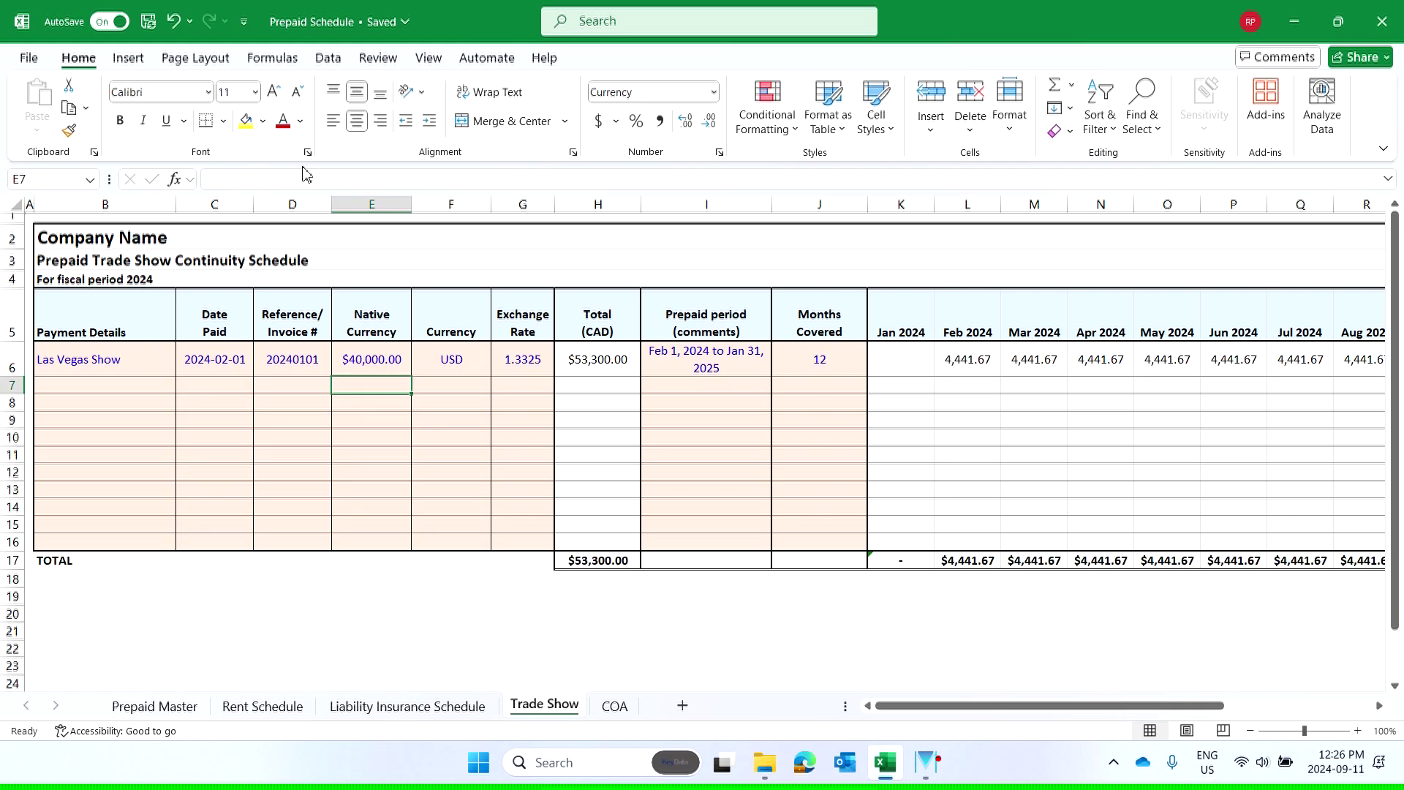
{"action": "left_click", "coordinate": [596, 368]}
{"action": "left_click", "coordinate": [702, 369]}
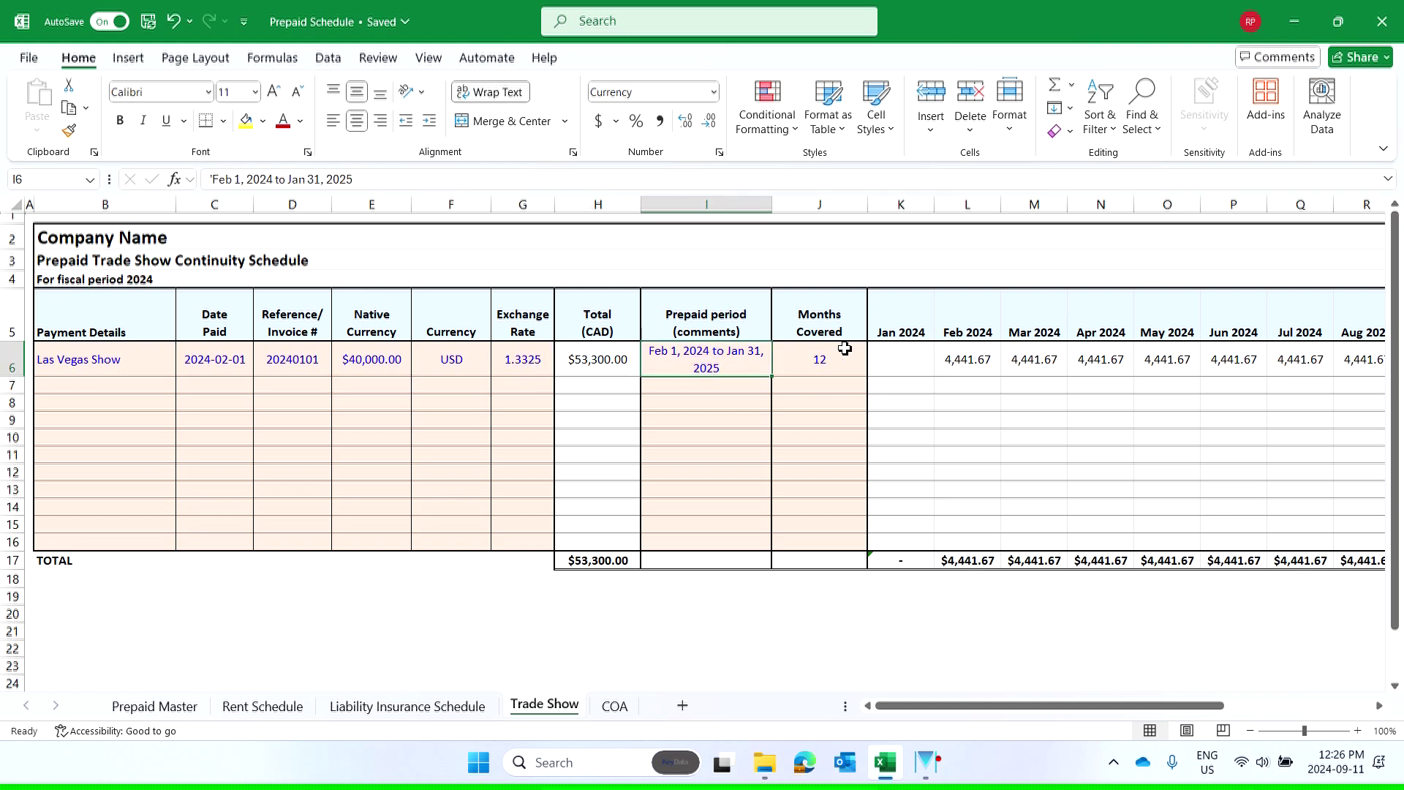
- Enter 'Dec 2024' as the prepaid period in I6 and 1 in J6 as months covered
{"action": "type", "text": "'Dec "}
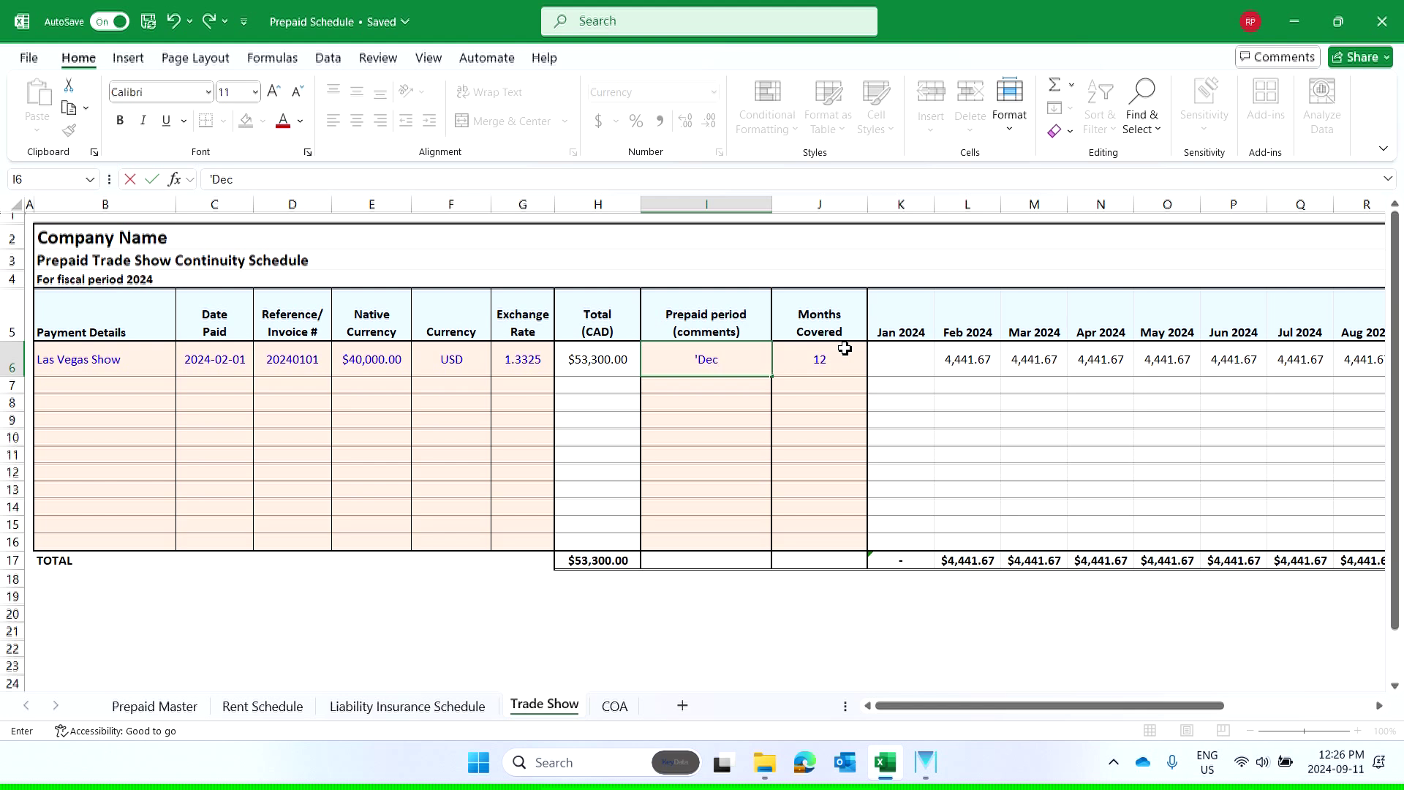
{"action": "type", "text": "2024"}
{"action": "key", "text": "Tab"}
{"action": "type", "text": "1"}
{"action": "key", "text": "Return"}
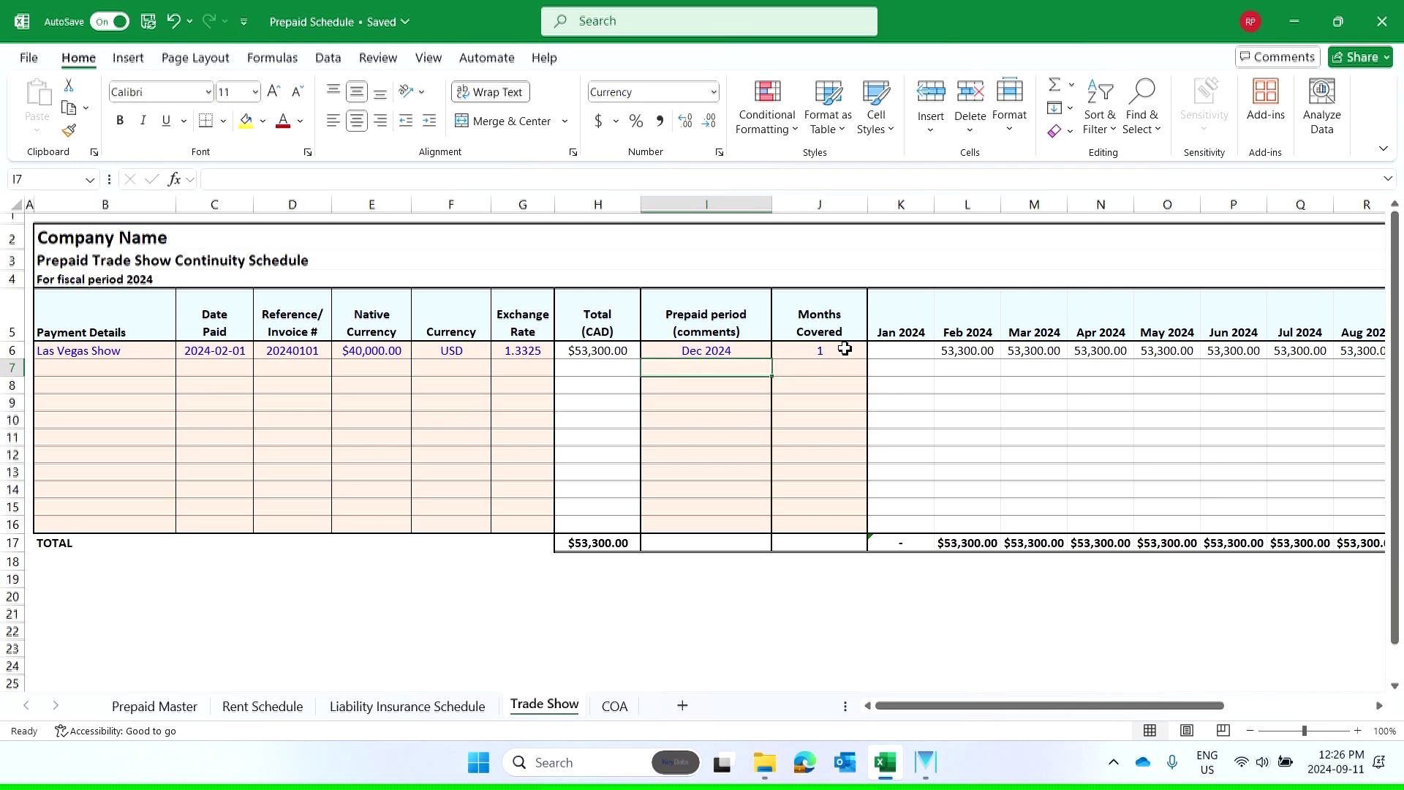
- Delete the Feb–Nov 2024 amounts in L6:U6, keeping 53,300.00 under Dec 2024
{"action": "left_click_drag", "start_coordinate": [1381, 708], "coordinate": [1381, 708]}
{"action": "left_click", "coordinate": [560, 358]}
{"action": "left_click_drag", "start_coordinate": [560, 358], "coordinate": [1174, 357]}
{"action": "key", "text": "Delete"}
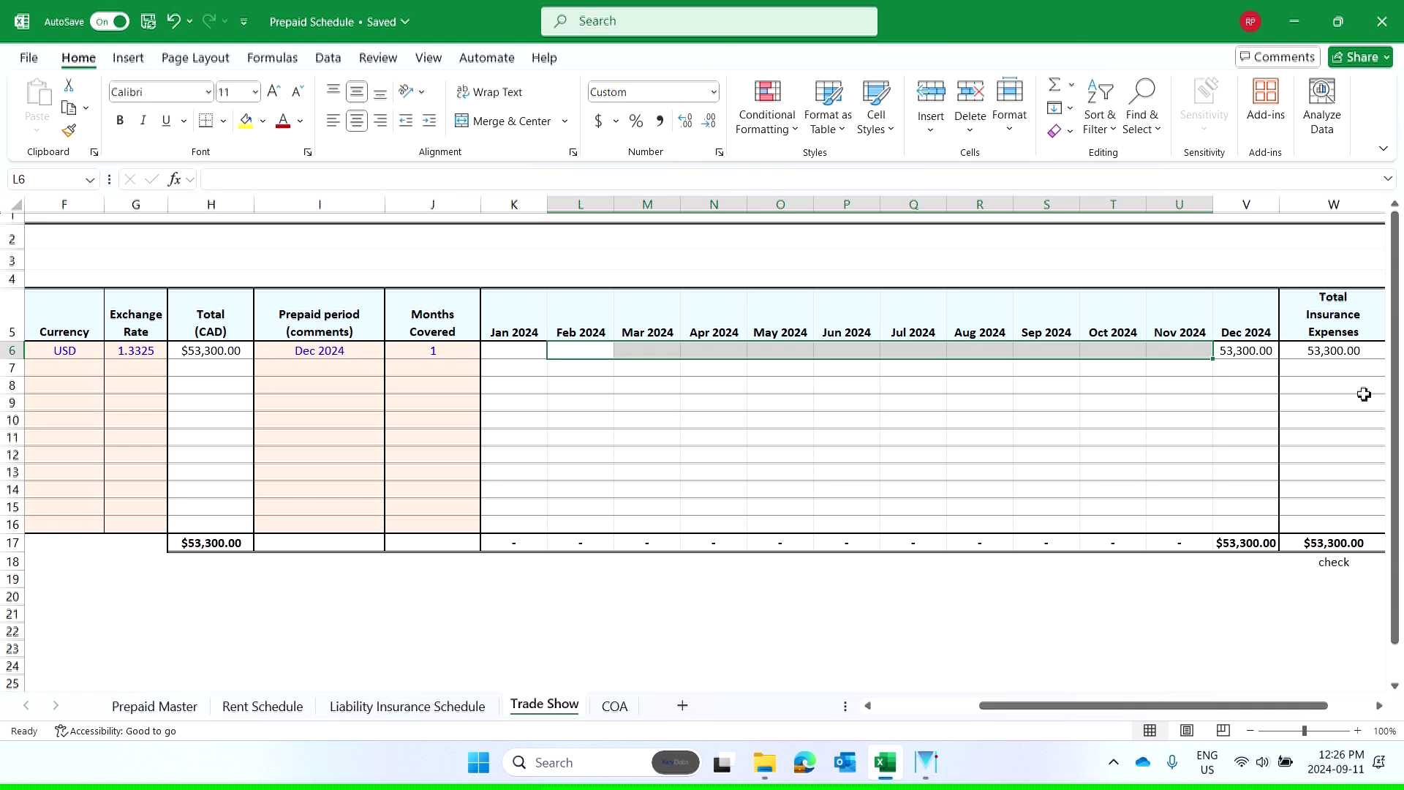
{"action": "left_click", "coordinate": [1210, 450]}
{"action": "left_click", "coordinate": [1260, 354]}
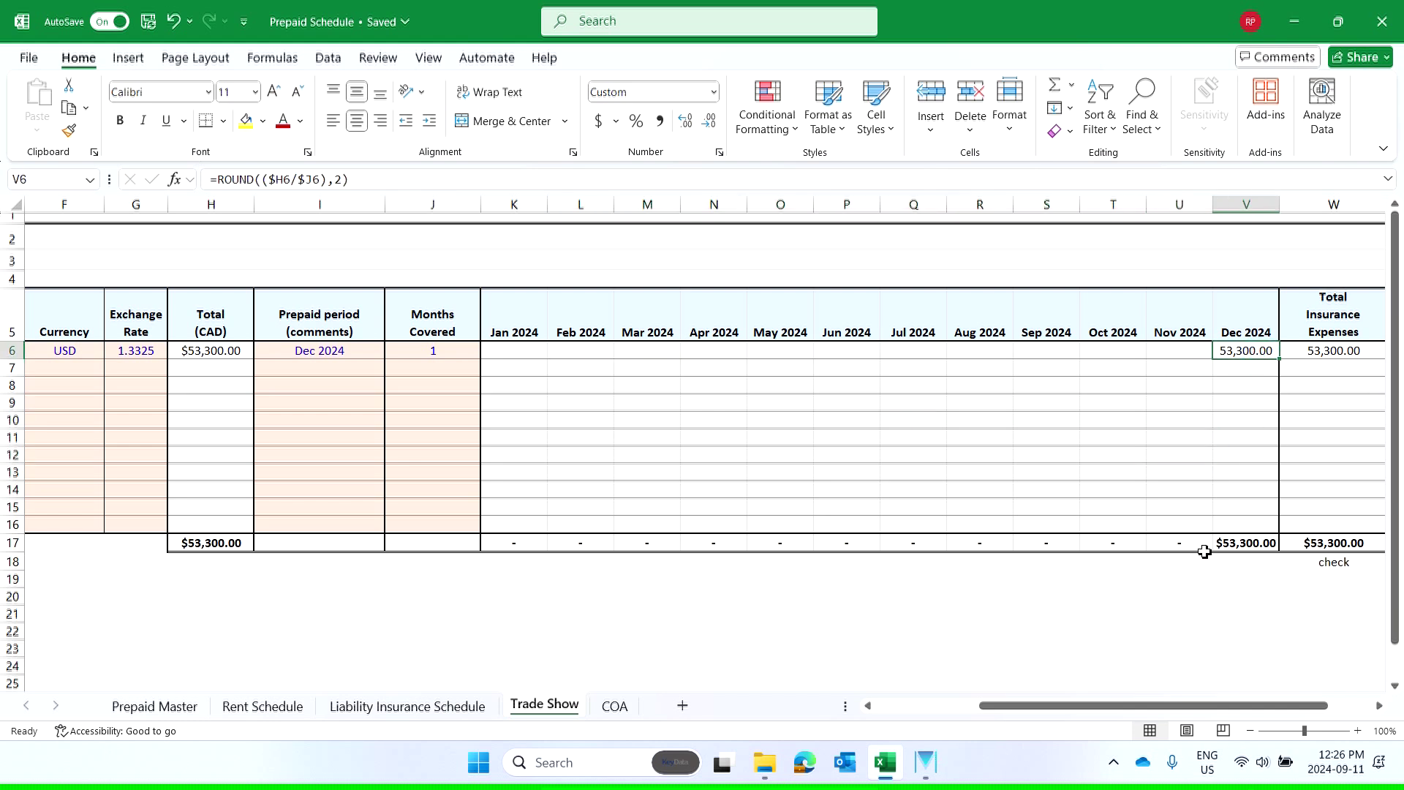
{"action": "left_click_drag", "start_coordinate": [1263, 705], "coordinate": [1375, 713]}
{"action": "left_click", "coordinate": [1277, 328]}
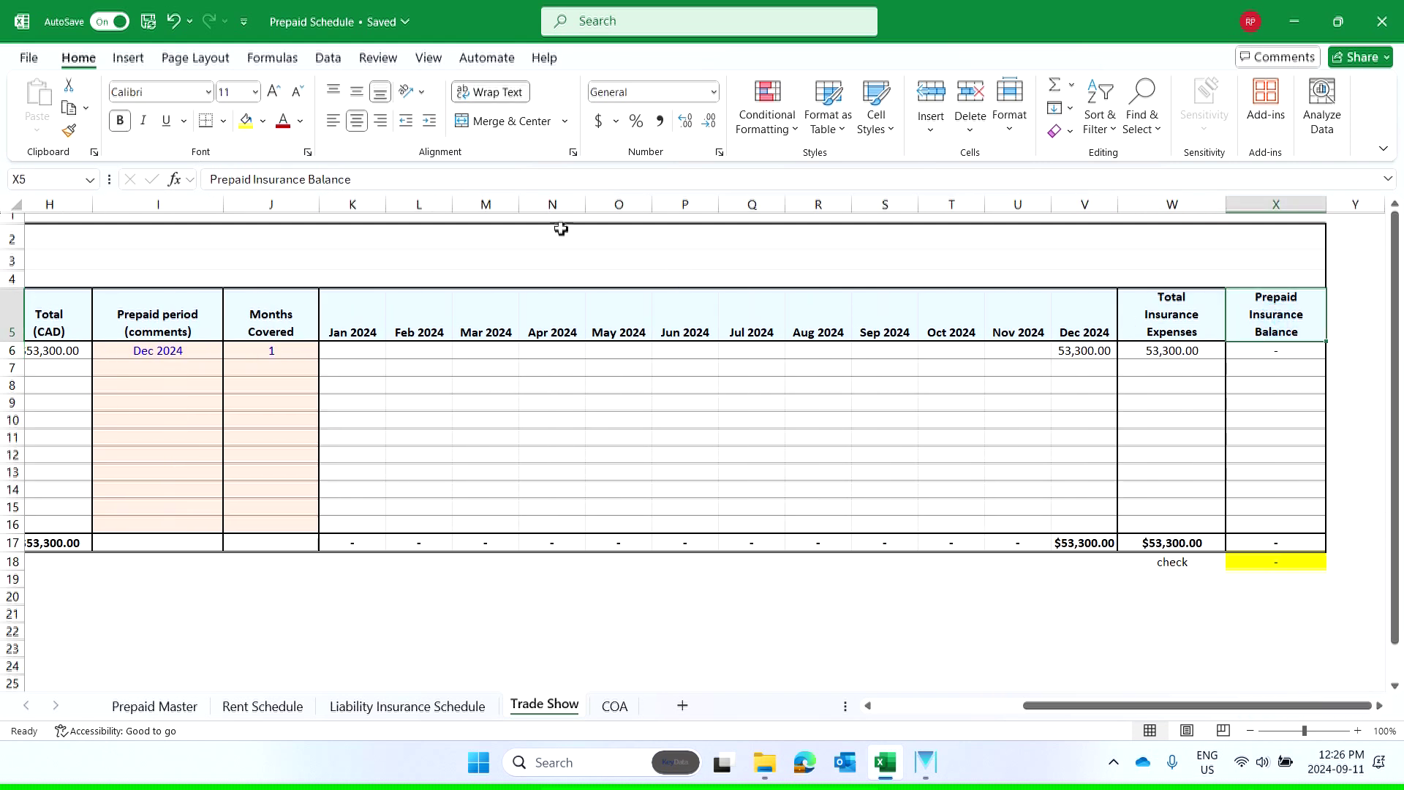
- Change the X5 header from 'Prepaid Insurance Balance' to 'Prepaid Trade Show Balance'
{"action": "left_click_drag", "start_coordinate": [252, 182], "coordinate": [533, 181]}
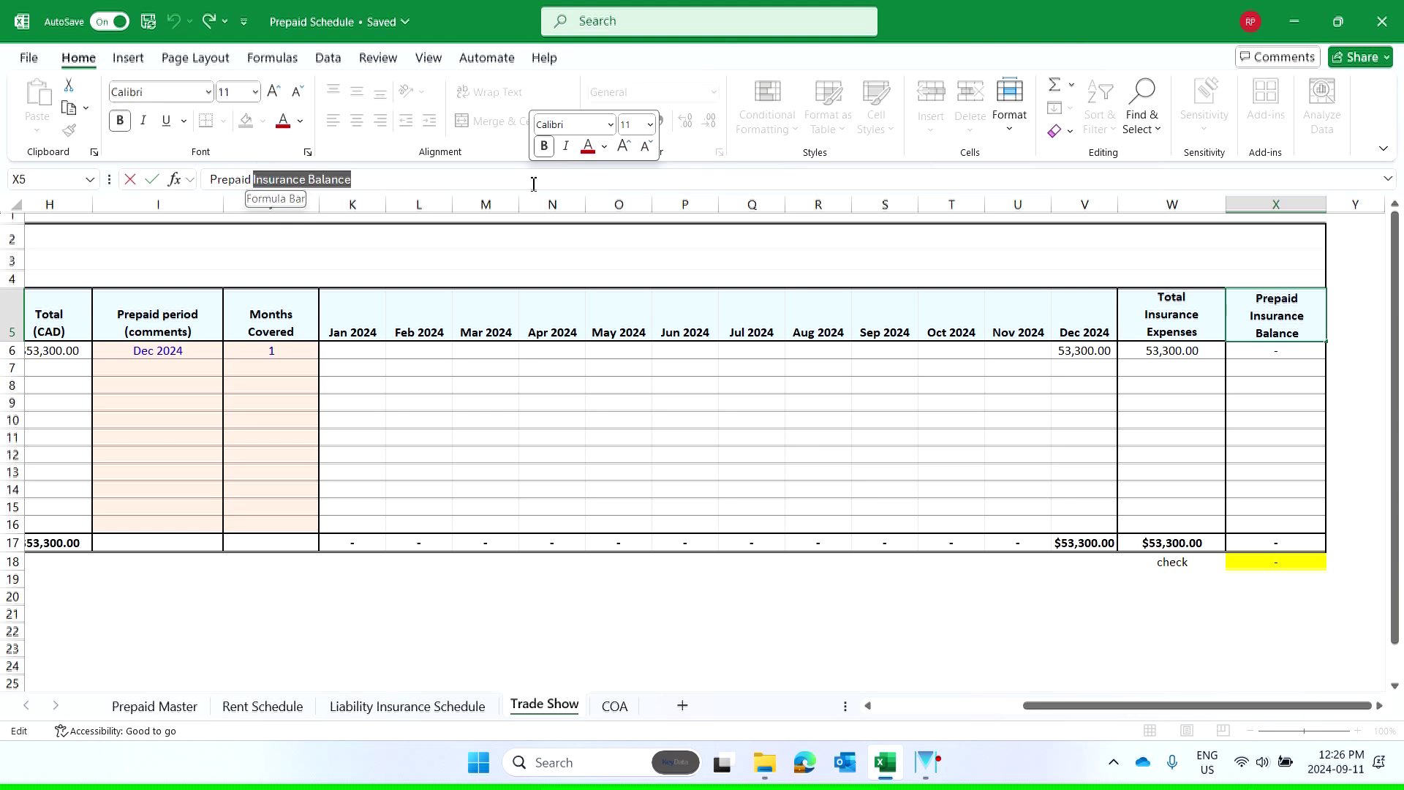
{"action": "type", "text": "Trade Show Bala"}
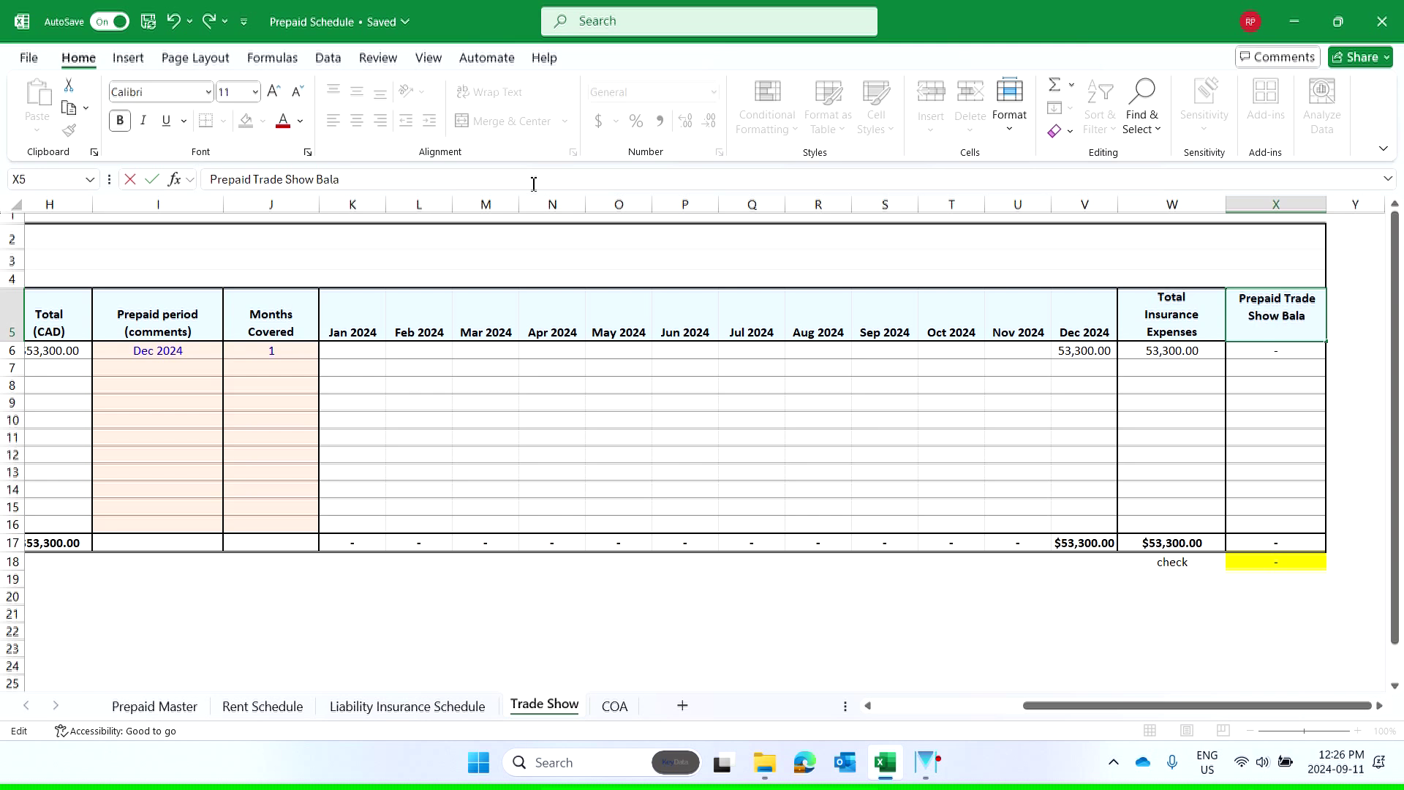
{"action": "type", "text": "nce"}
{"action": "key", "text": "Return"}
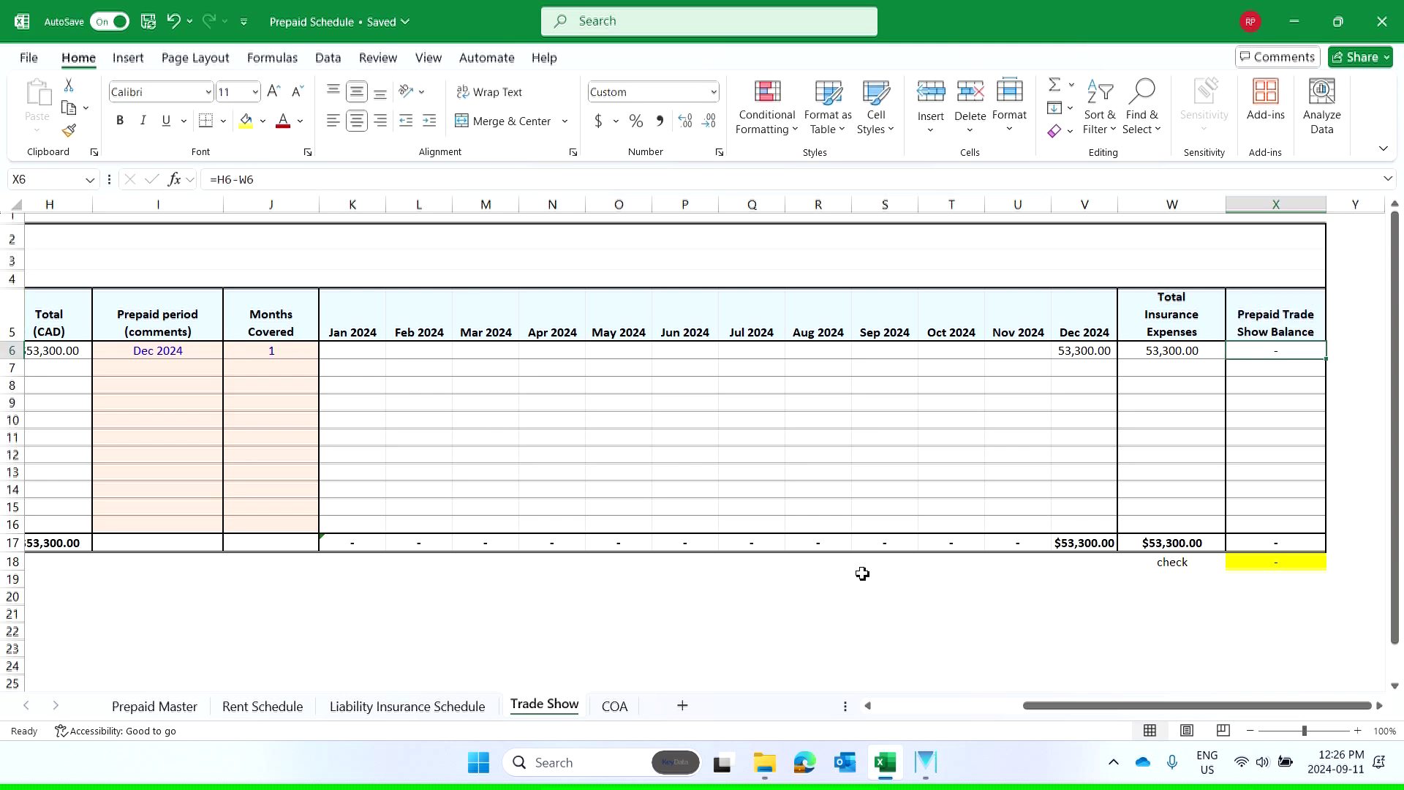
{"action": "left_click", "coordinate": [1103, 545]}
{"action": "left_click_drag", "start_coordinate": [1090, 692], "coordinate": [943, 706]}
- On the COA sheet, add the descriptions Trade Show Expenses in B7 and Prepaid Trade Show in B8
{"action": "left_click", "coordinate": [628, 706]}
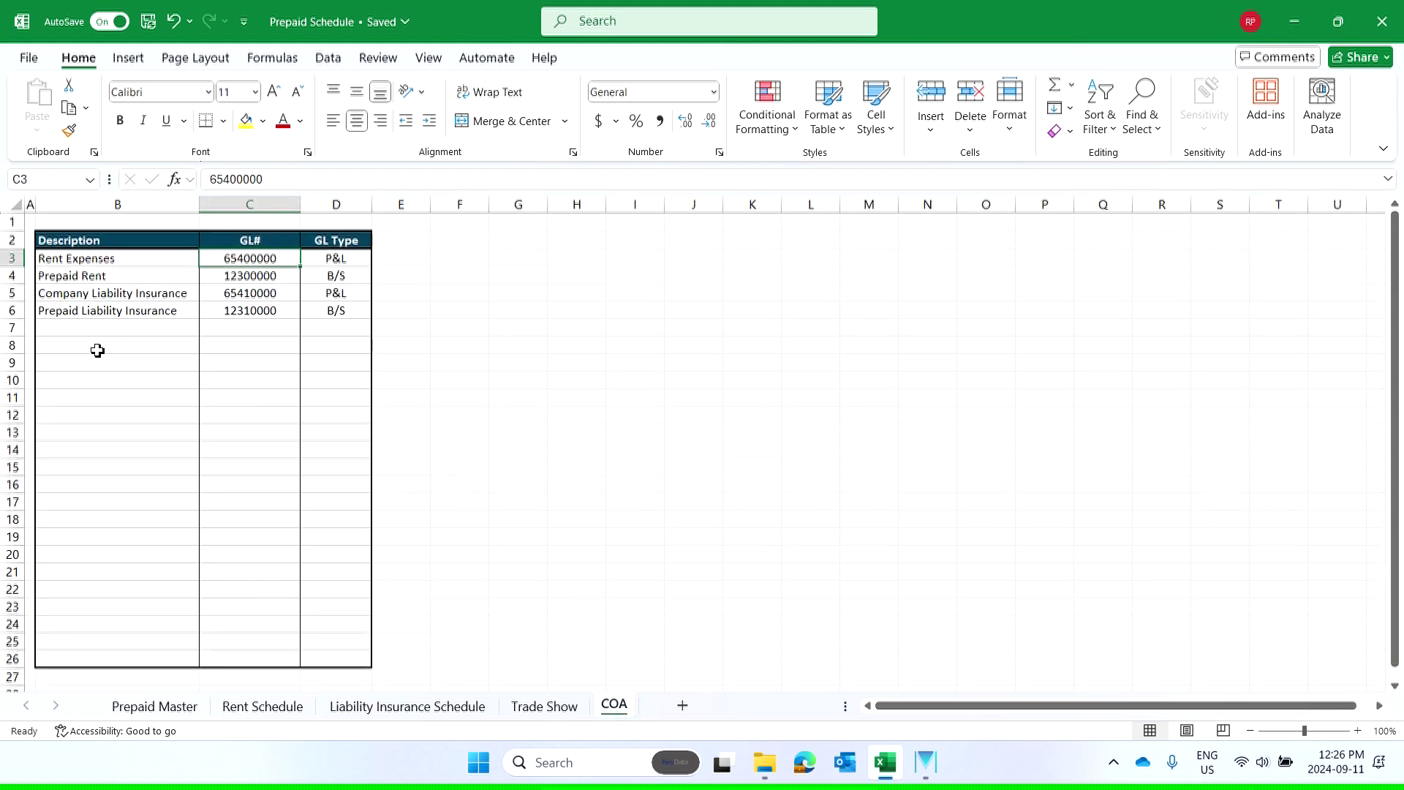
{"action": "left_click", "coordinate": [88, 327]}
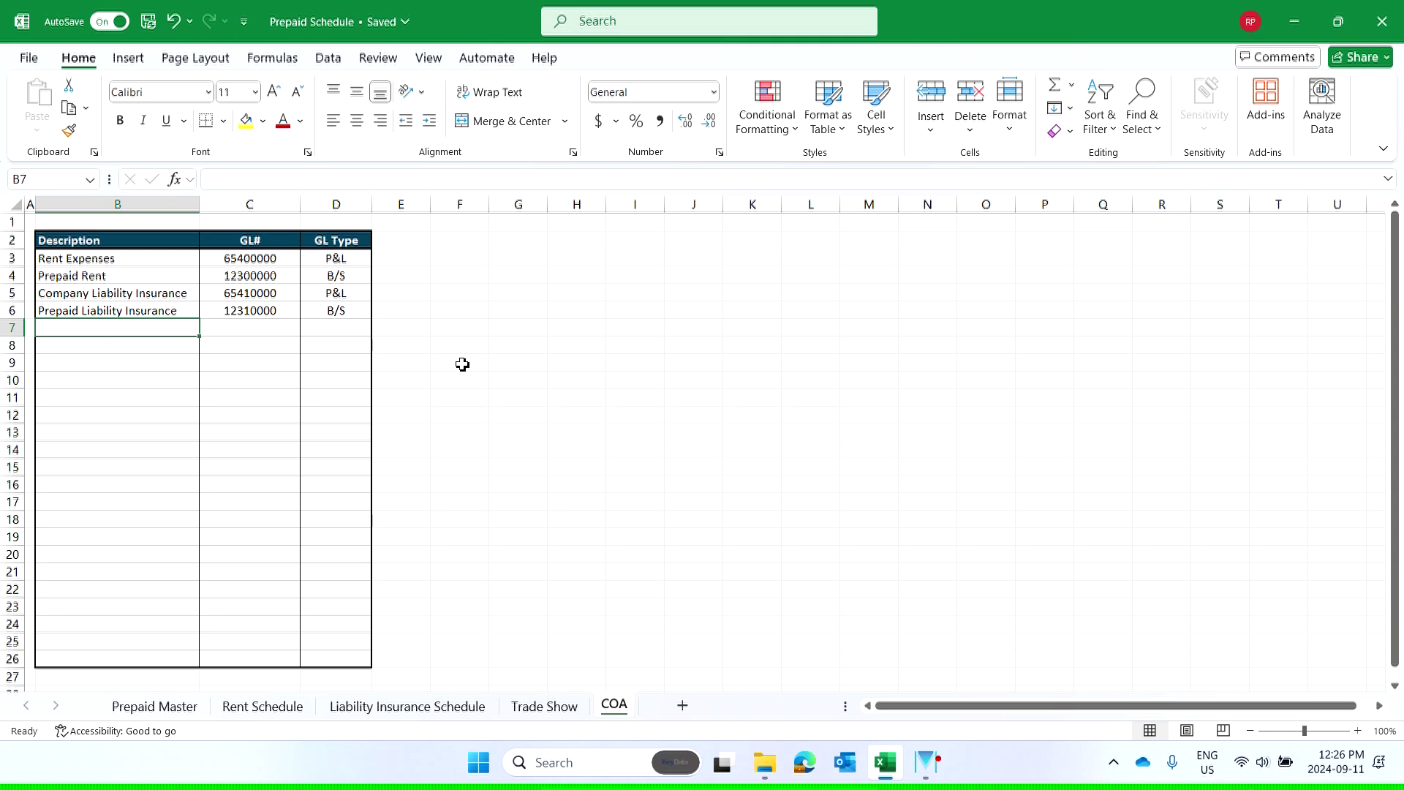
{"action": "type", "text": "Trade Show Expenses"}
{"action": "key", "text": "Return"}
{"action": "type", "text": "T"}
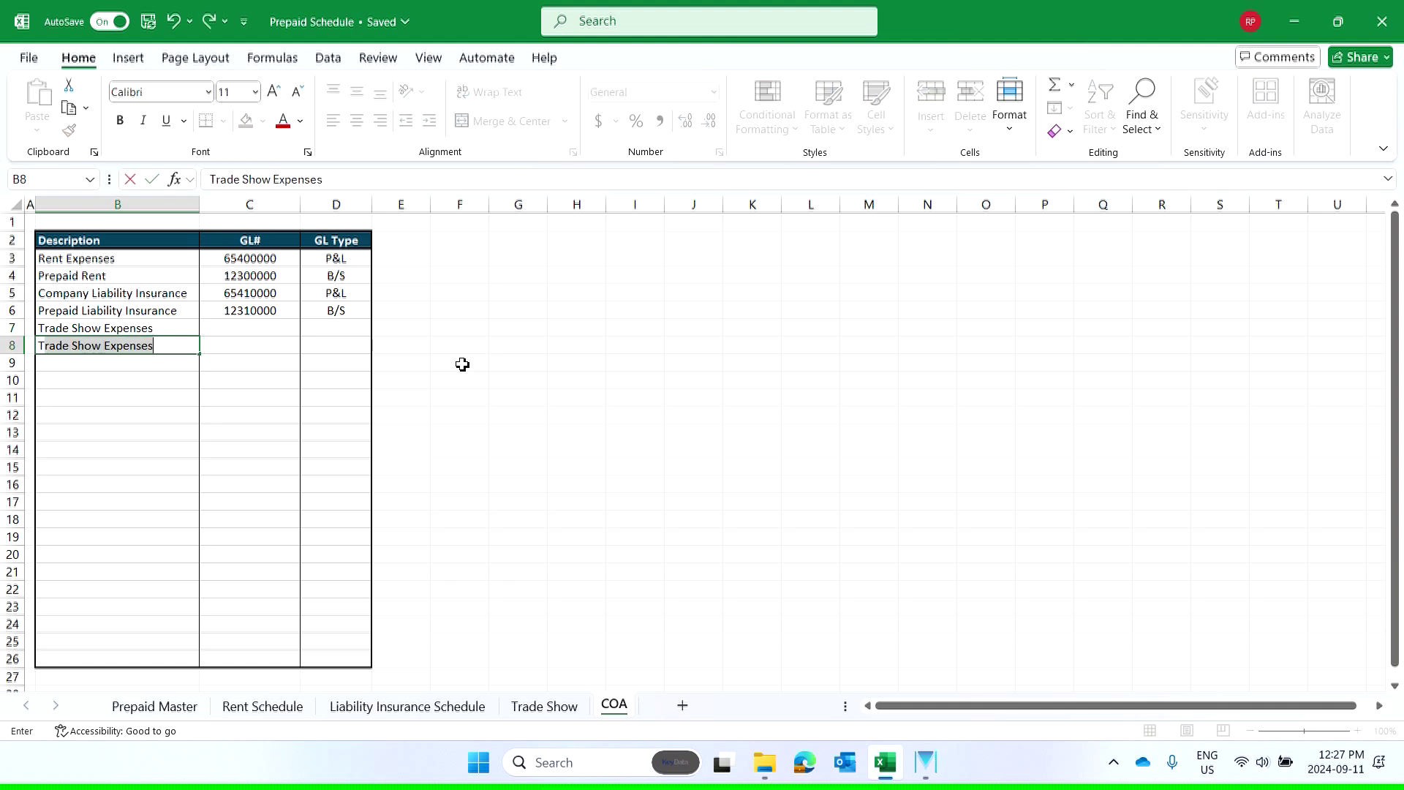
{"action": "type", "text": "rade Show"}
{"action": "key", "text": "BackSpace"}
{"action": "key", "text": "BackSpace"}
{"action": "key", "text": "BackSpace"}
{"action": "key", "text": "BackSpace"}
{"action": "key", "text": "BackSpace"}
{"action": "key", "text": "BackSpace"}
{"action": "key", "text": "BackSpace"}
{"action": "key", "text": "BackSpace"}
{"action": "key", "text": "BackSpace"}
{"action": "key", "text": "BackSpace"}
{"action": "key", "text": "BackSpace"}
{"action": "key", "text": "BackSpace"}
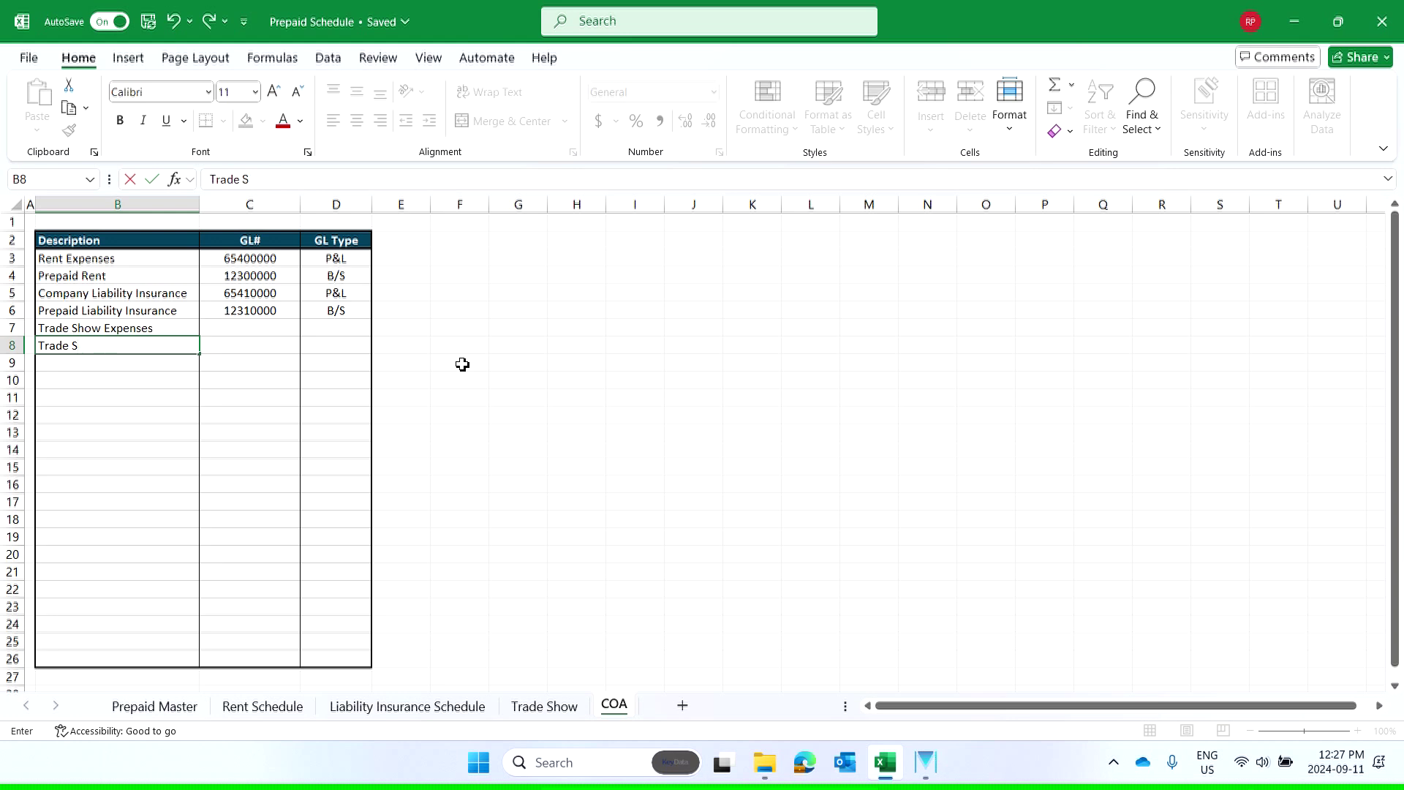
{"action": "type", "text": "Prepaid"}
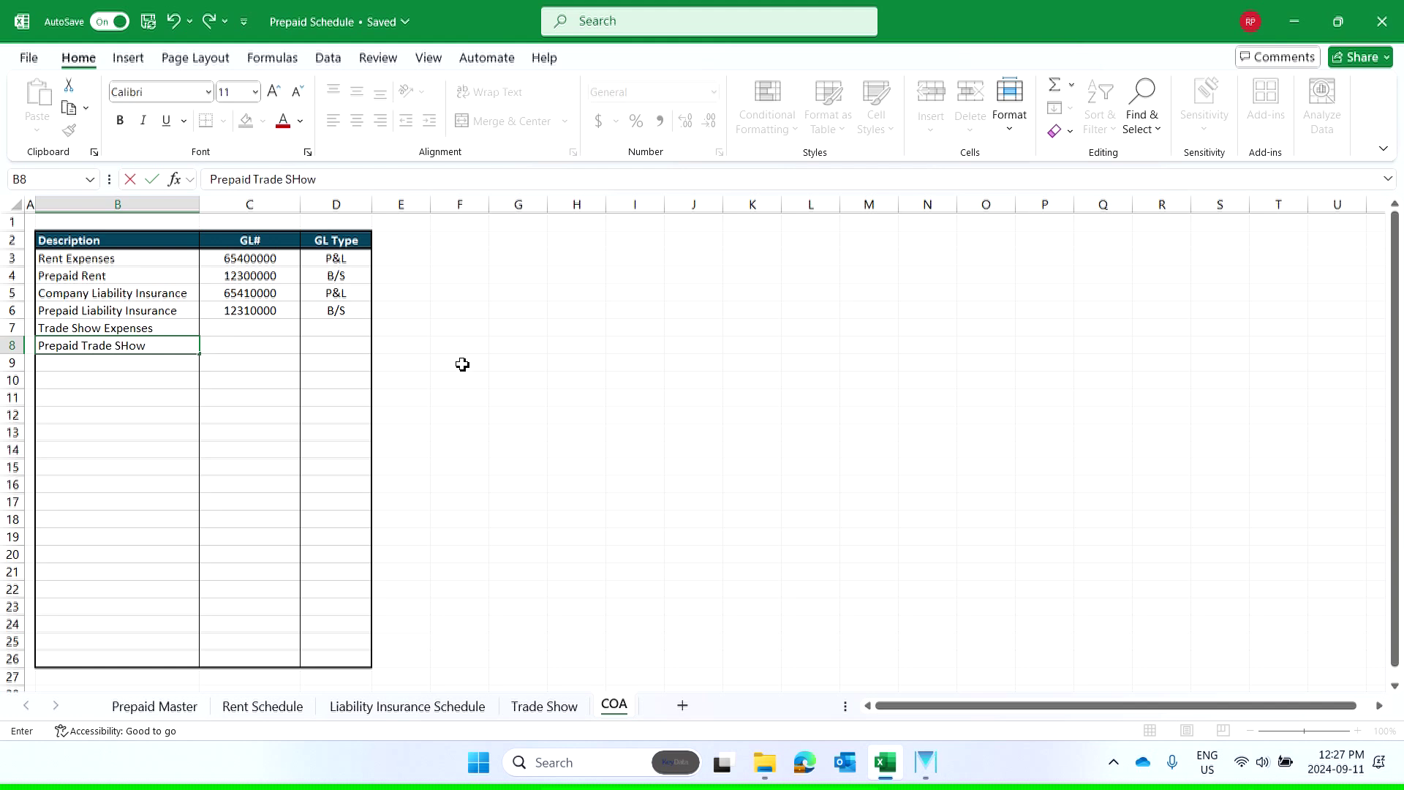
{"action": "key", "text": "BackSpace"}
{"action": "key", "text": "BackSpace"}
{"action": "key", "text": "Tab"}
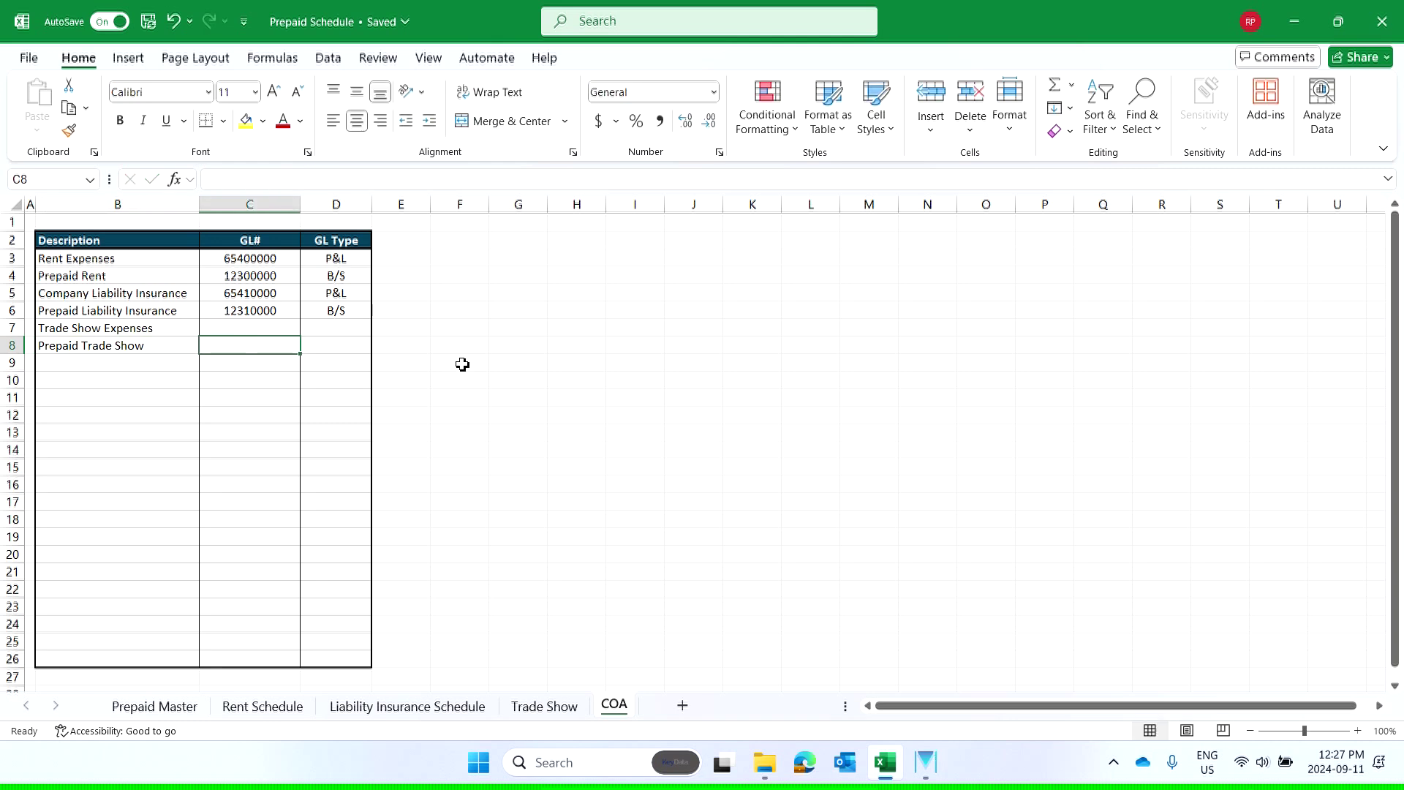
- Give Trade Show Expenses GL 65420000 (P&L) and Prepaid Trade Show GL 12320000 (B/S)
{"action": "type", "text": "123"}
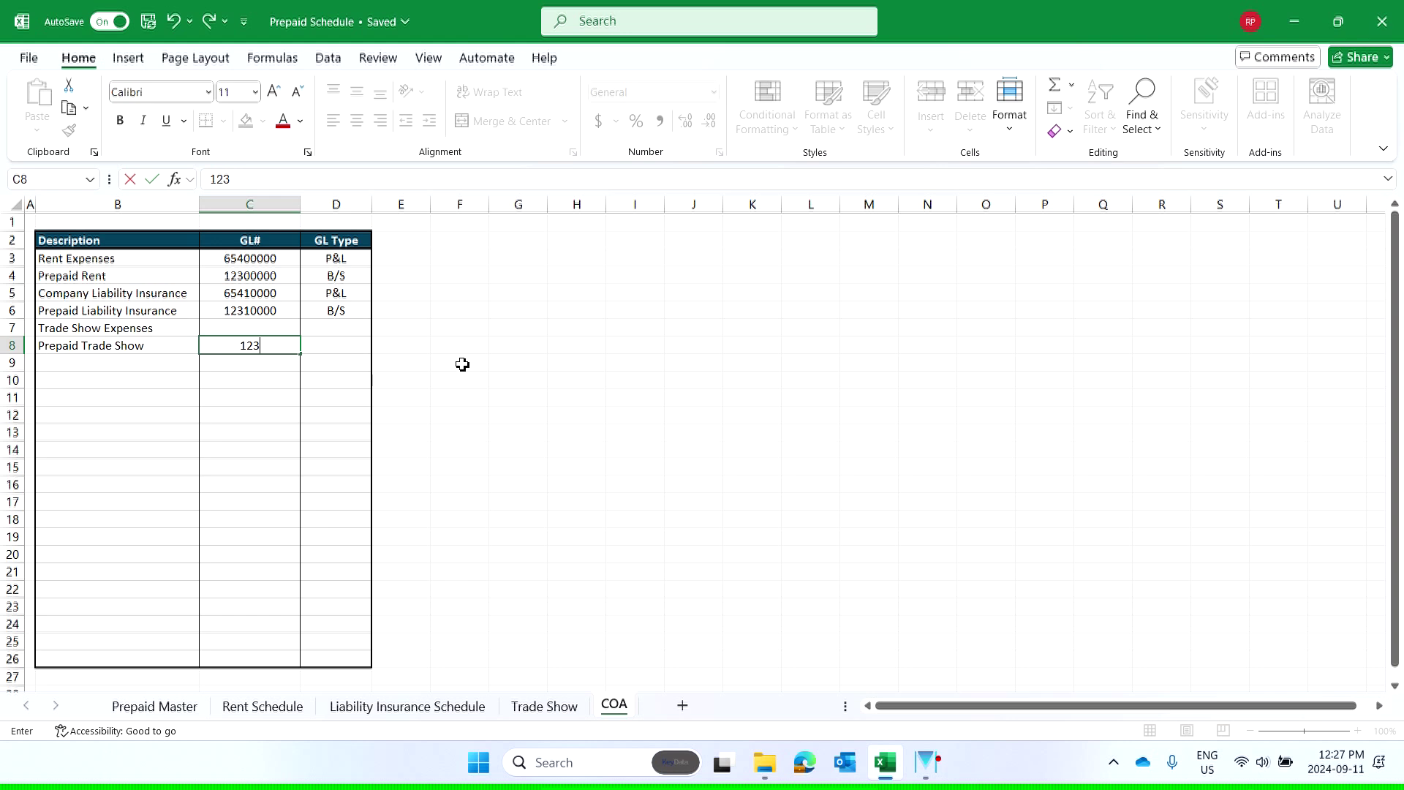
{"action": "type", "text": "20000"}
{"action": "key", "text": "Return"}
{"action": "key", "text": "Up"}
{"action": "key", "text": "Up"}
{"action": "key", "text": "Right"}
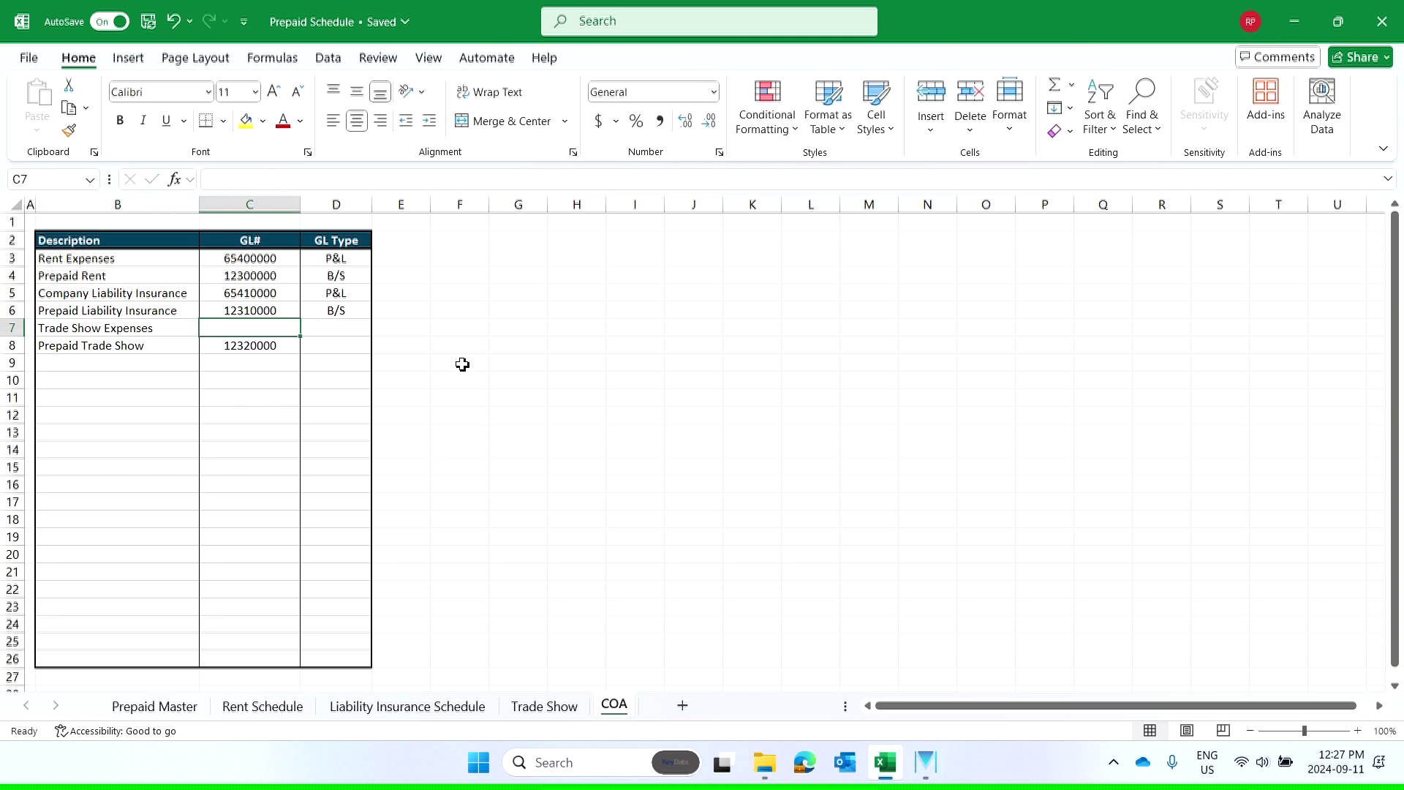
{"action": "type", "text": "65420000"}
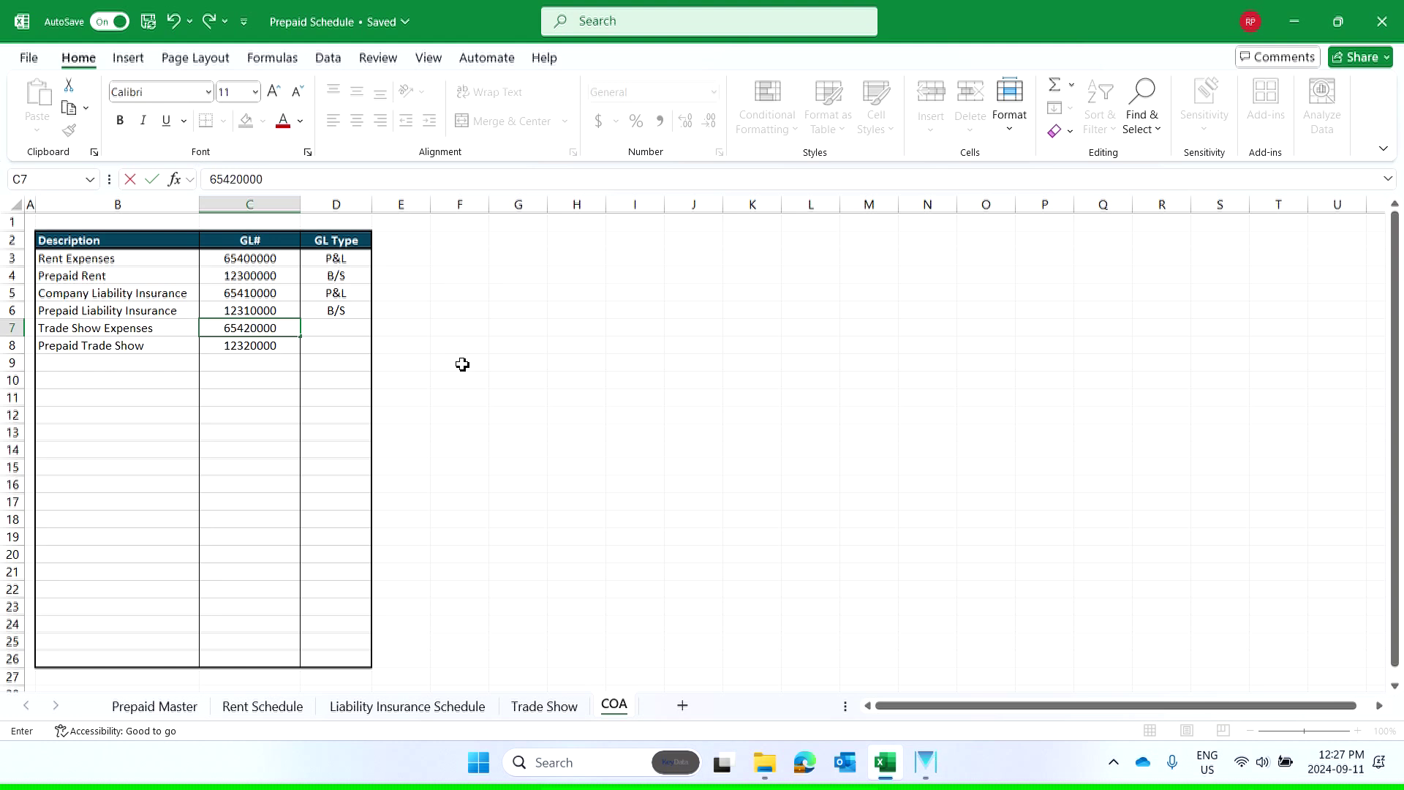
{"action": "key", "text": "Tab"}
{"action": "type", "text": "P&L"}
{"action": "key", "text": "Return"}
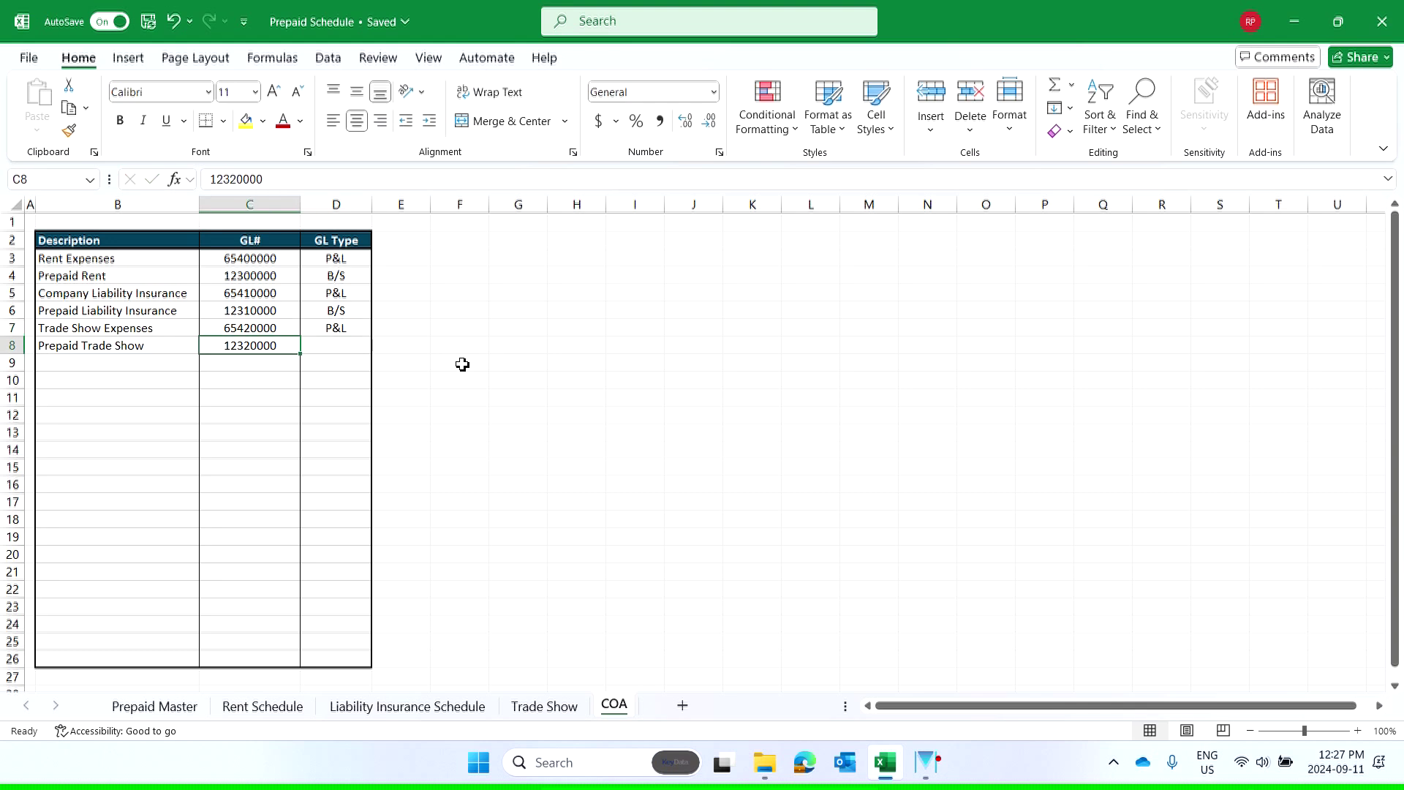
{"action": "key", "text": "Tab"}
{"action": "type", "text": "B/S"}
{"action": "key", "text": "Return"}
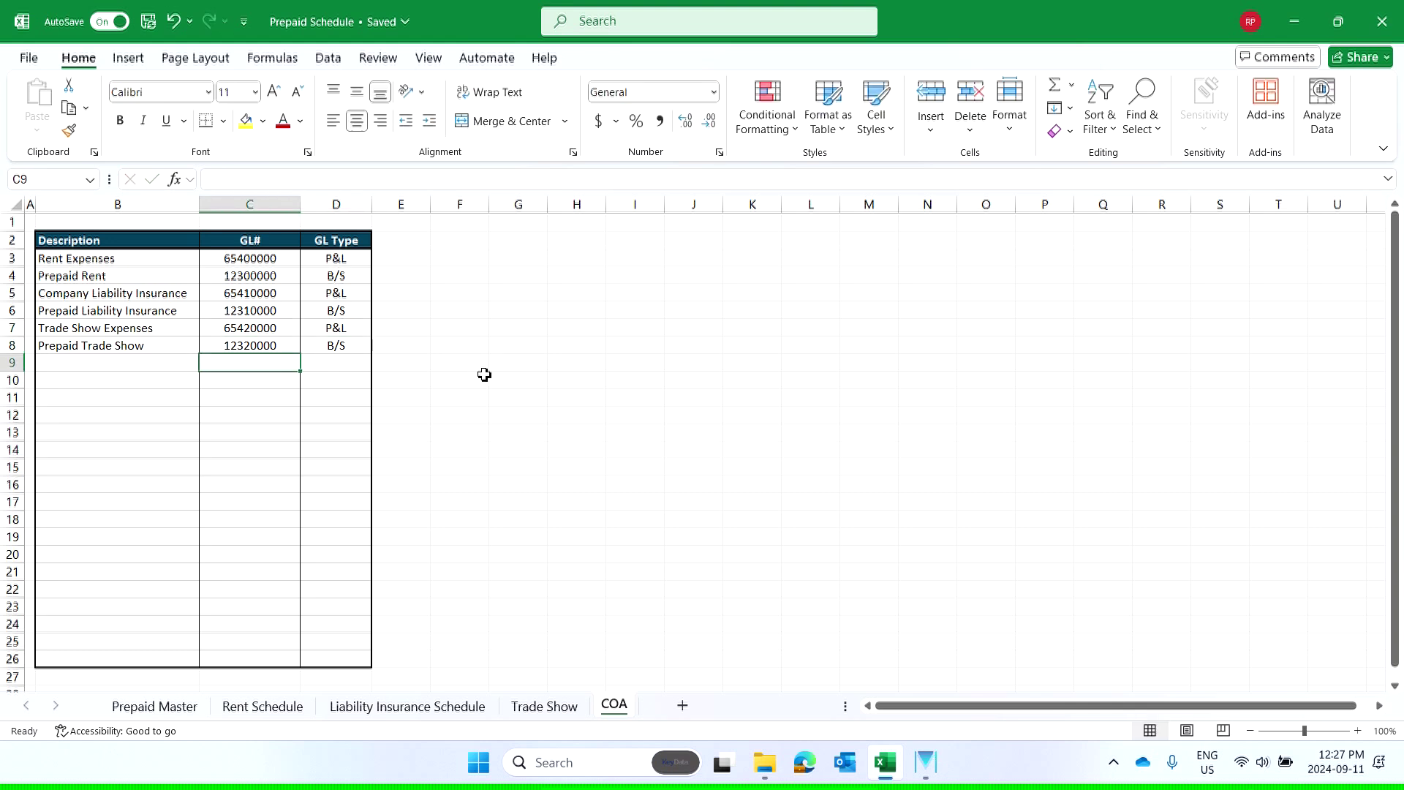
{"action": "left_click", "coordinate": [542, 706]}
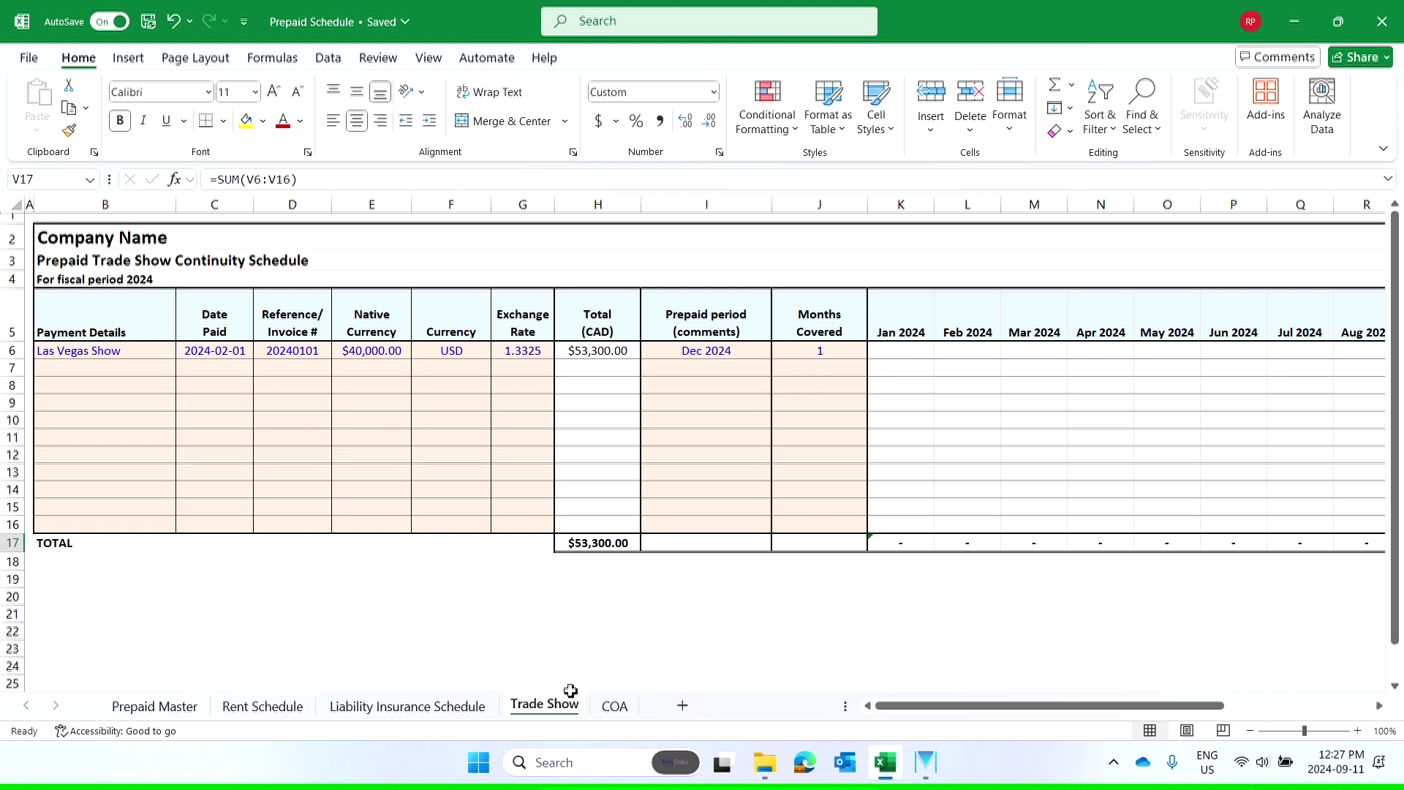
{"action": "left_click", "coordinate": [616, 706]}
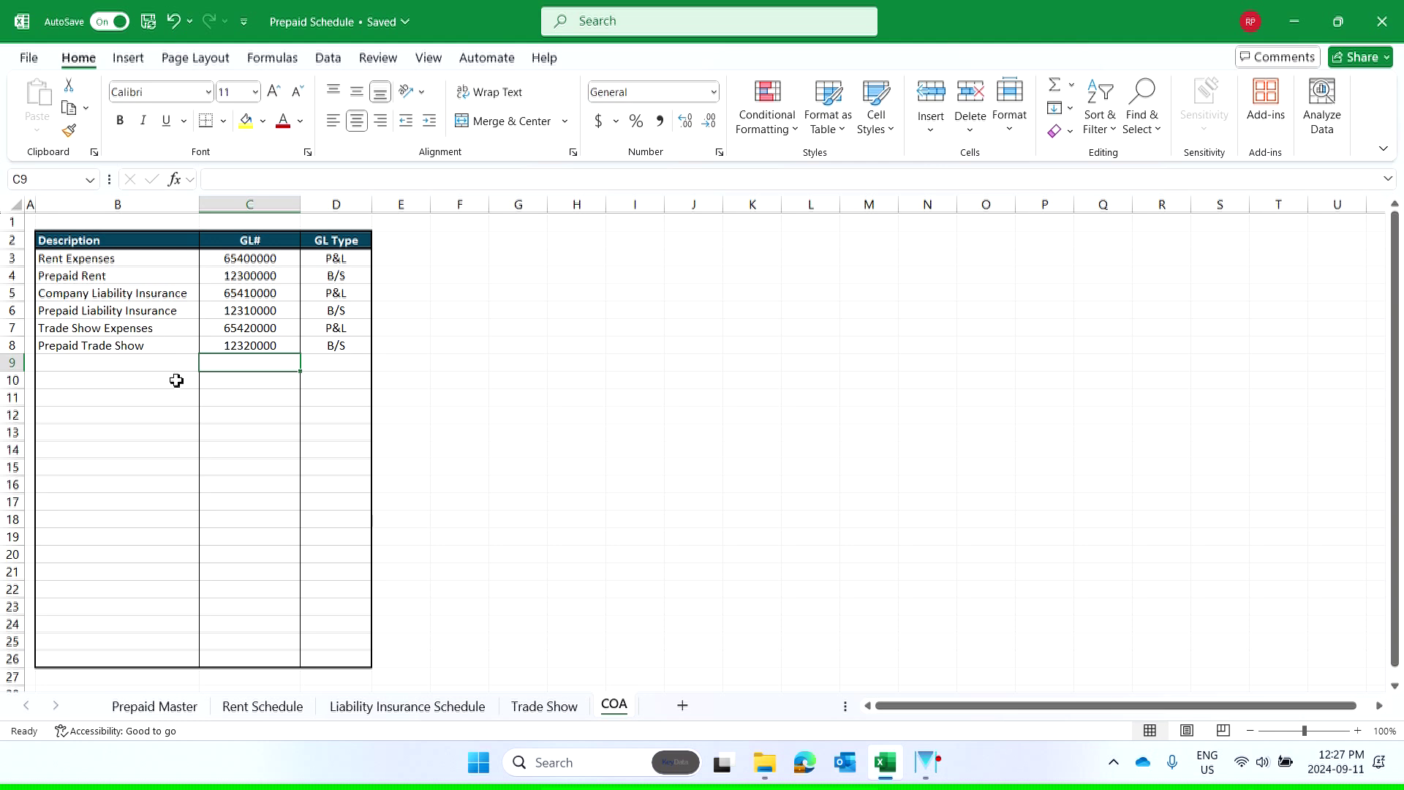
{"action": "left_click", "coordinate": [262, 332]}
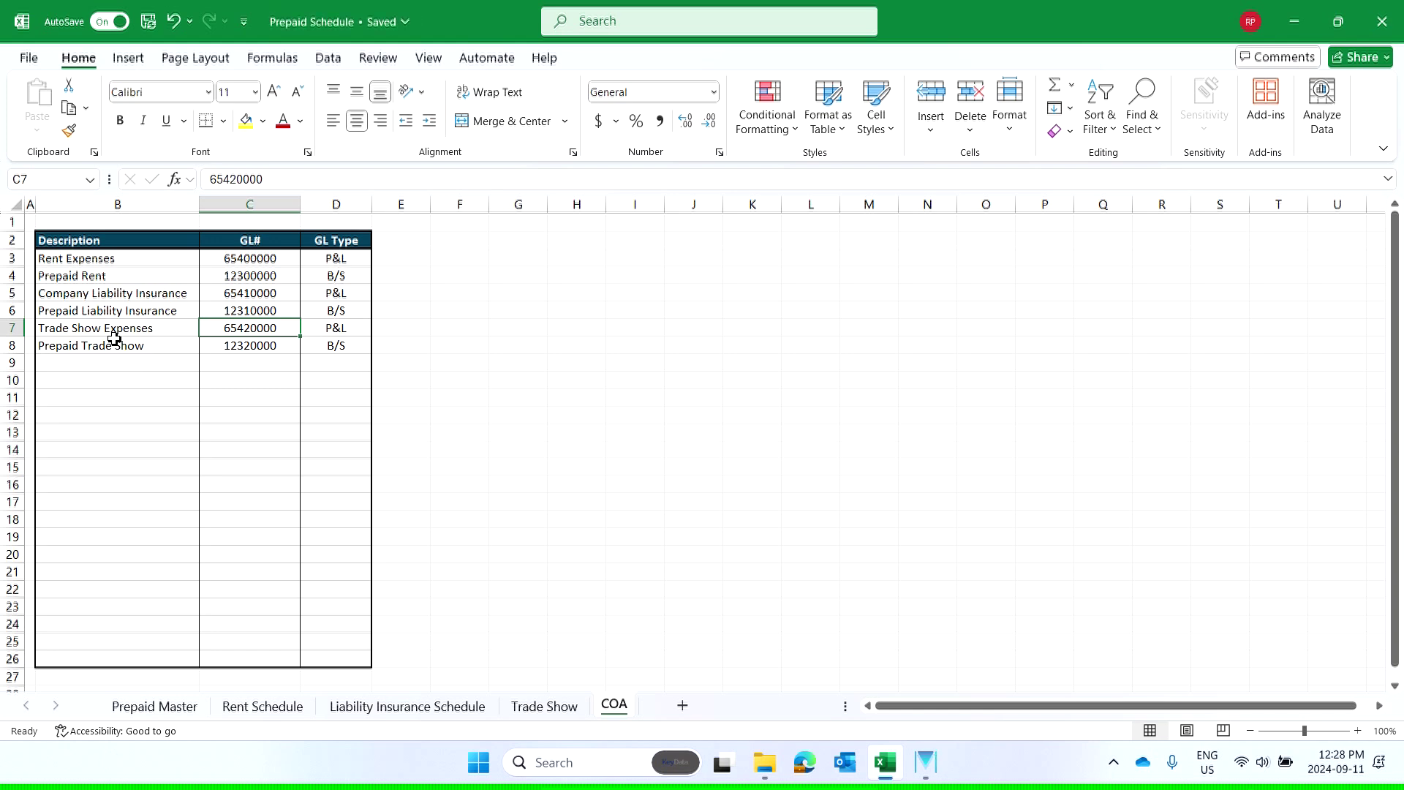
{"action": "left_click", "coordinate": [348, 330]}
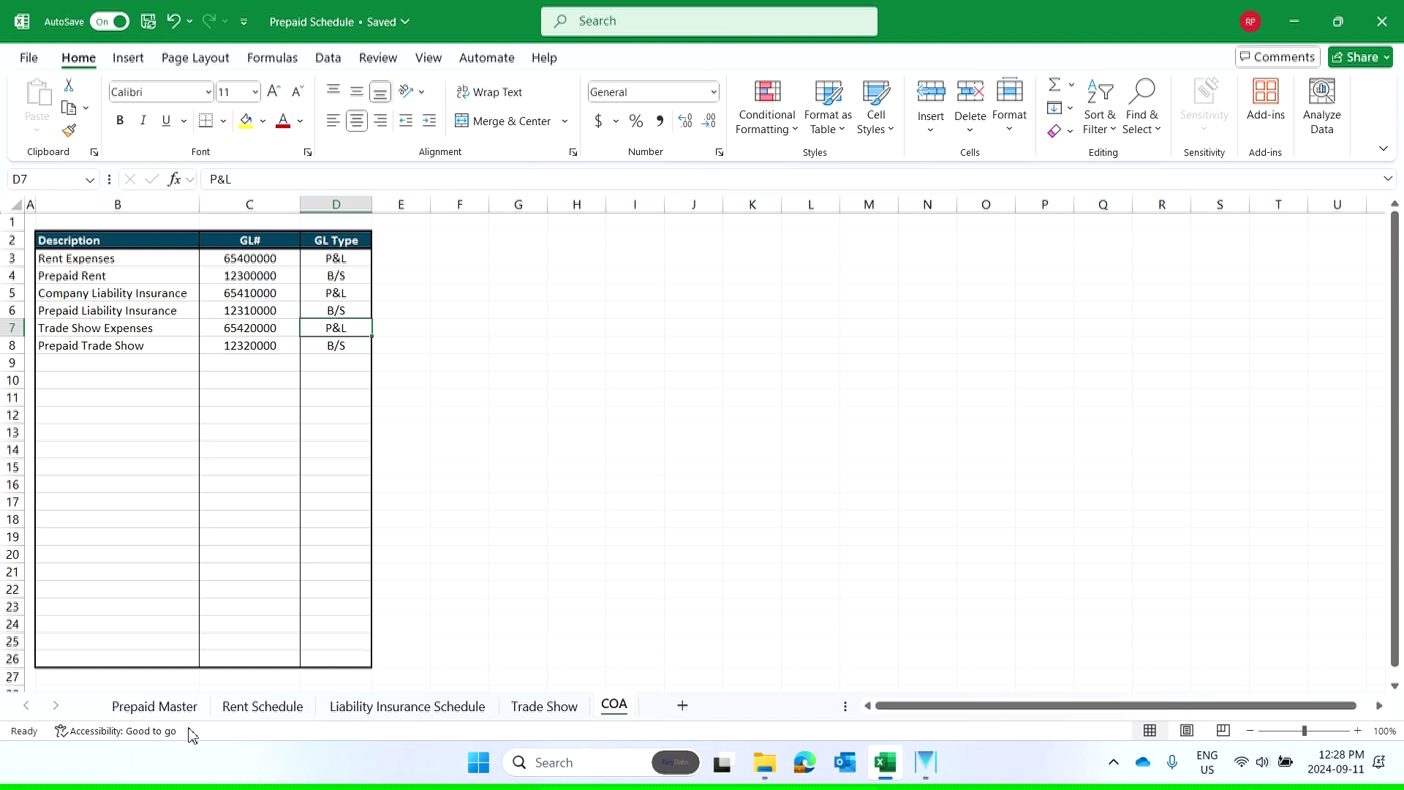
- Copy the liability insurance rows 12–13 and insert them as new rows at row 14
{"action": "left_click", "coordinate": [166, 715]}
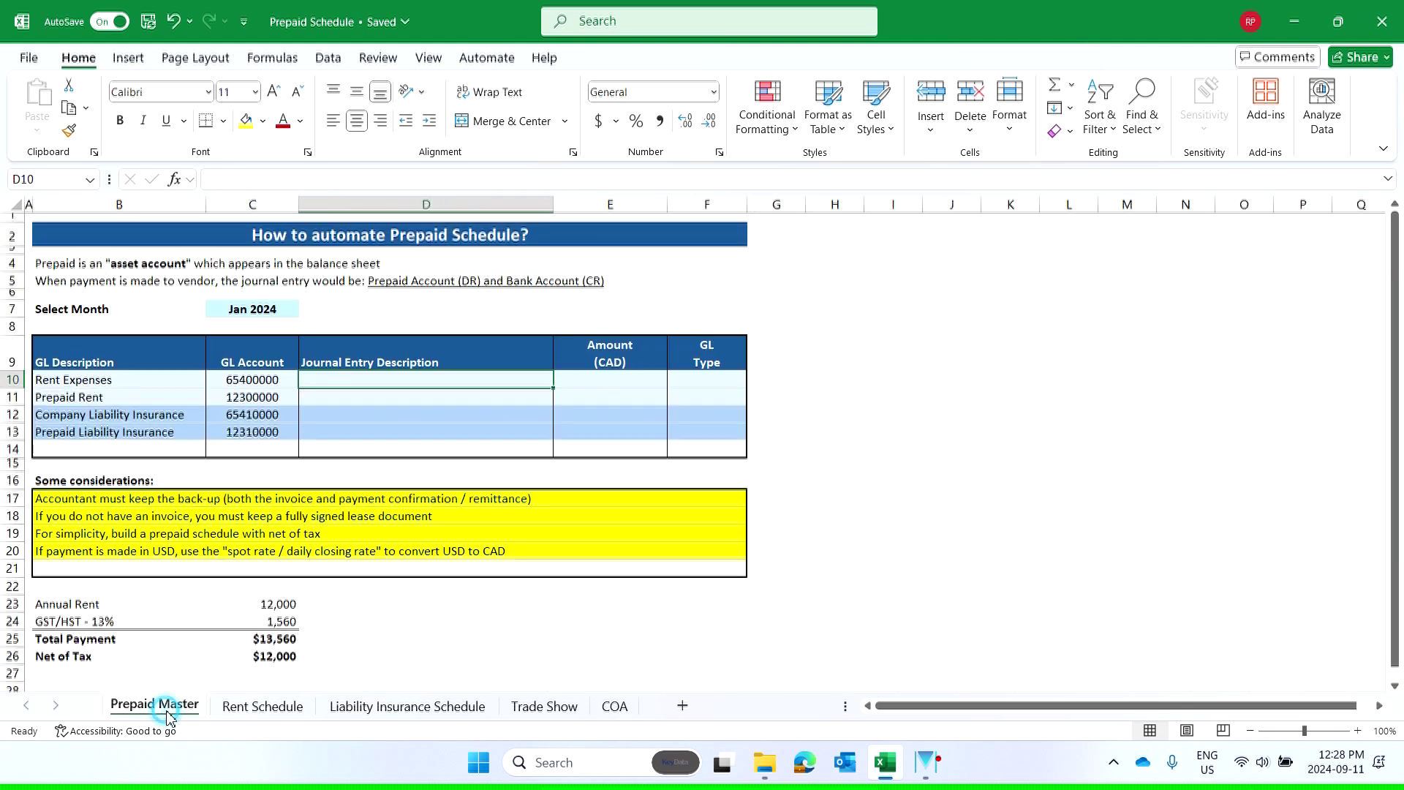
{"action": "left_click_drag", "start_coordinate": [12, 414], "coordinate": [16, 430]}
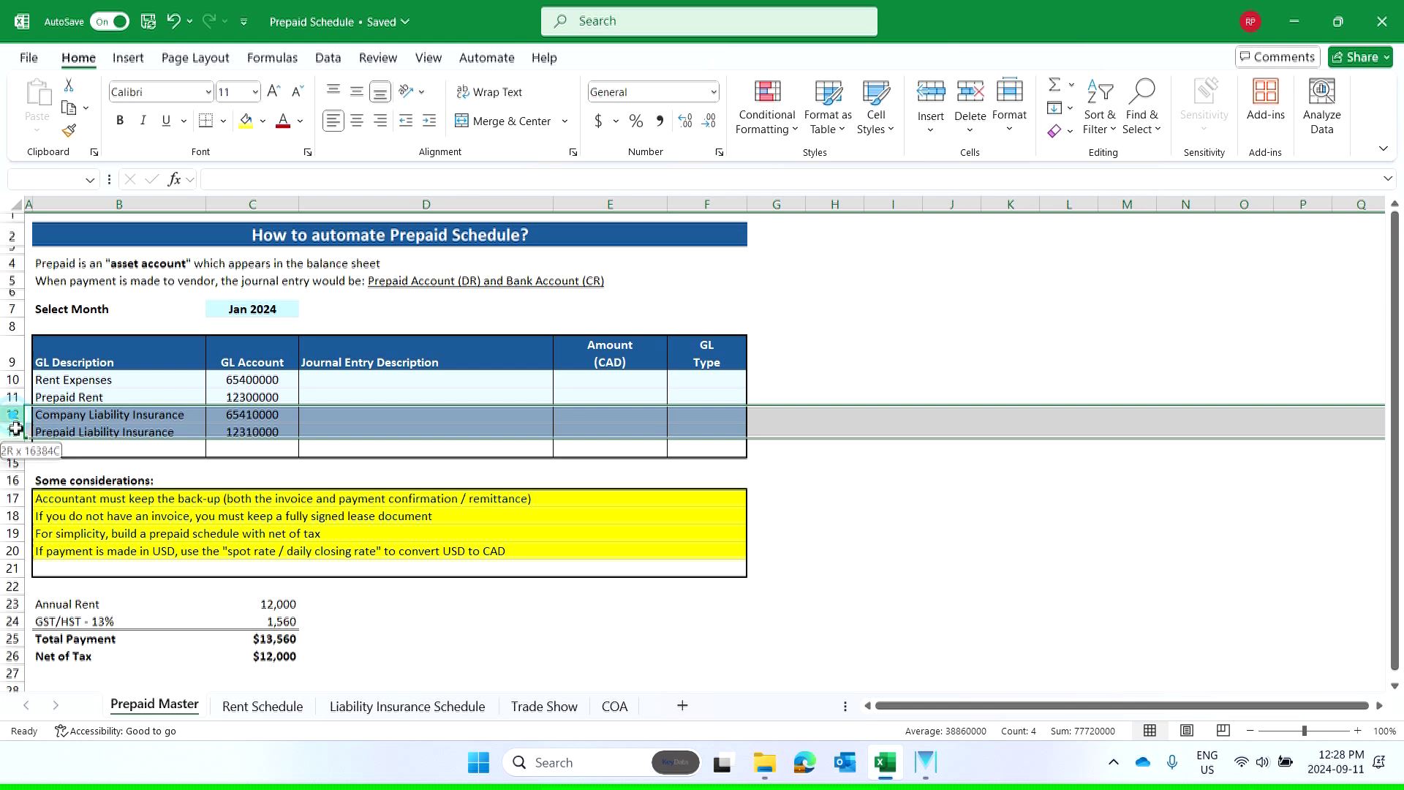
{"action": "right_click", "coordinate": [64, 415]}
{"action": "left_click", "coordinate": [98, 97]}
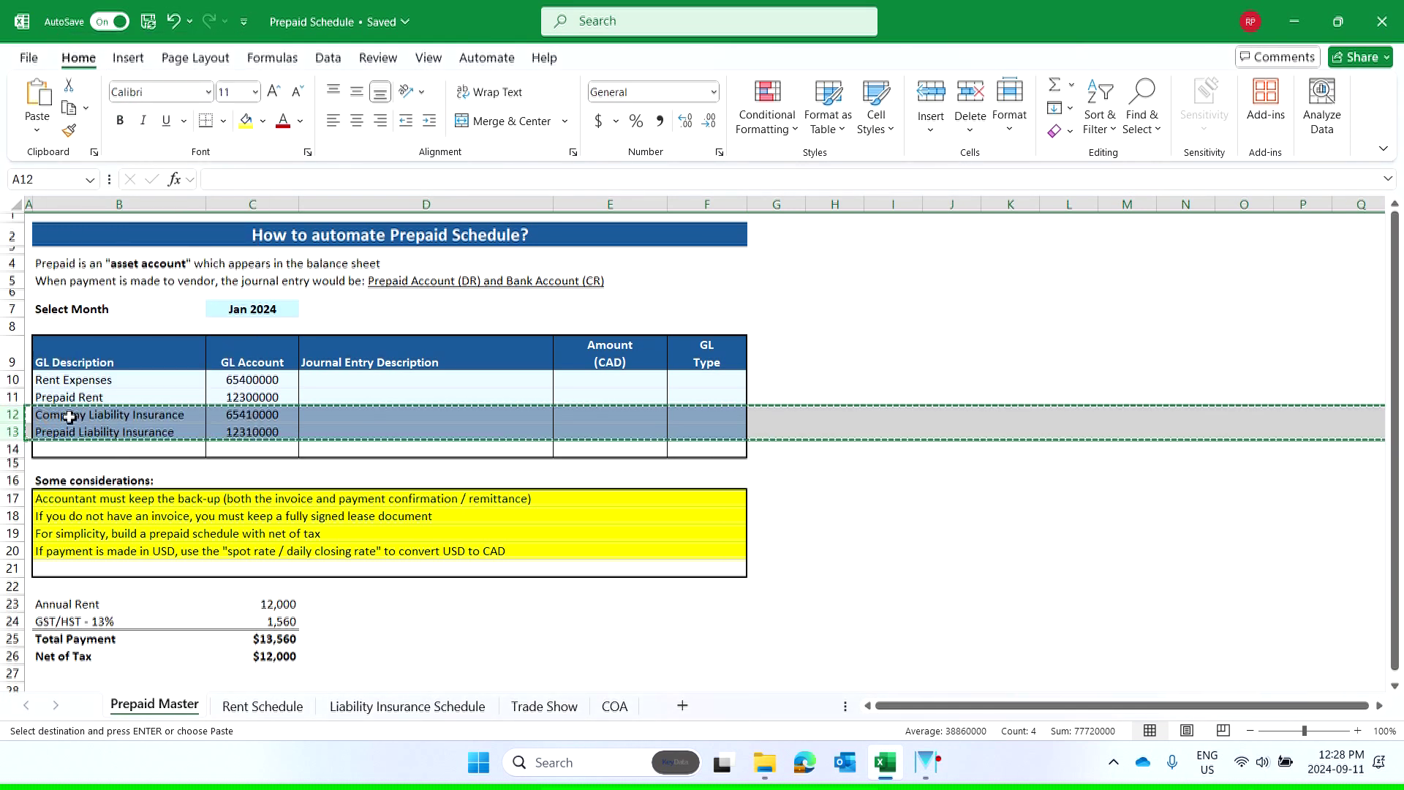
{"action": "left_click", "coordinate": [13, 449]}
{"action": "right_click", "coordinate": [14, 449]}
{"action": "left_click", "coordinate": [167, 244]}
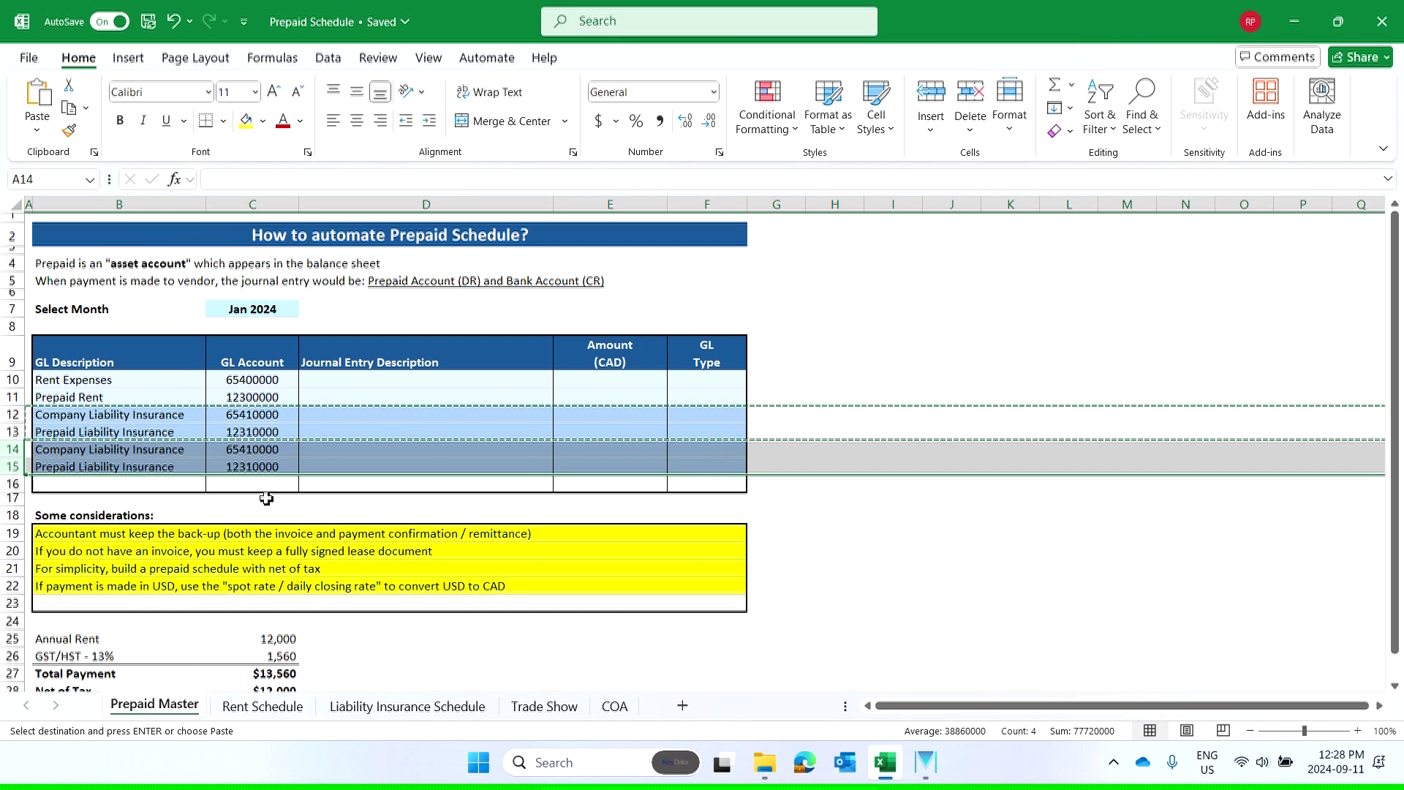
- Paste the trade show descriptions from COA!B7:B8 into B14:B15
{"action": "left_click", "coordinate": [613, 703]}
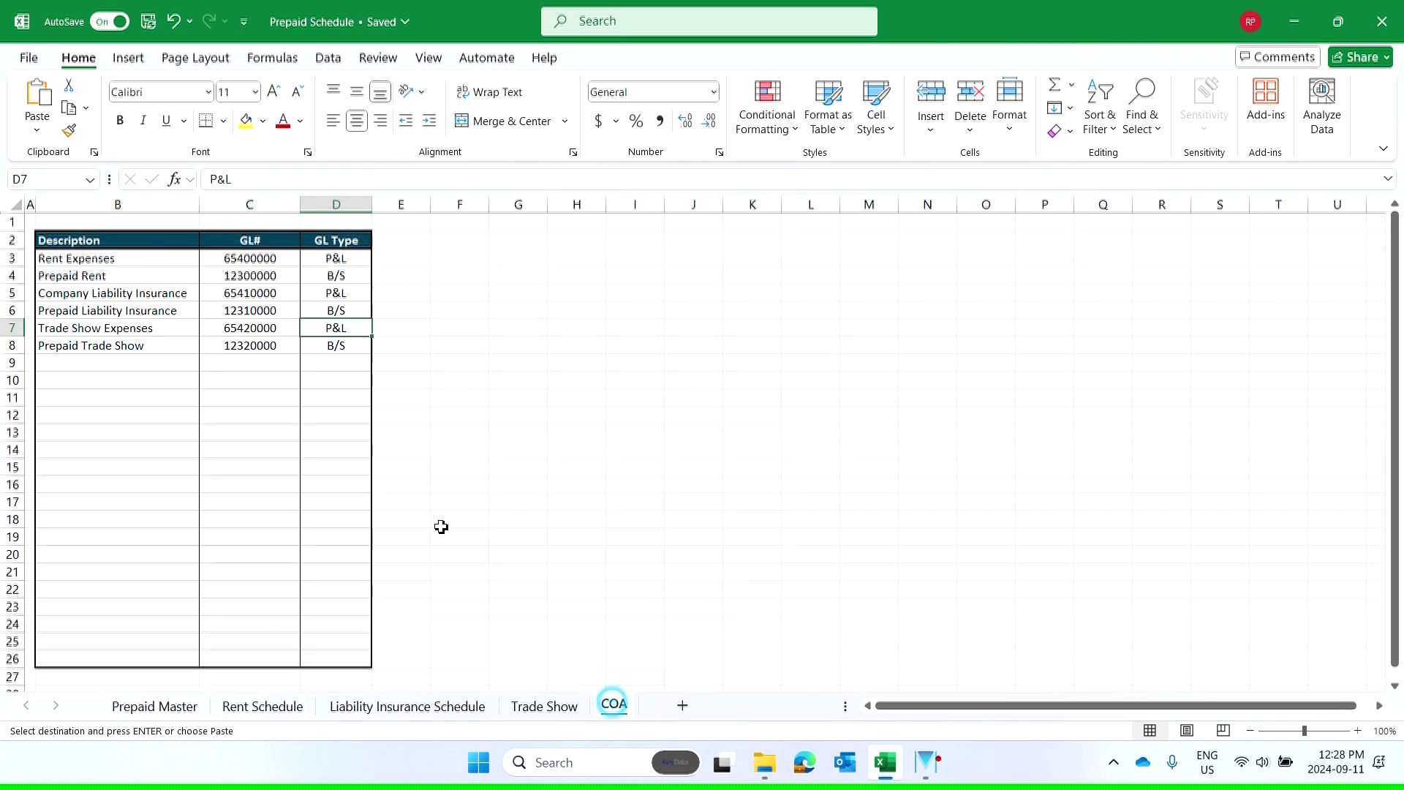
{"action": "left_click_drag", "start_coordinate": [94, 329], "coordinate": [132, 344]}
{"action": "right_click", "coordinate": [131, 345]}
{"action": "left_click", "coordinate": [192, 147]}
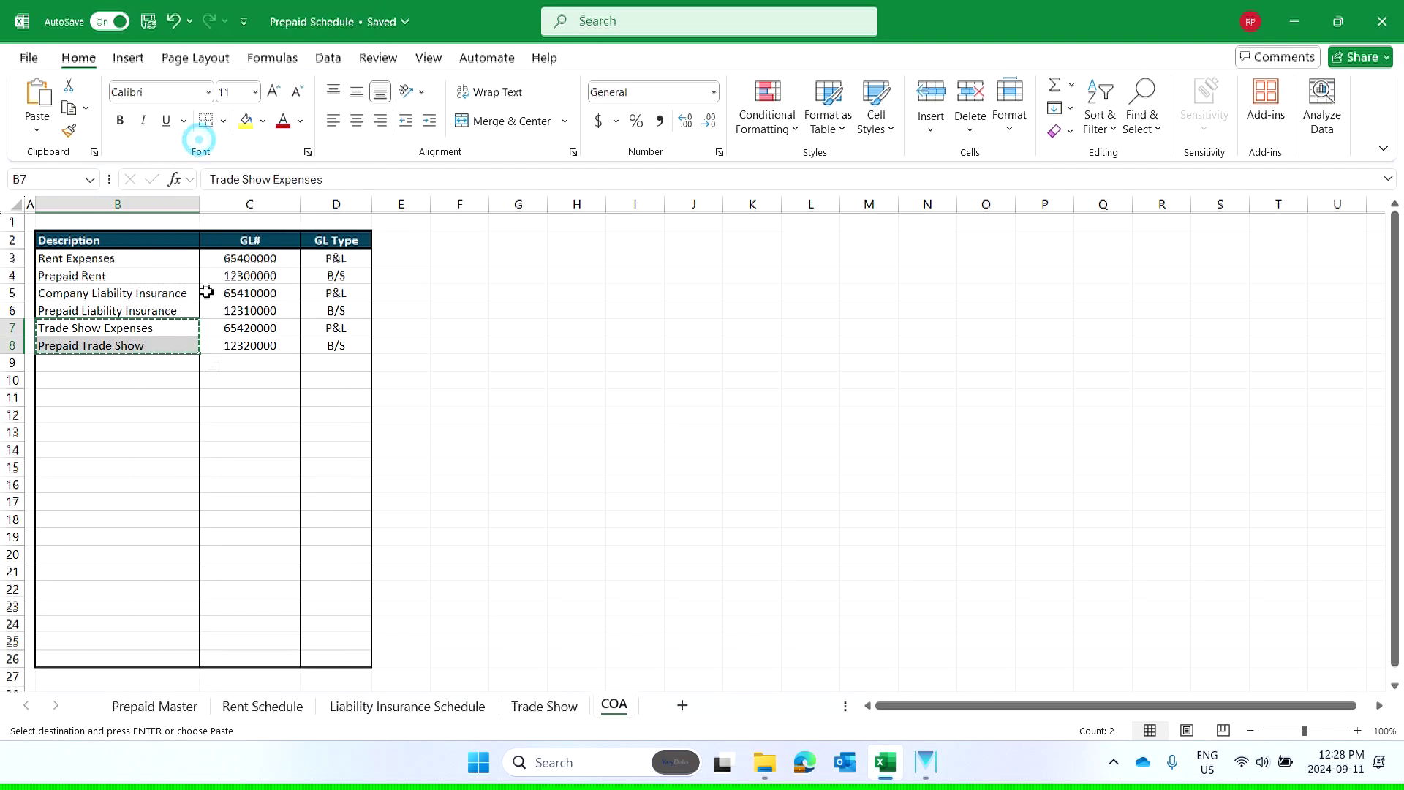
{"action": "left_click", "coordinate": [182, 706]}
{"action": "left_click", "coordinate": [141, 451]}
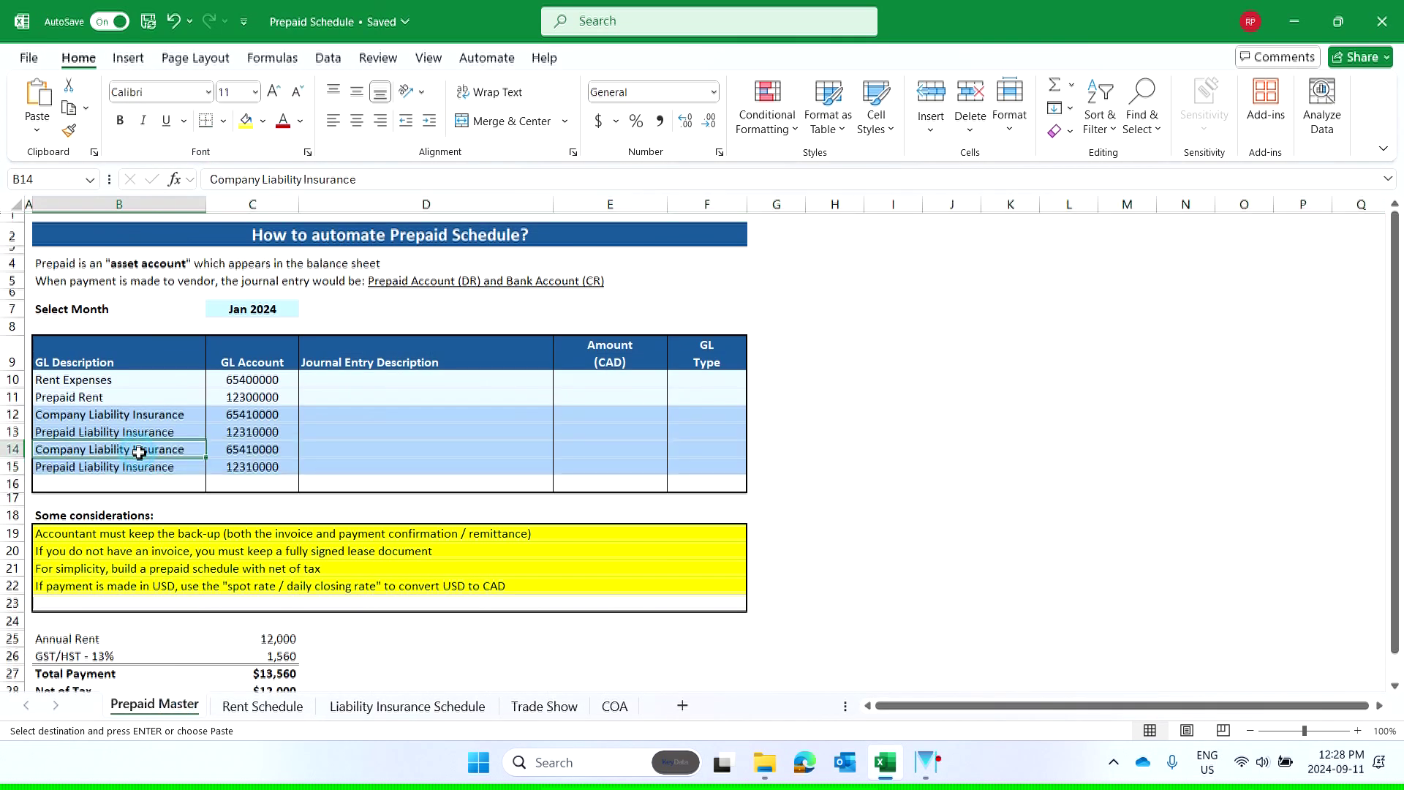
{"action": "right_click", "coordinate": [136, 449]}
{"action": "left_click", "coordinate": [212, 200]}
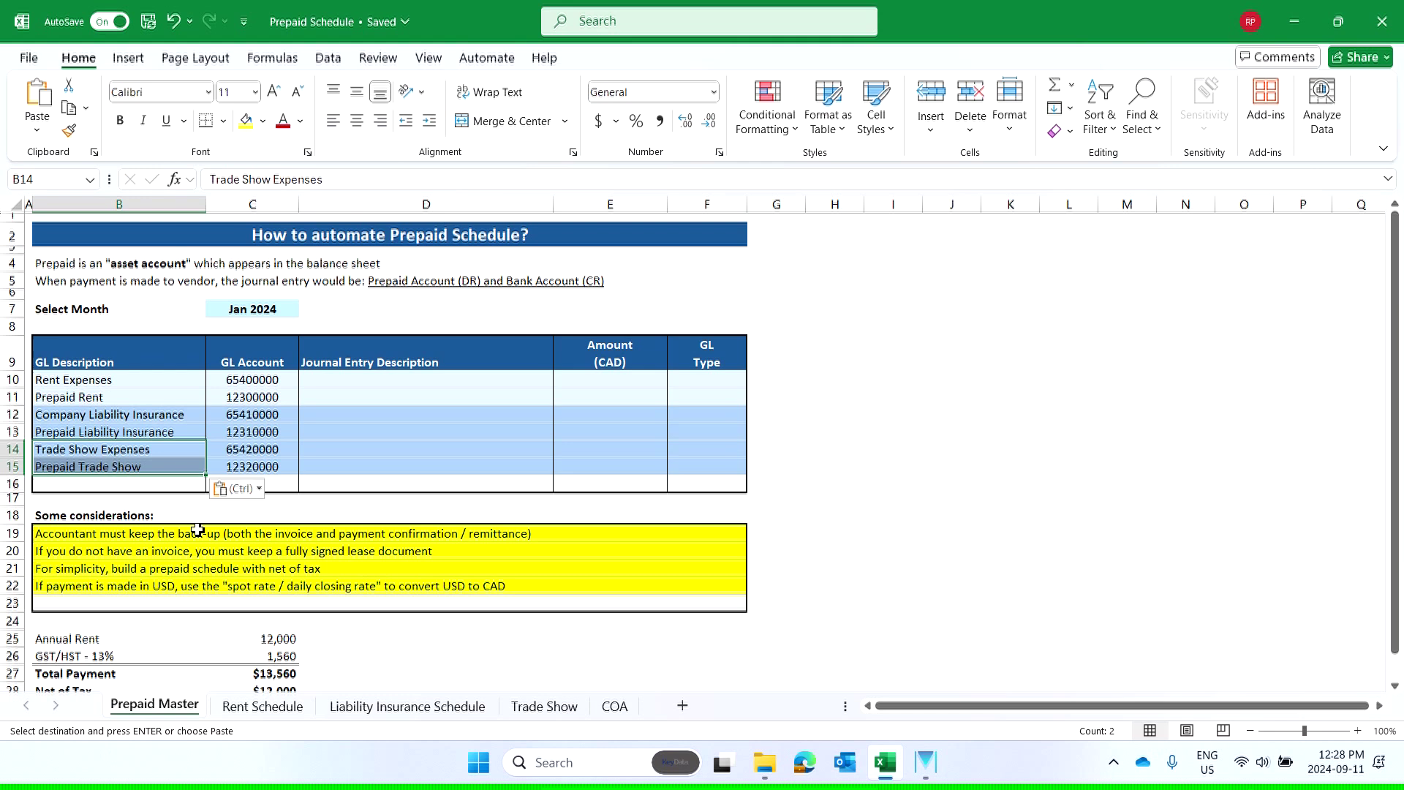
- Verify the C14:C15 GL lookups return 65420000 and 12320000 for the trade show rows
{"action": "left_click", "coordinate": [268, 453]}
{"action": "left_click", "coordinate": [263, 472]}
{"action": "left_click", "coordinate": [253, 450]}
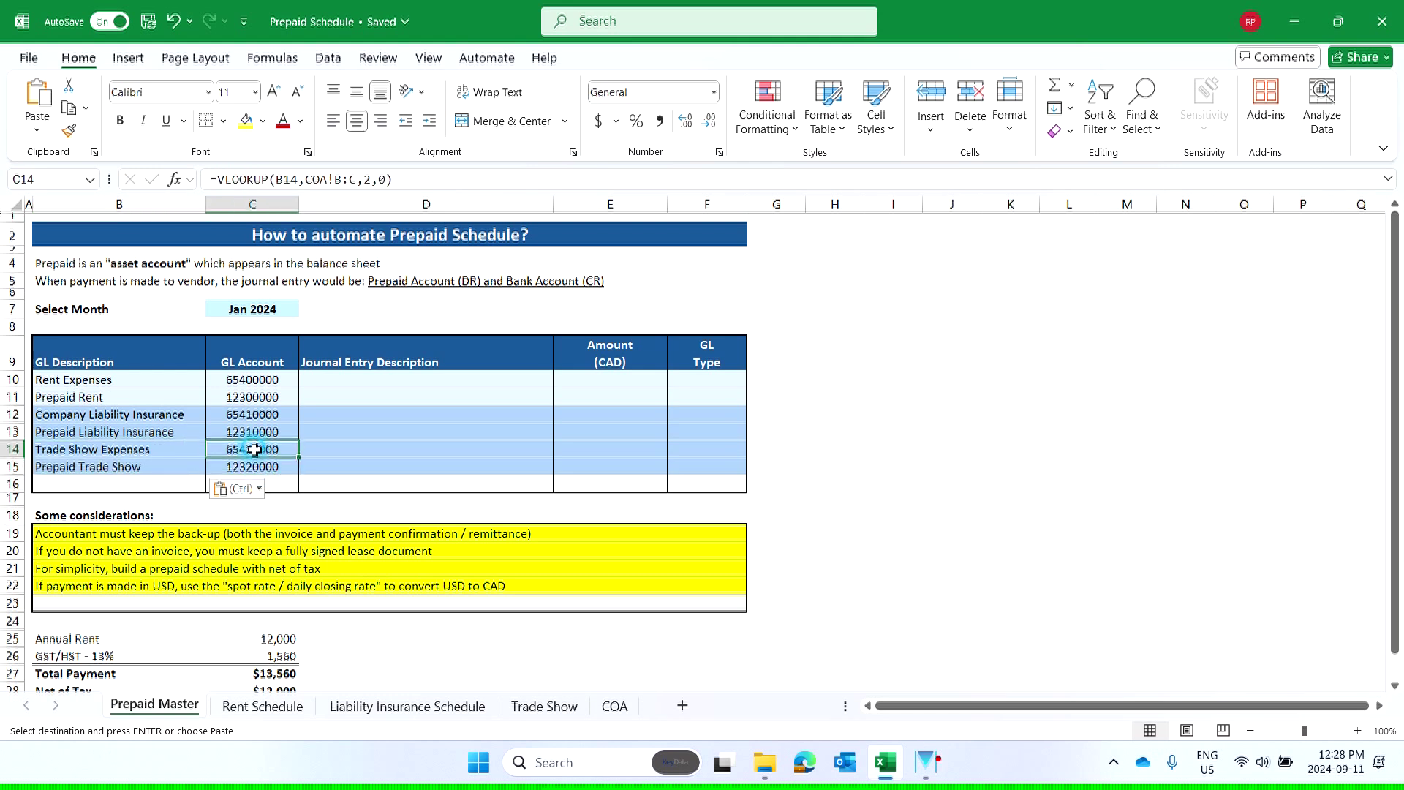
{"action": "left_click", "coordinate": [274, 484]}
{"action": "left_click", "coordinate": [439, 450]}
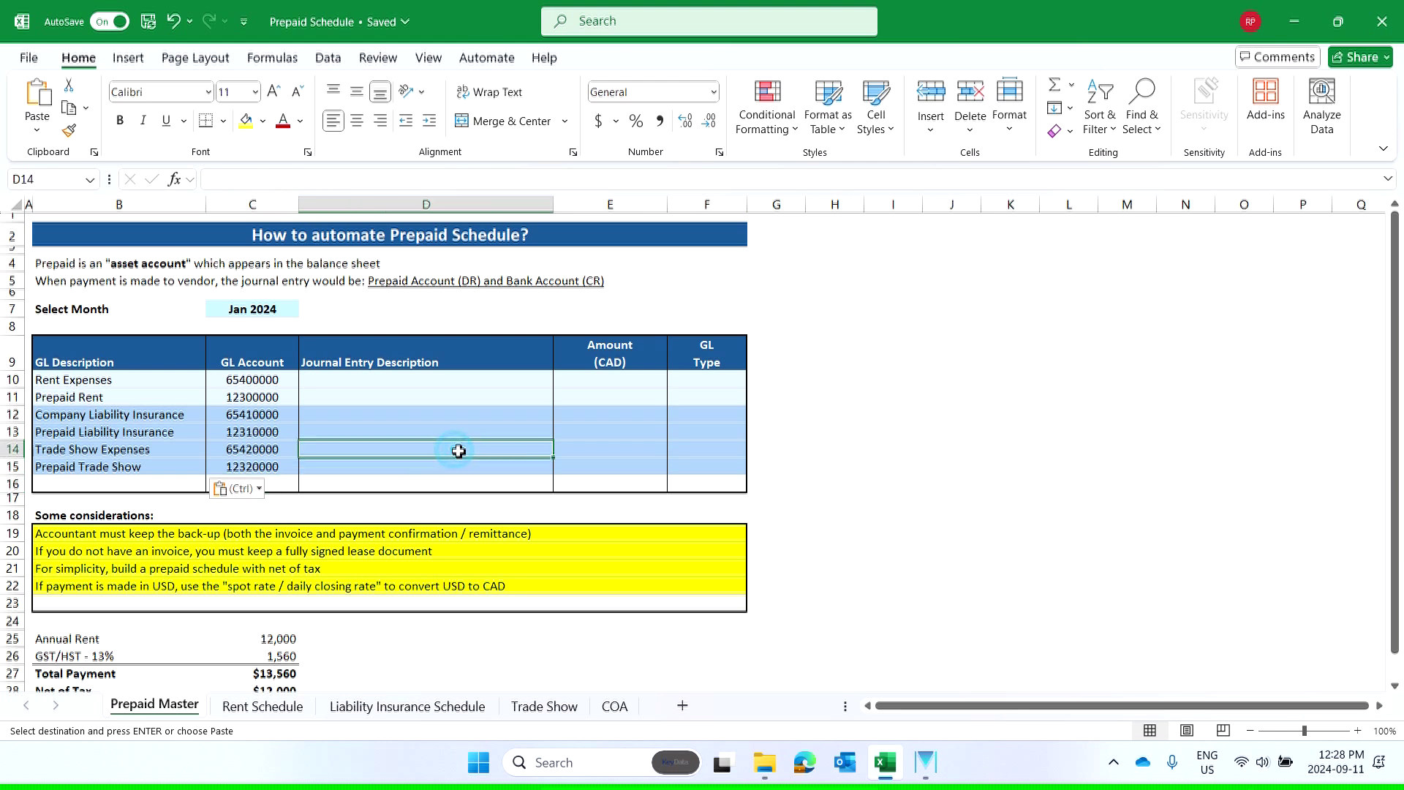
{"action": "left_click", "coordinate": [618, 377]}
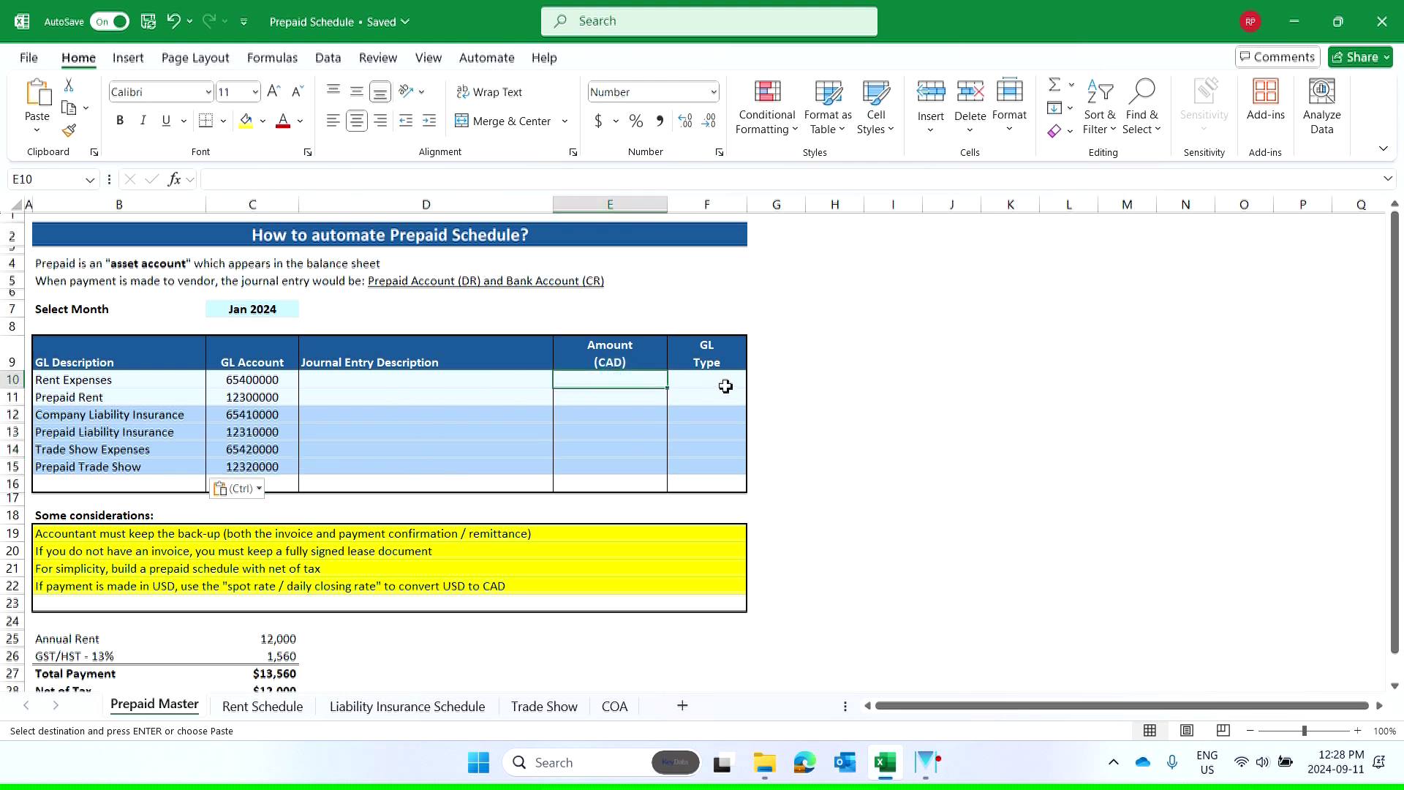
- Set E10 to ='Rent Schedule'!K19 and E11 to =-E10
{"action": "type", "text": "="}
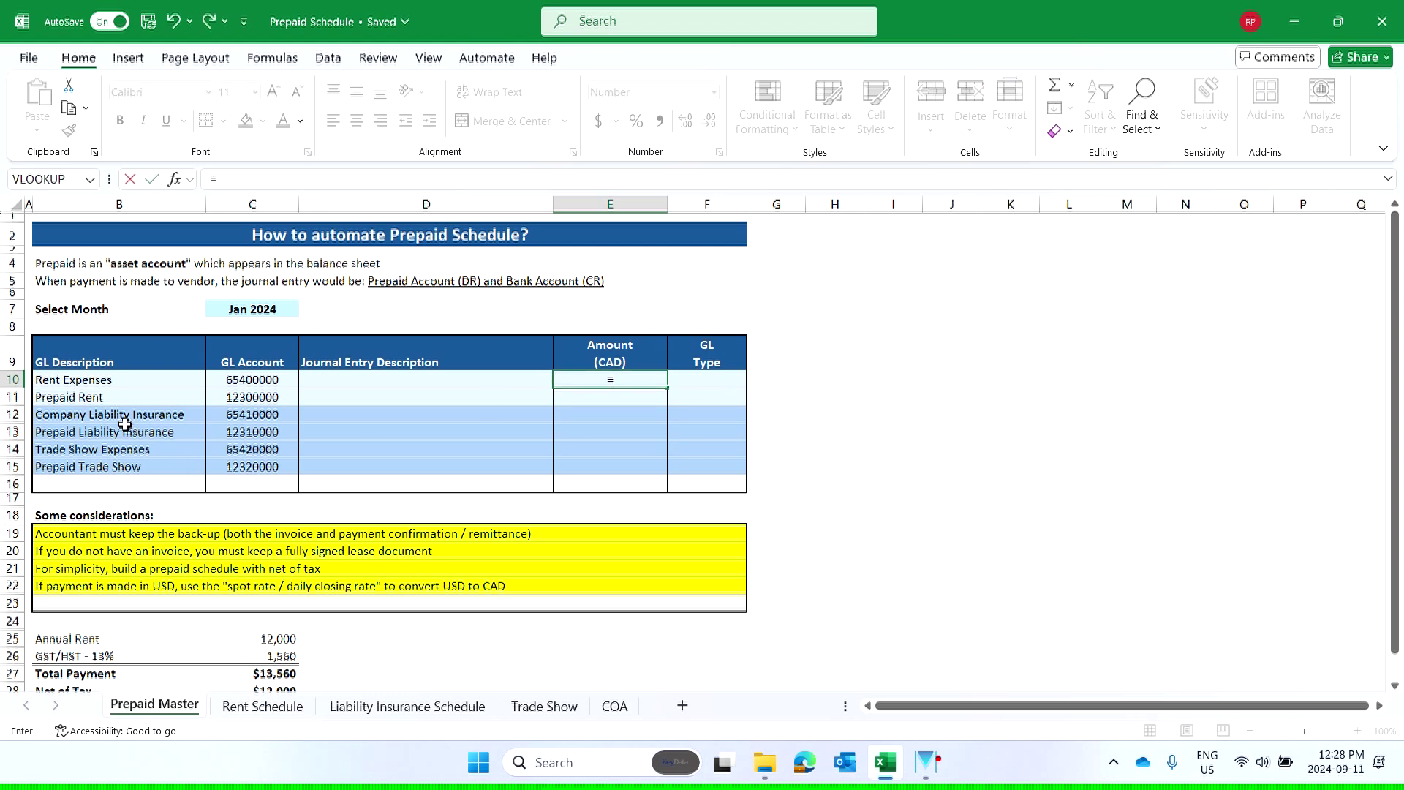
{"action": "left_click", "coordinate": [255, 721]}
{"action": "left_click", "coordinate": [369, 617]}
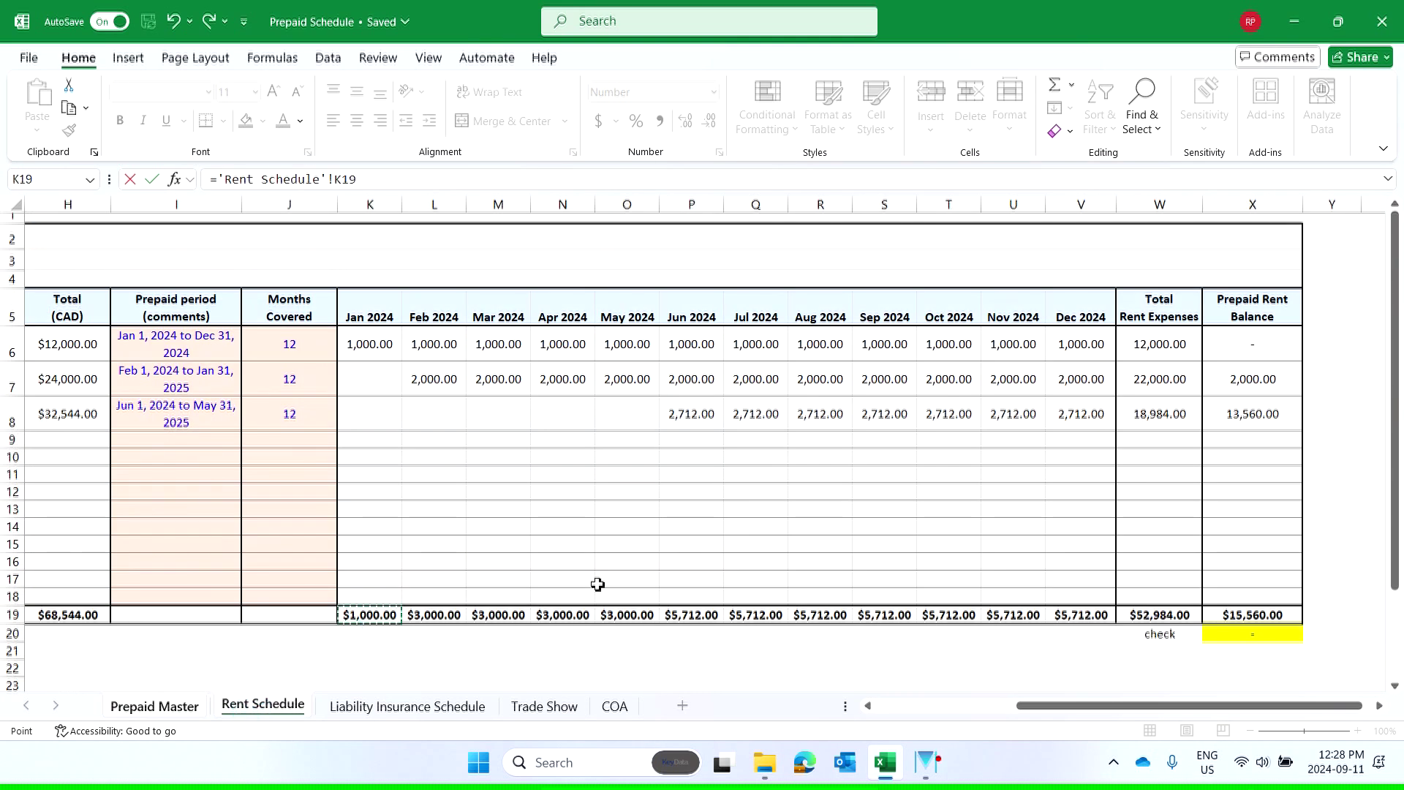
{"action": "key", "text": "Return"}
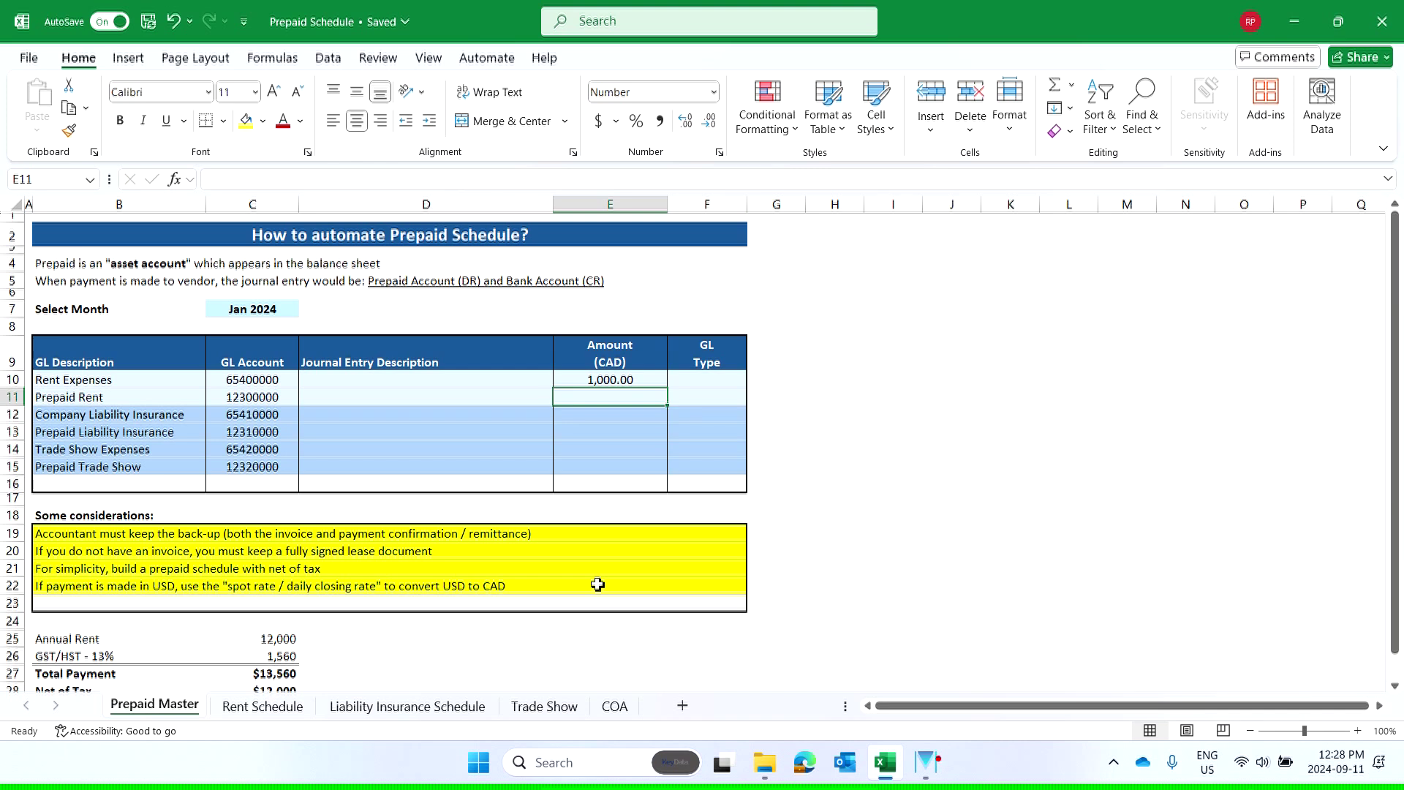
{"action": "type", "text": "="}
{"action": "type", "text": "-"}
{"action": "key", "text": "Up"}
{"action": "key", "text": "Return"}
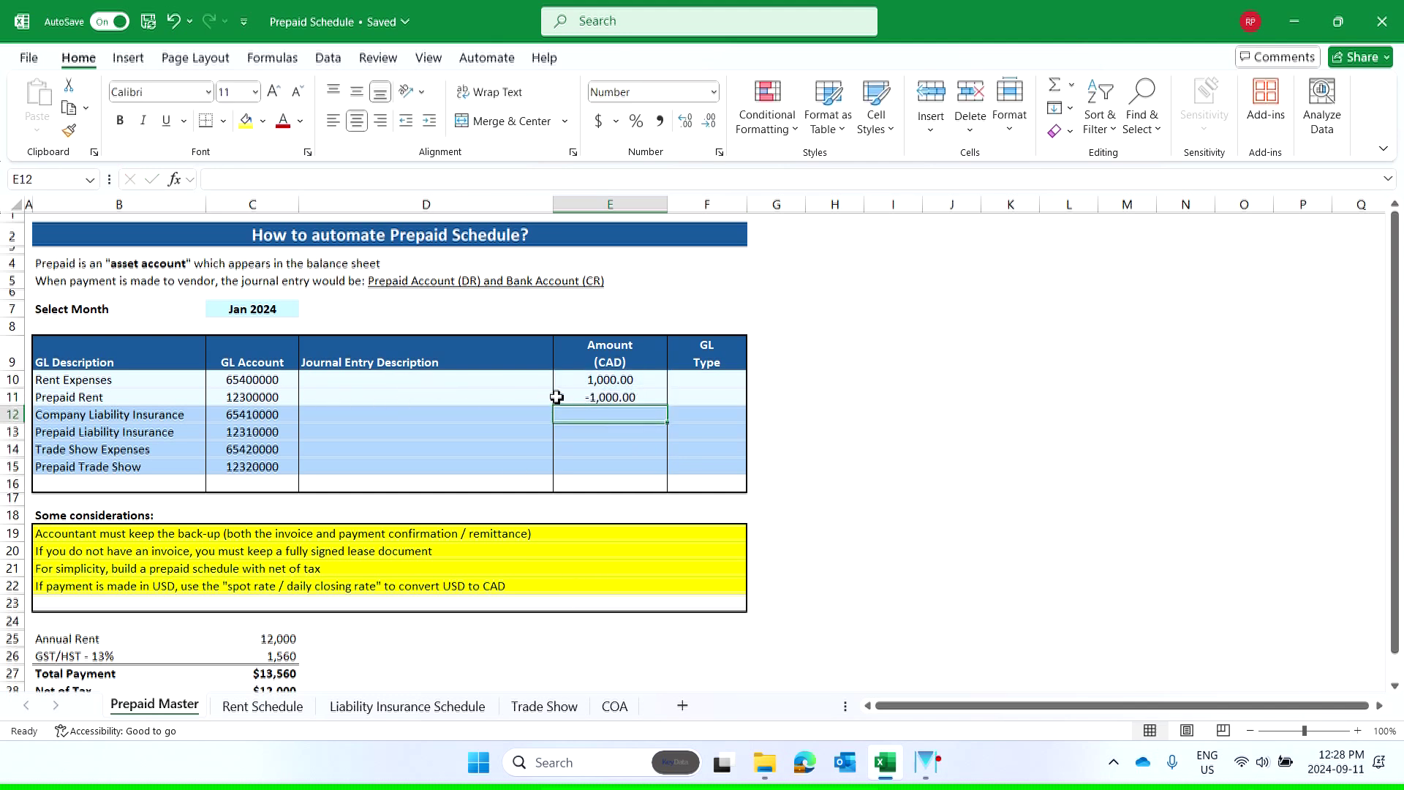
- Review the rent row formulas in C10:E11
{"action": "left_click", "coordinate": [242, 379]}
{"action": "left_click", "coordinate": [608, 386]}
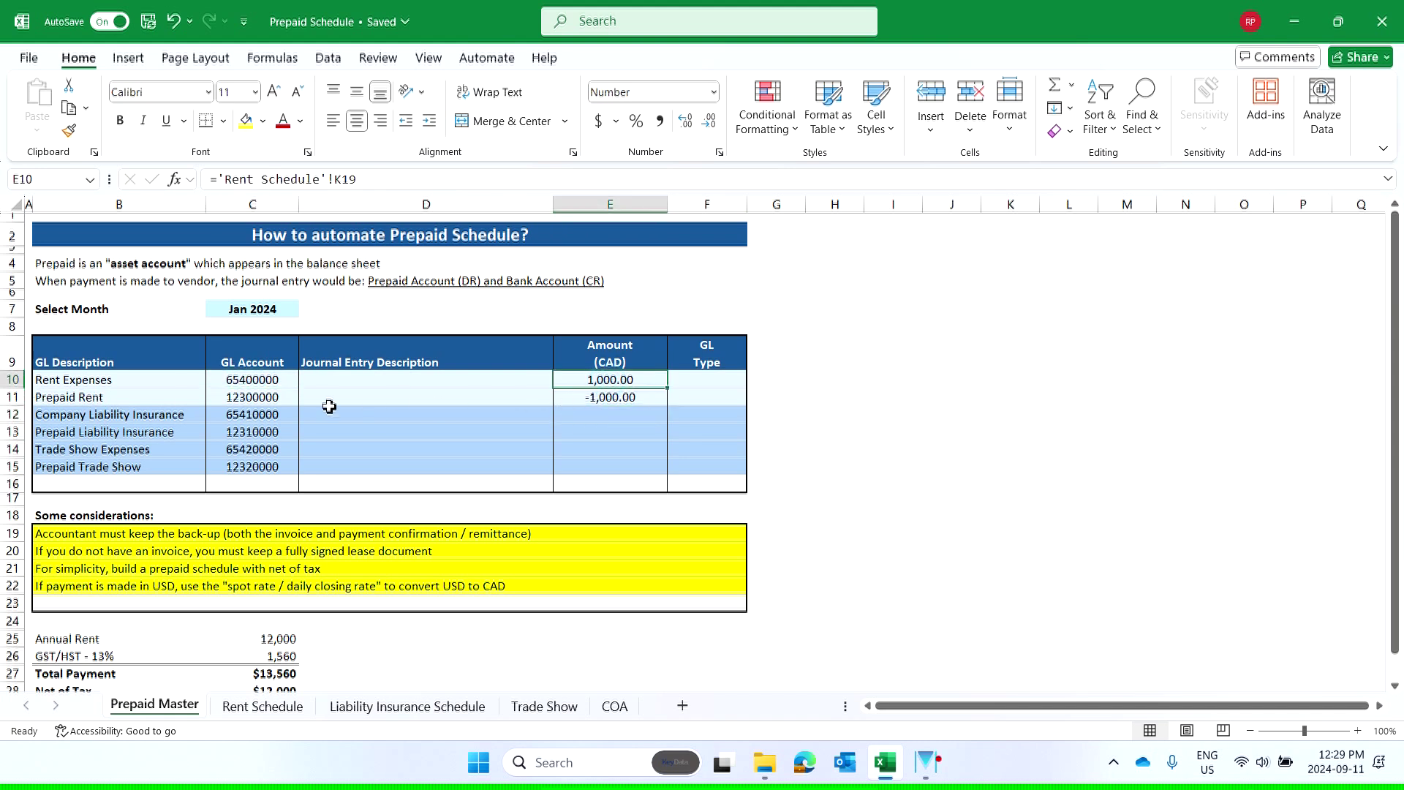
{"action": "left_click", "coordinate": [91, 399]}
{"action": "left_click", "coordinate": [245, 399]}
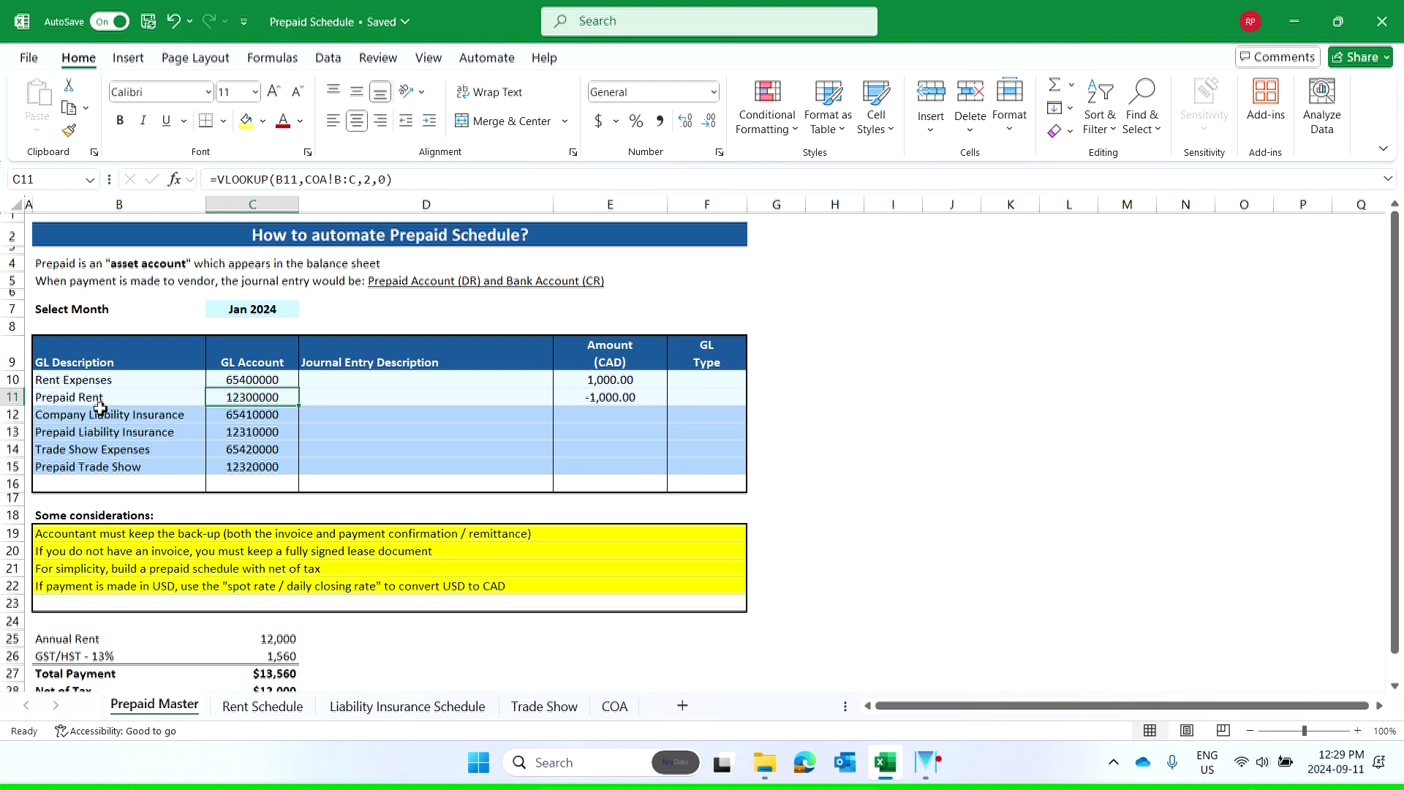
{"action": "left_click", "coordinate": [613, 399]}
{"action": "left_click", "coordinate": [610, 413]}
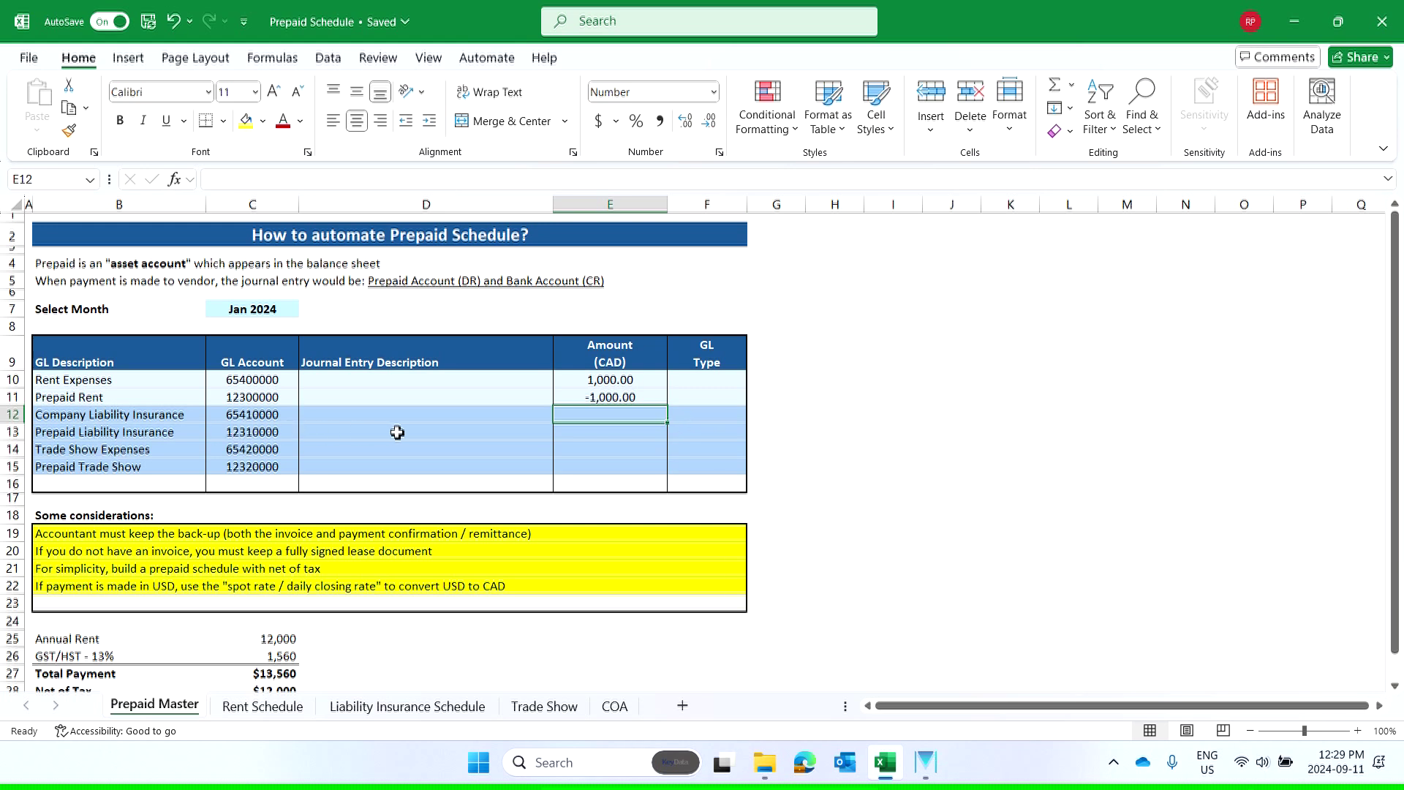
- Set E12 to ='Liability Insurance Schedule'!K17 and E13 to =-E12, leaving E14 blank
{"action": "type", "text": "="}
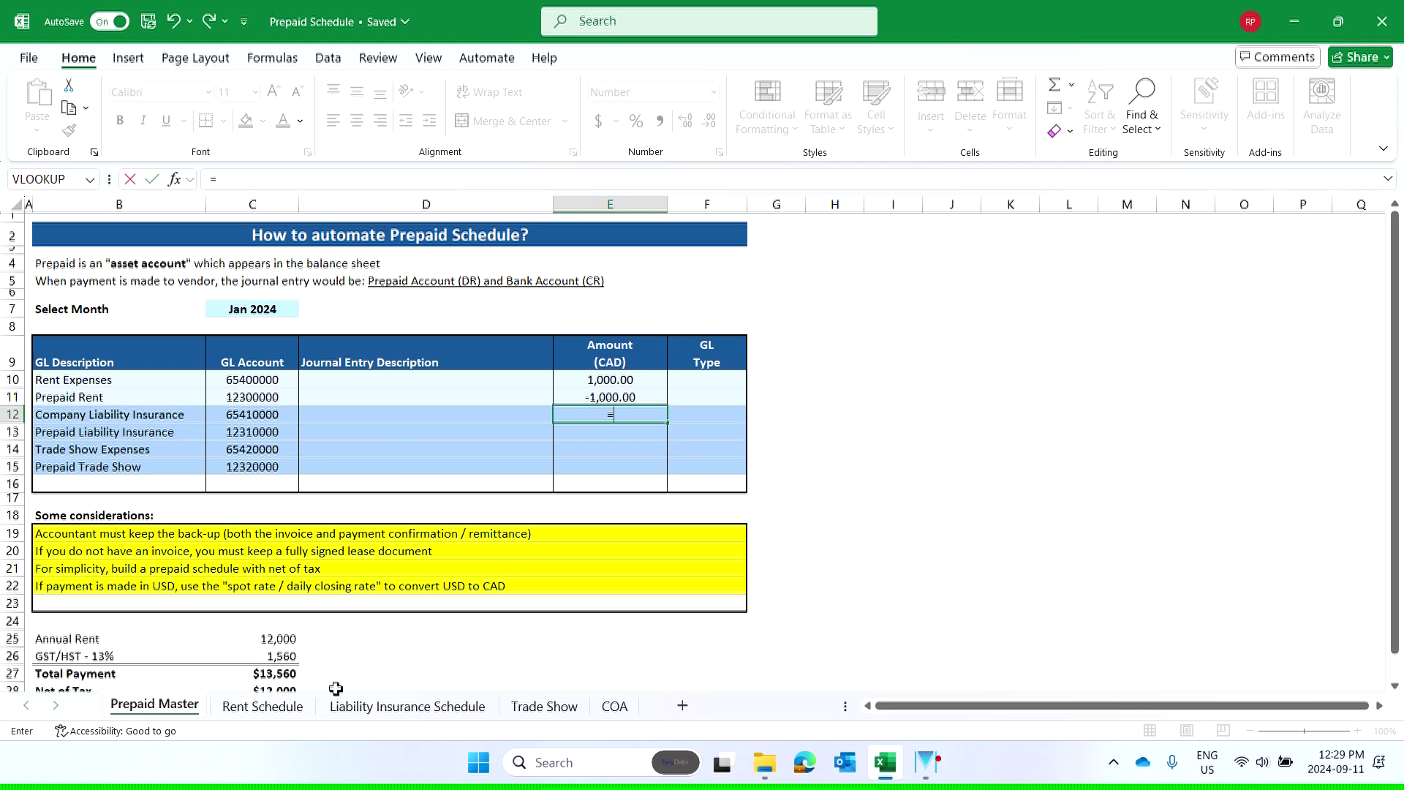
{"action": "left_click", "coordinate": [350, 708]}
{"action": "left_click", "coordinate": [371, 578]}
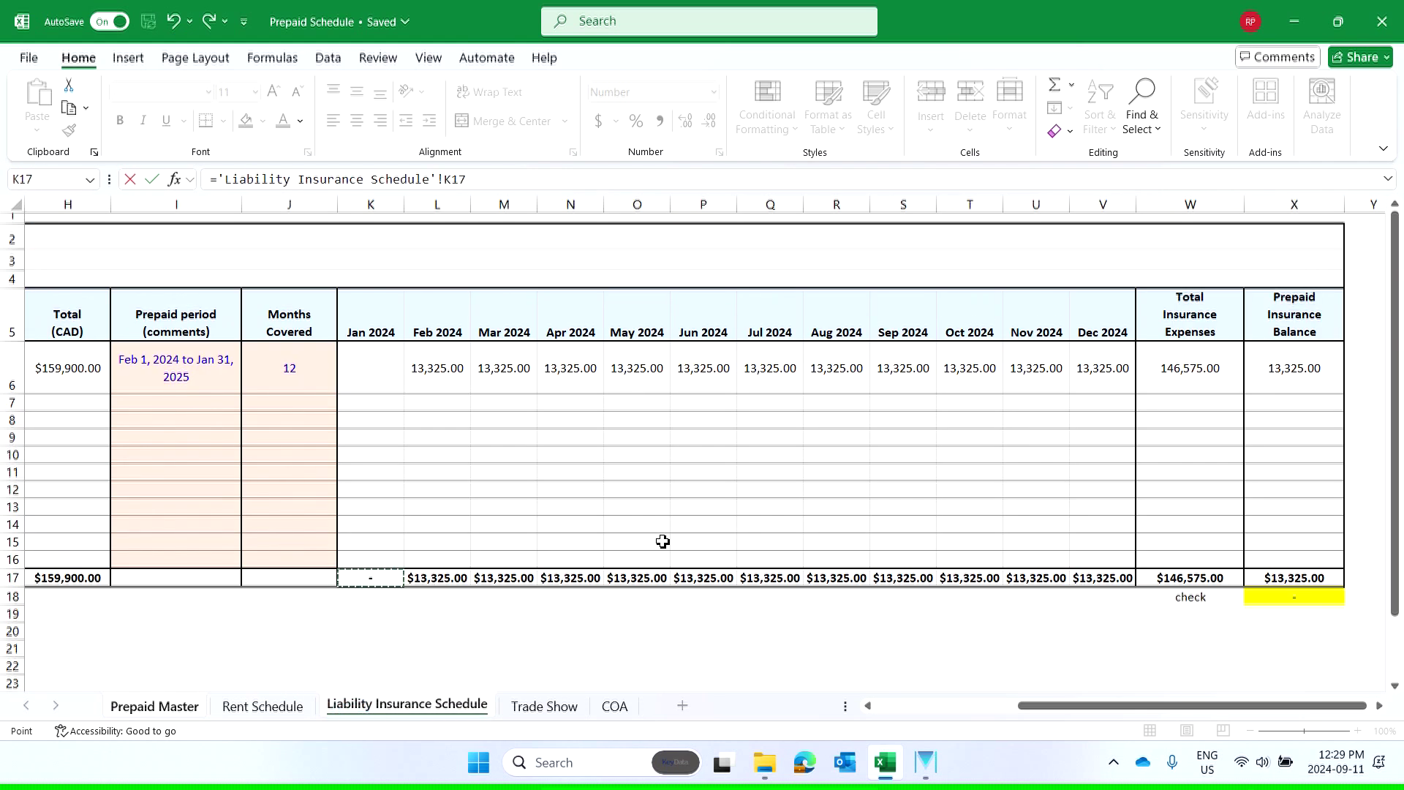
{"action": "key", "text": "Return"}
{"action": "type", "text": "=-"}
{"action": "key", "text": "Up"}
{"action": "key", "text": "Return"}
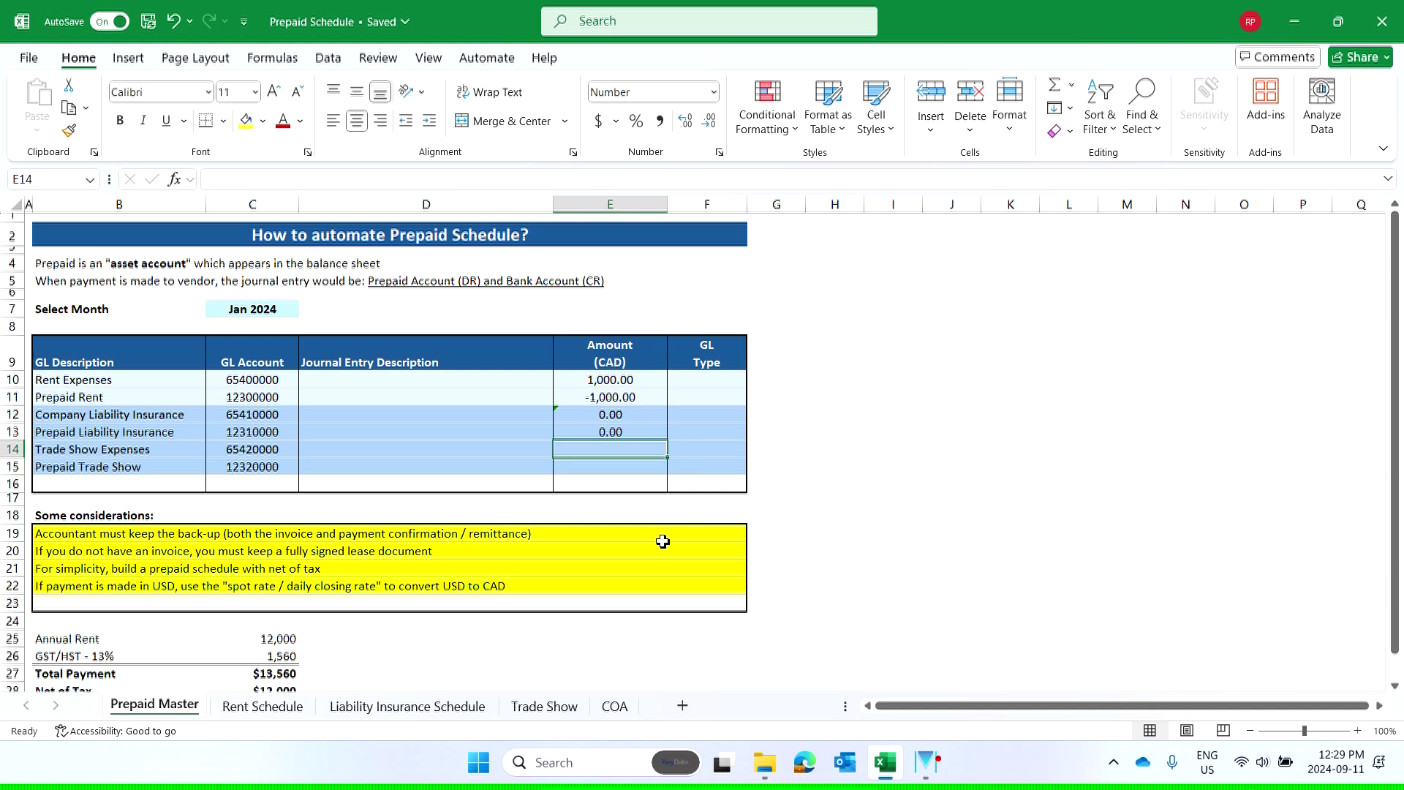
{"action": "type", "text": "="}
{"action": "key", "text": "BackSpace"}
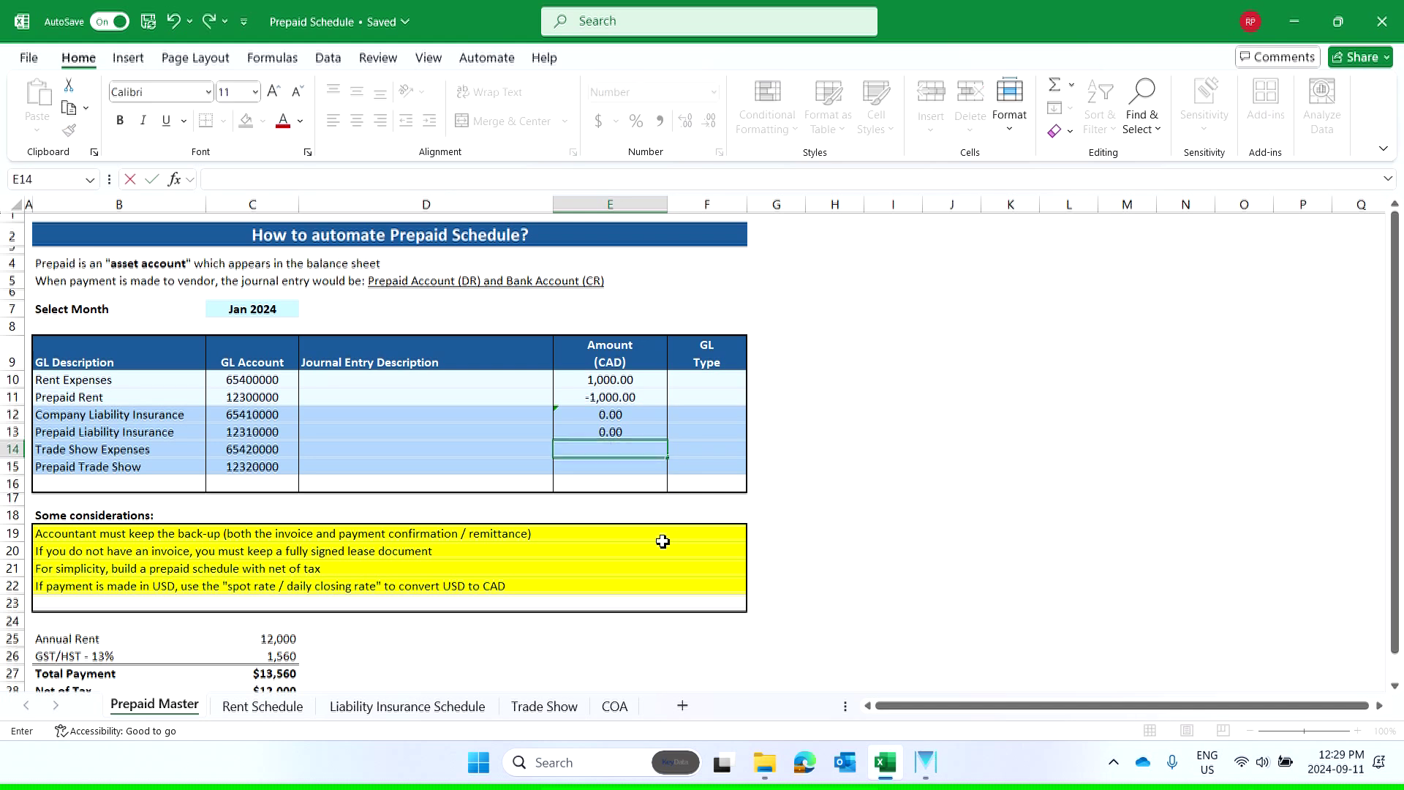
{"action": "key", "text": "Return"}
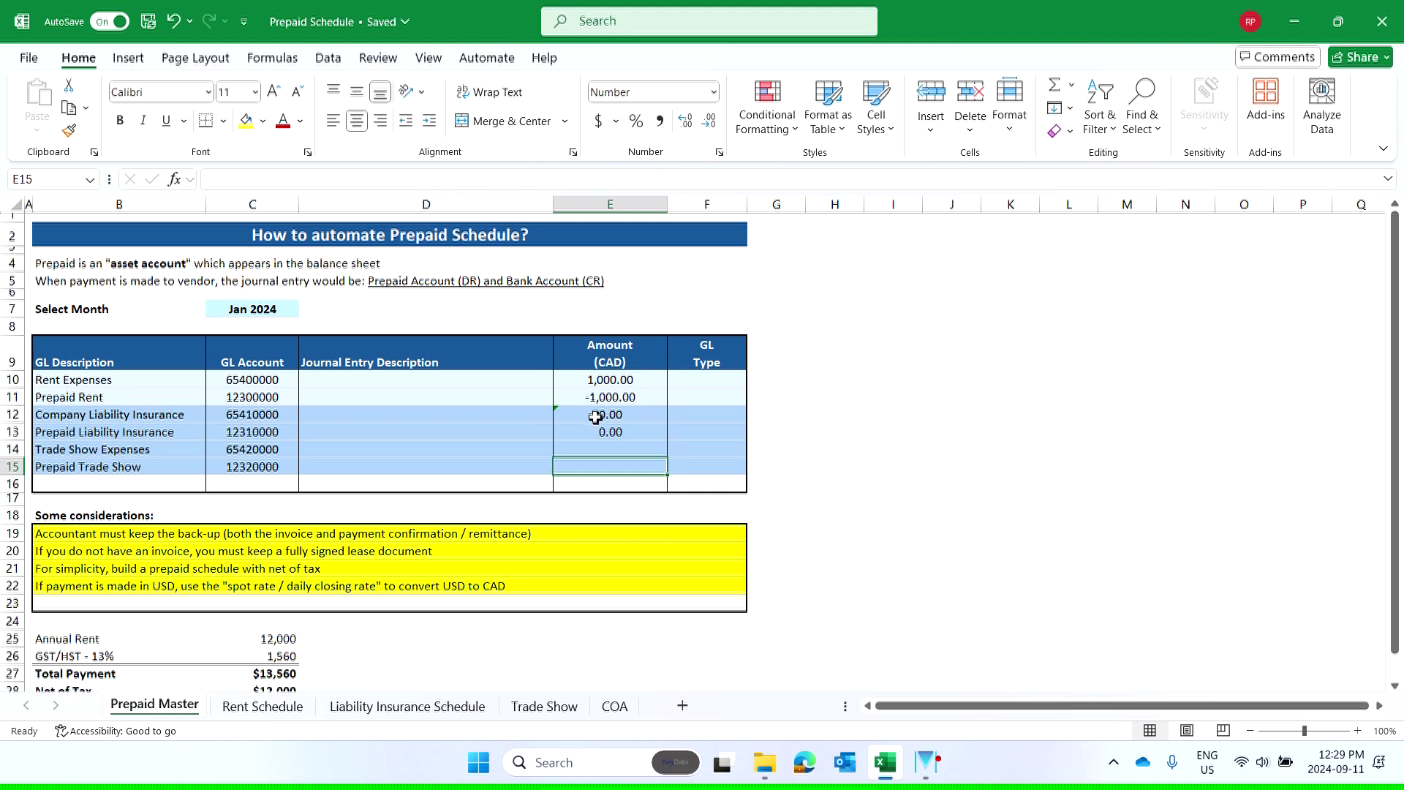
{"action": "left_click", "coordinate": [699, 381]}
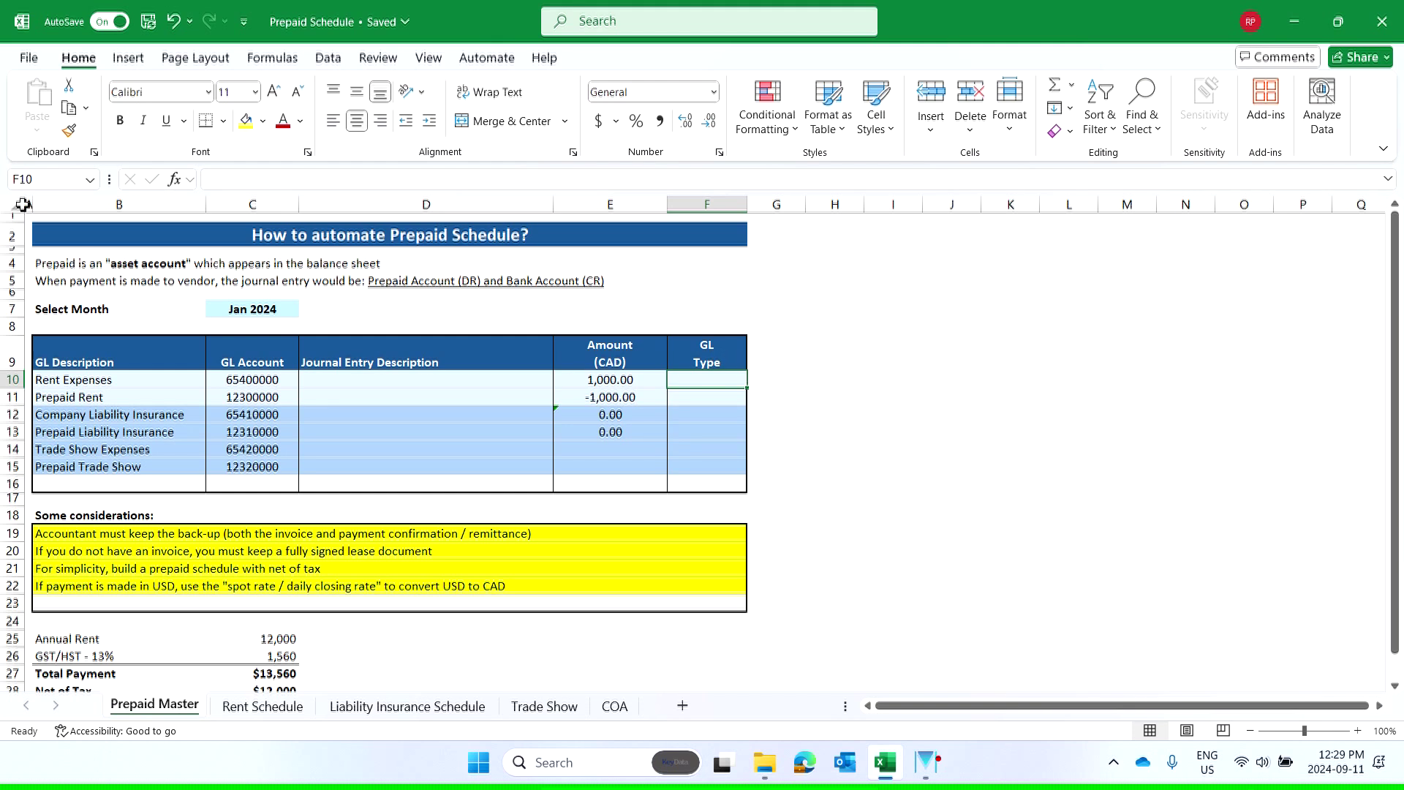
- Enter =VLOOKUP(B10,COA!B:D,3,0) in F10 so it shows P&L
{"action": "left_click", "coordinate": [175, 181]}
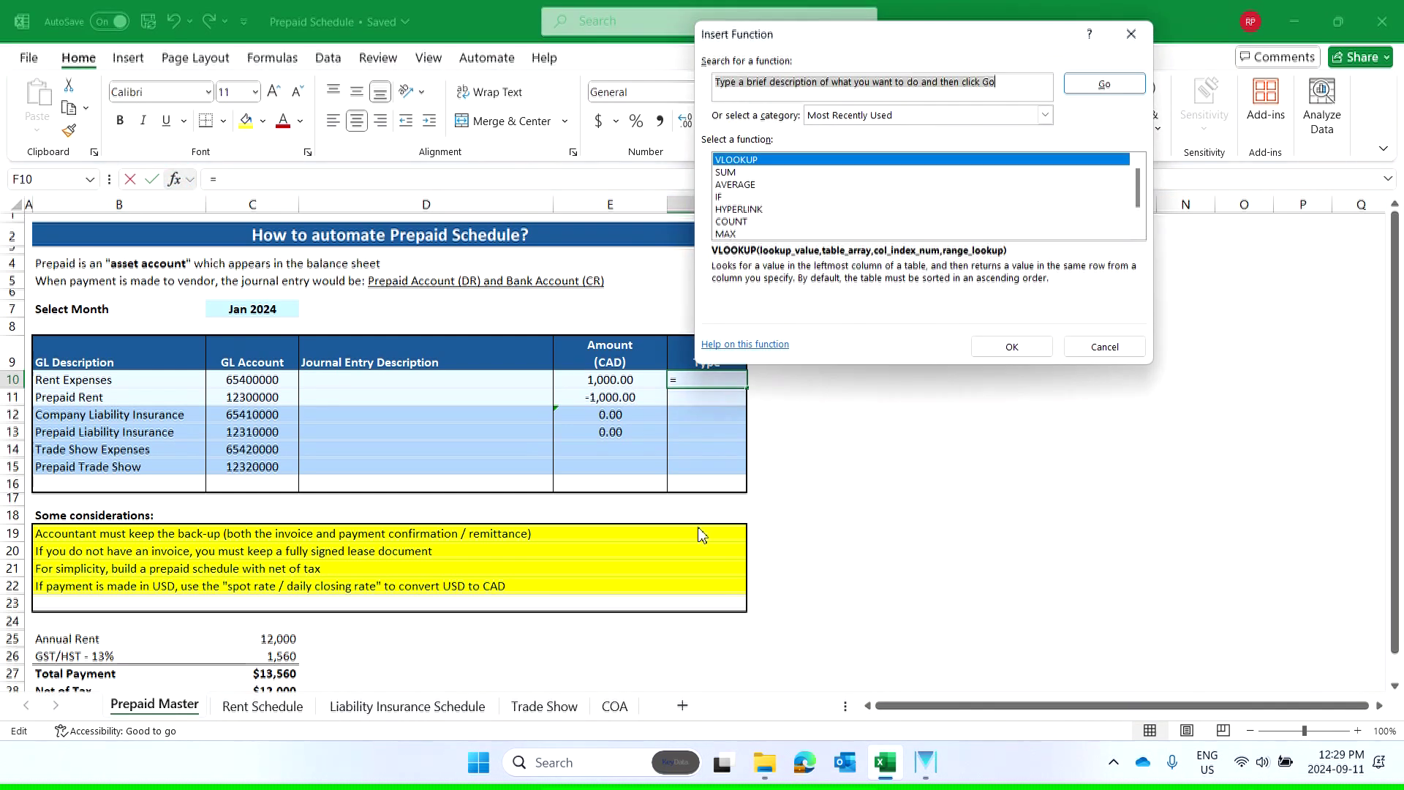
{"action": "left_click", "coordinate": [1002, 348]}
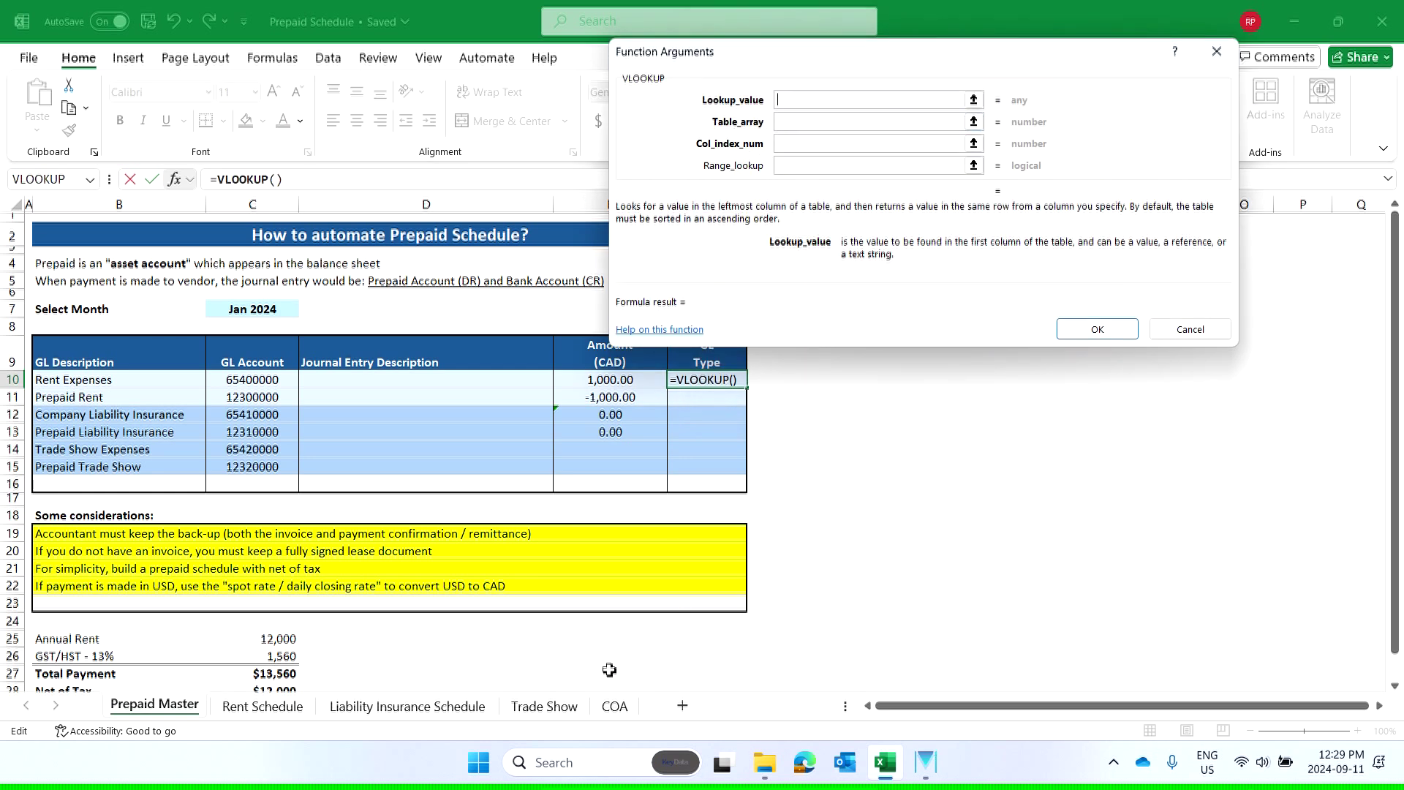
{"action": "left_click", "coordinate": [79, 382]}
{"action": "key", "text": "Tab"}
{"action": "left_click", "coordinate": [614, 706]}
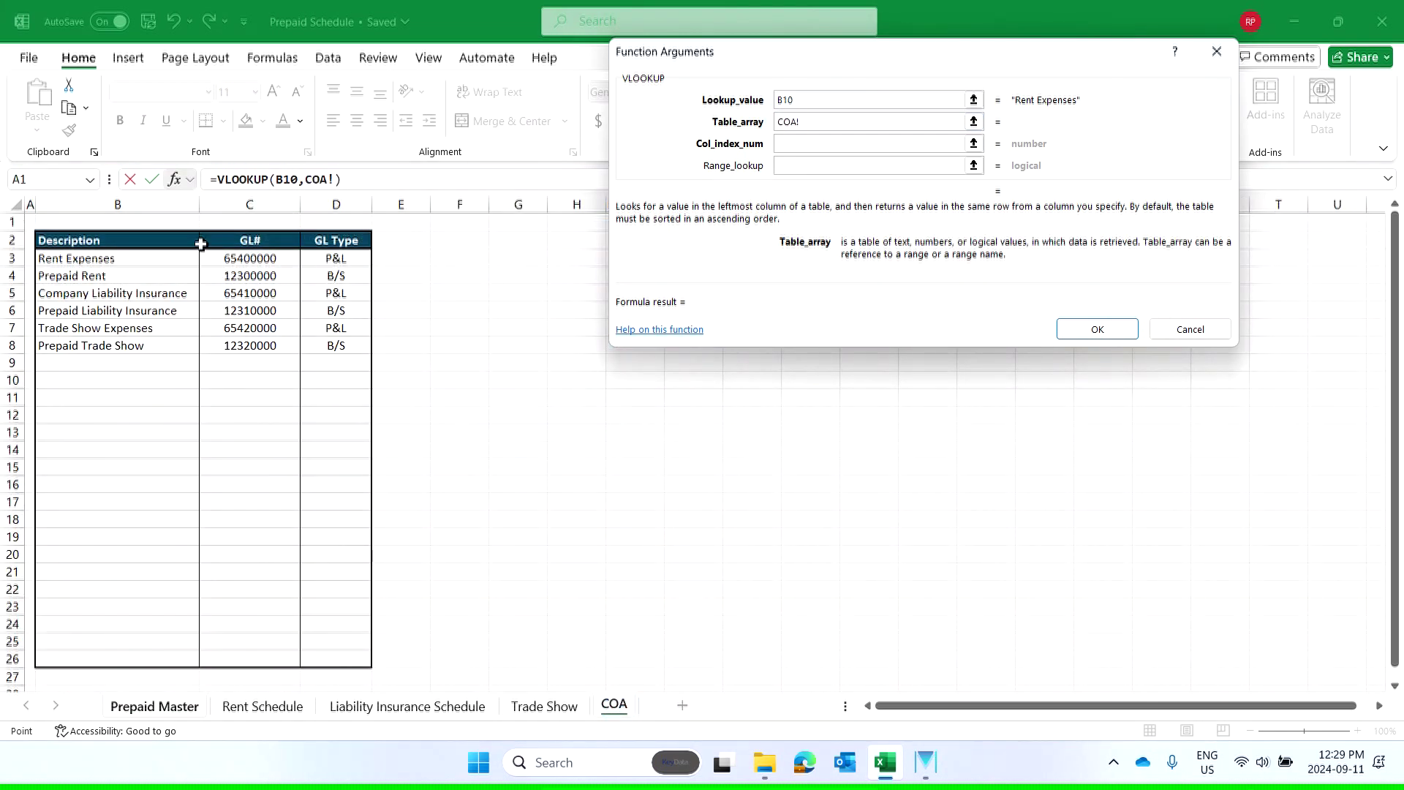
{"action": "left_click", "coordinate": [171, 211]}
{"action": "left_click_drag", "start_coordinate": [171, 211], "coordinate": [346, 237]}
{"action": "left_click", "coordinate": [859, 144]}
{"action": "type", "text": "3"}
{"action": "key", "text": "Tab"}
{"action": "type", "text": "0"}
{"action": "key", "text": "Return"}
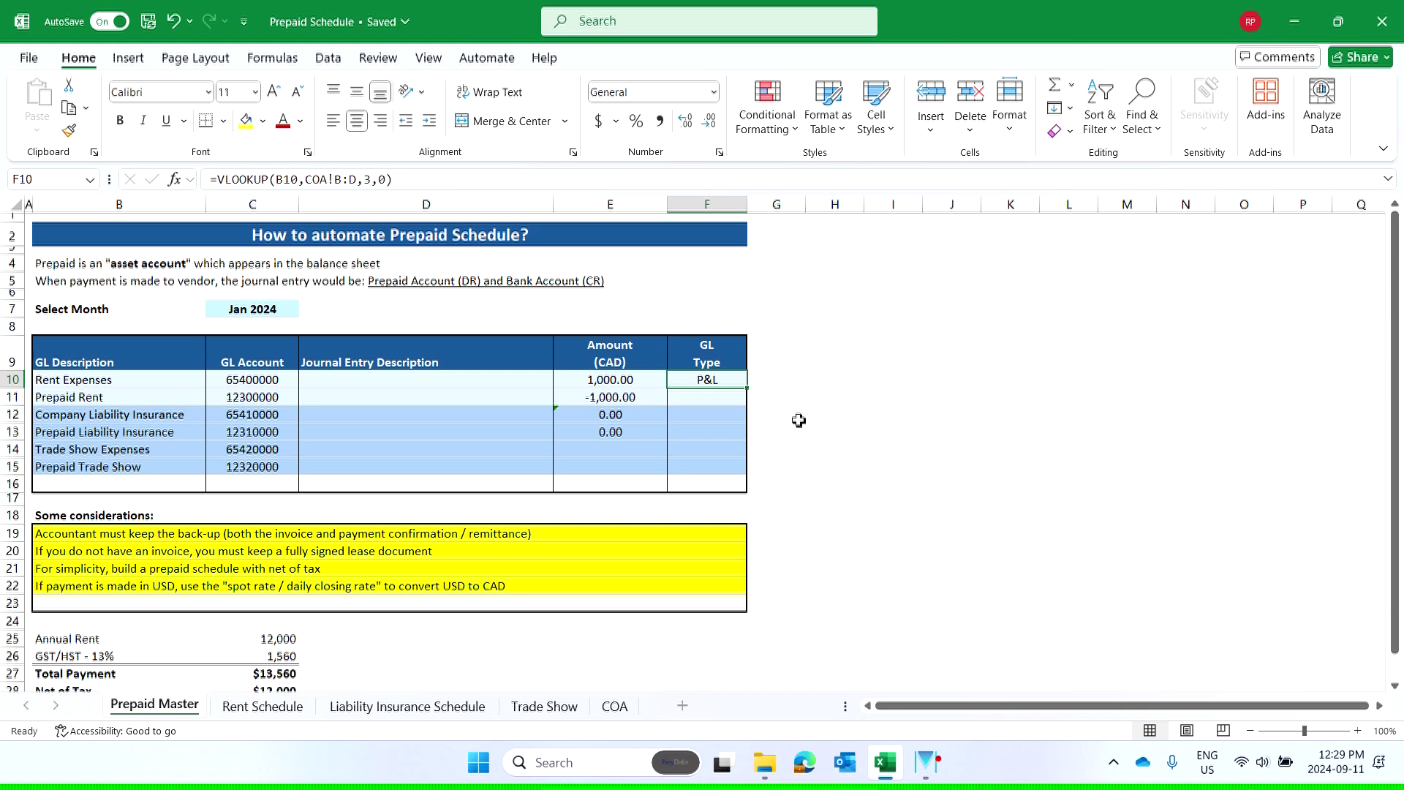
- Copy the F10 lookup formula and paste it as formulas into F11:F15
{"action": "right_click", "coordinate": [732, 379]}
{"action": "left_click", "coordinate": [801, 177]}
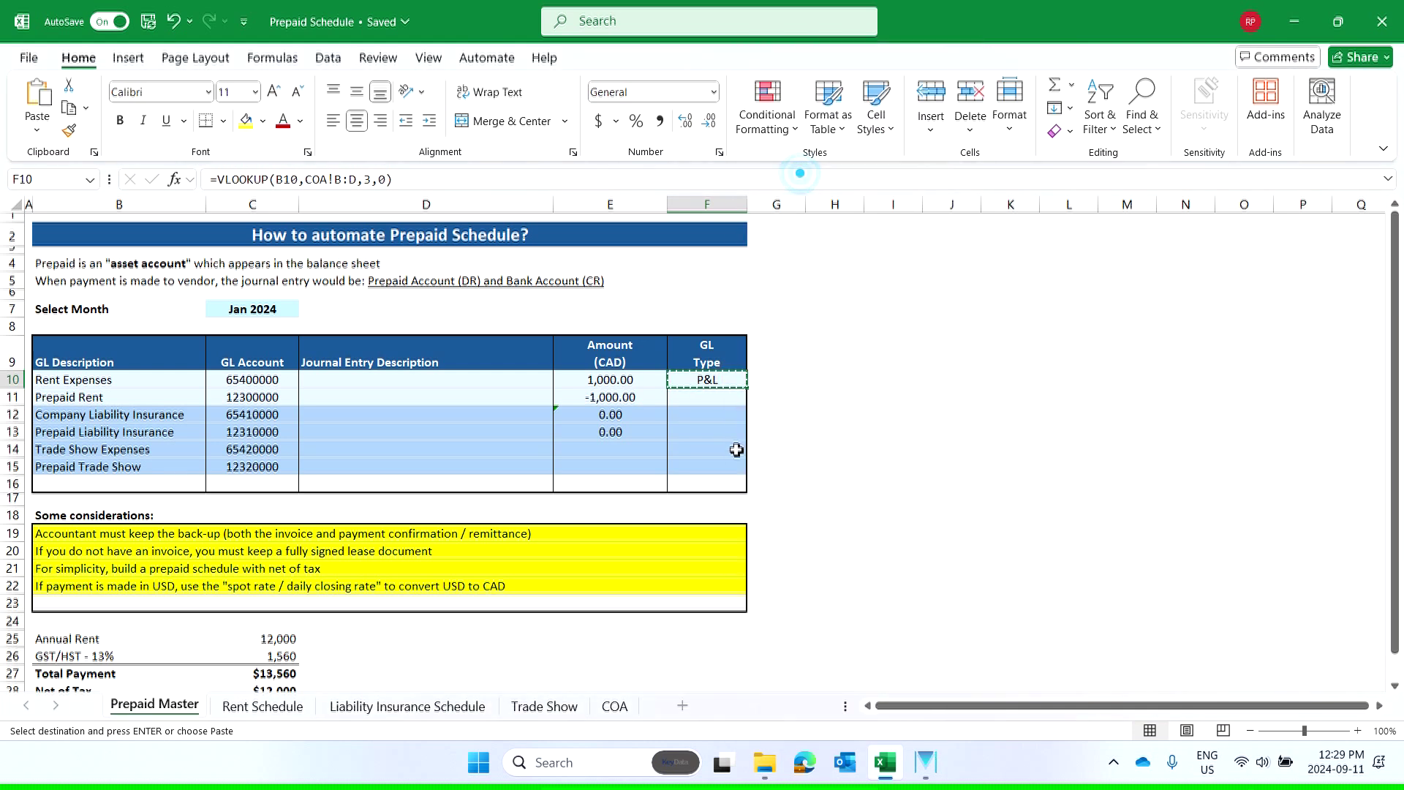
{"action": "left_click_drag", "start_coordinate": [707, 400], "coordinate": [706, 464]}
{"action": "right_click", "coordinate": [706, 465]}
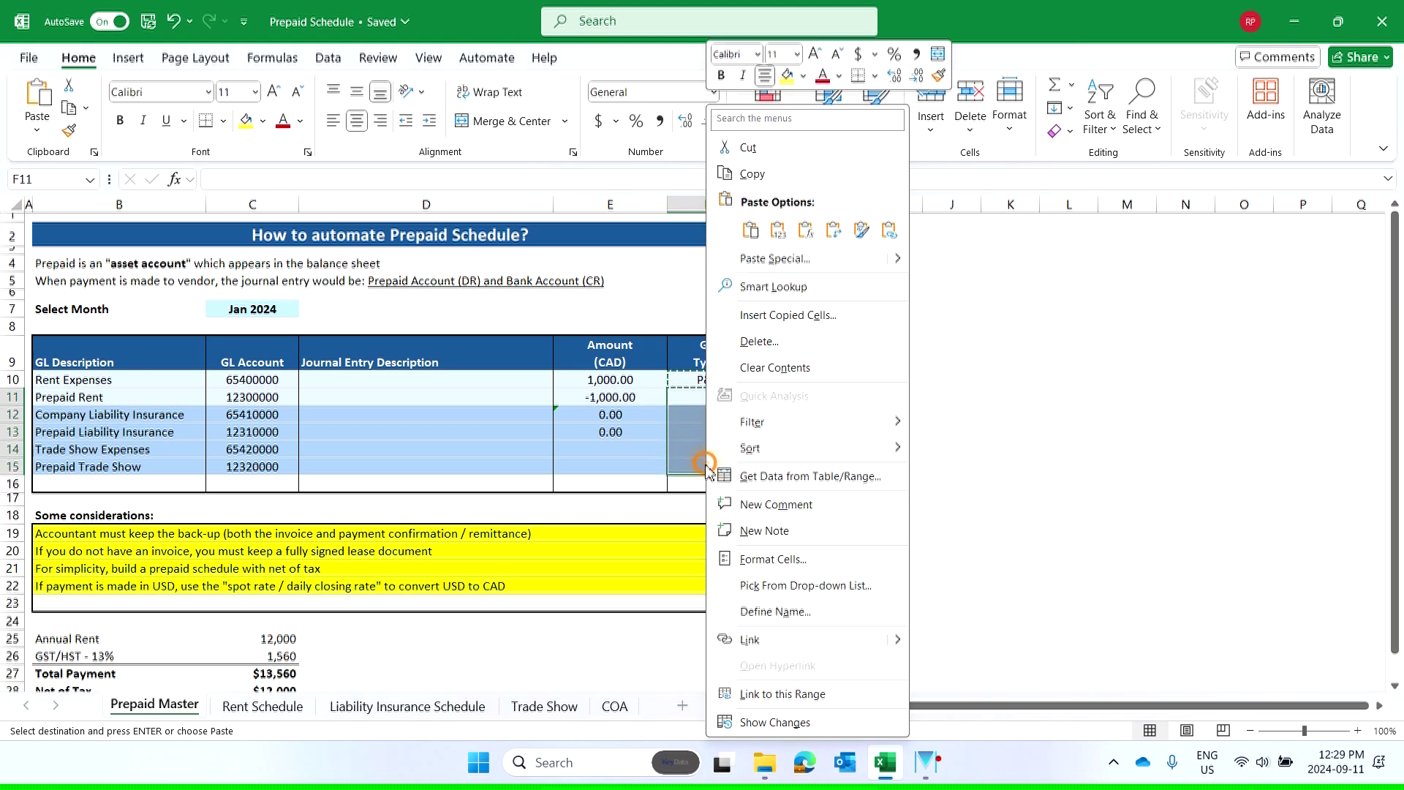
{"action": "left_click", "coordinate": [805, 229]}
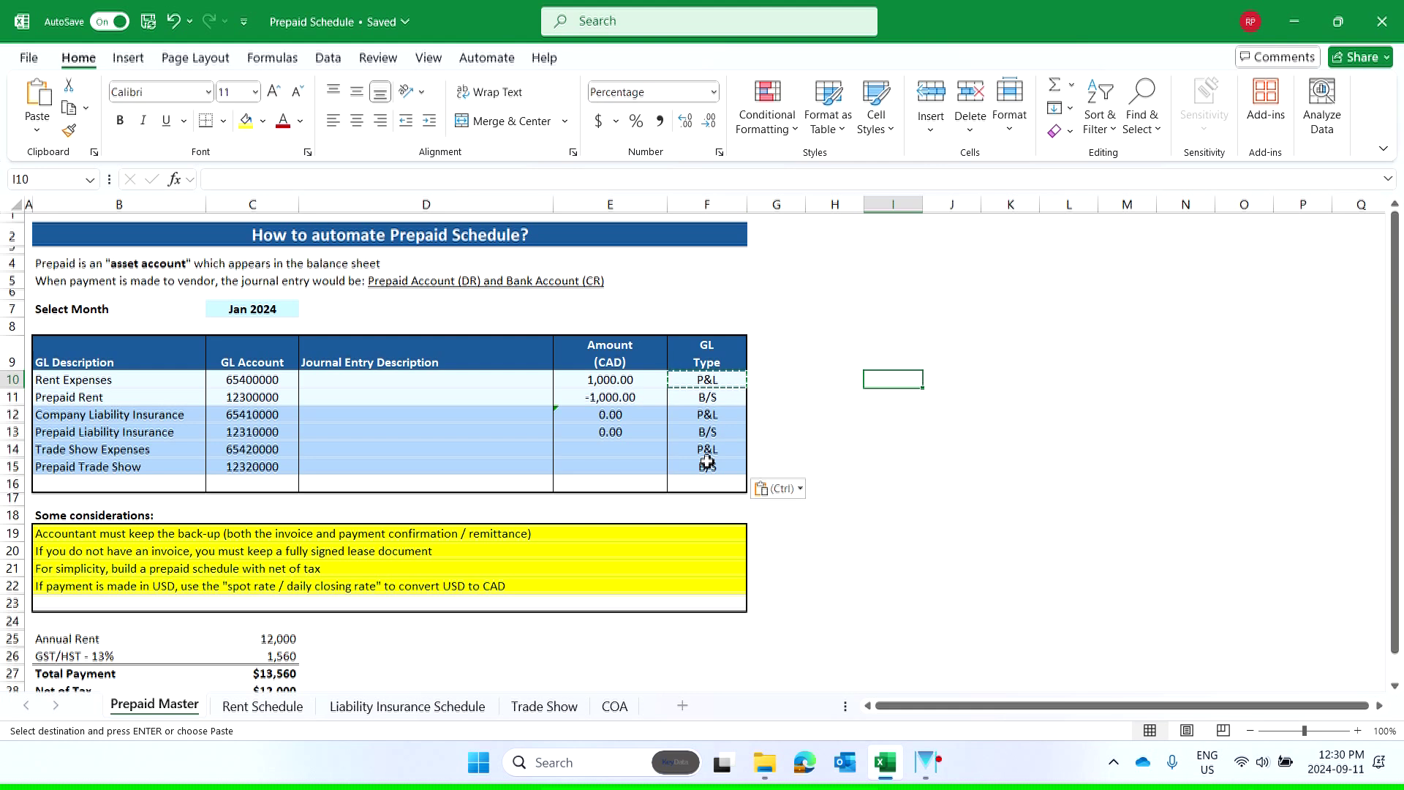
{"action": "left_click", "coordinate": [341, 381]}
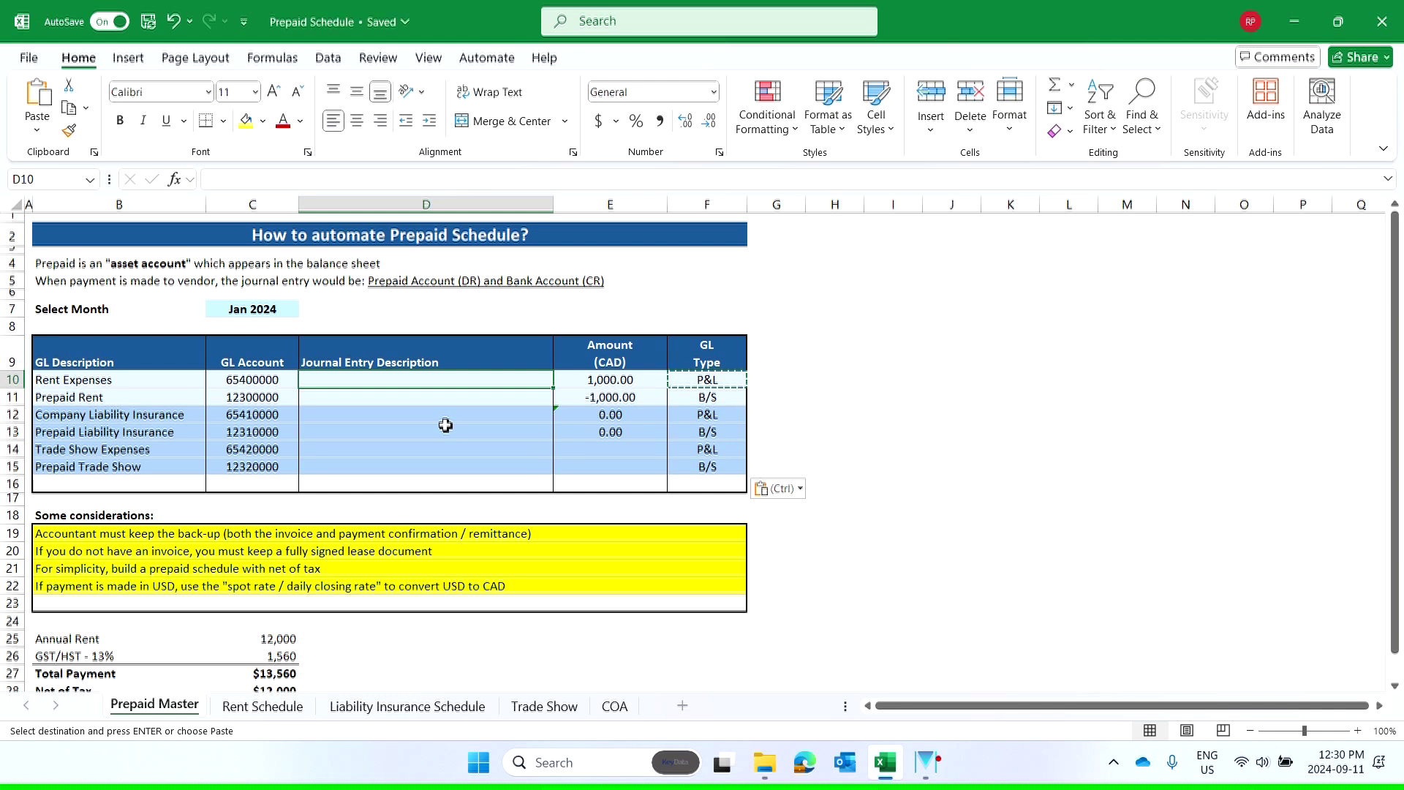
- Start D10 as a formula joining B10 with the Select Month cell C7
{"action": "type", "text": "="}
{"action": "key", "text": "Left"}
{"action": "key", "text": "Left"}
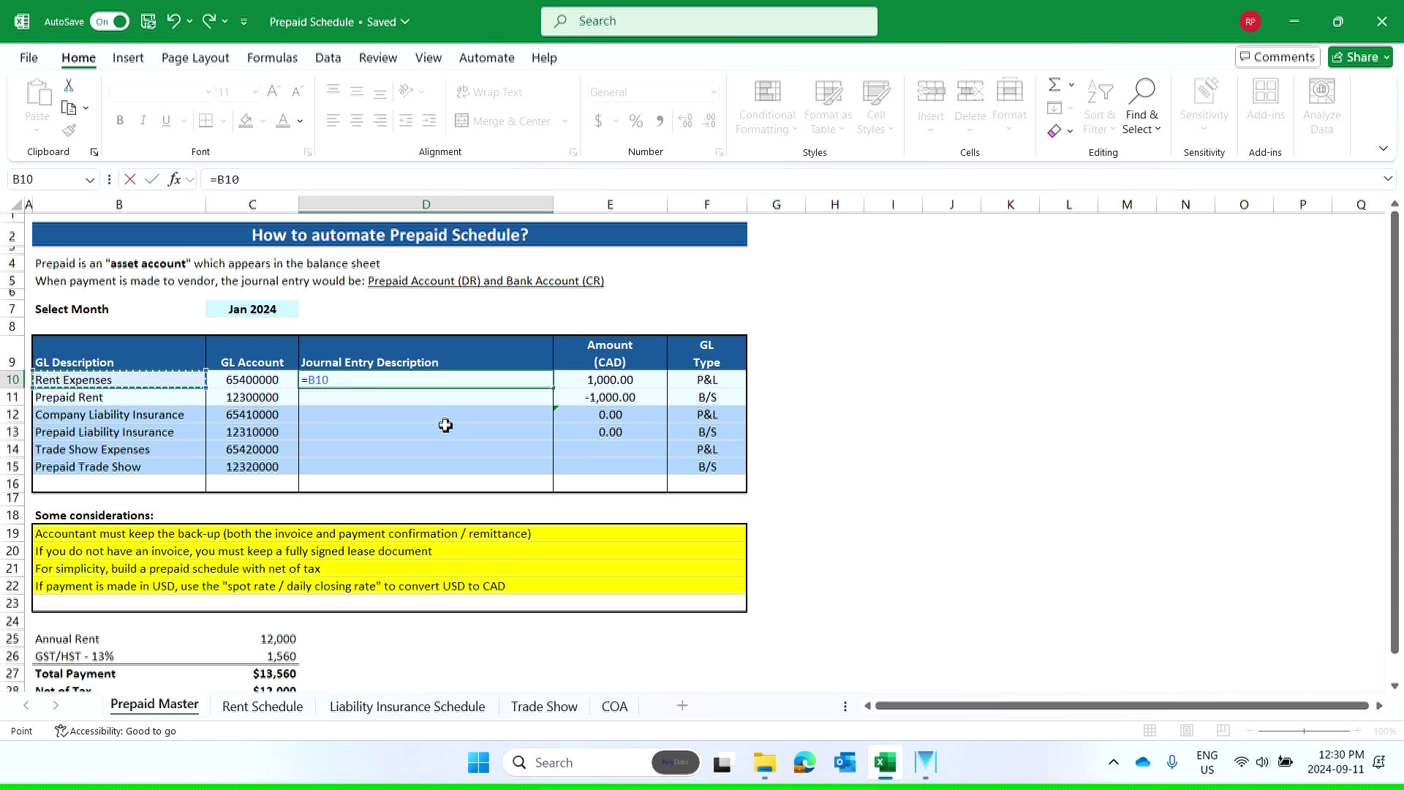
{"action": "type", "text": "&"}
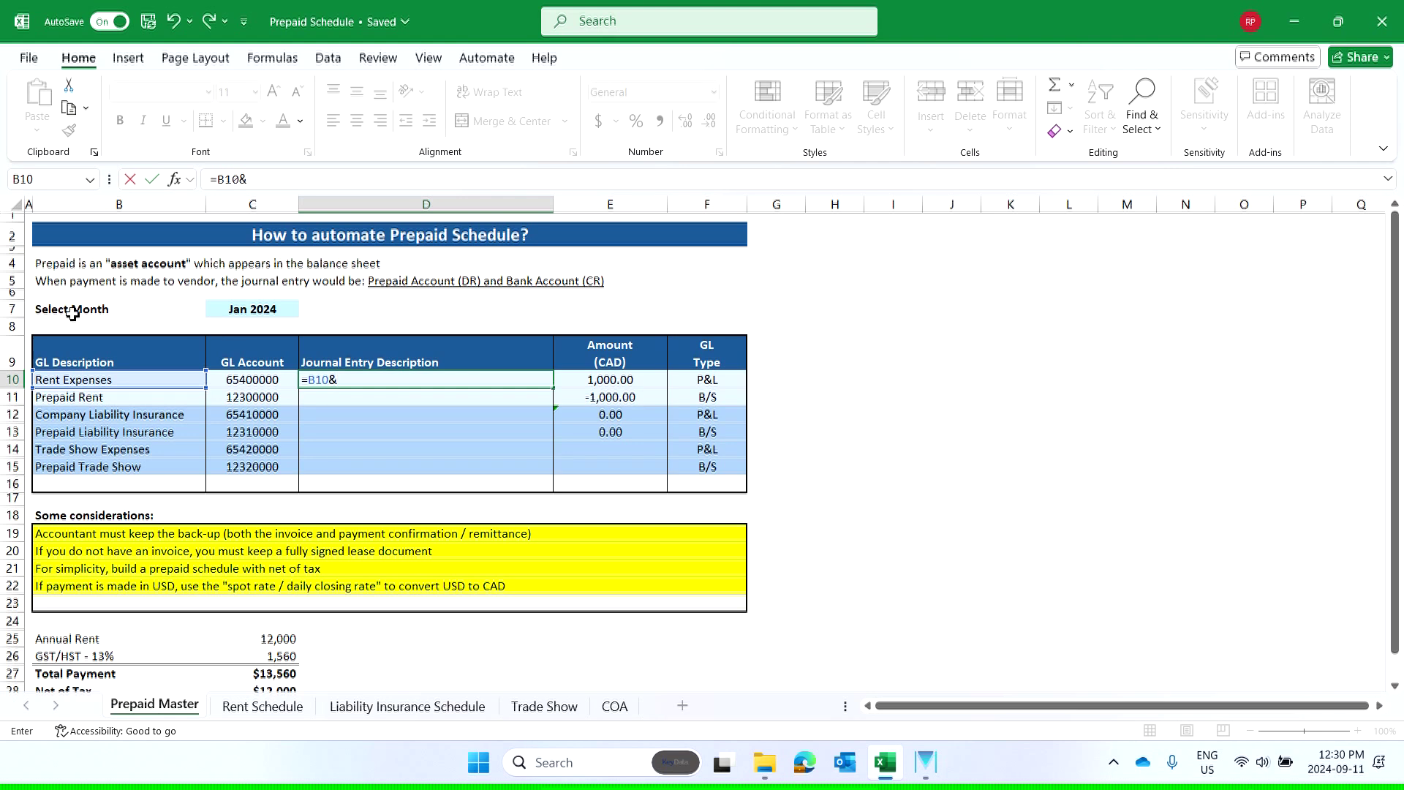
{"action": "left_click", "coordinate": [249, 311]}
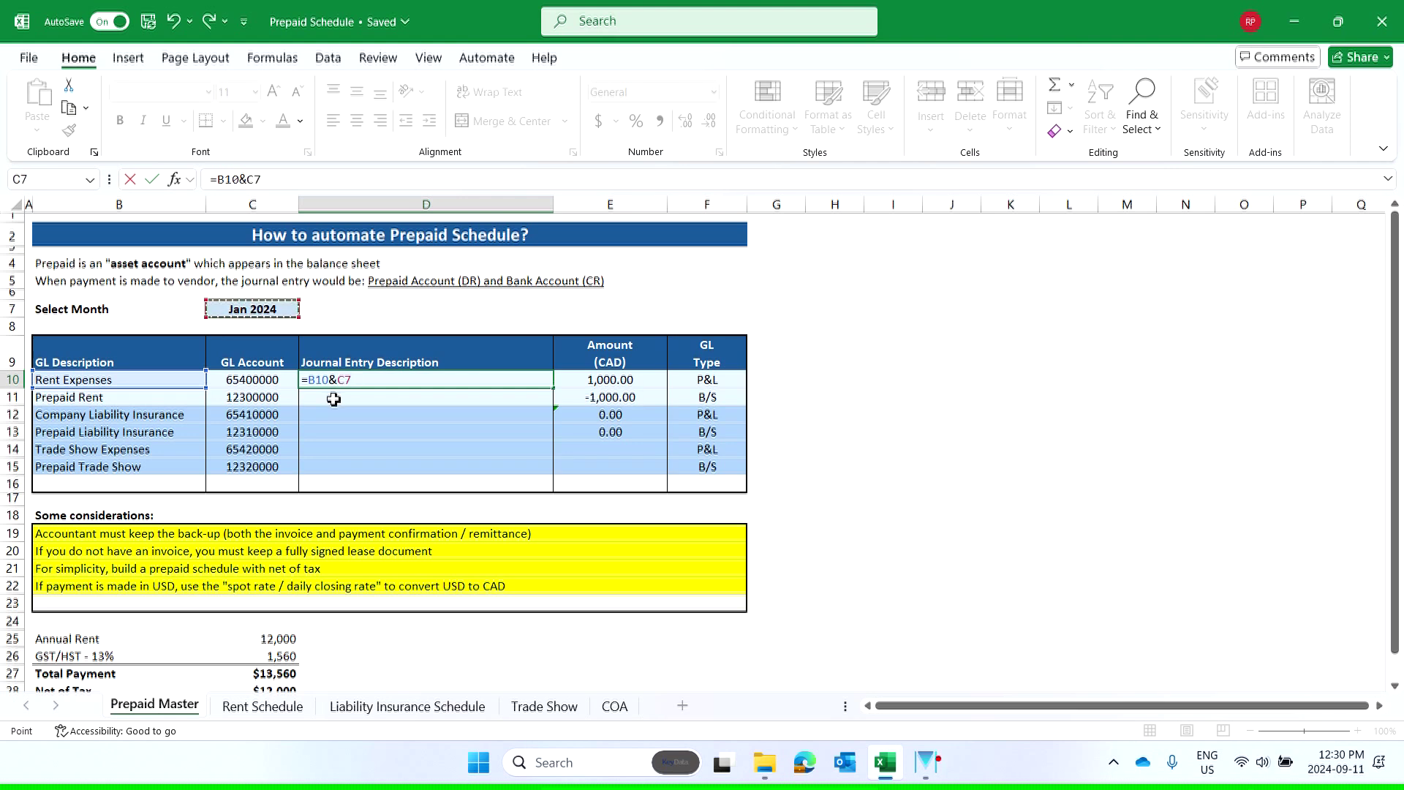
{"action": "key", "text": "Return"}
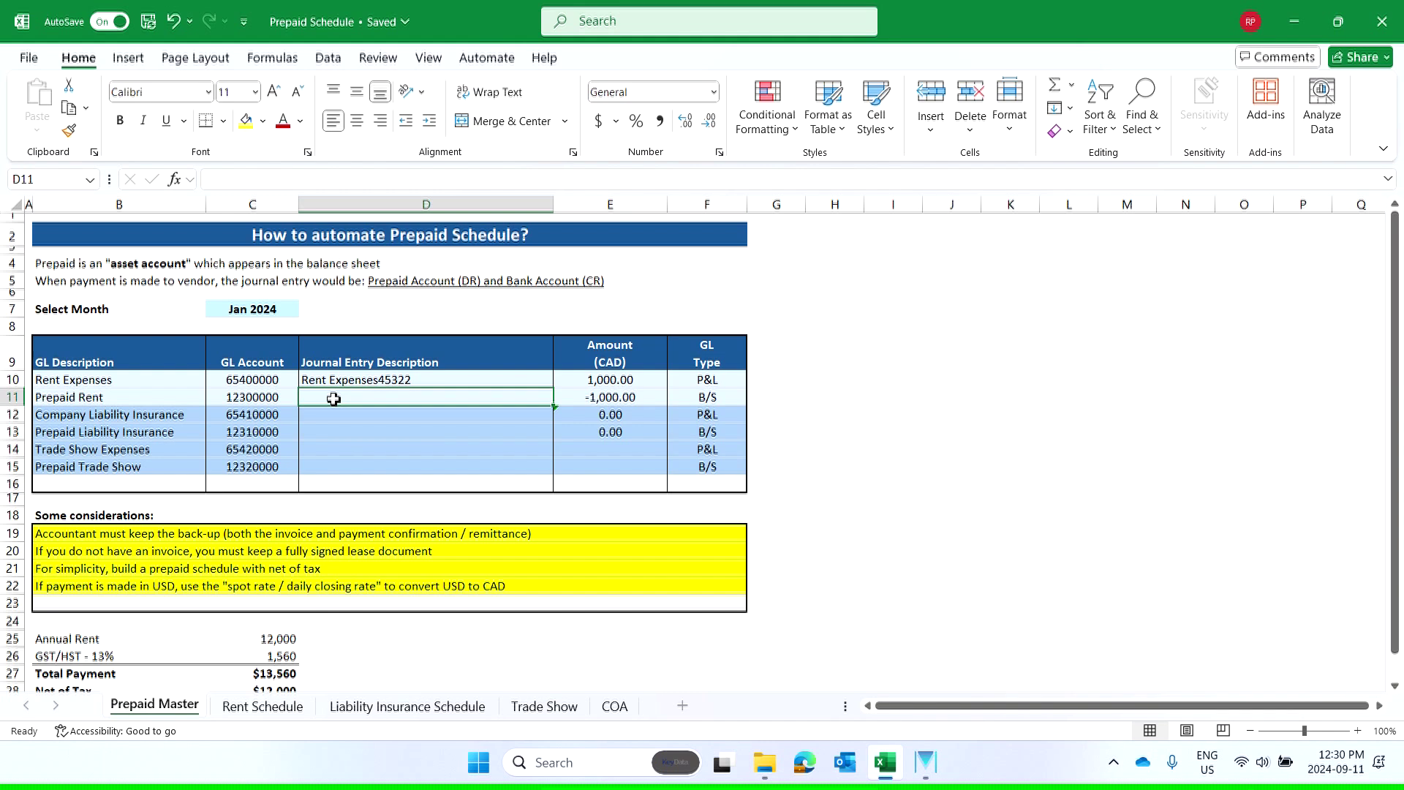
- Wrap the month reference as TEXT($C$7,...) so D10 shows the month as text
{"action": "left_click", "coordinate": [335, 381]}
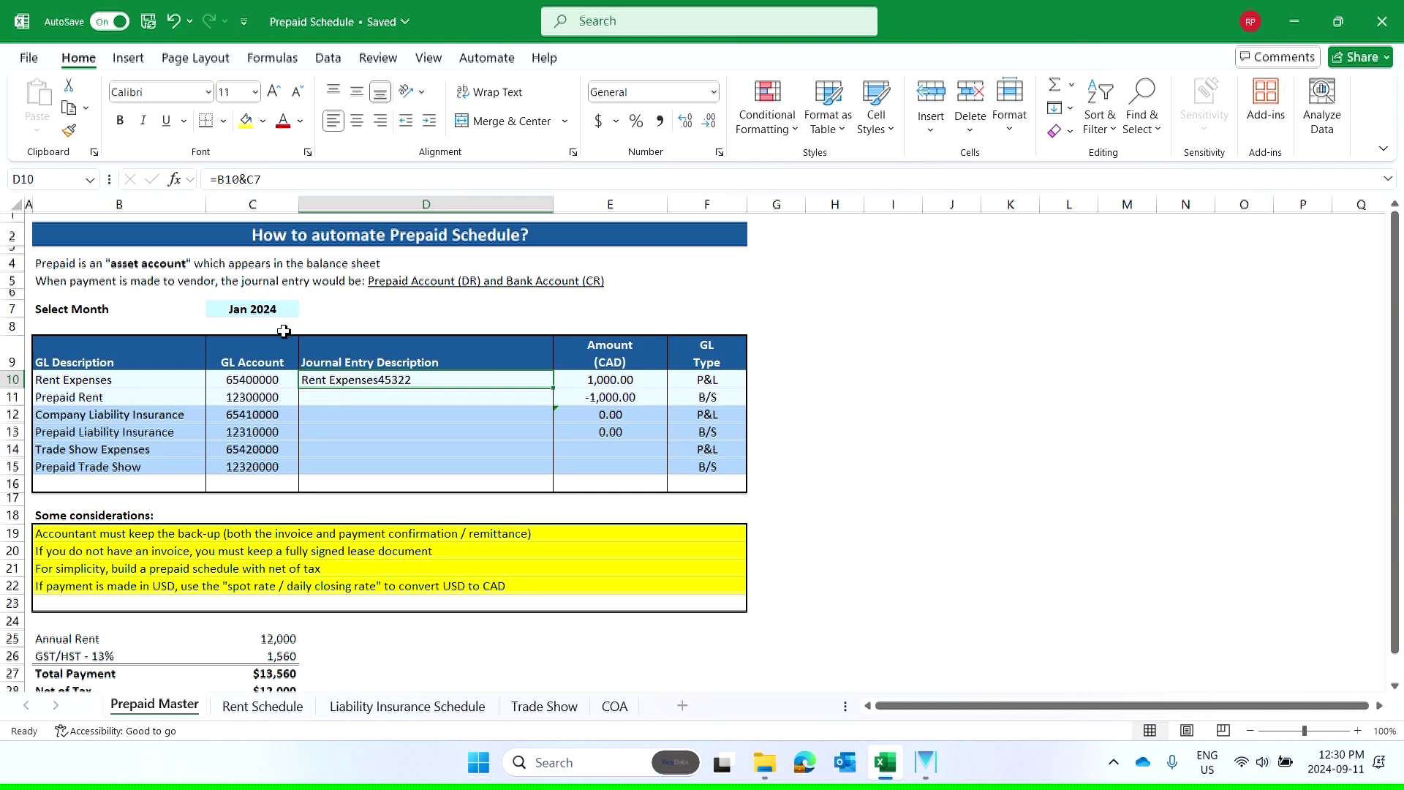
{"action": "left_click", "coordinate": [246, 180]}
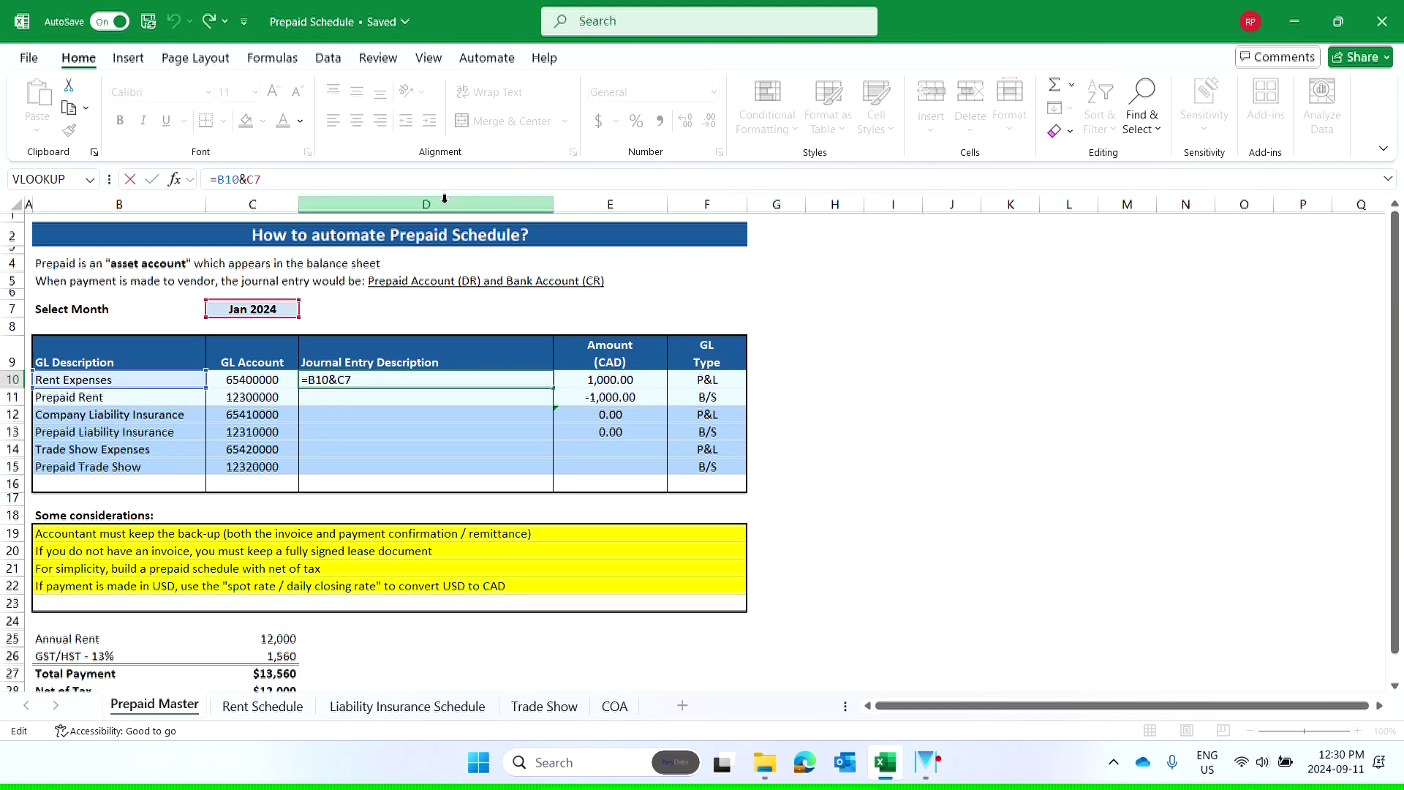
{"action": "type", "text": "text"}
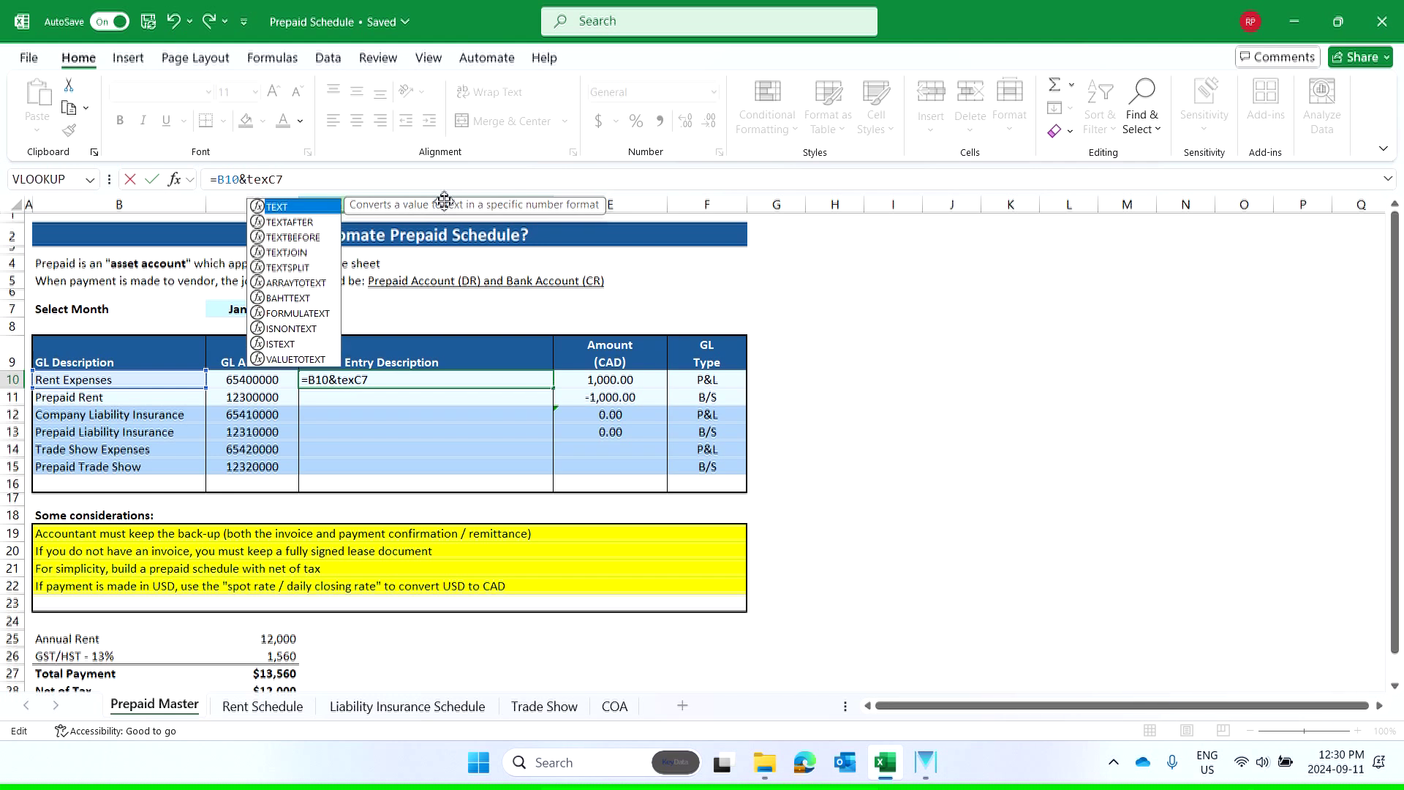
{"action": "type", "text": "("}
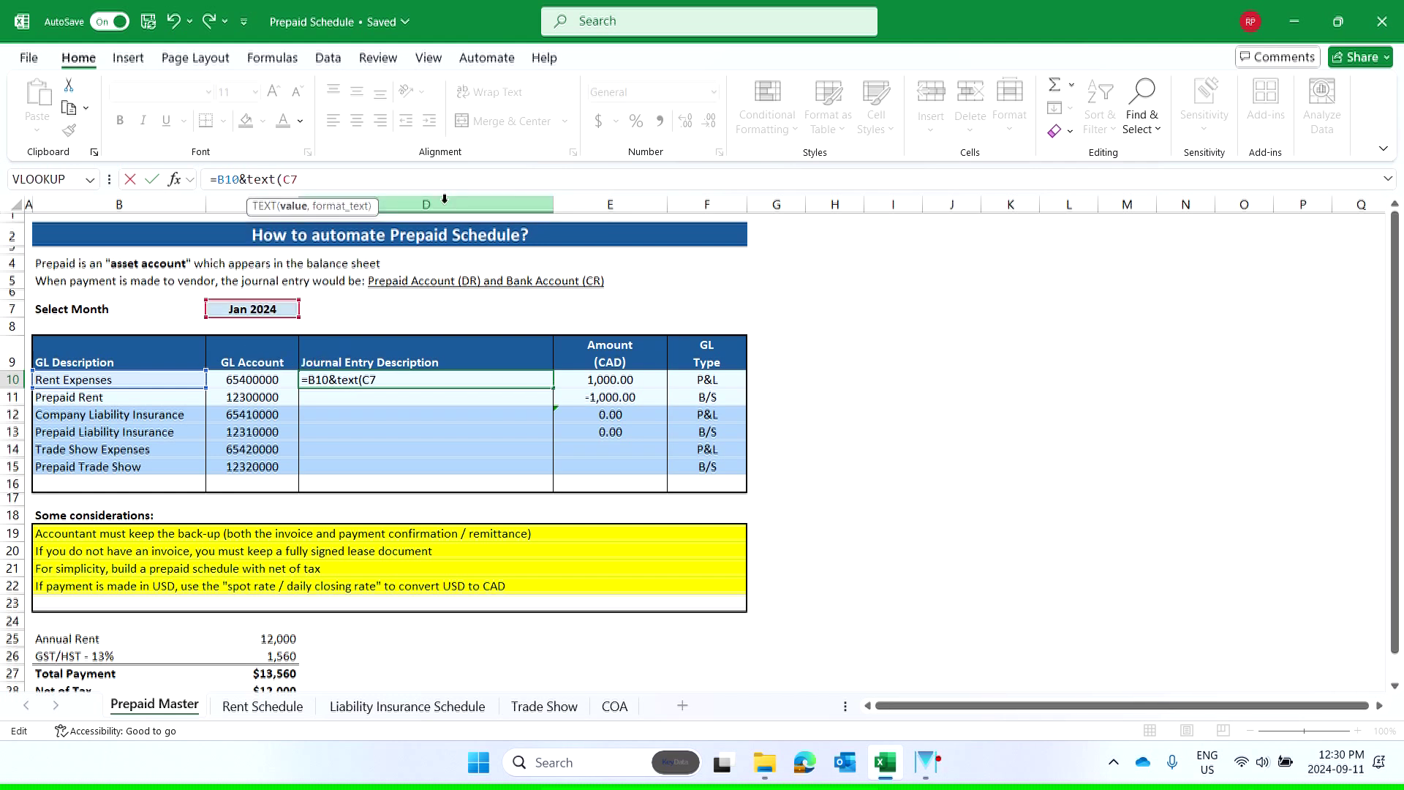
{"action": "left_click", "coordinate": [292, 178]}
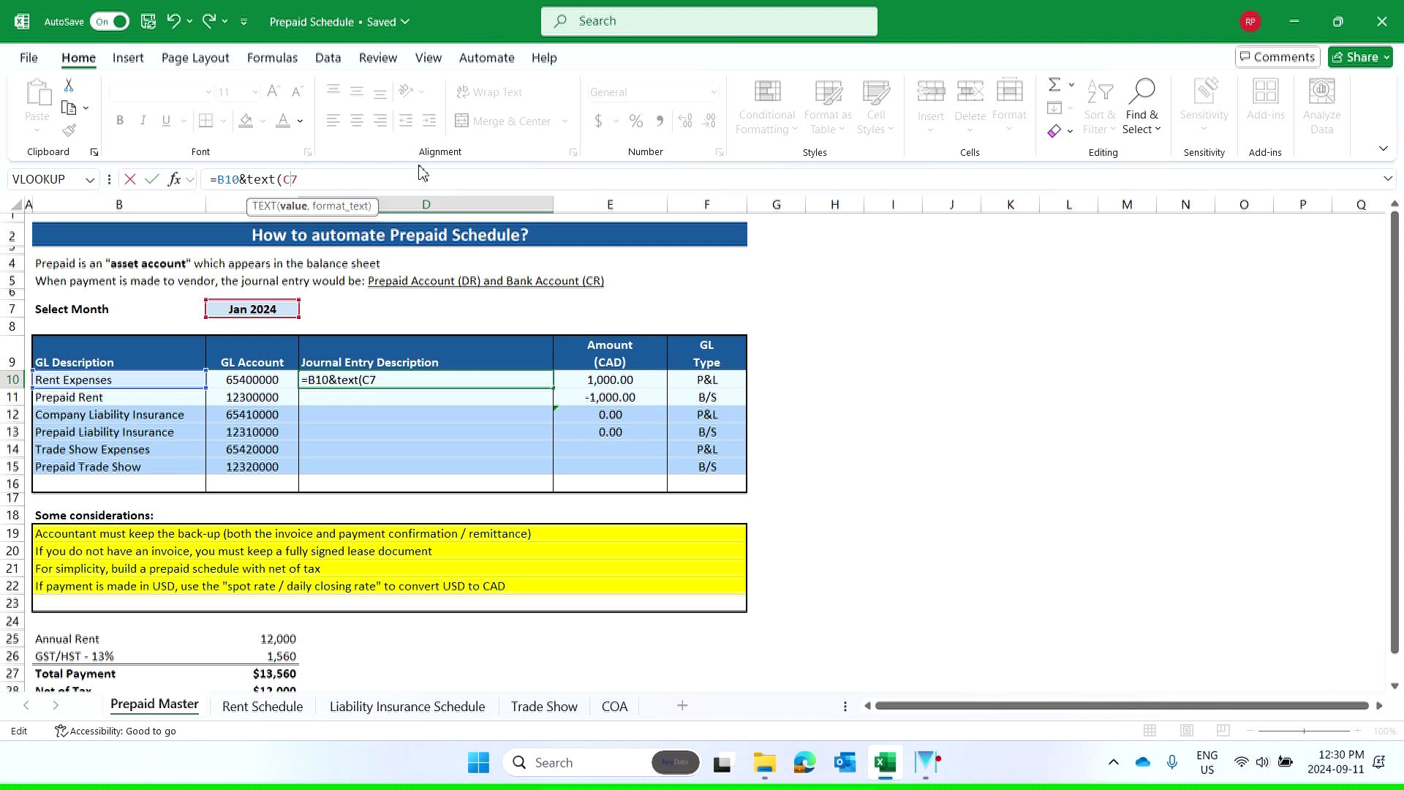
{"action": "key", "text": "F4"}
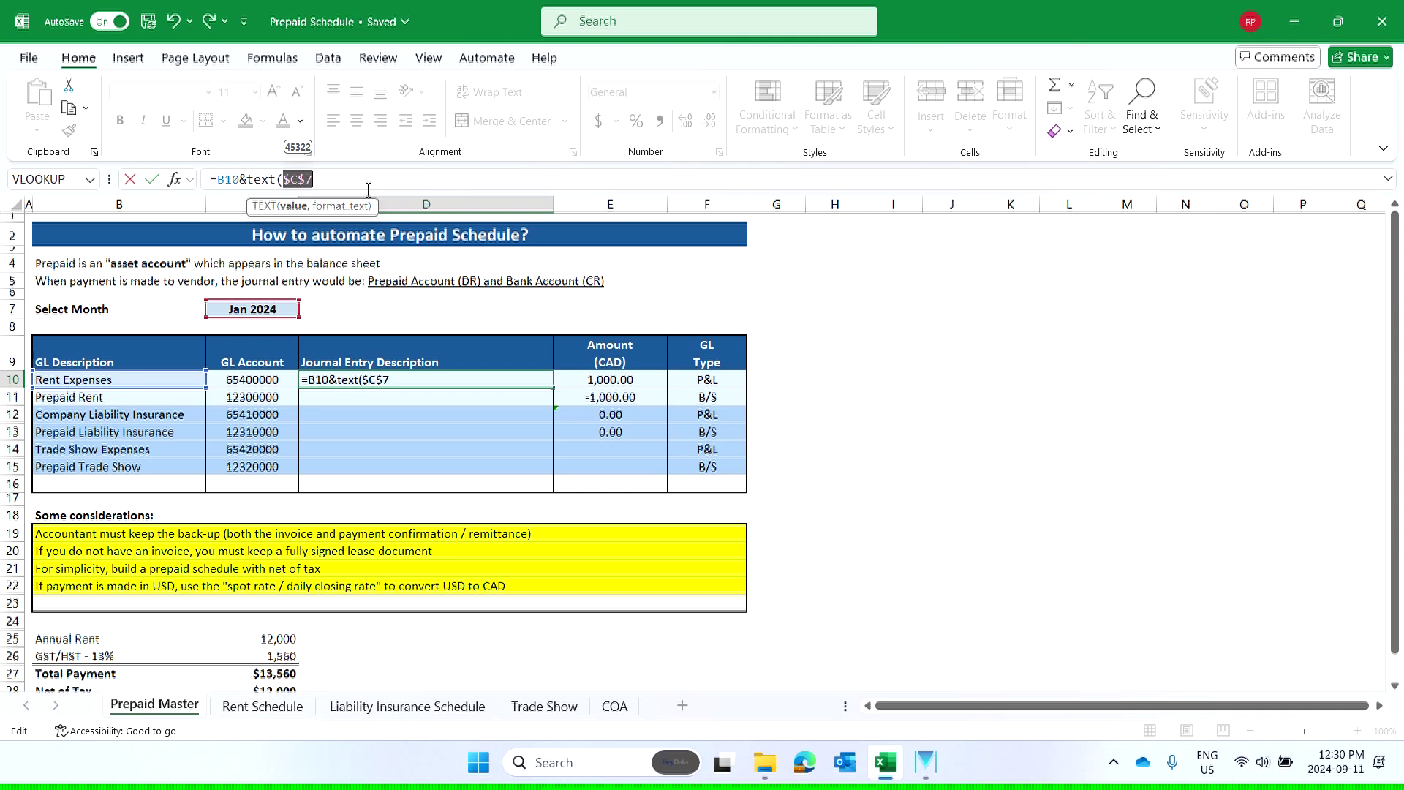
{"action": "left_click", "coordinate": [459, 176]}
{"action": "type", "text": ",\"MMMM YYYY"}
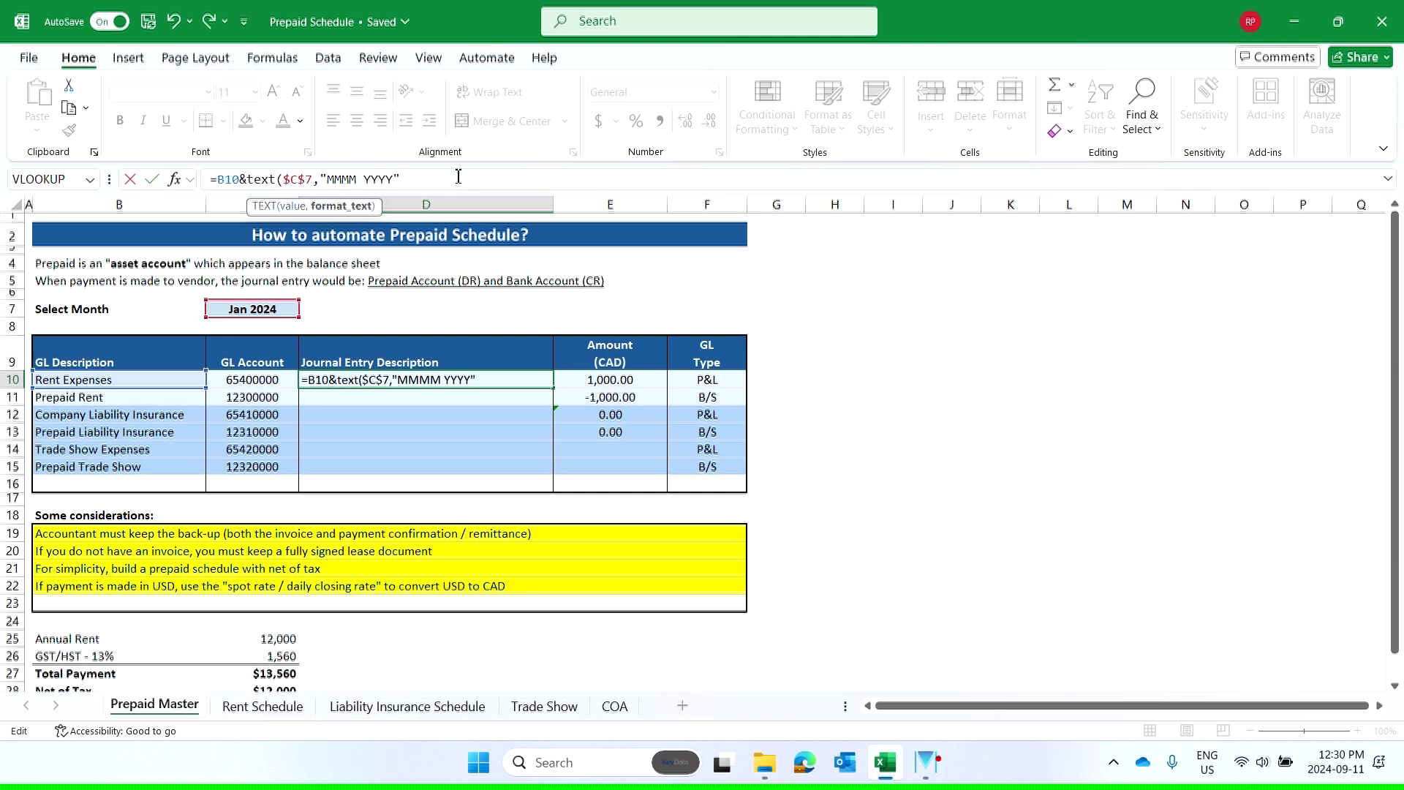
{"action": "type", "text": ")"}
{"action": "key", "text": "Return"}
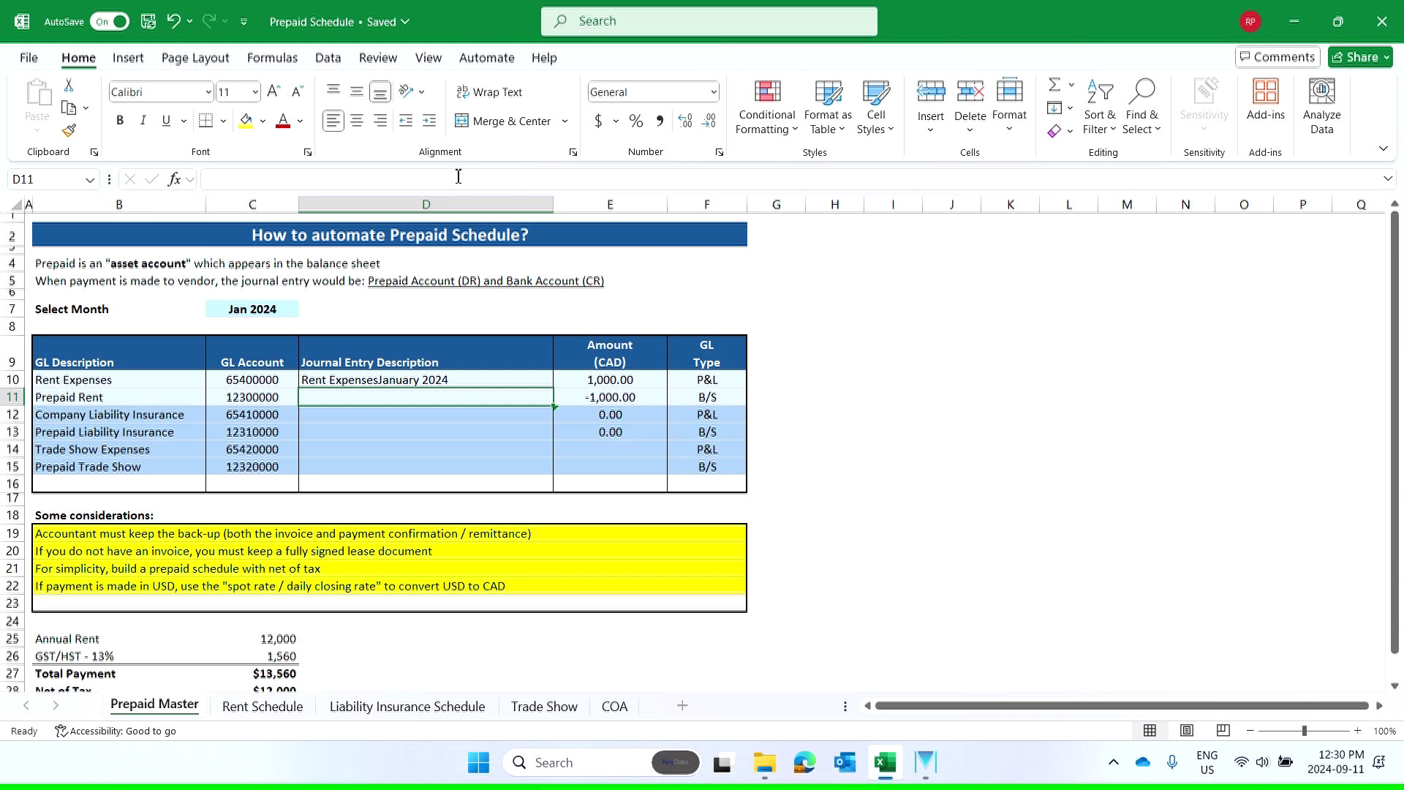
- Add the " for " joining text so D10 reads 'Rent Expenses for January 2024'
{"action": "left_click", "coordinate": [379, 381]}
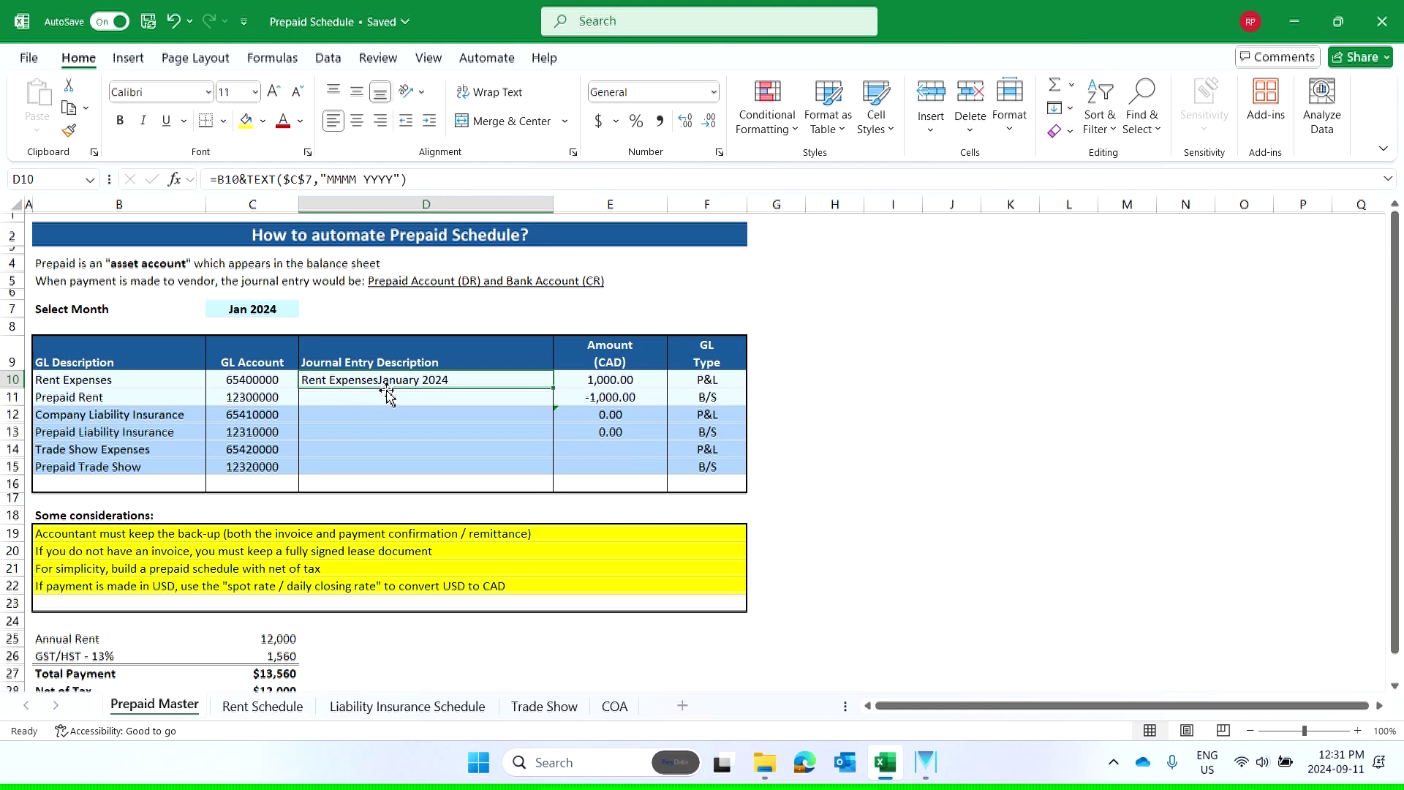
{"action": "left_click", "coordinate": [247, 181]}
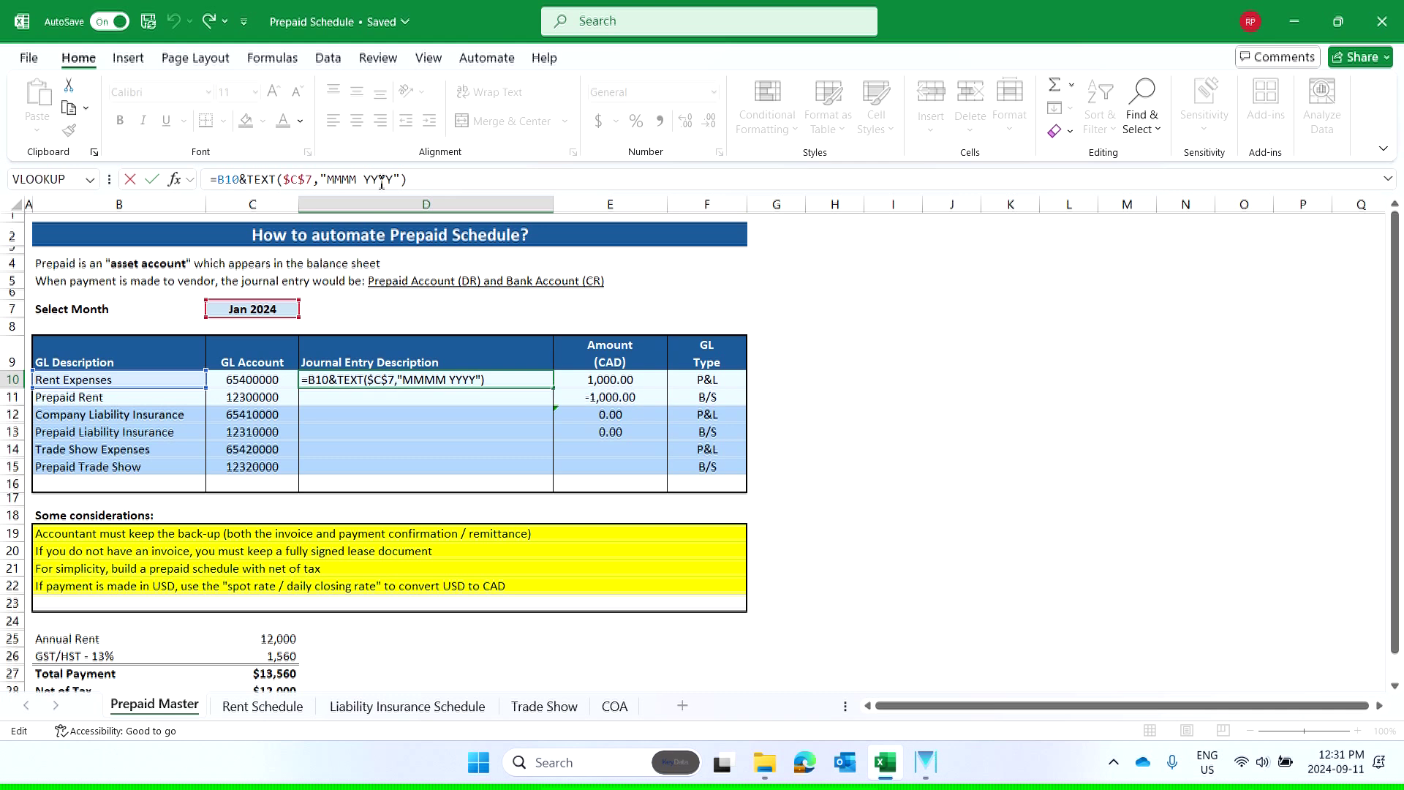
{"action": "type", "text": "\" \""}
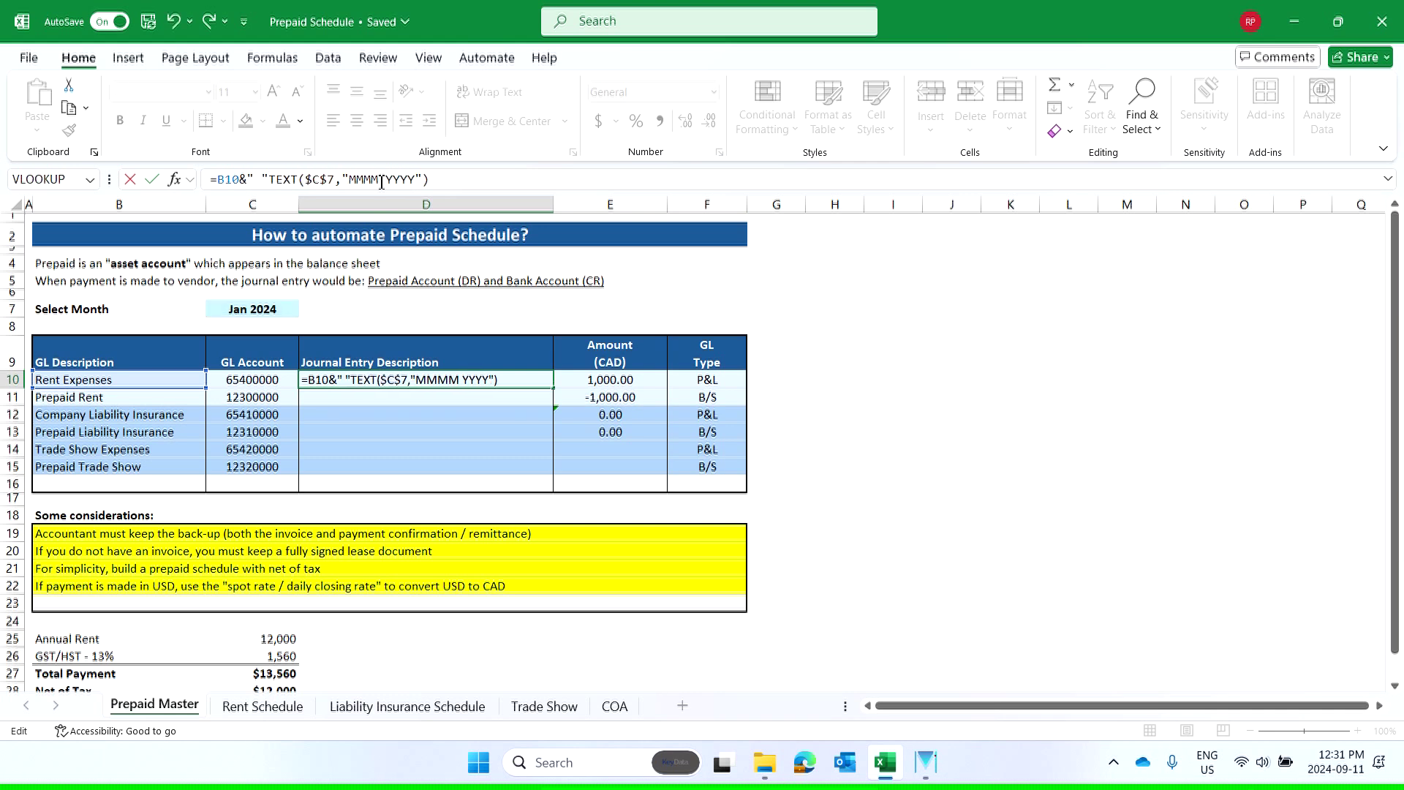
{"action": "type", "text": "&"}
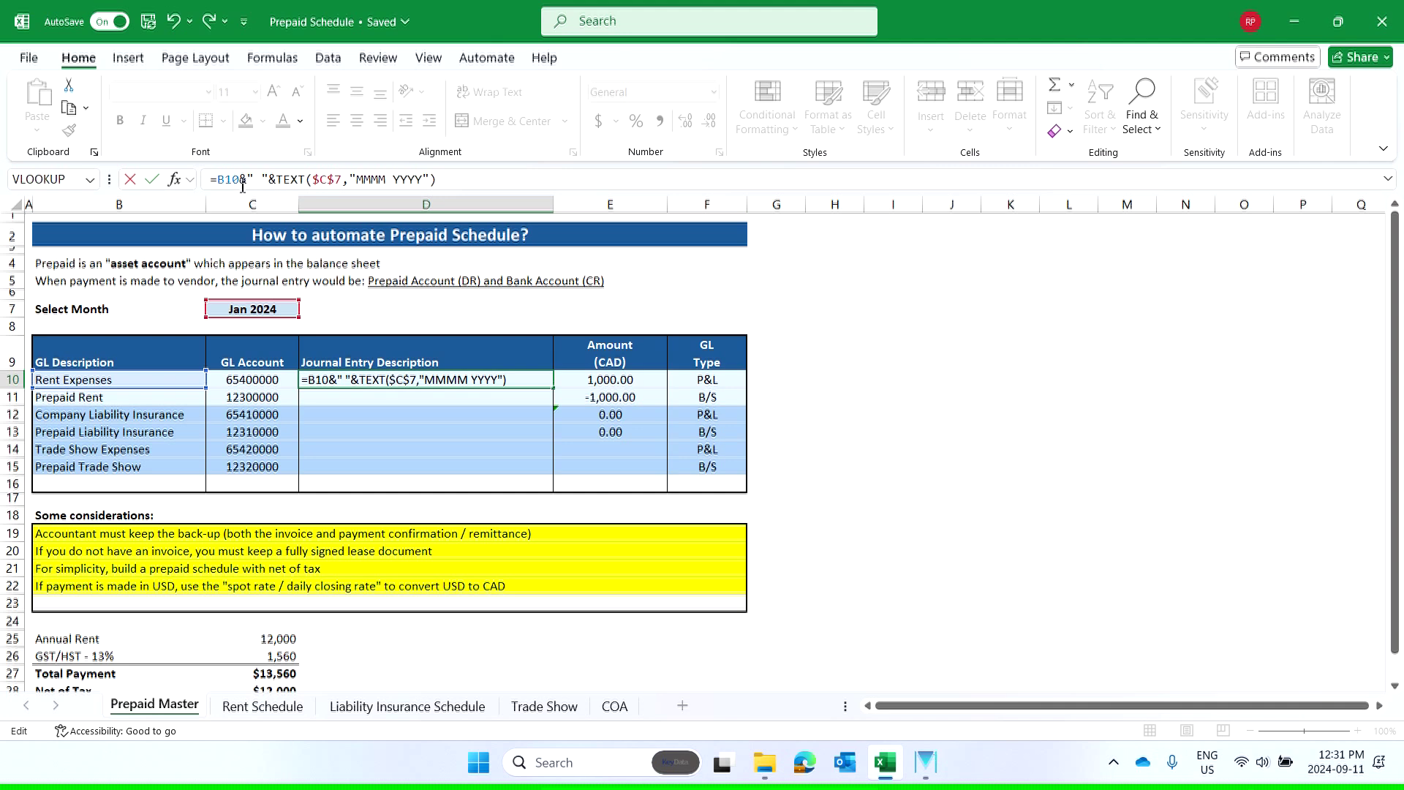
{"action": "key", "text": "Return"}
{"action": "left_click", "coordinate": [349, 376]}
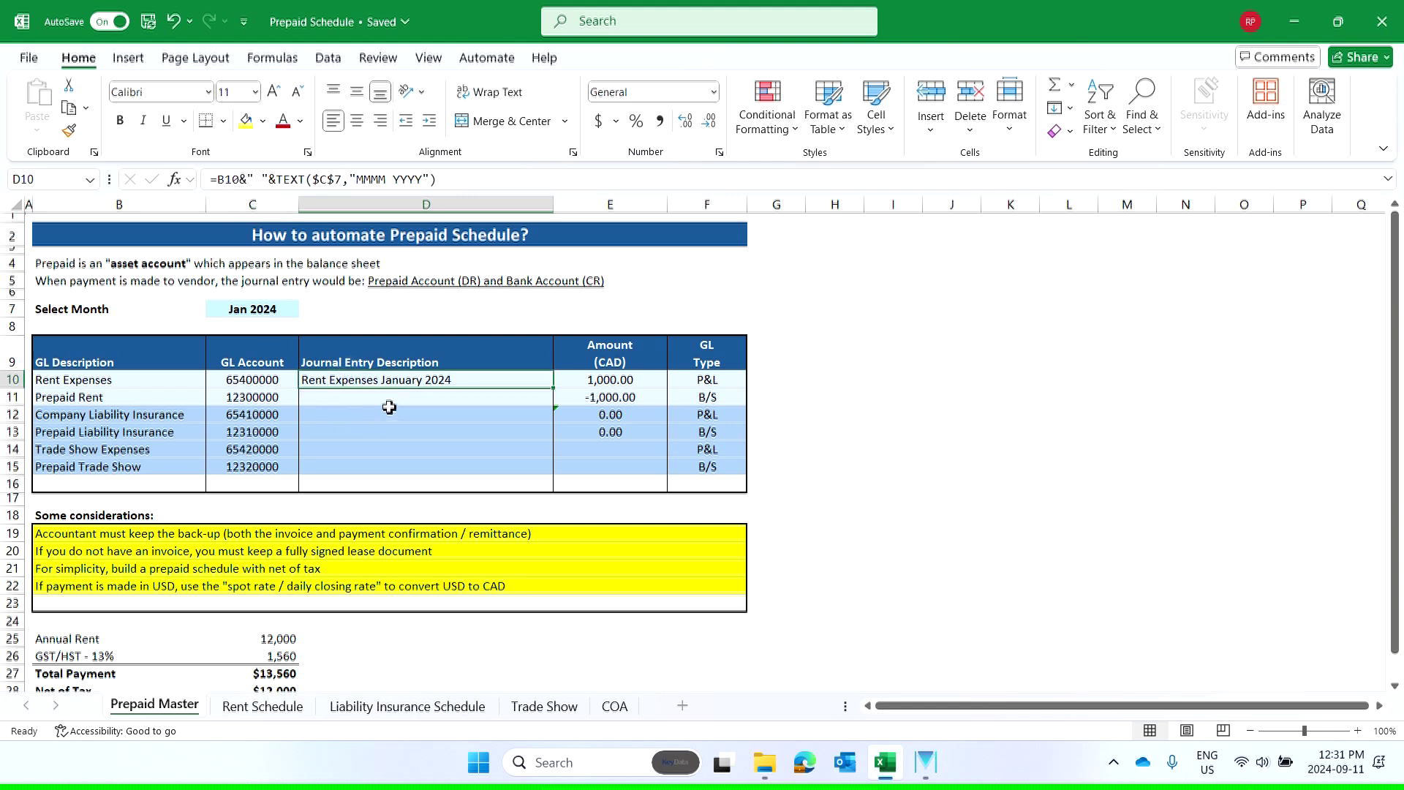
{"action": "left_click", "coordinate": [253, 179]}
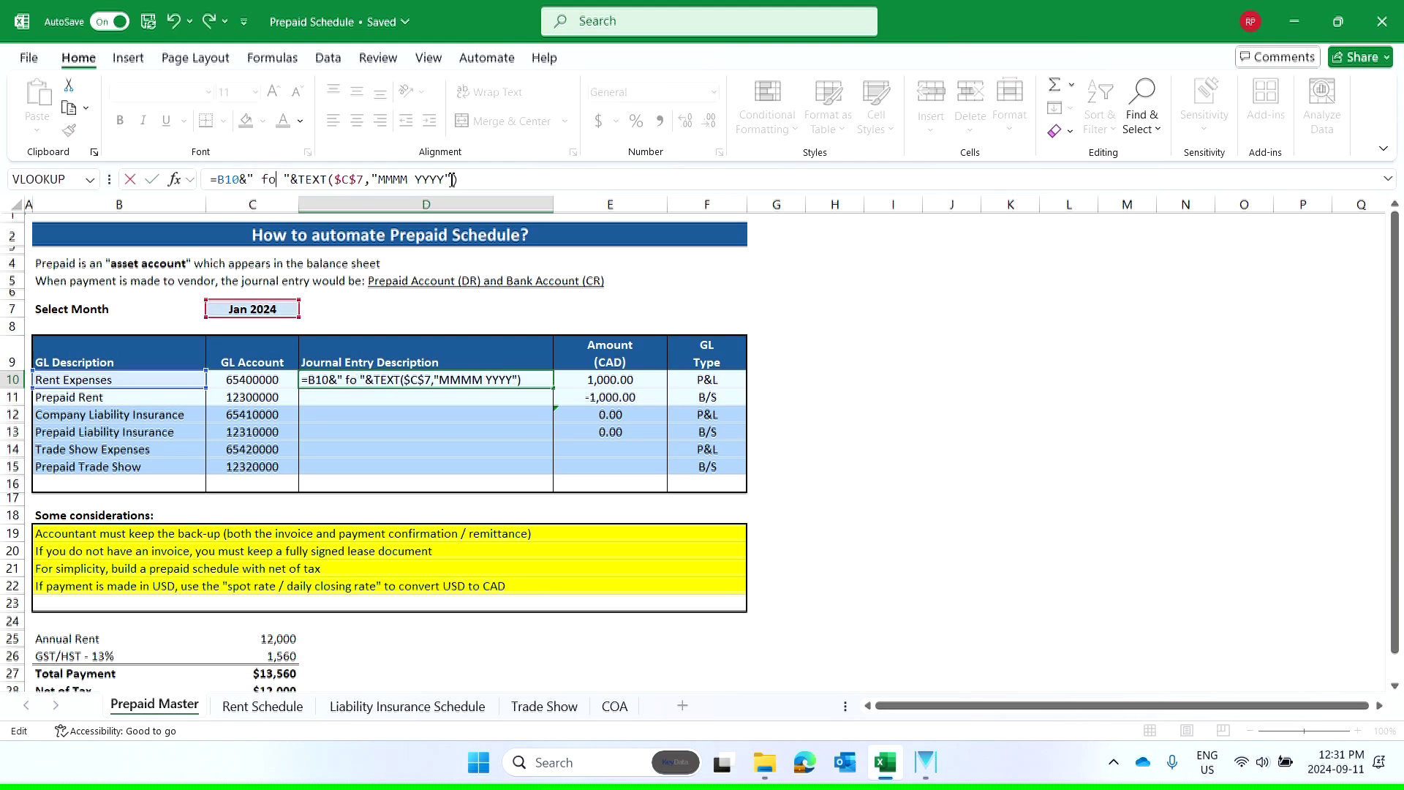
{"action": "key", "text": "Return"}
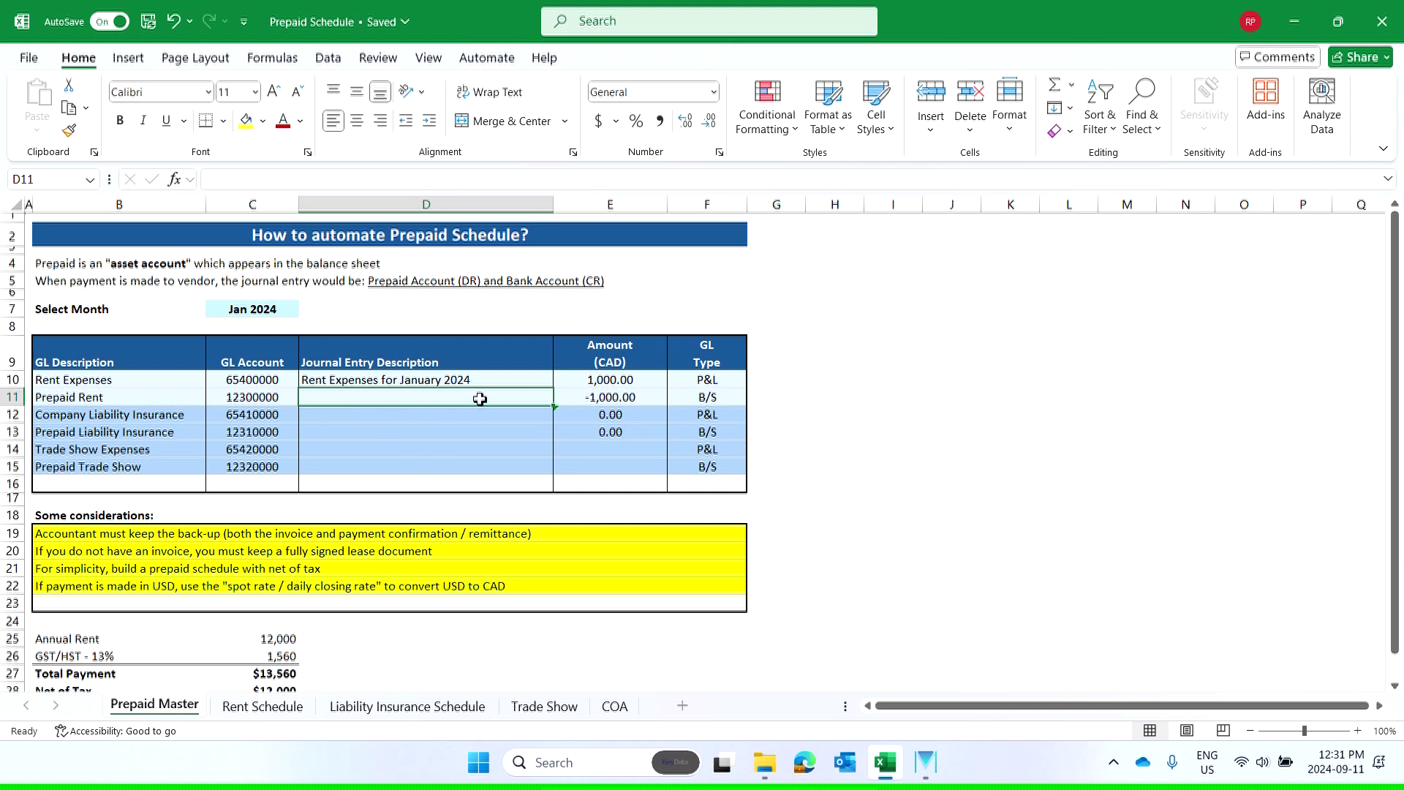
{"action": "left_click", "coordinate": [357, 385]}
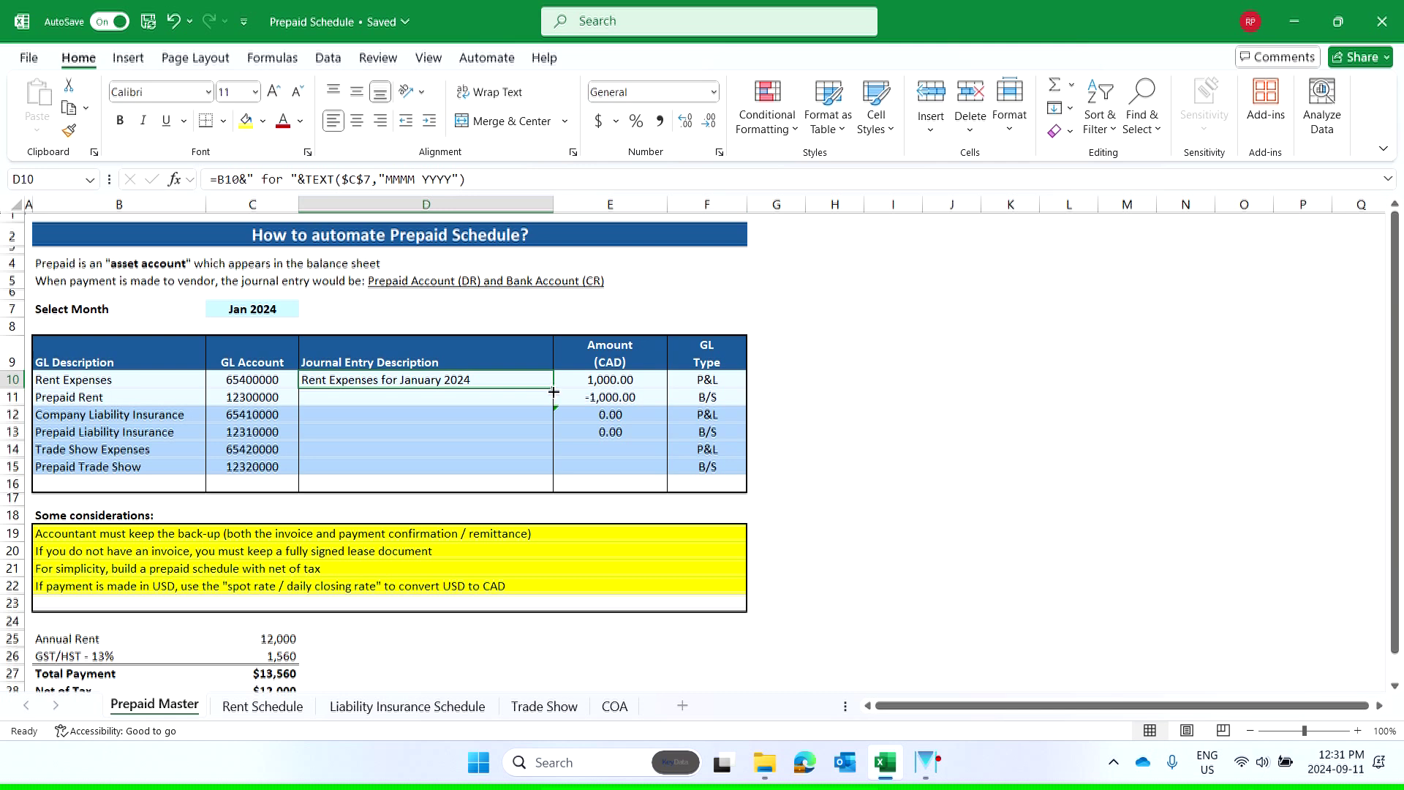
- Copy the D10 description formula into D11:D15 as formulas and clear the copy marquee
{"action": "right_click", "coordinate": [518, 378]}
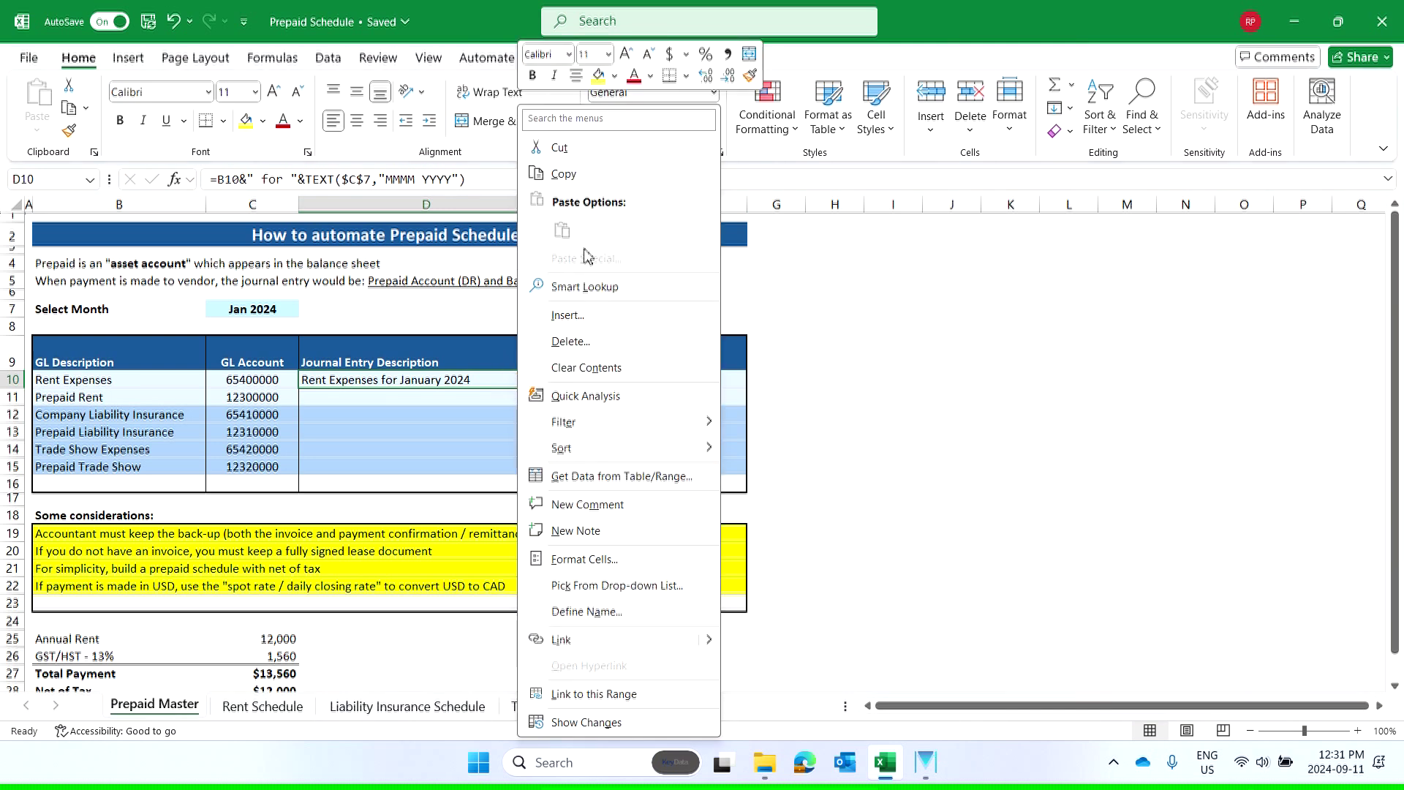
{"action": "left_click", "coordinate": [581, 178]}
{"action": "left_click_drag", "start_coordinate": [445, 401], "coordinate": [446, 464]}
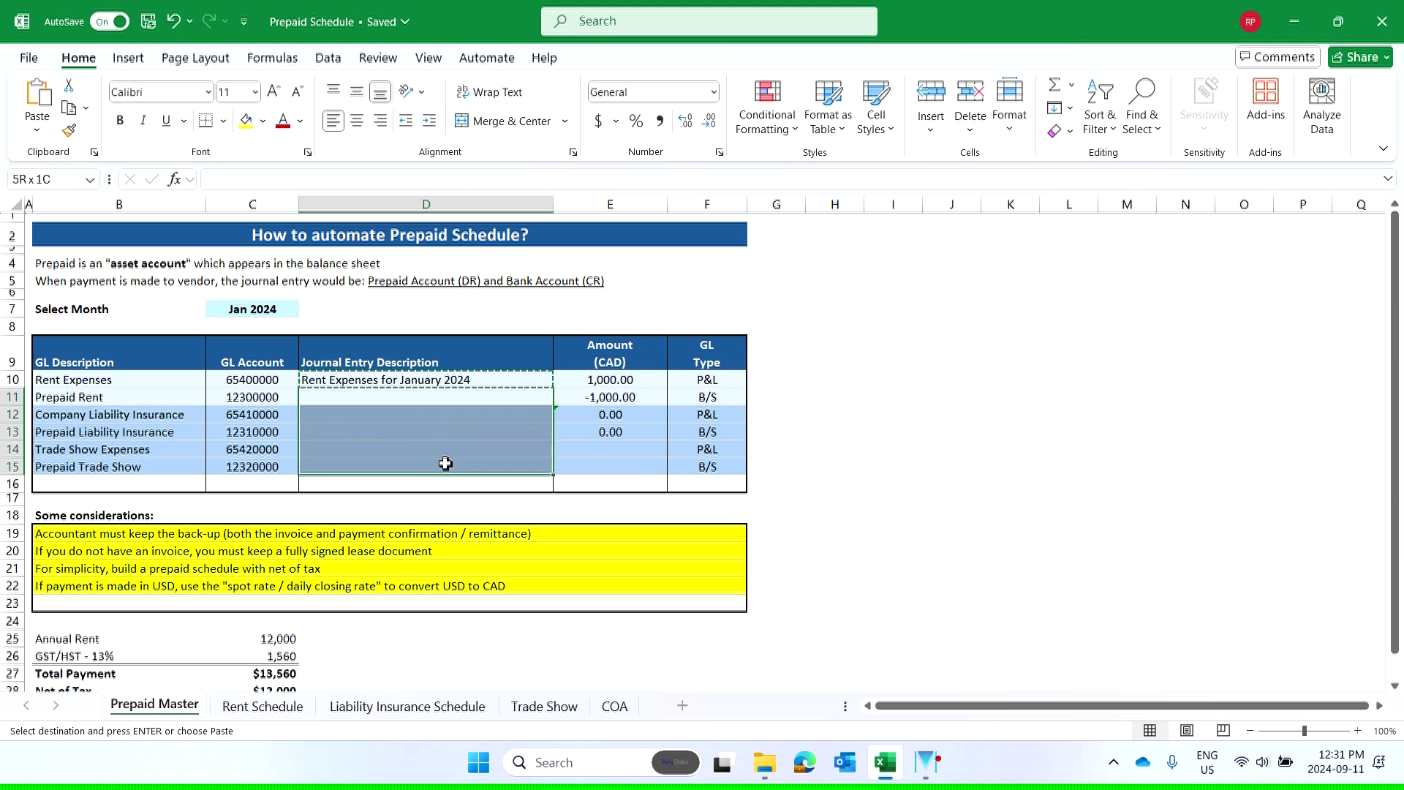
{"action": "right_click", "coordinate": [446, 464]}
{"action": "left_click", "coordinate": [541, 231]}
{"action": "left_click", "coordinate": [905, 410]}
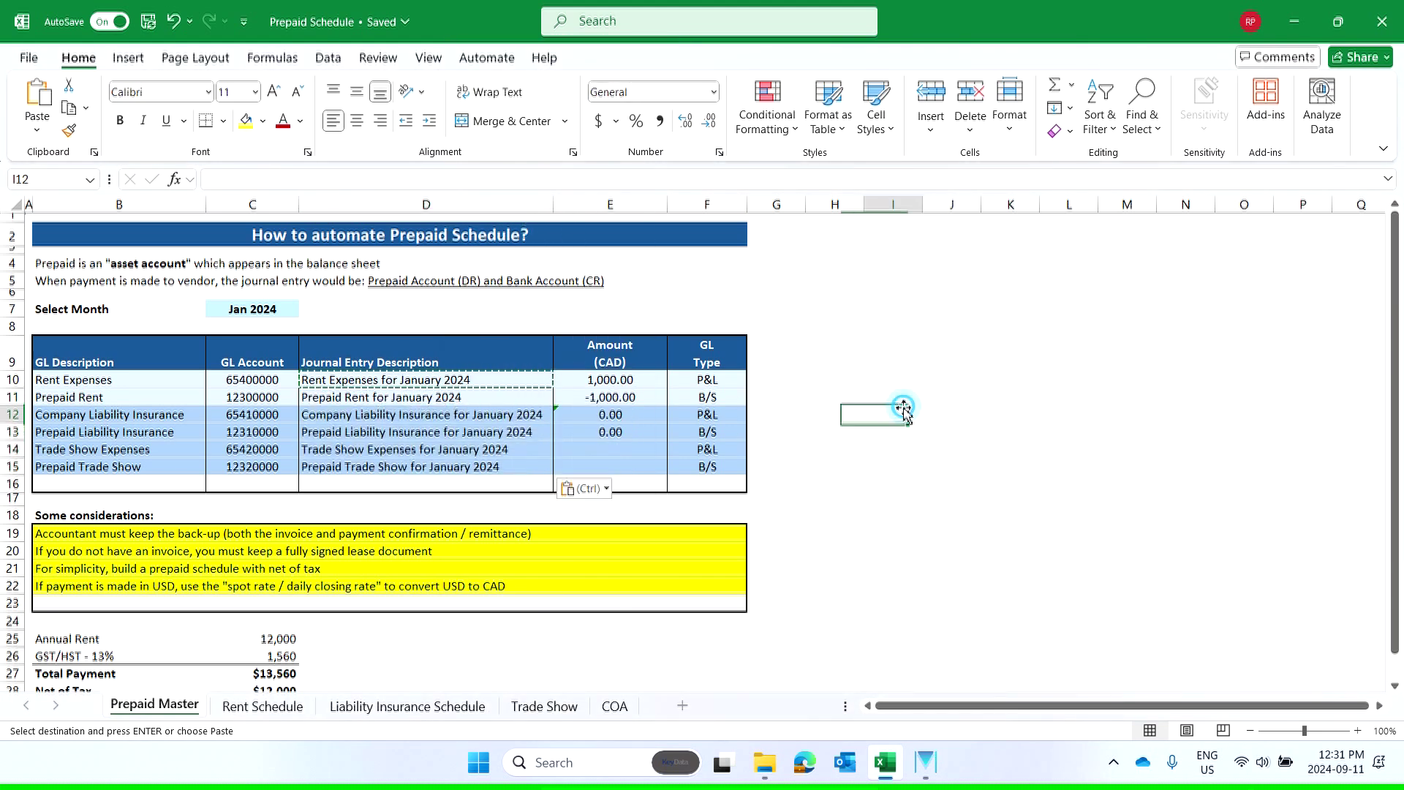
{"action": "left_click", "coordinate": [832, 446]}
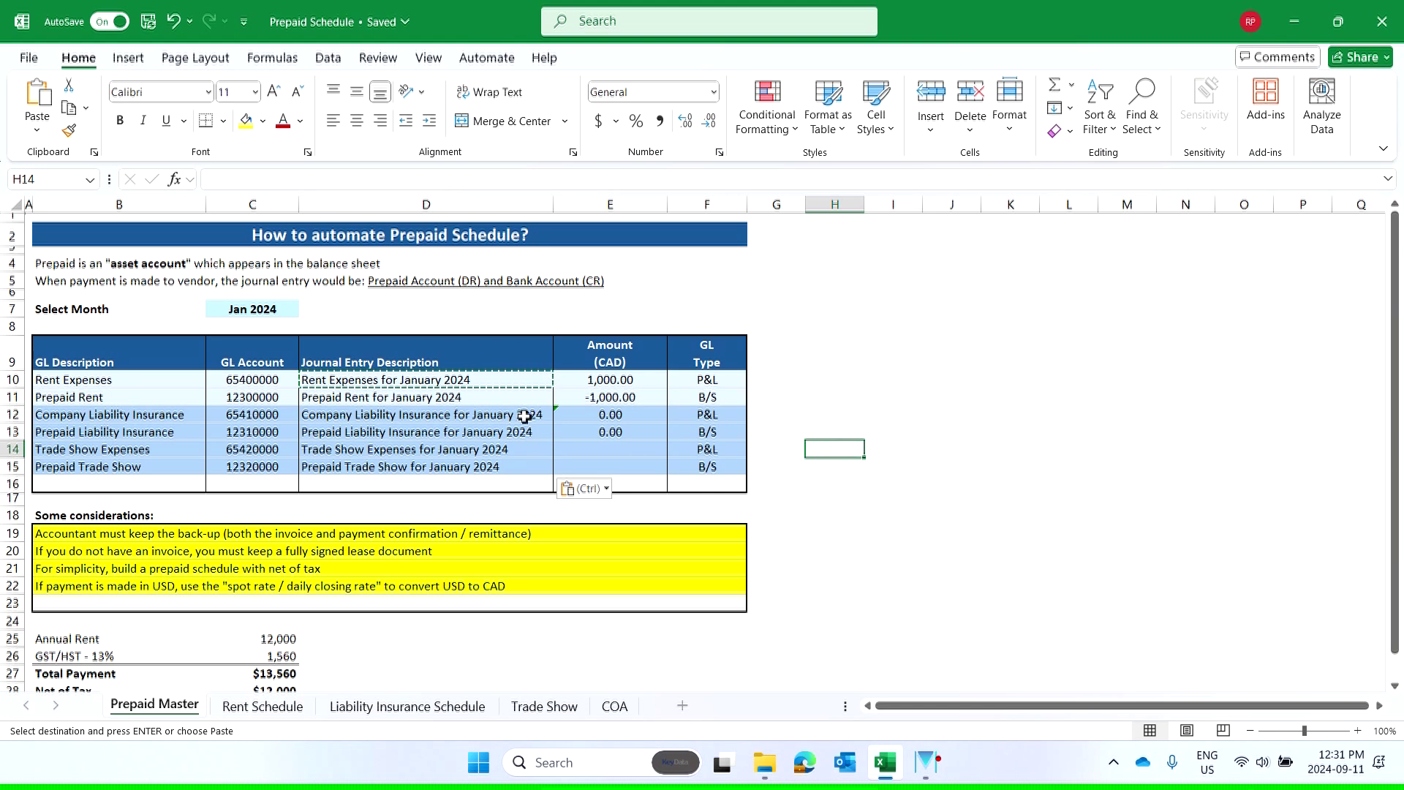
{"action": "left_click", "coordinate": [799, 374]}
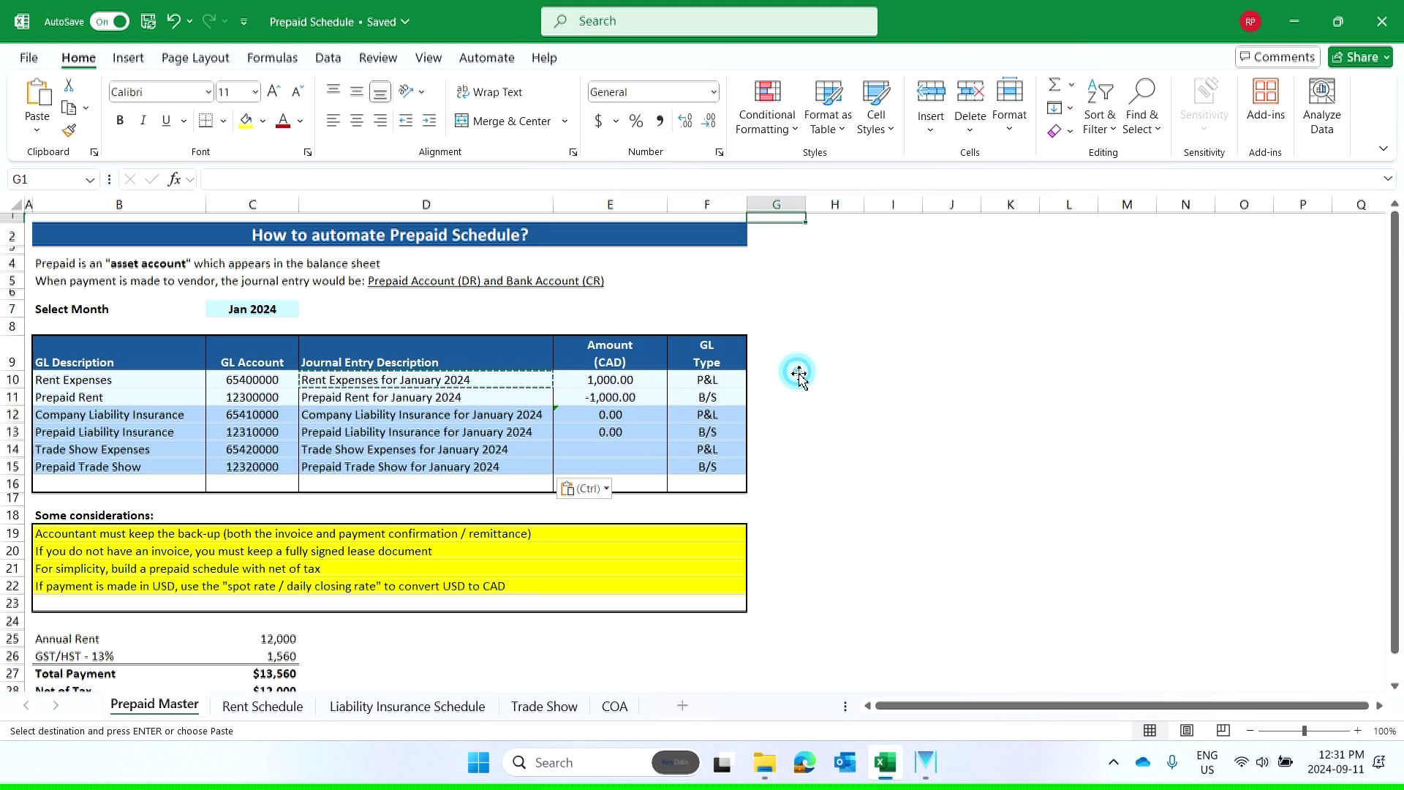
{"action": "key", "text": "Escape"}
{"action": "left_click", "coordinate": [804, 466]}
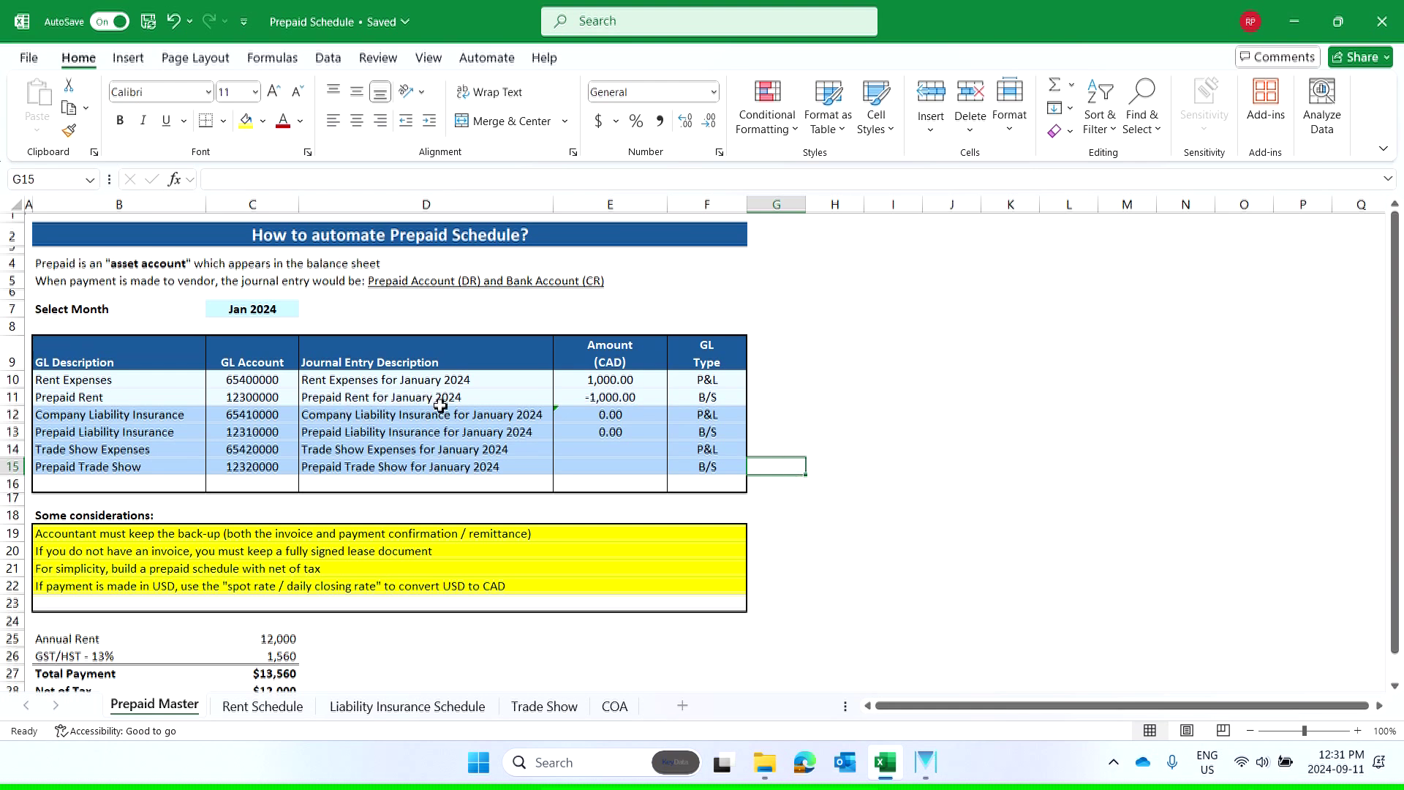
{"action": "left_click", "coordinate": [418, 415]}
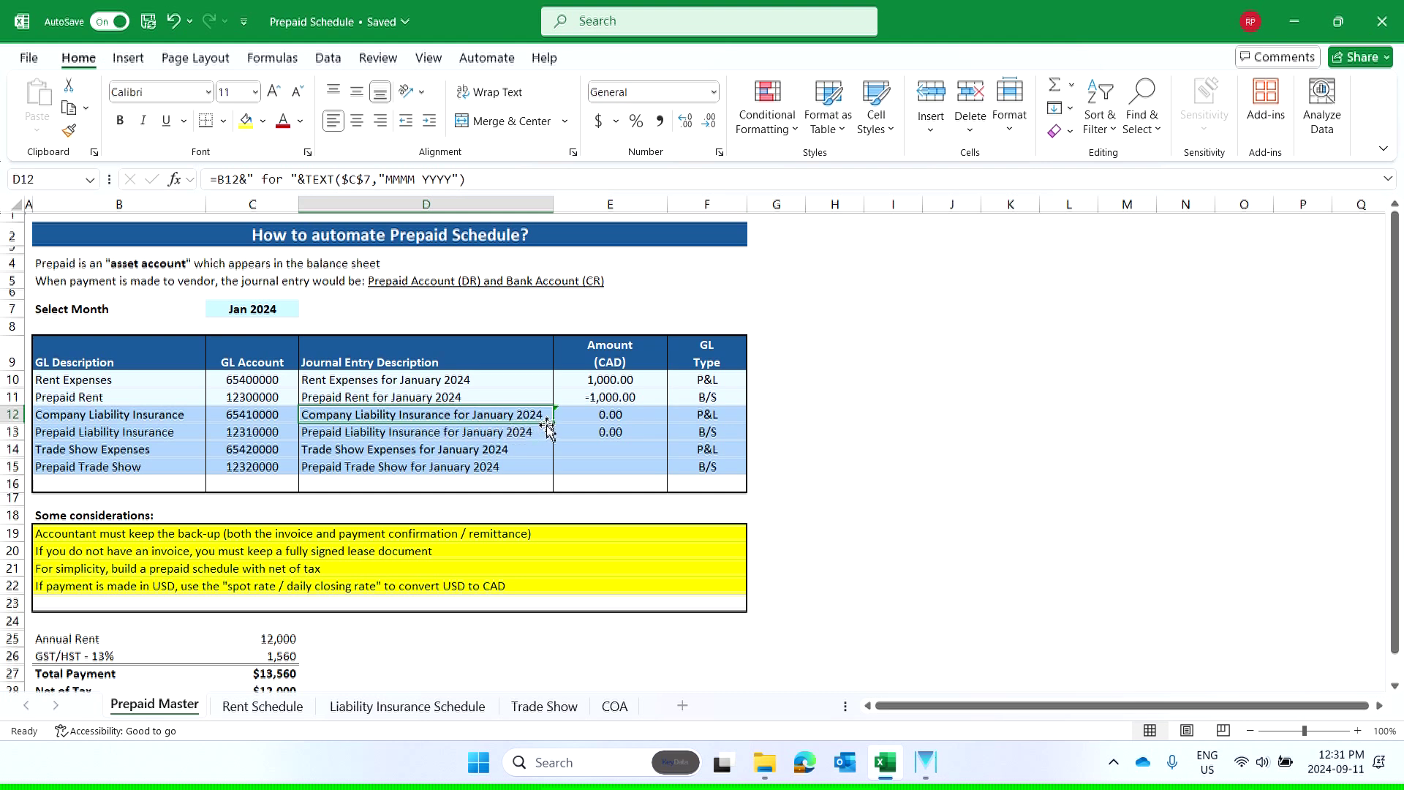
- Set Select Month in C7 to Feb 2024
{"action": "left_click", "coordinate": [277, 310]}
{"action": "left_click", "coordinate": [306, 310]}
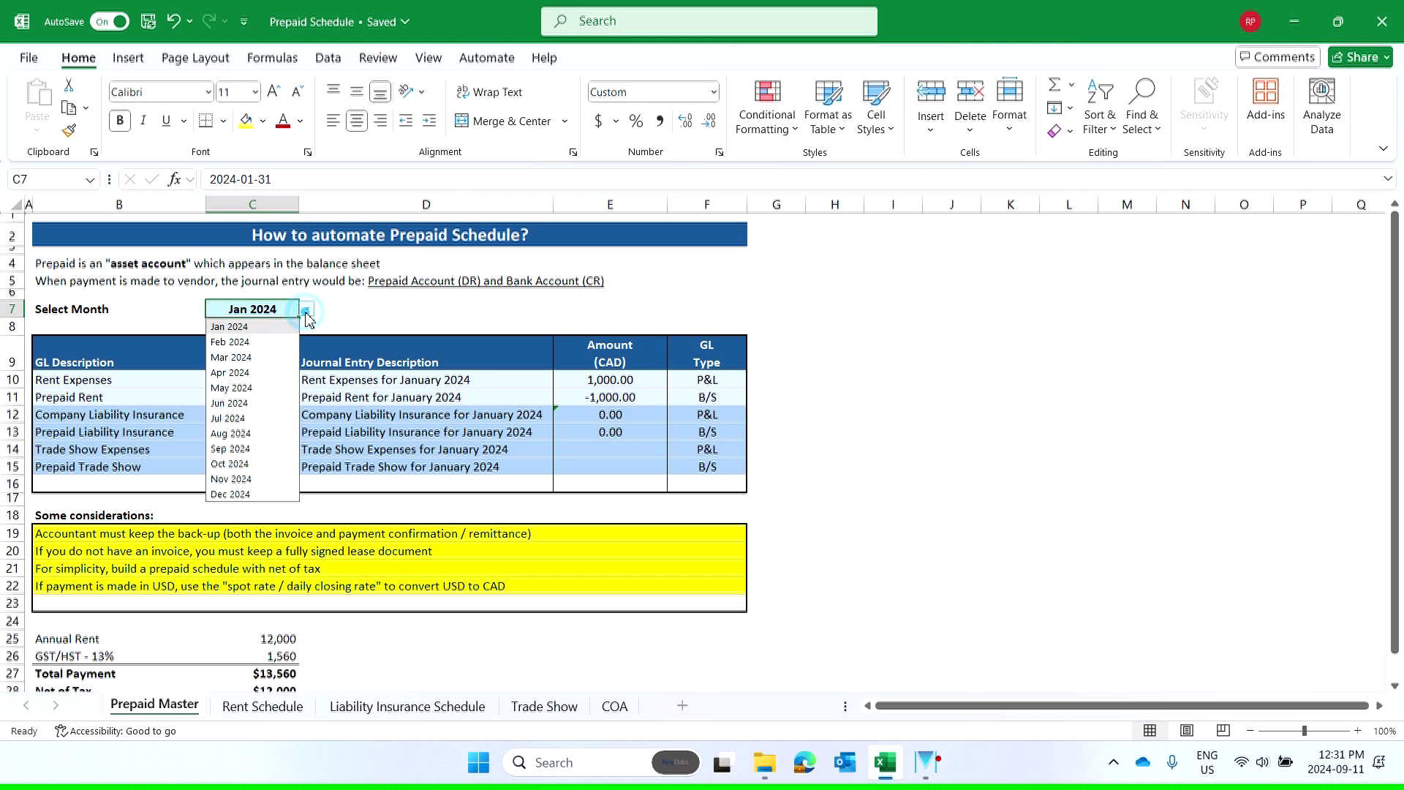
{"action": "left_click", "coordinate": [230, 342]}
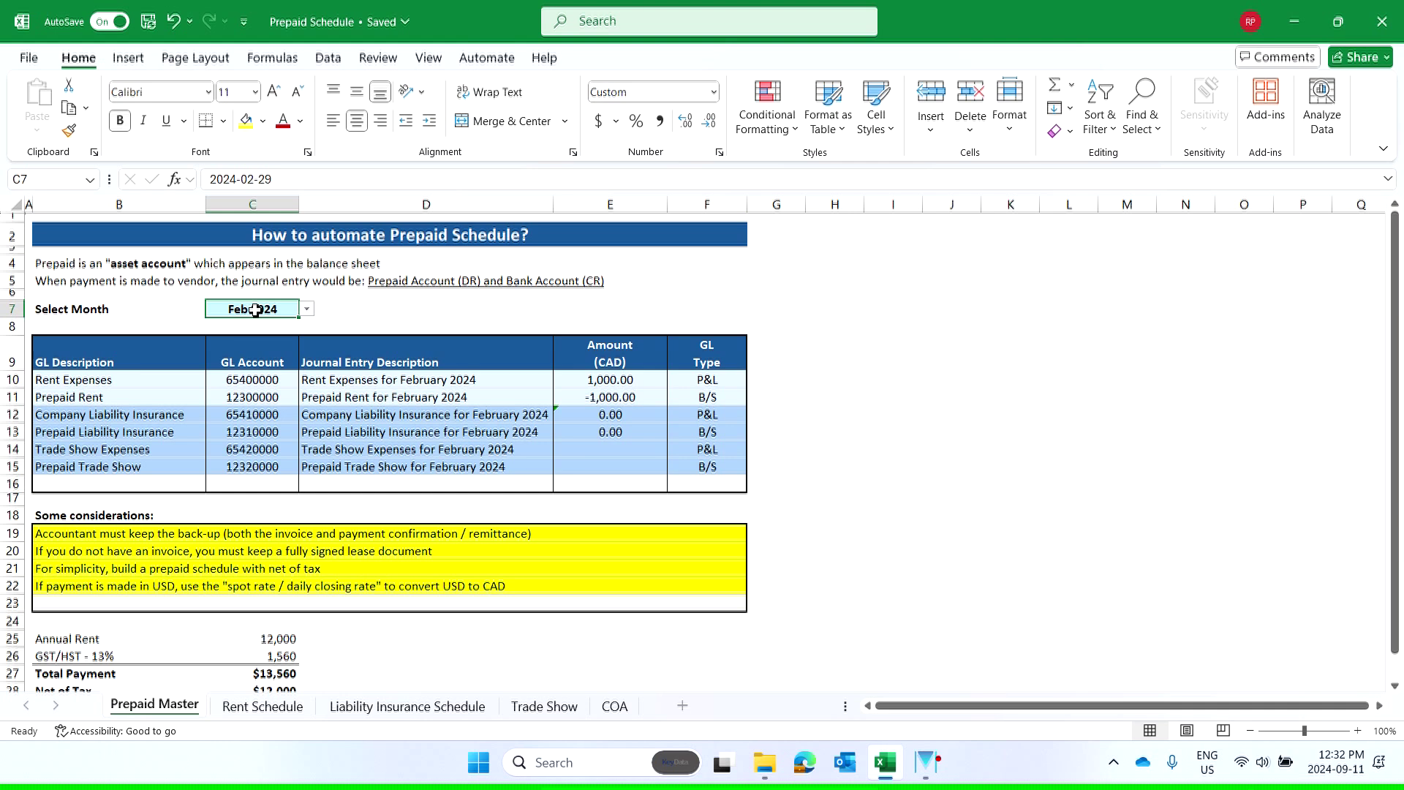
{"action": "left_click", "coordinate": [606, 384]}
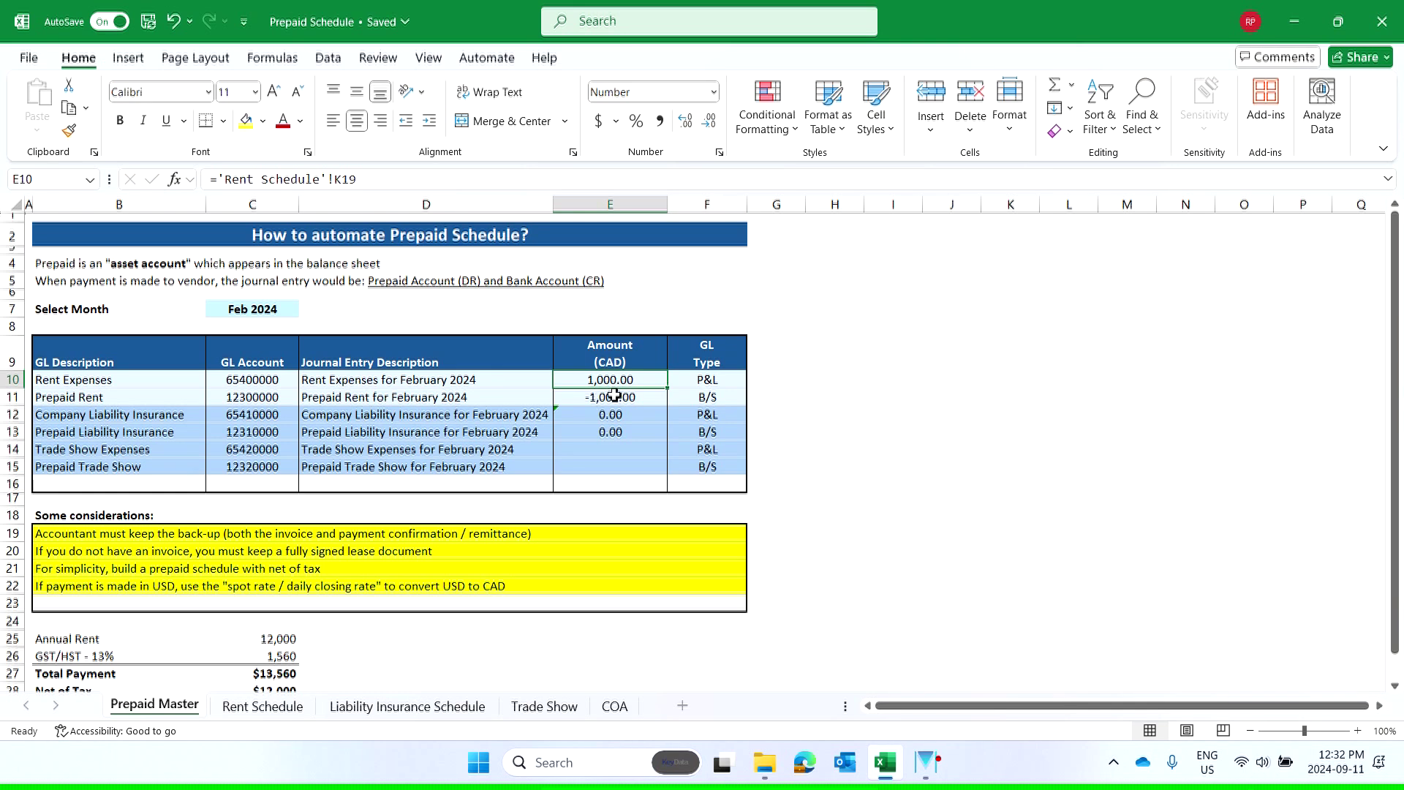
{"action": "left_click_drag", "start_coordinate": [622, 380], "coordinate": [621, 465]}
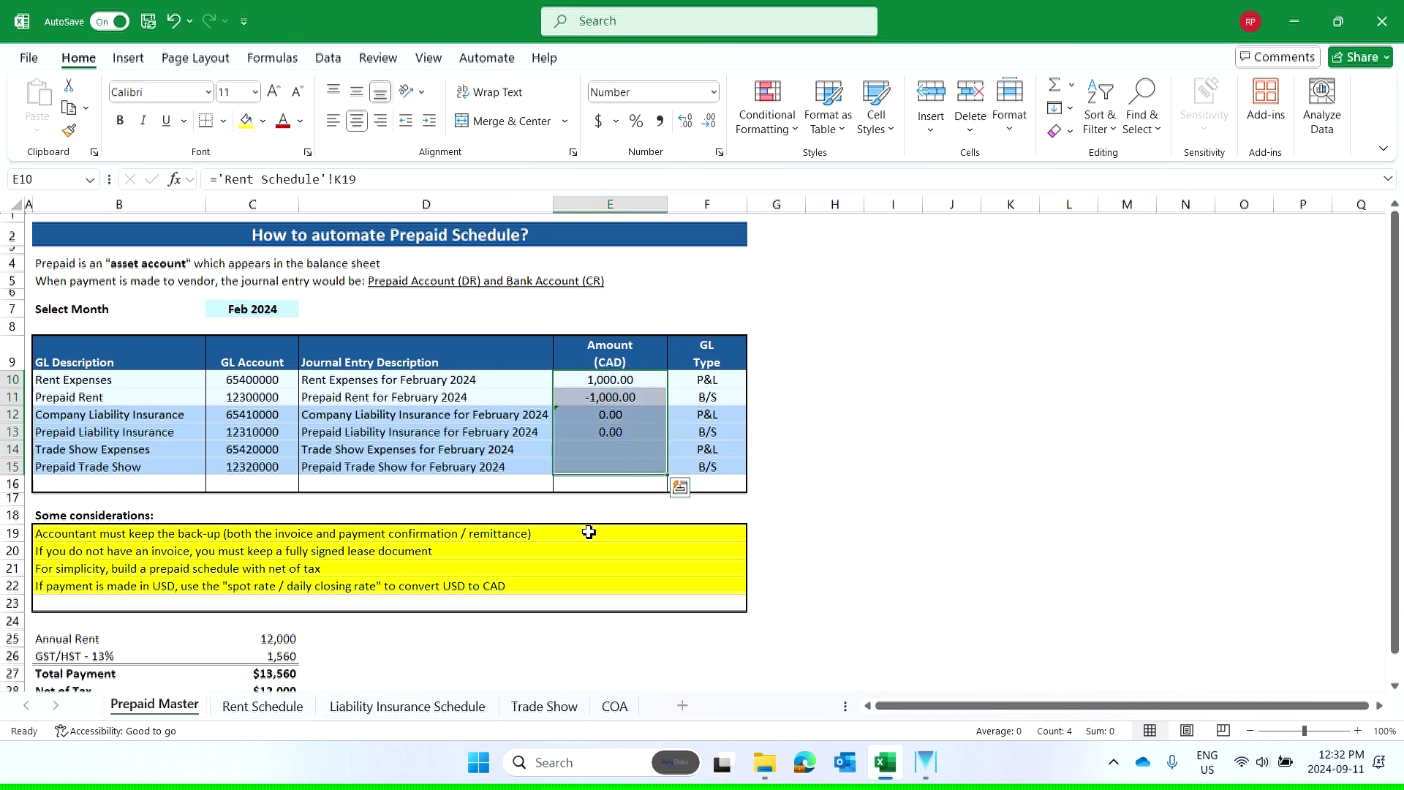
{"action": "left_click", "coordinate": [296, 708]}
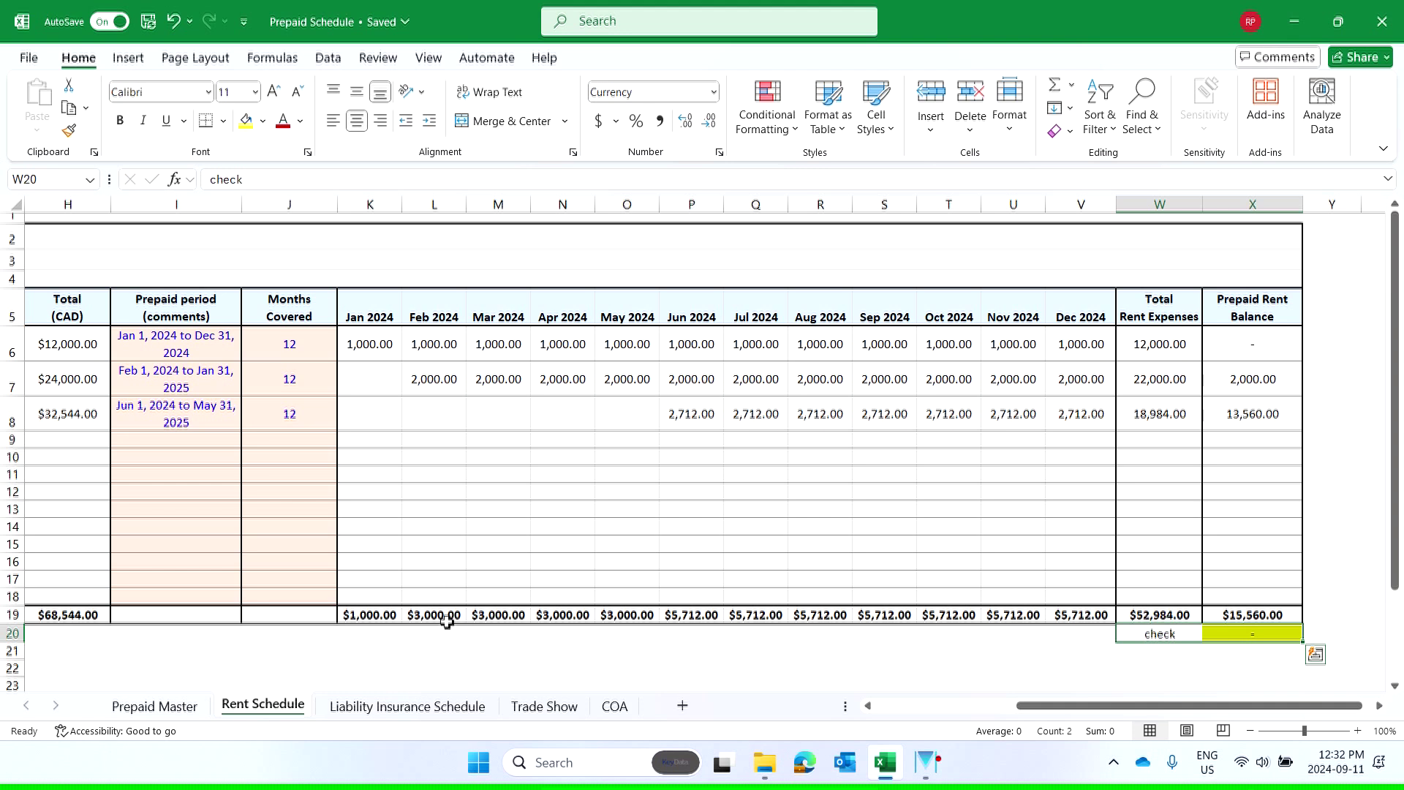
{"action": "left_click", "coordinate": [447, 618]}
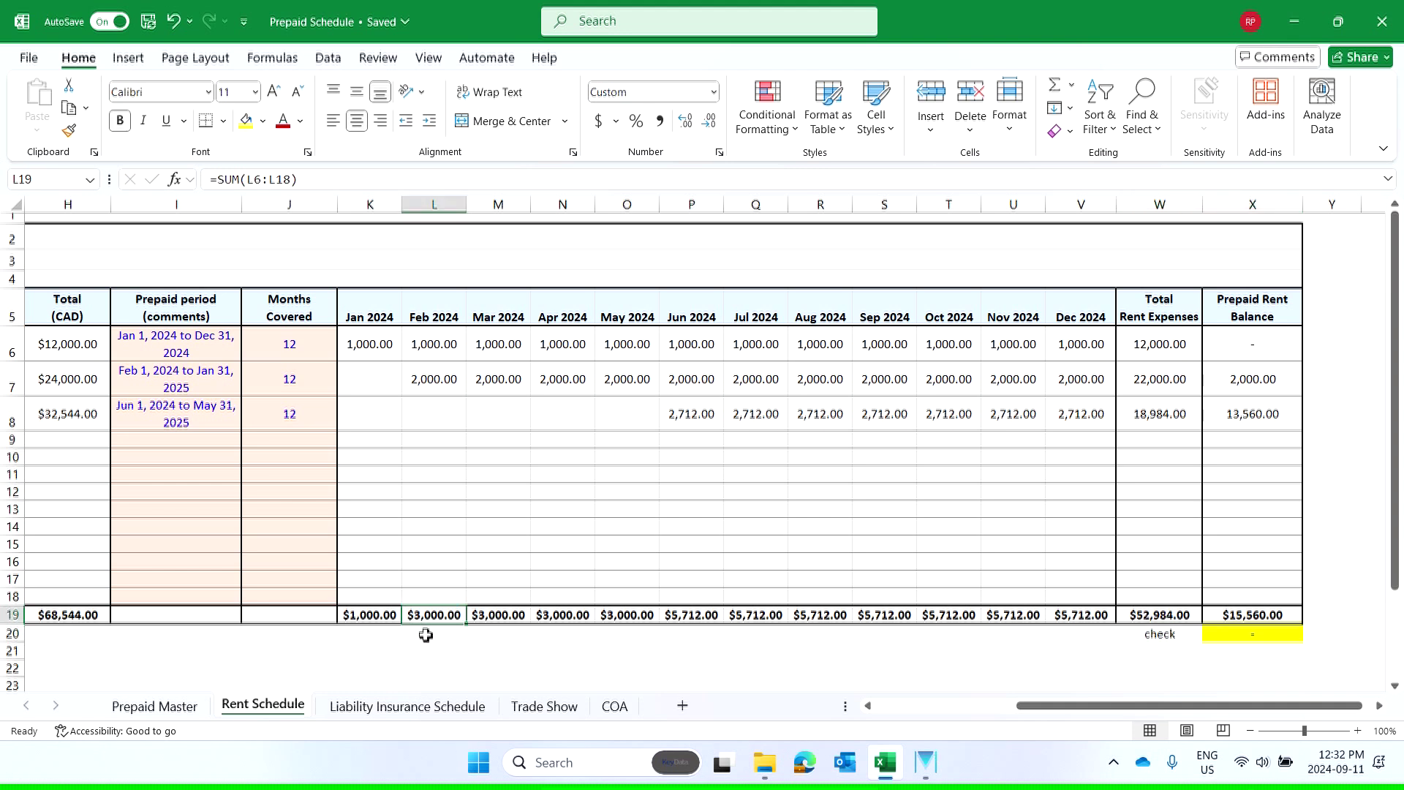
{"action": "left_click", "coordinate": [389, 706]}
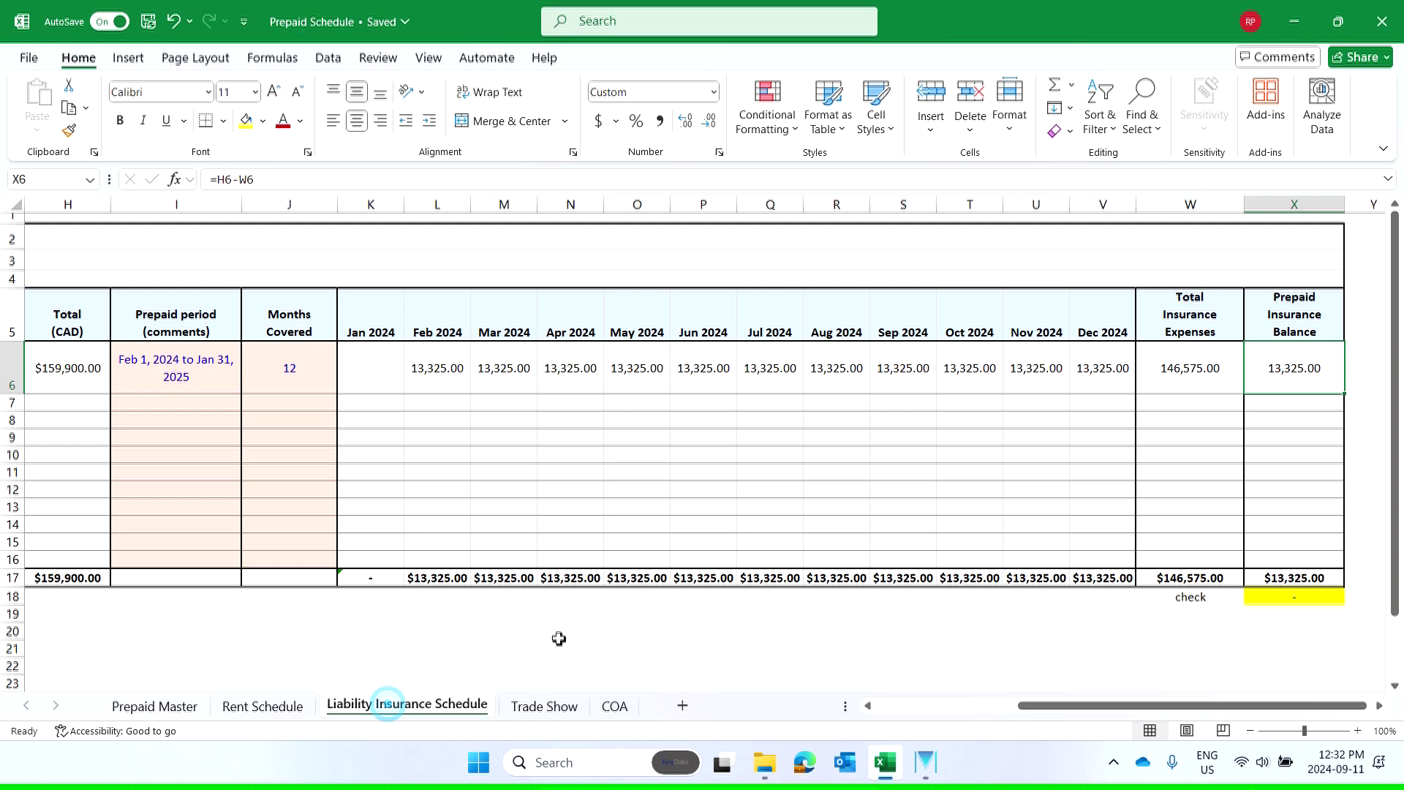
{"action": "left_click", "coordinate": [450, 579]}
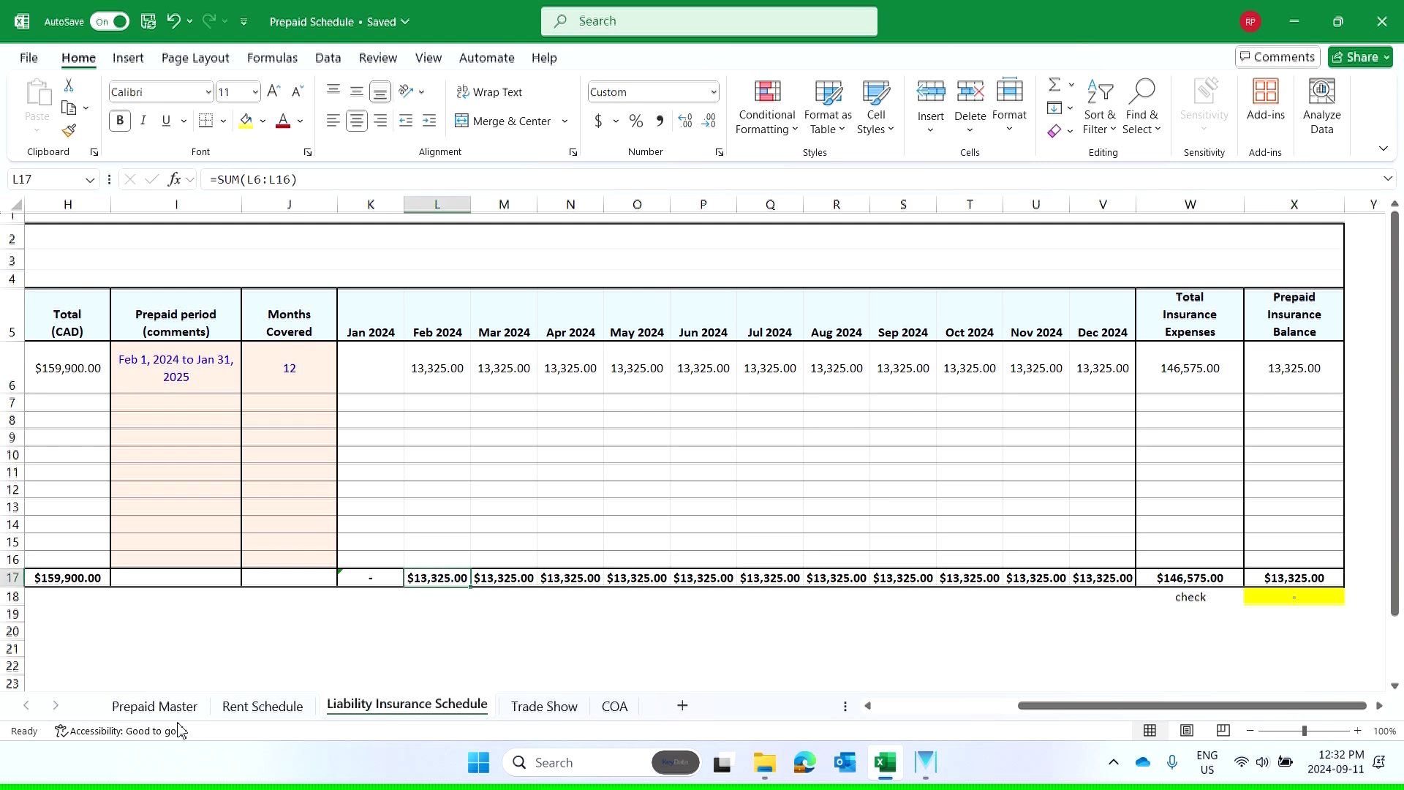
{"action": "left_click", "coordinate": [543, 706]}
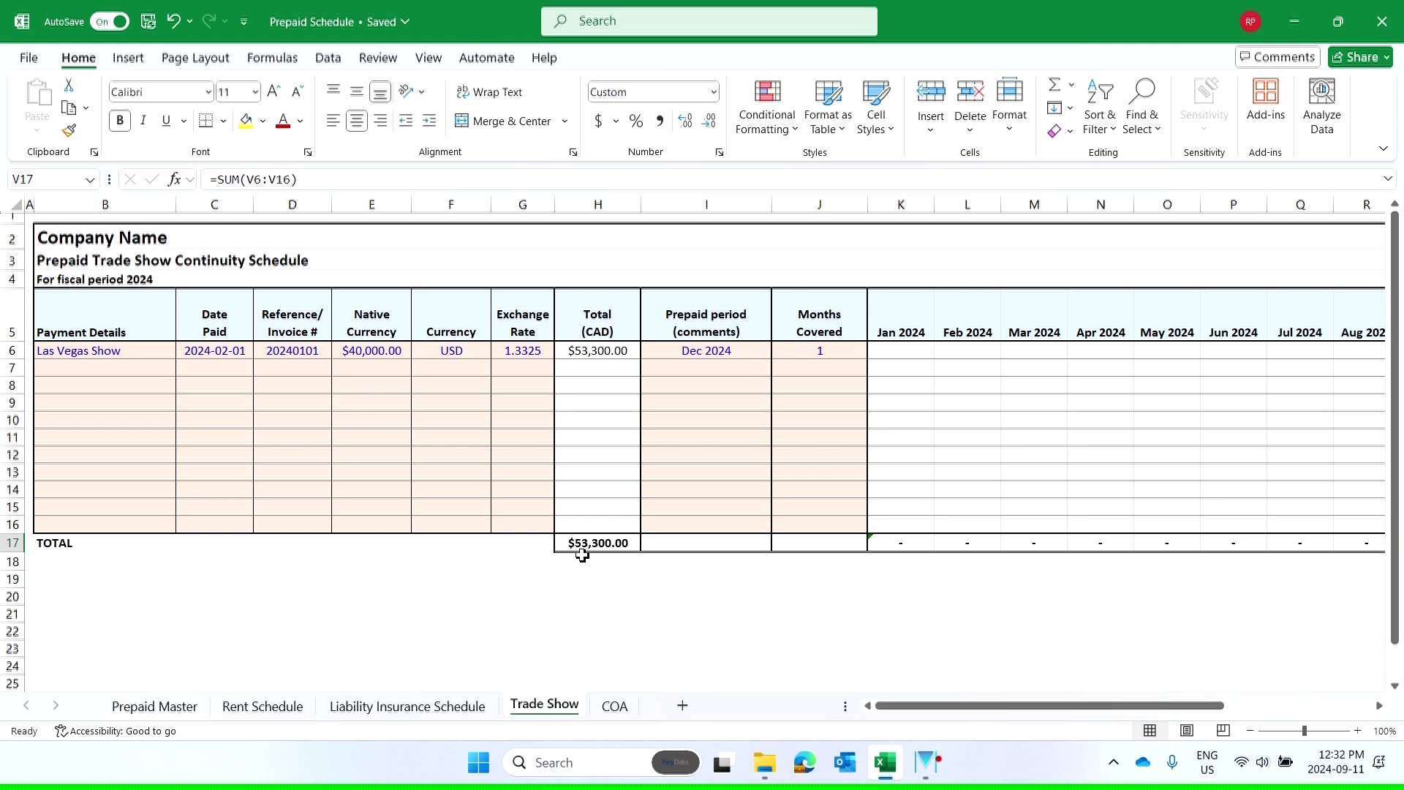
{"action": "left_click_drag", "start_coordinate": [1021, 706], "coordinate": [1168, 706]}
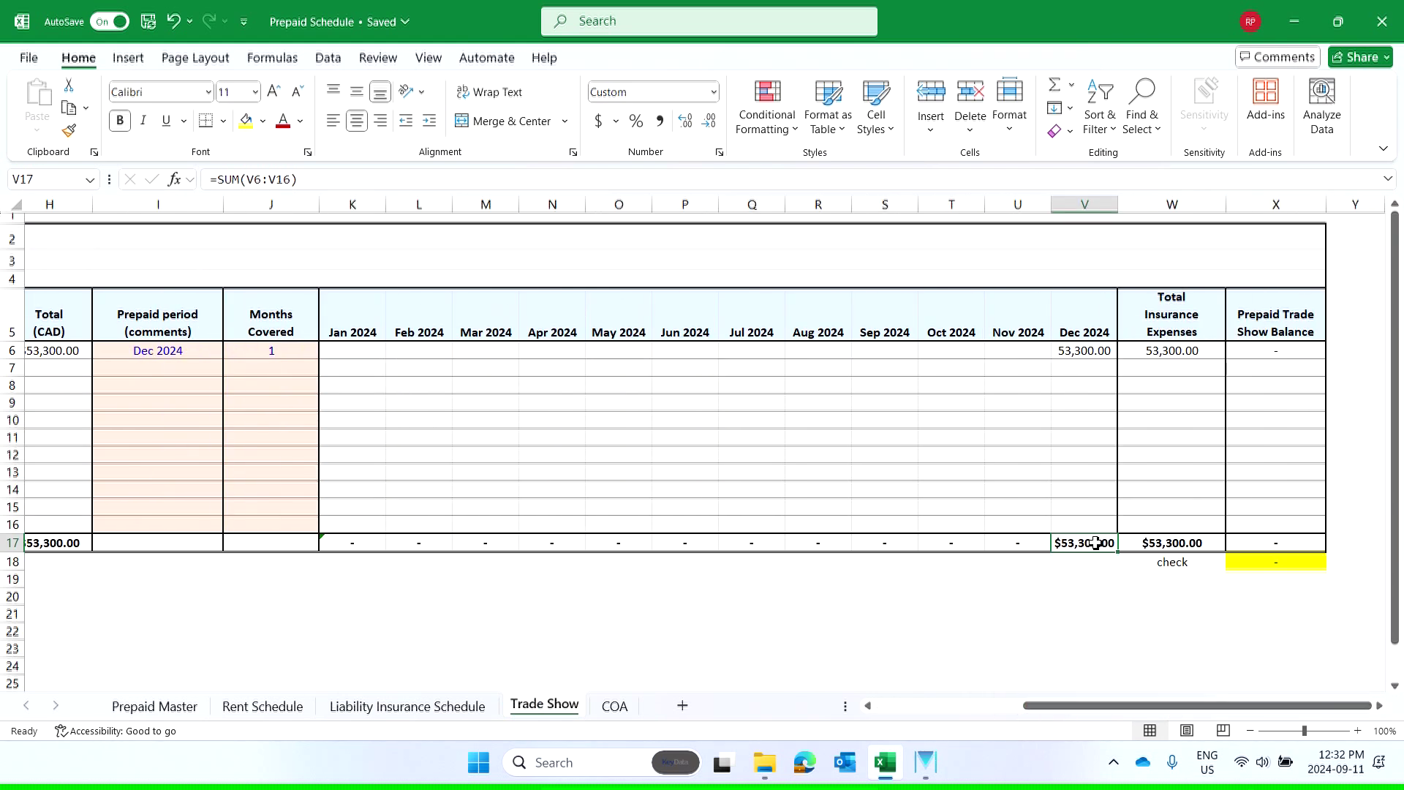
{"action": "left_click", "coordinate": [149, 704]}
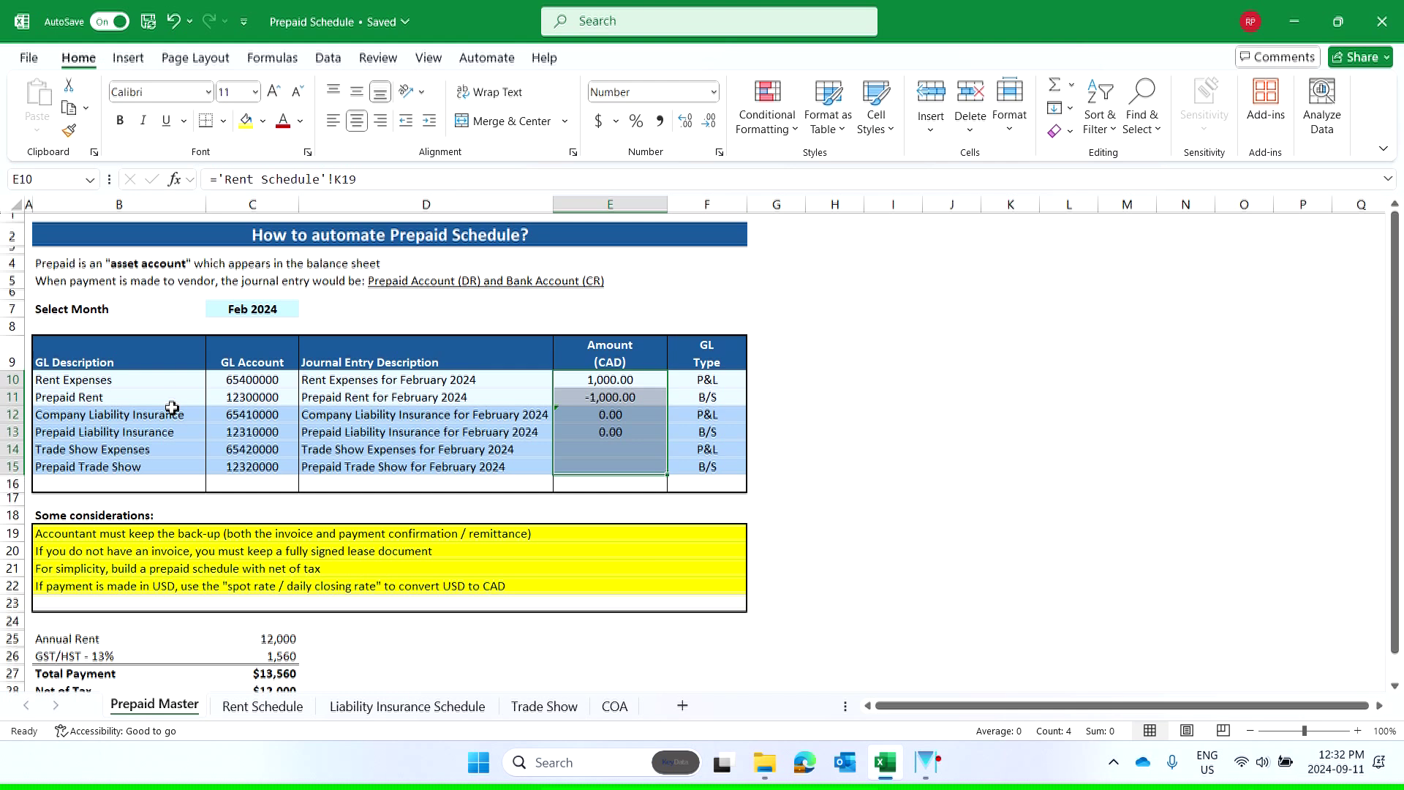
- Rewrite E10 as SUMIFS of Rent Schedule K19:V19 where month headers K5:V5 match C7
{"action": "left_click", "coordinate": [629, 381]}
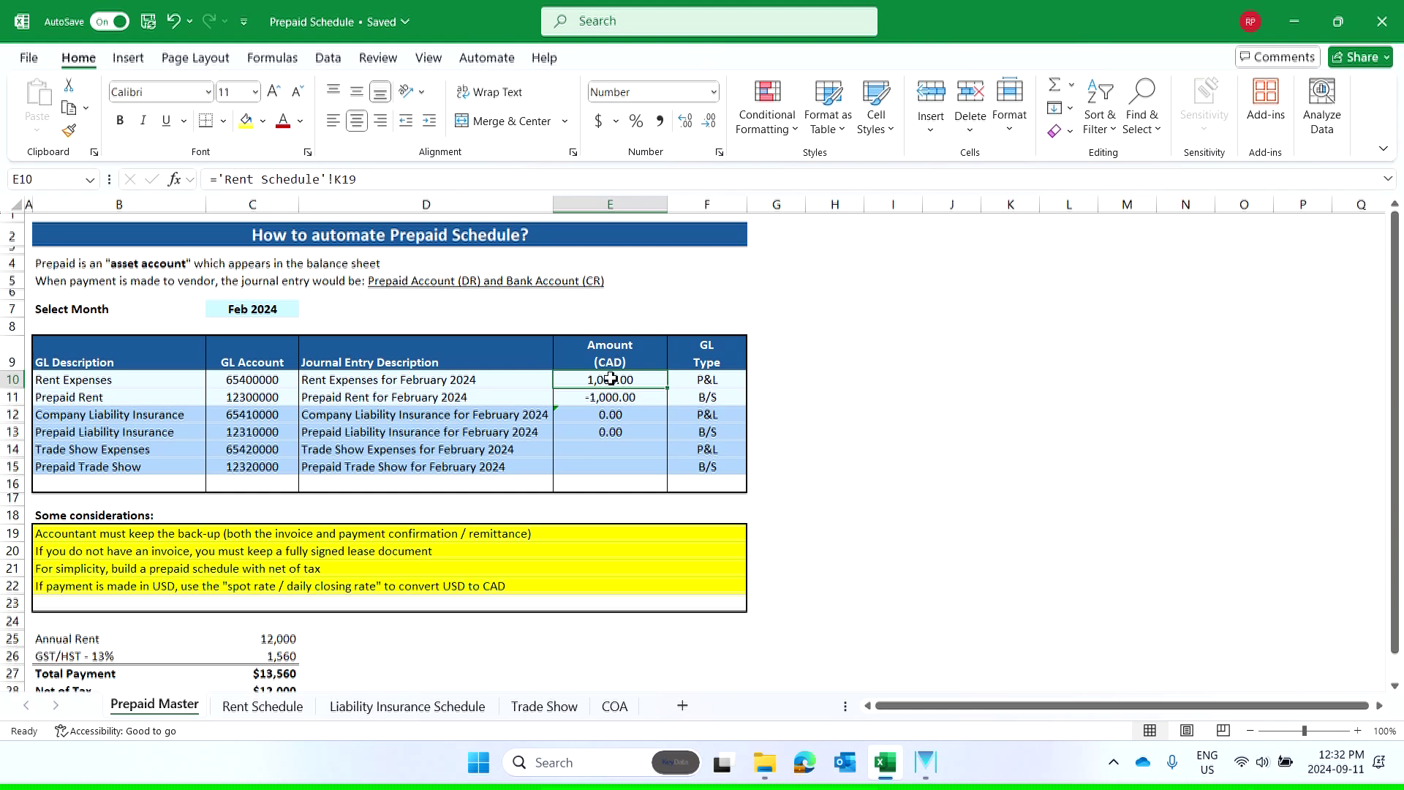
{"action": "type", "text": "="}
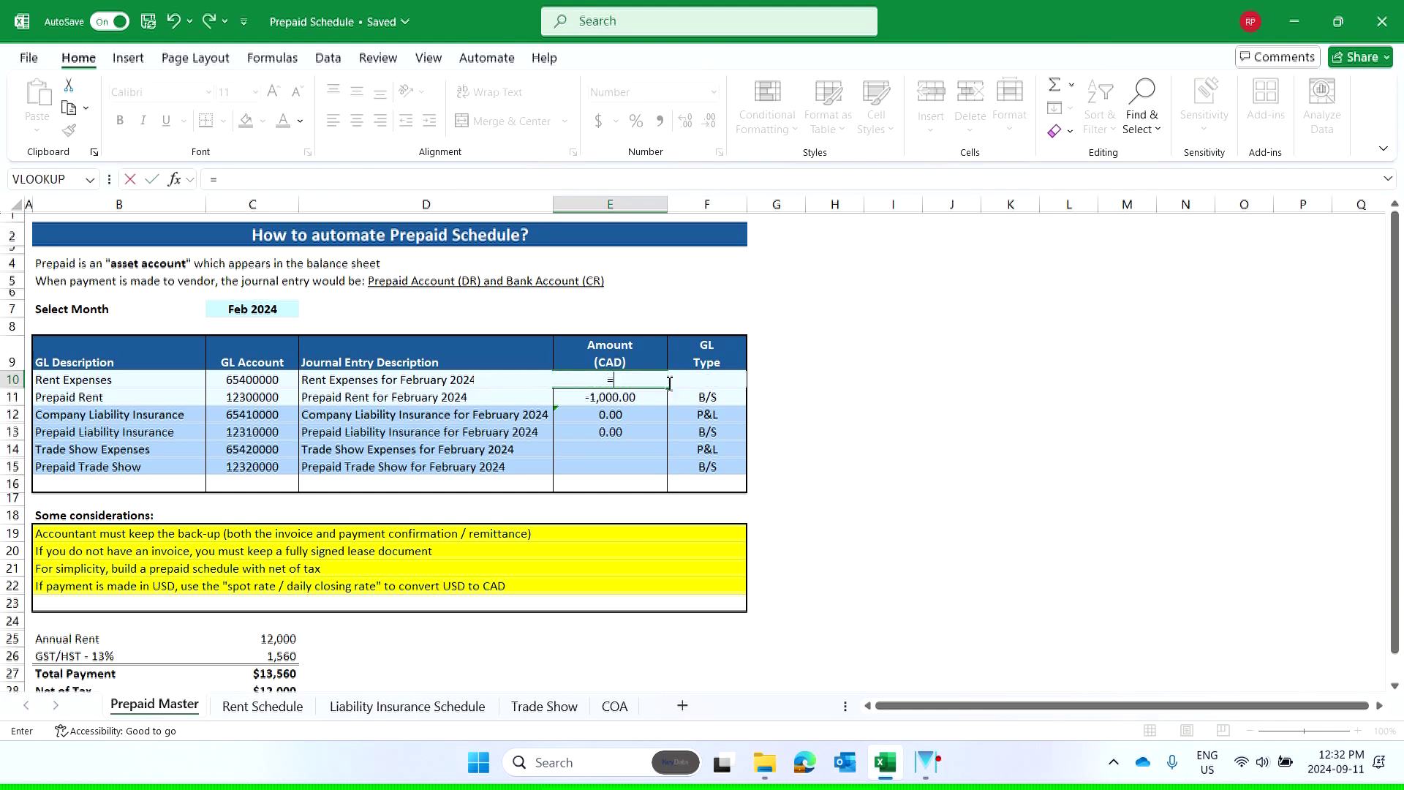
{"action": "type", "text": "sumifs"}
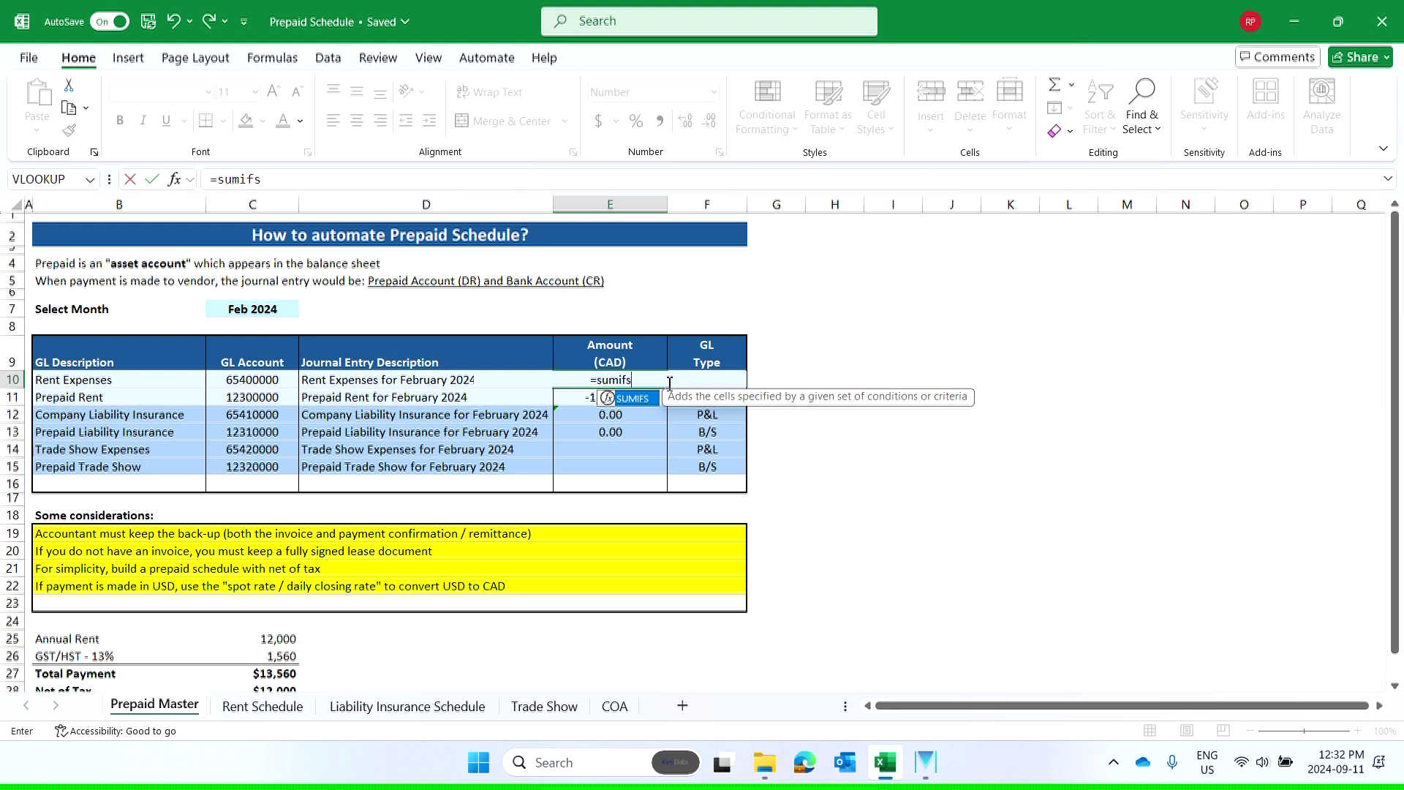
{"action": "type", "text": "("}
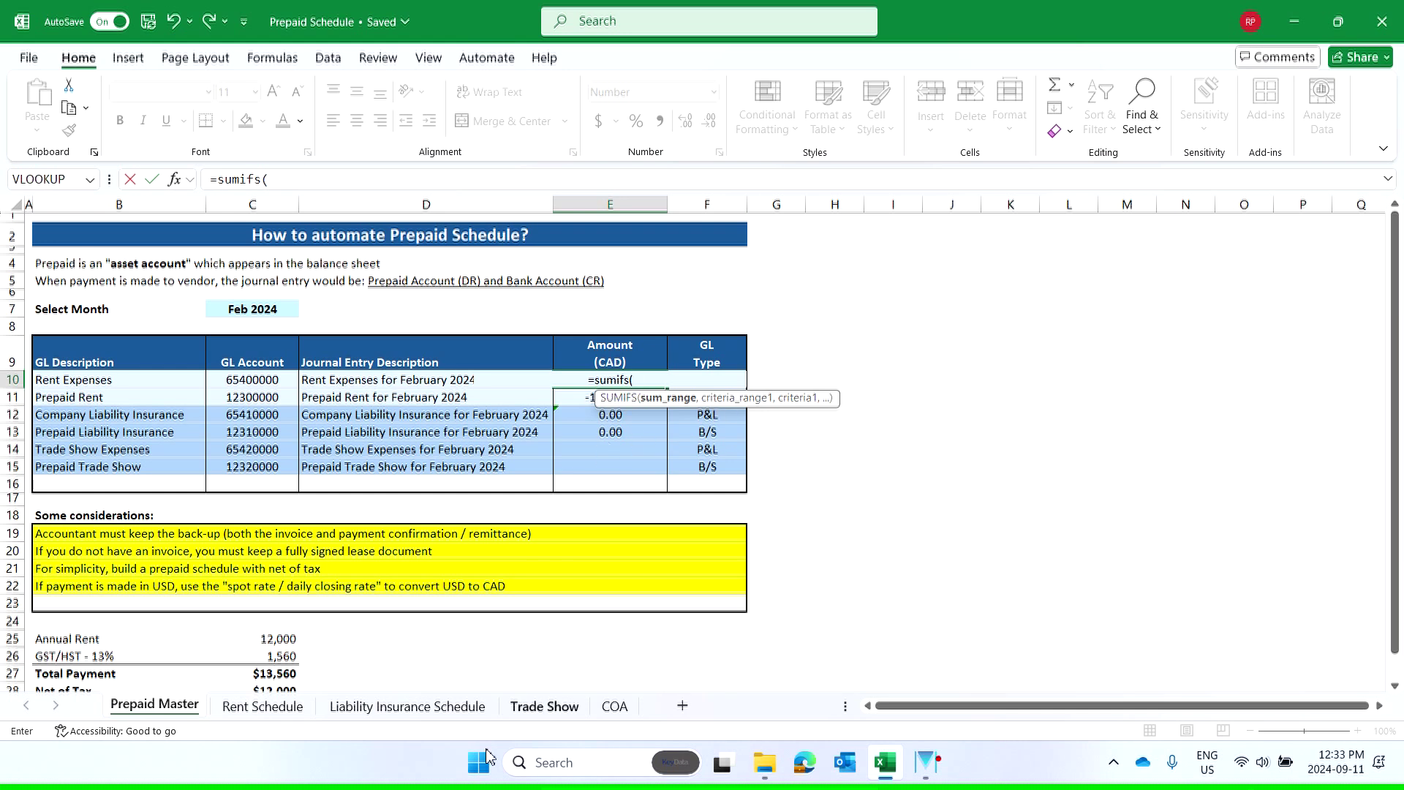
{"action": "left_click", "coordinate": [283, 706]}
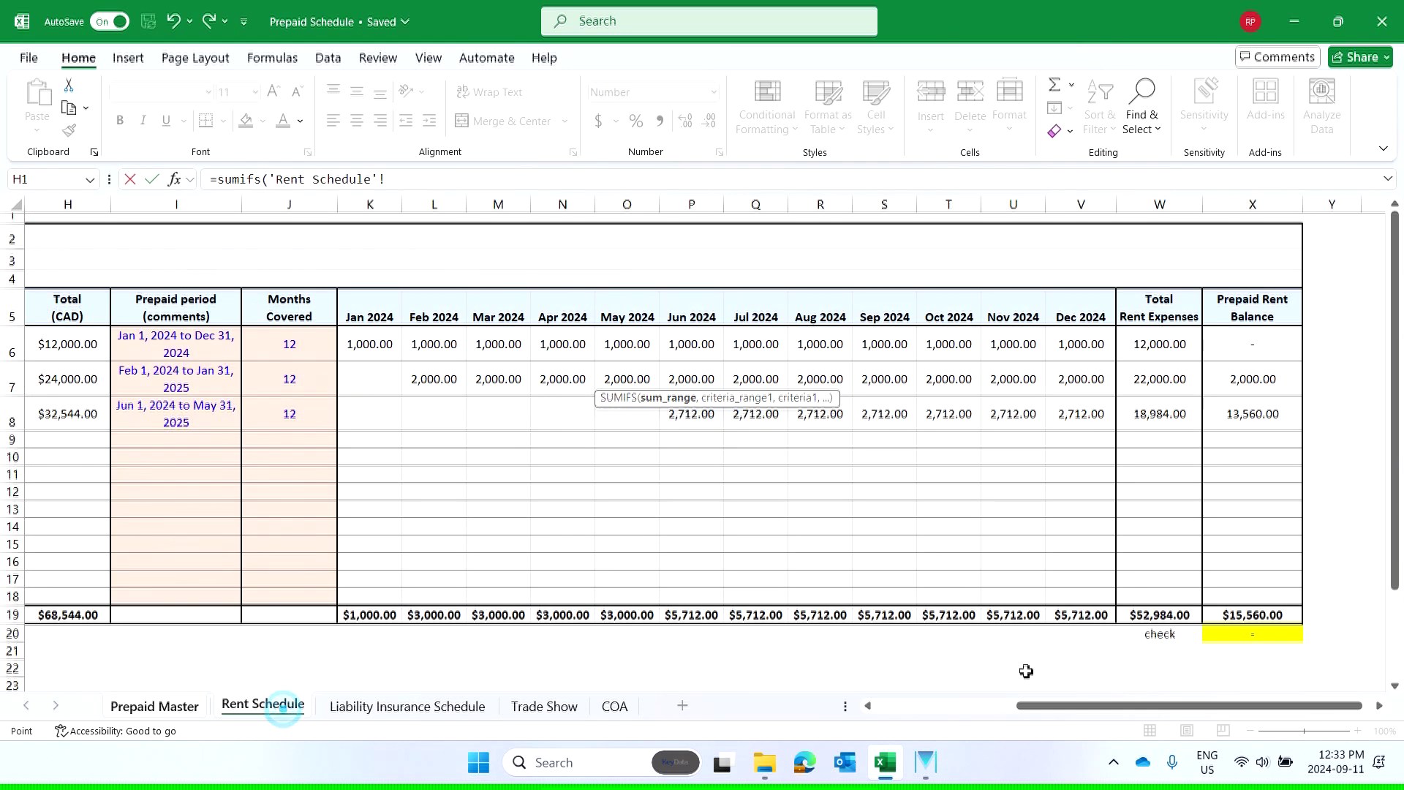
{"action": "left_click", "coordinate": [373, 617]}
{"action": "left_click", "coordinate": [1081, 615], "text": "shift"}
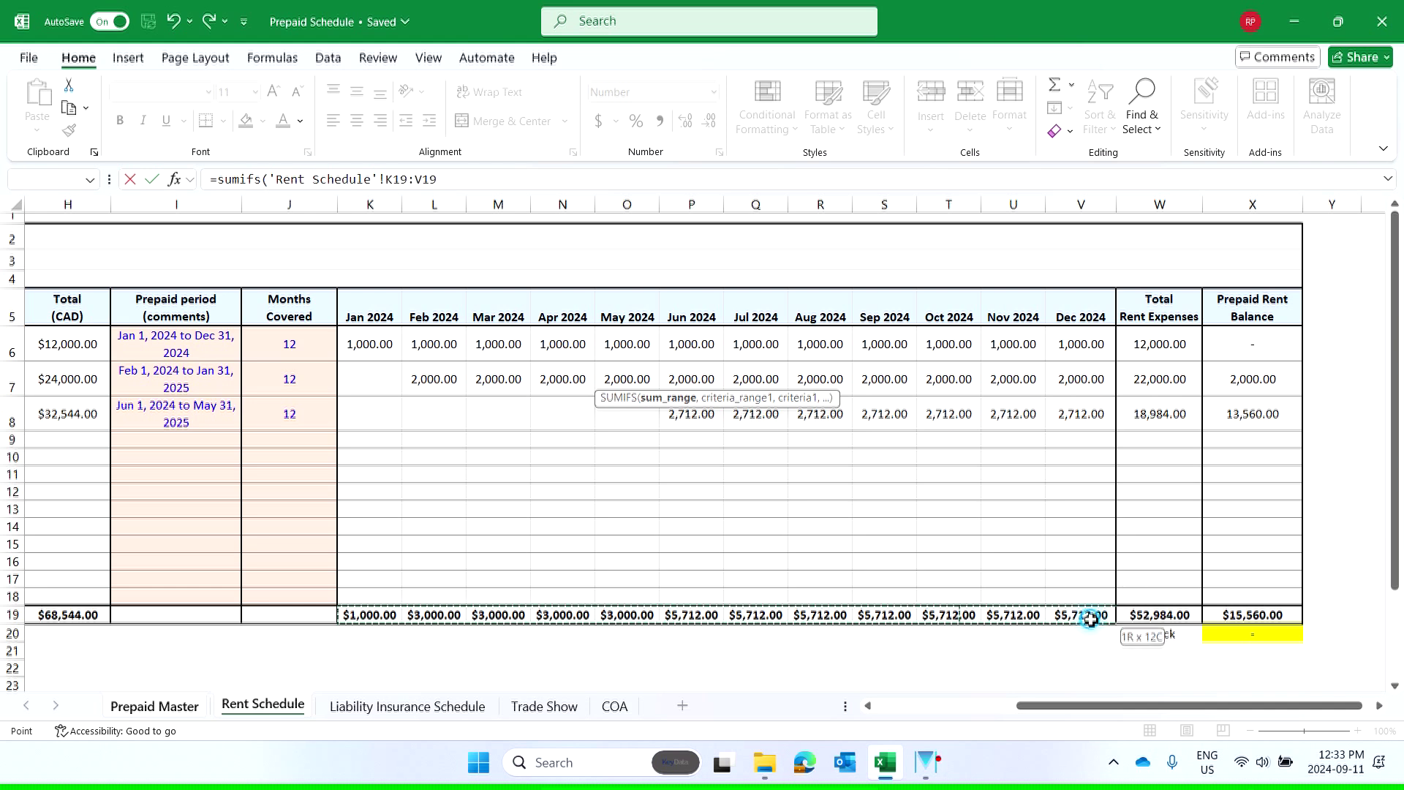
{"action": "type", "text": ","}
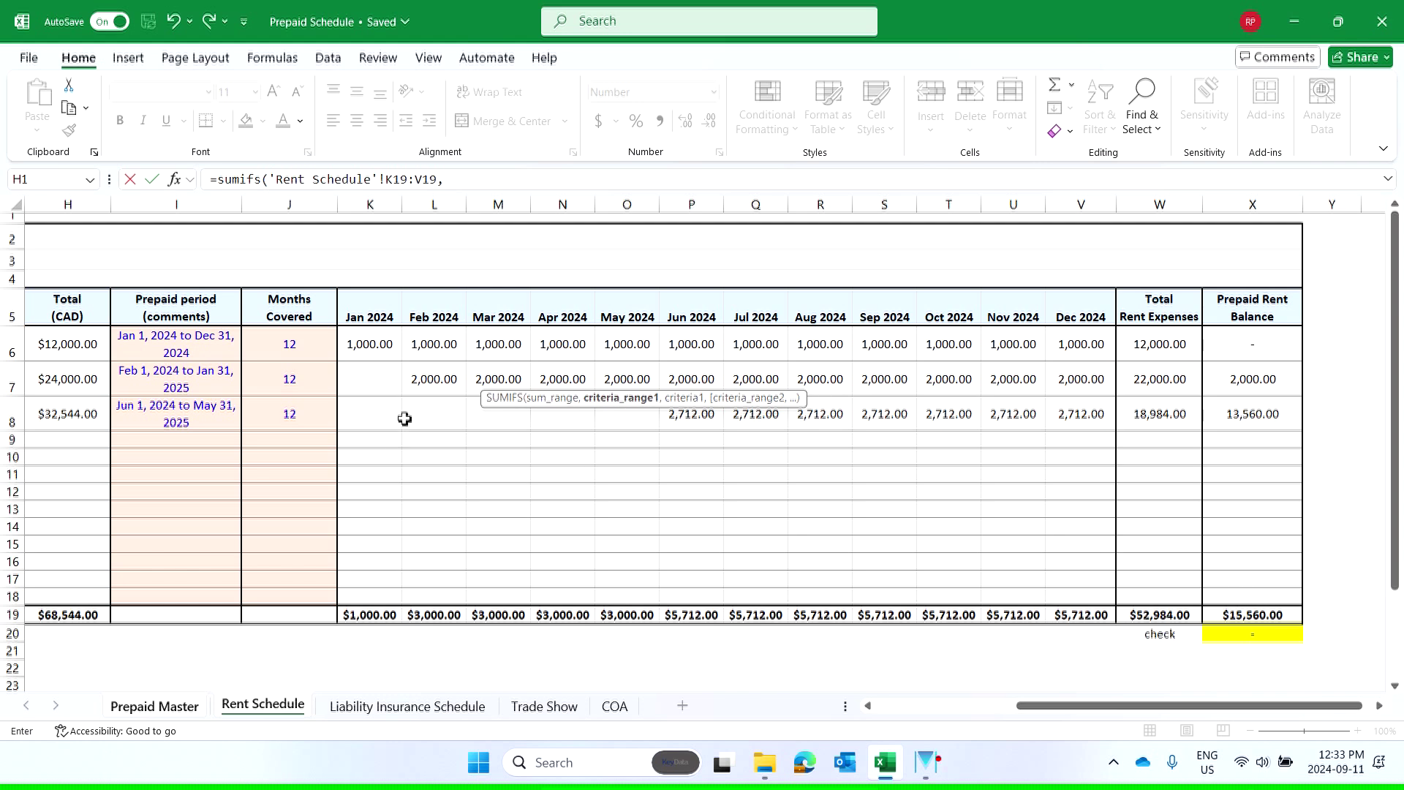
{"action": "left_click_drag", "start_coordinate": [362, 316], "coordinate": [1090, 313]}
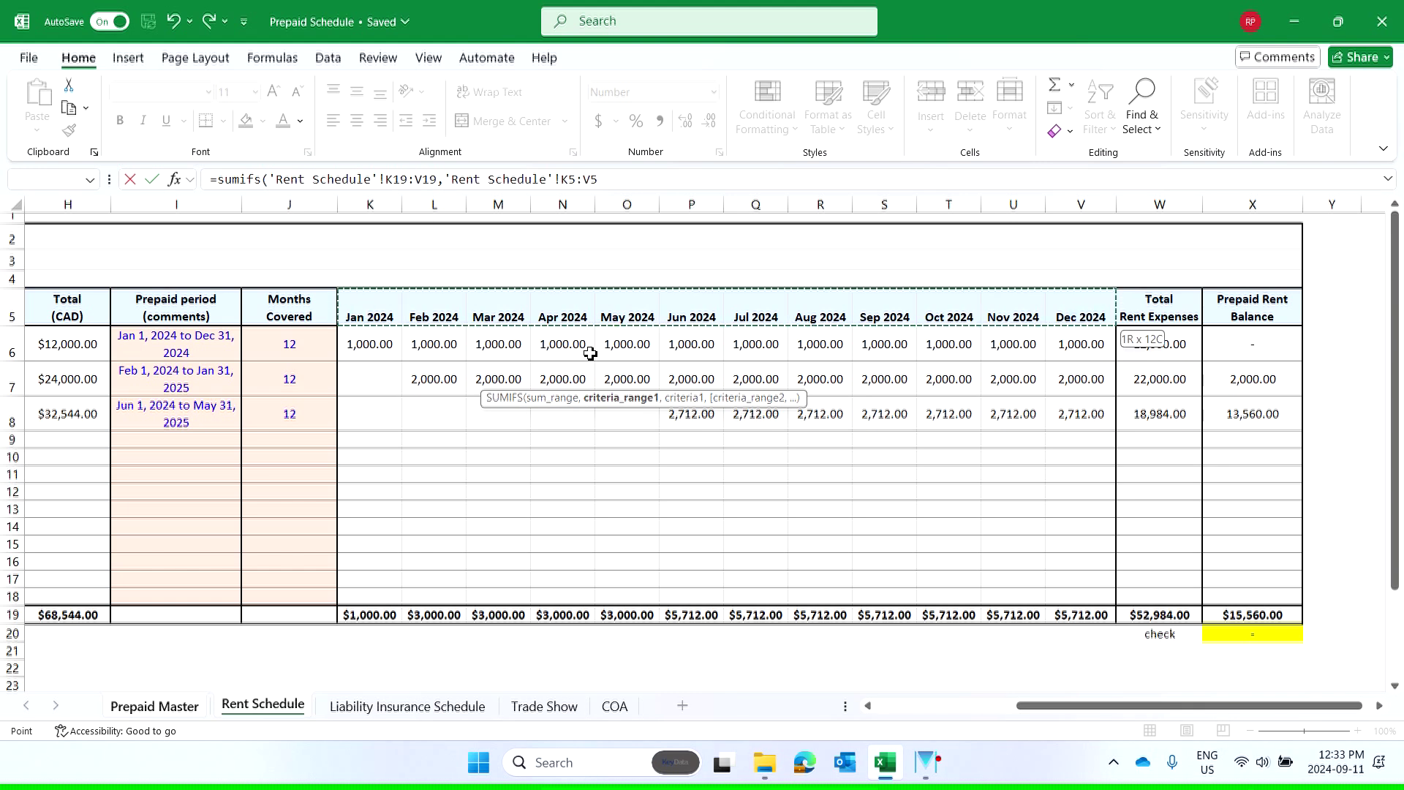
{"action": "type", "text": ","}
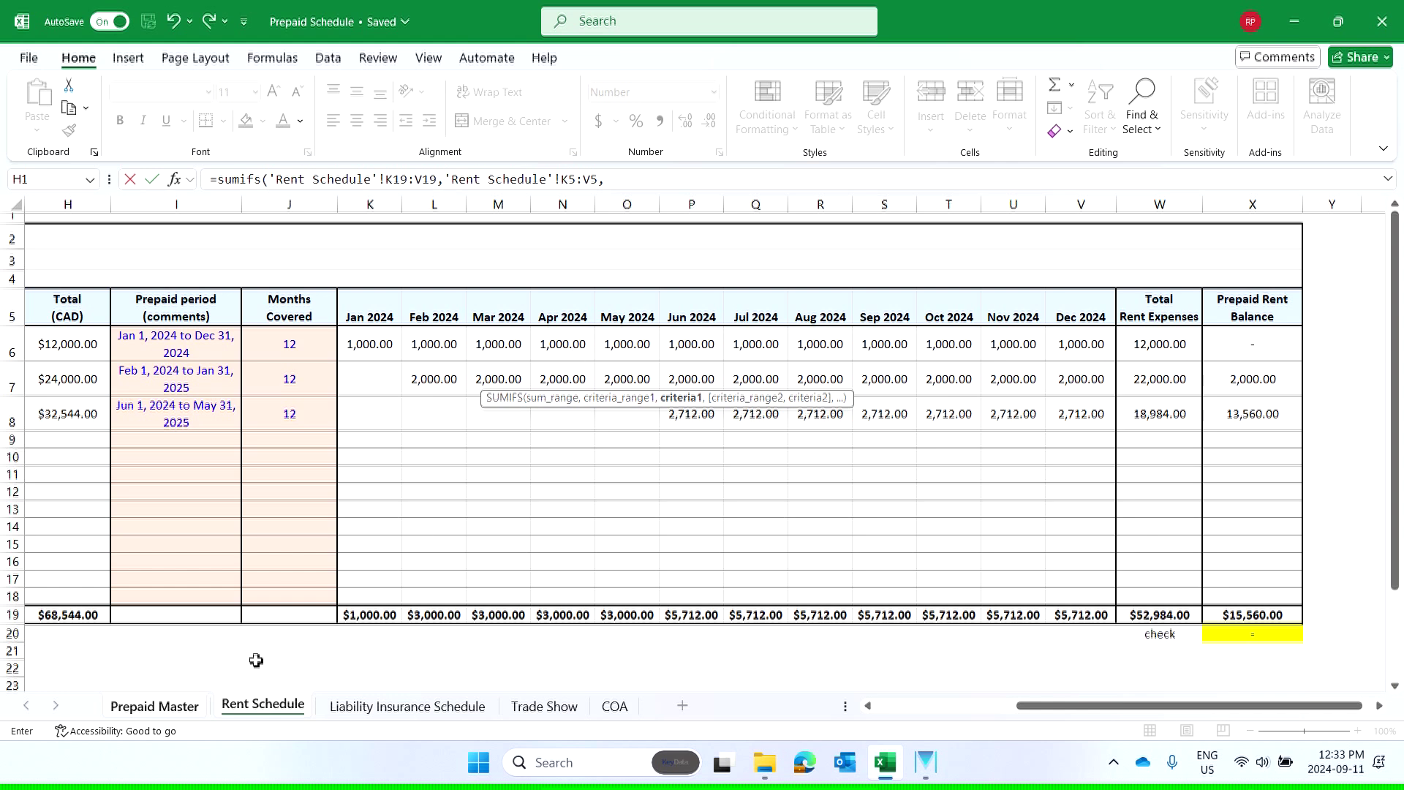
{"action": "left_click", "coordinate": [157, 705]}
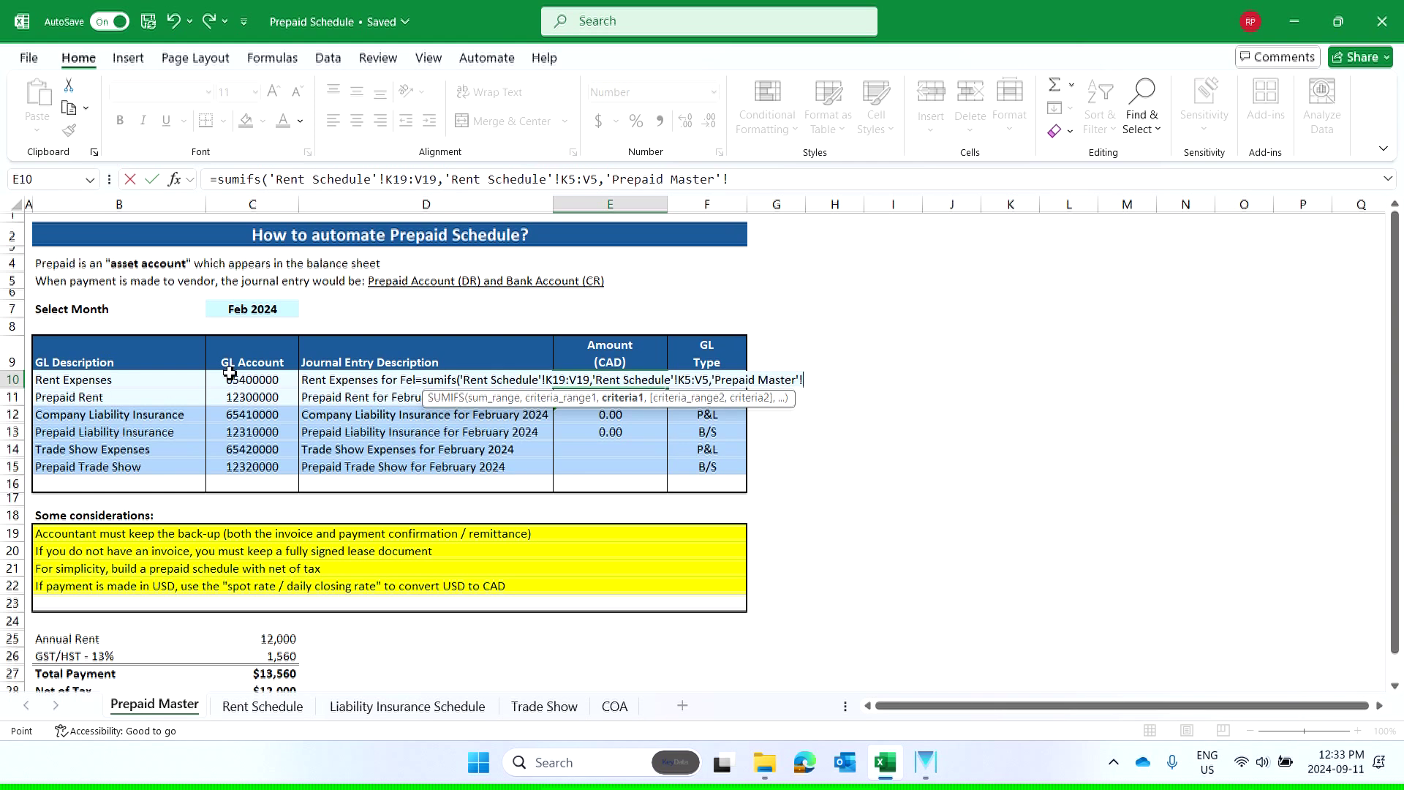
{"action": "left_click", "coordinate": [240, 309]}
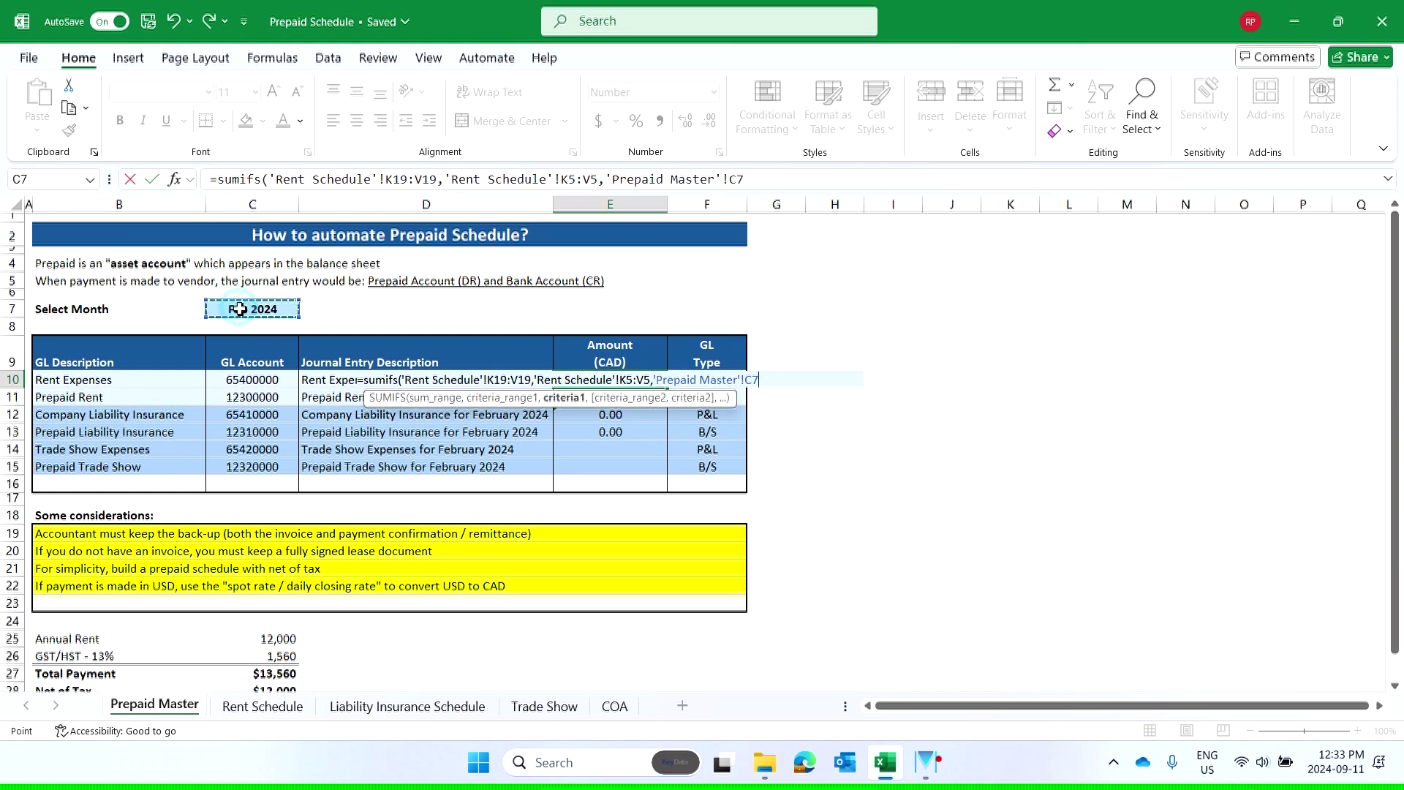
- Lock the criterion as $C$7 and commit, giving 3,000.00 for February 2024
{"action": "left_click", "coordinate": [739, 176]}
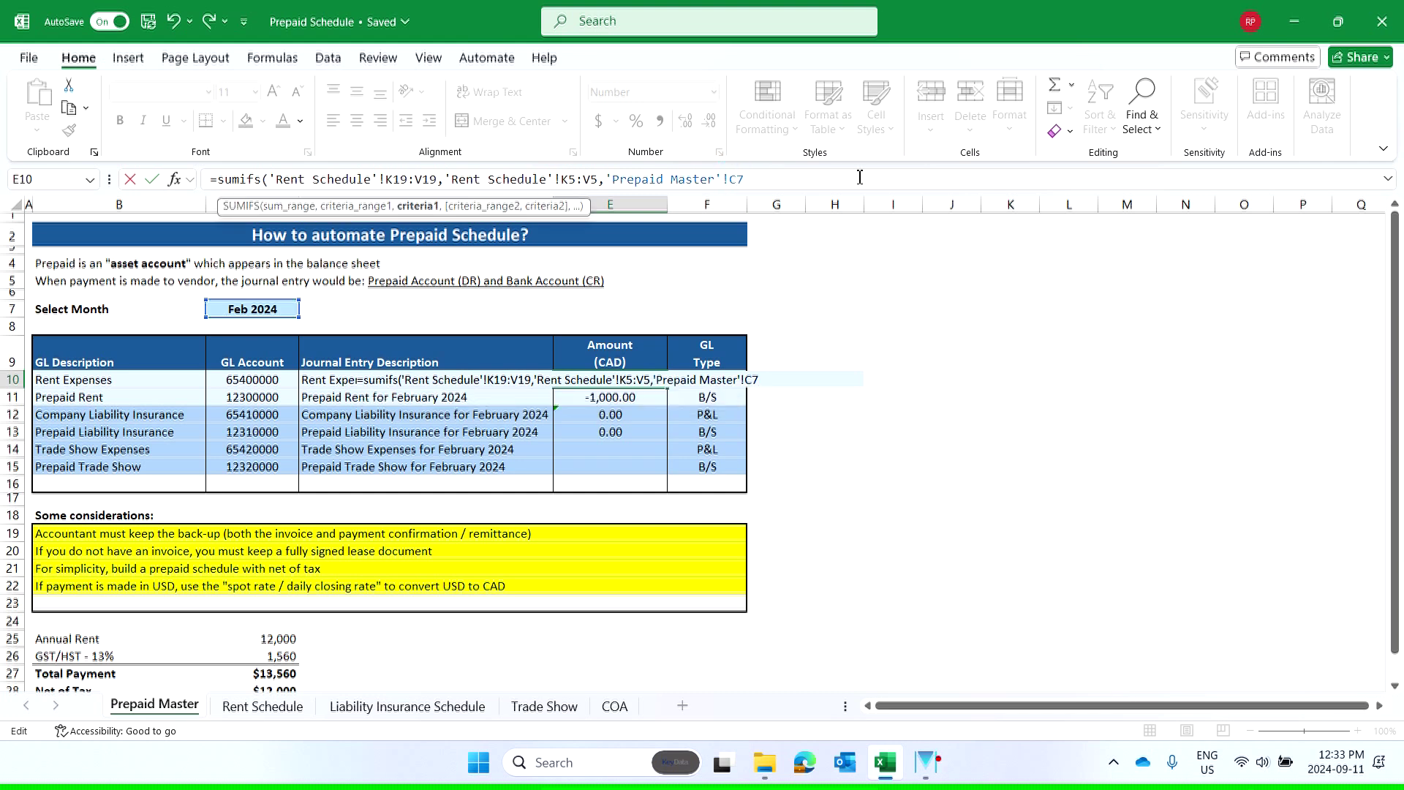
{"action": "key", "text": "F4"}
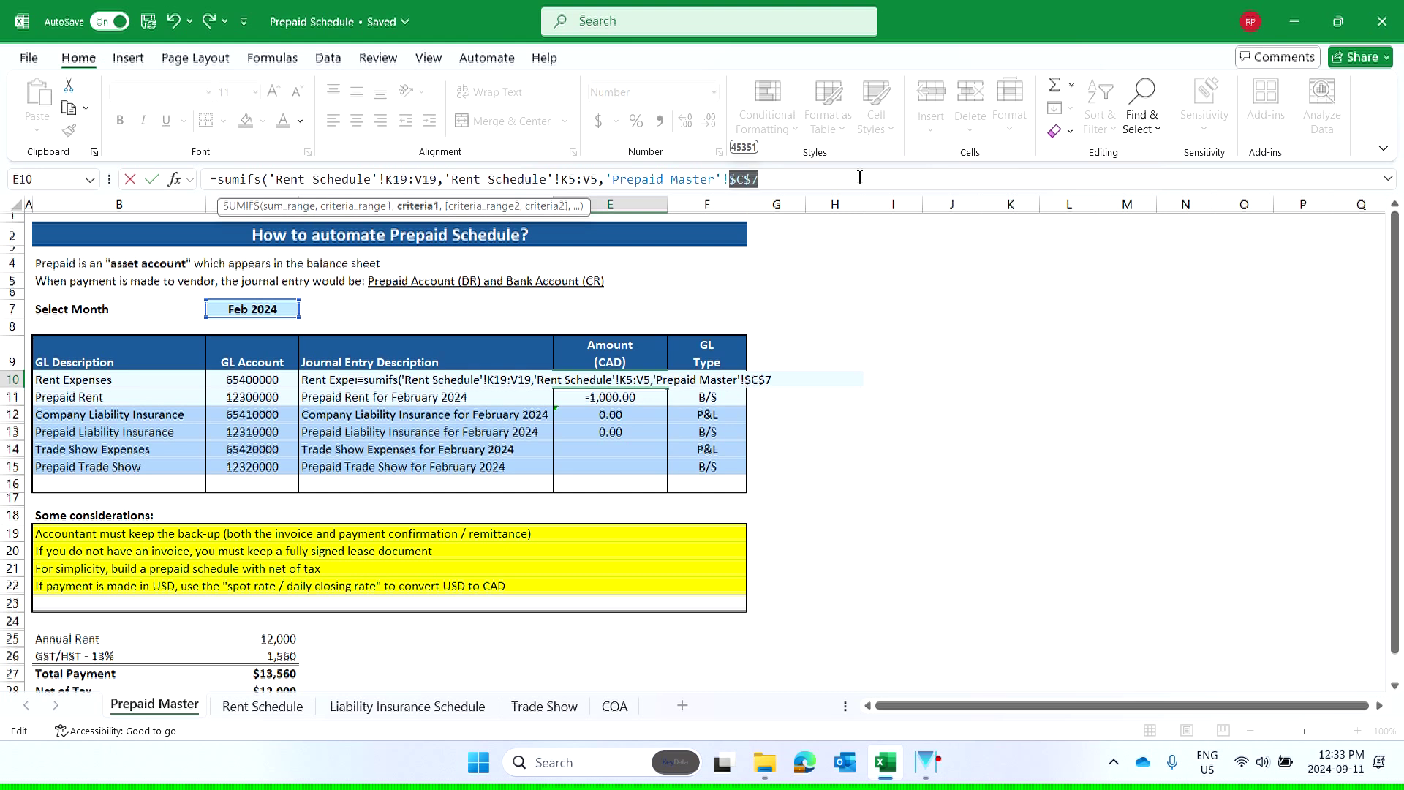
{"action": "left_click", "coordinate": [782, 173]}
{"action": "key", "text": "Return"}
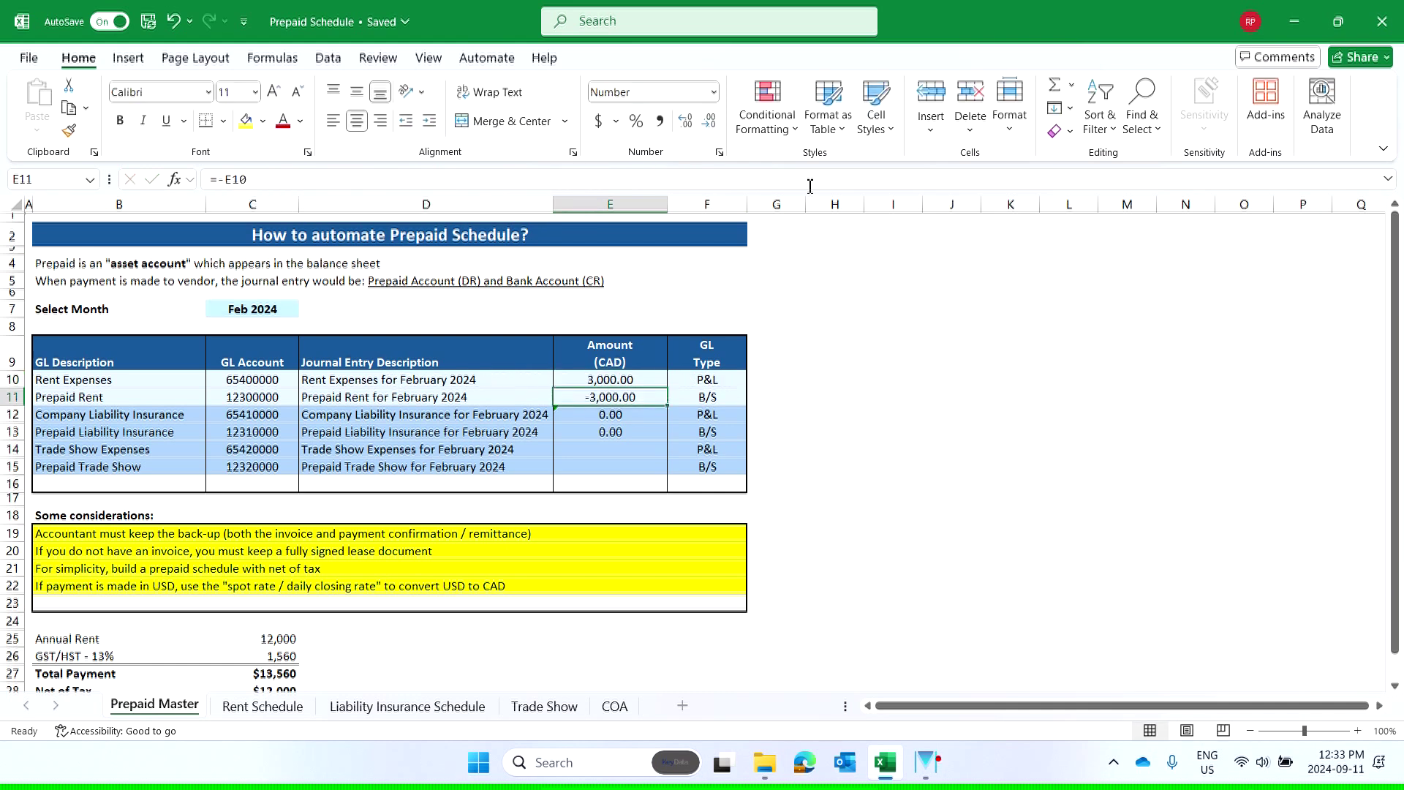
- Switch Select Month to Apr 2024, then Oct 2024, and check the E11 and D11 formulas
{"action": "left_click", "coordinate": [915, 431]}
{"action": "left_click", "coordinate": [250, 314]}
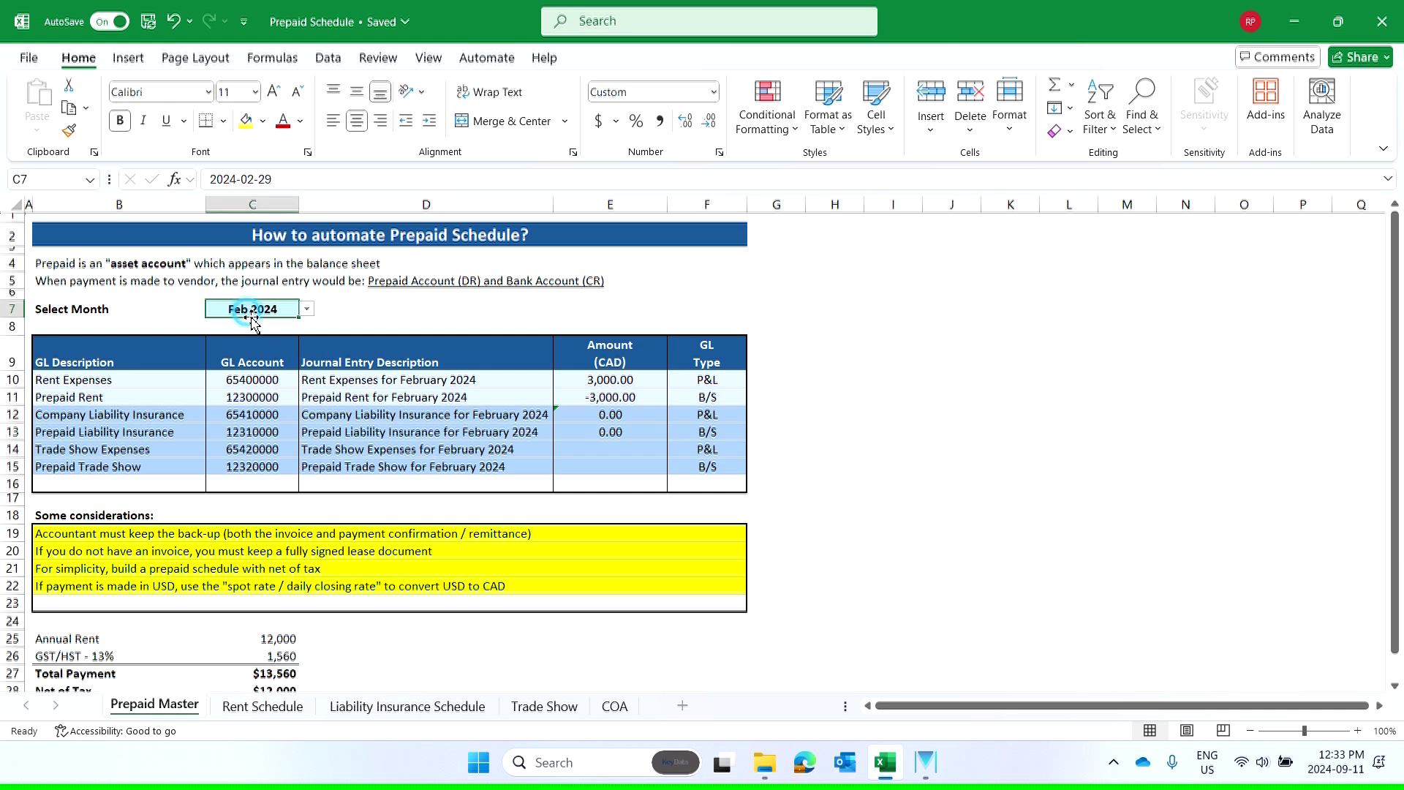
{"action": "left_click", "coordinate": [307, 309]}
{"action": "left_click", "coordinate": [232, 373]}
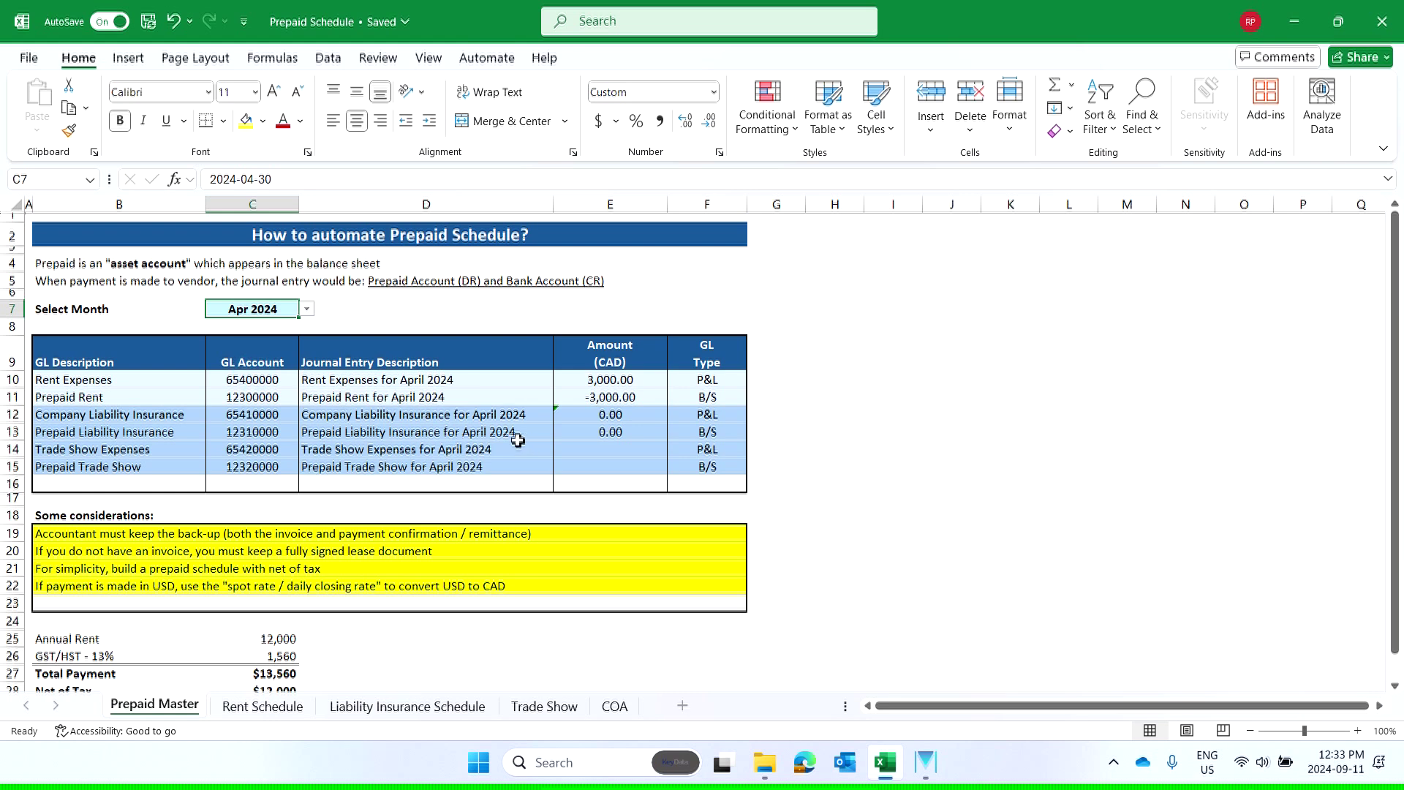
{"action": "left_click", "coordinate": [306, 309]}
{"action": "left_click", "coordinate": [255, 458]}
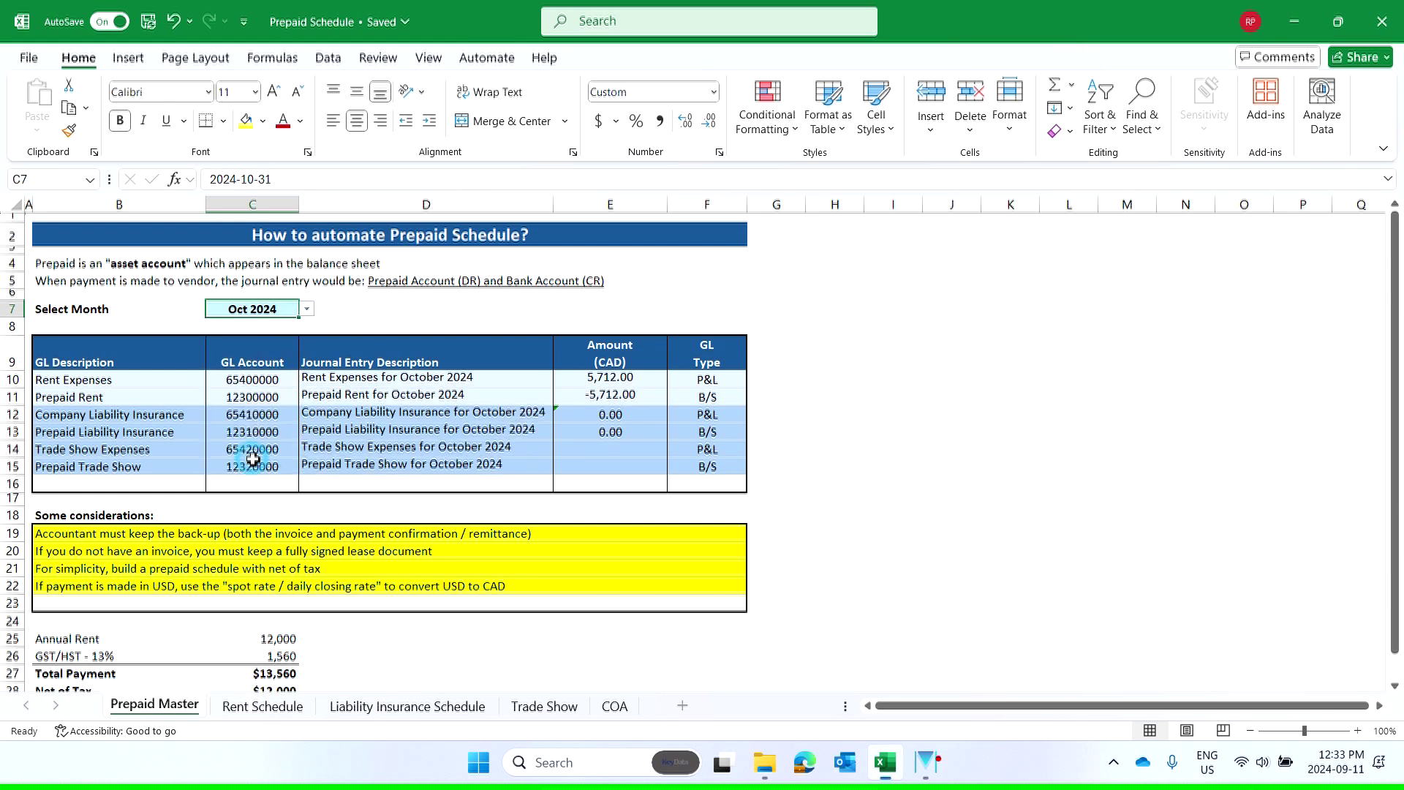
{"action": "left_click", "coordinate": [616, 399]}
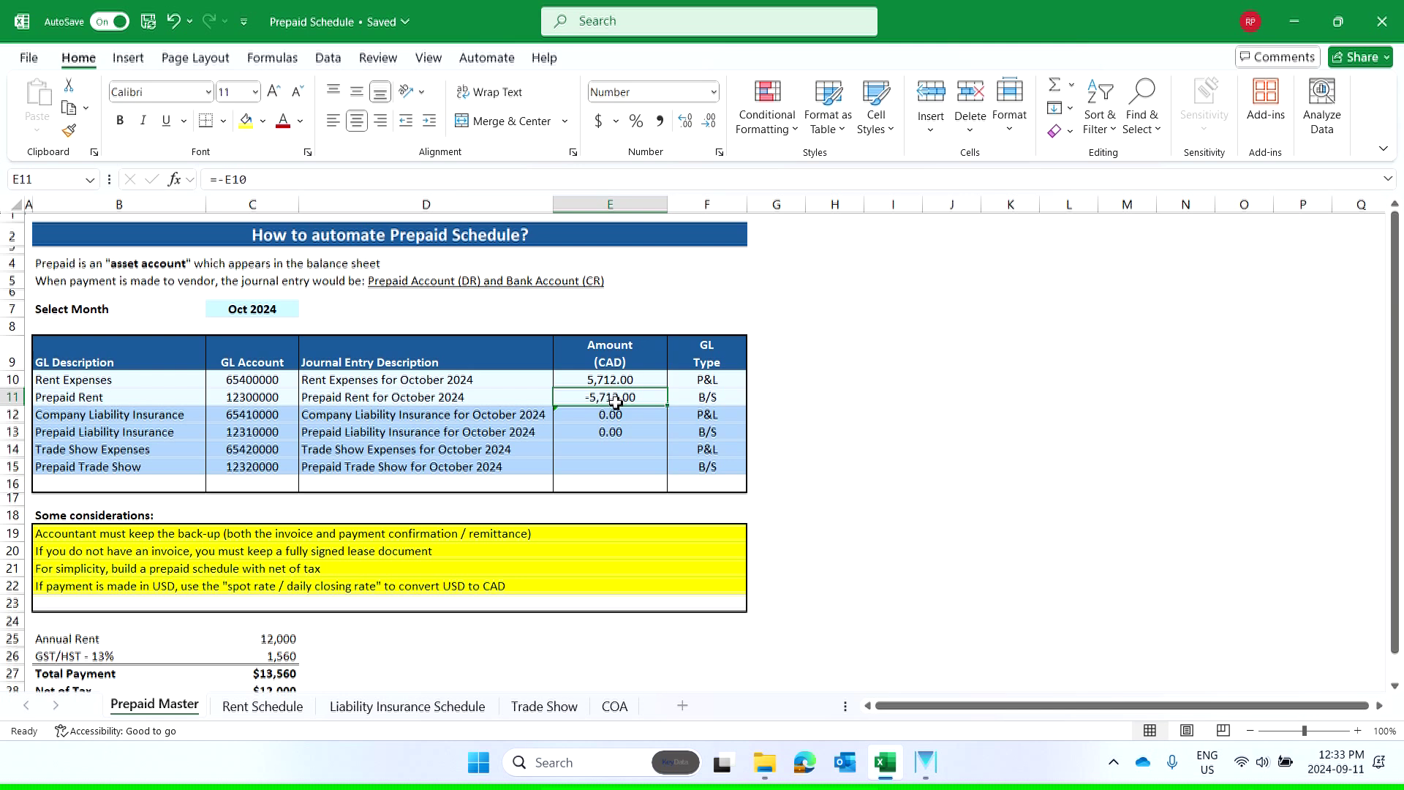
{"action": "left_click", "coordinate": [461, 402]}
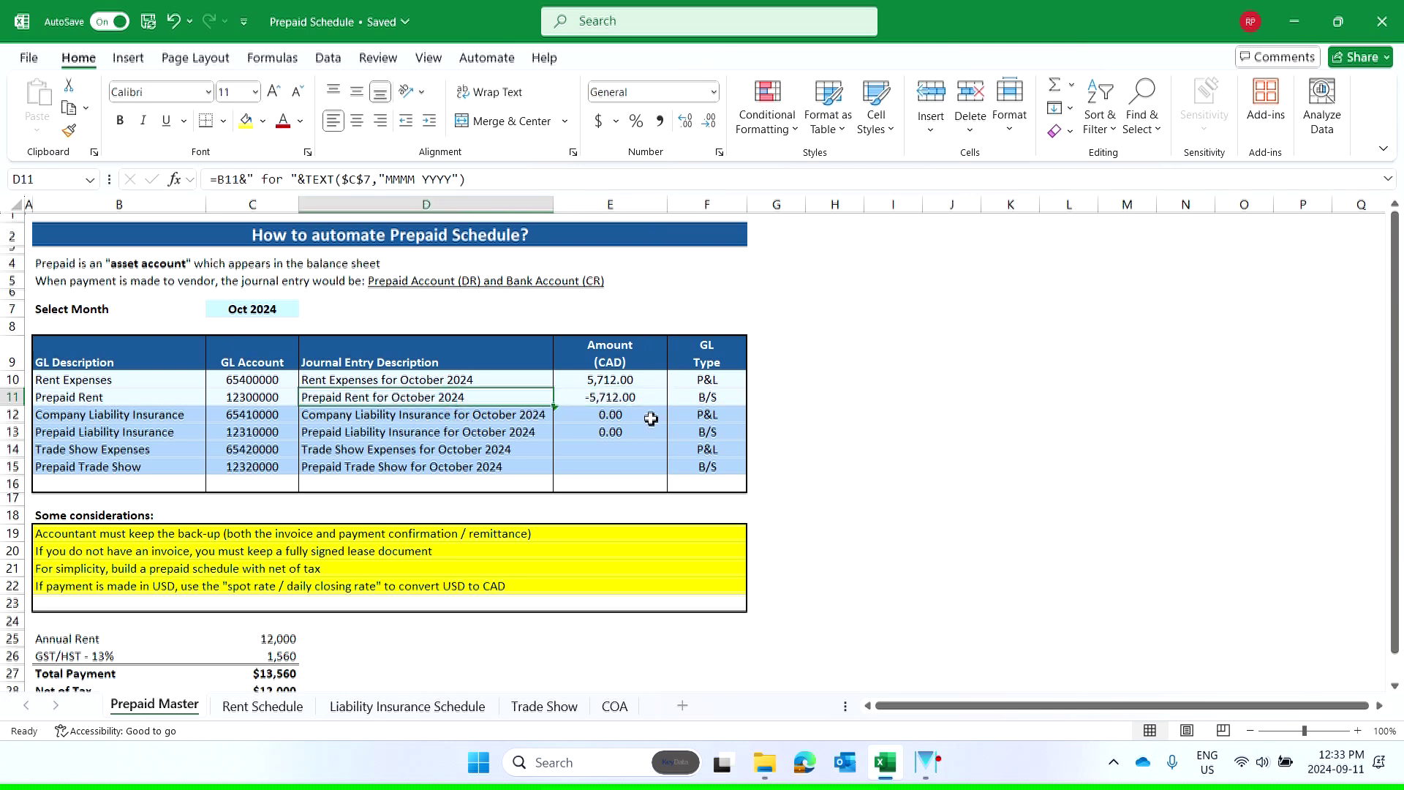
{"action": "left_click", "coordinate": [635, 398]}
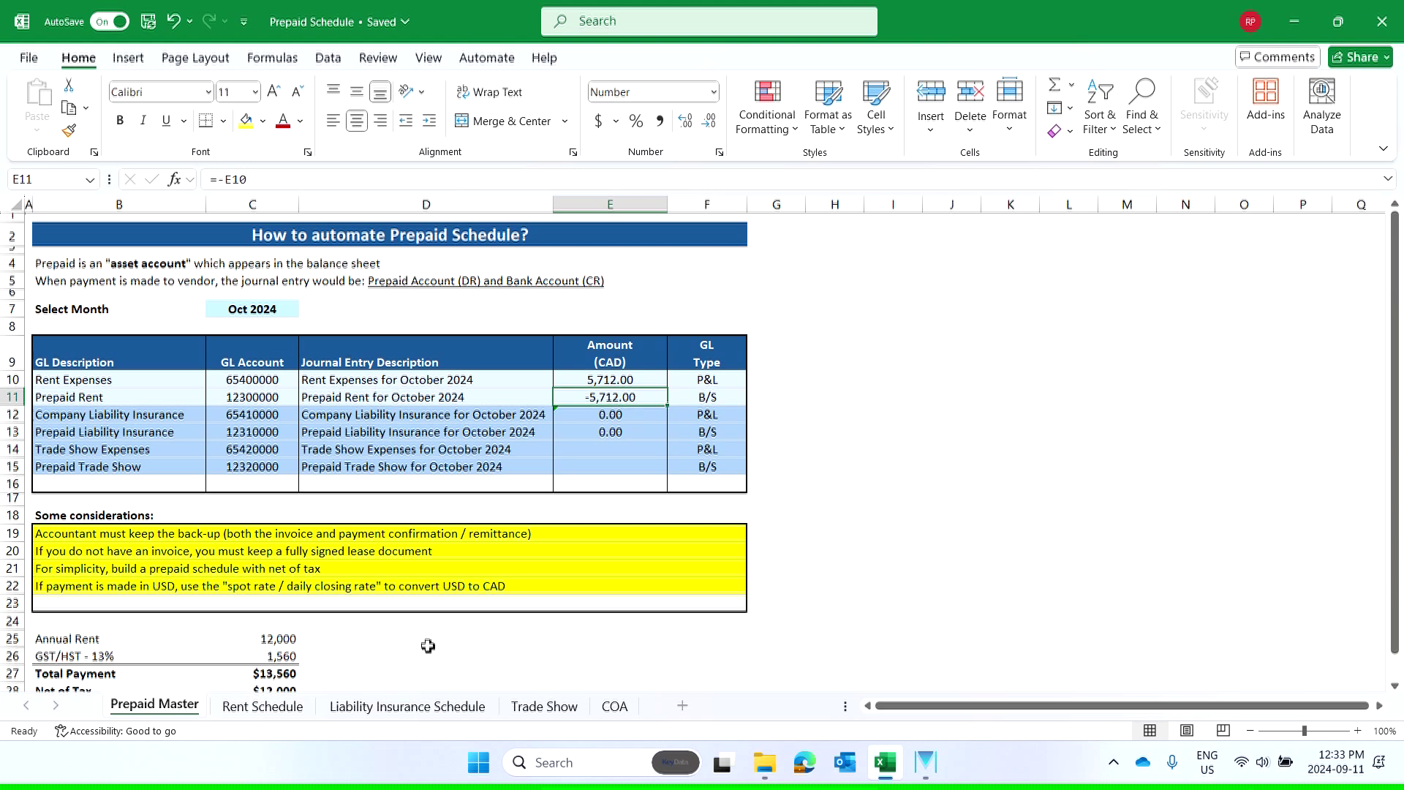
{"action": "left_click", "coordinate": [262, 706]}
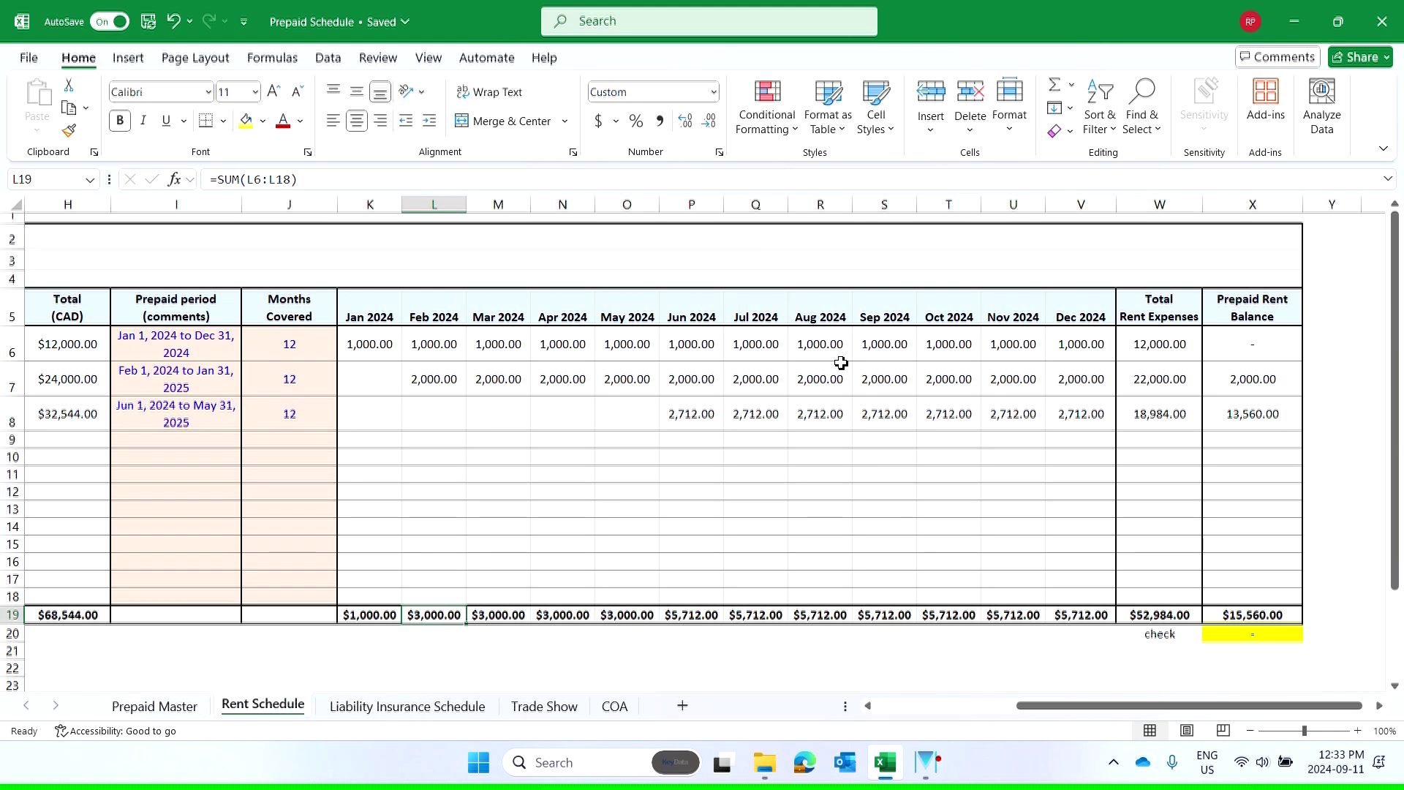
{"action": "left_click", "coordinate": [948, 206]}
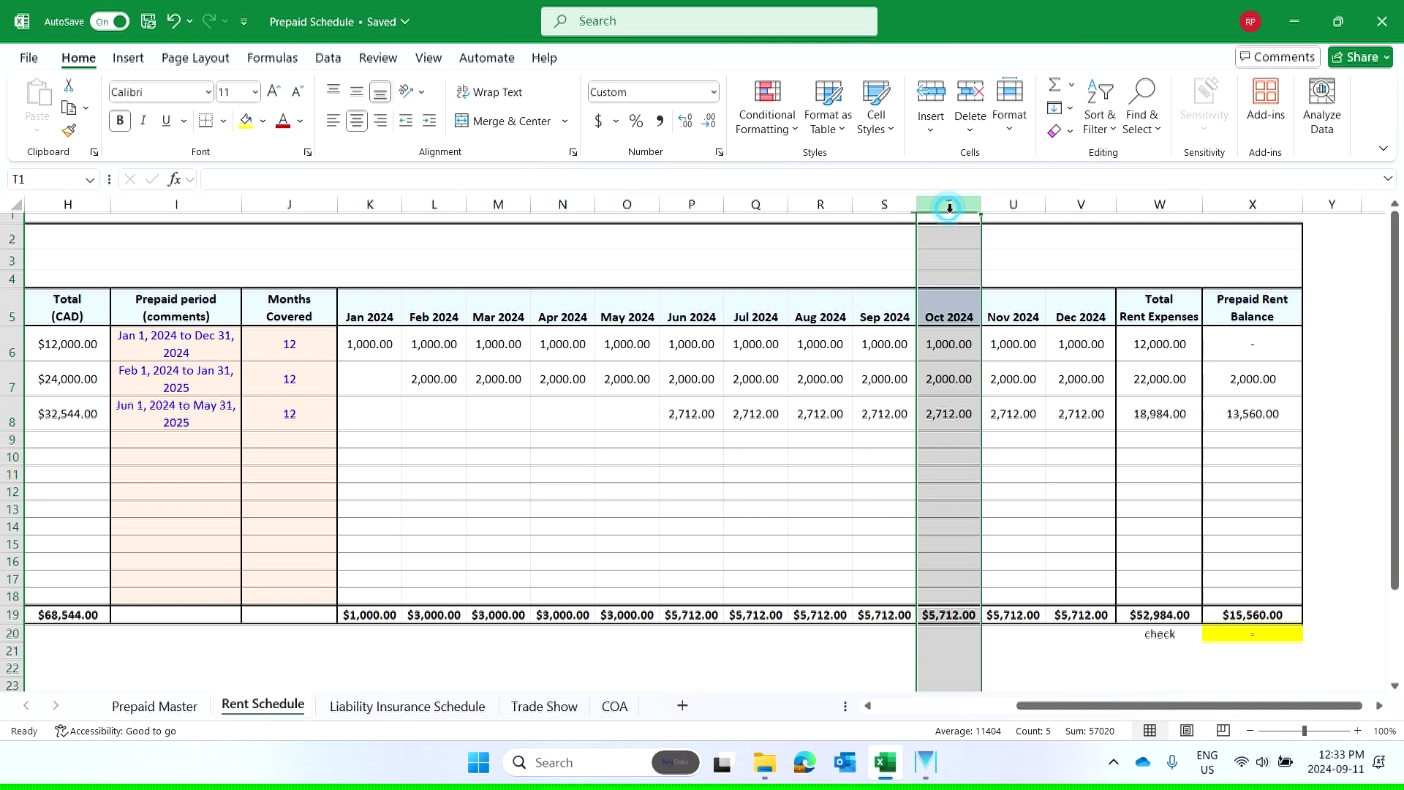
{"action": "left_click", "coordinate": [948, 615]}
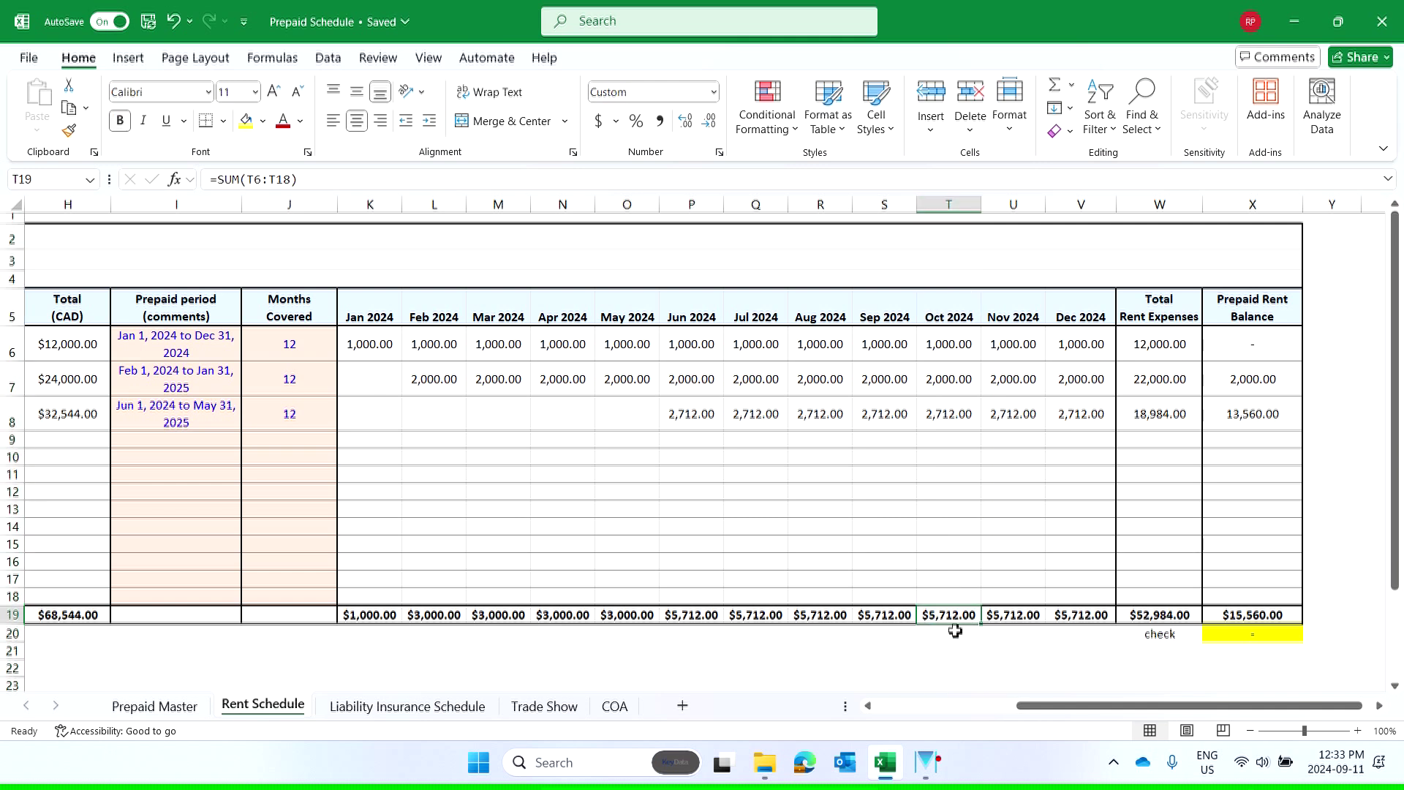
{"action": "left_click", "coordinate": [165, 706]}
{"action": "left_click", "coordinate": [594, 395]}
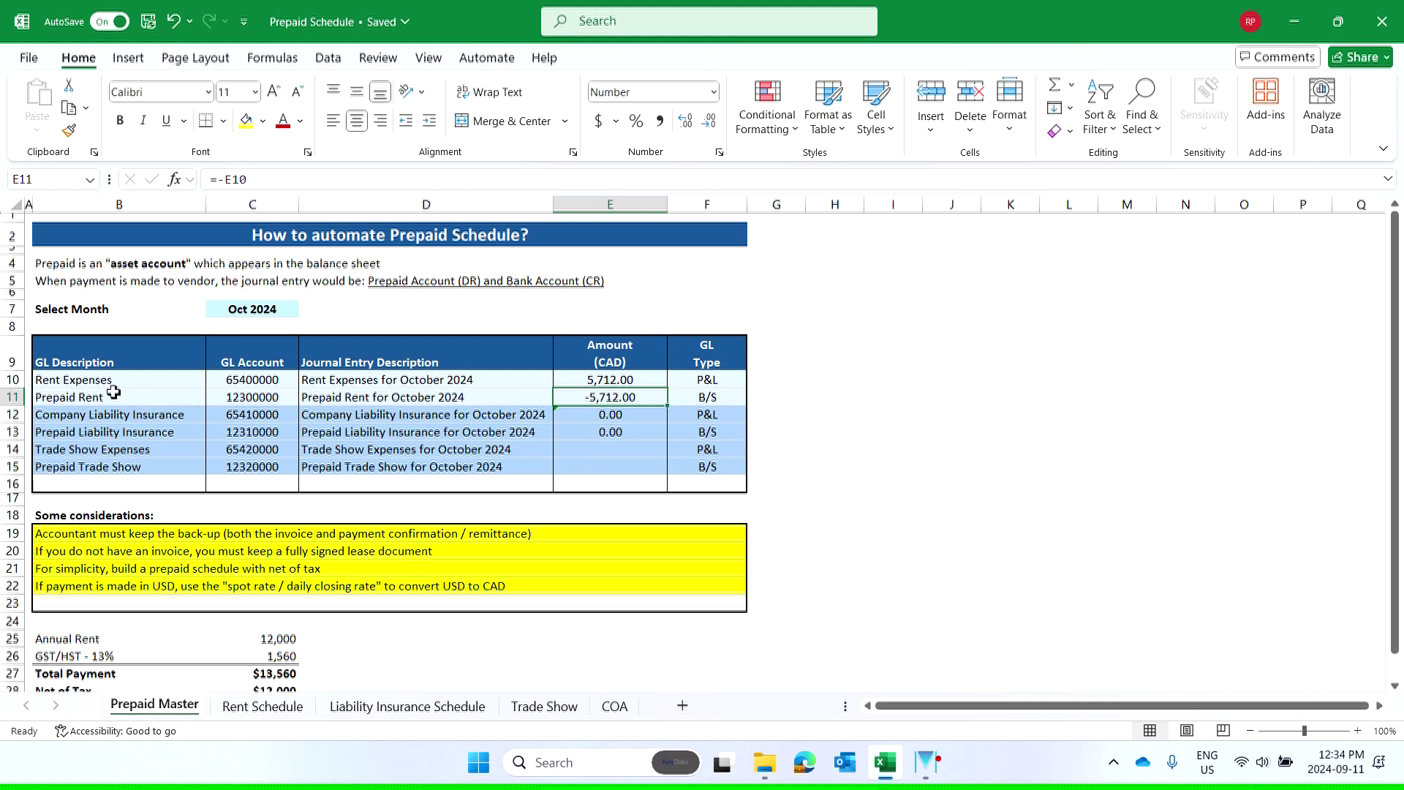
{"action": "left_click", "coordinate": [239, 381]}
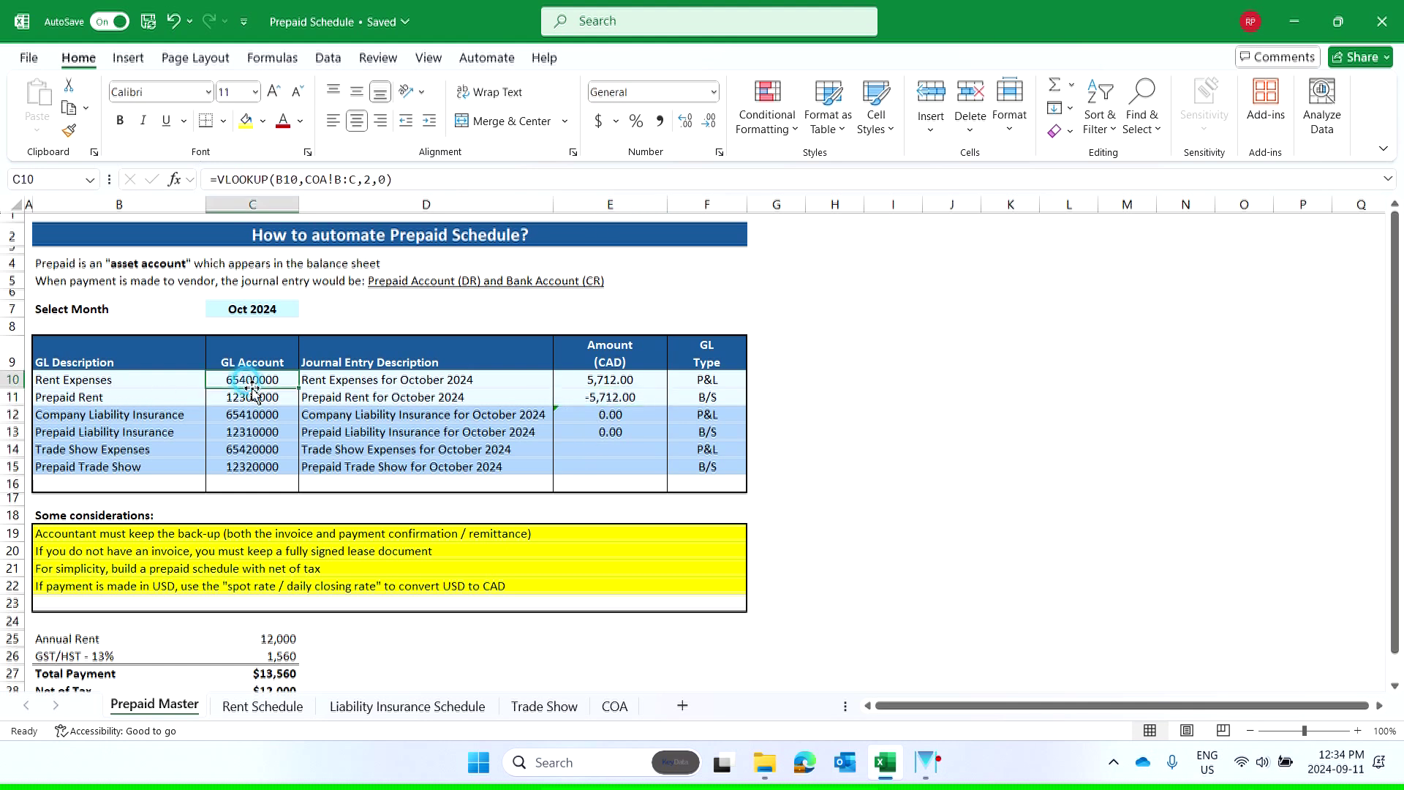
{"action": "left_click", "coordinate": [613, 382]}
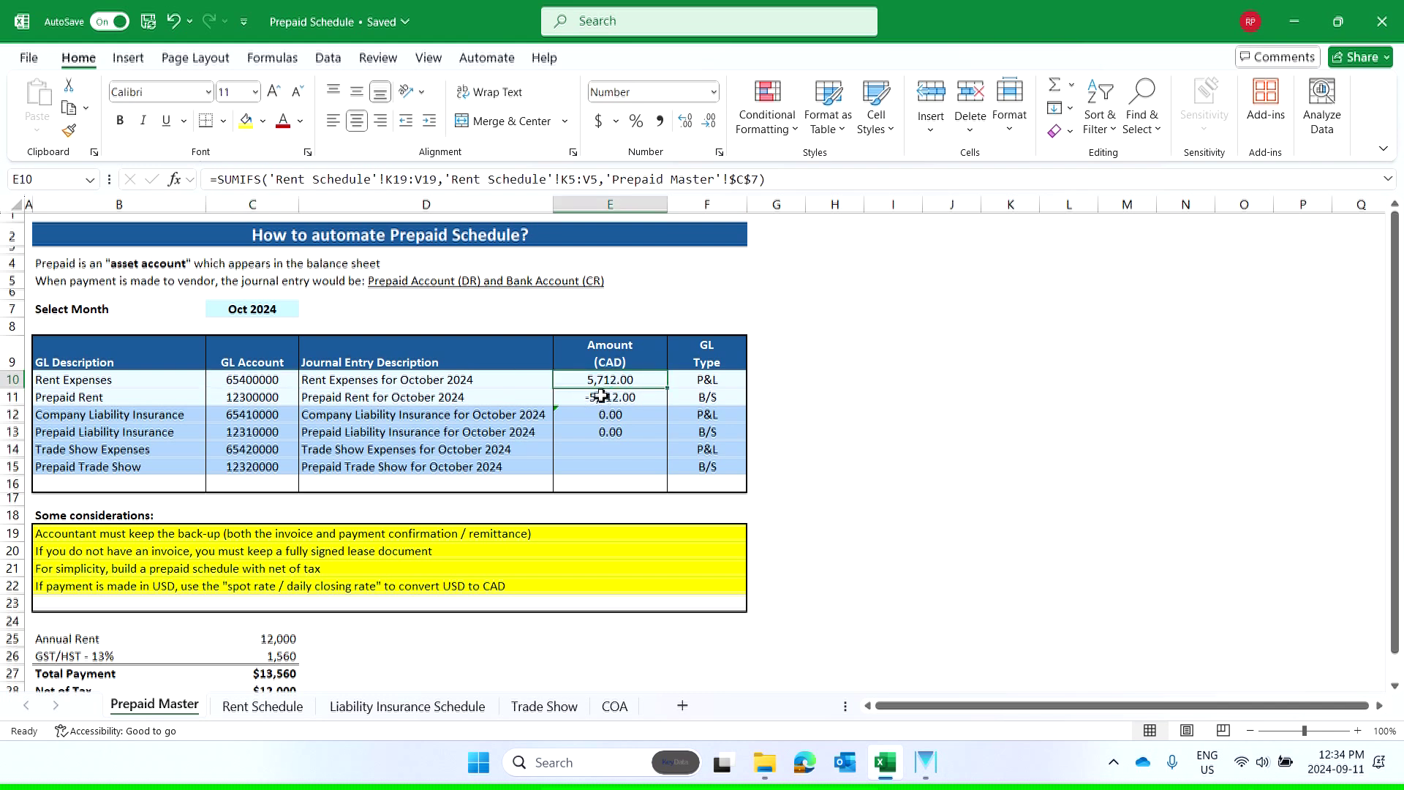
{"action": "left_click", "coordinate": [52, 399]}
{"action": "left_click", "coordinate": [232, 401]}
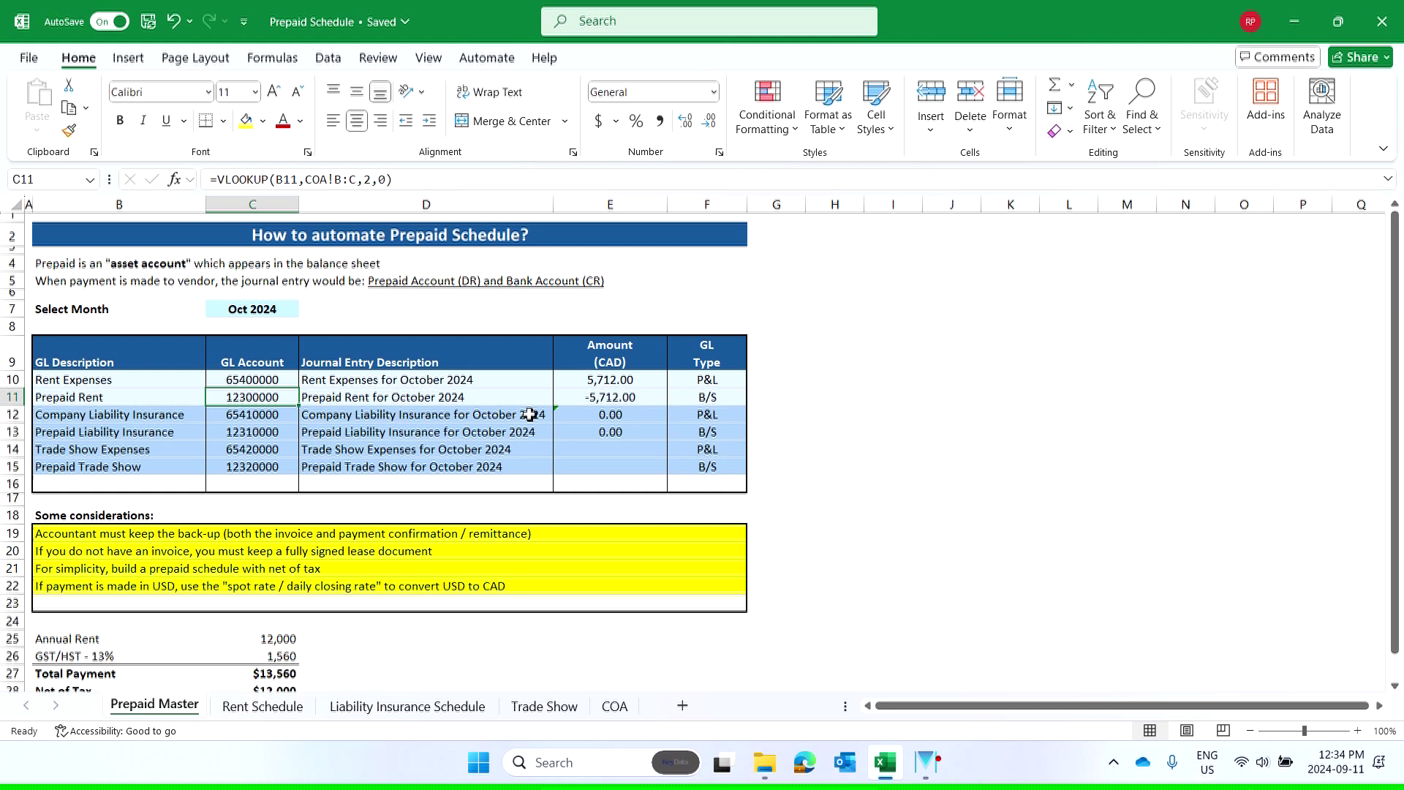
{"action": "left_click", "coordinate": [621, 398]}
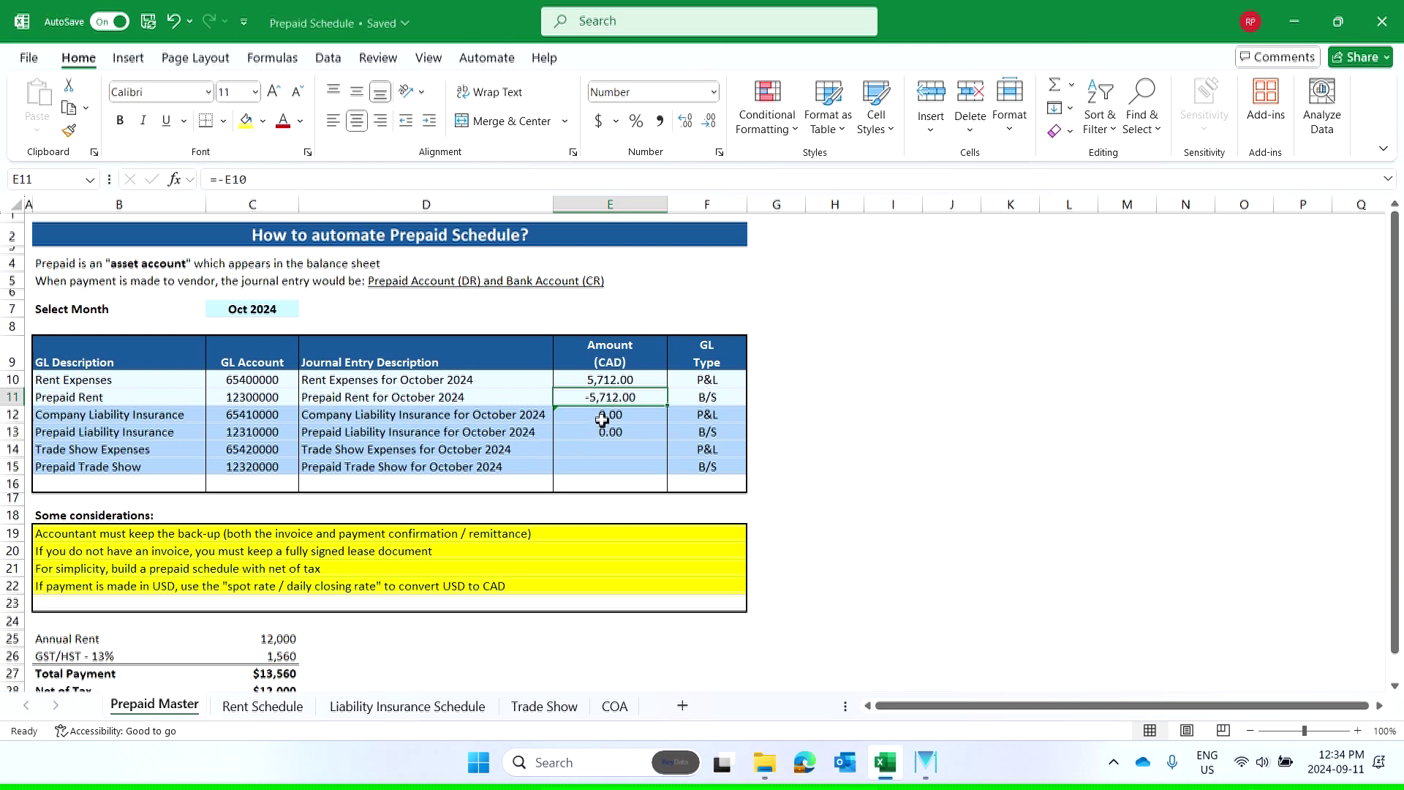
{"action": "left_click", "coordinate": [636, 417]}
- Build a SUMIFS in E12 over Liability Insurance Schedule K17:V17, matching headers K5:V5 to C7
{"action": "type", "text": "="}
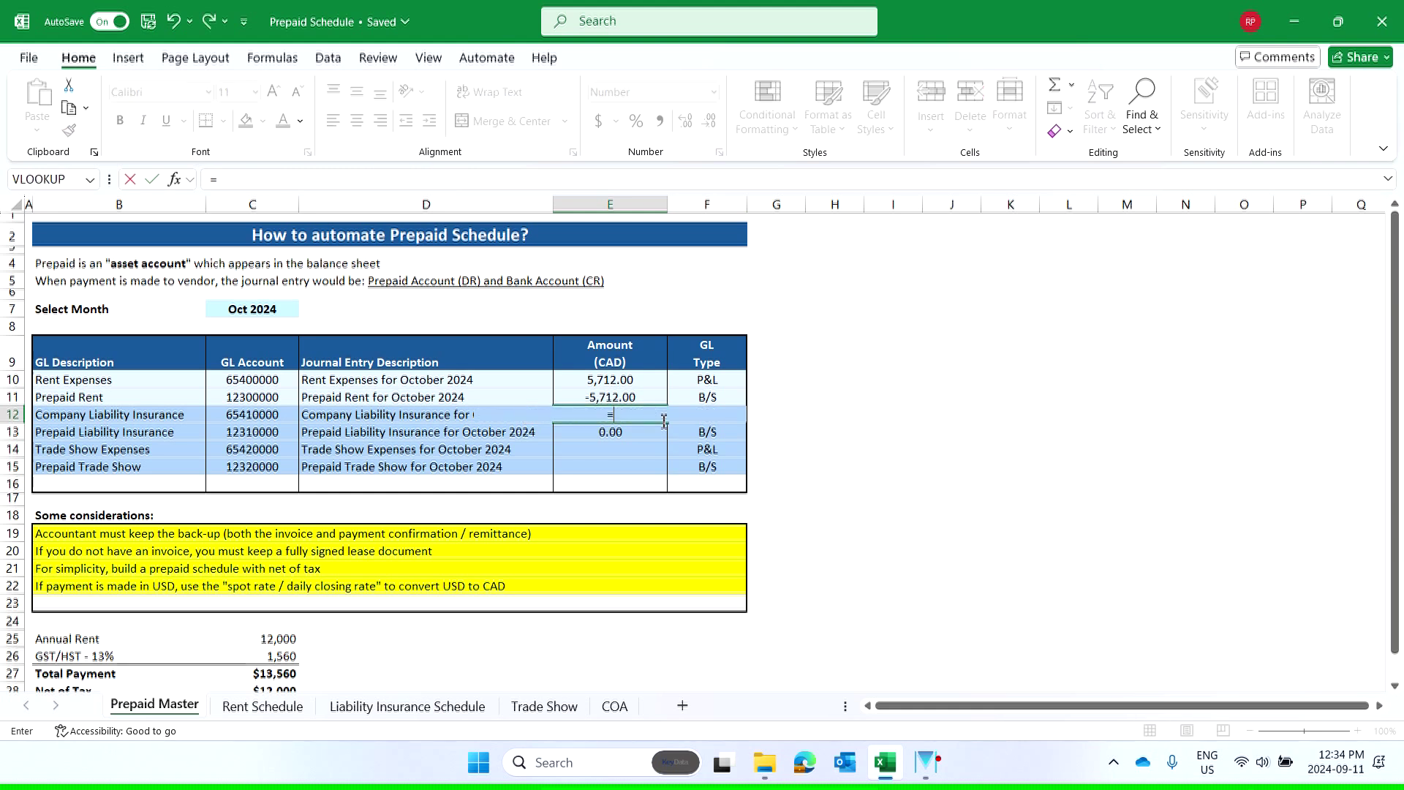
{"action": "type", "text": "sumifs"}
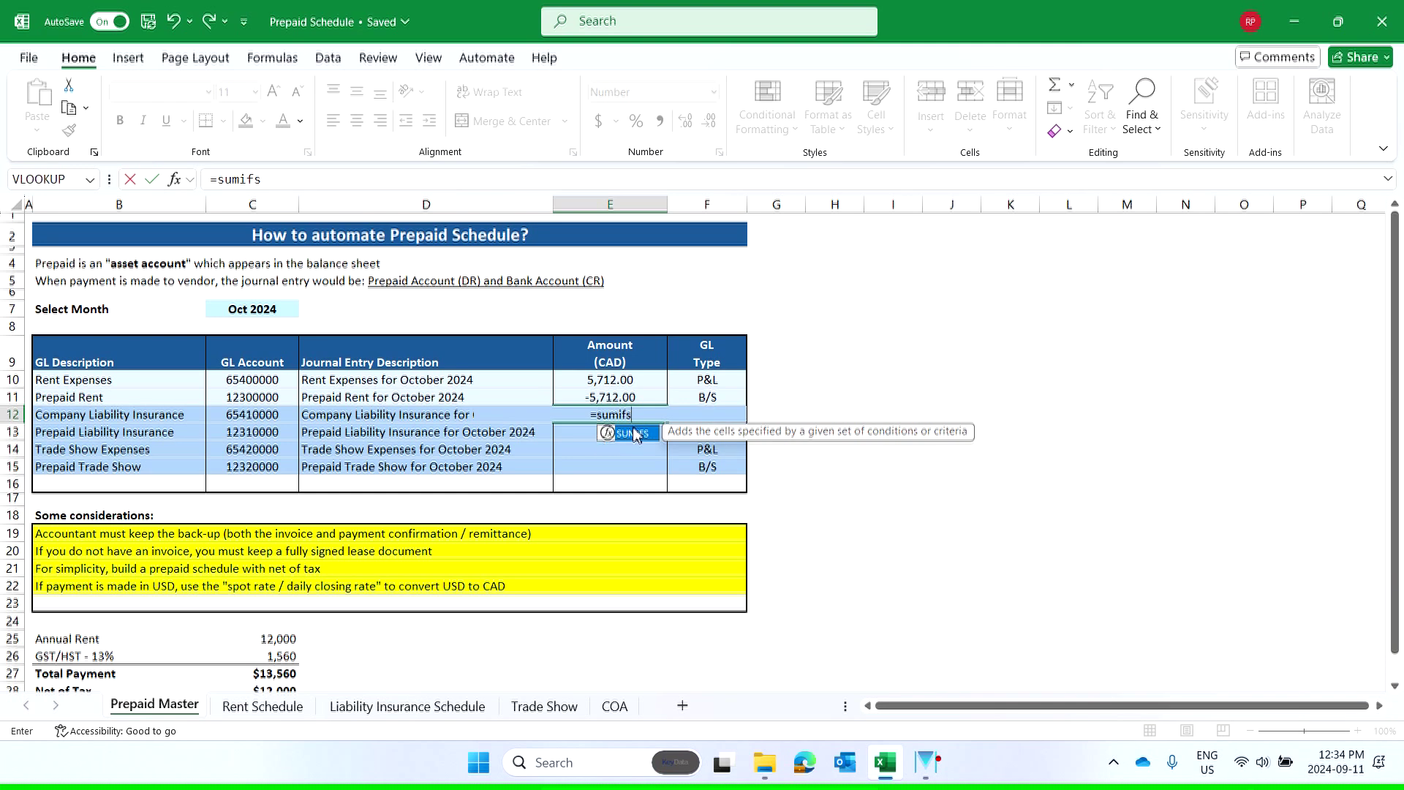
{"action": "double_click", "coordinate": [635, 433]}
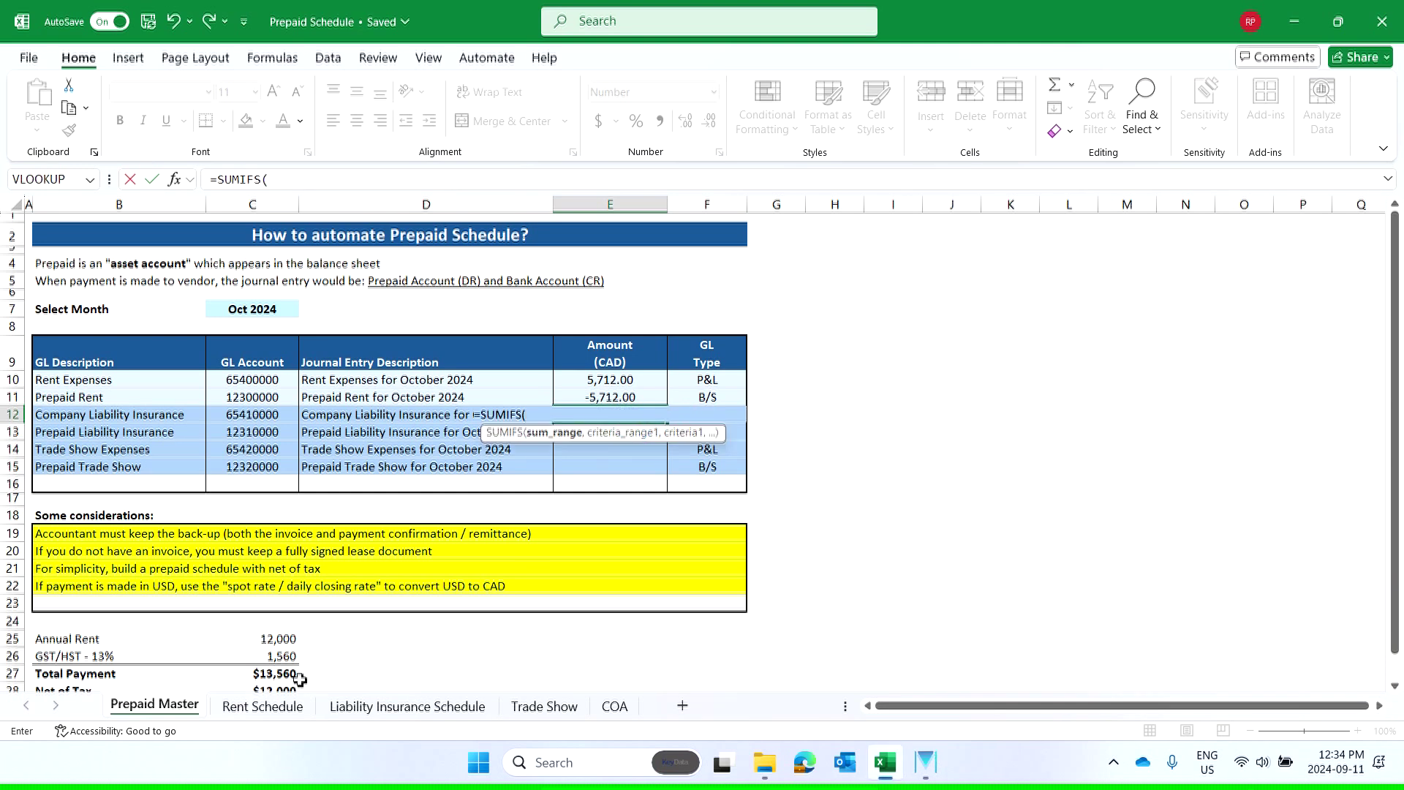
{"action": "left_click", "coordinate": [359, 713]}
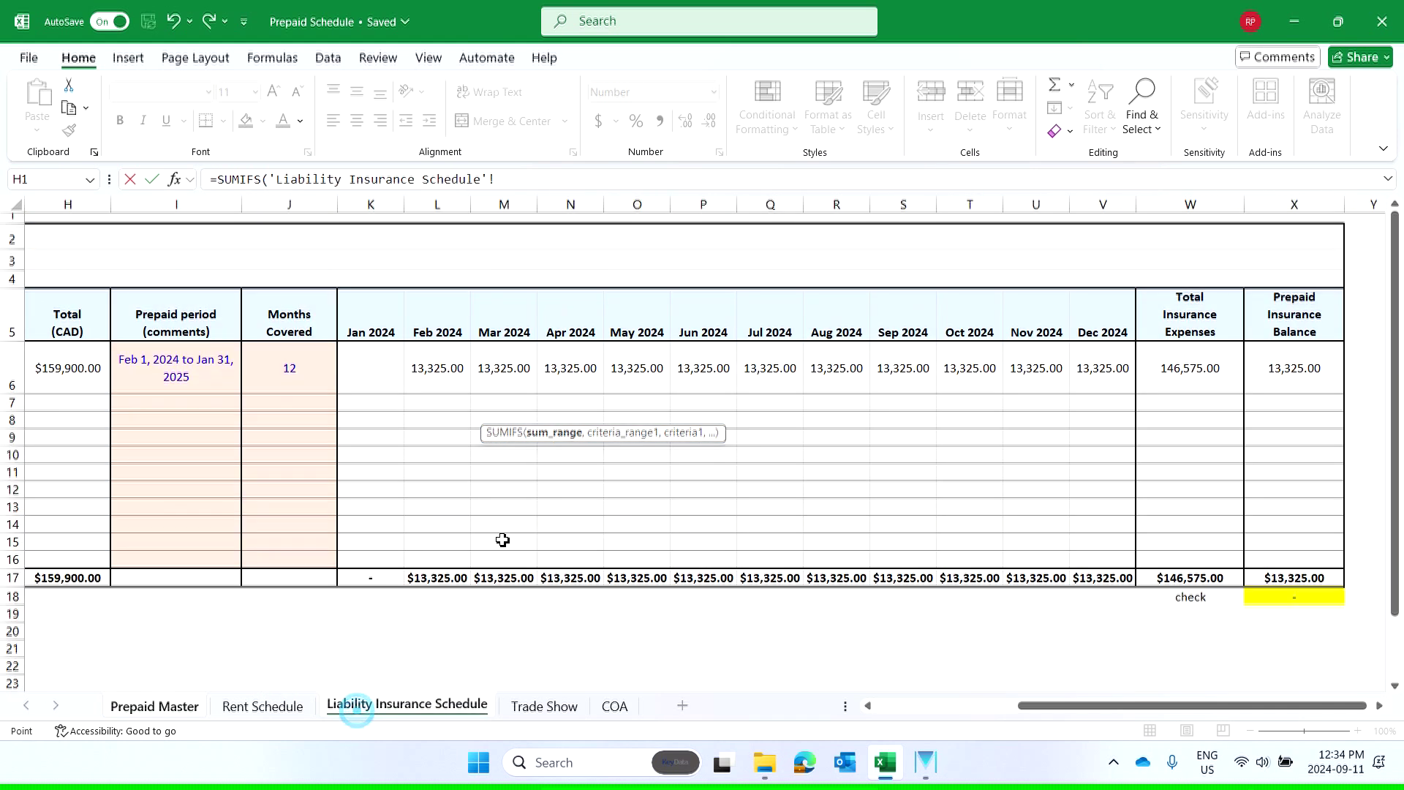
{"action": "left_click", "coordinate": [373, 582]}
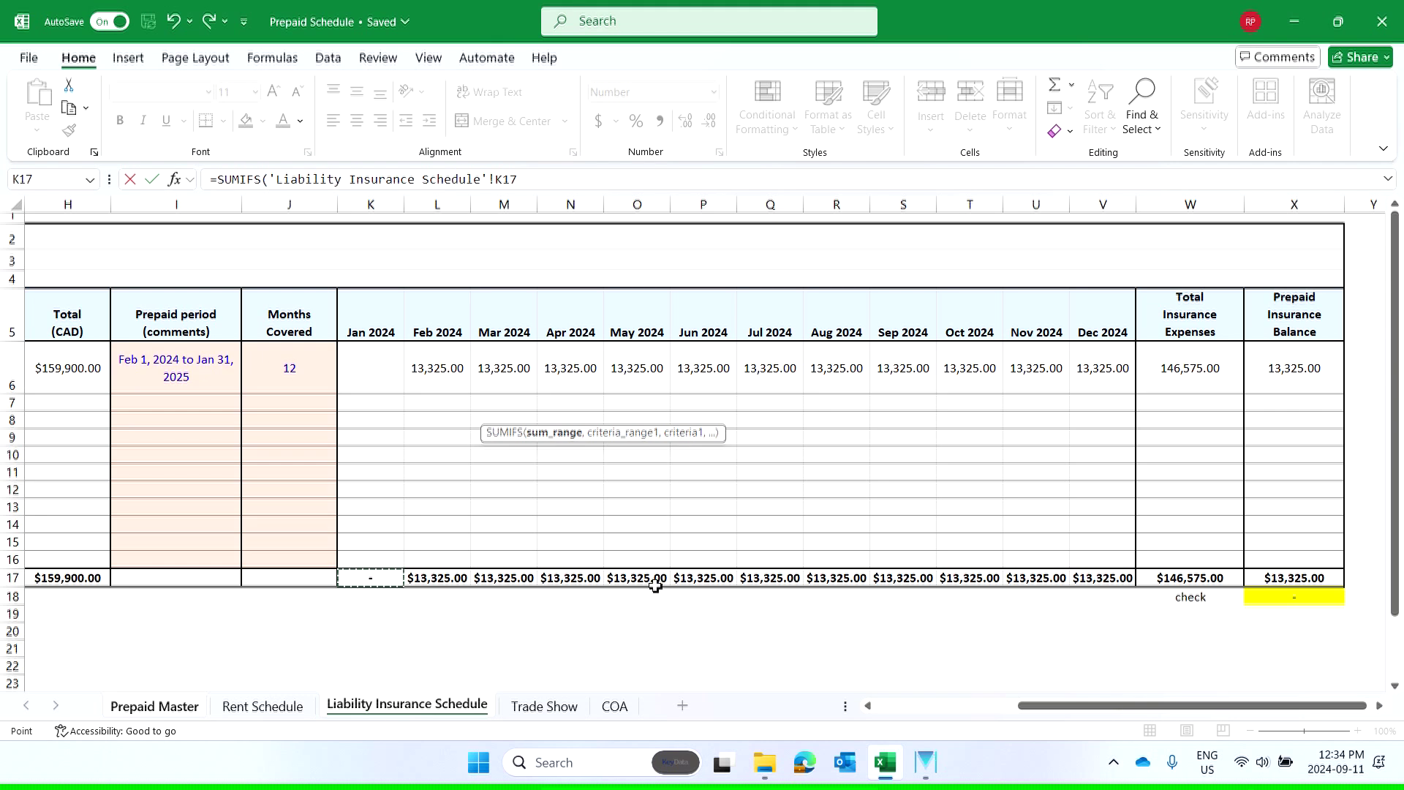
{"action": "left_click", "coordinate": [1108, 578], "text": "shift"}
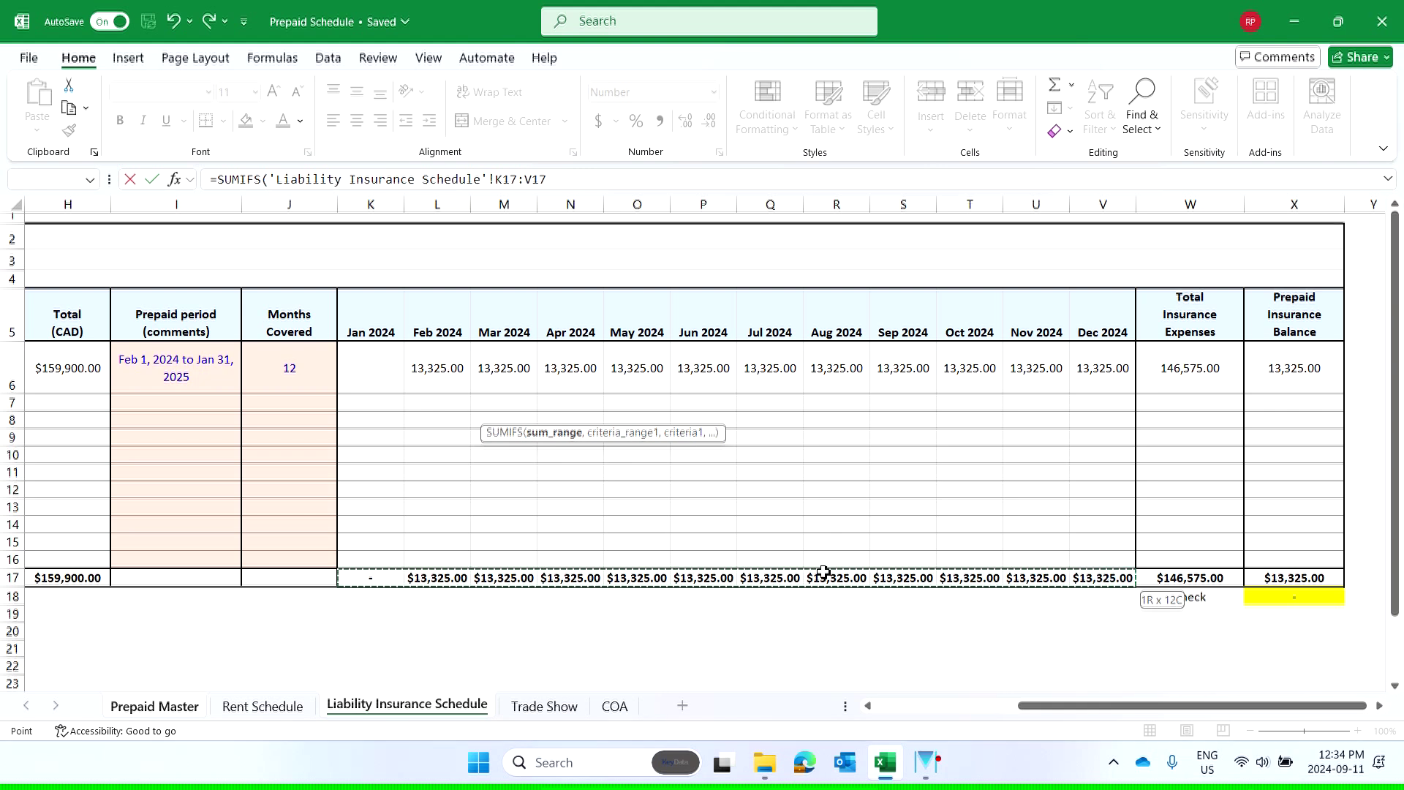
{"action": "type", "text": ","}
{"action": "left_click", "coordinate": [372, 323]}
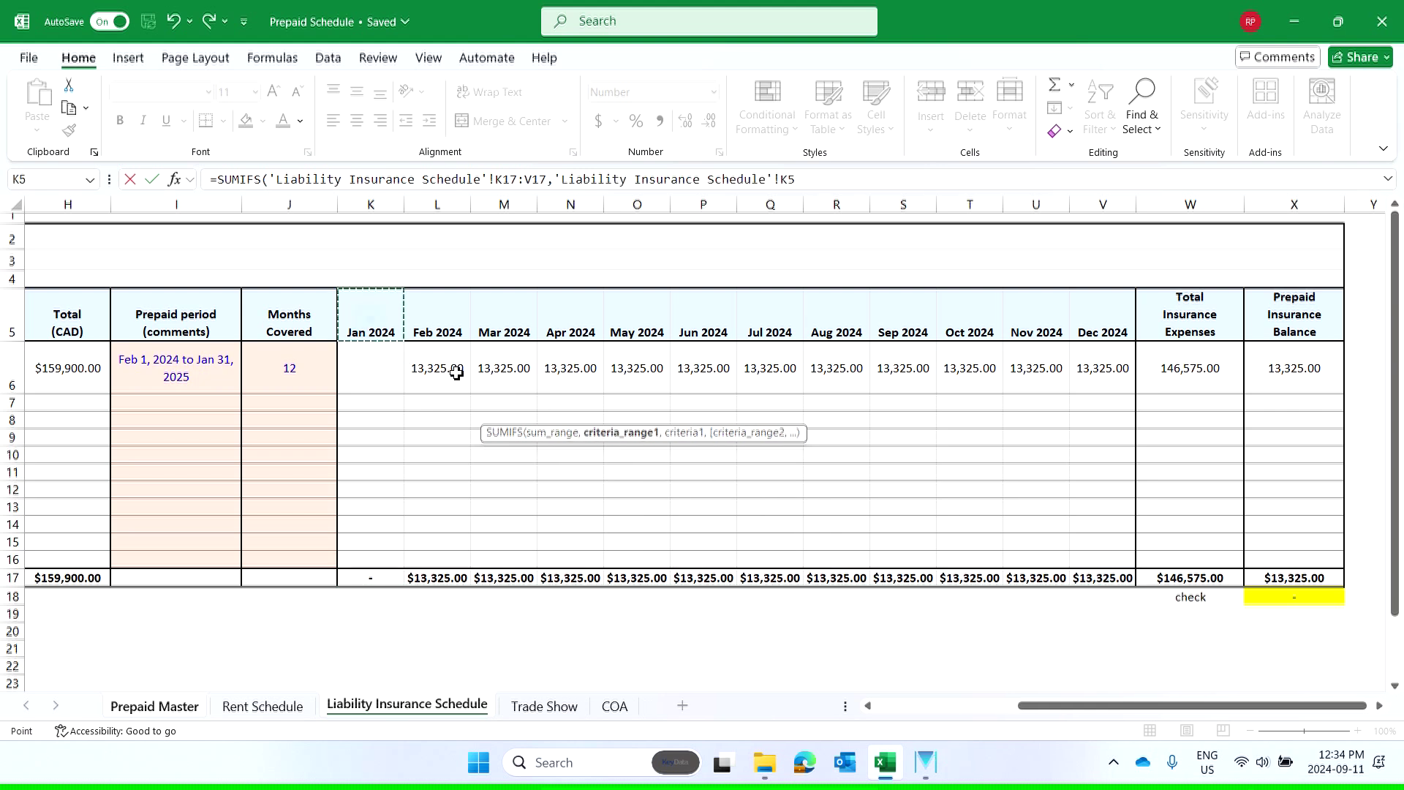
{"action": "left_click", "coordinate": [1103, 326], "text": "shift"}
{"action": "type", "text": ",'Prepaid Master'!"}
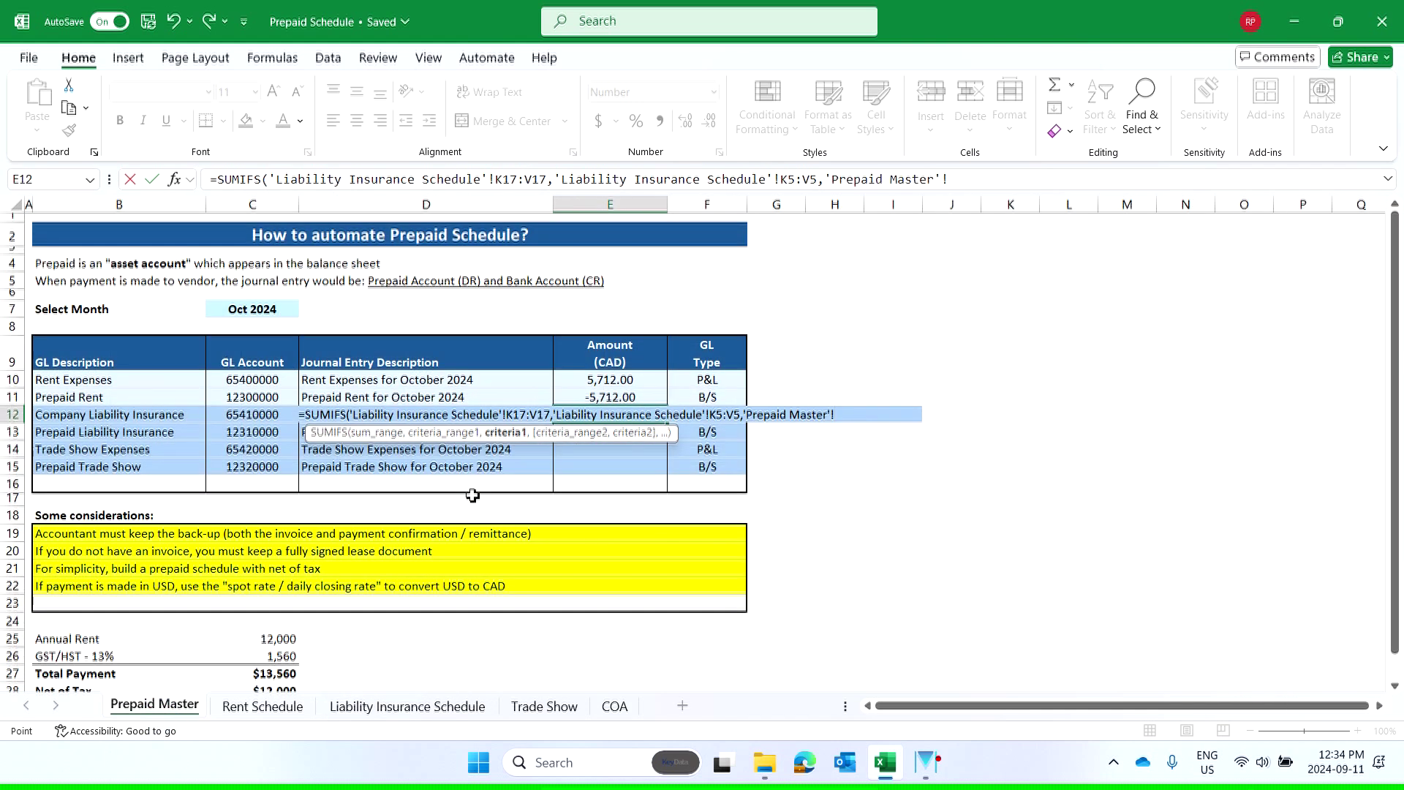
{"action": "left_click", "coordinate": [261, 310]}
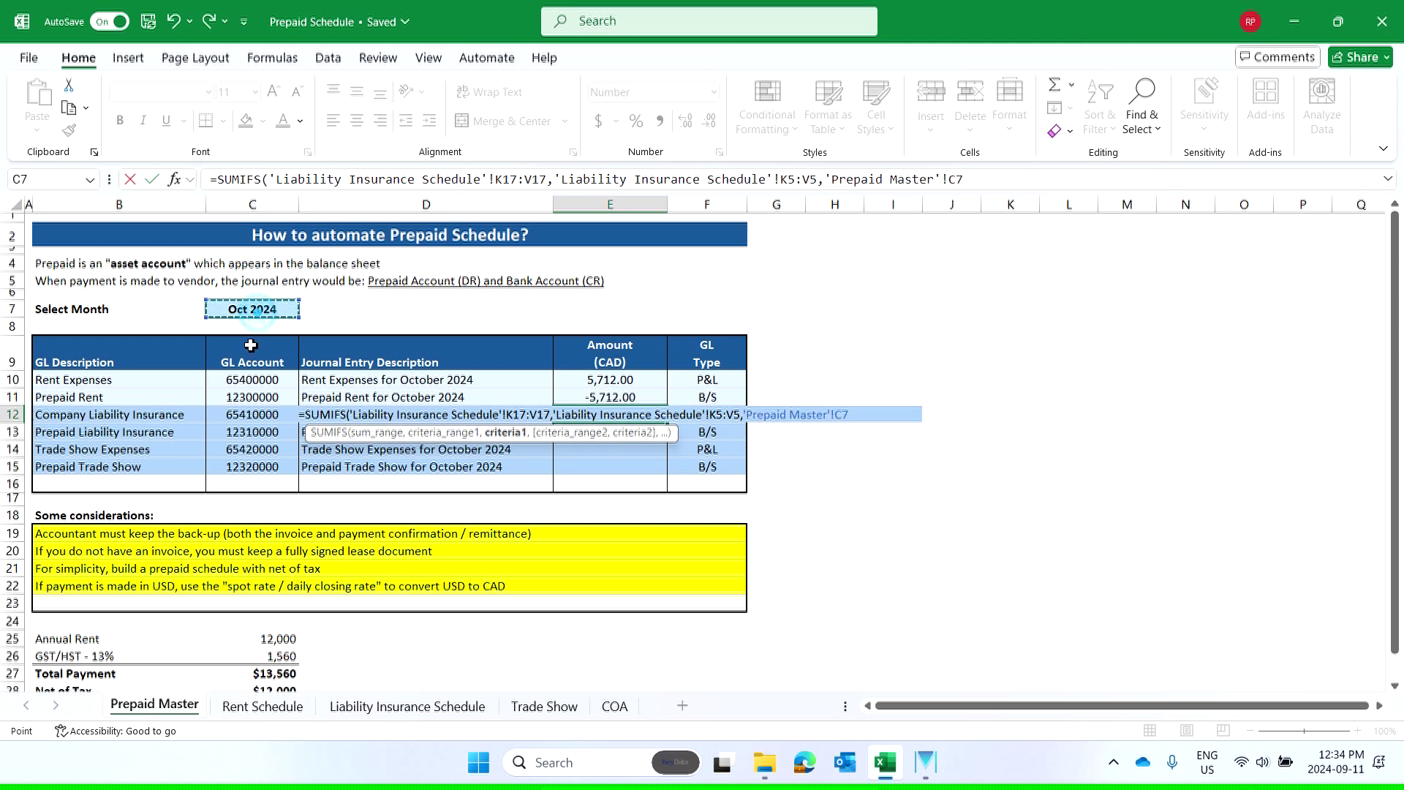
- Make the criterion $C$7, close and commit the formula, giving 13,325.00
{"action": "left_click", "coordinate": [936, 179]}
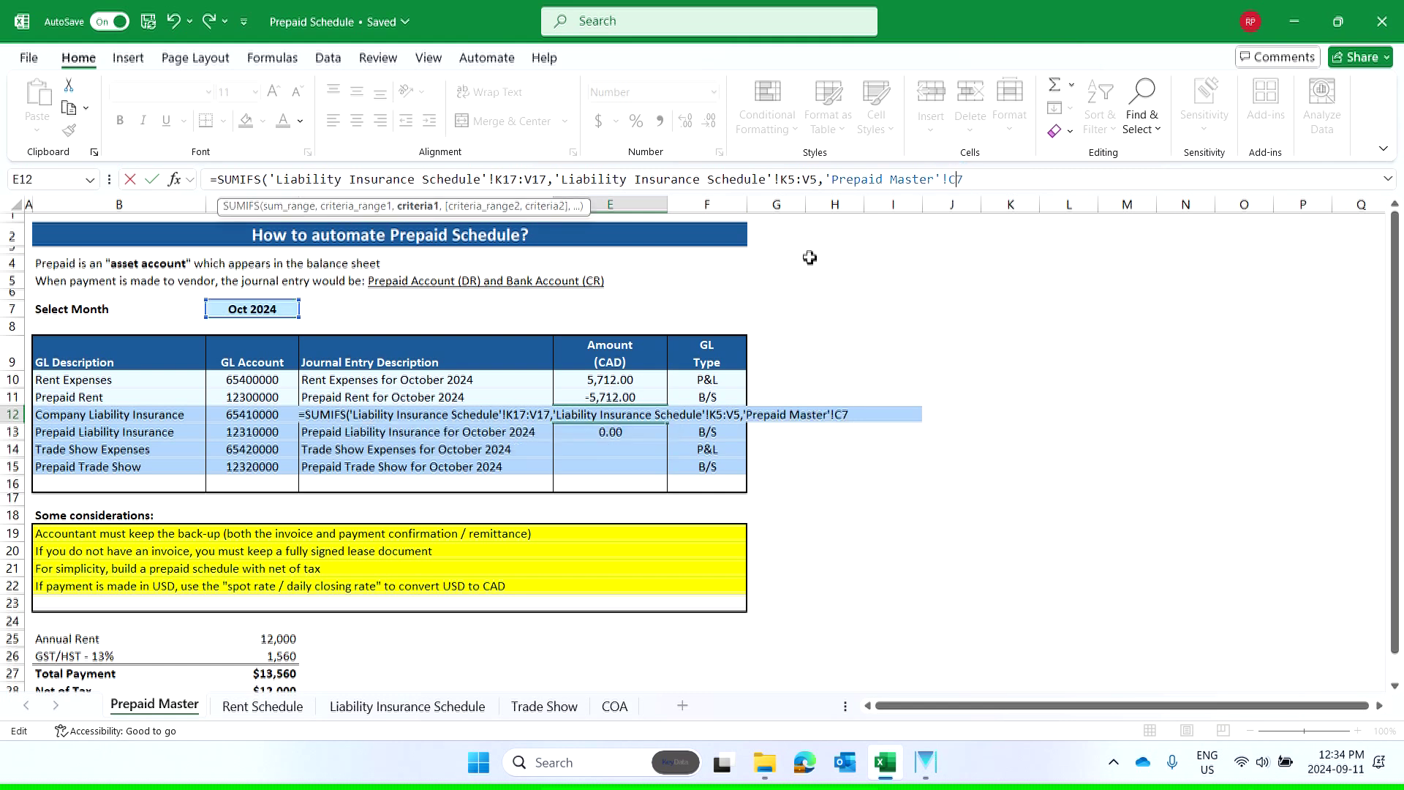
{"action": "key", "text": "F4"}
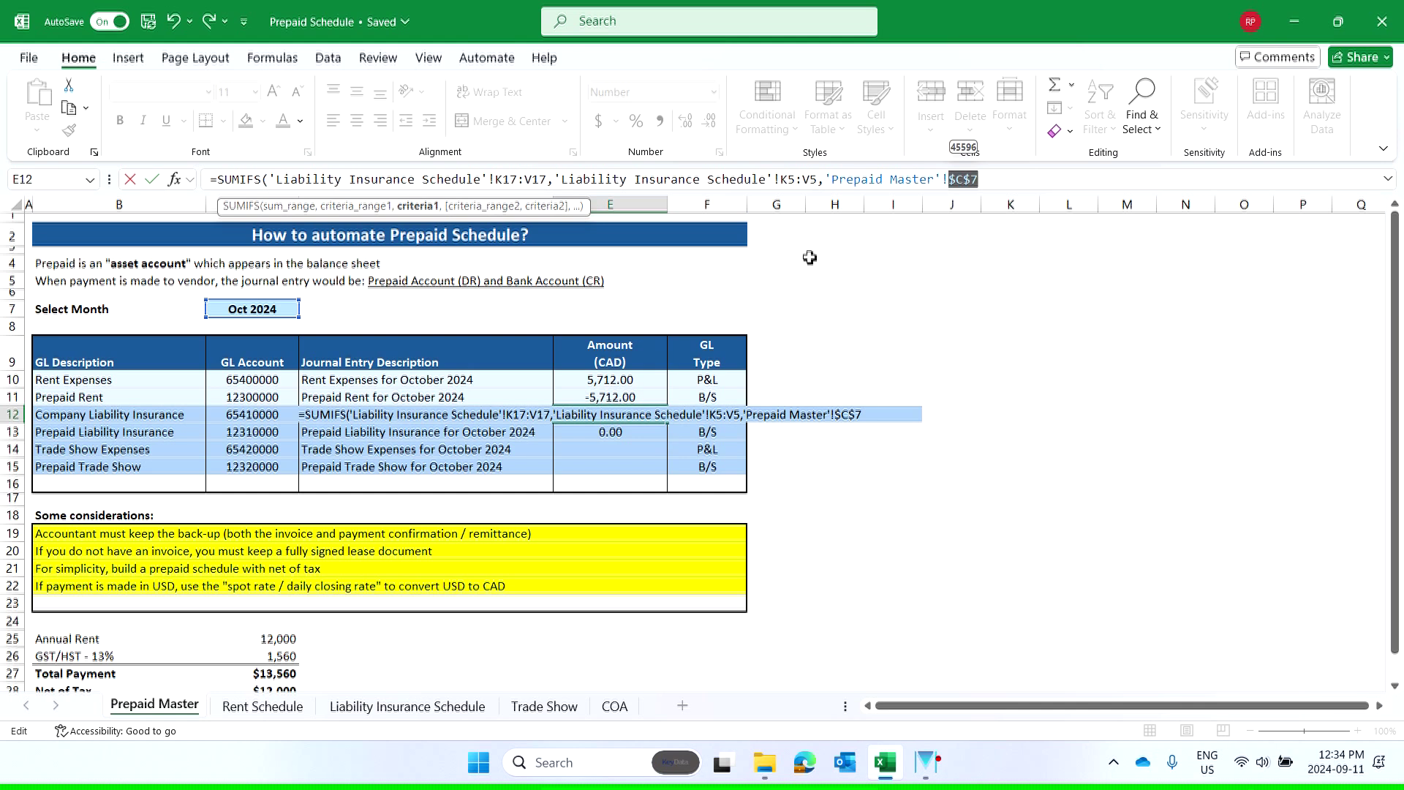
{"action": "left_click", "coordinate": [1021, 176]}
{"action": "type", "text": ")"}
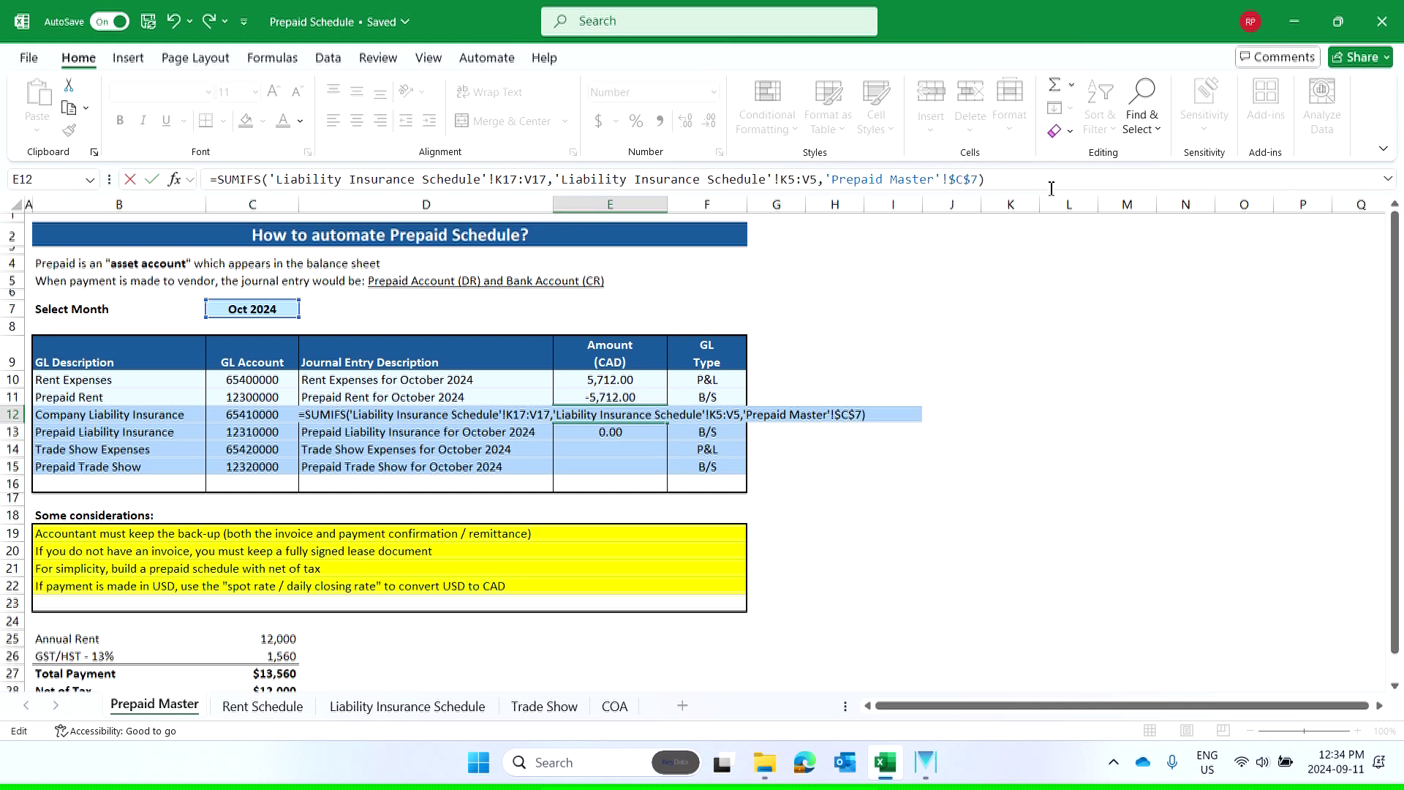
{"action": "key", "text": "Return"}
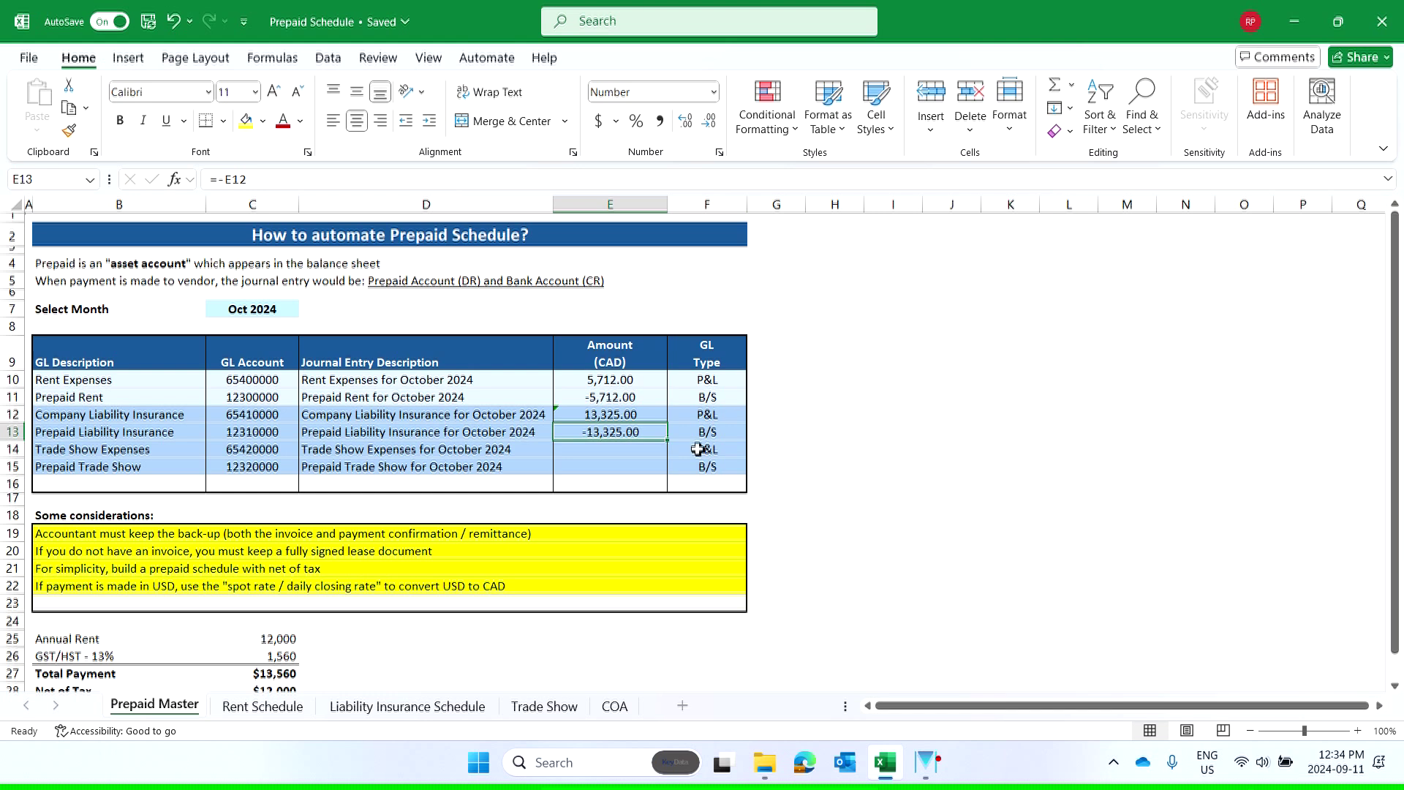
{"action": "left_click", "coordinate": [625, 451]}
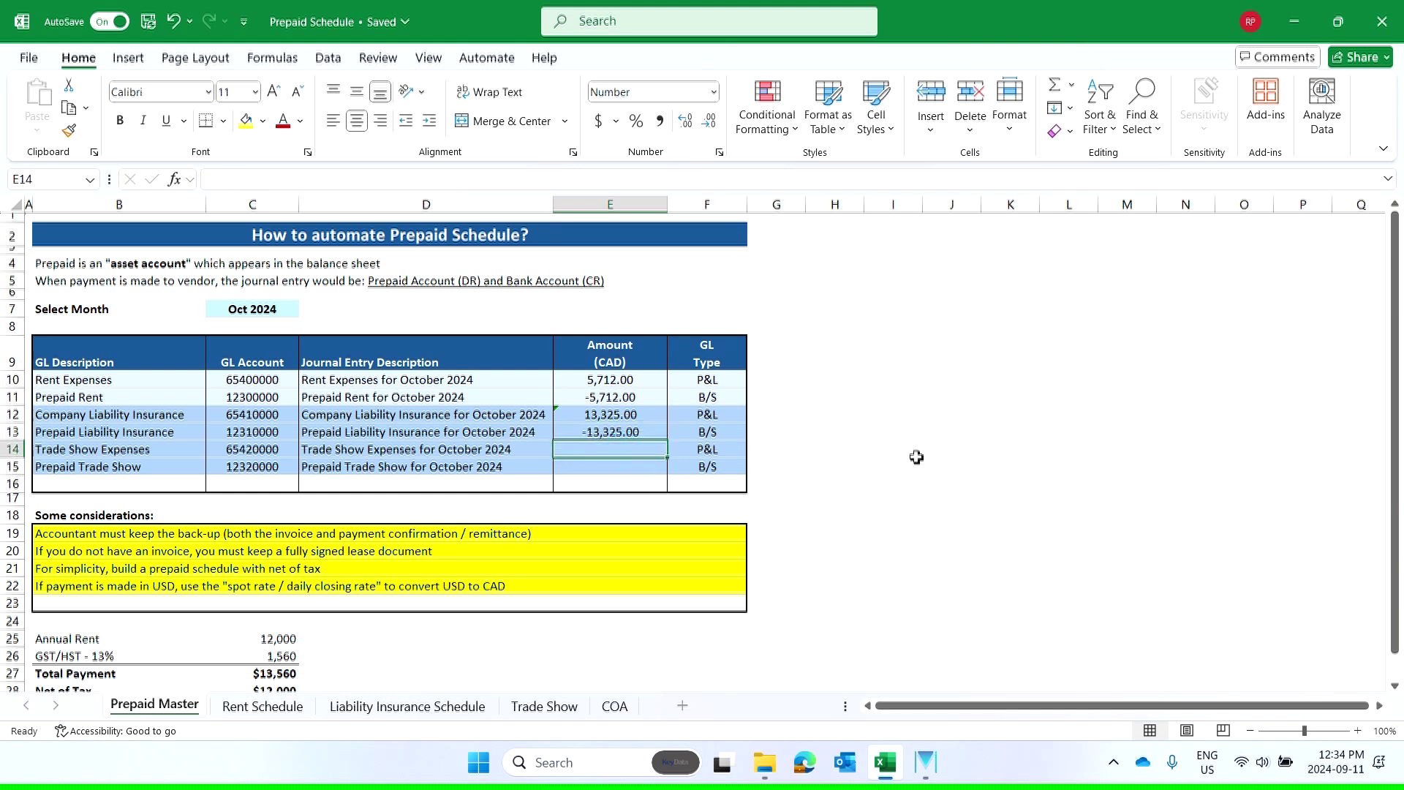
- In E14 enter =SUMIFS('Trade Show'!K17:V17,'Trade Show'!K5:V5,'Prepaid Master'!$C$7)
{"action": "type", "text": "=sum"}
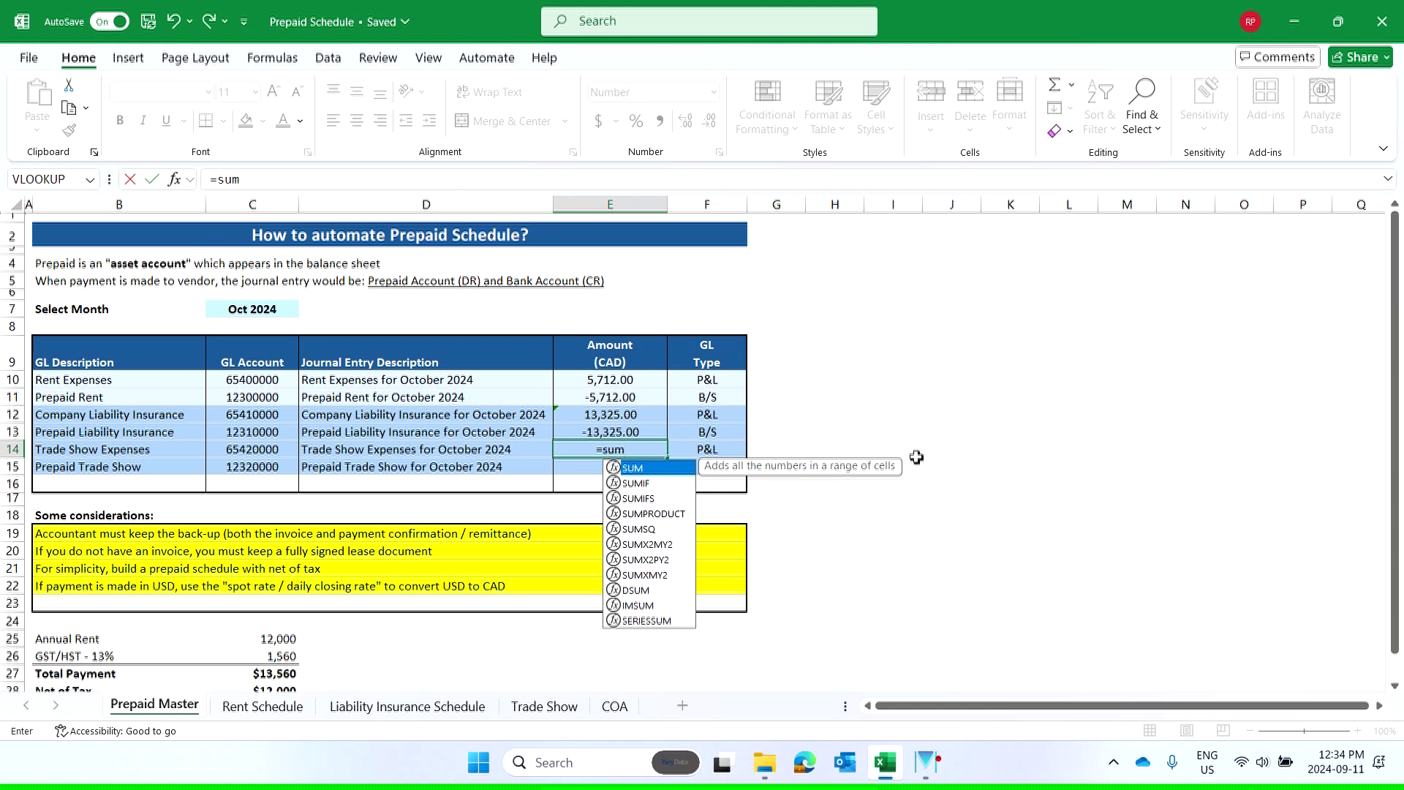
{"action": "type", "text": "ifs"}
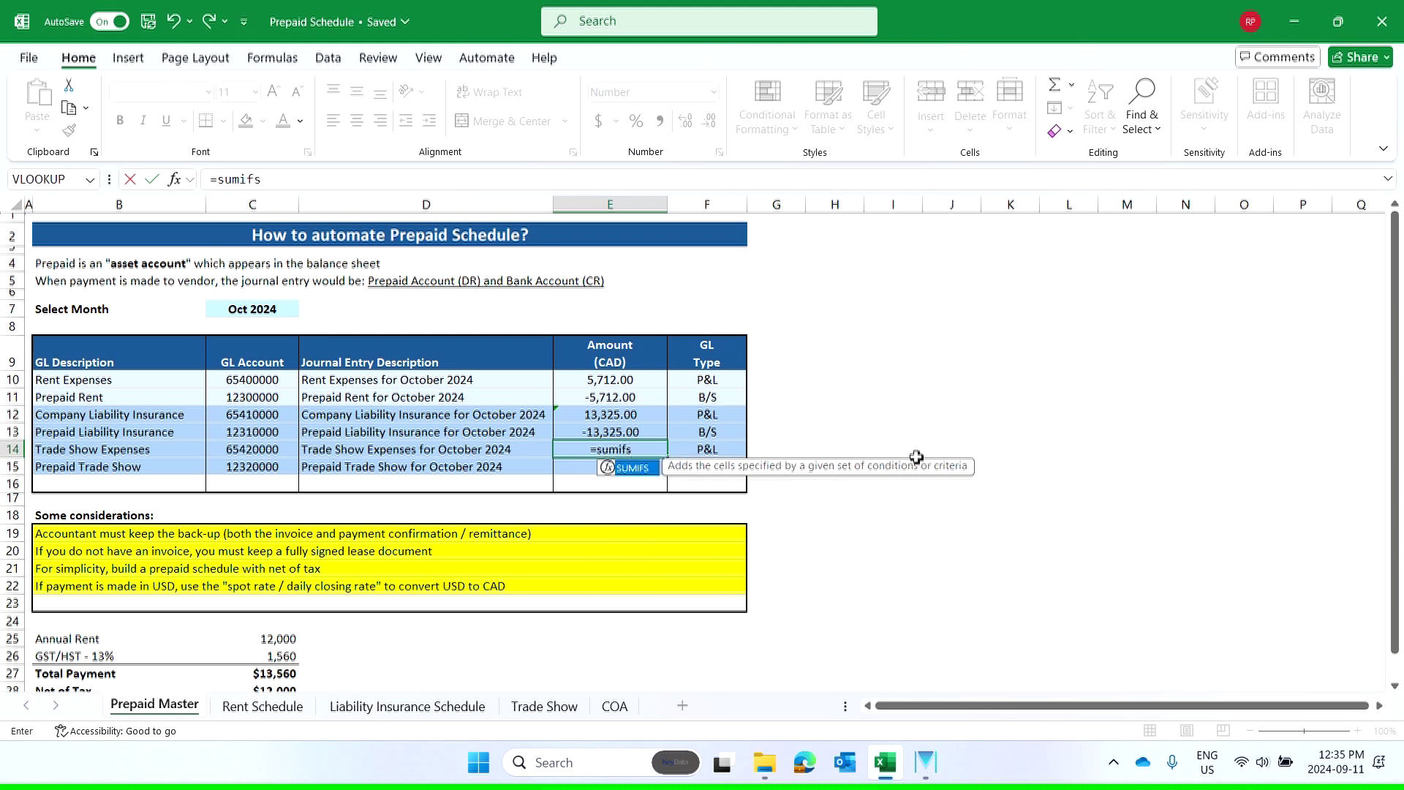
{"action": "type", "text": "("}
{"action": "left_click", "coordinate": [544, 706]}
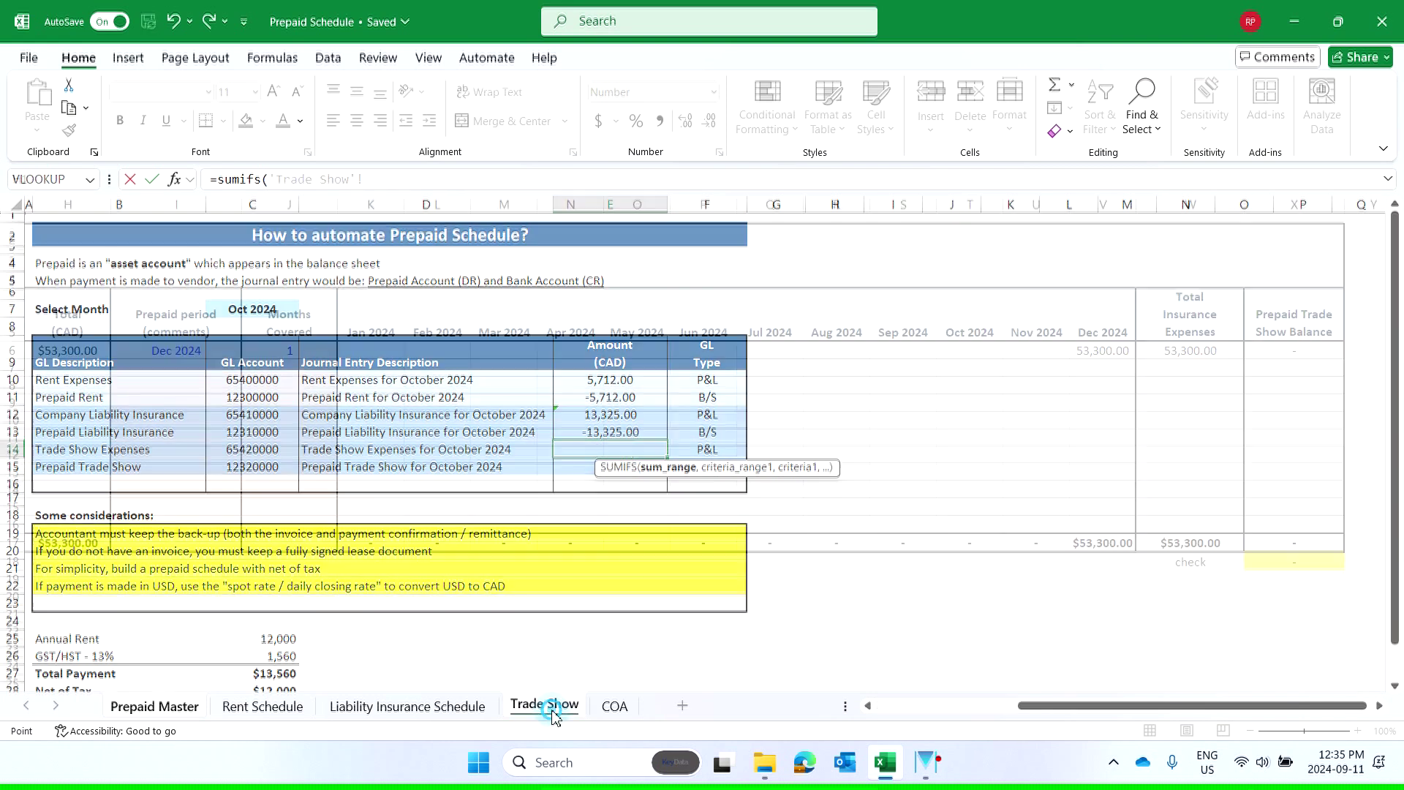
{"action": "left_click_drag", "start_coordinate": [374, 545], "coordinate": [1102, 542]}
{"action": "type", "text": ","}
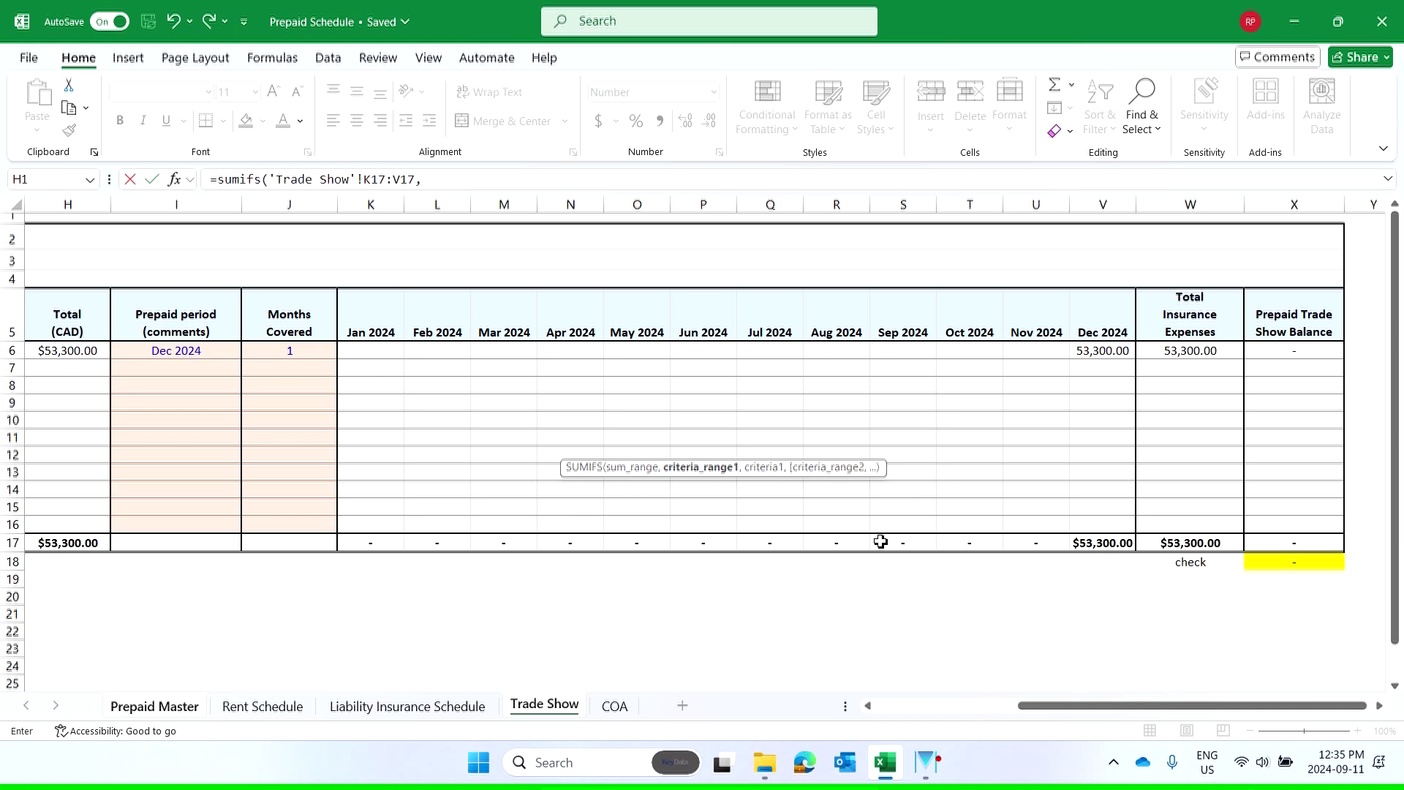
{"action": "left_click_drag", "start_coordinate": [370, 321], "coordinate": [1097, 322]}
{"action": "type", "text": ","}
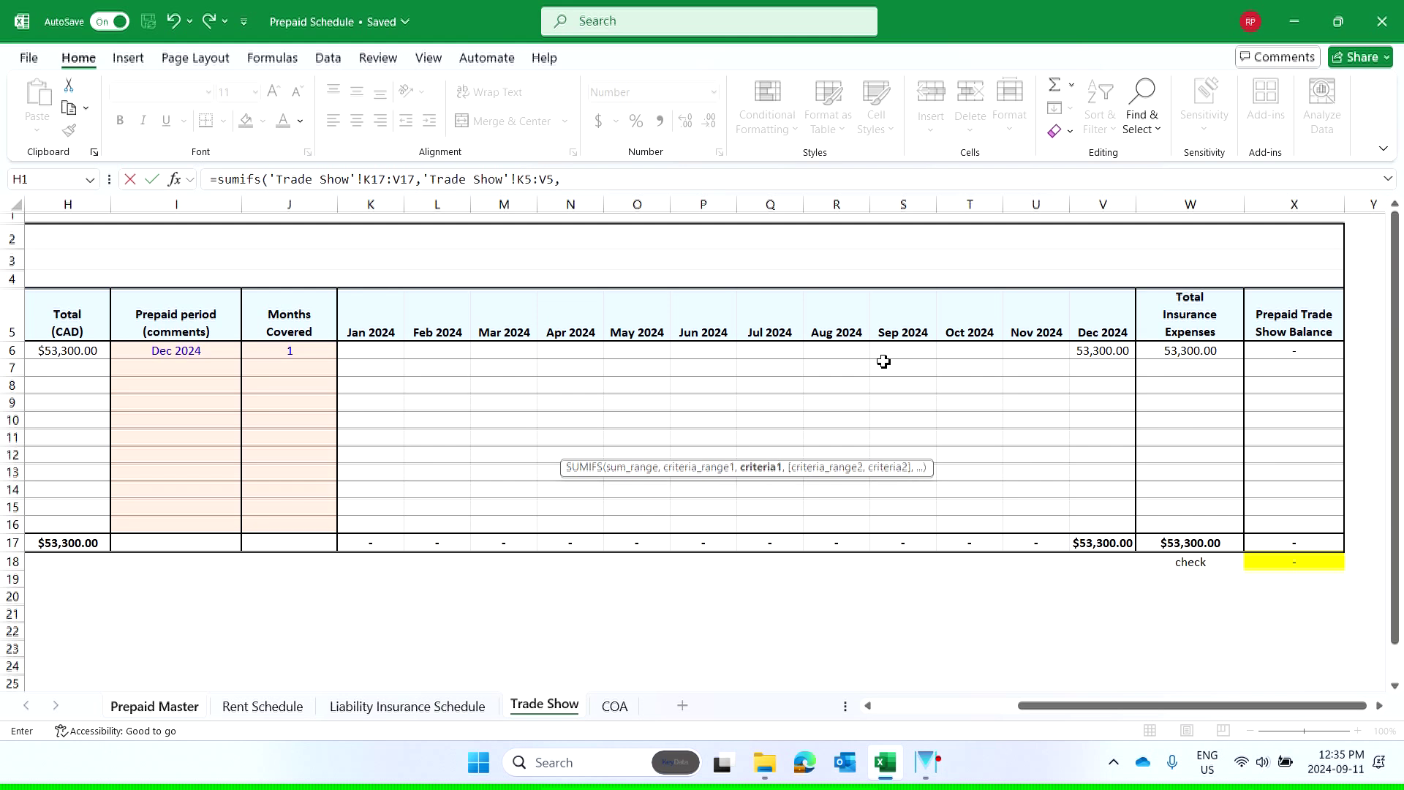
{"action": "left_click", "coordinate": [174, 711]}
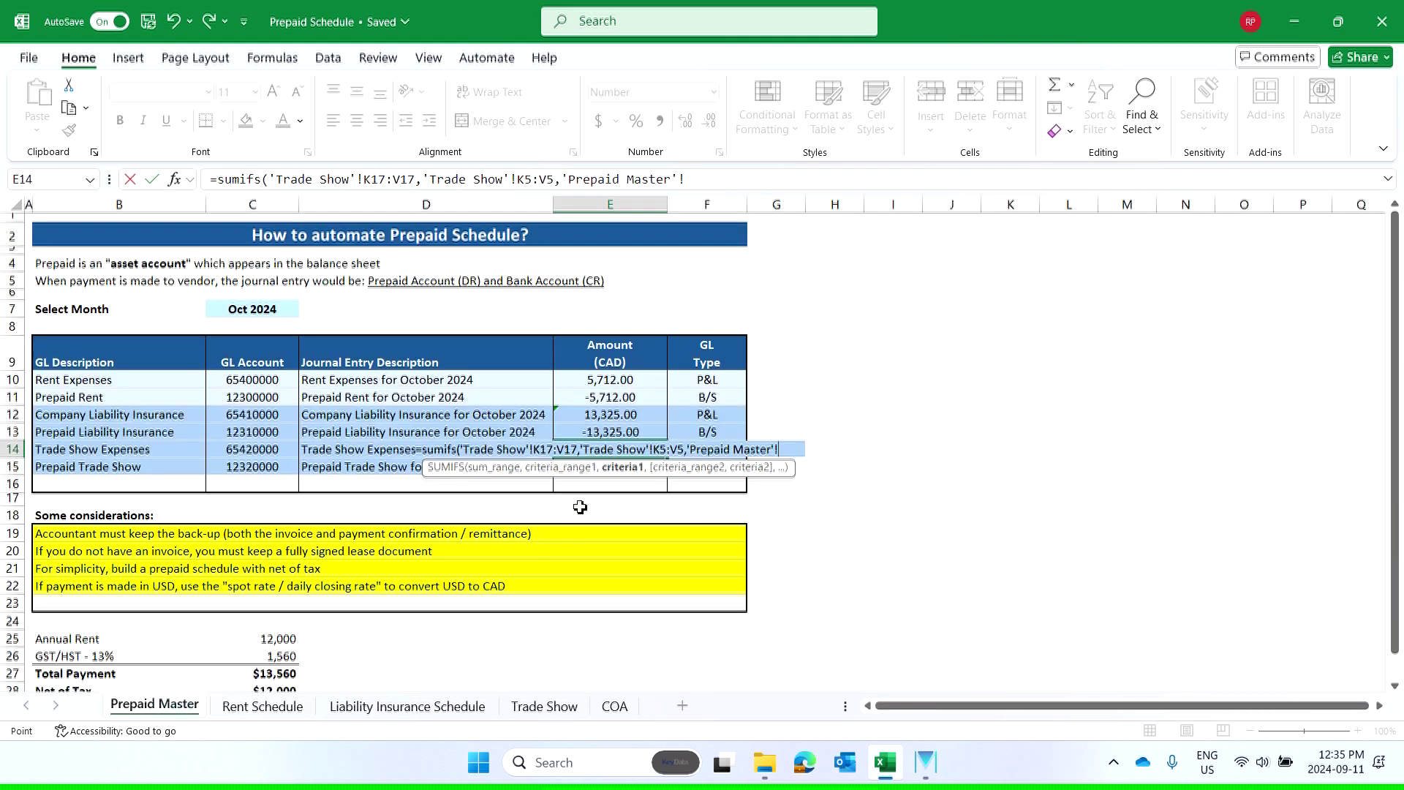
{"action": "left_click", "coordinate": [266, 309]}
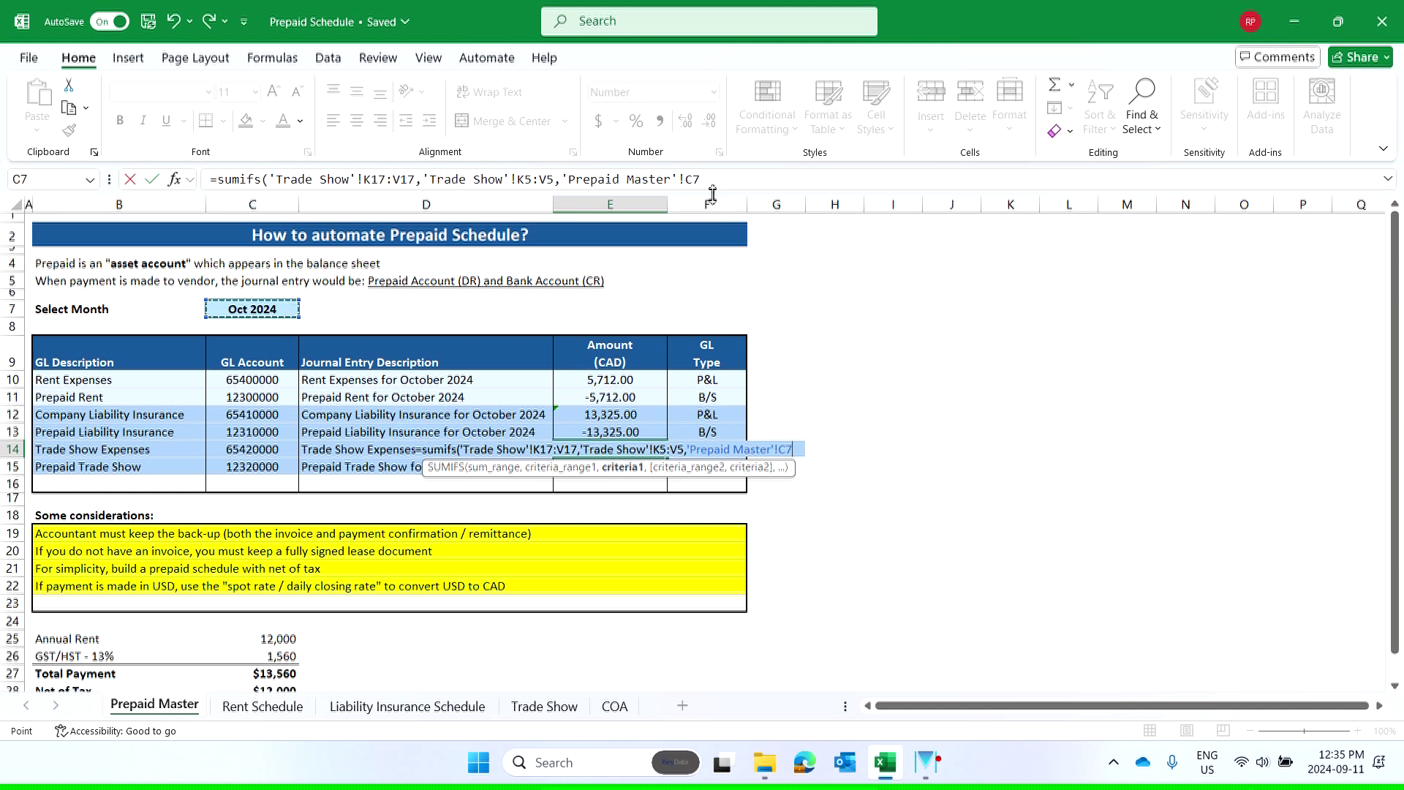
{"action": "type", "text": ")"}
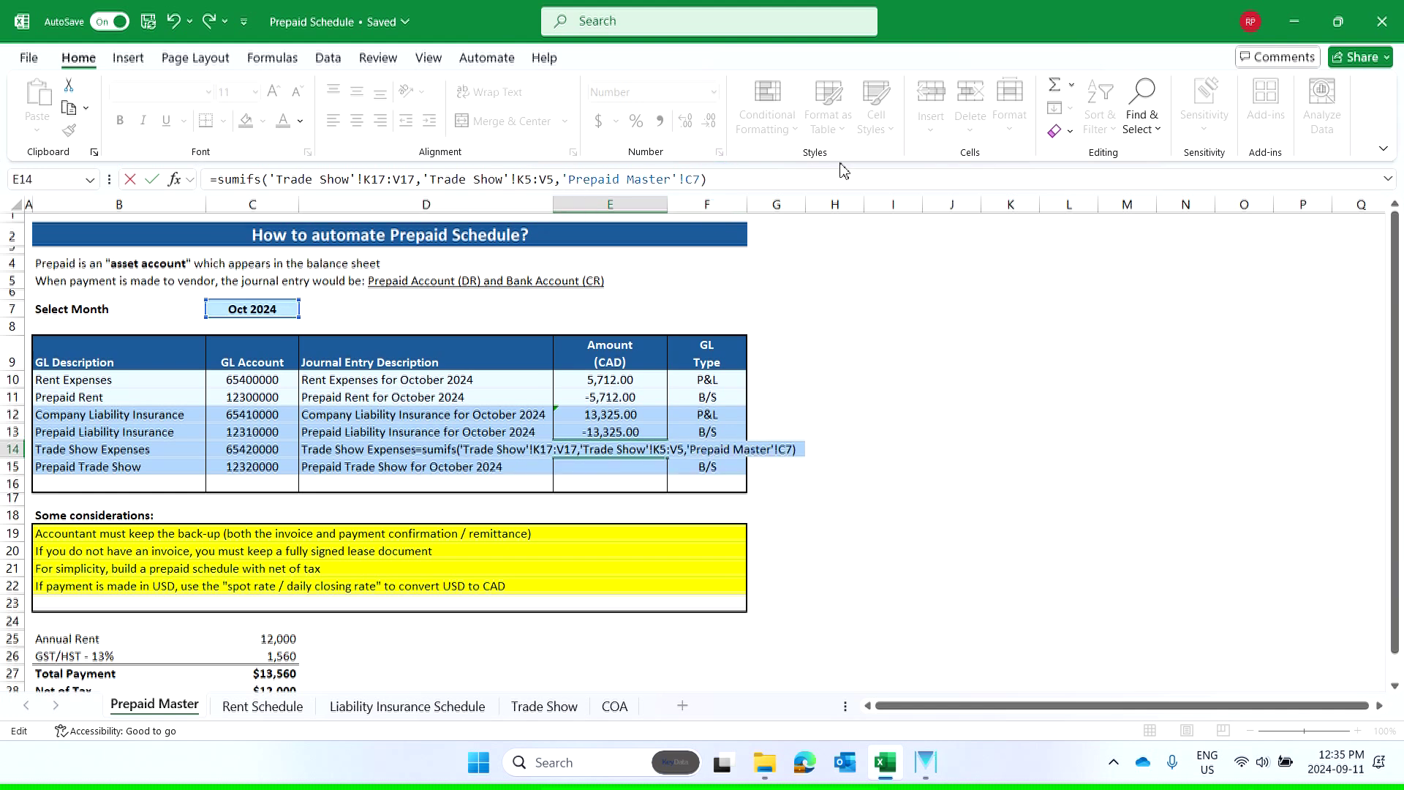
{"action": "left_click", "coordinate": [693, 178]}
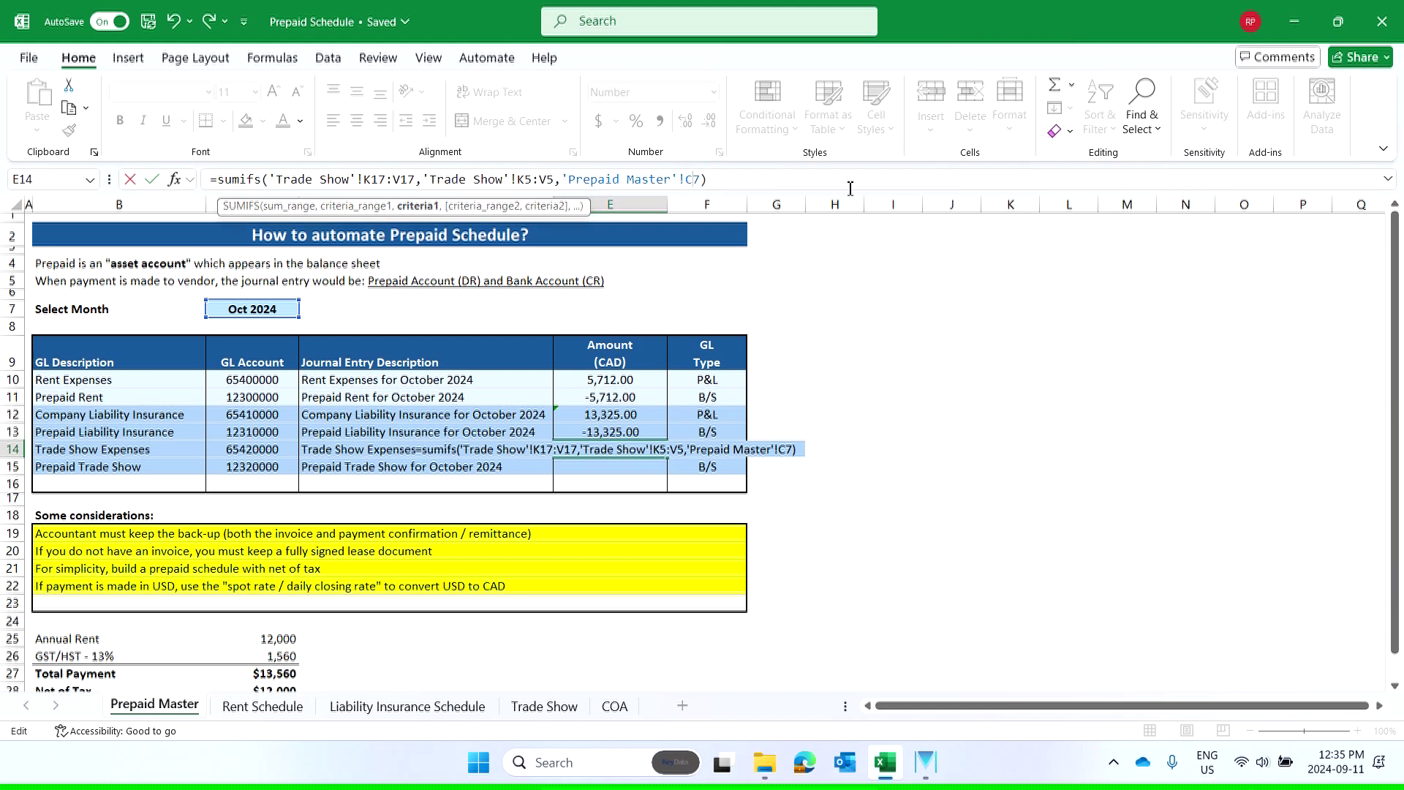
{"action": "key", "text": "F4"}
{"action": "key", "text": "Return"}
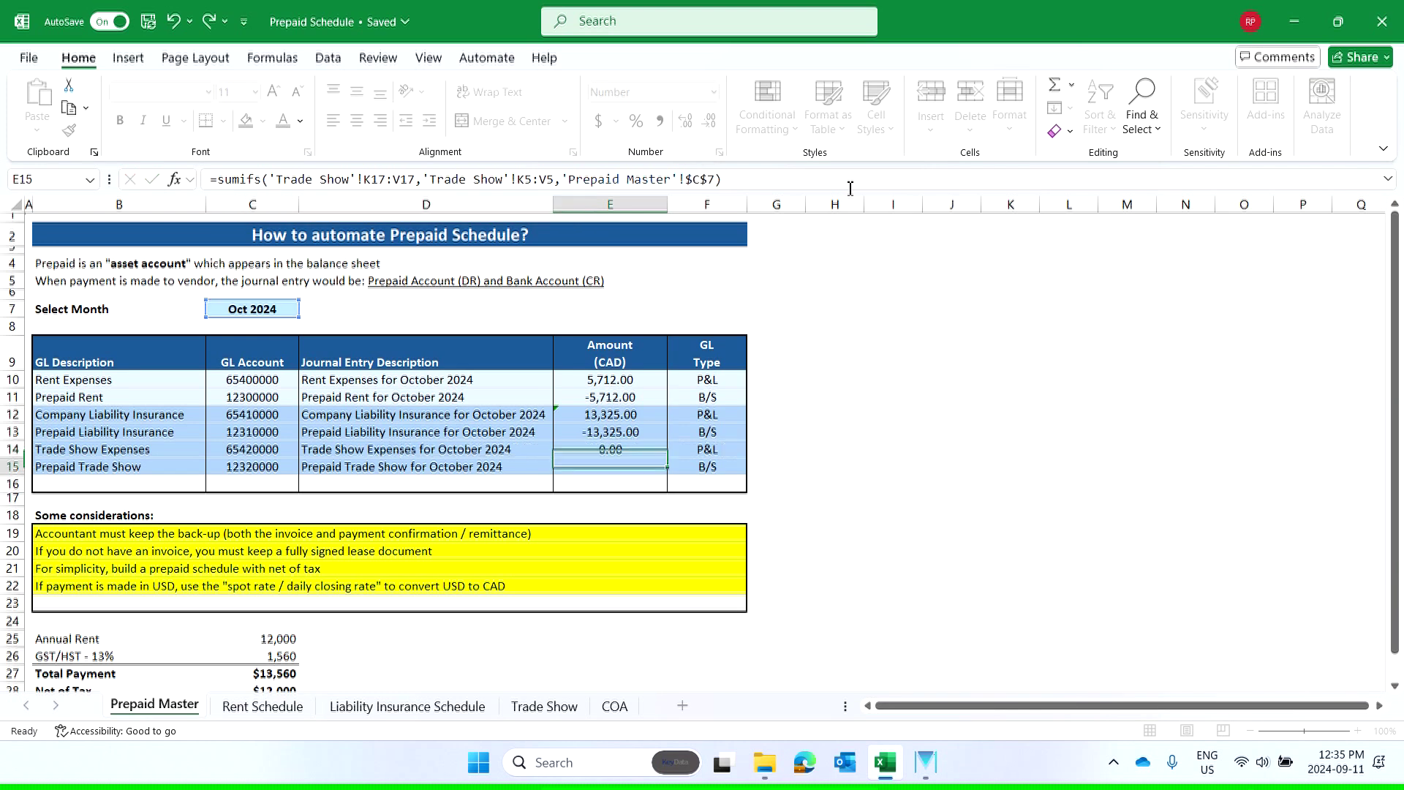
- In E15 enter =-E14 so Prepaid Trade Show shows the negative amount
{"action": "type", "text": "=-"}
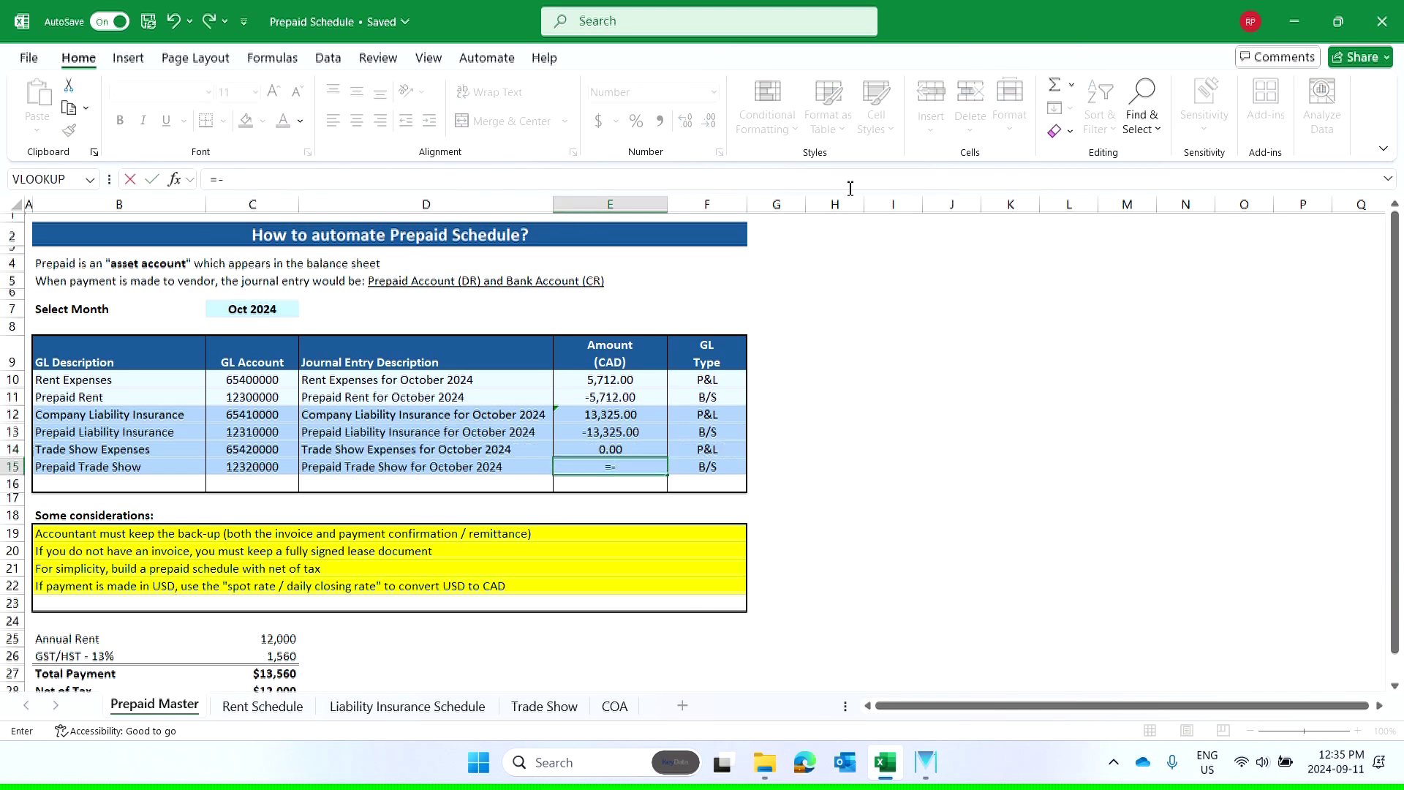
{"action": "key", "text": "Up"}
{"action": "key", "text": "Return"}
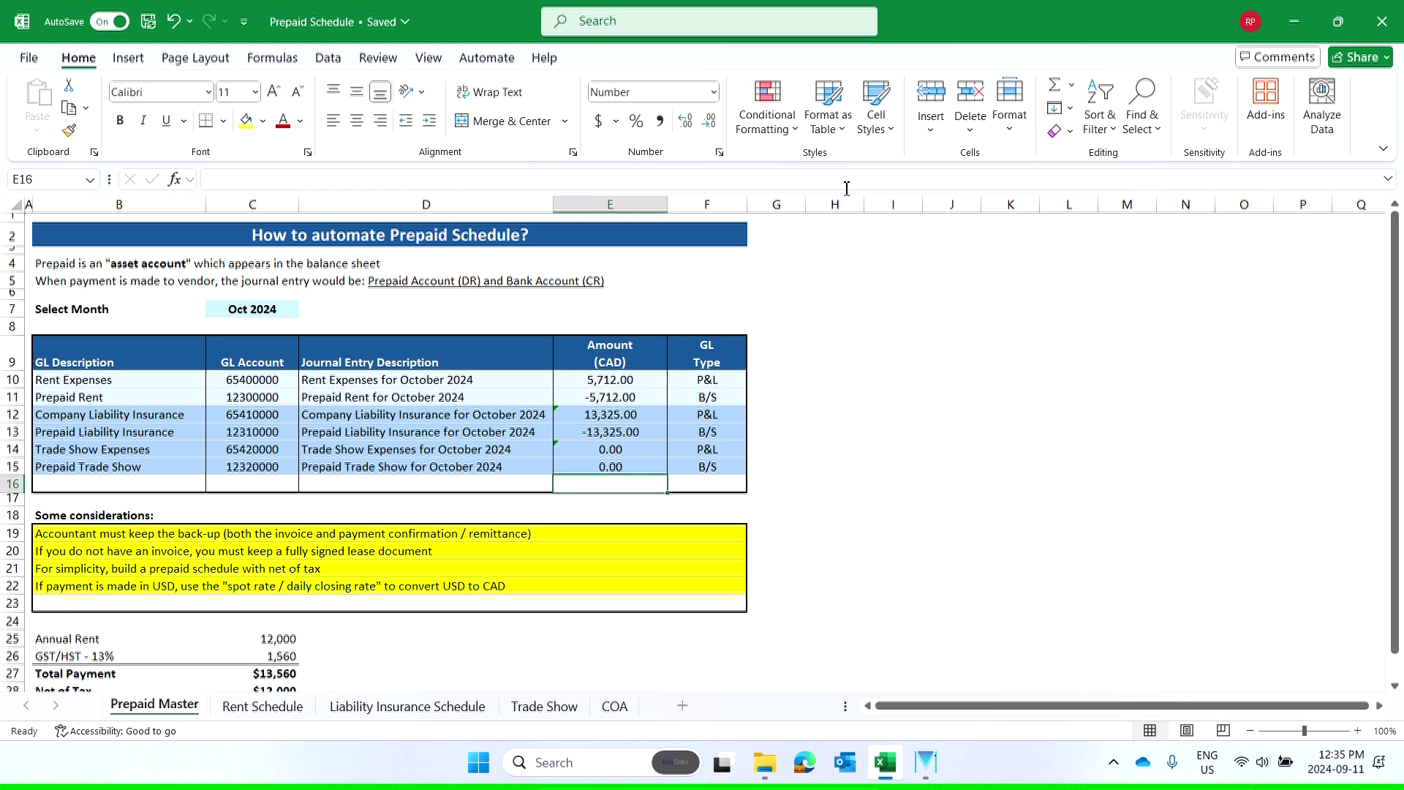
{"action": "left_click", "coordinate": [954, 386]}
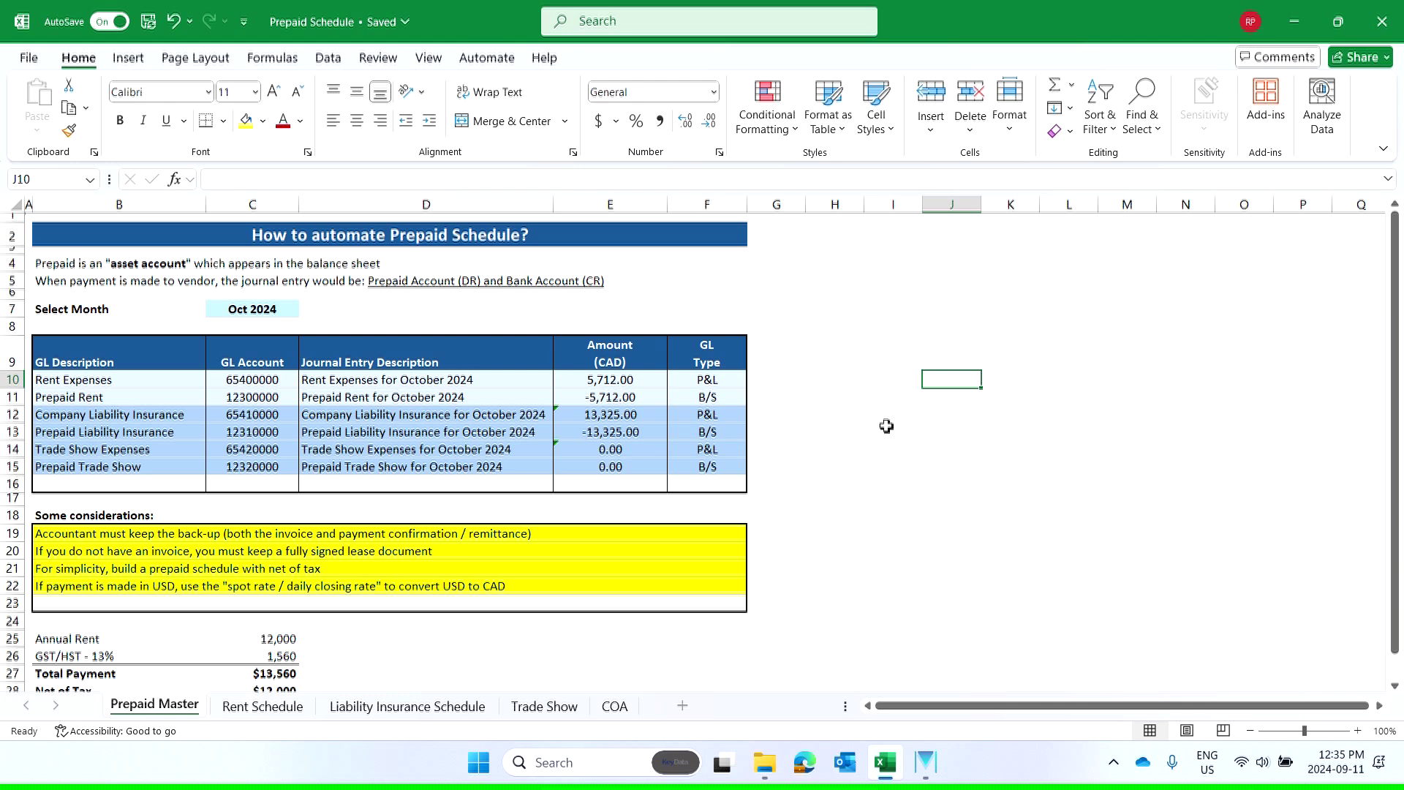
- Set Select Month to Dec 2024 and review the formulas in E10, C11, E11 and C12
{"action": "left_click", "coordinate": [292, 309]}
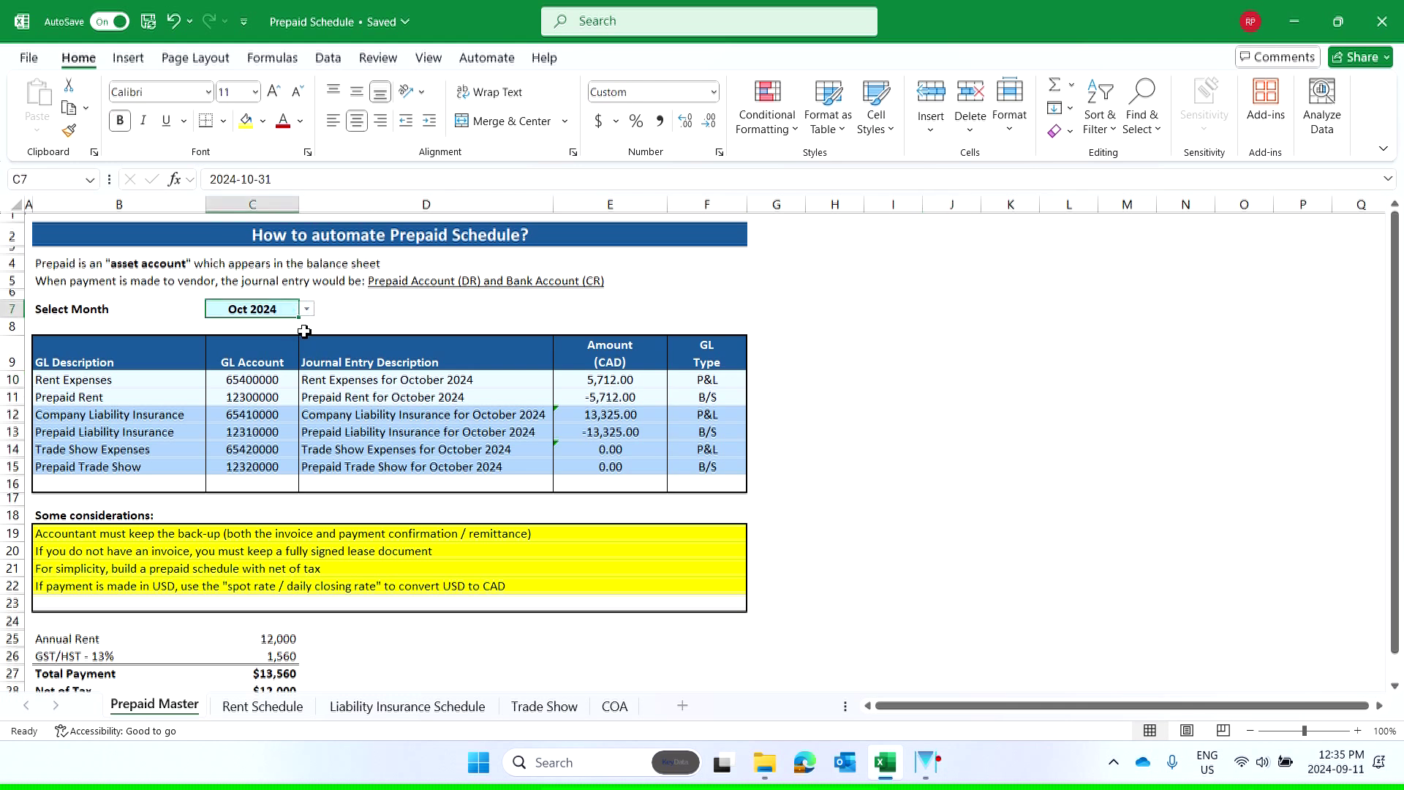
{"action": "left_click", "coordinate": [306, 309]}
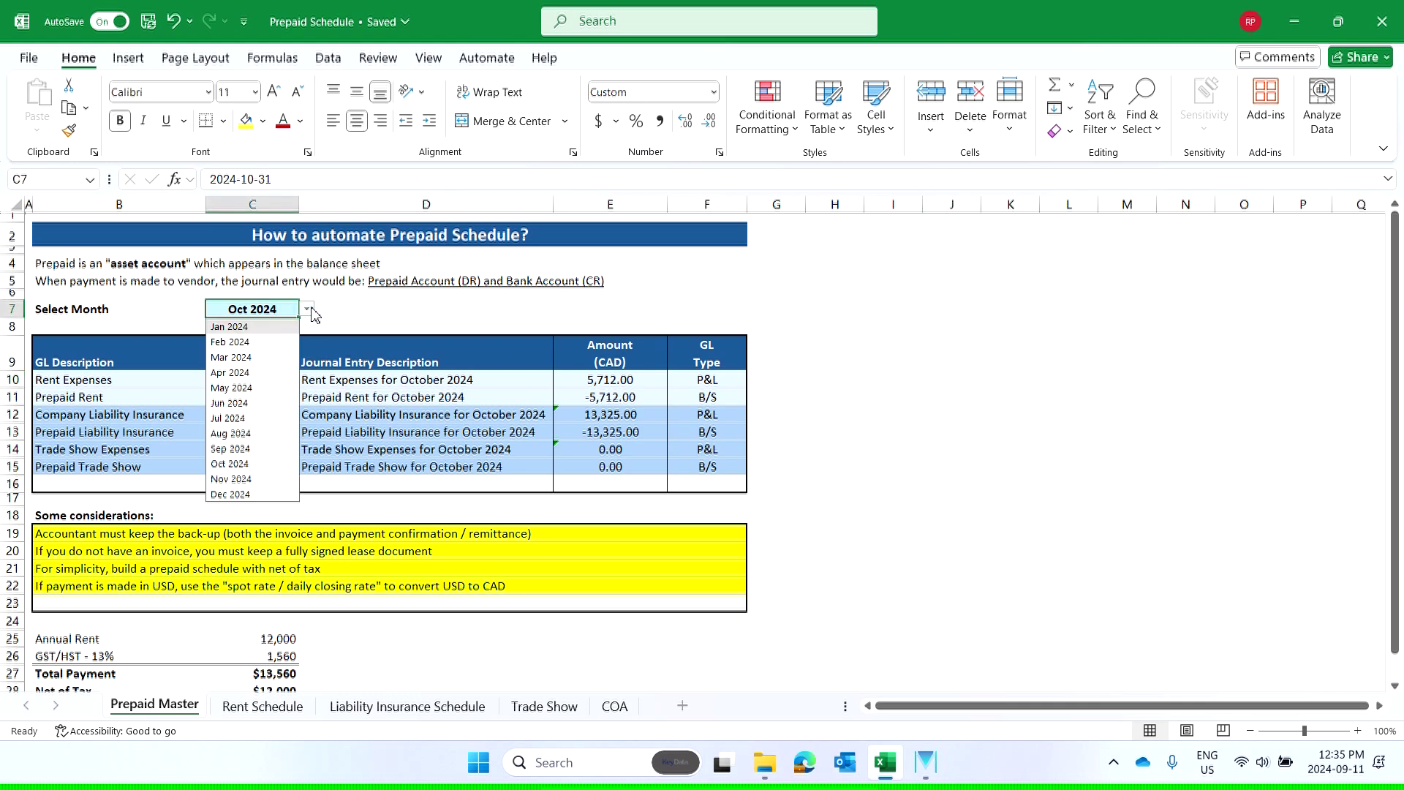
{"action": "left_click", "coordinate": [252, 492]}
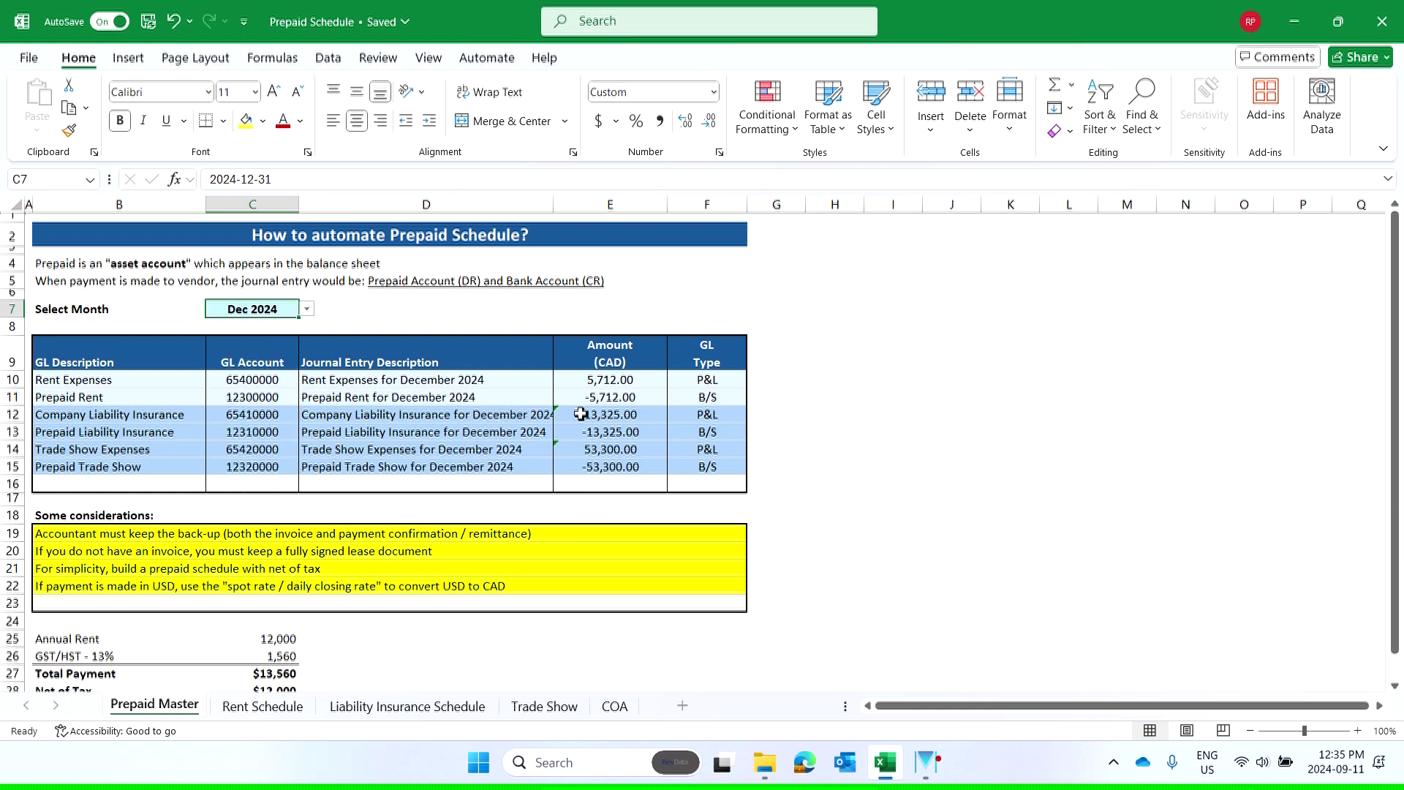
{"action": "left_click", "coordinate": [594, 380]}
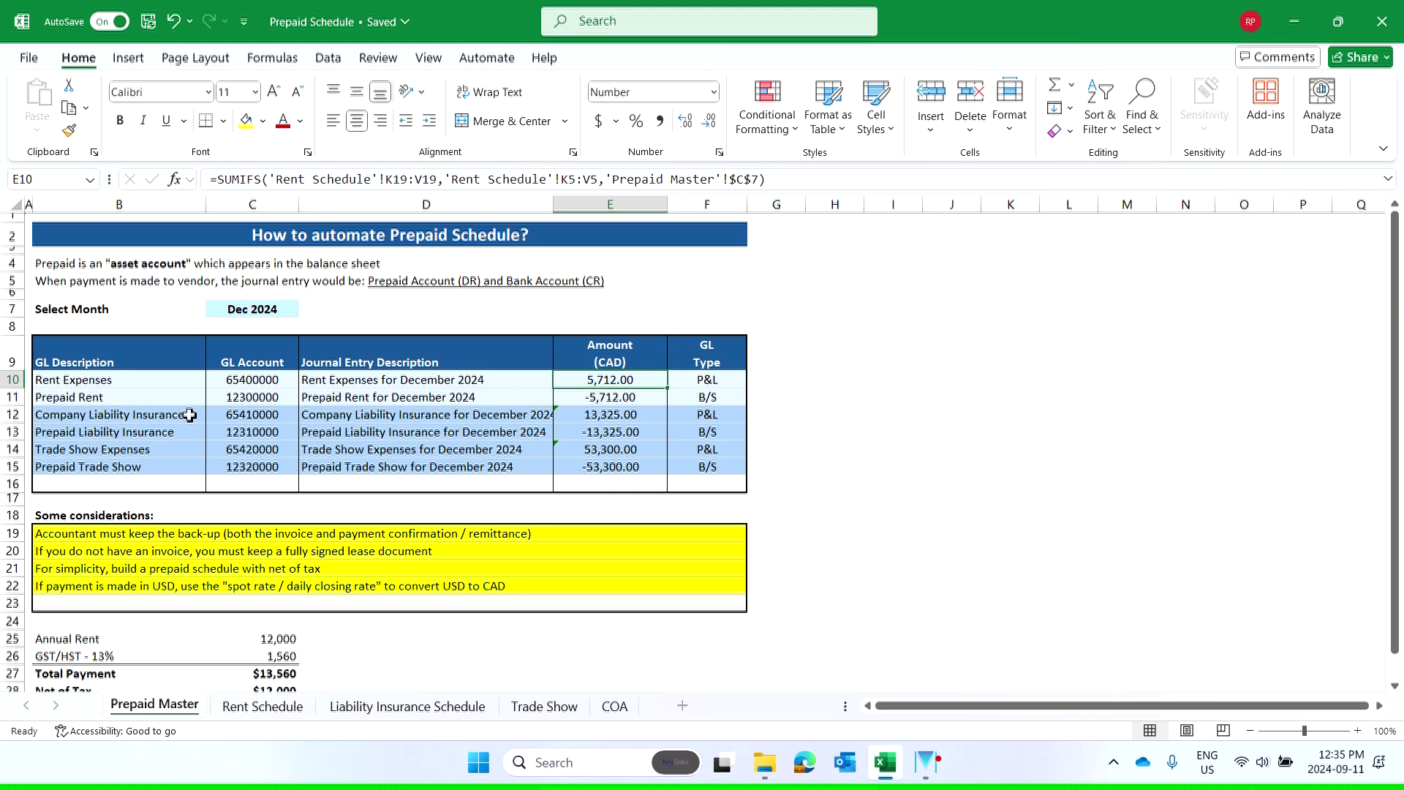
{"action": "left_click", "coordinate": [229, 382]}
{"action": "left_click", "coordinate": [249, 397]}
{"action": "left_click", "coordinate": [563, 400]}
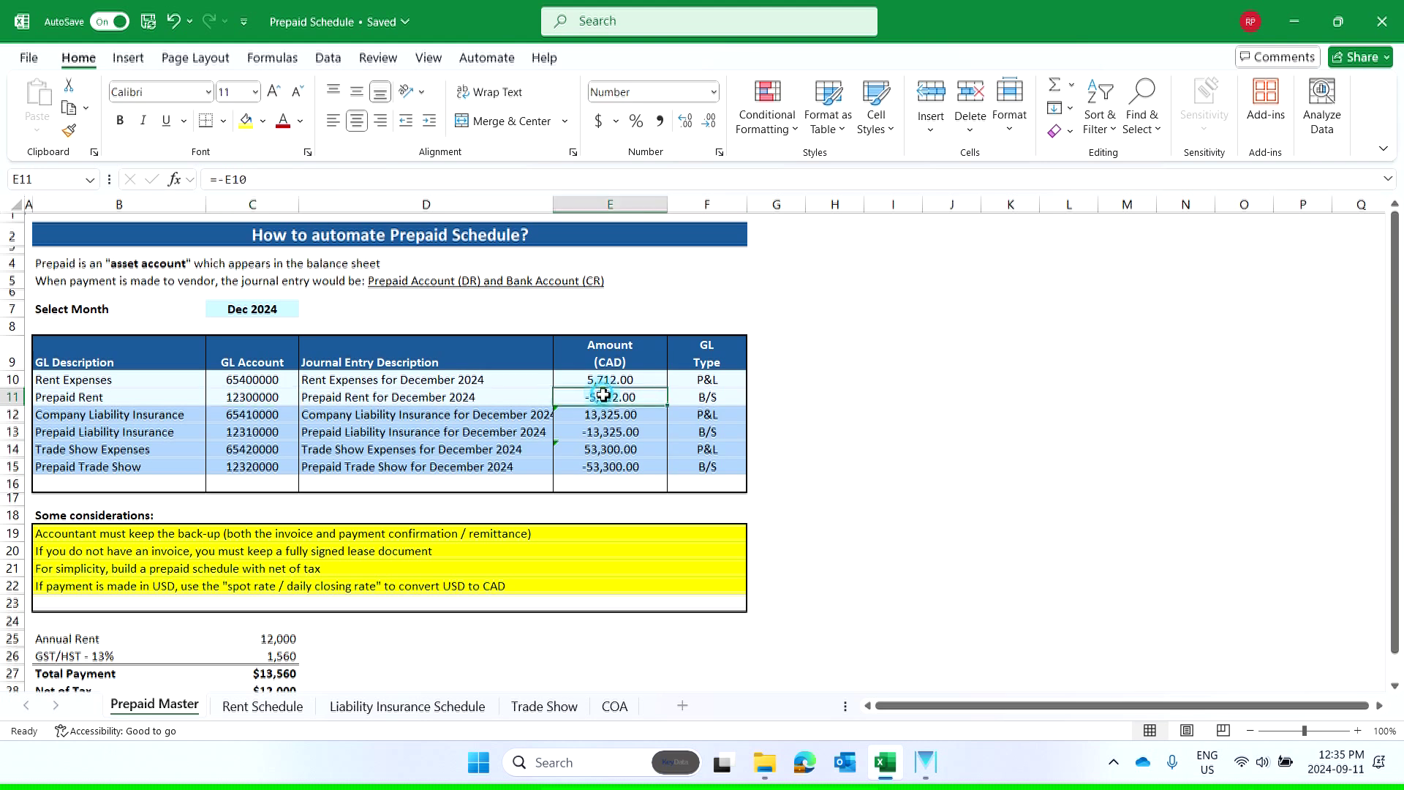
{"action": "left_click", "coordinate": [246, 422]}
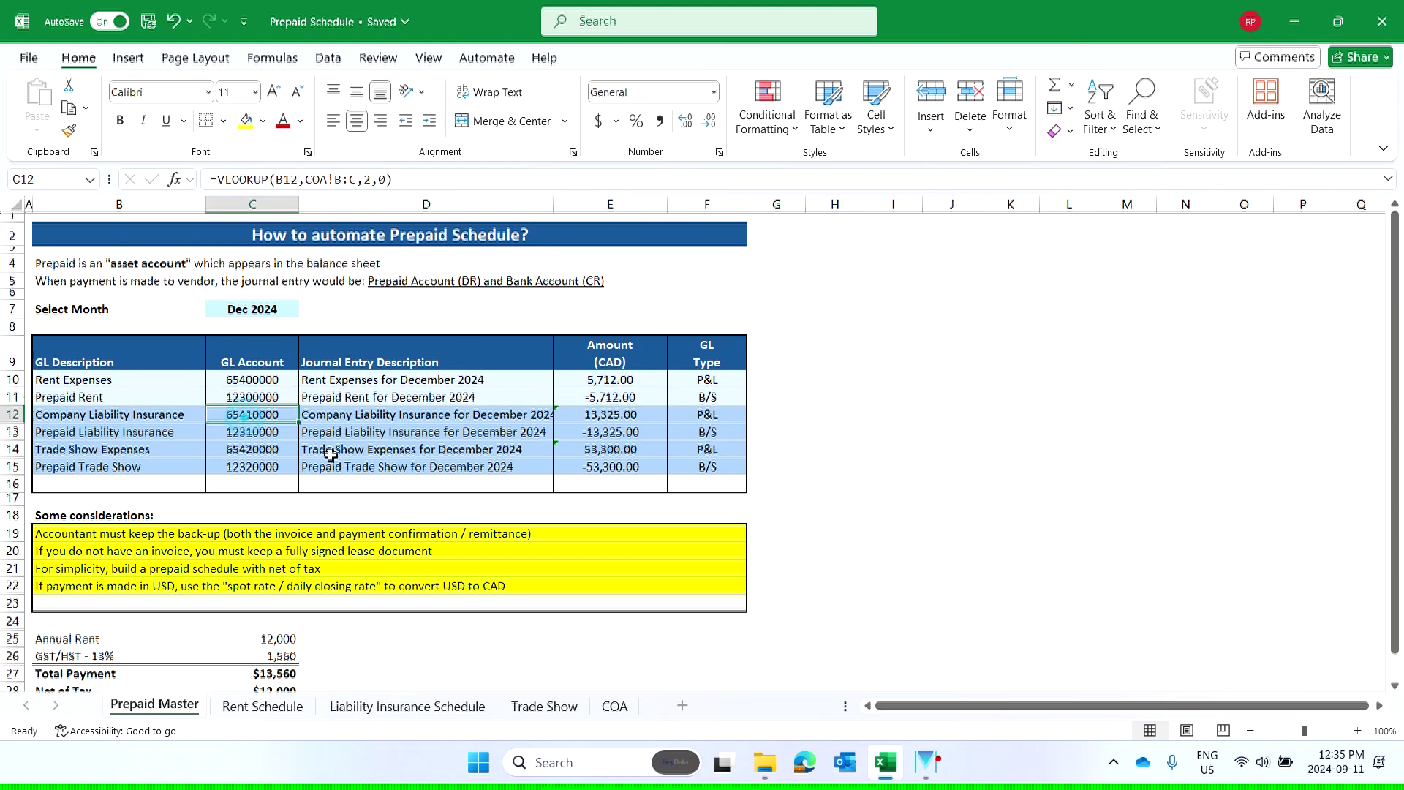
{"action": "left_click_drag", "start_coordinate": [377, 382], "coordinate": [384, 466]}
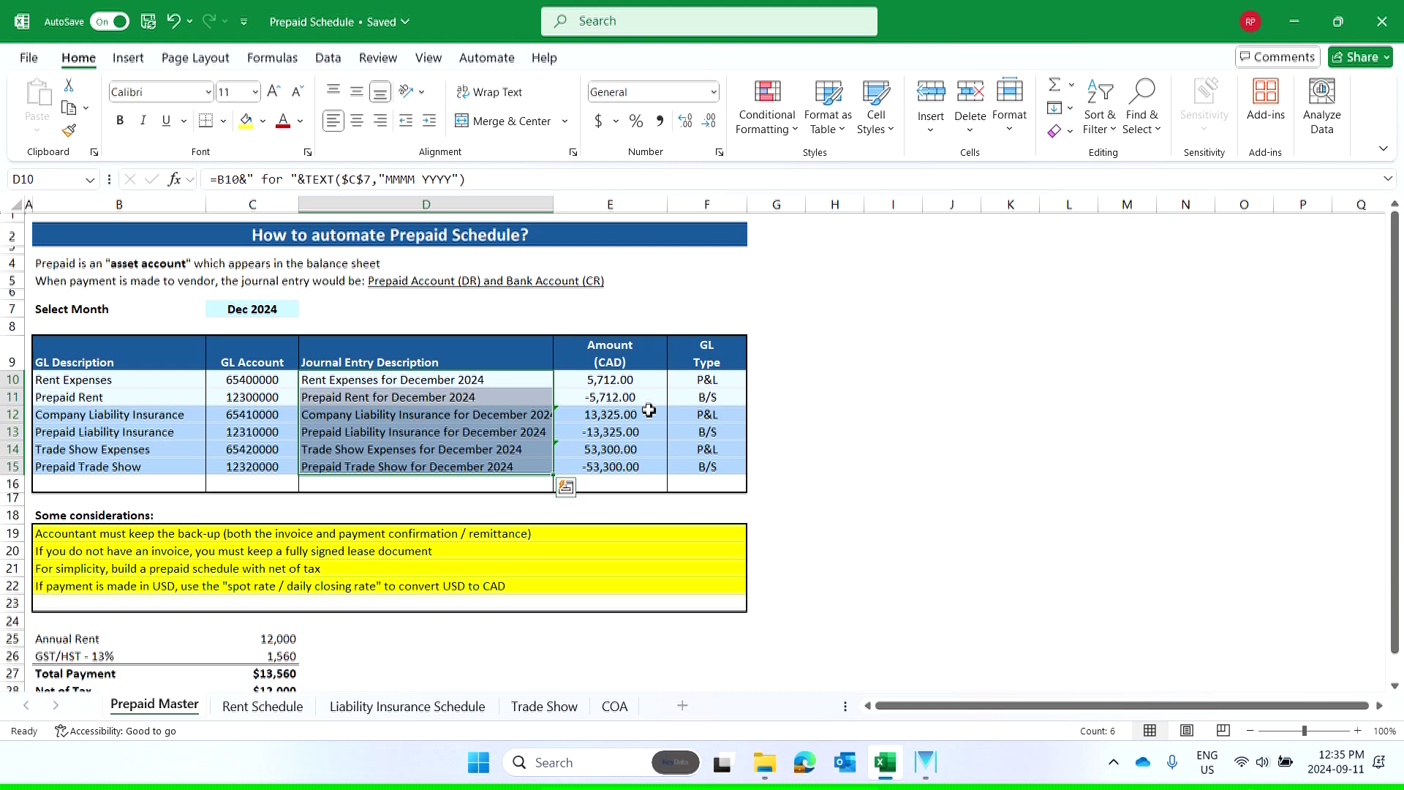
- Pick Mar 2024 from the Select Month dropdown in C7
{"action": "left_click", "coordinate": [291, 311]}
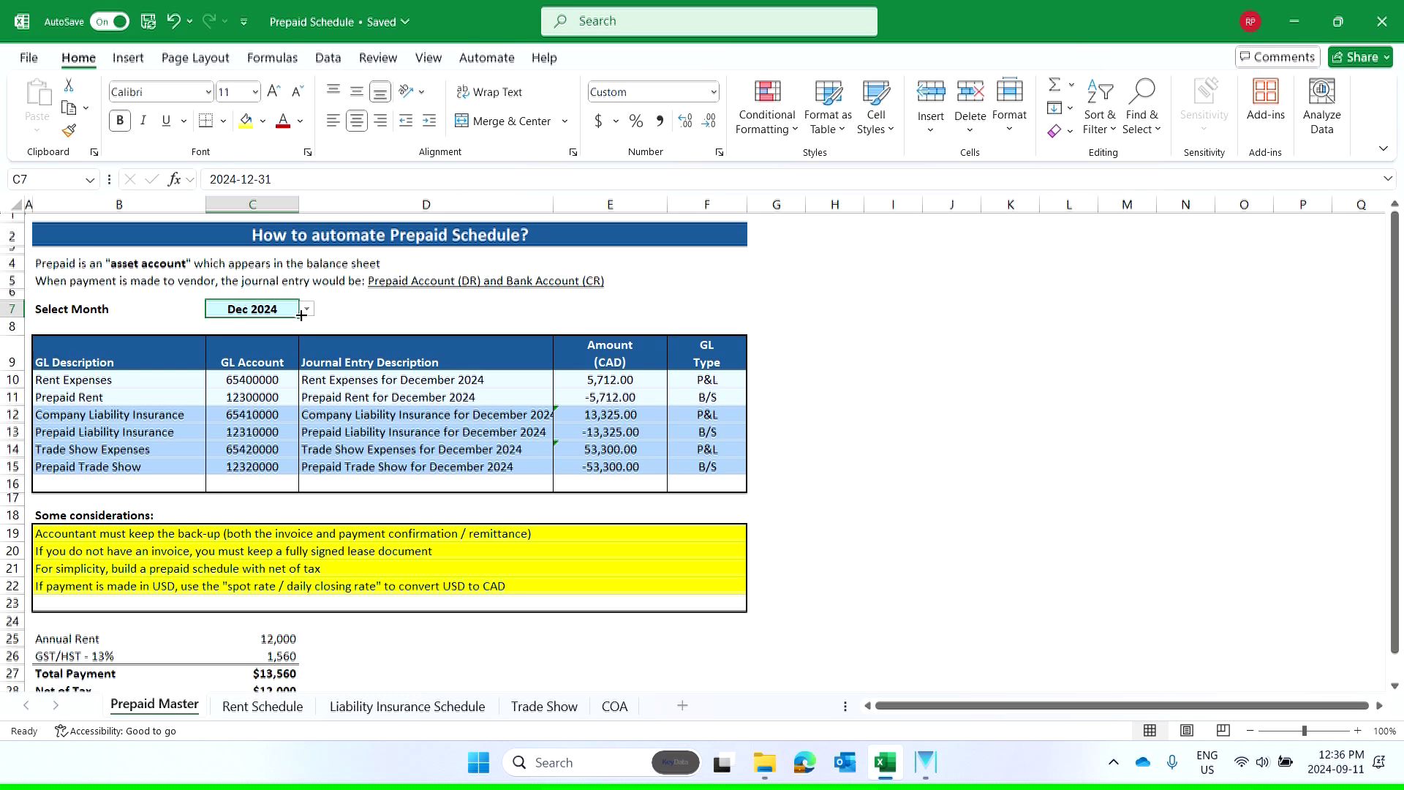
{"action": "left_click", "coordinate": [306, 309]}
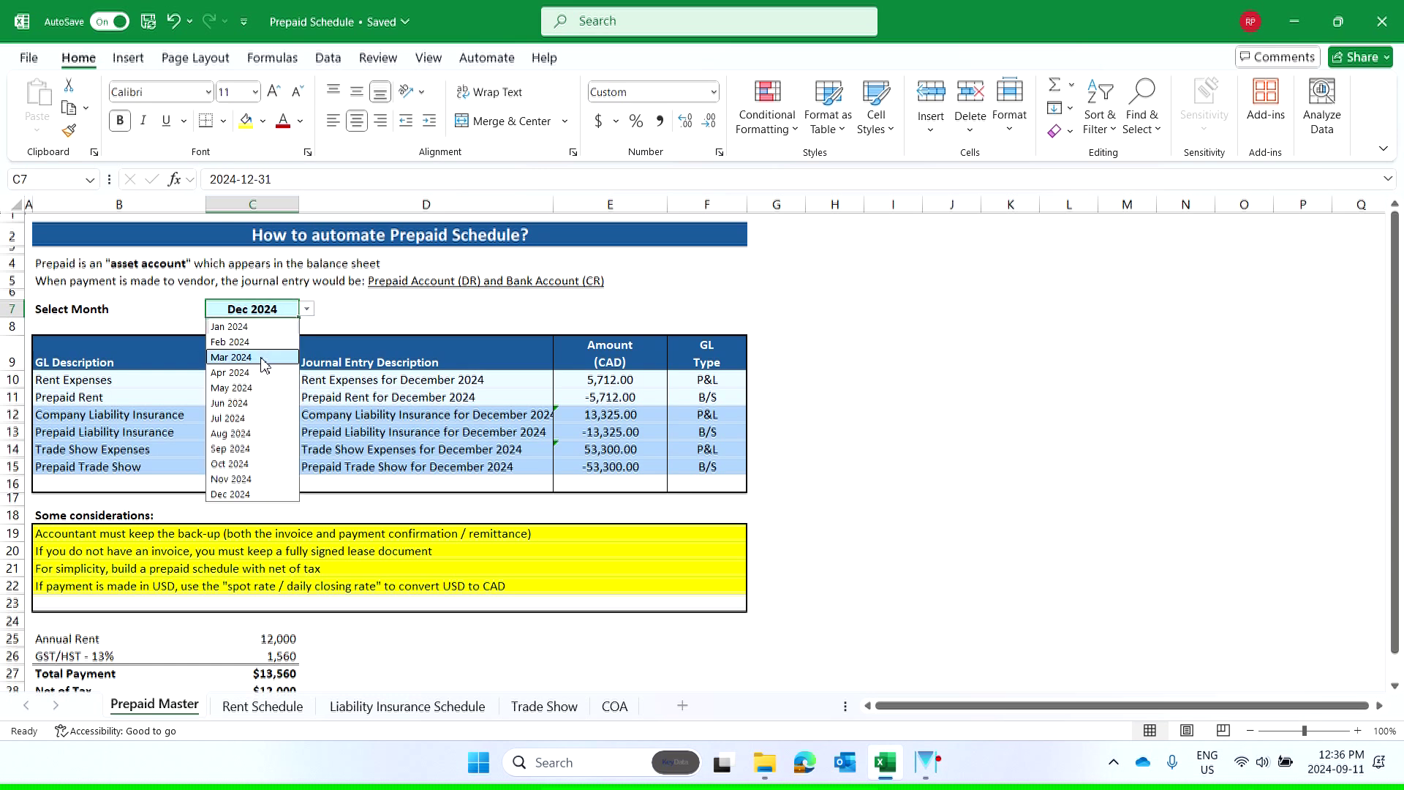
{"action": "left_click", "coordinate": [231, 357]}
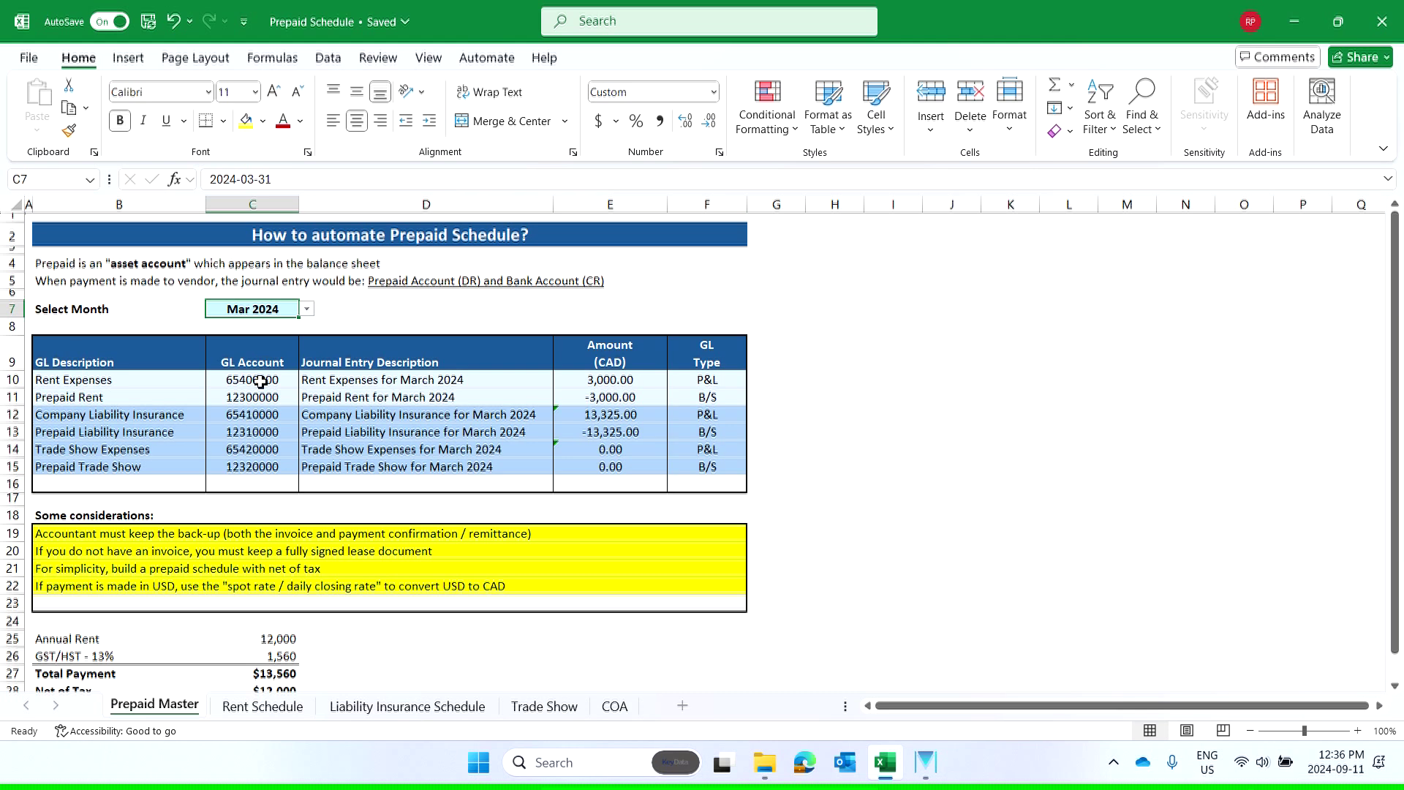